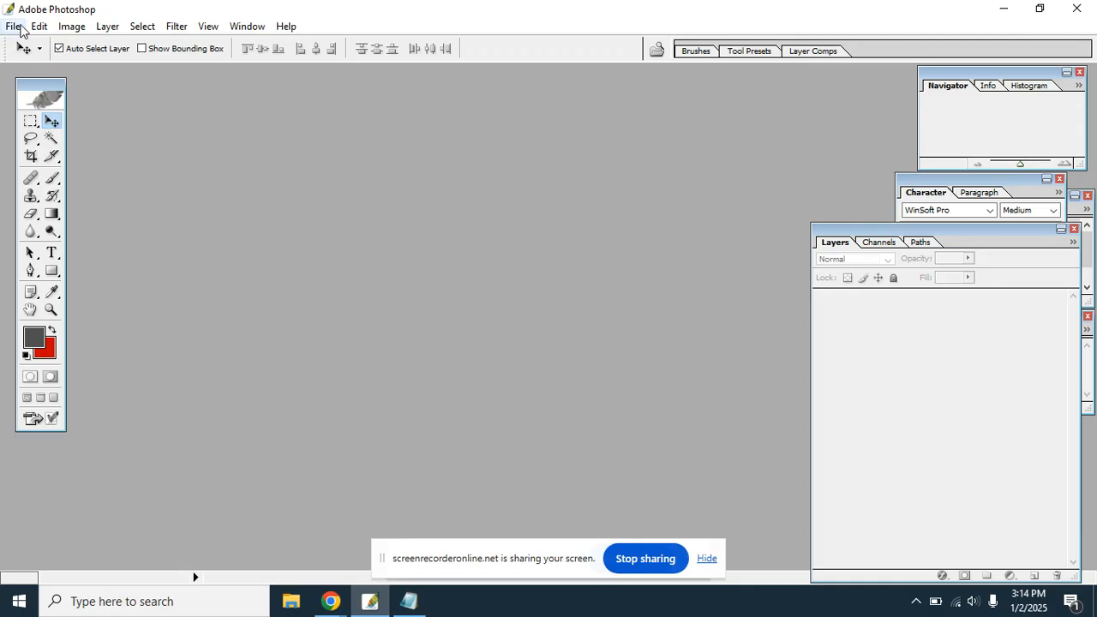
{"action": "left_click", "coordinate": [36, 42]}
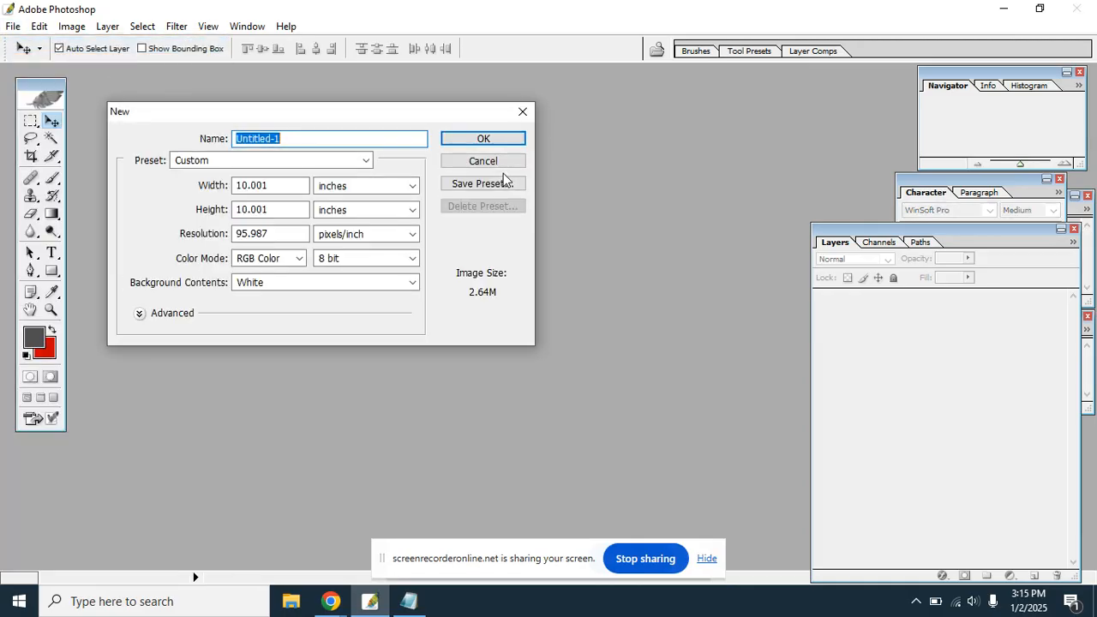
{"action": "left_click_drag", "start_coordinate": [465, 117], "coordinate": [535, 124]}
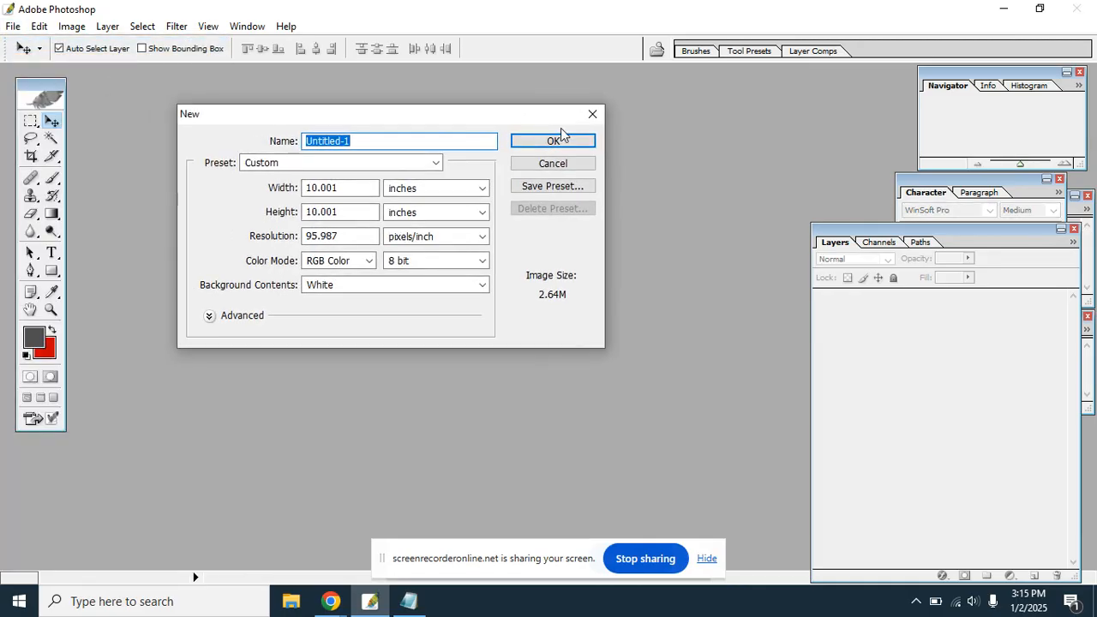
{"action": "left_click", "coordinate": [592, 114]}
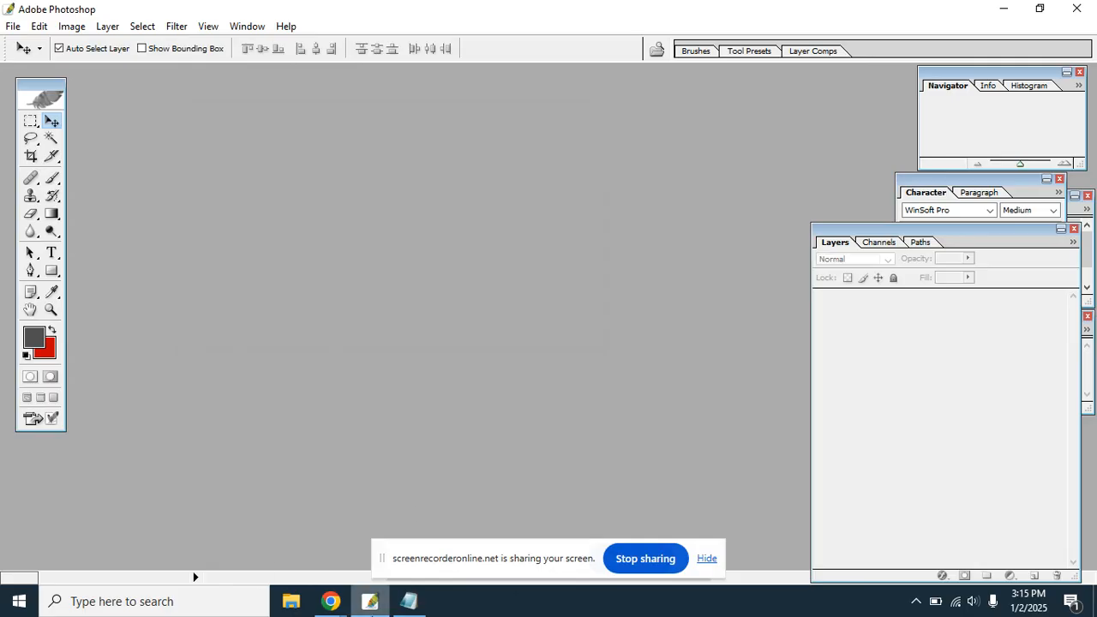
{"action": "mouse_move", "coordinate": [369, 601]}
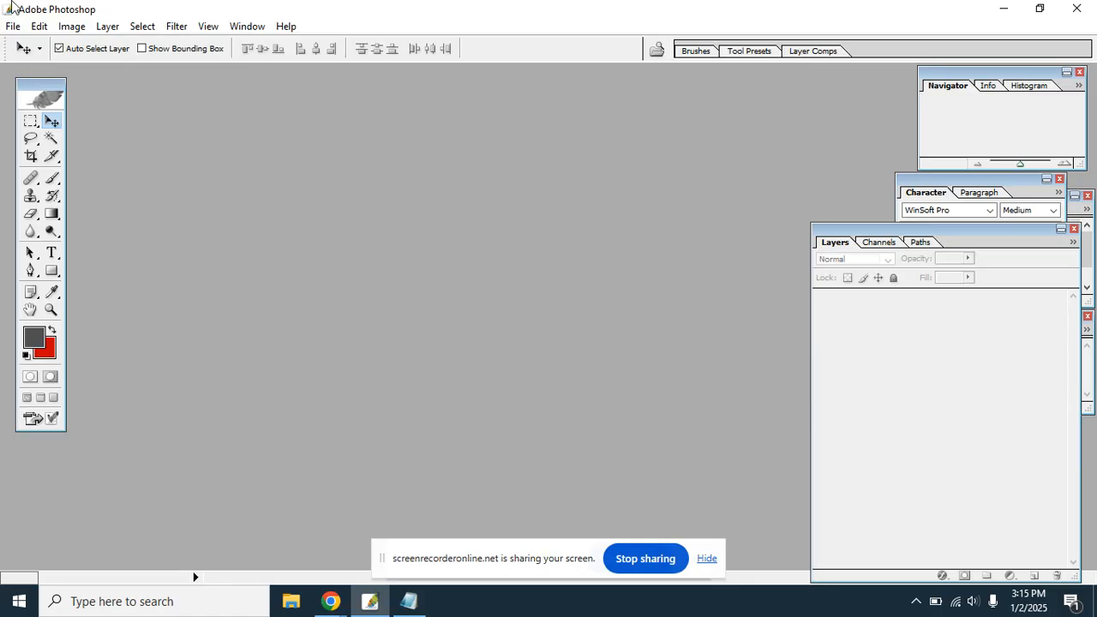
Create a new 10.001 by 10.001 inch document at 95.987 pixels/inch in 8-bit RGB Color with a white background.
{"action": "left_click", "coordinate": [13, 25]}
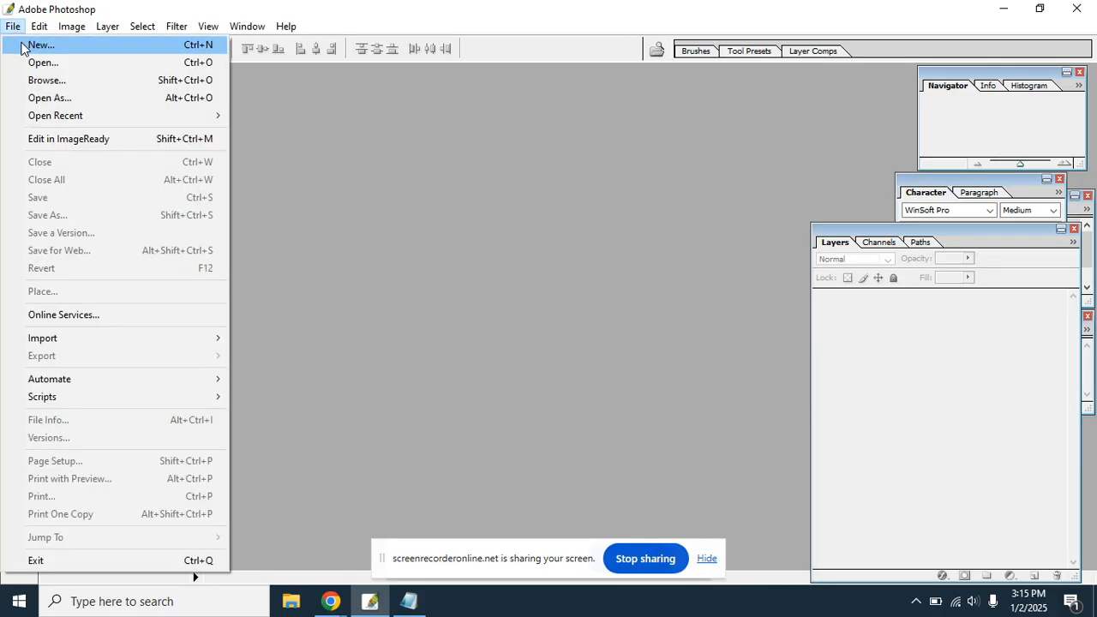
{"action": "left_click", "coordinate": [23, 47]}
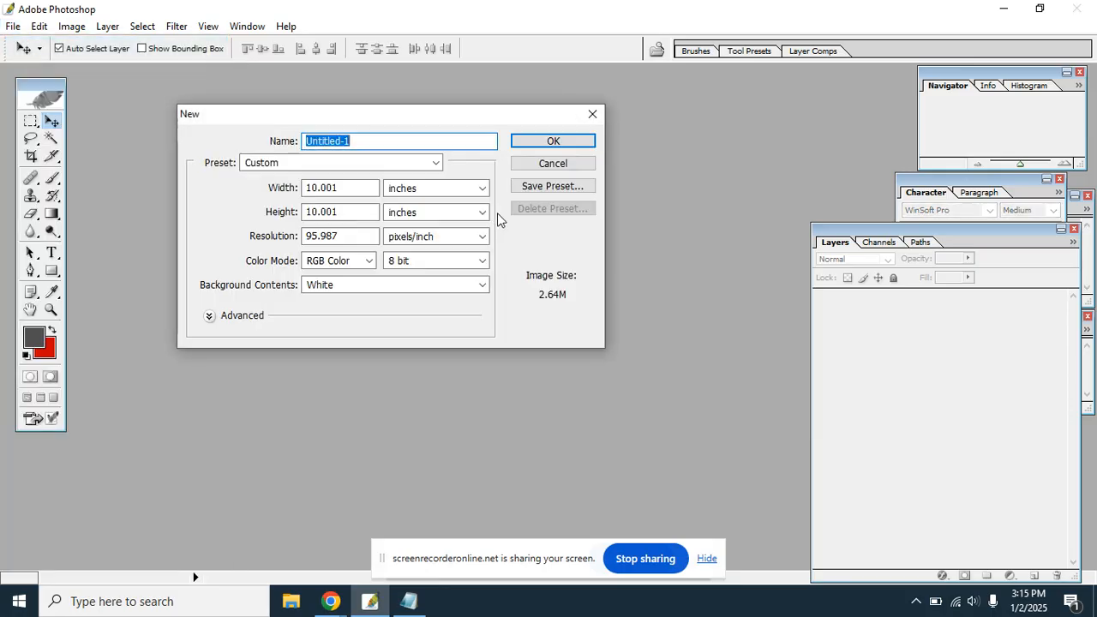
{"action": "left_click_drag", "start_coordinate": [512, 116], "coordinate": [526, 111]}
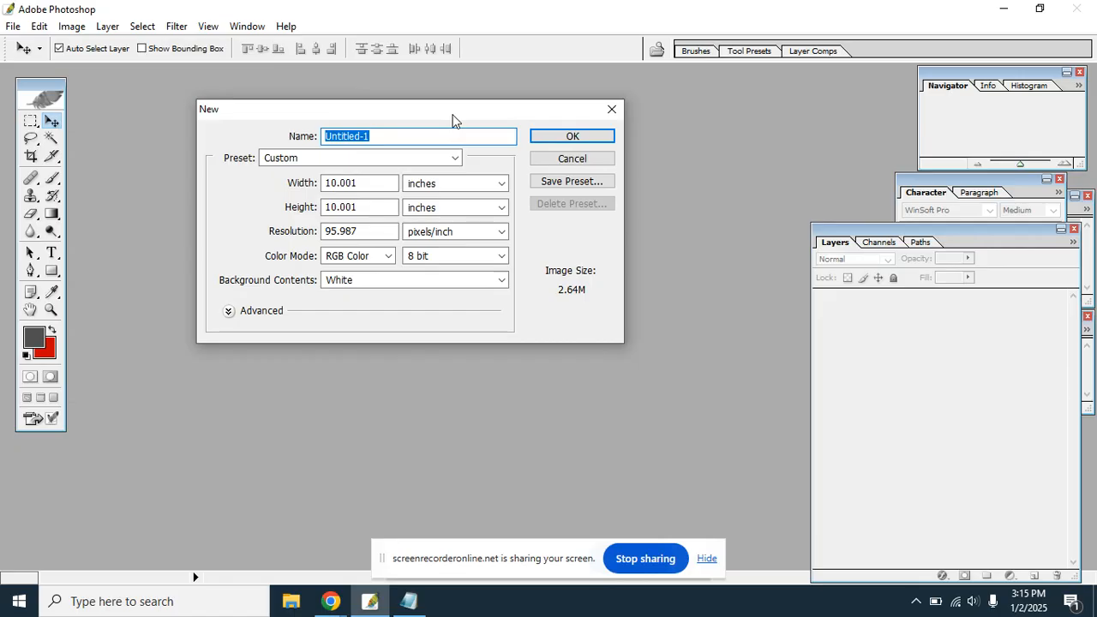
{"action": "left_click_drag", "start_coordinate": [452, 120], "coordinate": [461, 118]}
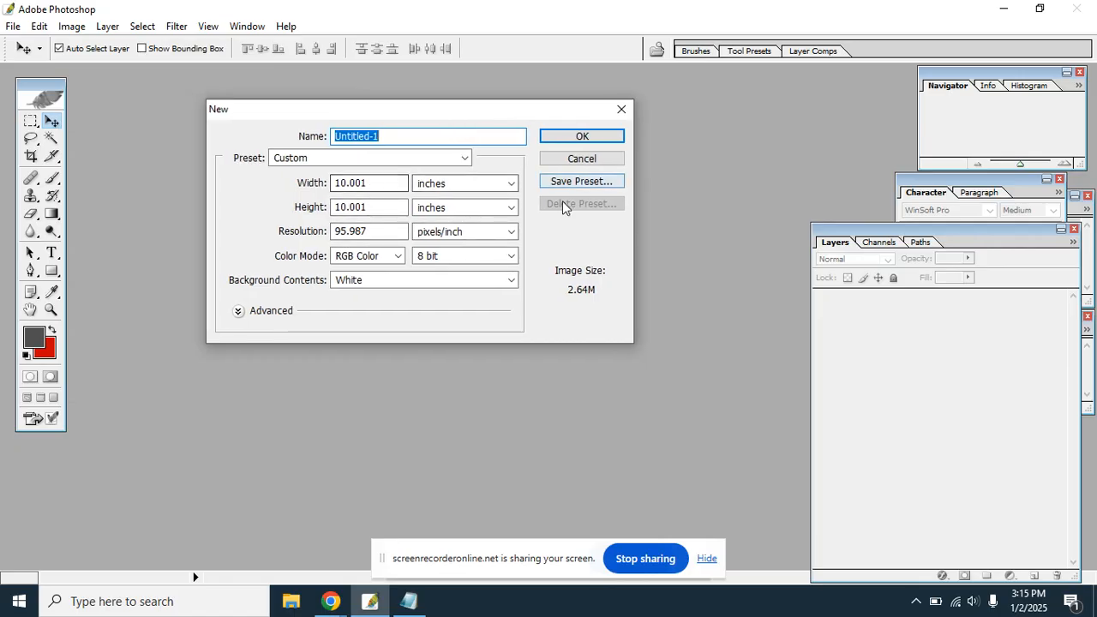
{"action": "left_click", "coordinate": [609, 142]}
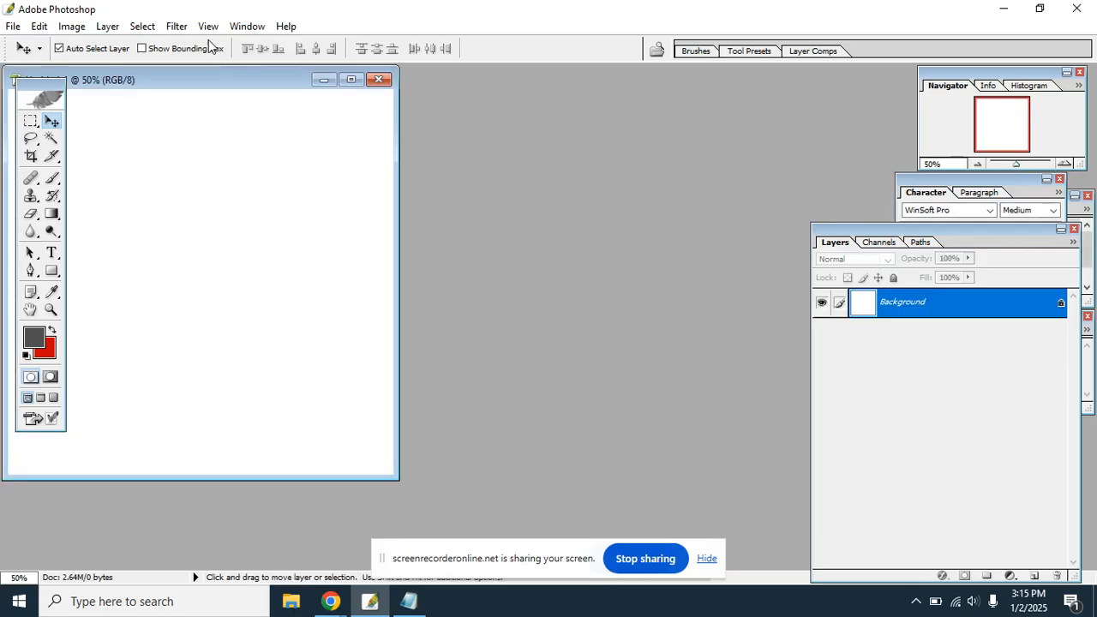
Move the new document's window clear of the toolbox and enlarge it to leave a margin around the canvas.
{"action": "left_click_drag", "start_coordinate": [214, 81], "coordinate": [388, 101]}
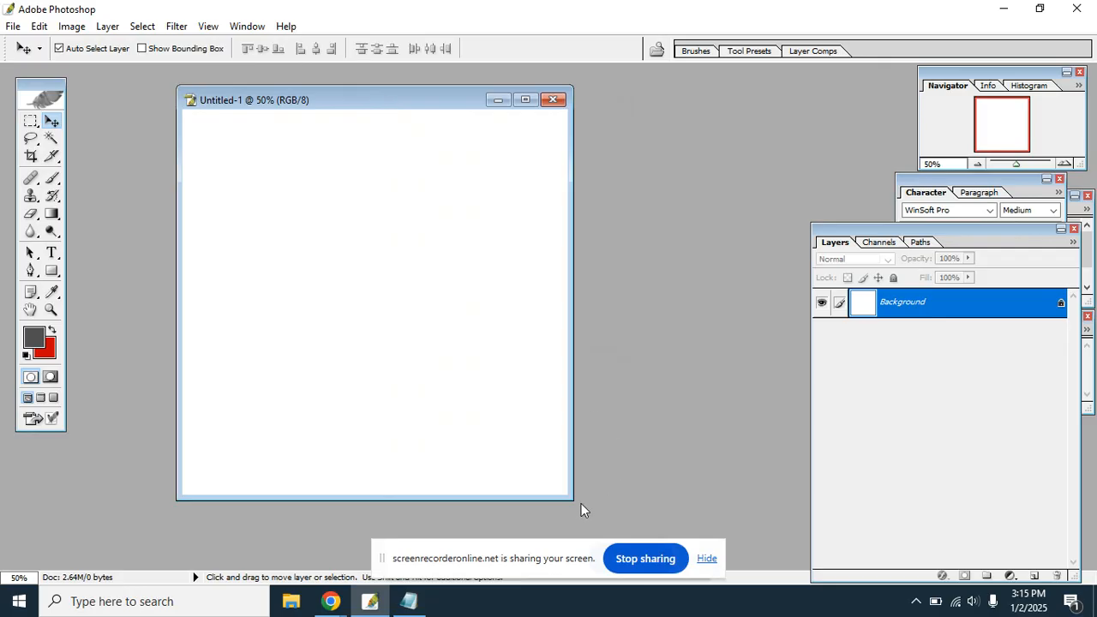
{"action": "left_click_drag", "start_coordinate": [581, 510], "coordinate": [715, 549]}
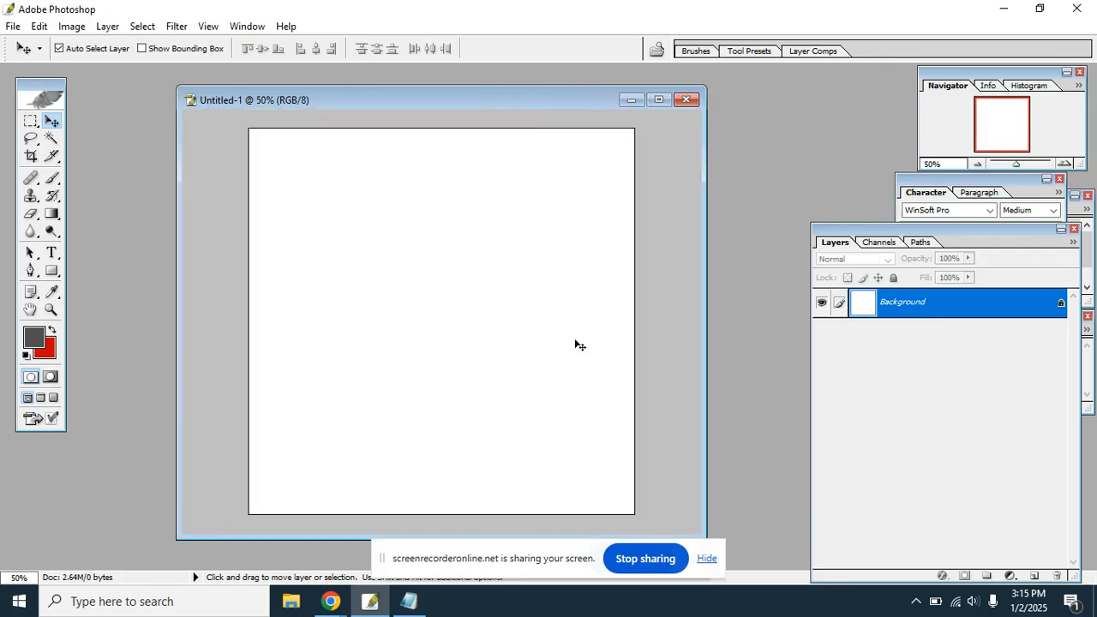
{"action": "left_click_drag", "start_coordinate": [409, 95], "coordinate": [353, 100]}
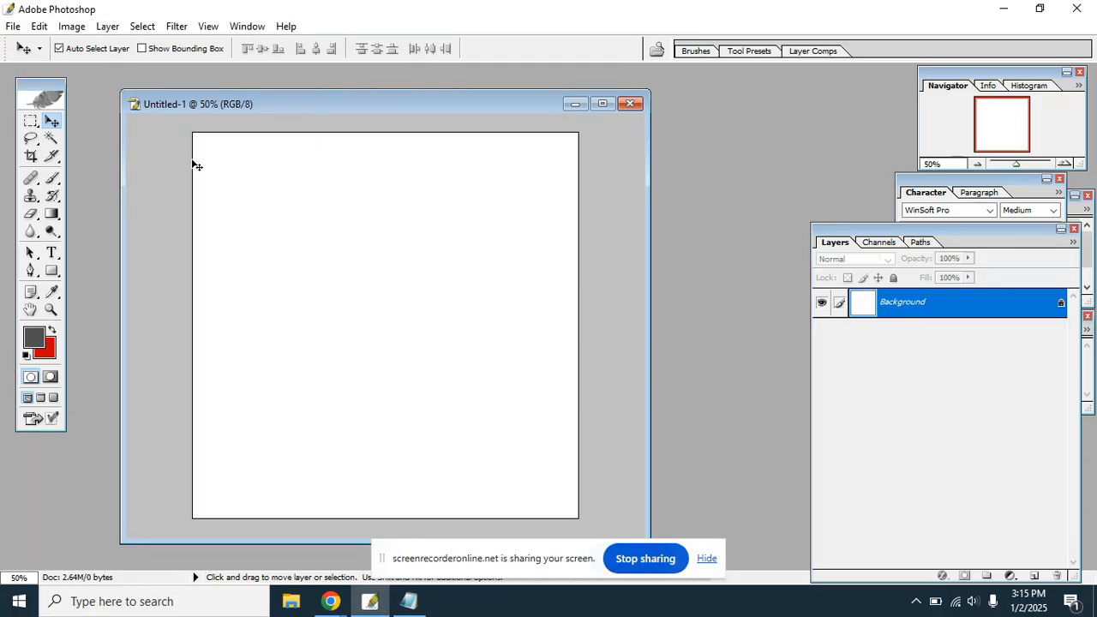
Switch to the Google Meet call in Chrome to check its participants, and return to the blank document in Photoshop.
{"action": "left_click", "coordinate": [330, 600]}
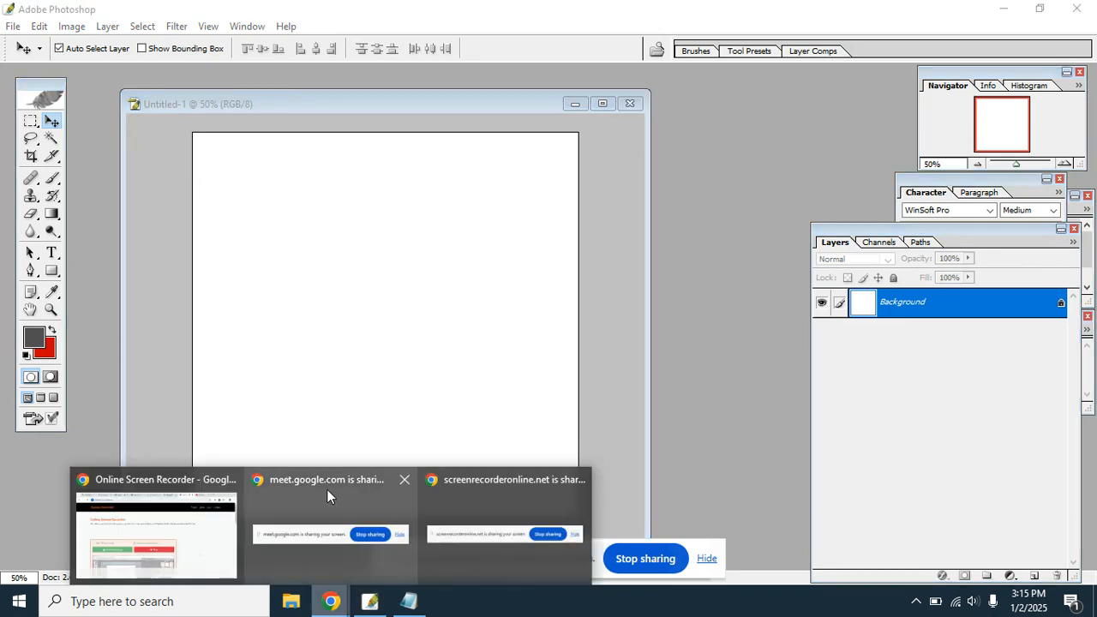
{"action": "left_click", "coordinate": [177, 513]}
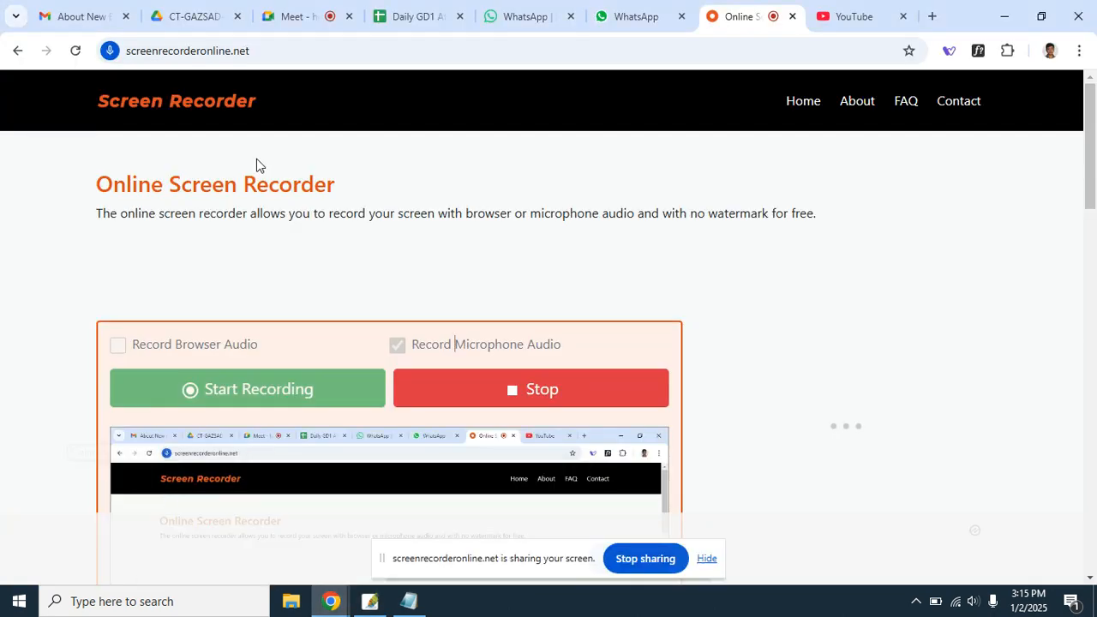
{"action": "left_click", "coordinate": [251, 19]}
{"action": "left_click", "coordinate": [260, 19]}
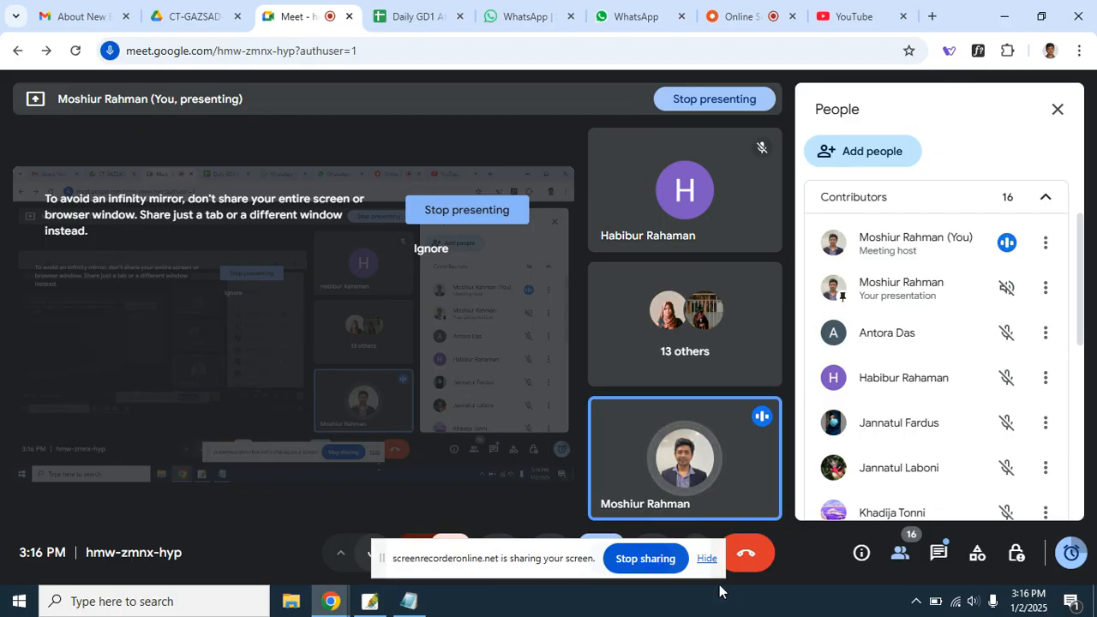
{"action": "left_click", "coordinate": [369, 601]}
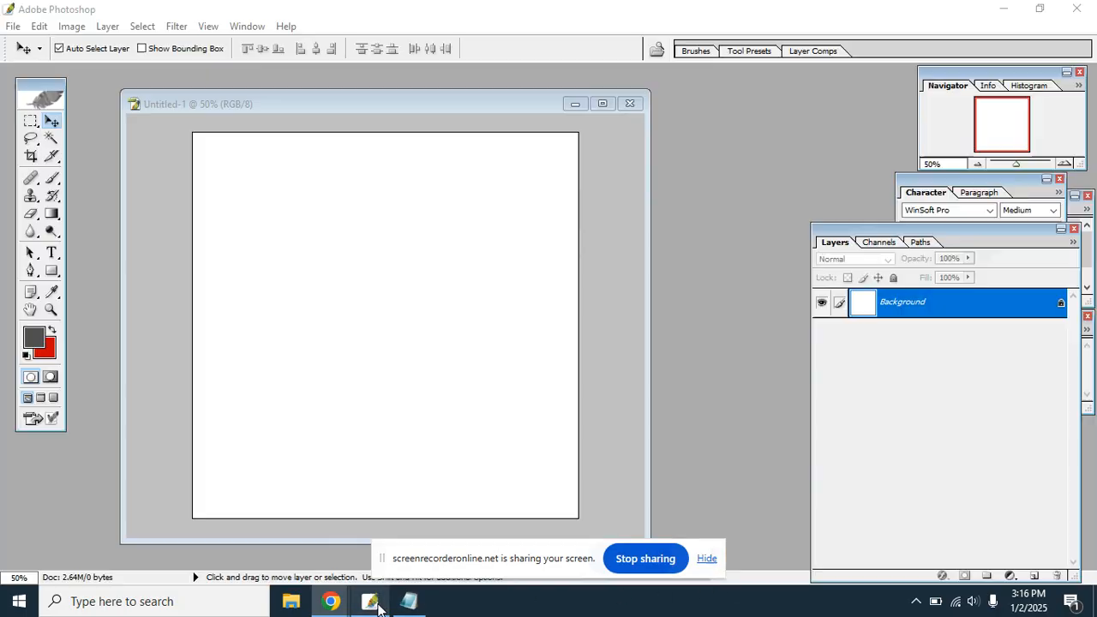
{"action": "left_click_drag", "start_coordinate": [506, 99], "coordinate": [514, 92]}
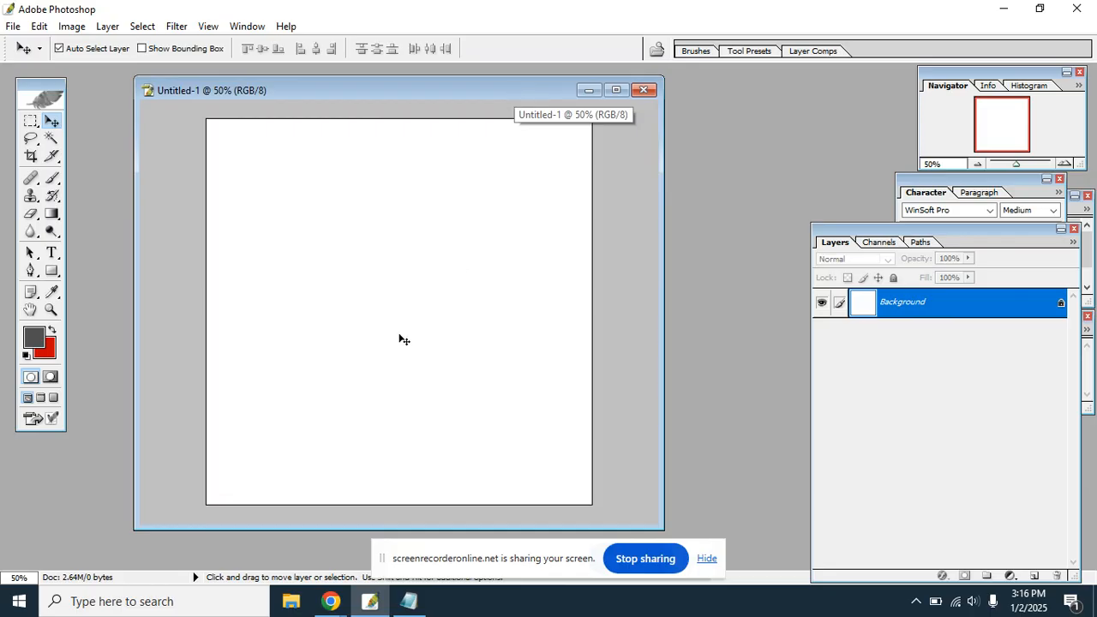
Check the Google Meet call two more times, returning to Photoshop and repositioning the document window after each check.
{"action": "left_click", "coordinate": [333, 603]}
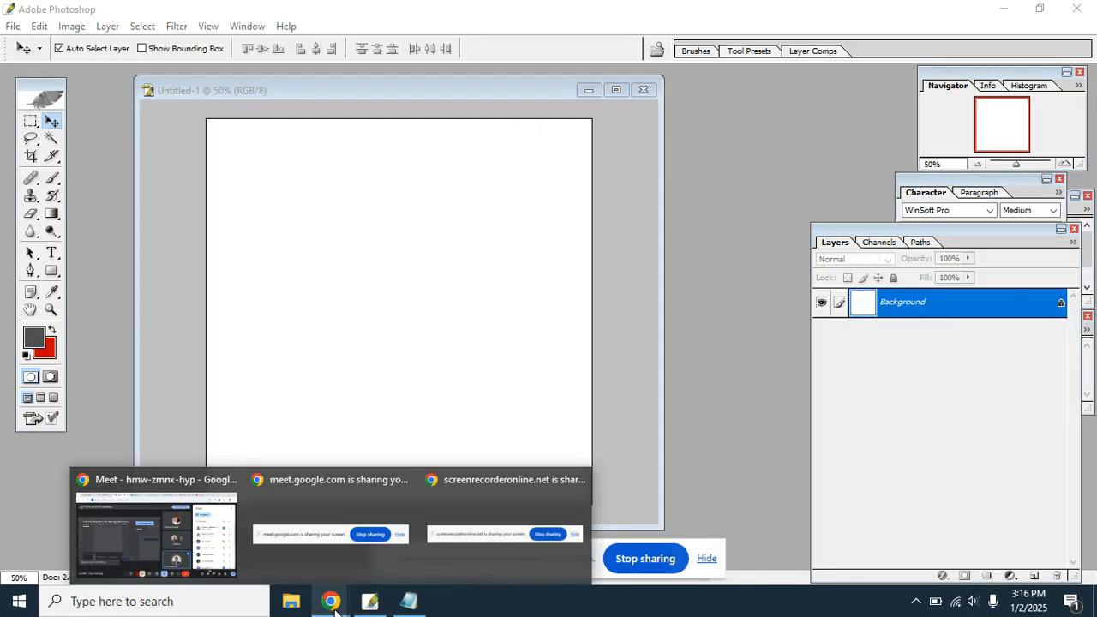
{"action": "left_click", "coordinate": [153, 486]}
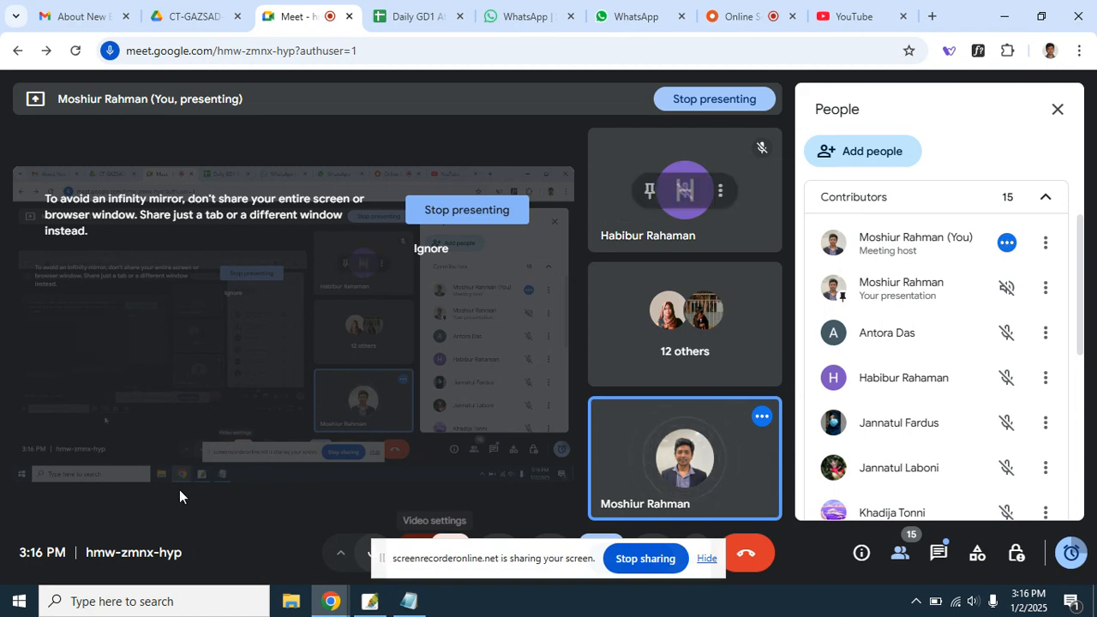
{"action": "left_click", "coordinate": [380, 608]}
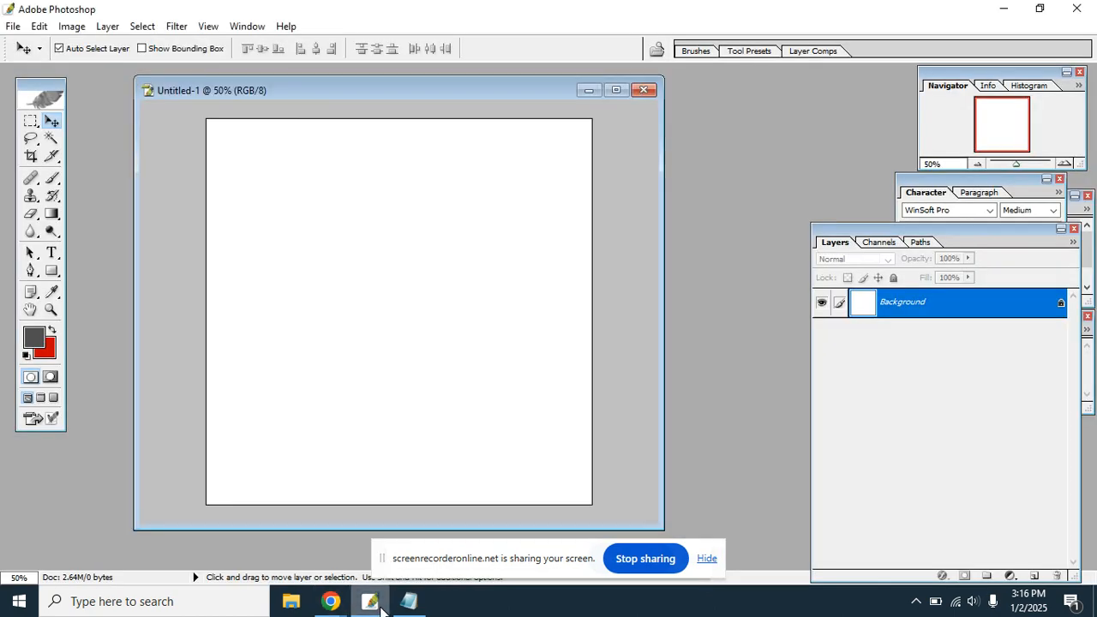
{"action": "left_click", "coordinate": [380, 608]}
{"action": "left_click", "coordinate": [381, 608]}
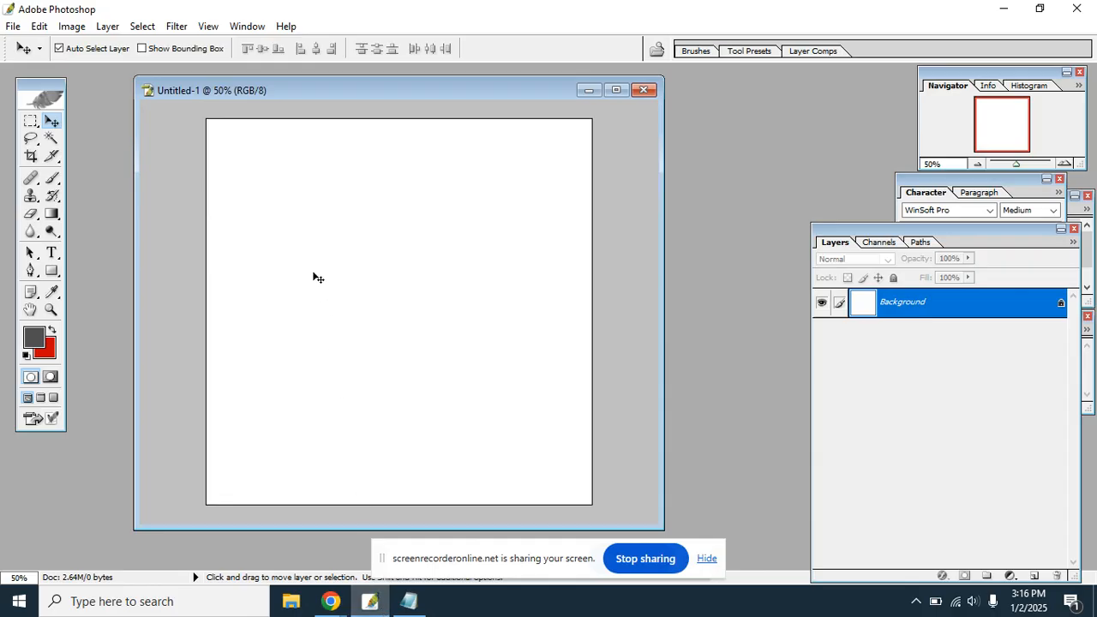
{"action": "left_click_drag", "start_coordinate": [384, 91], "coordinate": [357, 94]}
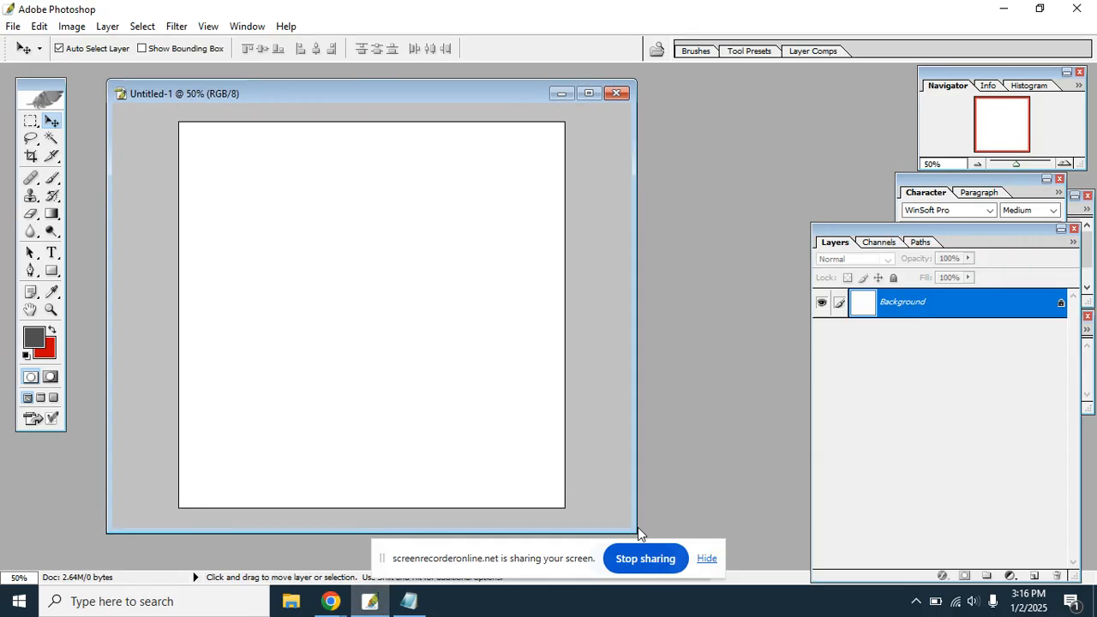
{"action": "left_click_drag", "start_coordinate": [304, 91], "coordinate": [316, 86]}
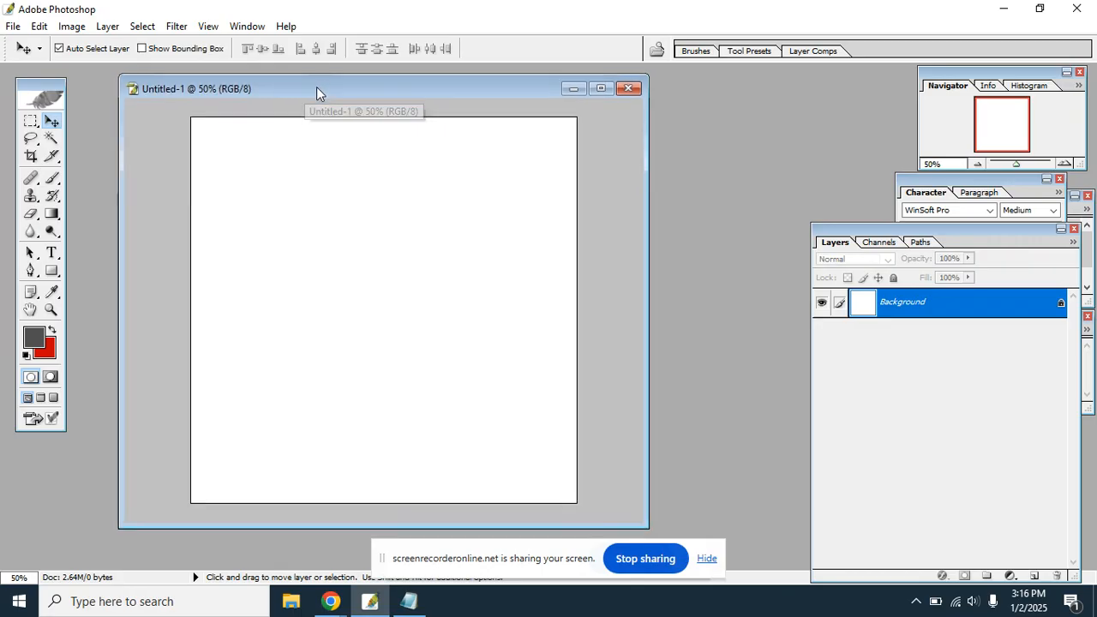
{"action": "left_click", "coordinate": [319, 600]}
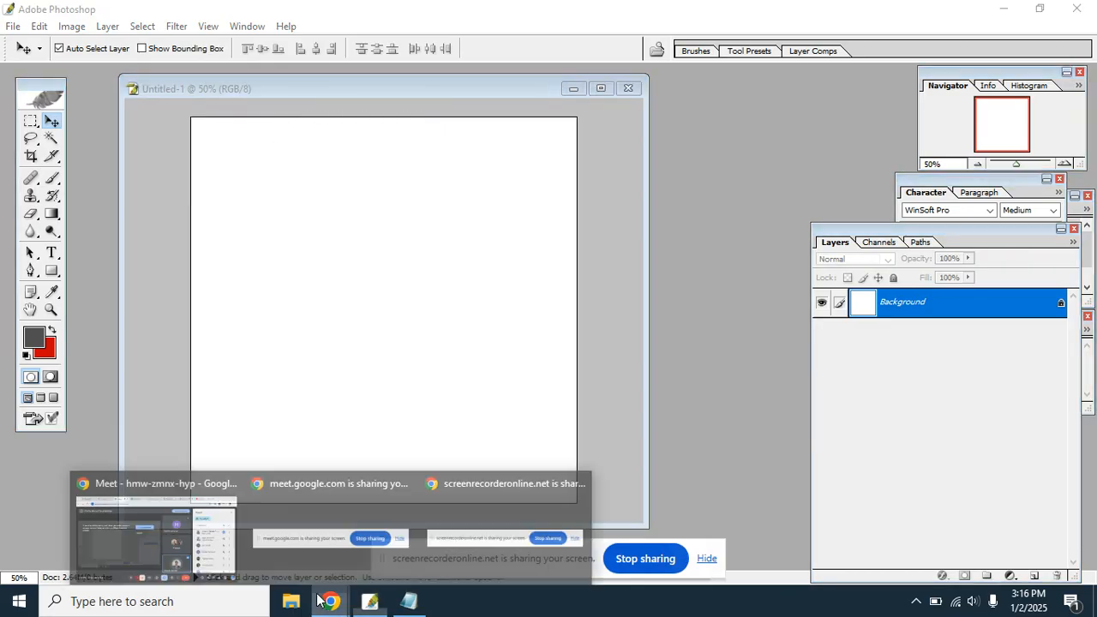
{"action": "left_click", "coordinate": [179, 476]}
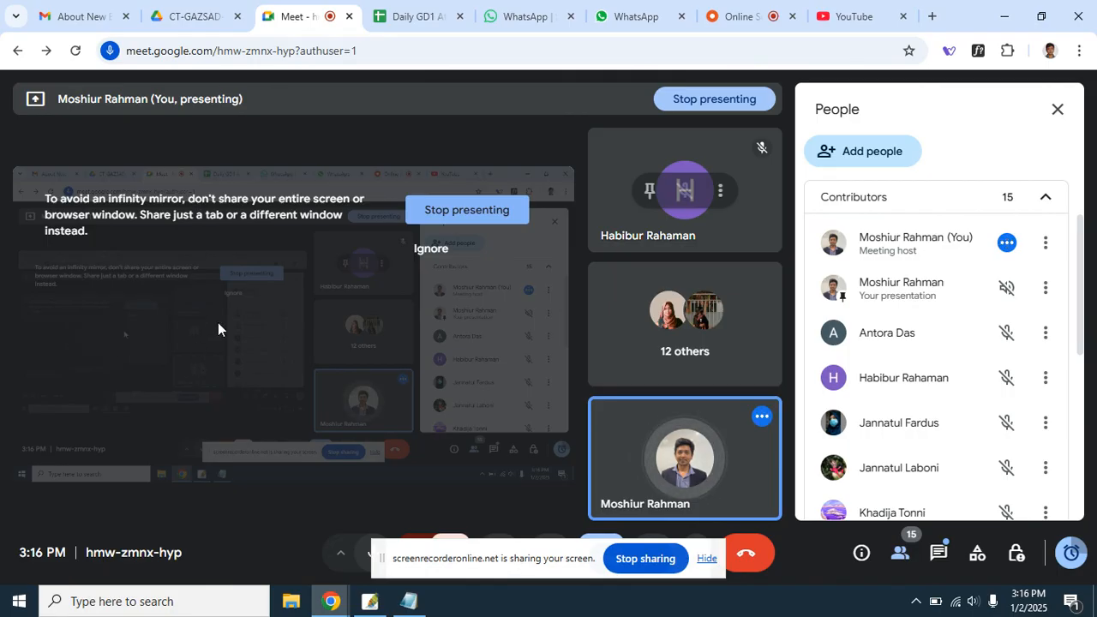
{"action": "left_click", "coordinate": [362, 603]}
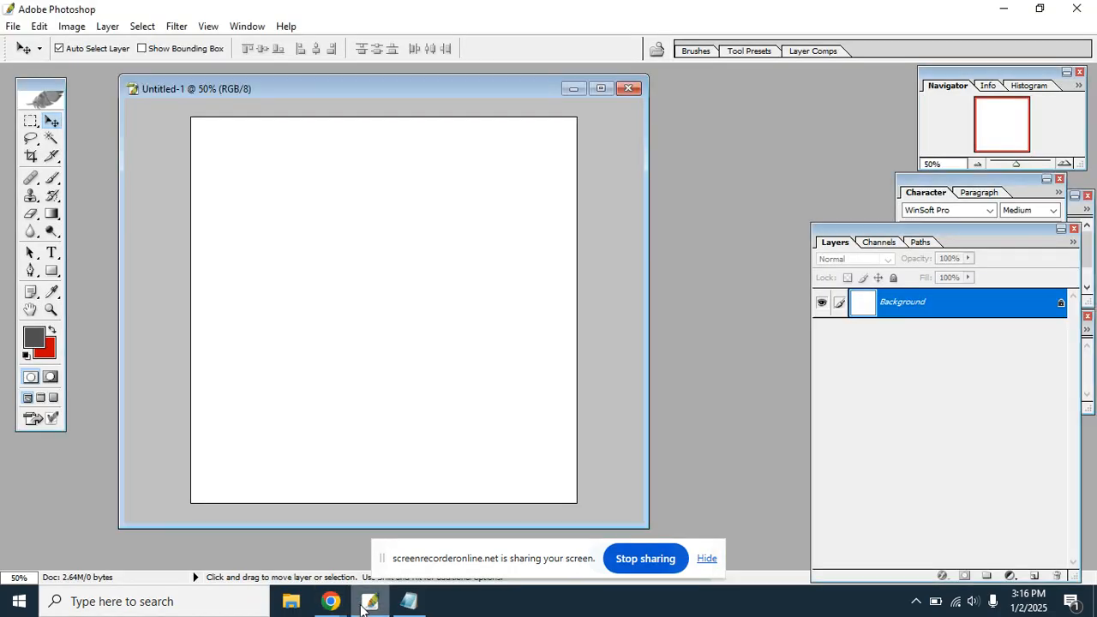
{"action": "left_click_drag", "start_coordinate": [357, 89], "coordinate": [340, 92]}
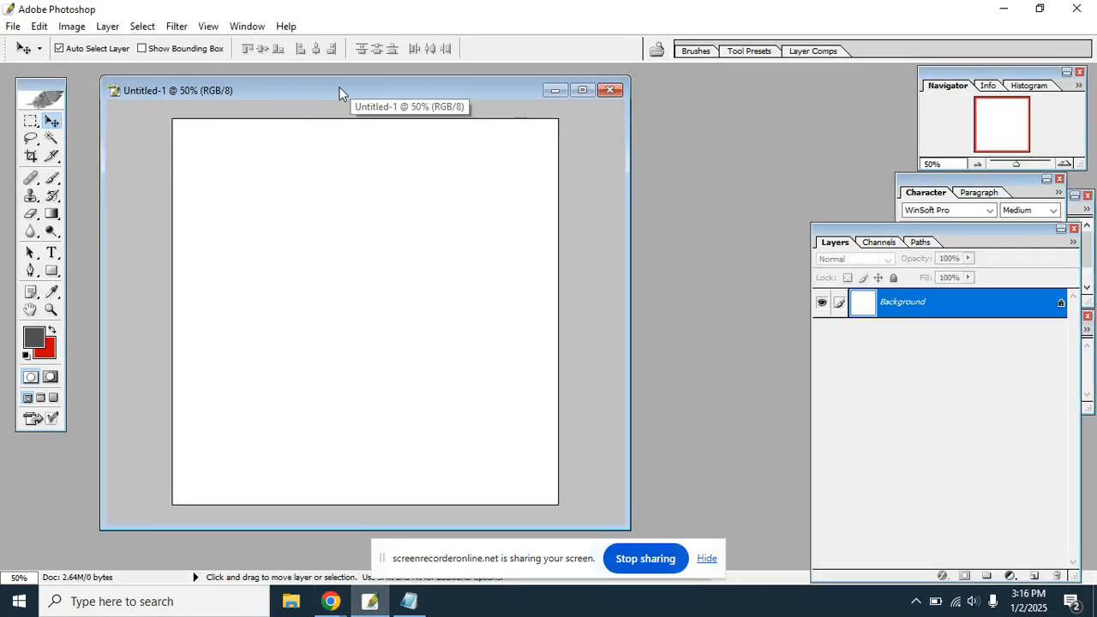
Switch to Google Meet and admit everyone waiting to join the call.
{"action": "left_click", "coordinate": [976, 531]}
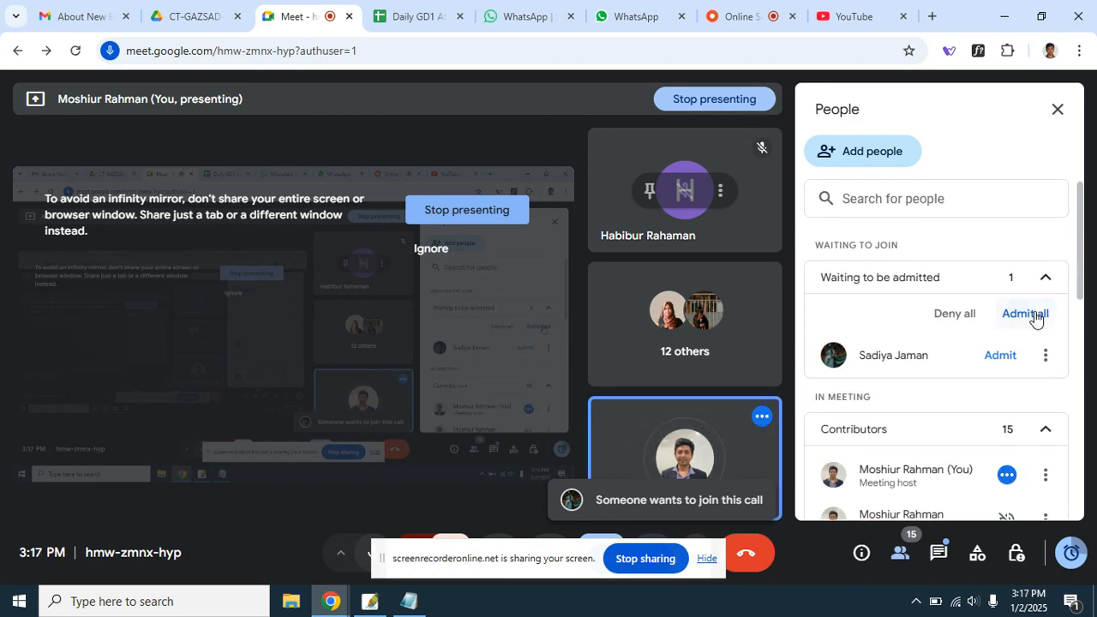
{"action": "left_click", "coordinate": [1028, 313]}
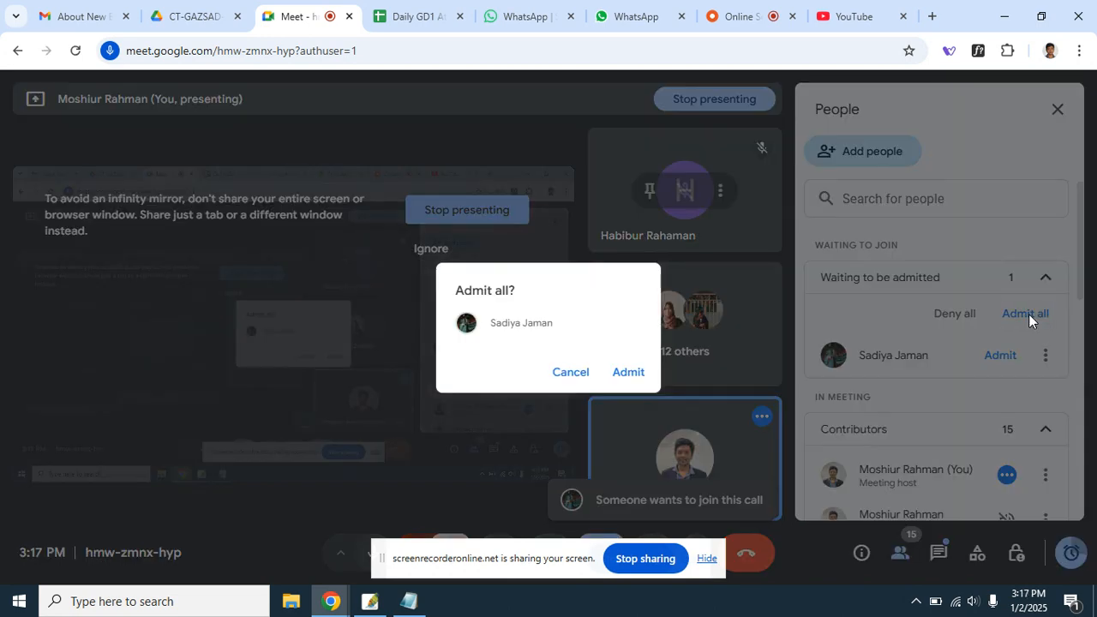
{"action": "left_click", "coordinate": [627, 373]}
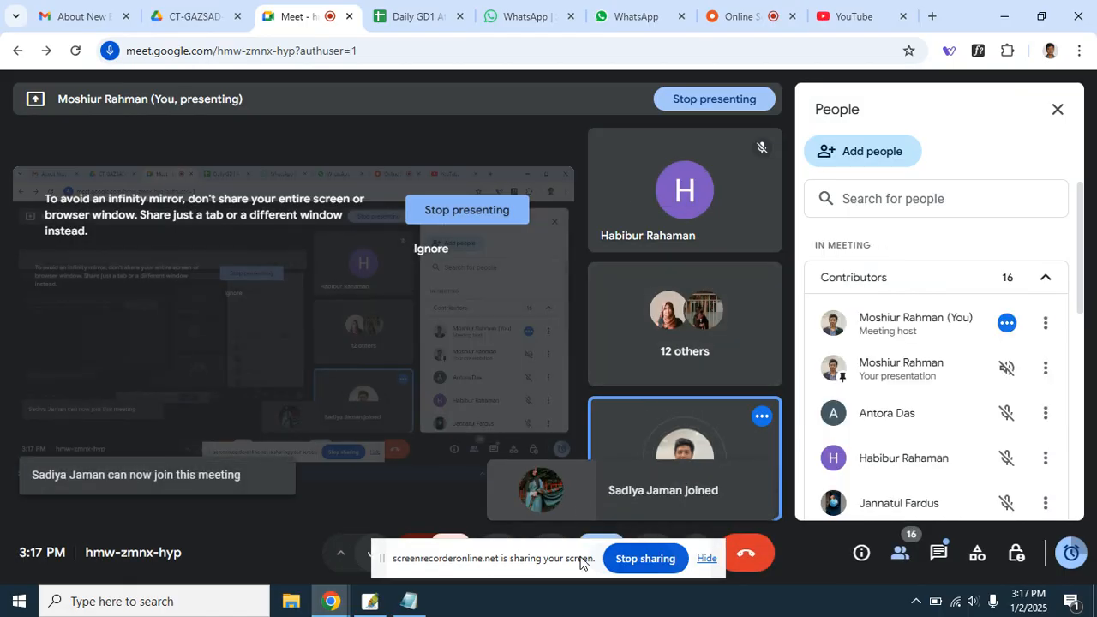
Look through the full list of contributors in the meeting and return to Photoshop.
{"action": "scroll", "coordinate": [1048, 311], "scroll_direction": "down", "scroll_amount": 2}
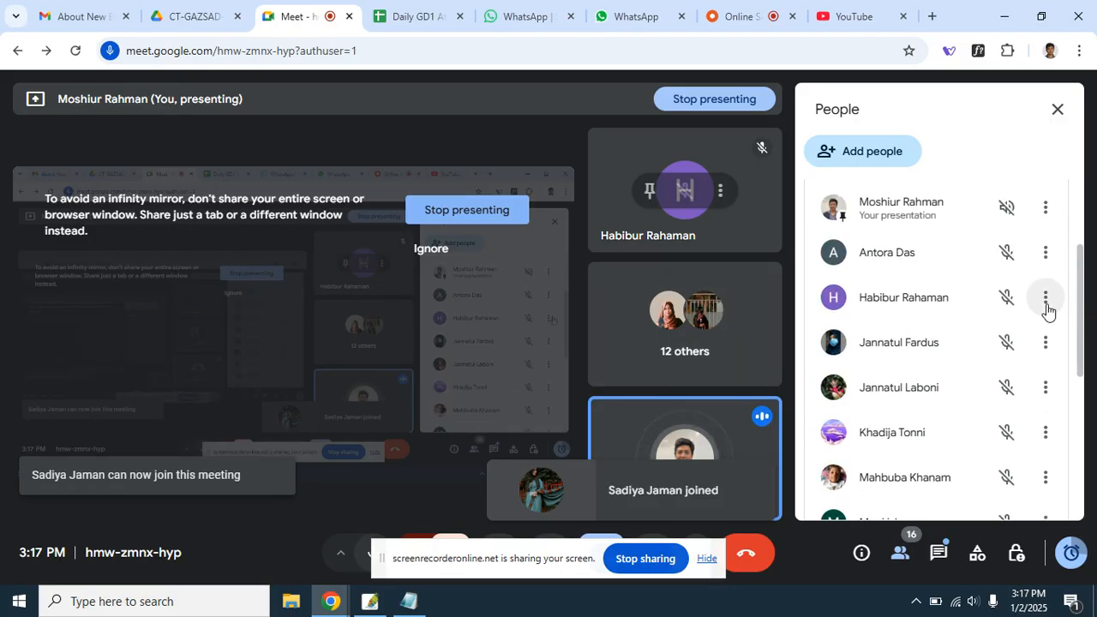
{"action": "left_click_drag", "start_coordinate": [1084, 326], "coordinate": [1077, 484]}
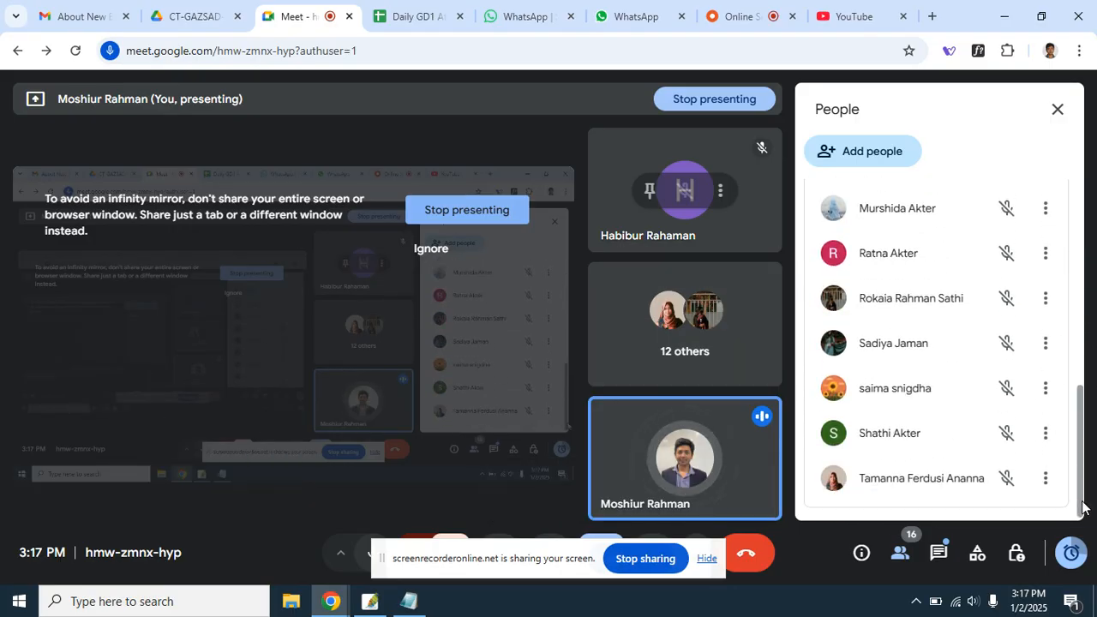
{"action": "left_click_drag", "start_coordinate": [1085, 473], "coordinate": [1094, 224]}
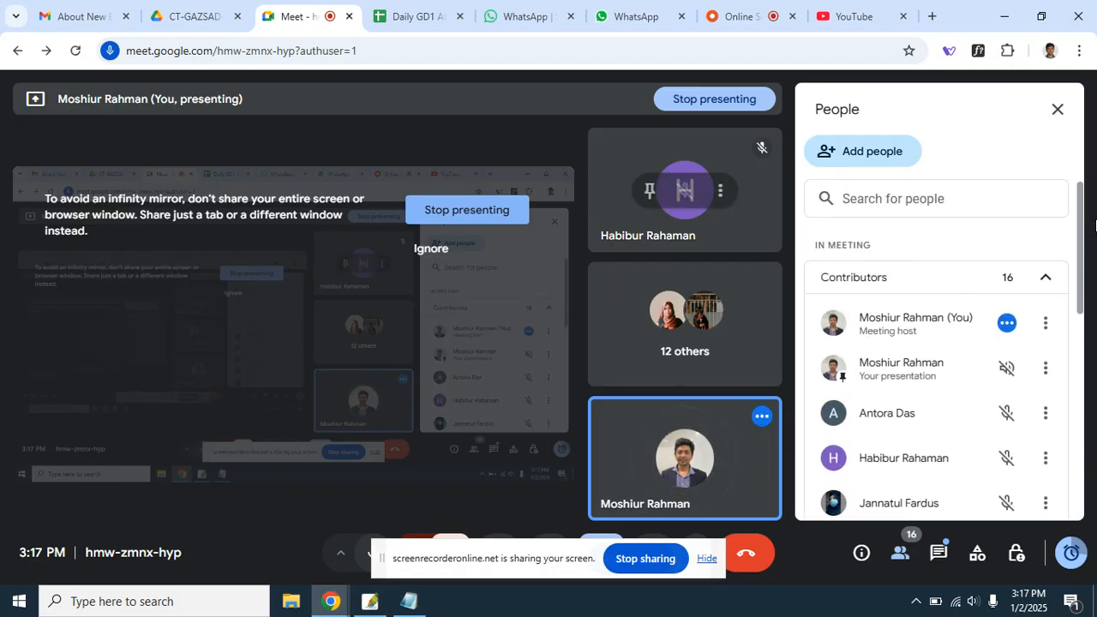
{"action": "right_click", "coordinate": [1068, 250]}
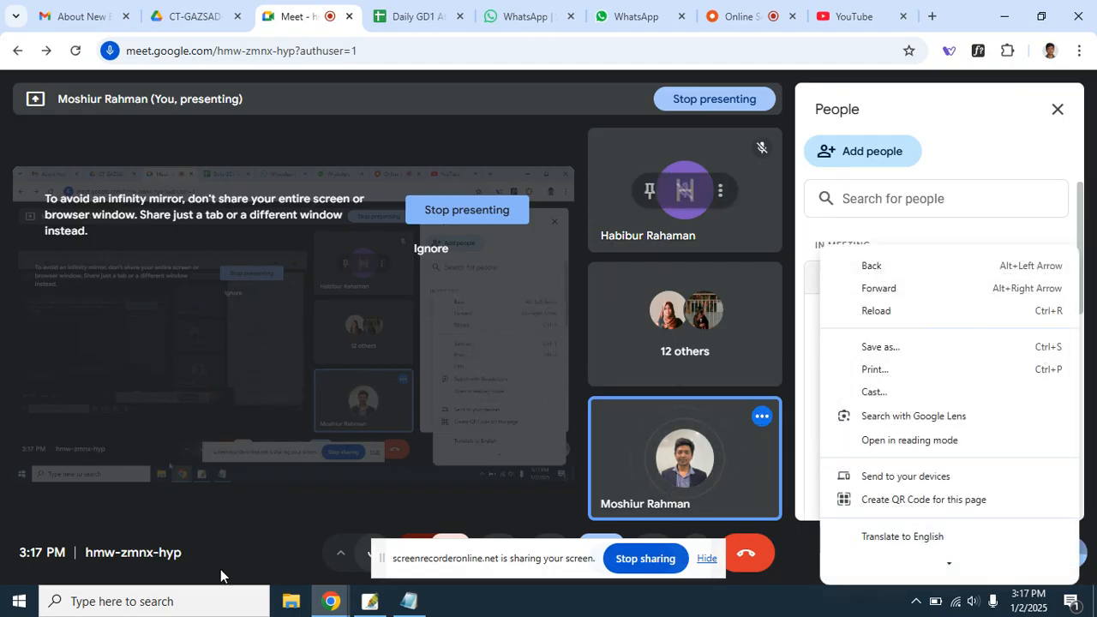
{"action": "left_click", "coordinate": [369, 601]}
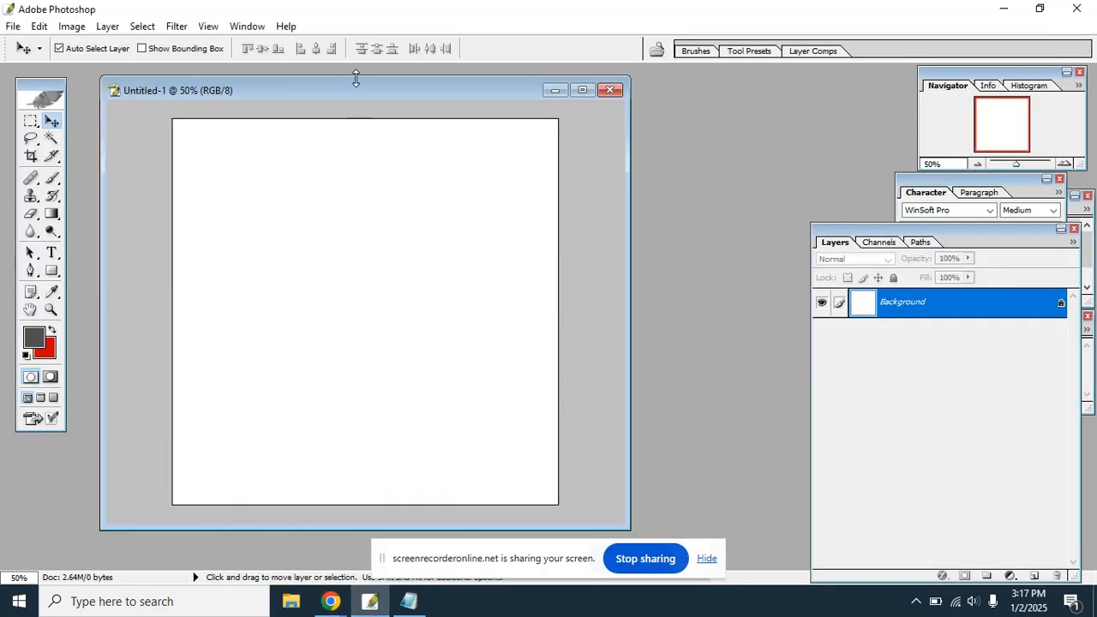
{"action": "left_click_drag", "start_coordinate": [356, 90], "coordinate": [364, 91]}
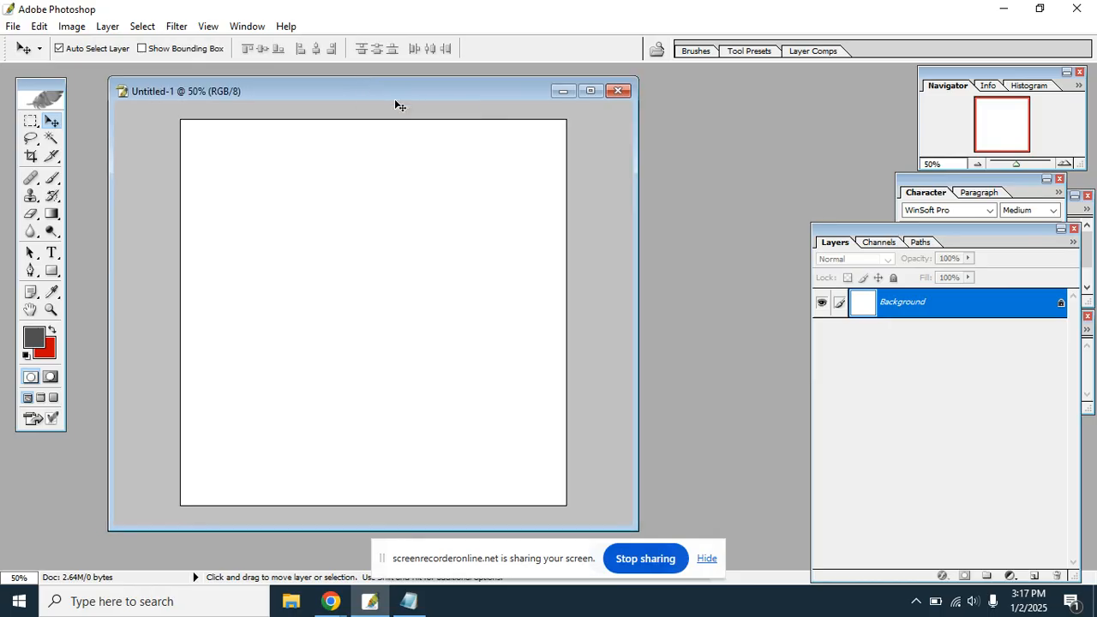
{"action": "scroll", "coordinate": [10, 23], "scroll_direction": "down", "scroll_amount": 1}
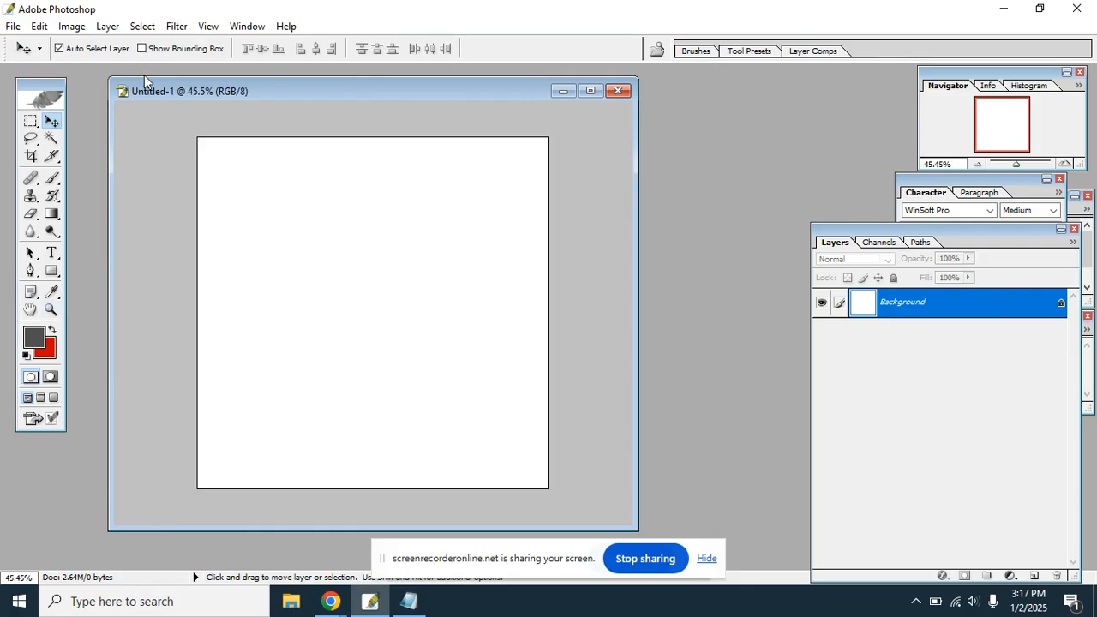
{"action": "left_click_drag", "start_coordinate": [153, 93], "coordinate": [169, 92]}
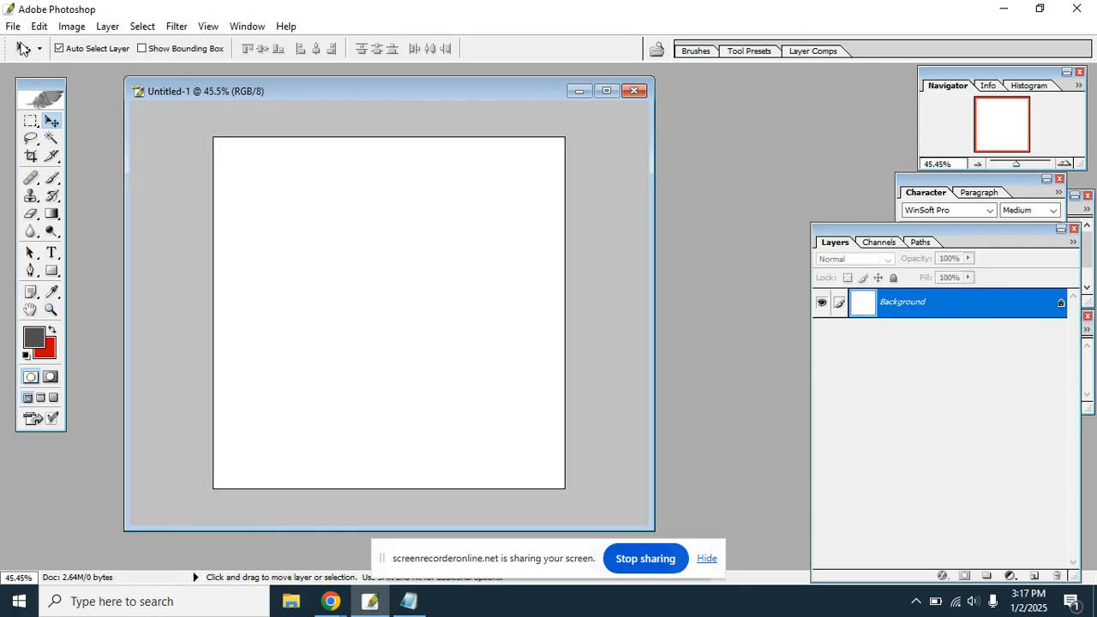
{"action": "key", "text": "ctrl+plus"}
{"action": "key", "text": "ctrl+minus"}
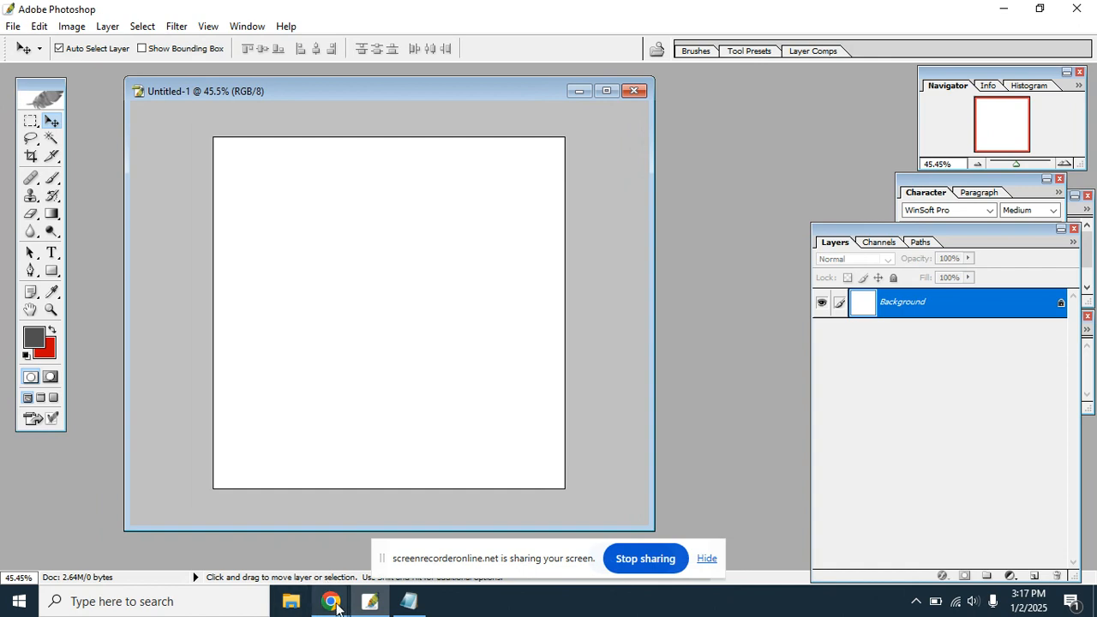
{"action": "mouse_move", "coordinate": [326, 611]}
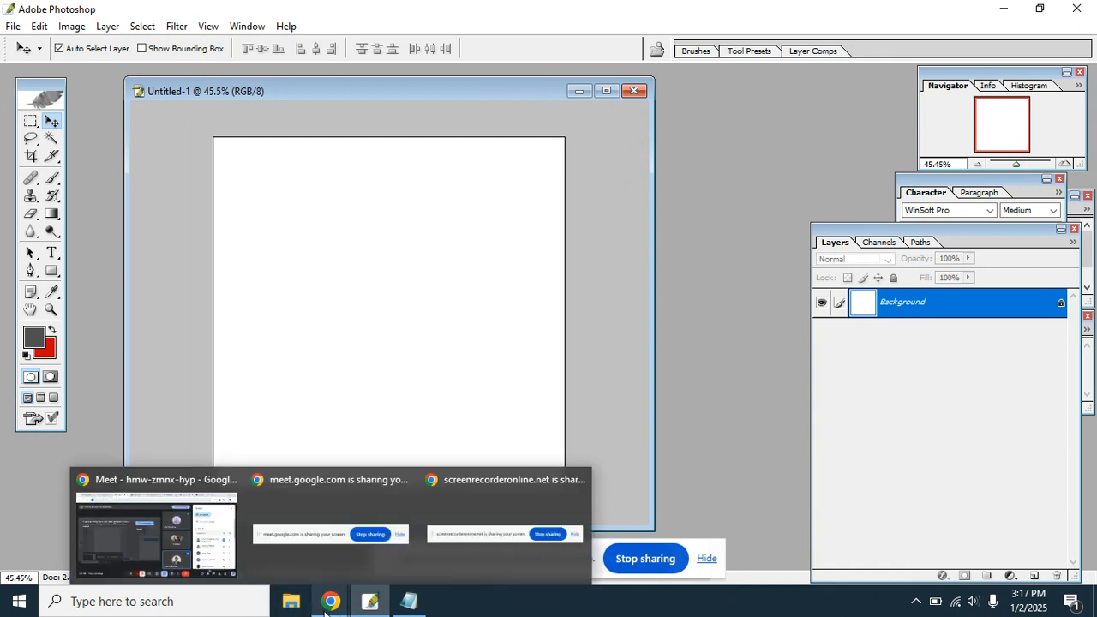
{"action": "key", "text": "ctrl+minus"}
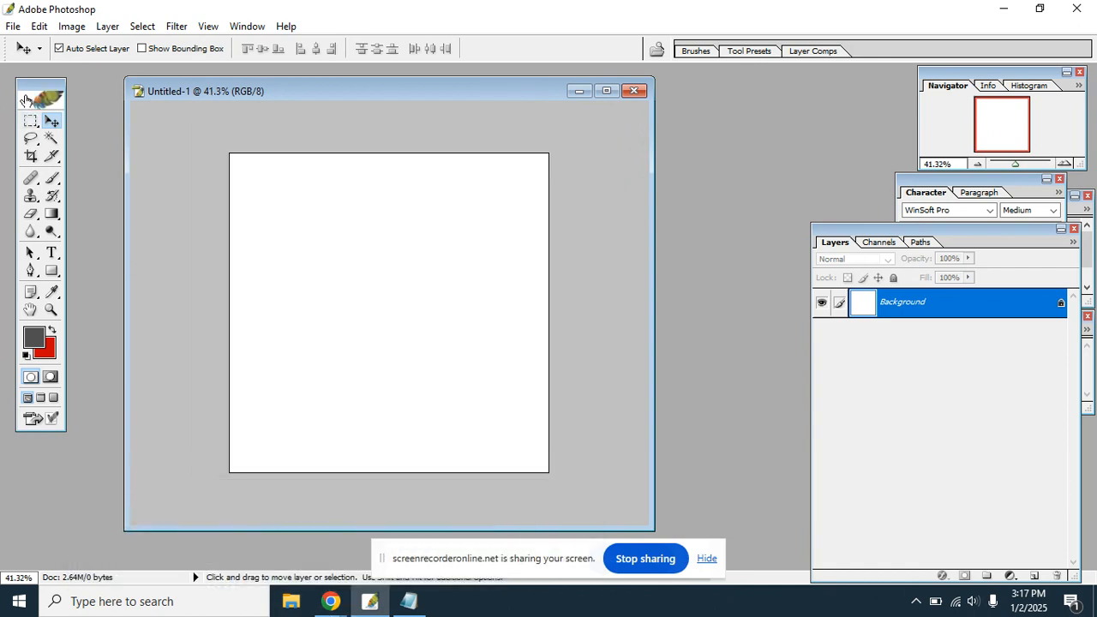
Switch to Chrome, open yandex.com in a new tab and go to its image search.
{"action": "left_click", "coordinate": [330, 601]}
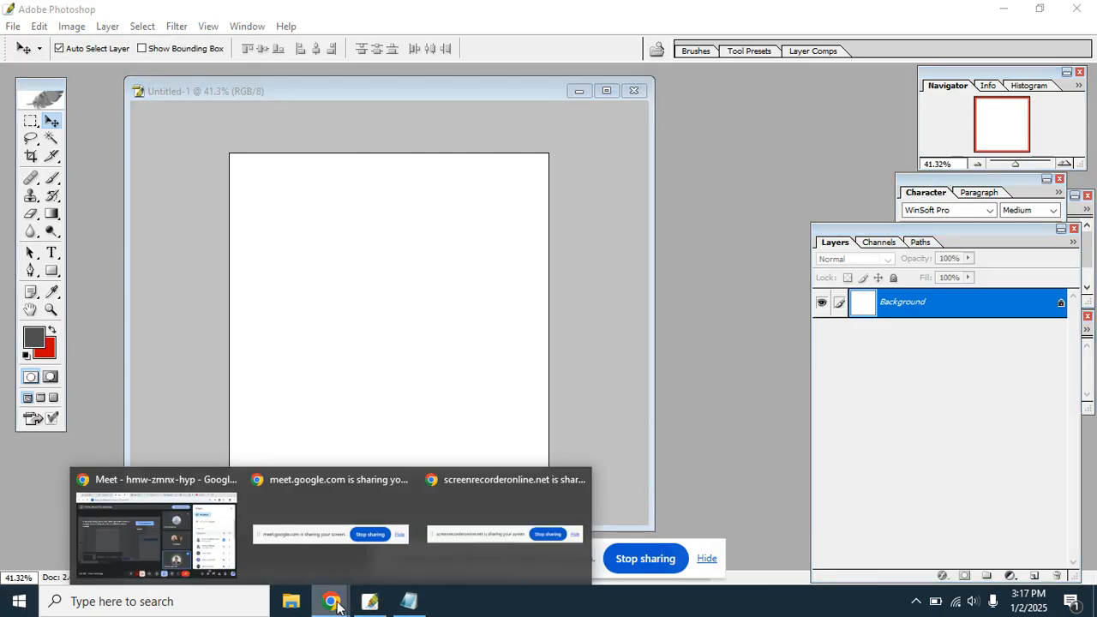
{"action": "left_click", "coordinate": [115, 478]}
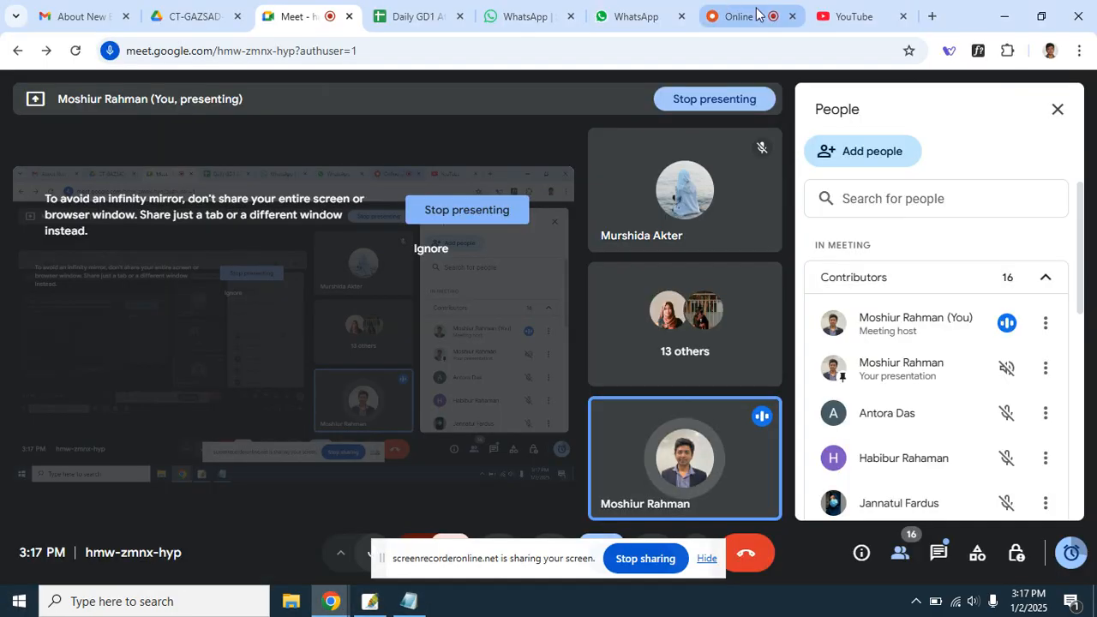
{"action": "left_click", "coordinate": [931, 17]}
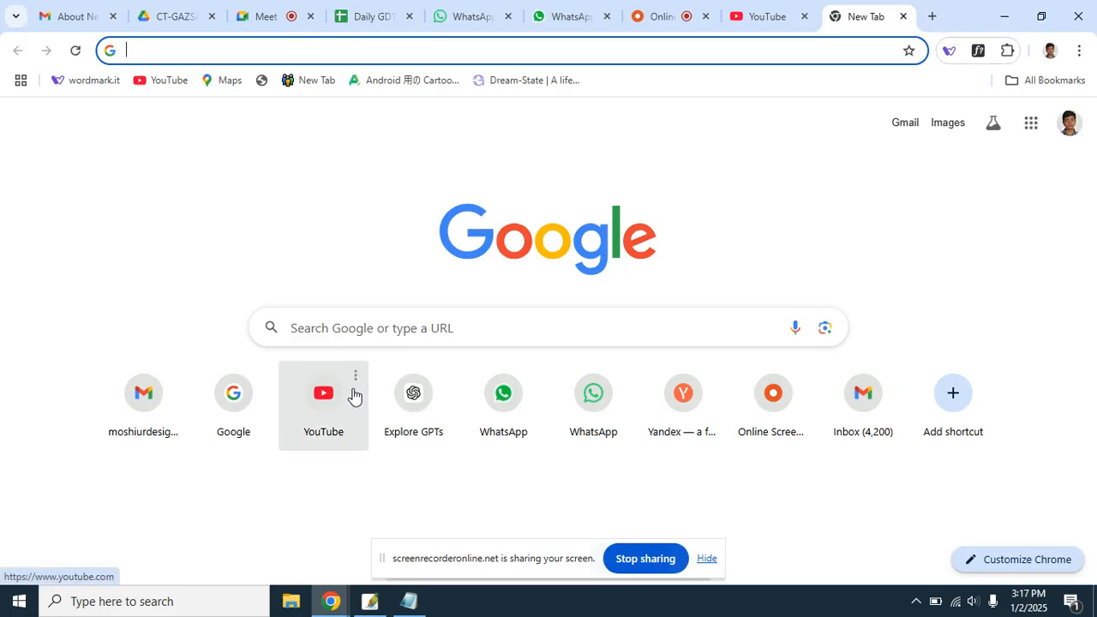
{"action": "type", "text": "youtube.com"}
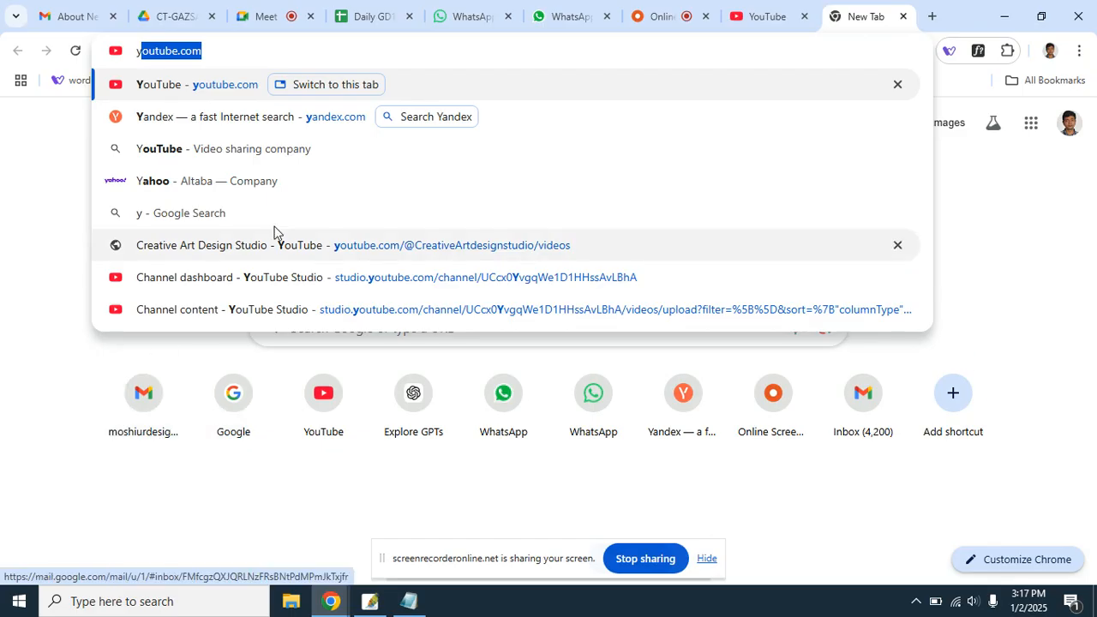
{"action": "left_click", "coordinate": [323, 123]}
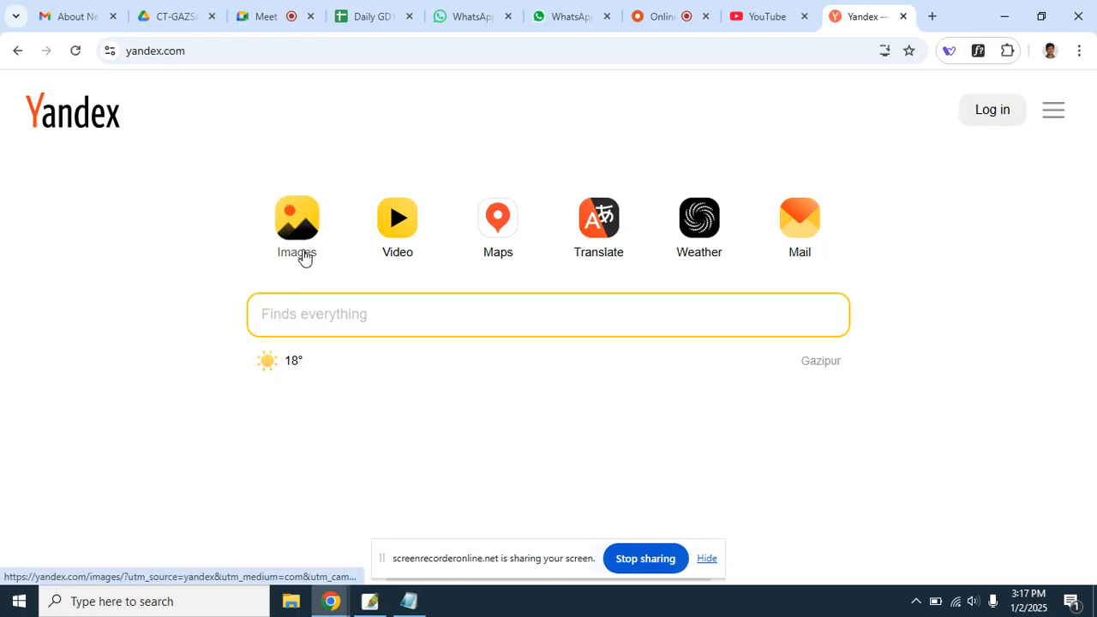
{"action": "left_click", "coordinate": [301, 254]}
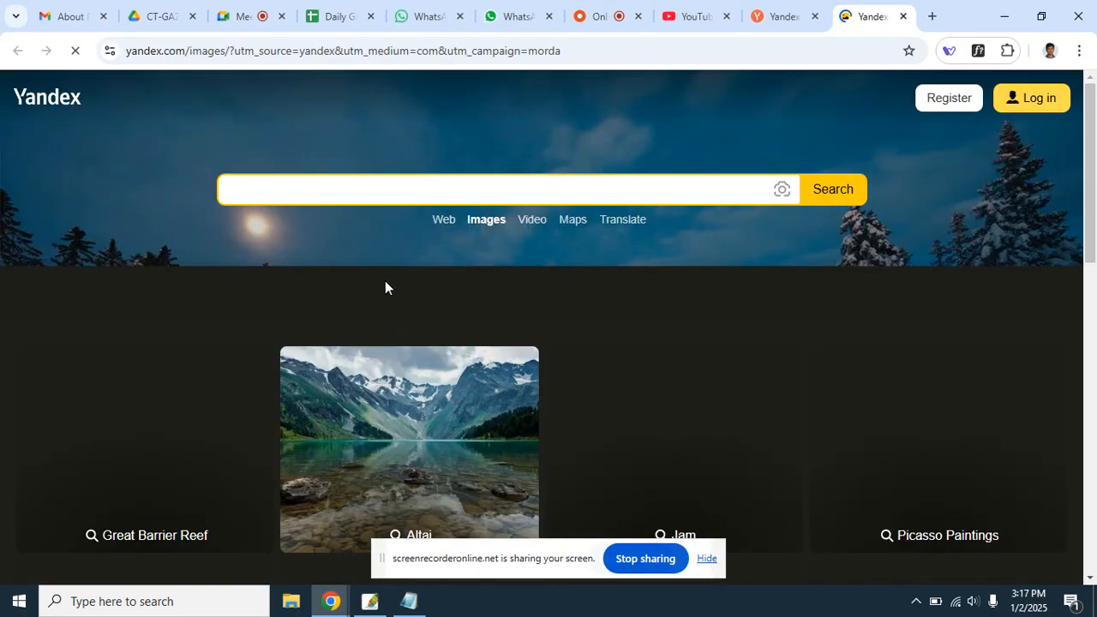
Search for nature images using the suggested query "background image nature".
{"action": "left_click", "coordinate": [384, 186]}
{"action": "type", "text": "nat"}
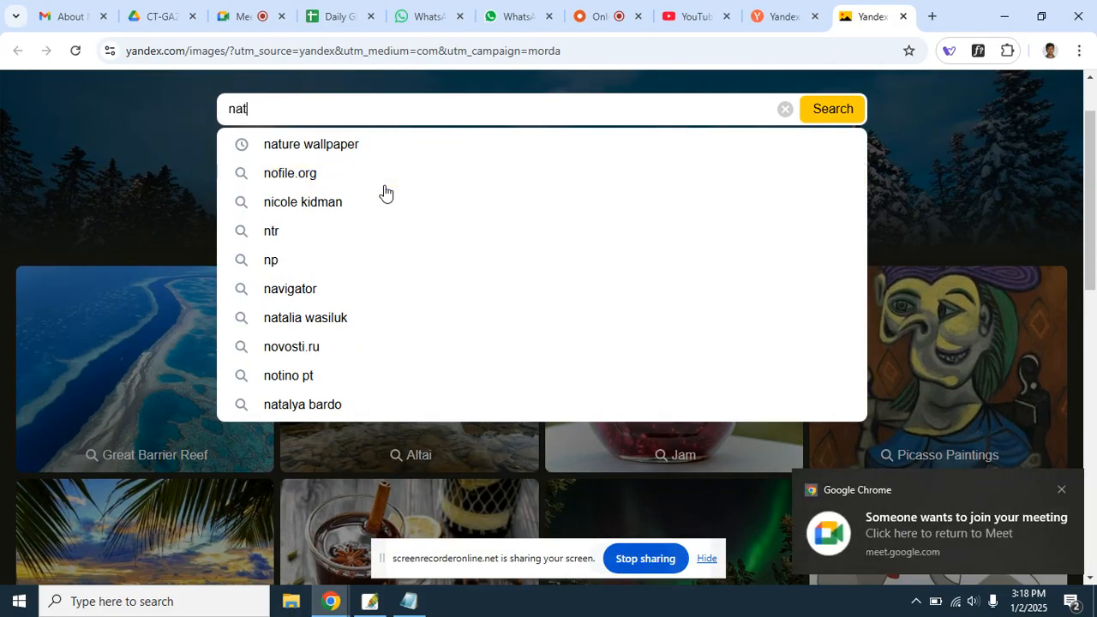
{"action": "type", "text": "ure image"}
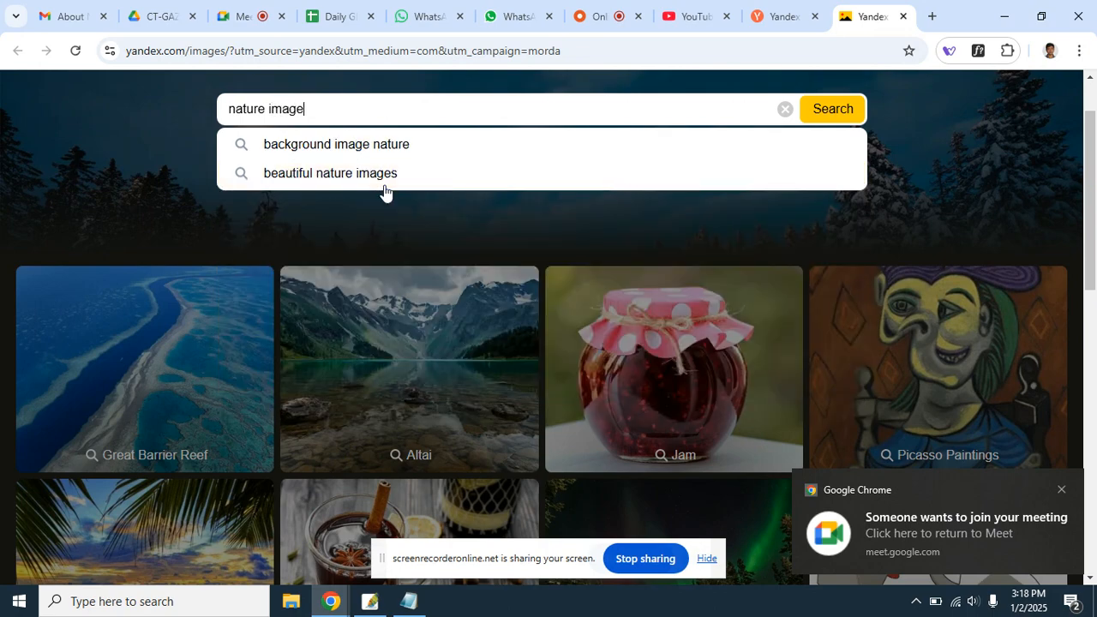
{"action": "left_click", "coordinate": [462, 148]}
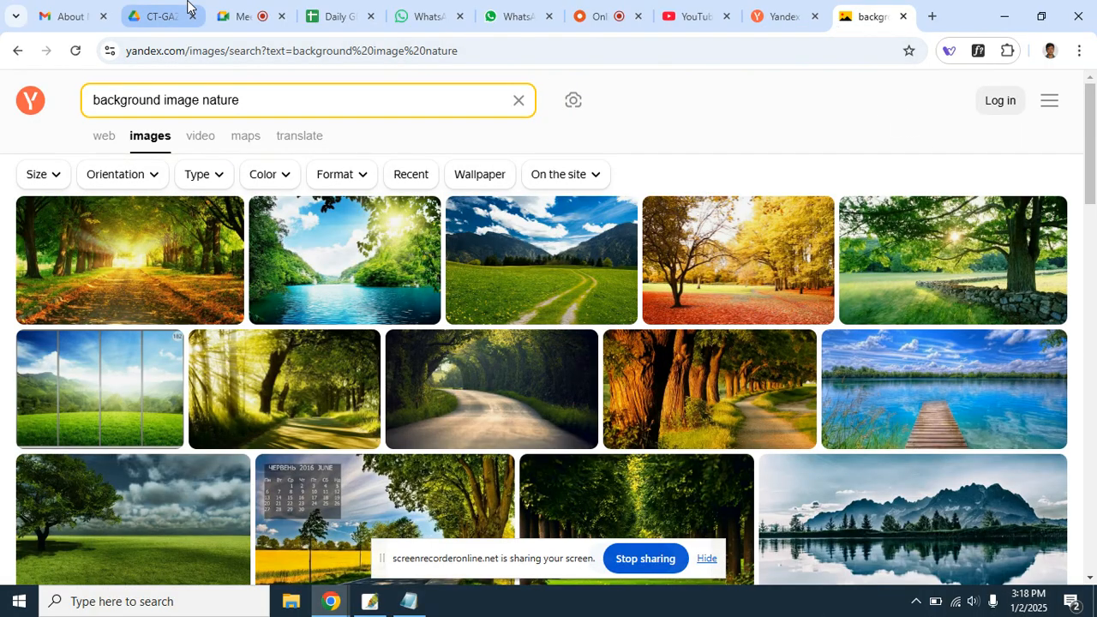
Return to the Google Meet call and admit everyone waiting to join.
{"action": "left_click", "coordinate": [234, 19]}
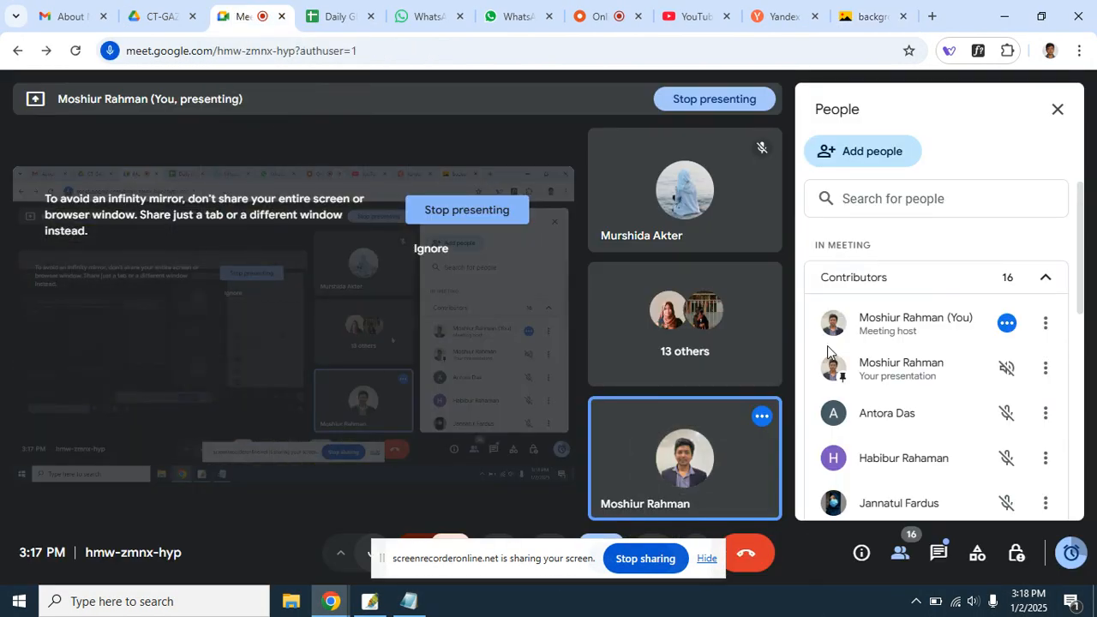
{"action": "right_click", "coordinate": [982, 364]}
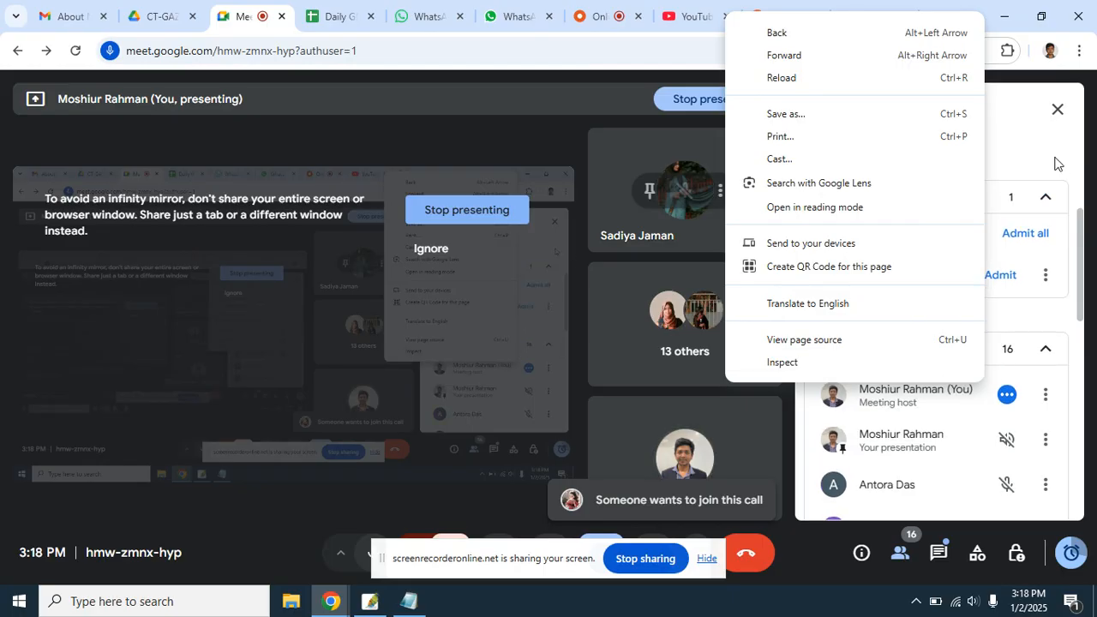
{"action": "left_click", "coordinate": [1058, 167]}
{"action": "scroll", "coordinate": [1038, 287], "scroll_direction": "down", "scroll_amount": 2}
{"action": "scroll", "coordinate": [1037, 287], "scroll_direction": "up", "scroll_amount": 2}
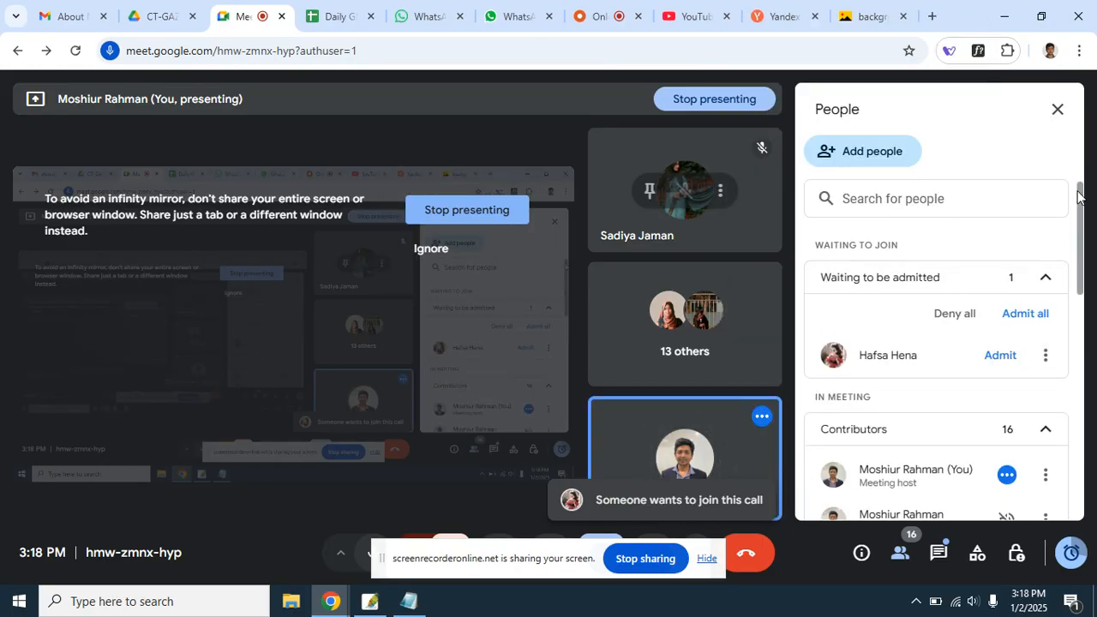
{"action": "left_click", "coordinate": [1022, 313]}
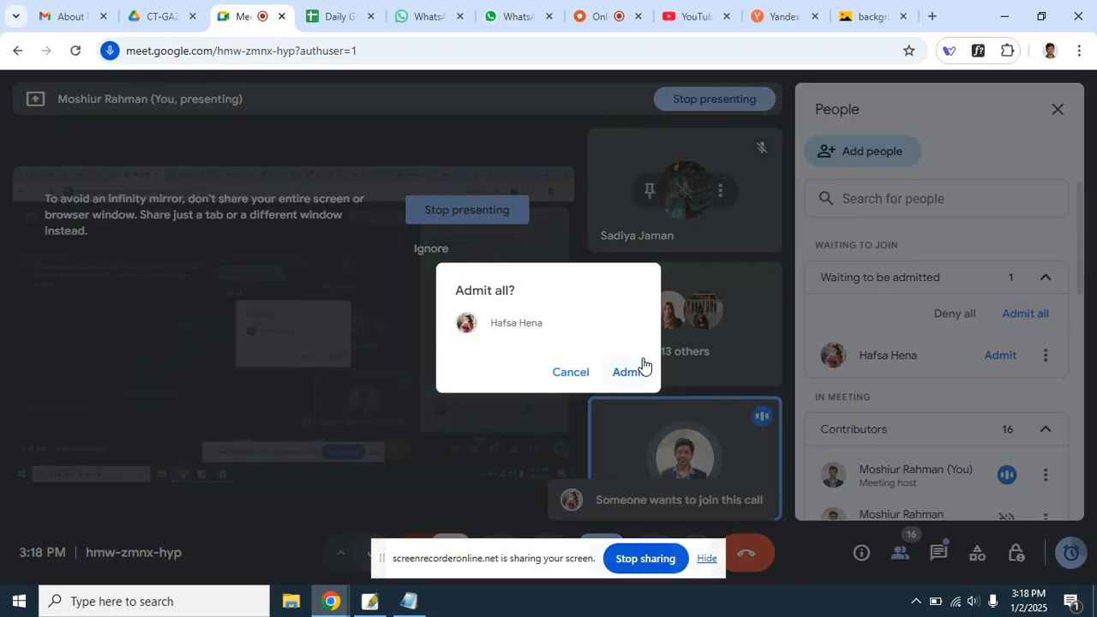
{"action": "left_click", "coordinate": [627, 371]}
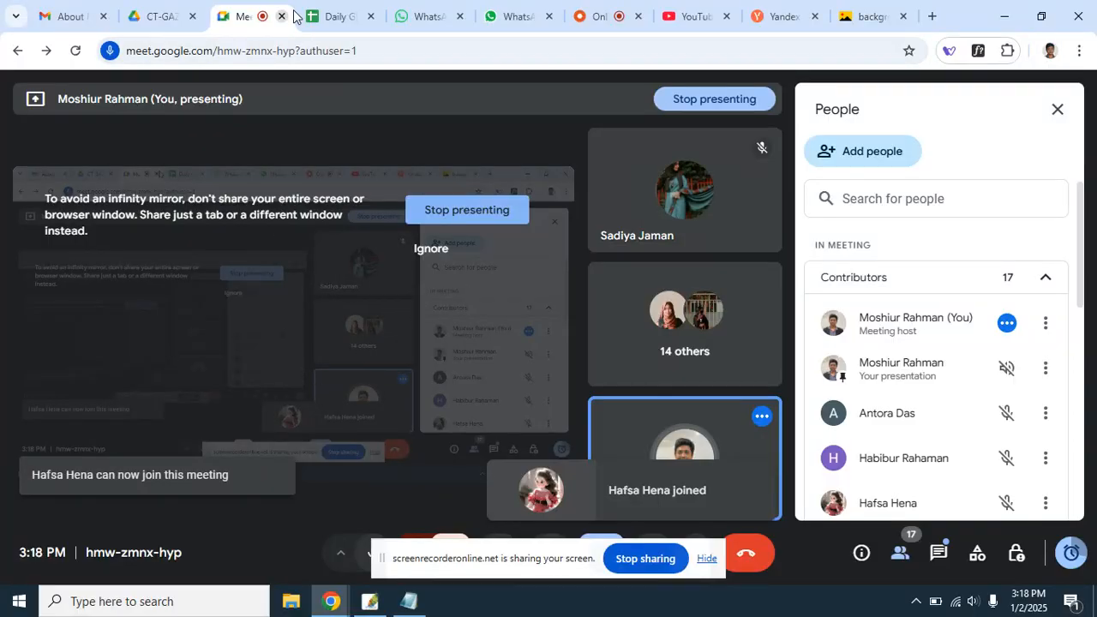
Go back to the nature image results and open the large preview of the tree-lined autumn road.
{"action": "left_click", "coordinate": [879, 16]}
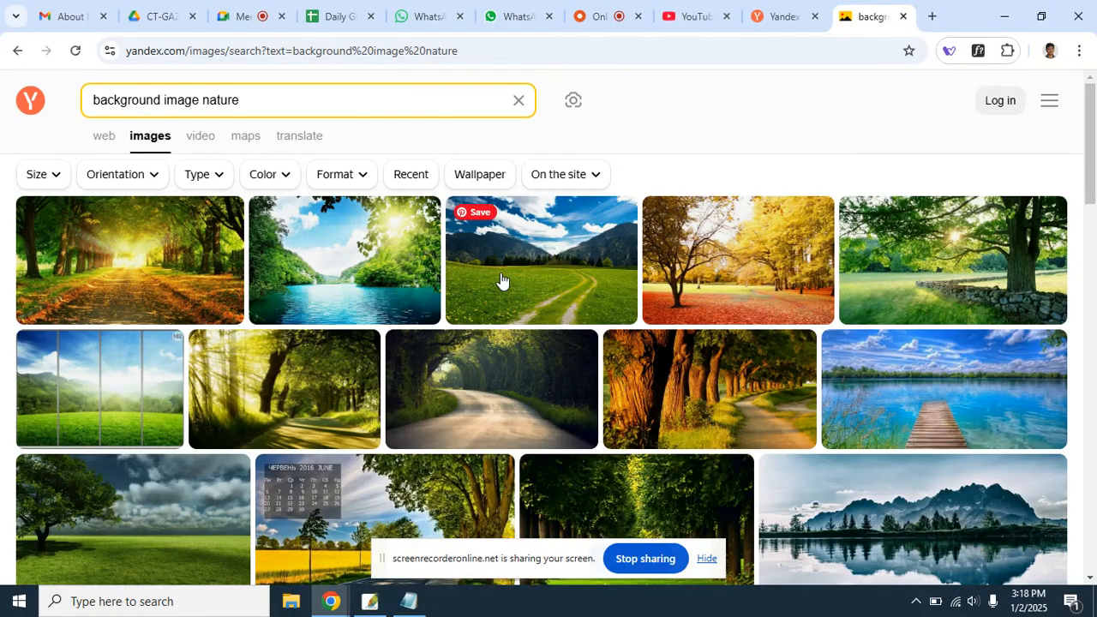
{"action": "scroll", "coordinate": [175, 294], "scroll_direction": "down", "scroll_amount": 1}
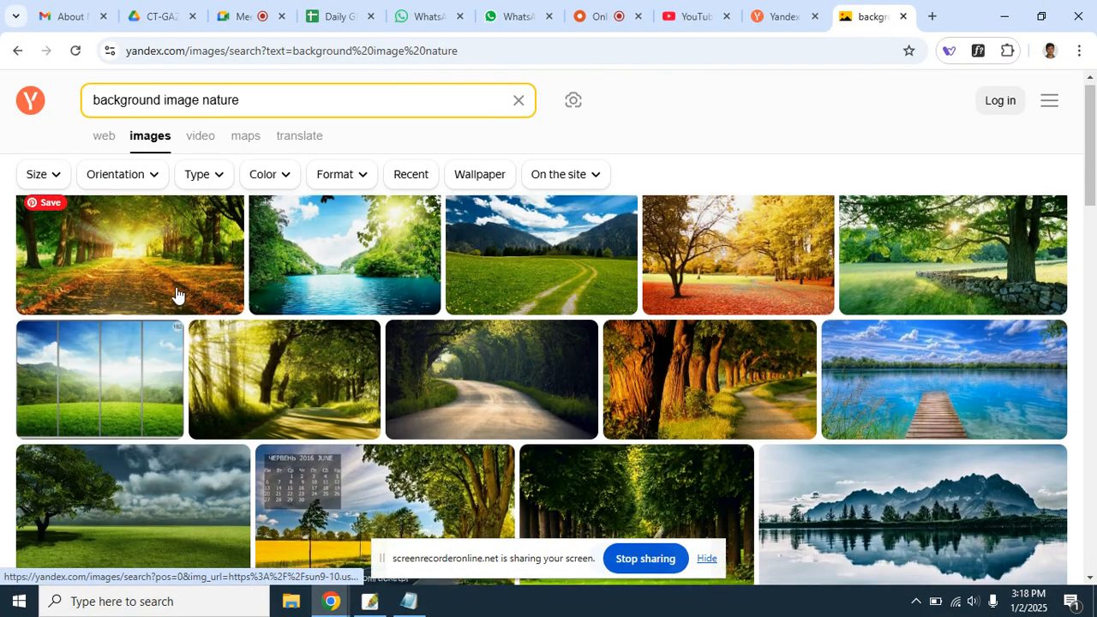
{"action": "scroll", "coordinate": [178, 291], "scroll_direction": "down", "scroll_amount": 2}
{"action": "left_click_drag", "start_coordinate": [1094, 178], "coordinate": [1095, 145]}
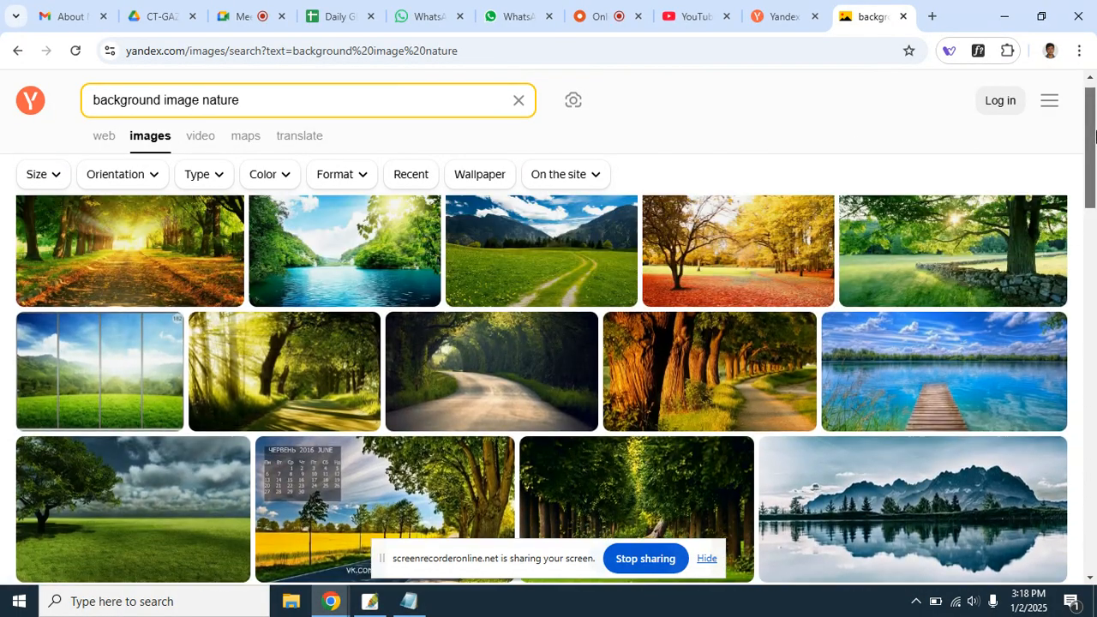
{"action": "left_click", "coordinate": [197, 267]}
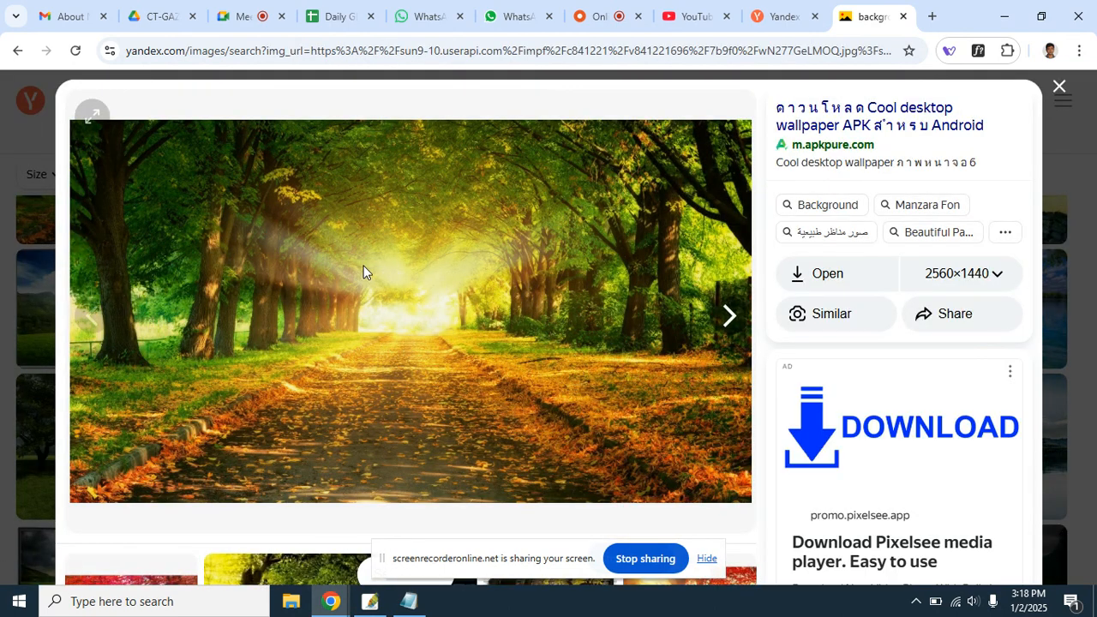
Find and launch the Snipping Tool from Windows.
{"action": "left_click", "coordinate": [12, 607]}
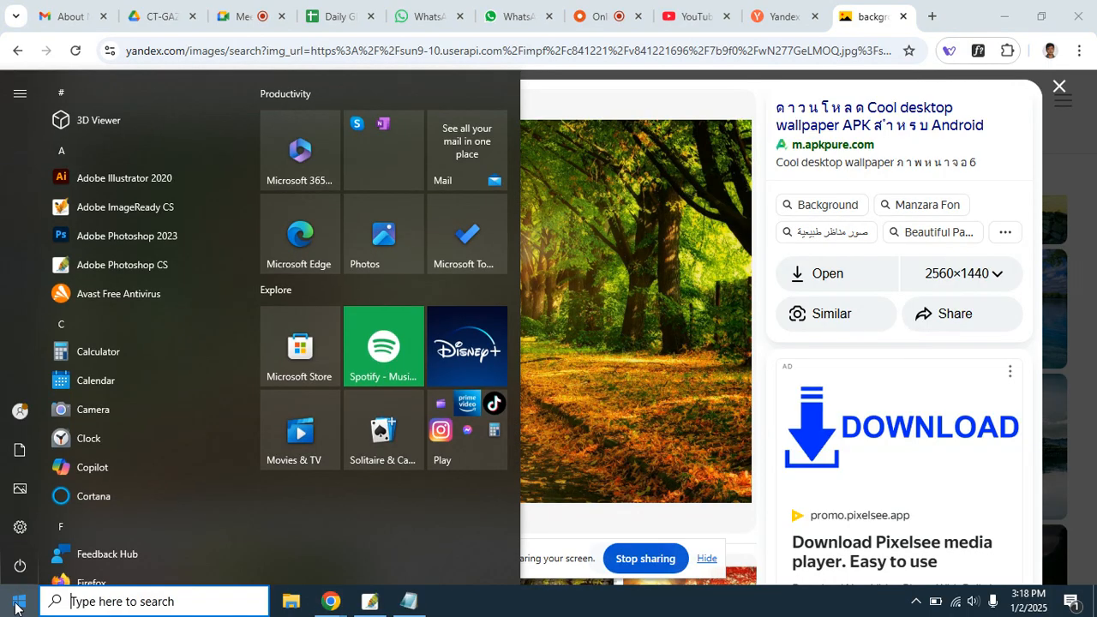
{"action": "type", "text": "sn"}
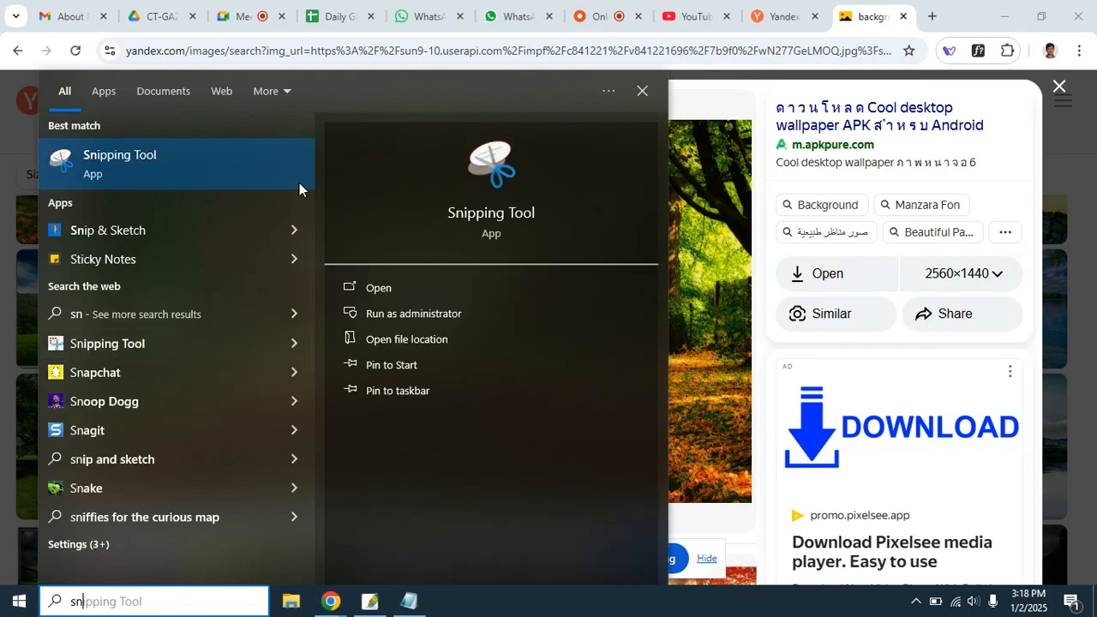
{"action": "left_click", "coordinate": [286, 176]}
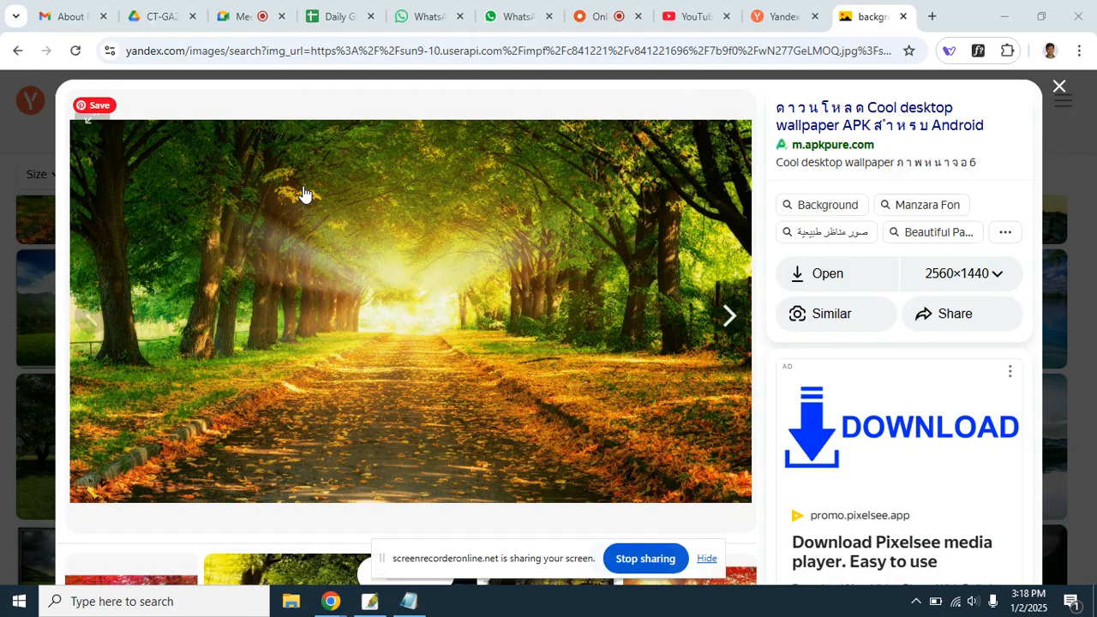
{"action": "scroll", "coordinate": [446, 194], "scroll_direction": "down", "scroll_amount": 1}
{"action": "scroll", "coordinate": [448, 195], "scroll_direction": "down", "scroll_amount": 2}
{"action": "scroll", "coordinate": [882, 143], "scroll_direction": "up", "scroll_amount": 1}
{"action": "scroll", "coordinate": [882, 143], "scroll_direction": "down", "scroll_amount": 2}
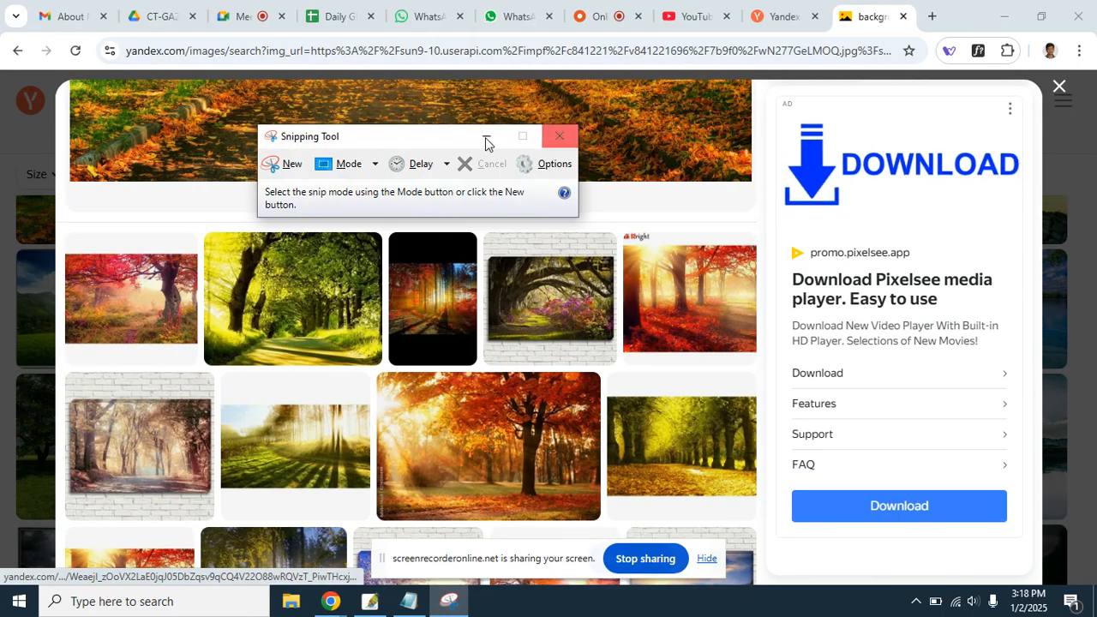
{"action": "scroll", "coordinate": [174, 109], "scroll_direction": "down", "scroll_amount": 2}
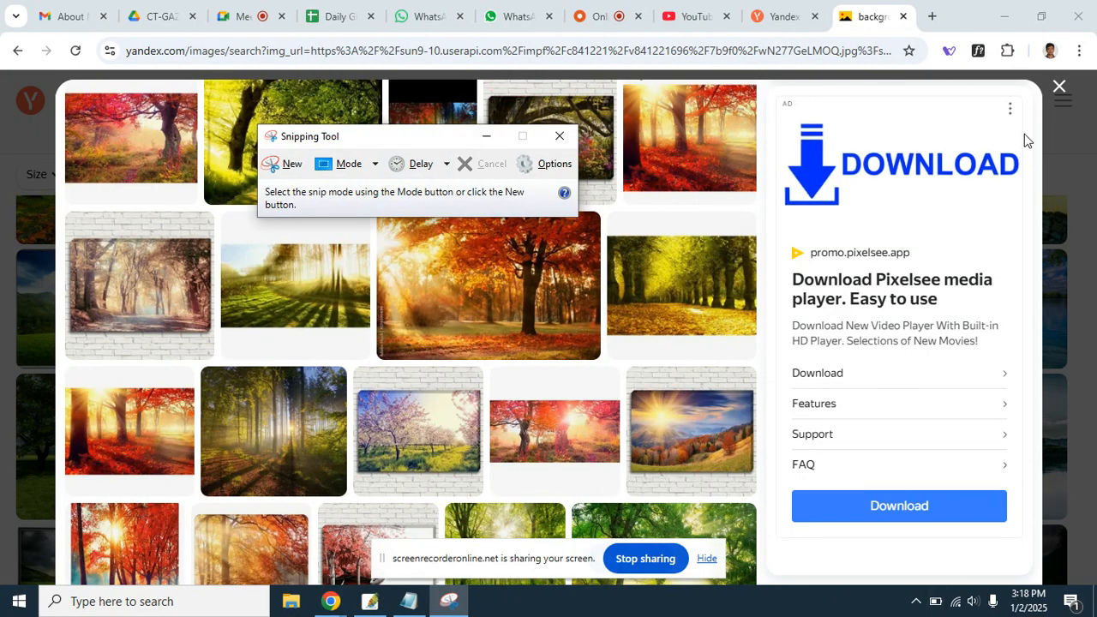
{"action": "left_click", "coordinate": [276, 165]}
{"action": "key", "text": "Escape"}
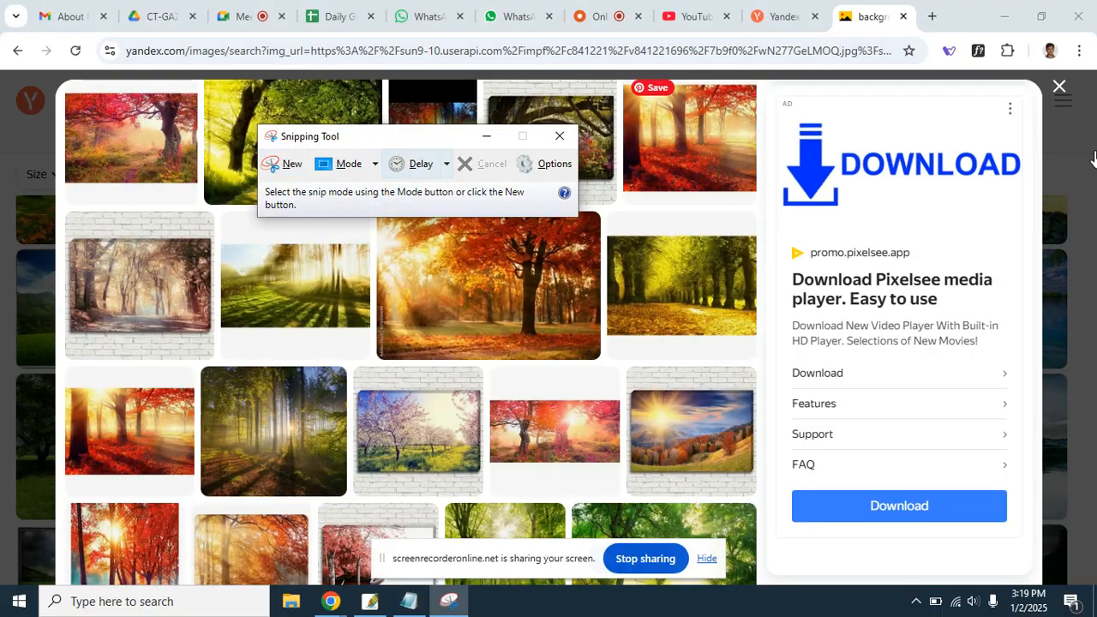
{"action": "left_click_drag", "start_coordinate": [1041, 566], "coordinate": [1063, 204]}
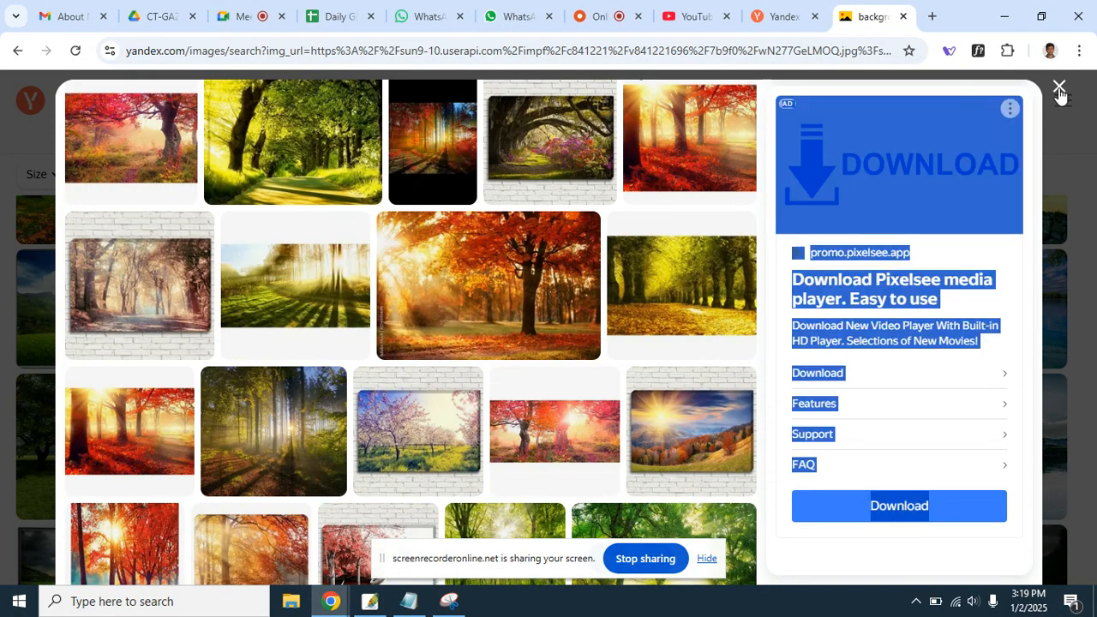
{"action": "left_click", "coordinate": [1059, 89]}
{"action": "scroll", "coordinate": [435, 269], "scroll_direction": "down", "scroll_amount": 1}
{"action": "scroll", "coordinate": [1092, 106], "scroll_direction": "up", "scroll_amount": 1}
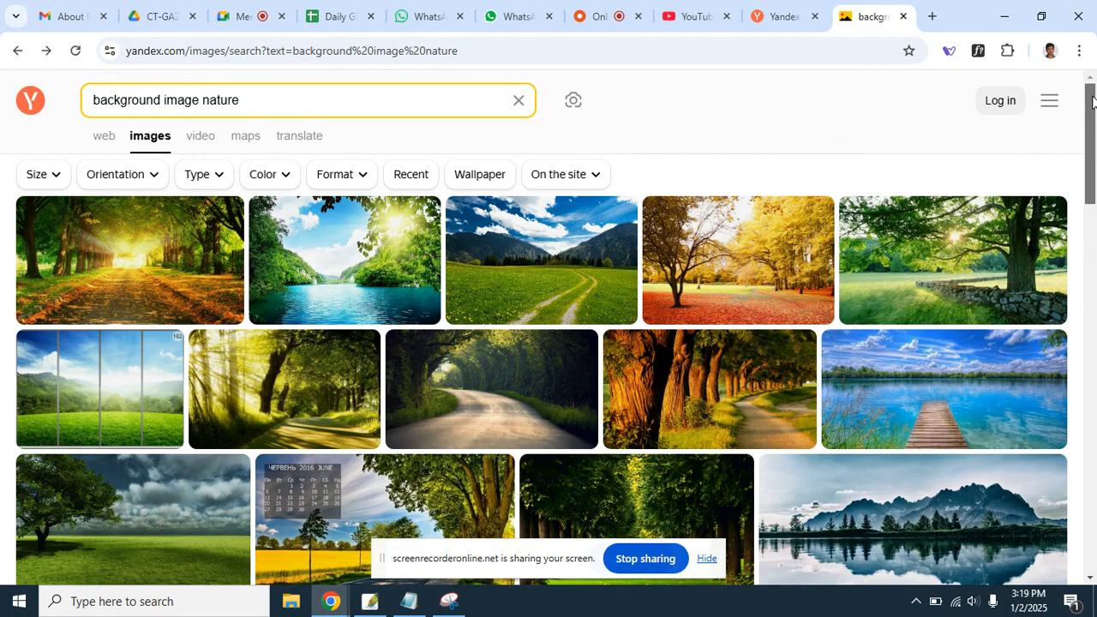
{"action": "left_click", "coordinate": [159, 278]}
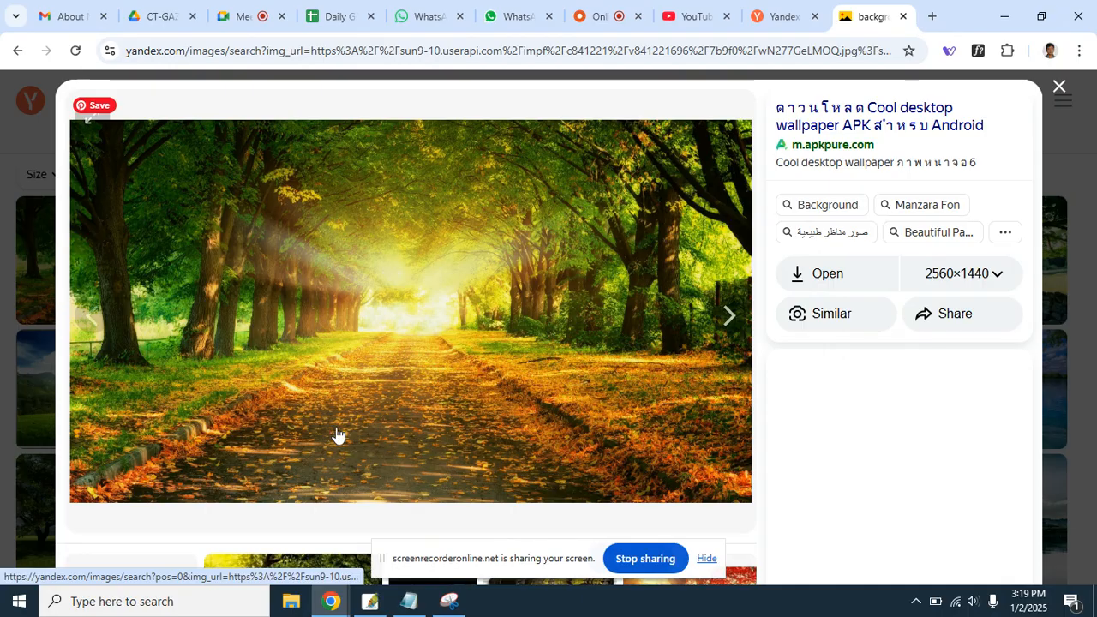
Capture a rectangular snip of the tree-lined autumn road preview, staying just inside the picture's edges.
{"action": "left_click", "coordinate": [449, 600]}
{"action": "left_click", "coordinate": [275, 168]}
{"action": "left_click_drag", "start_coordinate": [83, 135], "coordinate": [720, 473]}
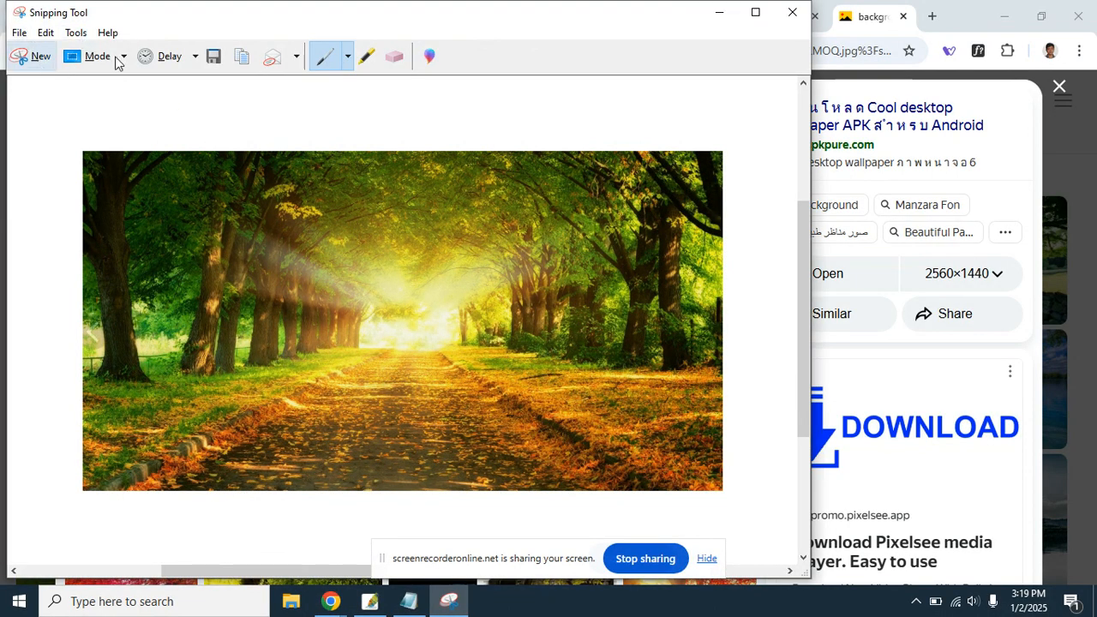
Start saving the road snip and browse to the Adobe photoshop folder inside class on Local Disk (D:).
{"action": "left_click", "coordinate": [19, 34]}
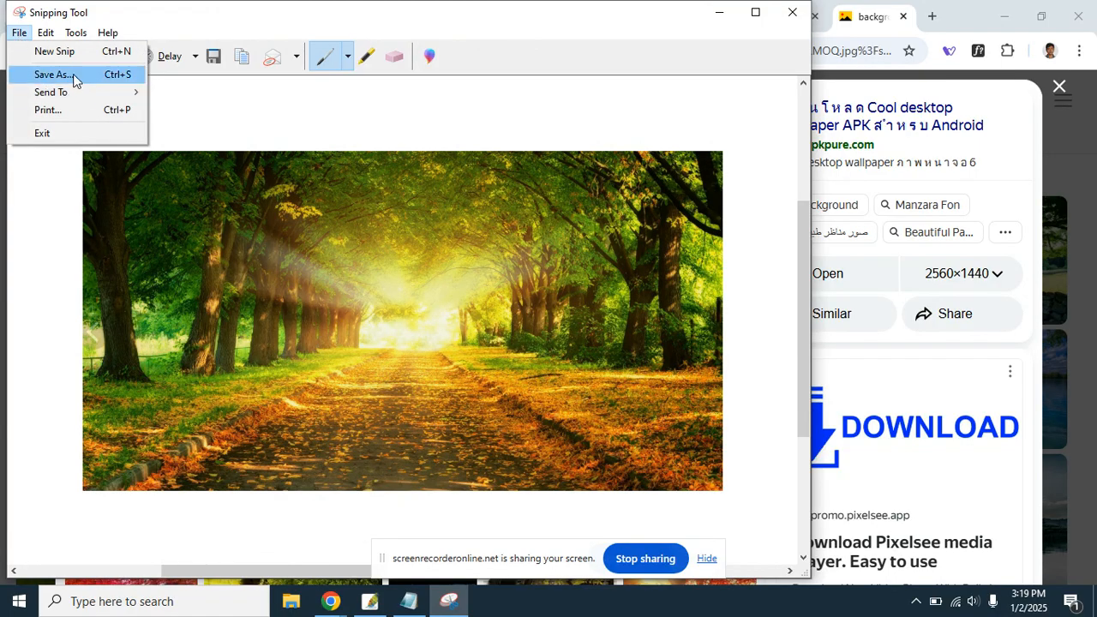
{"action": "left_click", "coordinate": [53, 75]}
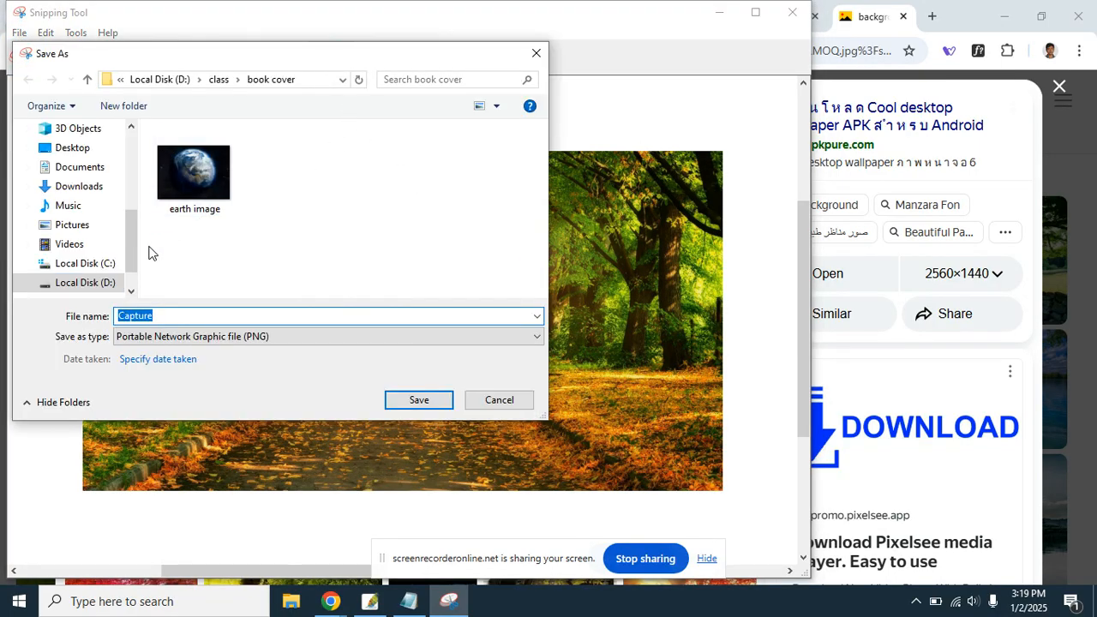
{"action": "left_click", "coordinate": [102, 284]}
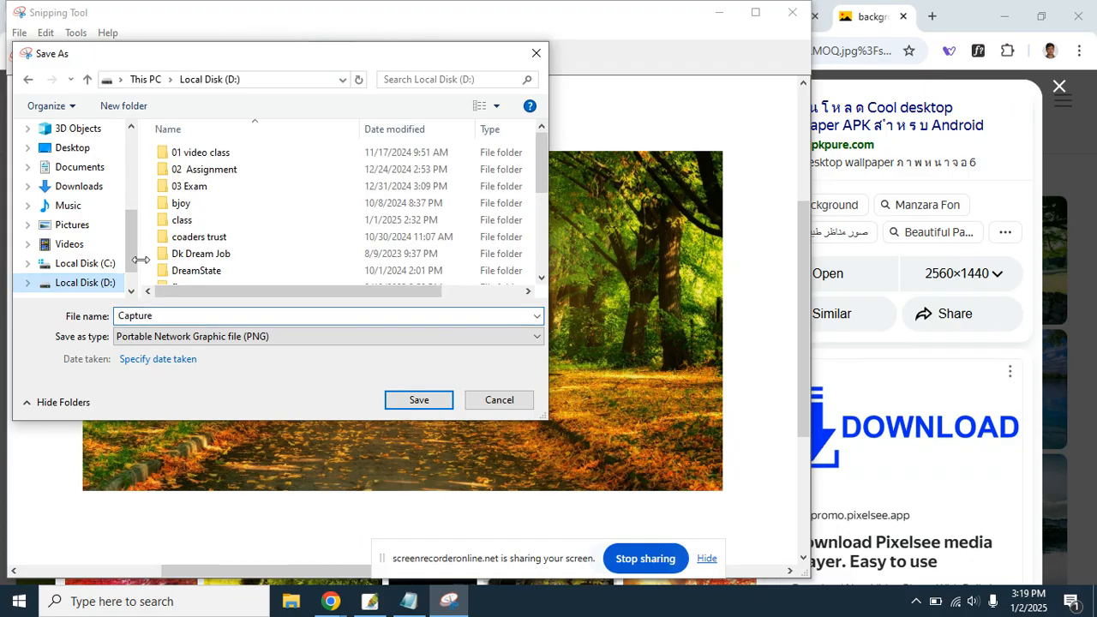
{"action": "double_click", "coordinate": [212, 221]}
{"action": "scroll", "coordinate": [531, 282], "scroll_direction": "down", "scroll_amount": 4}
{"action": "scroll", "coordinate": [535, 188], "scroll_direction": "up", "scroll_amount": 3}
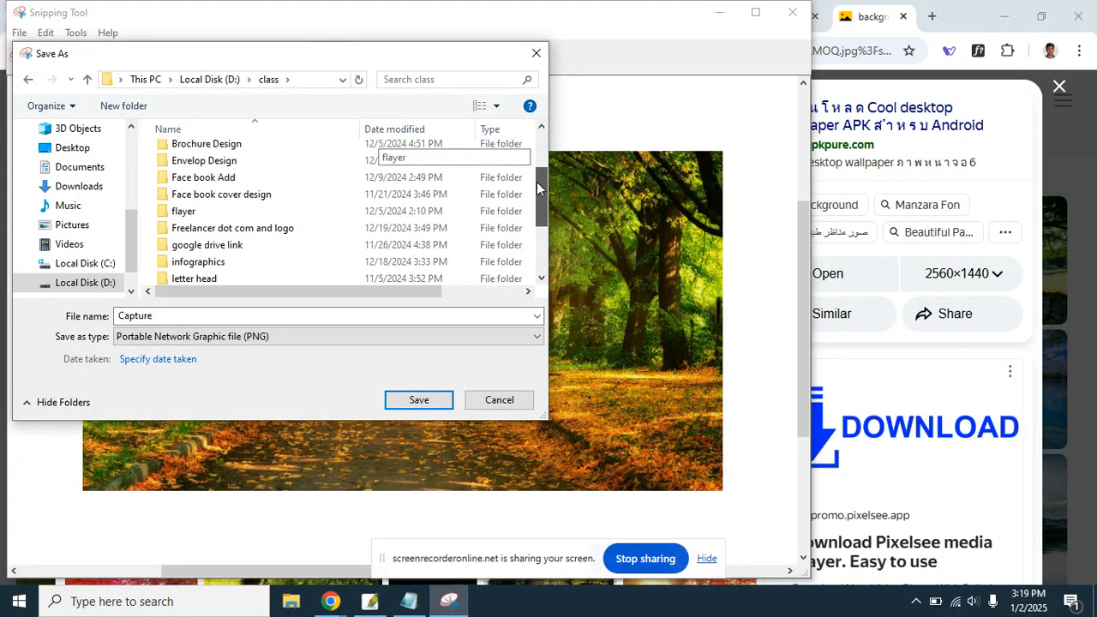
{"action": "left_click", "coordinate": [194, 197]}
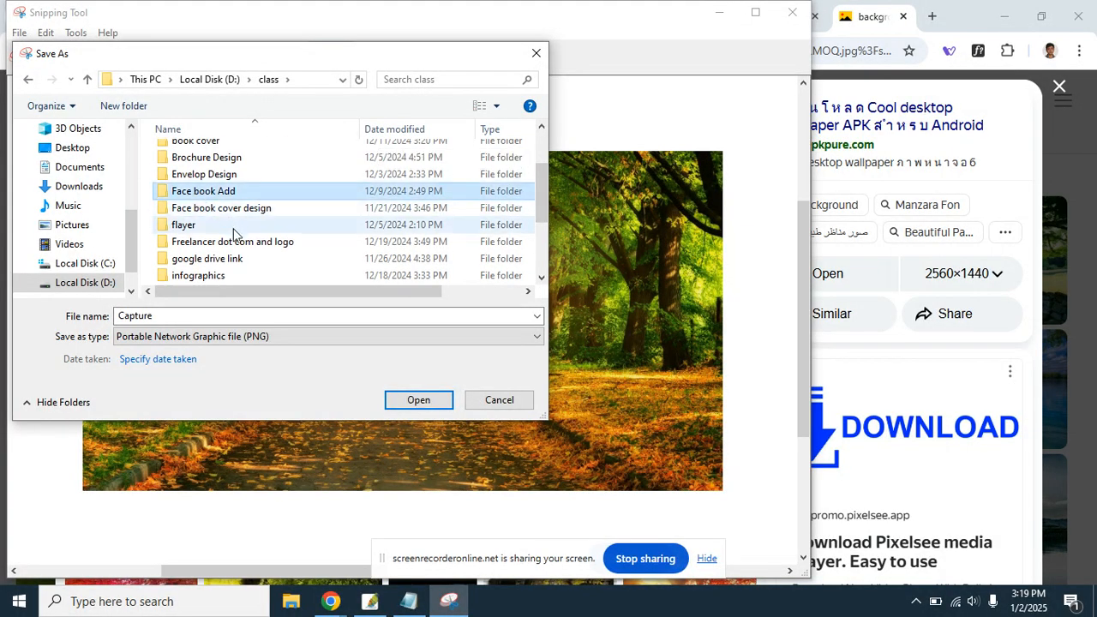
{"action": "left_click", "coordinate": [227, 246]}
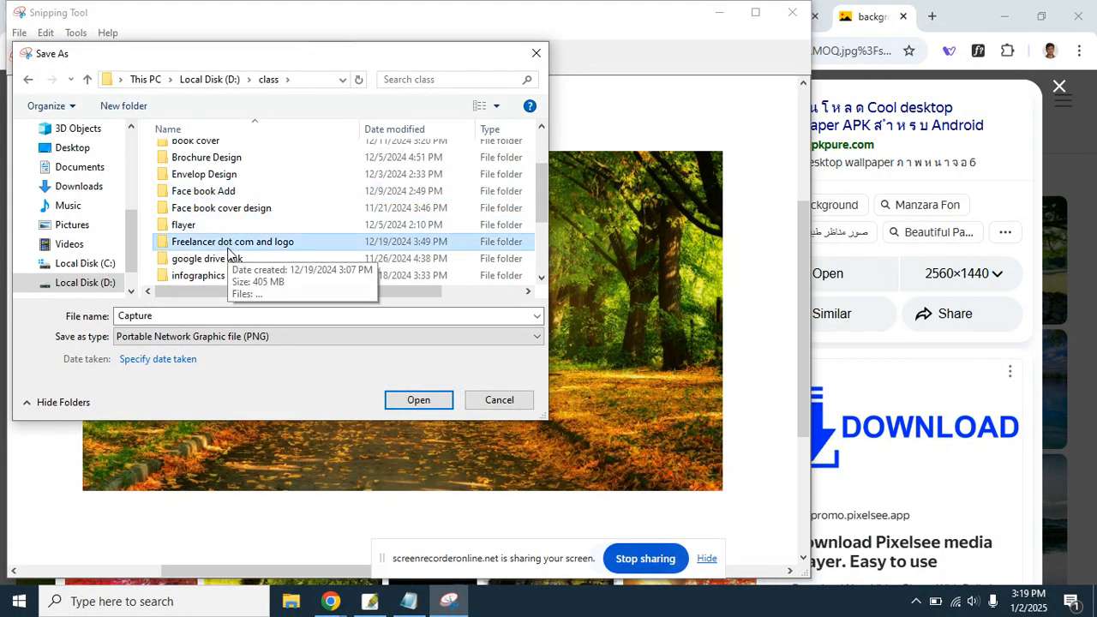
{"action": "scroll", "coordinate": [240, 240], "scroll_direction": "down", "scroll_amount": 2}
{"action": "left_click", "coordinate": [257, 209]}
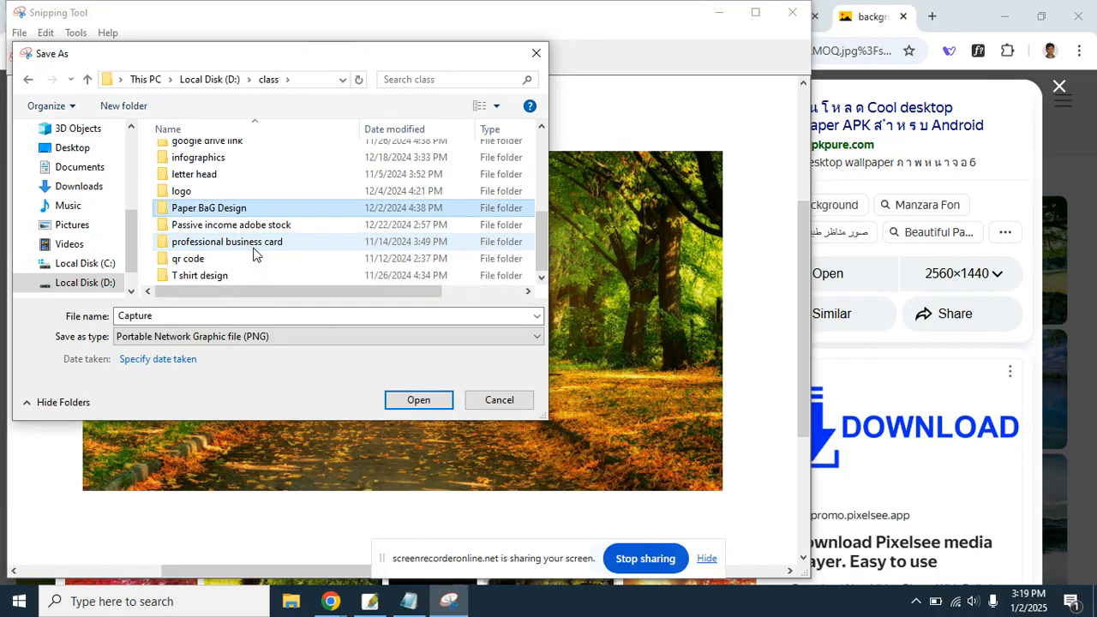
{"action": "scroll", "coordinate": [254, 248], "scroll_direction": "up", "scroll_amount": 3}
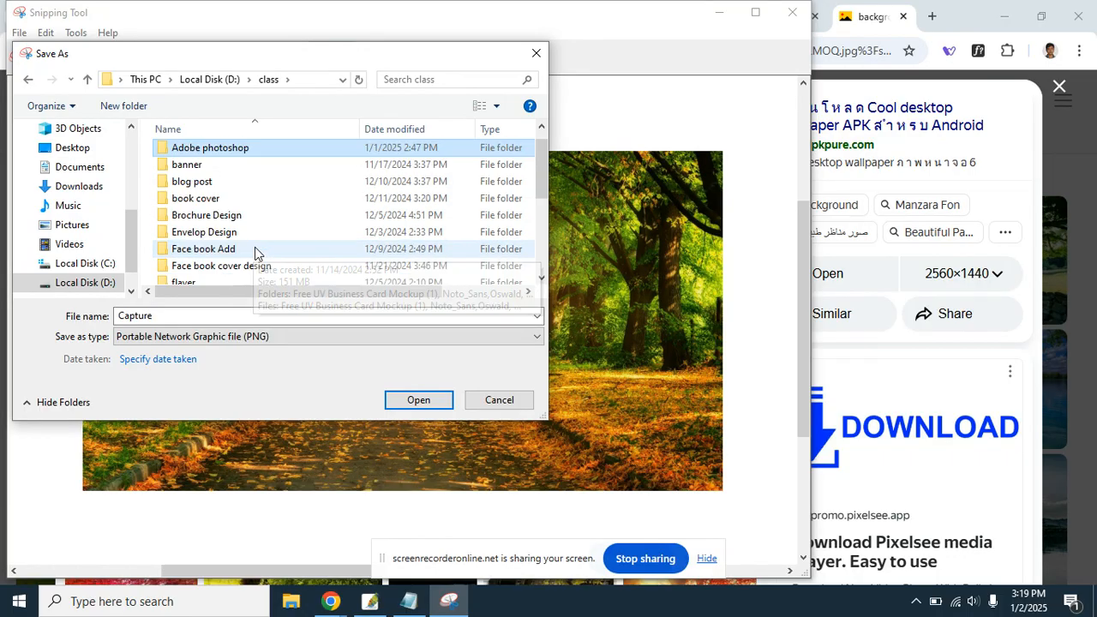
{"action": "double_click", "coordinate": [276, 147]}
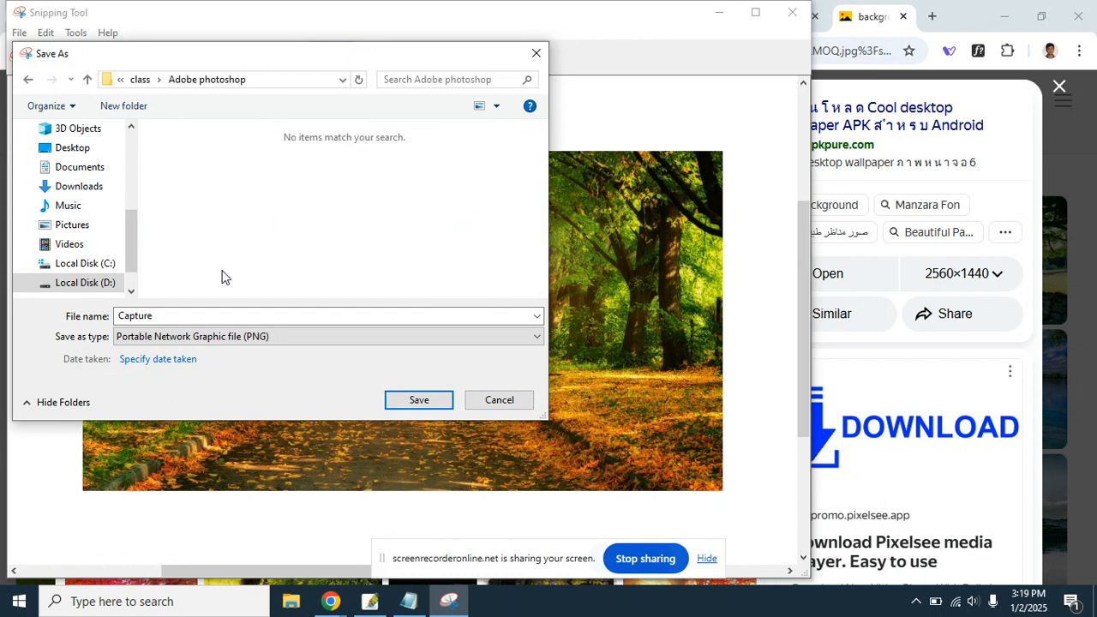
Create a folder named "class 2" inside the Adobe photoshop folder and open it.
{"action": "double_click", "coordinate": [187, 313]}
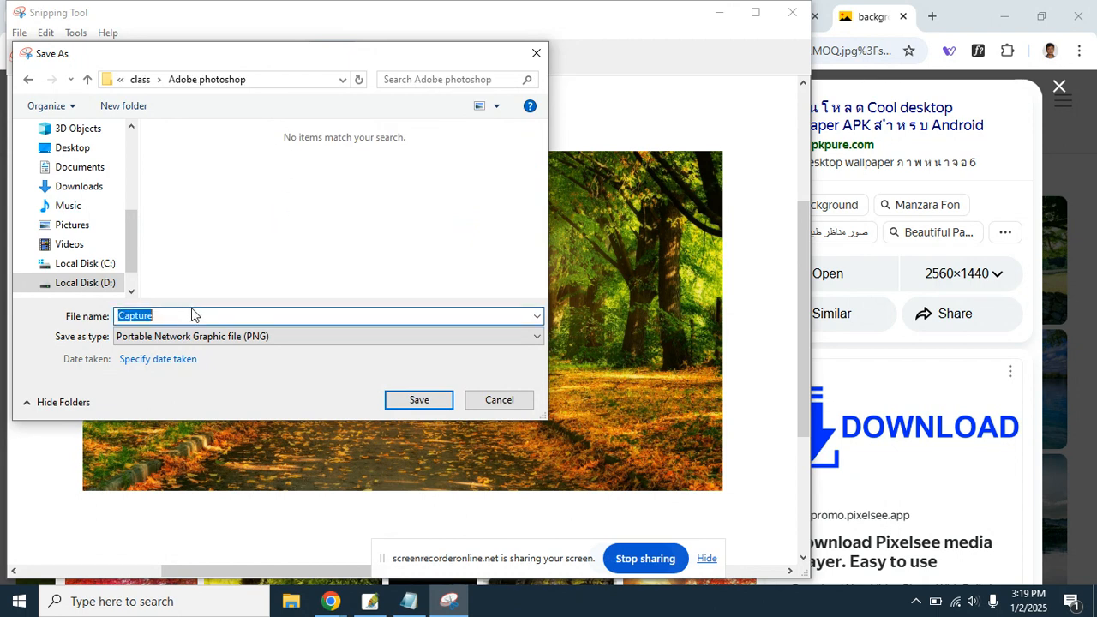
{"action": "right_click", "coordinate": [230, 219]}
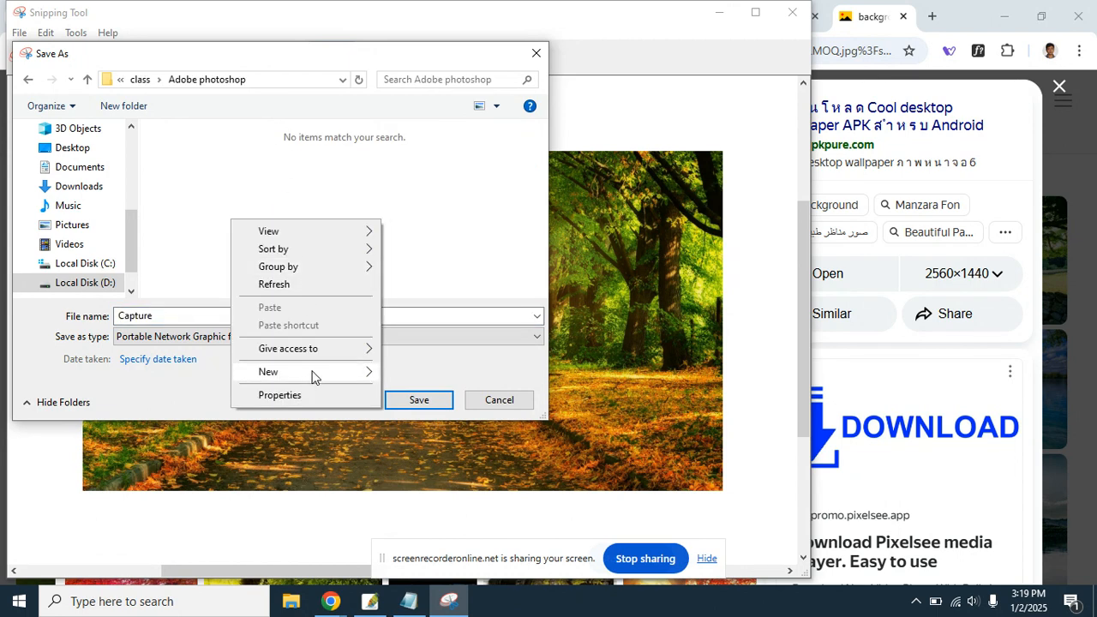
{"action": "mouse_move", "coordinate": [308, 371]}
{"action": "left_click", "coordinate": [404, 373]}
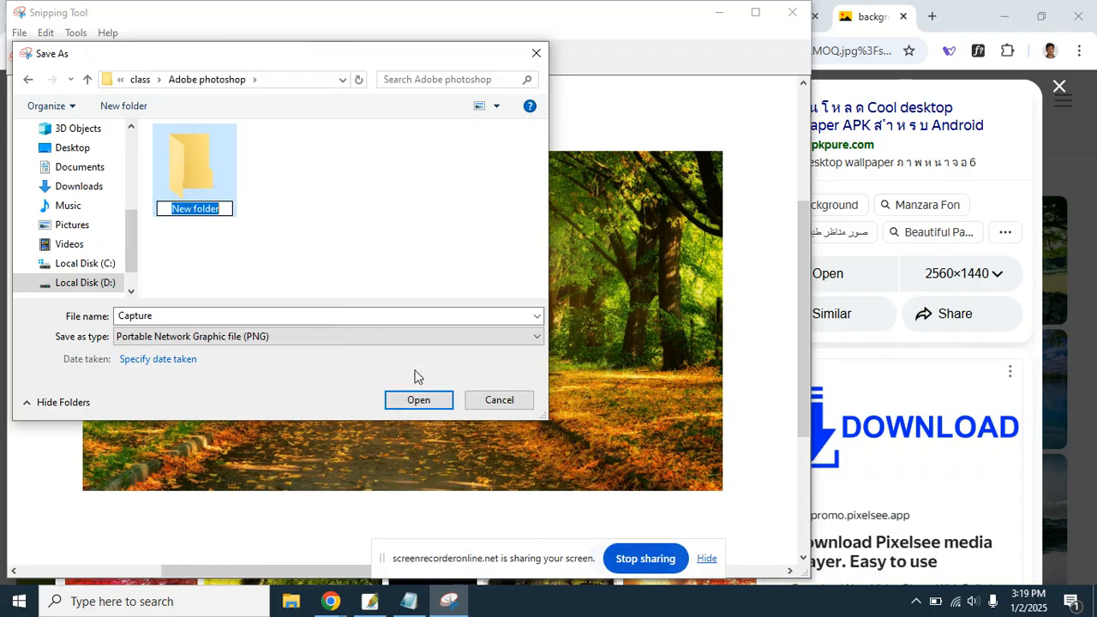
{"action": "type", "text": "class"}
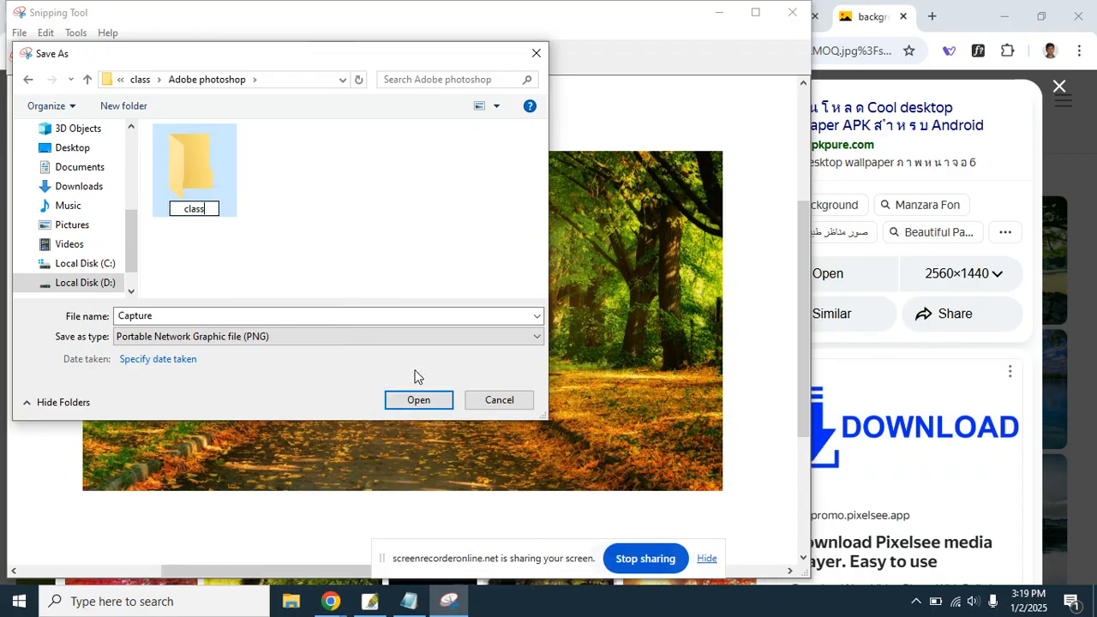
{"action": "key", "text": "Return"}
{"action": "key", "text": "Return"}
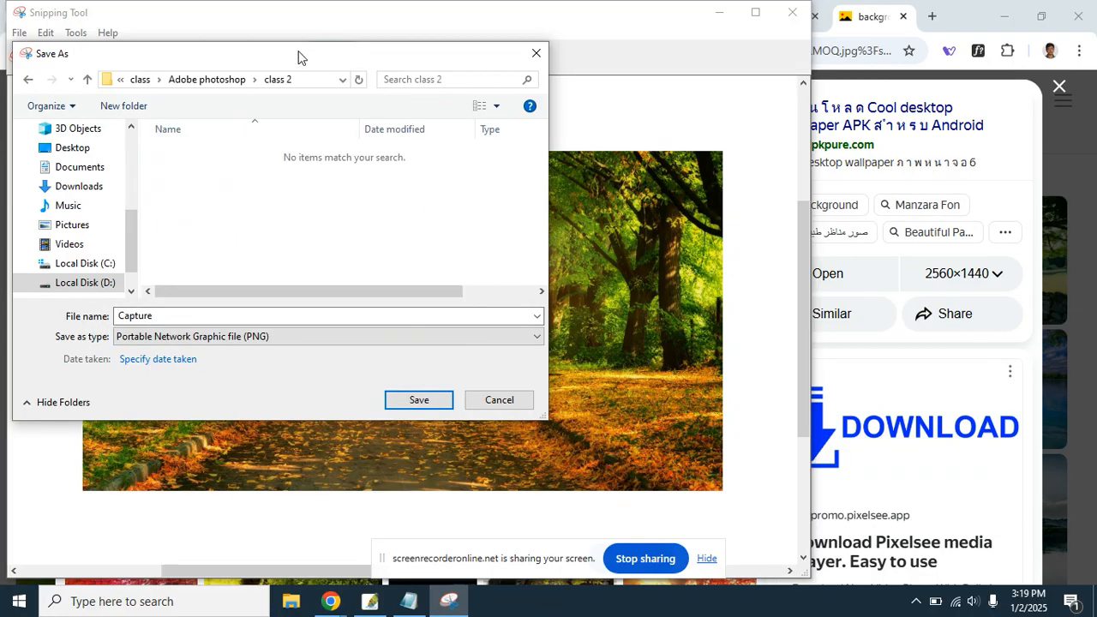
Save the autumn road snip as the PNG file "nature 1" in the class 2 folder.
{"action": "left_click_drag", "start_coordinate": [298, 57], "coordinate": [357, 57]}
{"action": "left_click", "coordinate": [263, 317]}
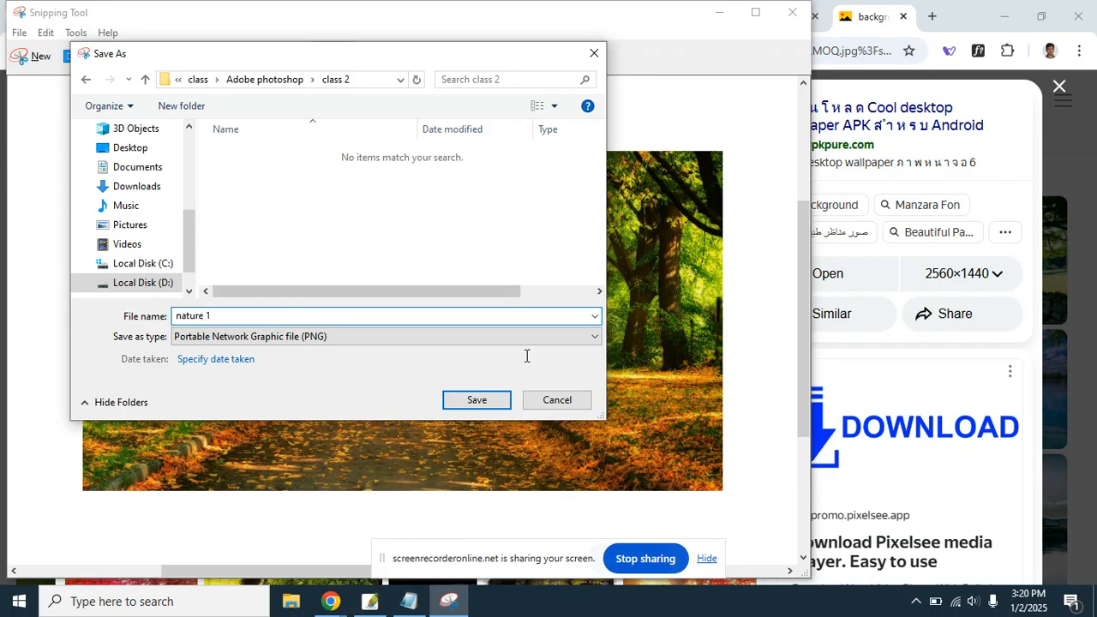
{"action": "left_click", "coordinate": [478, 400]}
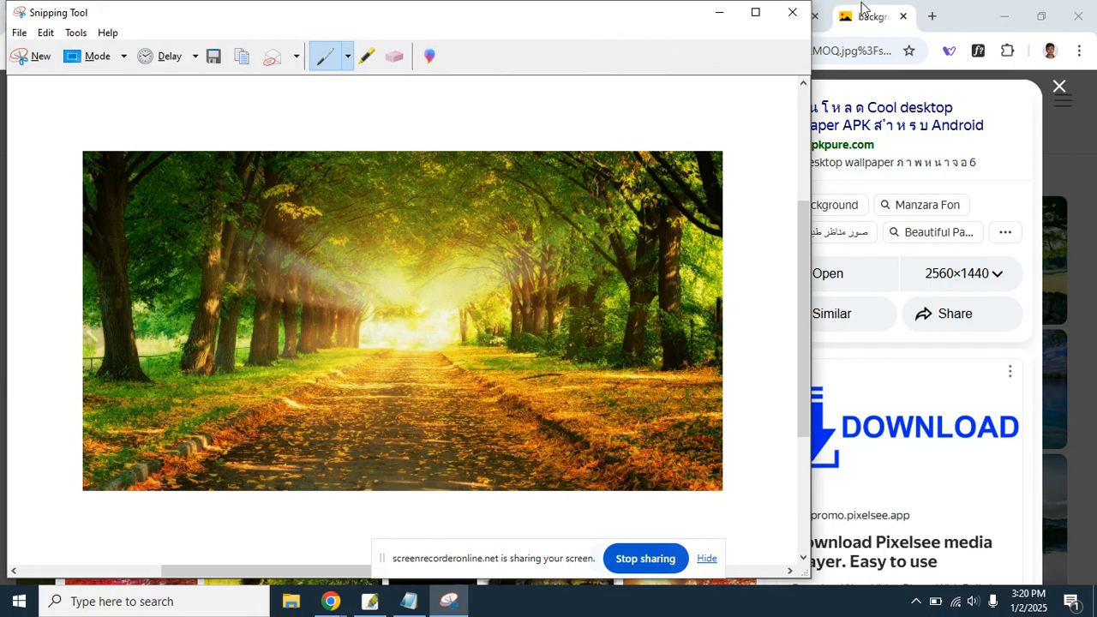
Return to the browser's nature image results and open the large preview of the green meadow with the winding track.
{"action": "left_click", "coordinate": [861, 7]}
{"action": "left_click", "coordinate": [1059, 87]}
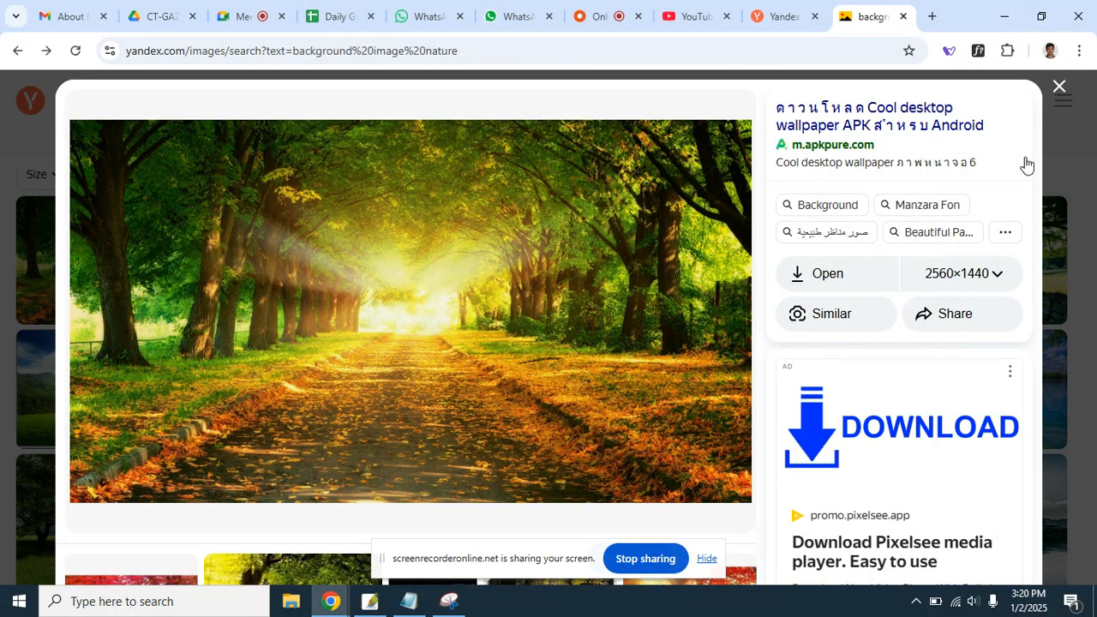
{"action": "mouse_move", "coordinate": [529, 264]}
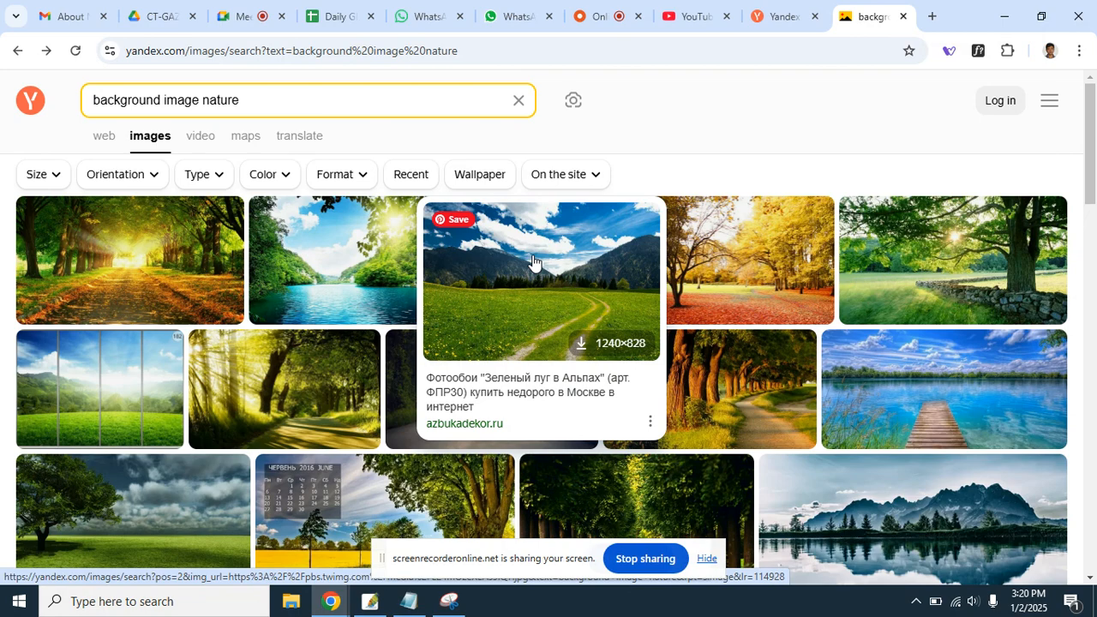
{"action": "left_click", "coordinate": [532, 261]}
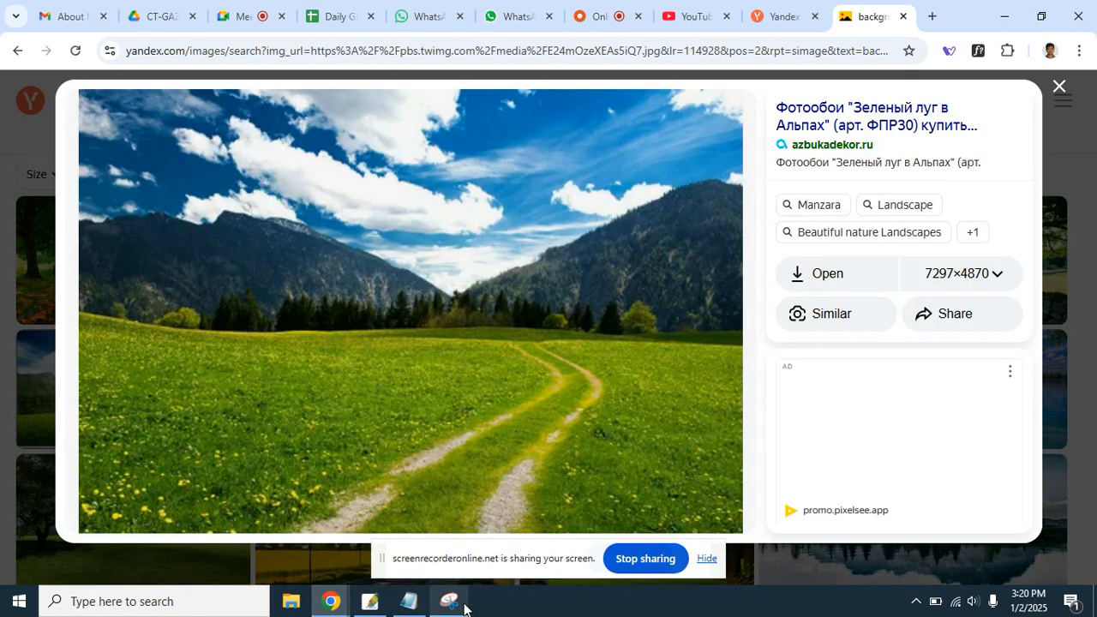
Switch to the Snipping Tool and capture a rectangular snip of the green meadow picture.
{"action": "left_click", "coordinate": [449, 601]}
{"action": "left_click", "coordinate": [30, 55]}
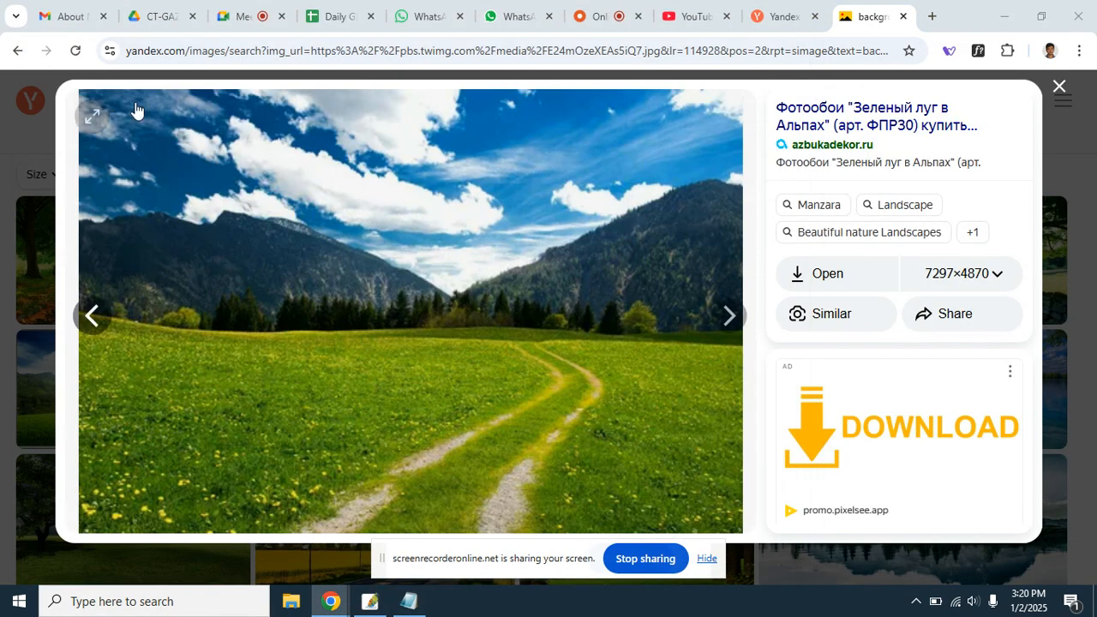
{"action": "left_click_drag", "start_coordinate": [115, 94], "coordinate": [709, 506]}
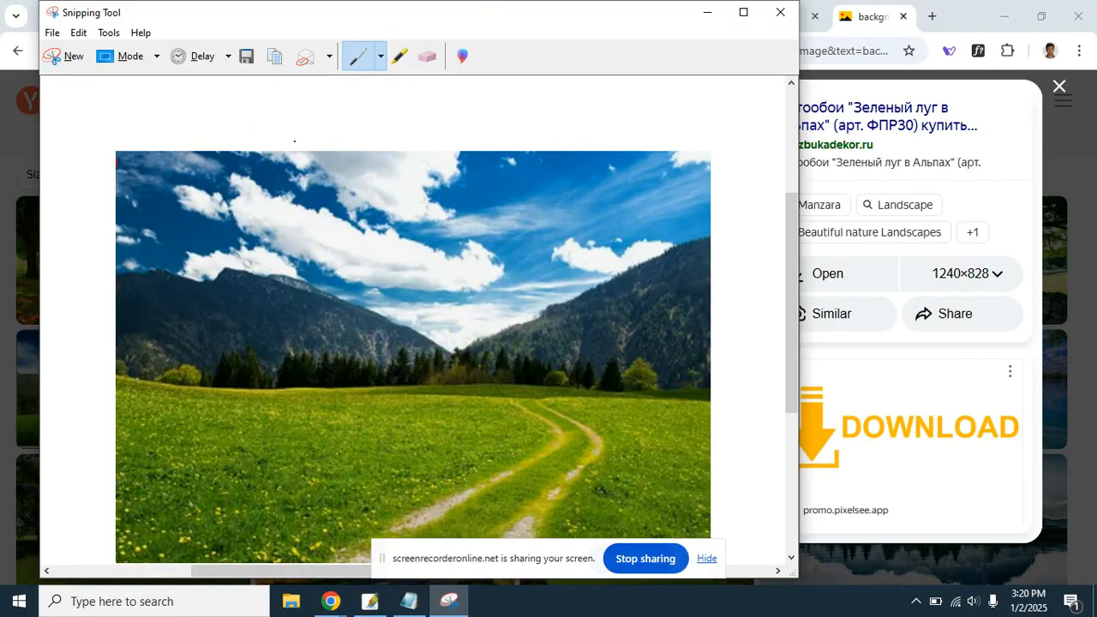
Save the meadow snip as the PNG file "nature 2" in the class 2 folder.
{"action": "left_click", "coordinate": [53, 33]}
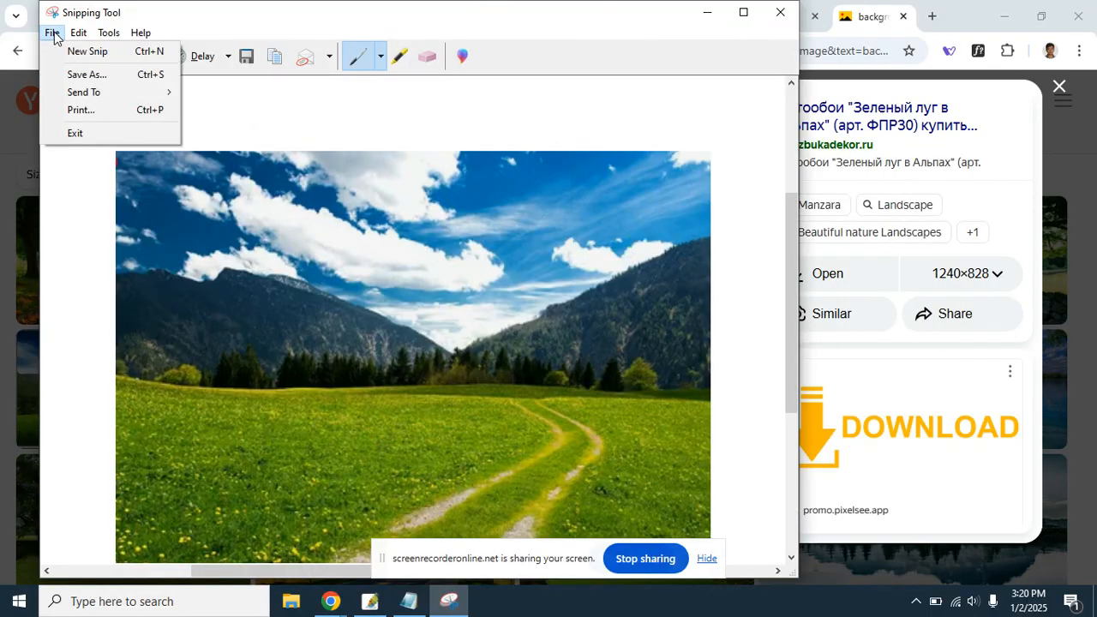
{"action": "left_click", "coordinate": [91, 74]}
{"action": "left_click", "coordinate": [227, 175]}
{"action": "left_click", "coordinate": [198, 318]}
{"action": "left_click", "coordinate": [207, 318]}
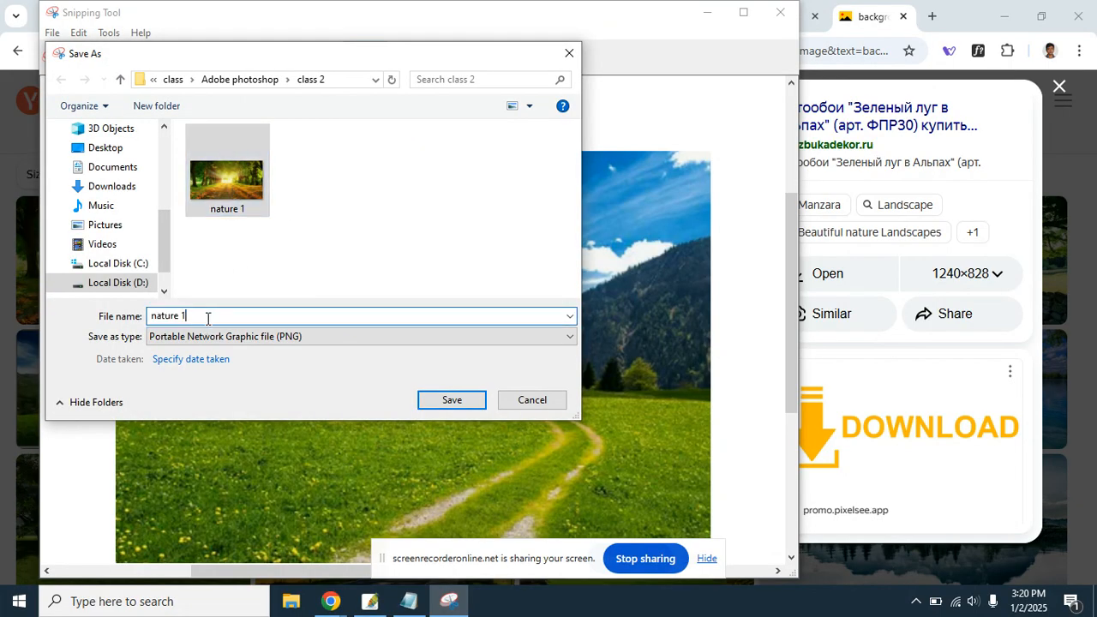
{"action": "key", "text": "BackSpace"}
{"action": "type", "text": "2"}
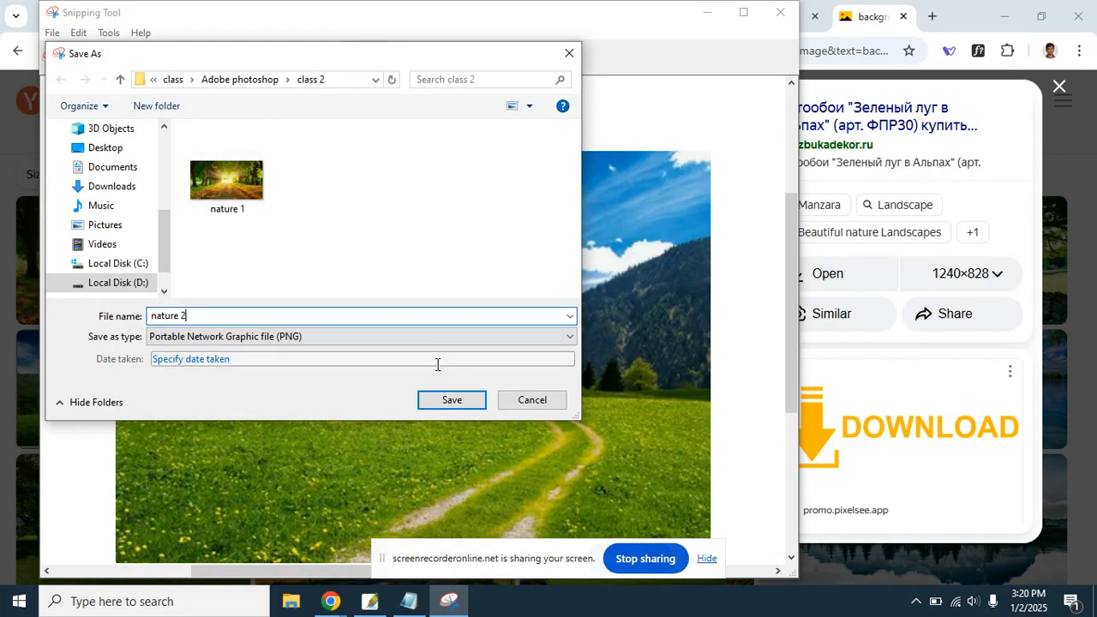
{"action": "left_click", "coordinate": [462, 402]}
Go back to the browser's image results and open the large preview of the blue lake with the wooden pier.
{"action": "left_click", "coordinate": [870, 17]}
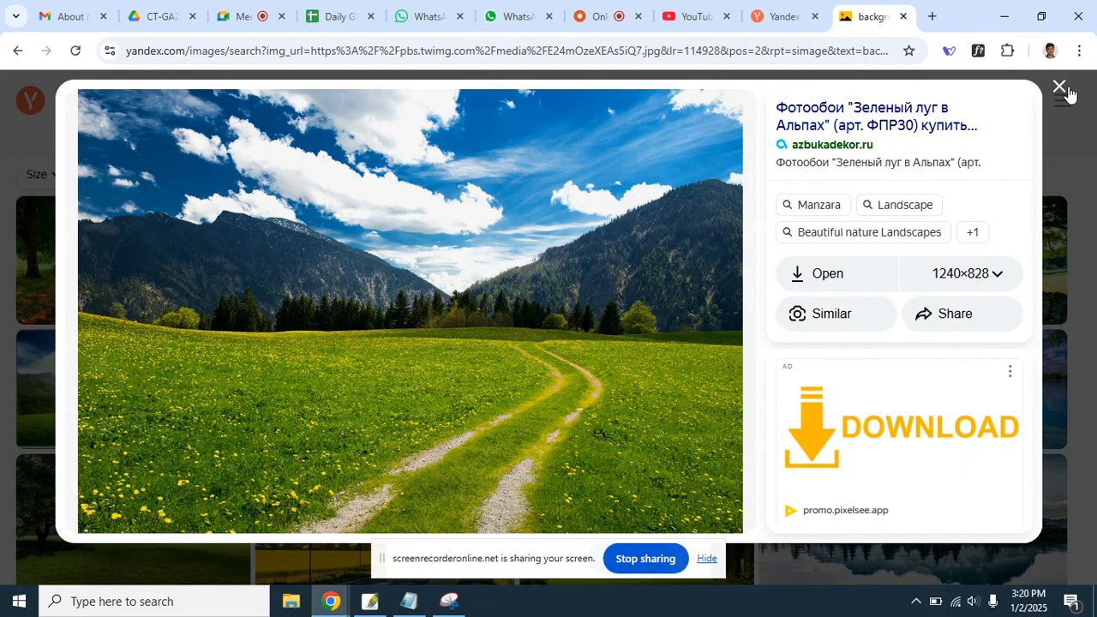
{"action": "left_click", "coordinate": [1062, 87]}
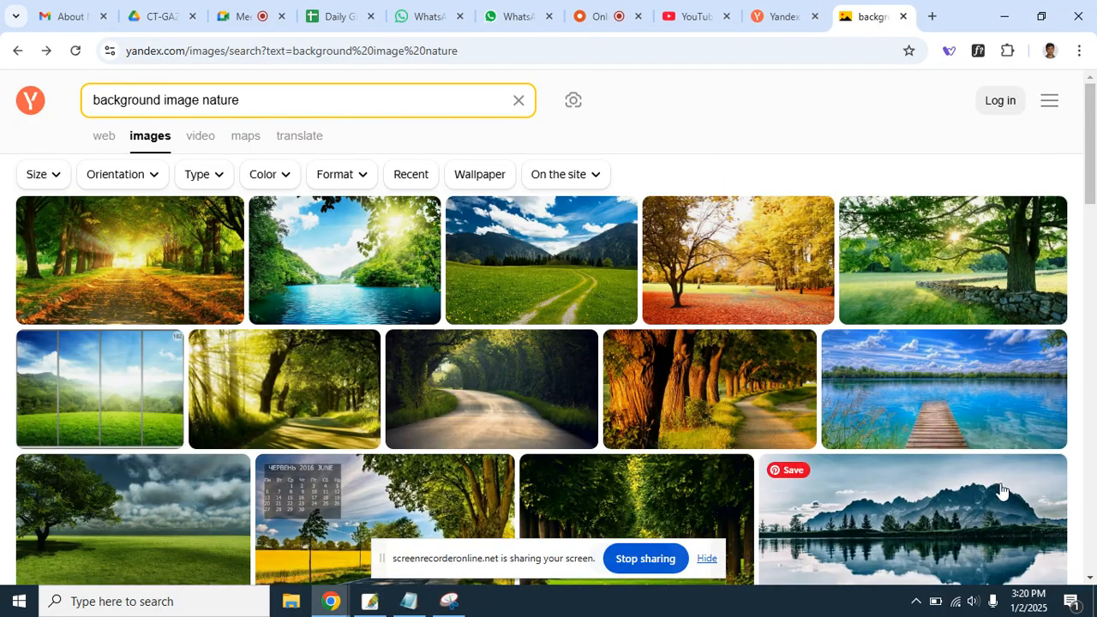
{"action": "mouse_move", "coordinate": [962, 393]}
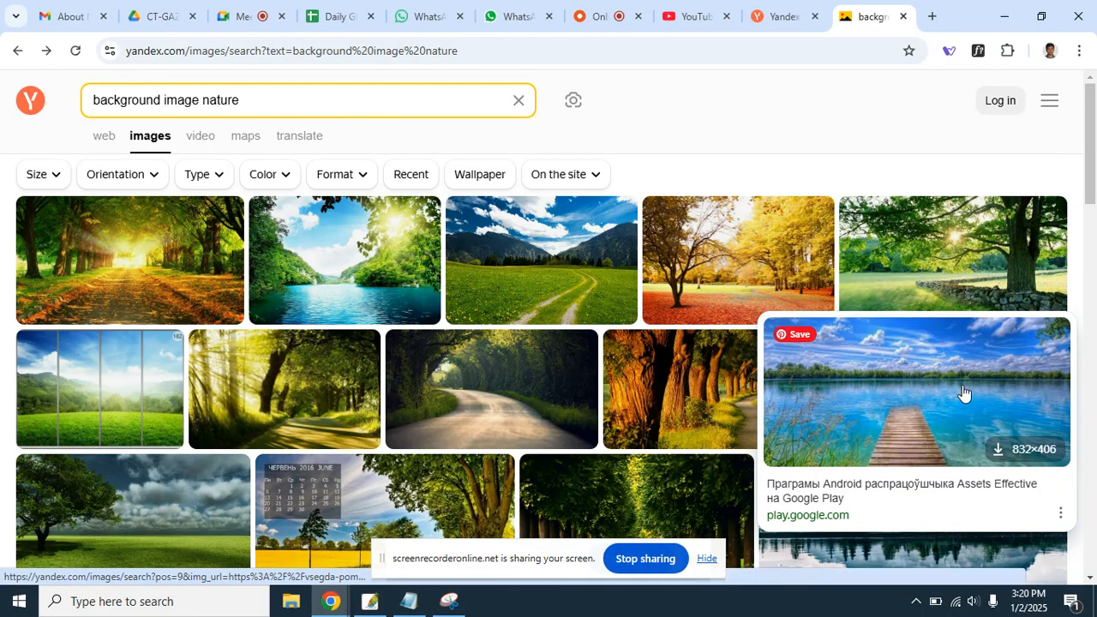
{"action": "left_click", "coordinate": [962, 392]}
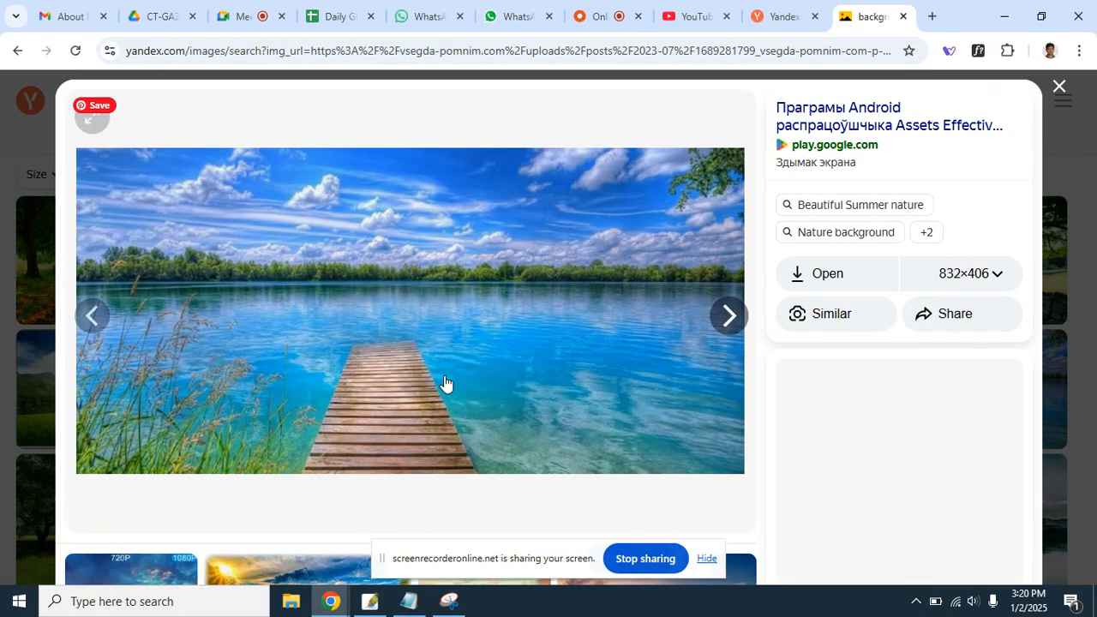
Switch to the Snipping Tool and capture a rectangular snip of the lake and wooden pier picture.
{"action": "left_click", "coordinate": [445, 602]}
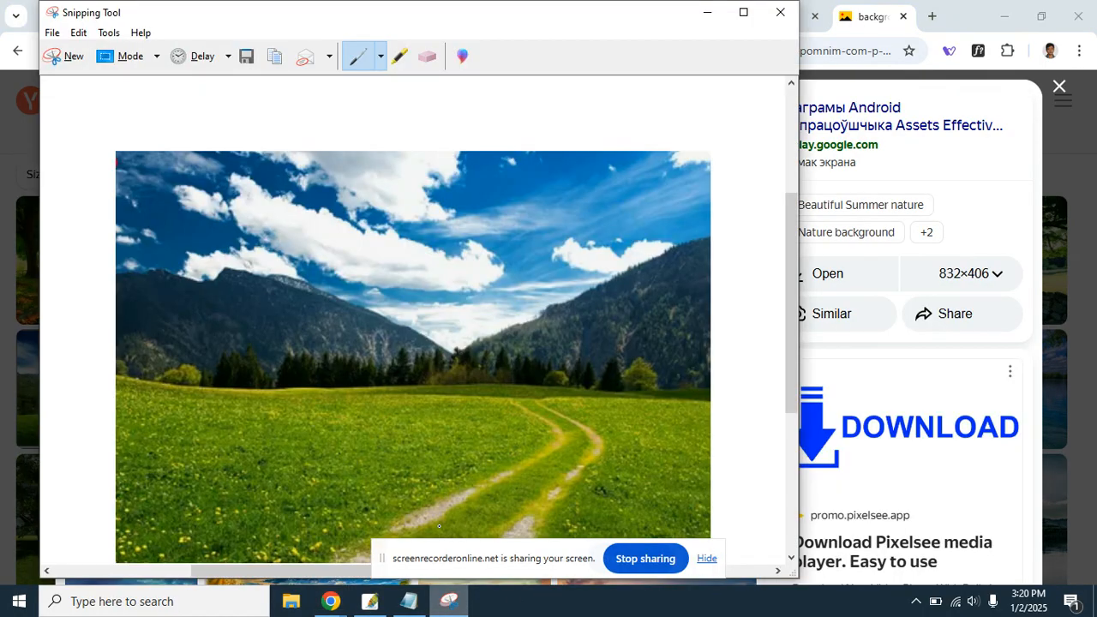
{"action": "left_click", "coordinate": [81, 58]}
{"action": "left_click_drag", "start_coordinate": [110, 157], "coordinate": [709, 463]}
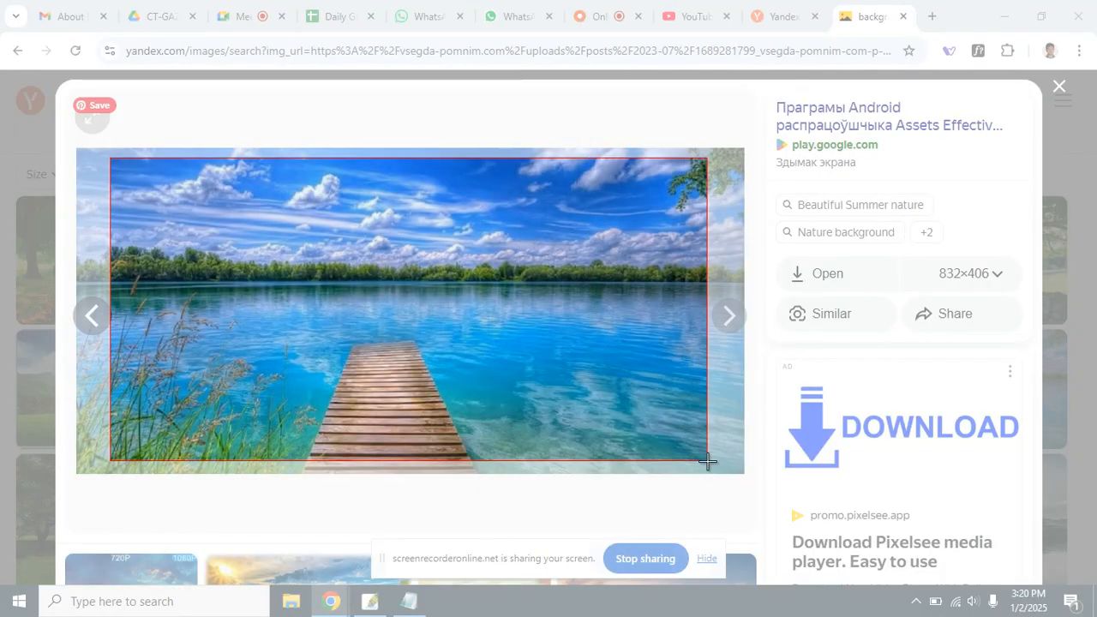
Save the lake and pier snip as the PNG file "nature 3" in the class 2 folder and minimize the Snipping Tool.
{"action": "left_click", "coordinate": [49, 41]}
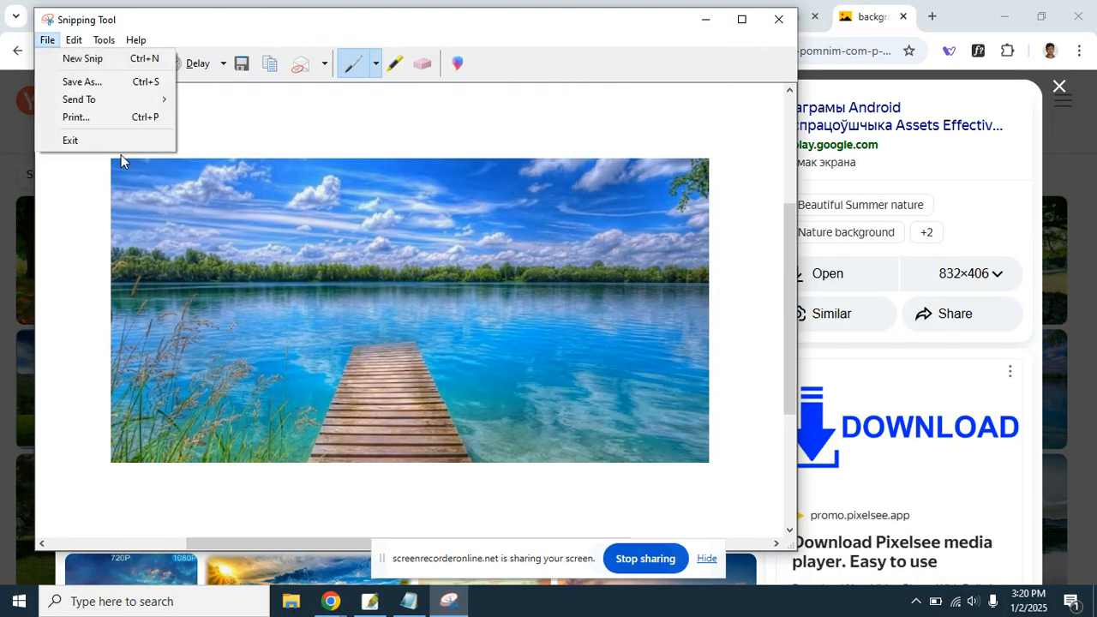
{"action": "left_click", "coordinate": [128, 84]}
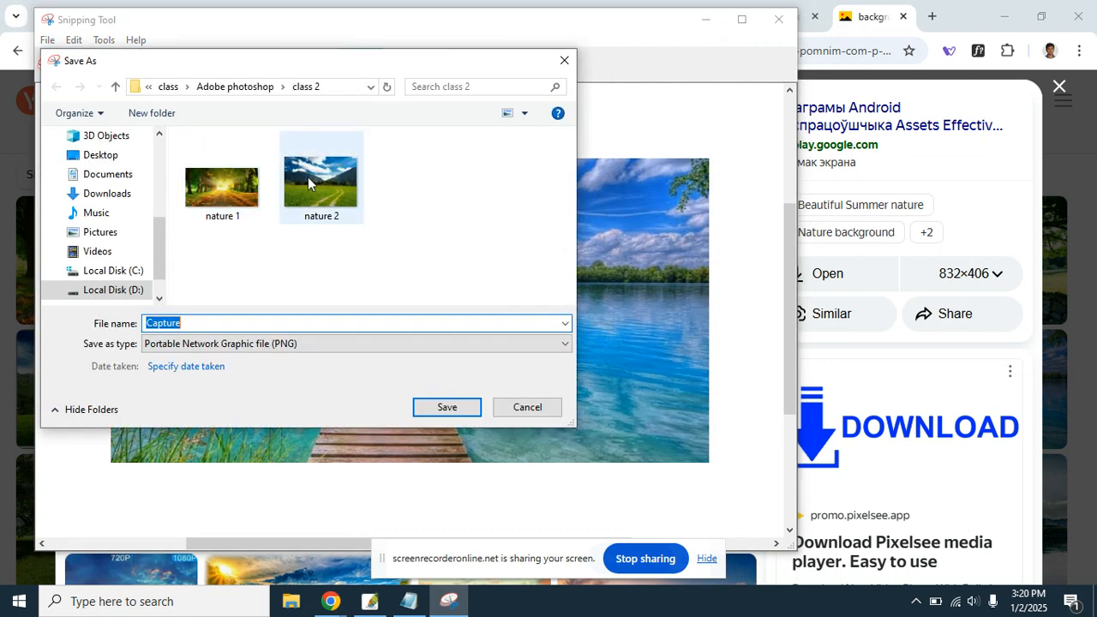
{"action": "left_click", "coordinate": [308, 177]}
{"action": "left_click", "coordinate": [184, 322]}
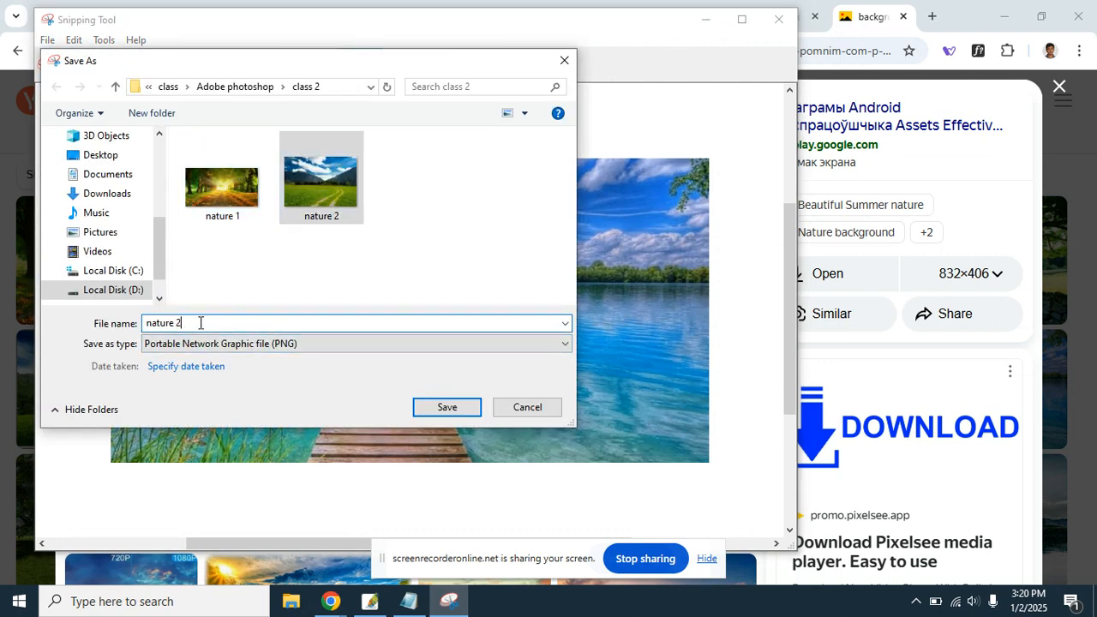
{"action": "key", "text": "BackSpace"}
{"action": "type", "text": "3"}
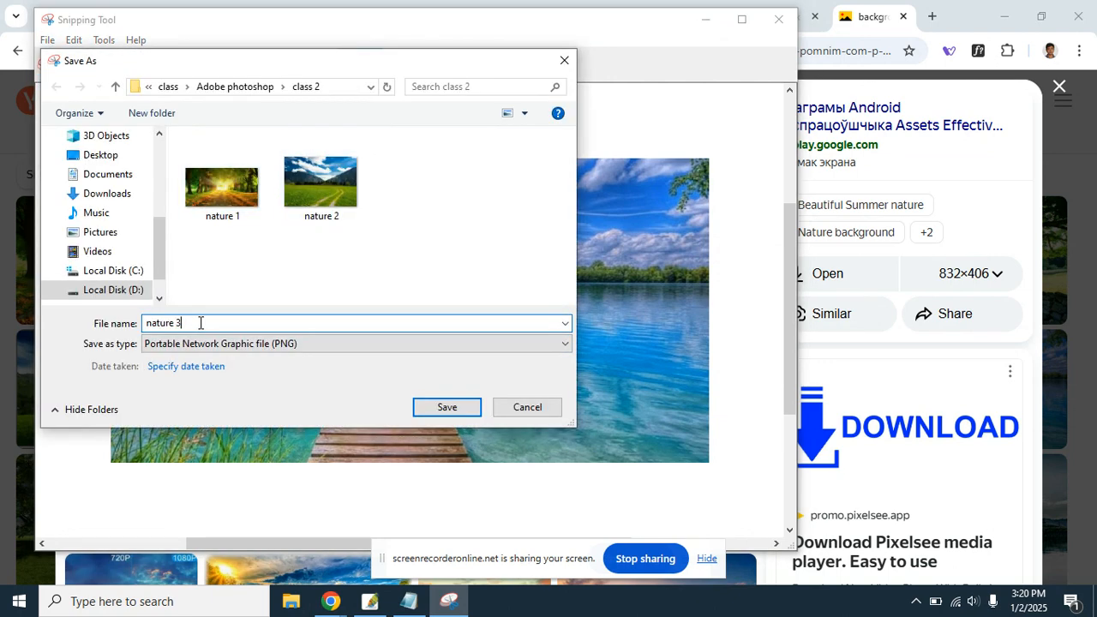
{"action": "left_click", "coordinate": [460, 409]}
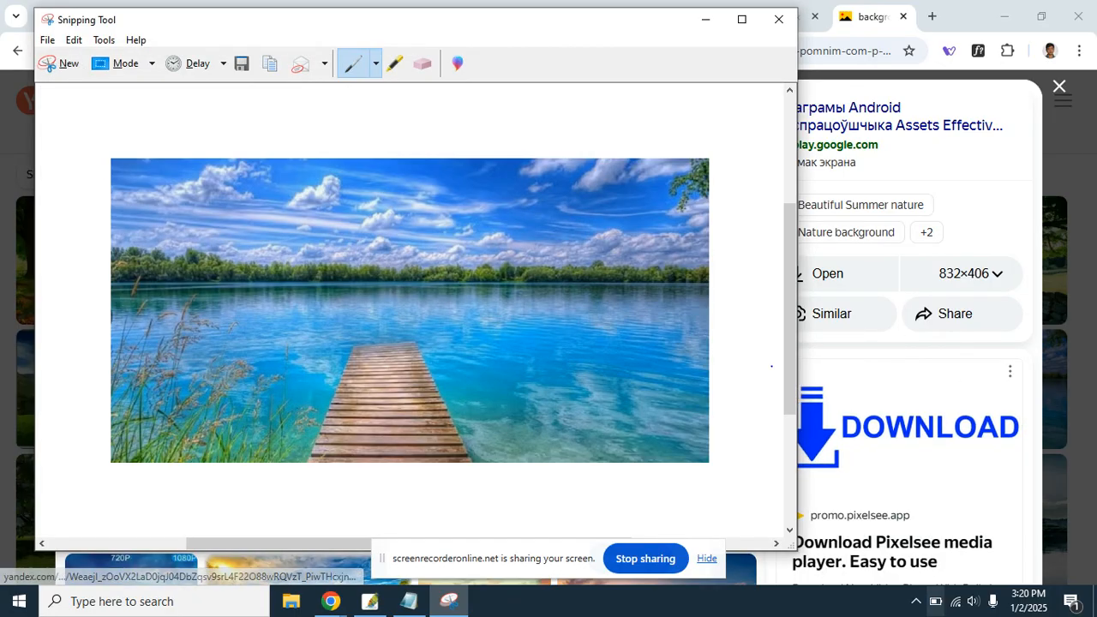
{"action": "left_click", "coordinate": [705, 20]}
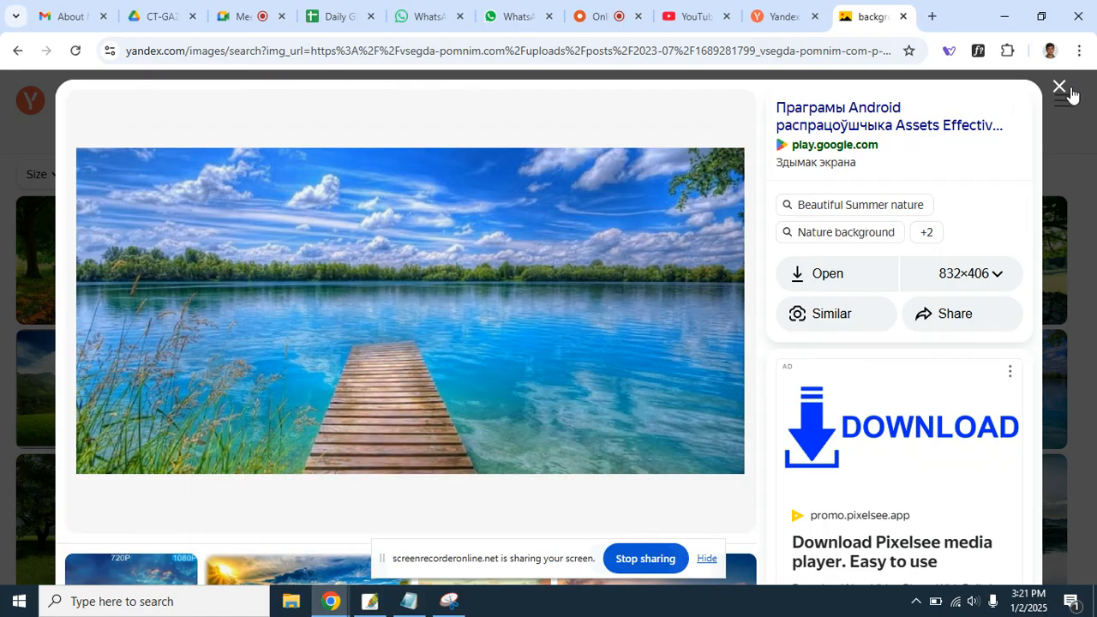
Close the image preview, switch to Photoshop and browse for a file to open in D:\class\Adobe photoshop\class 2.
{"action": "left_click", "coordinate": [1059, 87]}
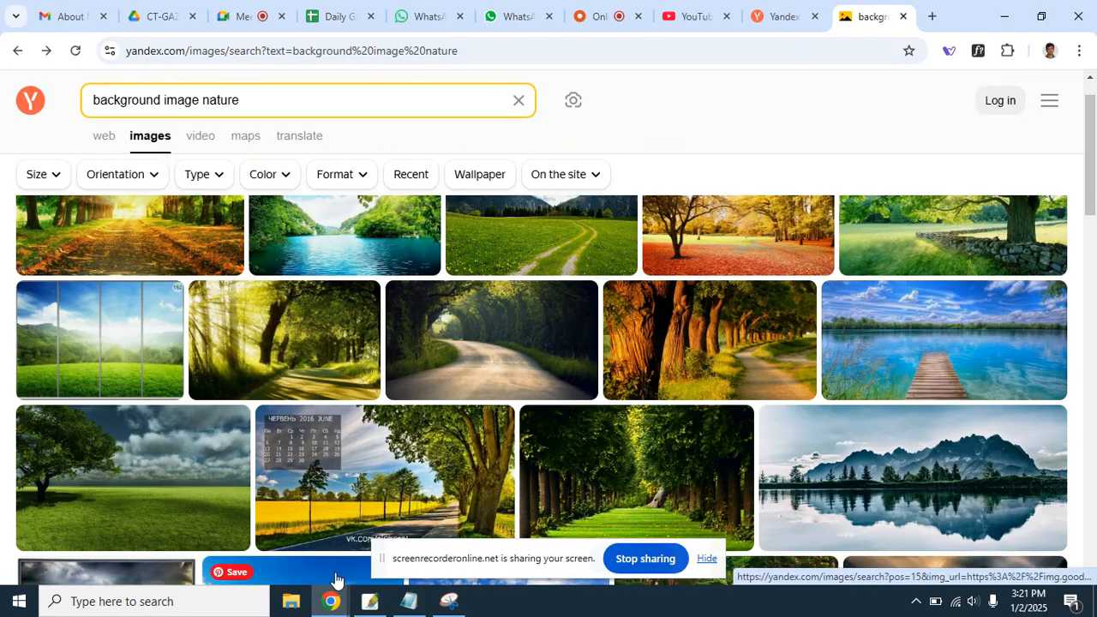
{"action": "left_click", "coordinate": [370, 604]}
{"action": "left_click", "coordinate": [14, 27]}
{"action": "left_click", "coordinate": [39, 61]}
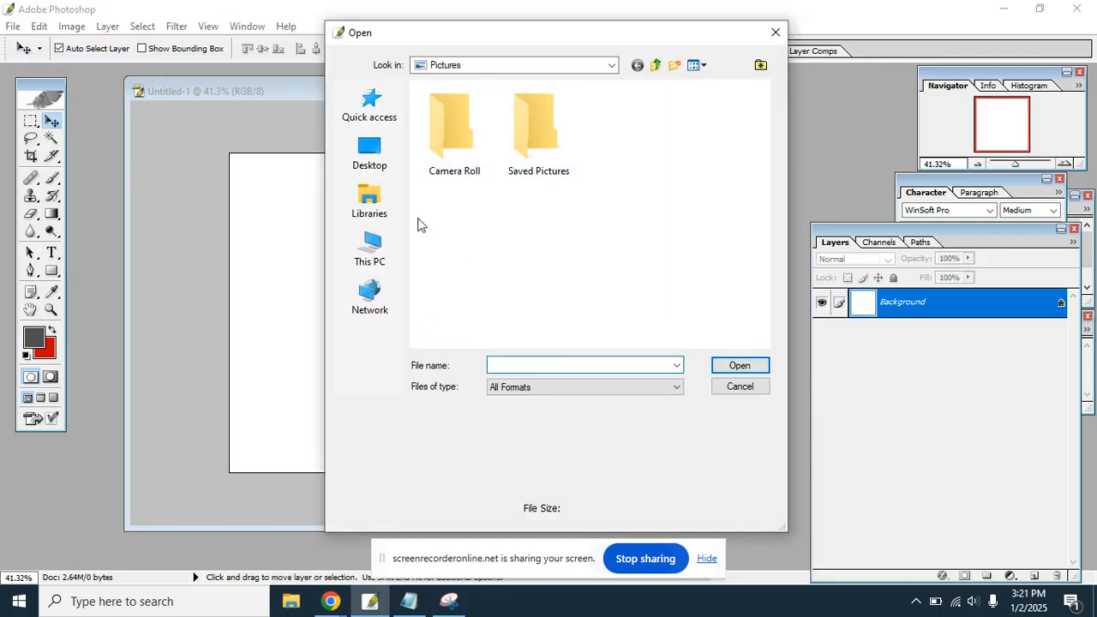
{"action": "left_click", "coordinate": [370, 250]}
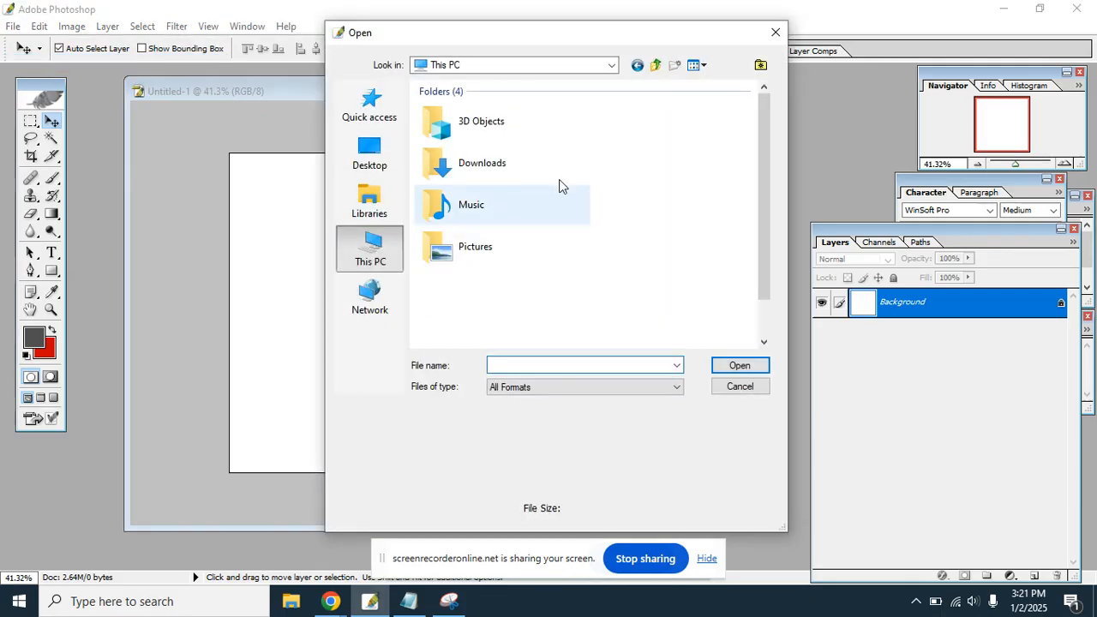
{"action": "left_click_drag", "start_coordinate": [766, 147], "coordinate": [753, 281]}
{"action": "double_click", "coordinate": [555, 274]}
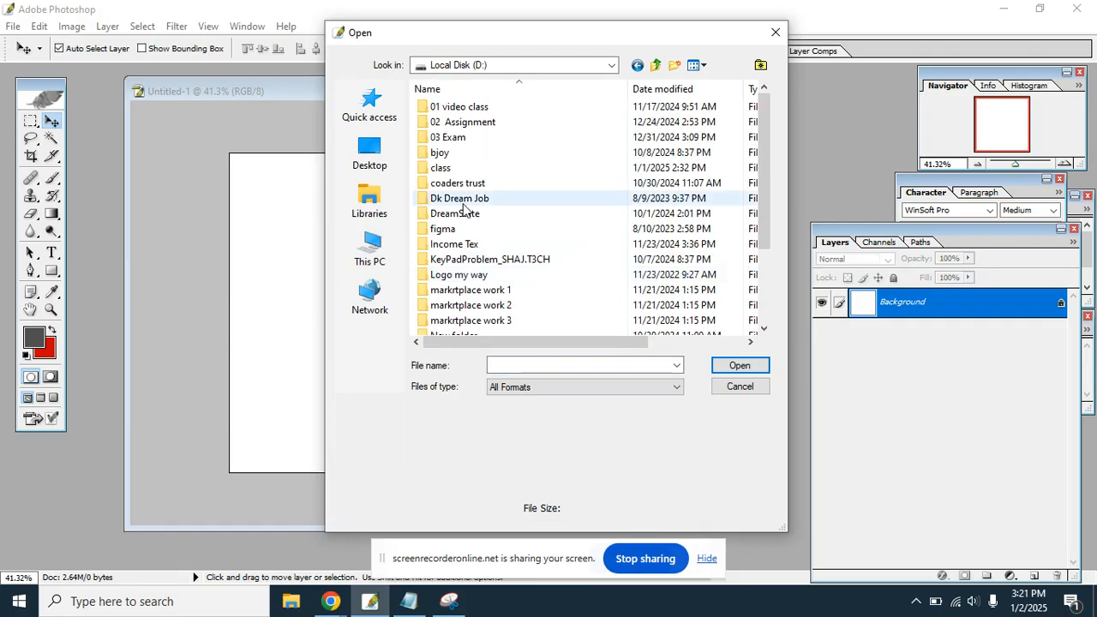
{"action": "double_click", "coordinate": [460, 172]}
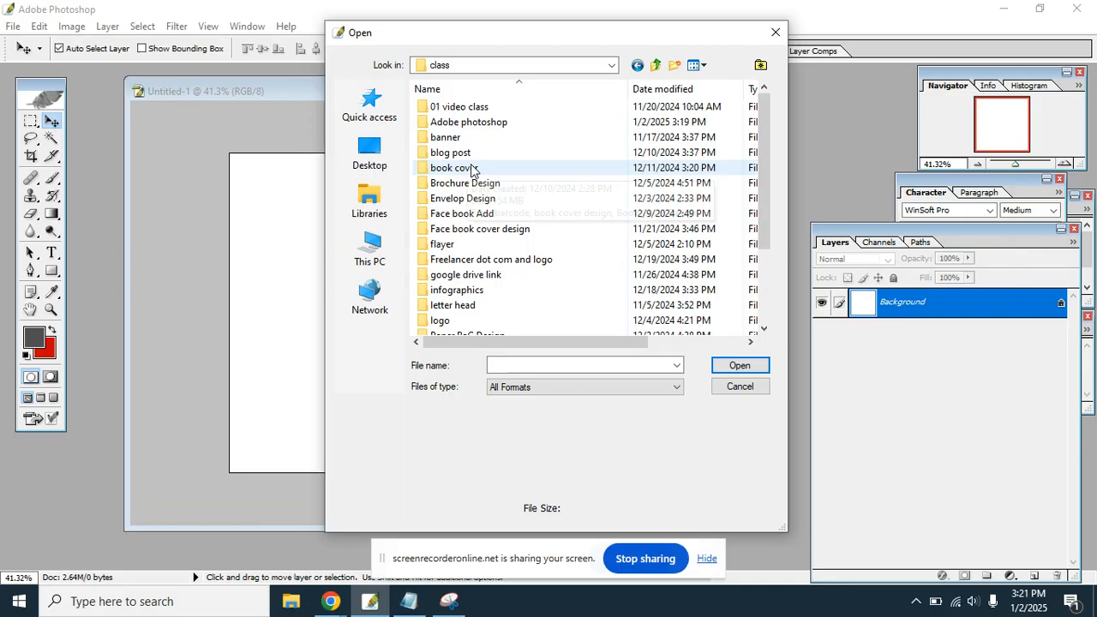
{"action": "double_click", "coordinate": [500, 122]}
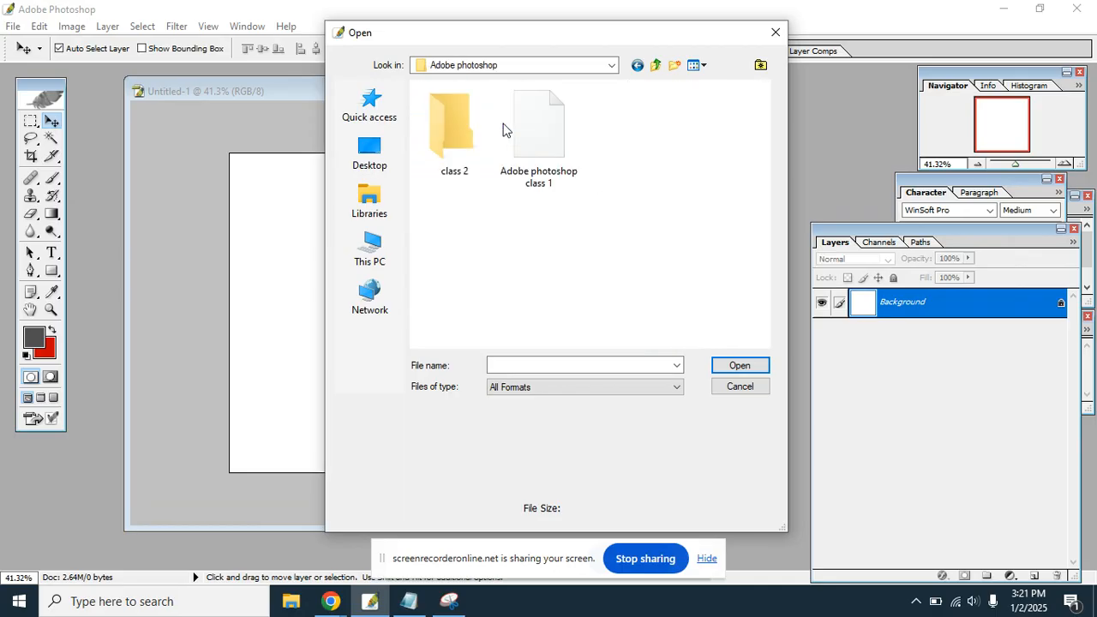
{"action": "double_click", "coordinate": [461, 135]}
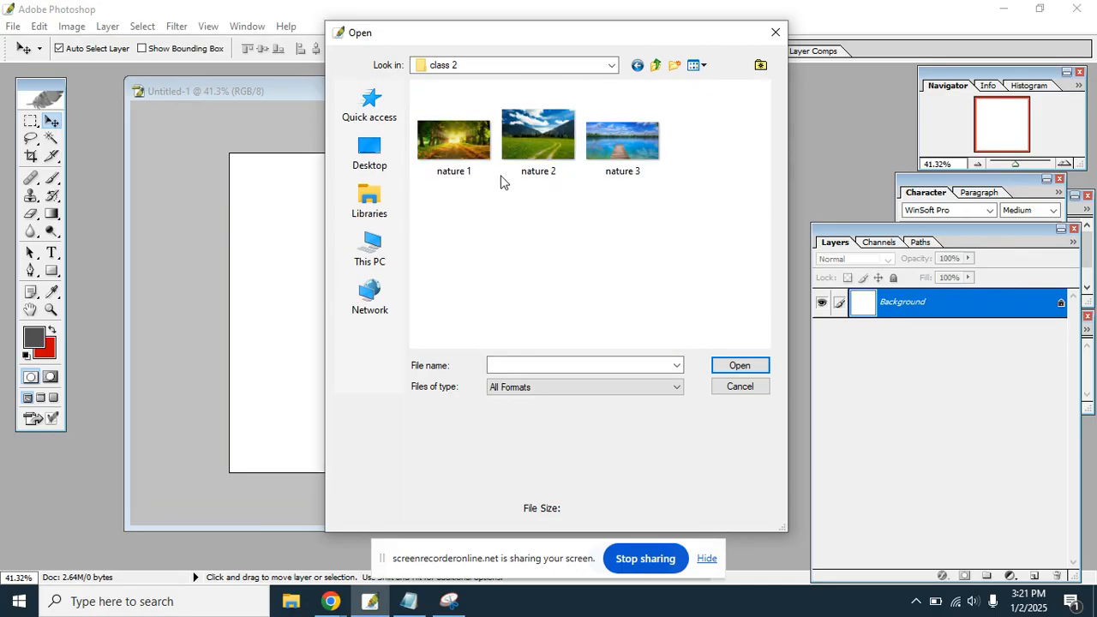
Open the meadow picture nature 2 and reposition its window over the blank Untitled-1 document.
{"action": "left_click", "coordinate": [478, 141]}
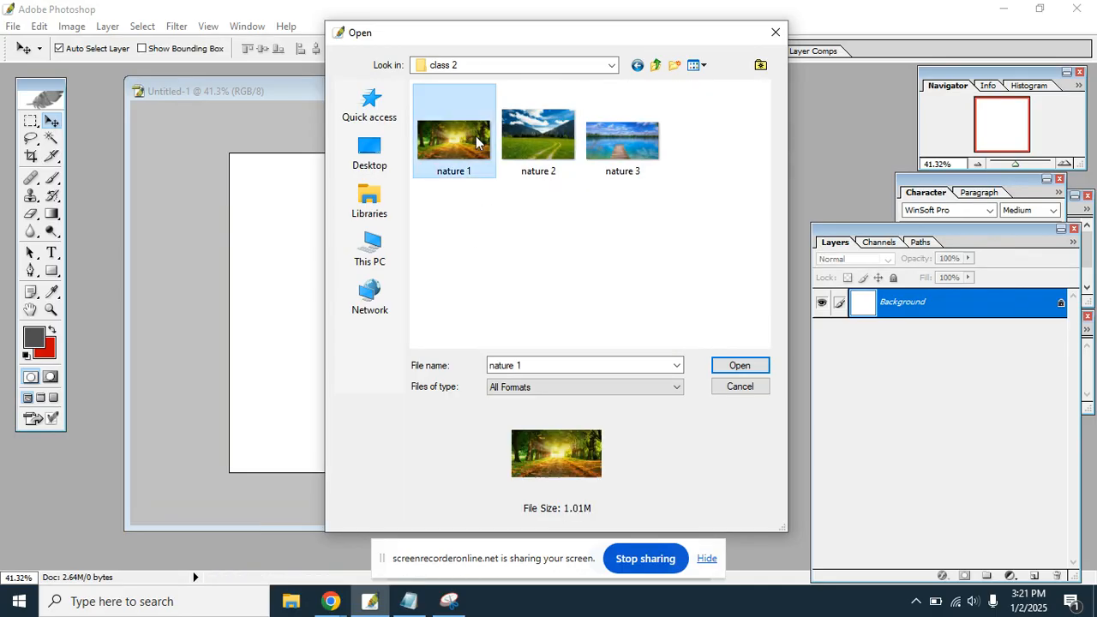
{"action": "left_click", "coordinate": [531, 140]}
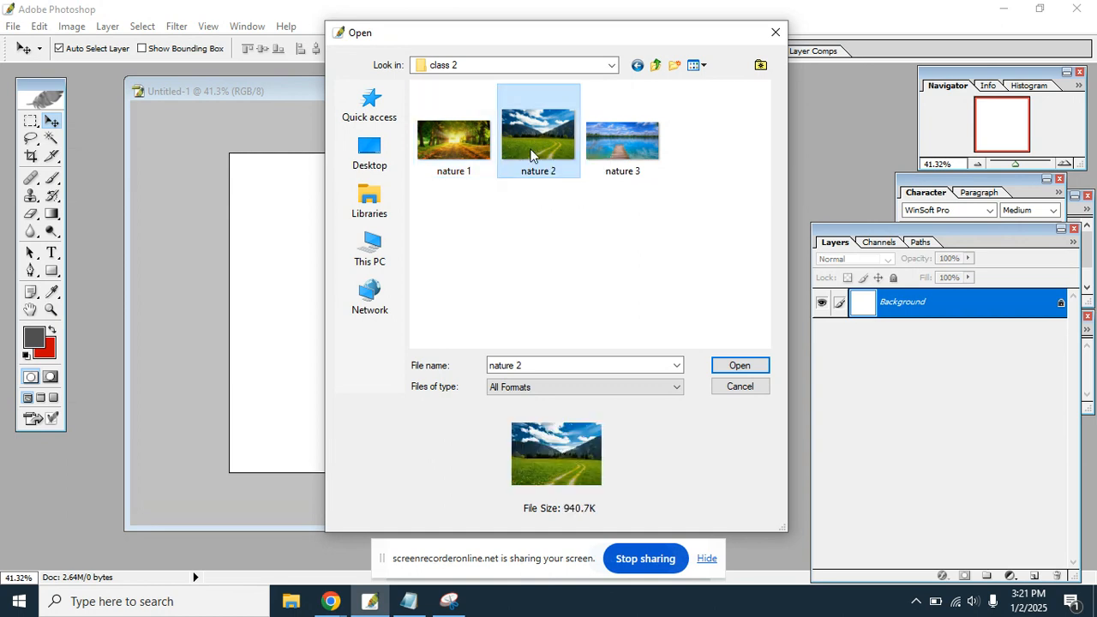
{"action": "double_click", "coordinate": [499, 147]}
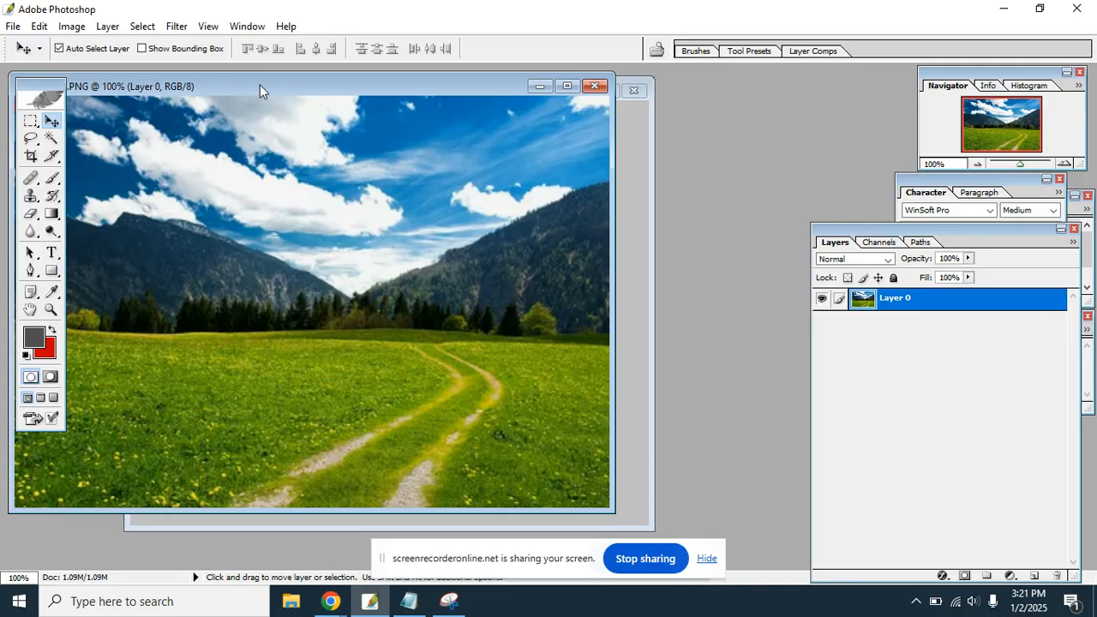
{"action": "left_click_drag", "start_coordinate": [259, 84], "coordinate": [405, 96]}
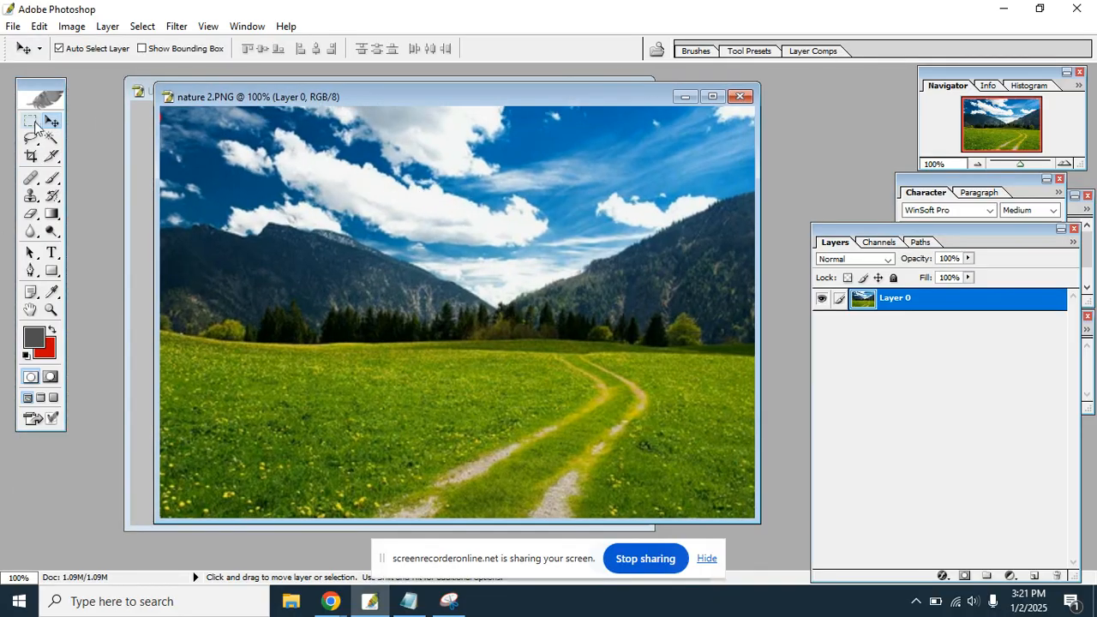
{"action": "left_click_drag", "start_coordinate": [283, 97], "coordinate": [386, 107]}
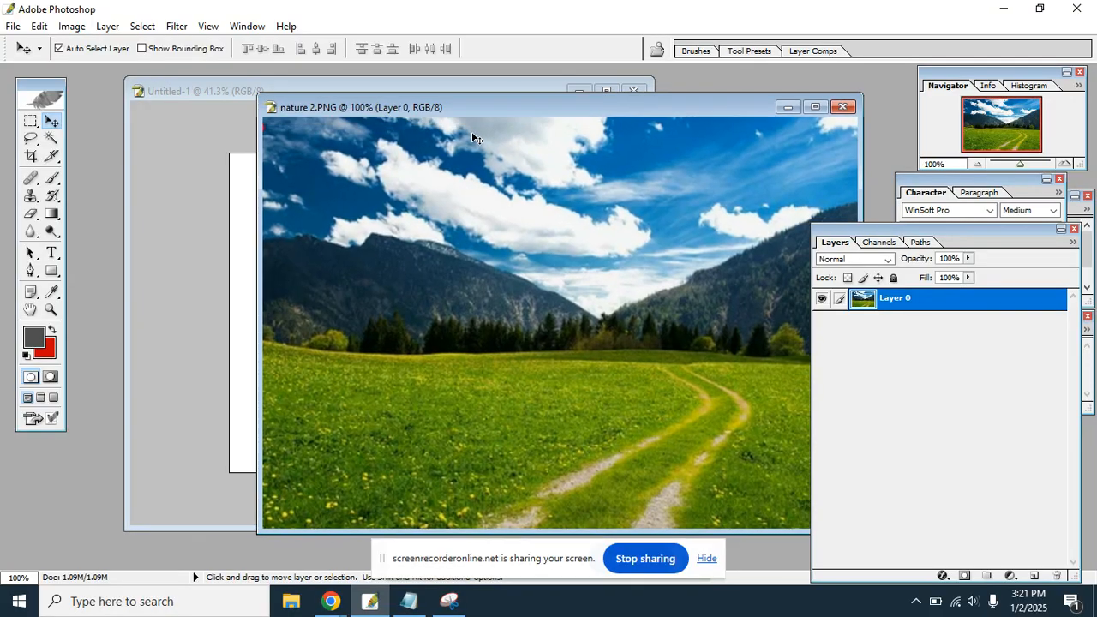
{"action": "left_click_drag", "start_coordinate": [569, 111], "coordinate": [476, 110]}
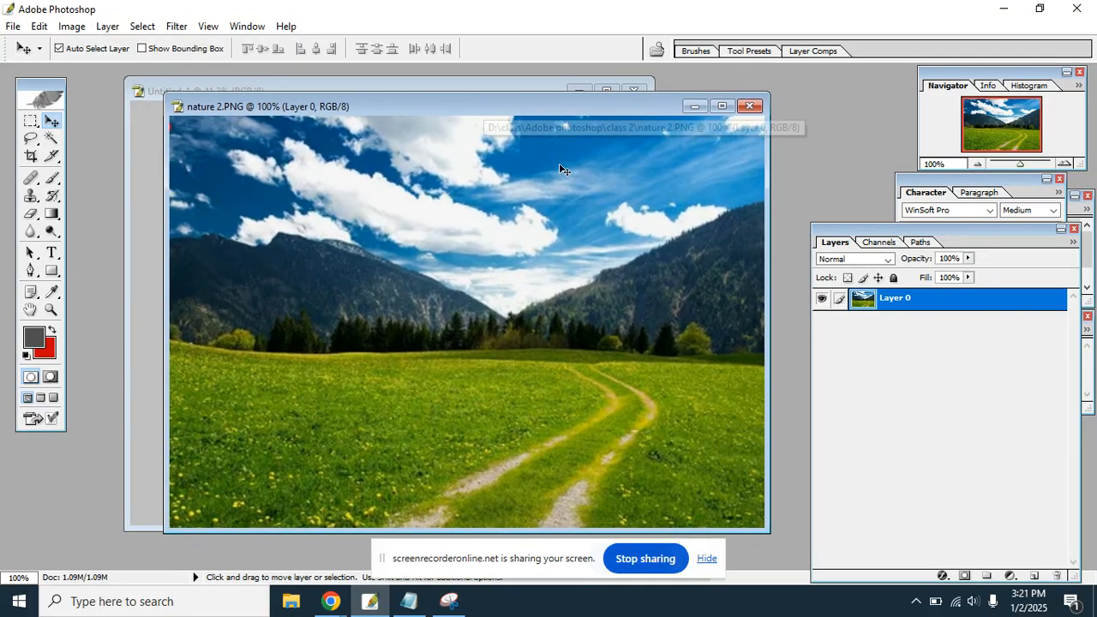
Select a large rectangular area of the meadow picture with the Rectangular Marquee and copy it.
{"action": "left_click_drag", "start_coordinate": [30, 128], "coordinate": [114, 129]}
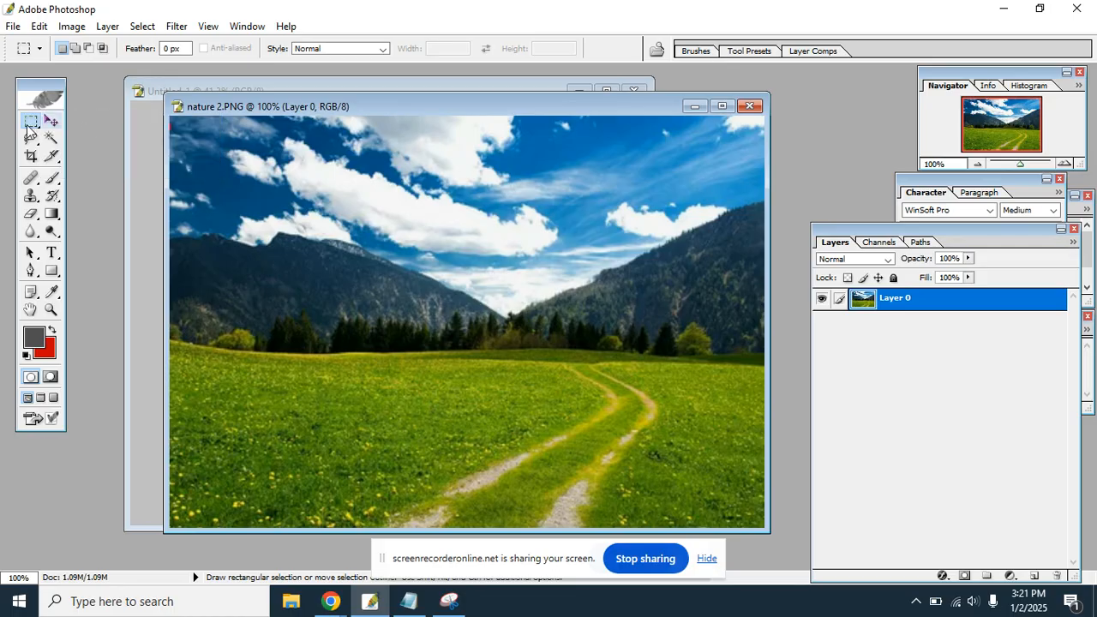
{"action": "left_click_drag", "start_coordinate": [403, 229], "coordinate": [709, 469]}
{"action": "left_click", "coordinate": [709, 459]}
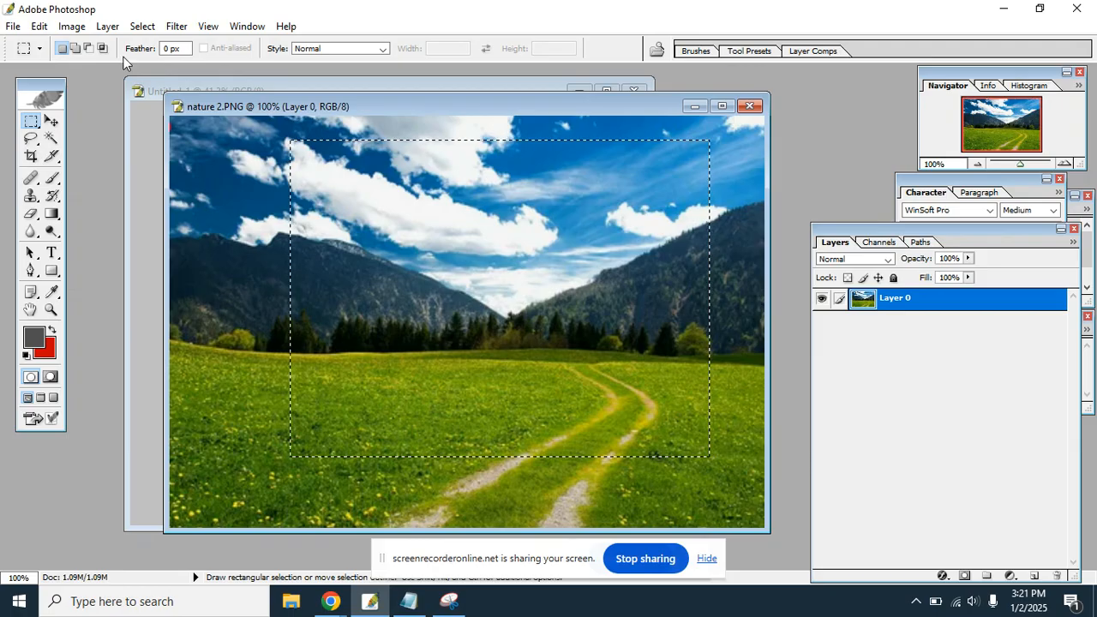
{"action": "left_click", "coordinate": [39, 26]}
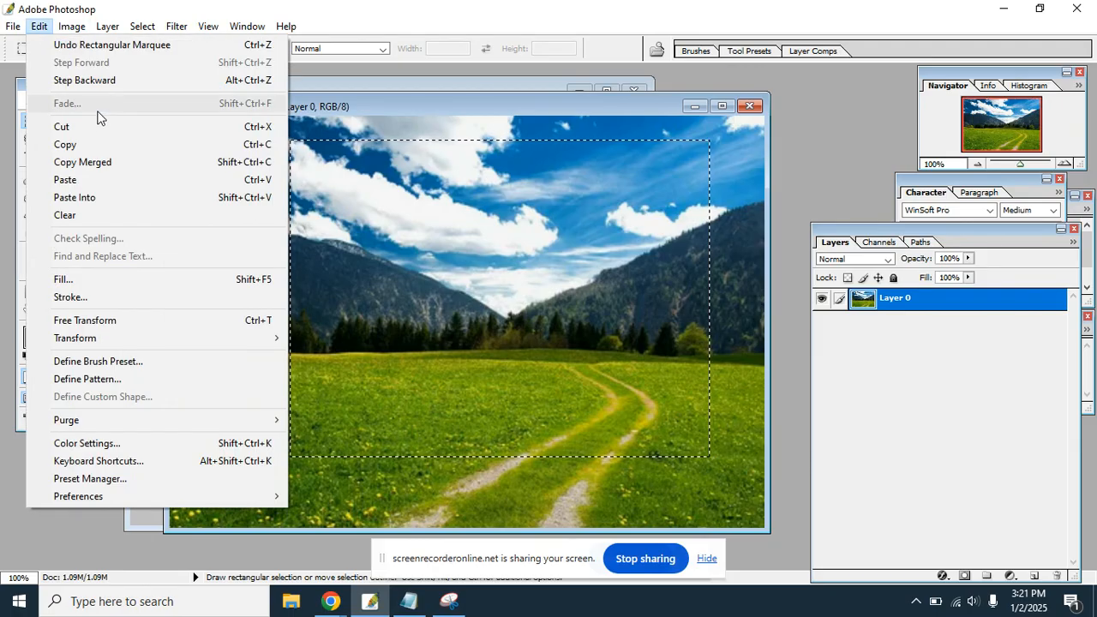
{"action": "left_click", "coordinate": [104, 145]}
Move the nature 2 window aside and paste the copied meadow area into the Untitled-1 document.
{"action": "left_click_drag", "start_coordinate": [389, 107], "coordinate": [449, 149]}
{"action": "left_click", "coordinate": [396, 92]}
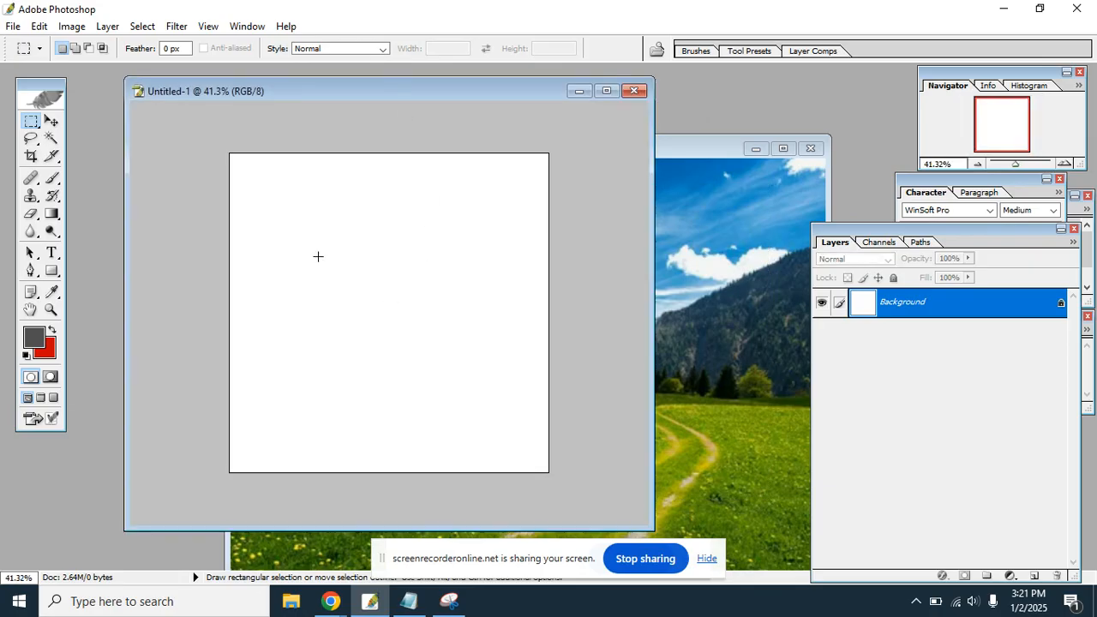
{"action": "left_click", "coordinate": [38, 26]}
{"action": "left_click", "coordinate": [139, 179]}
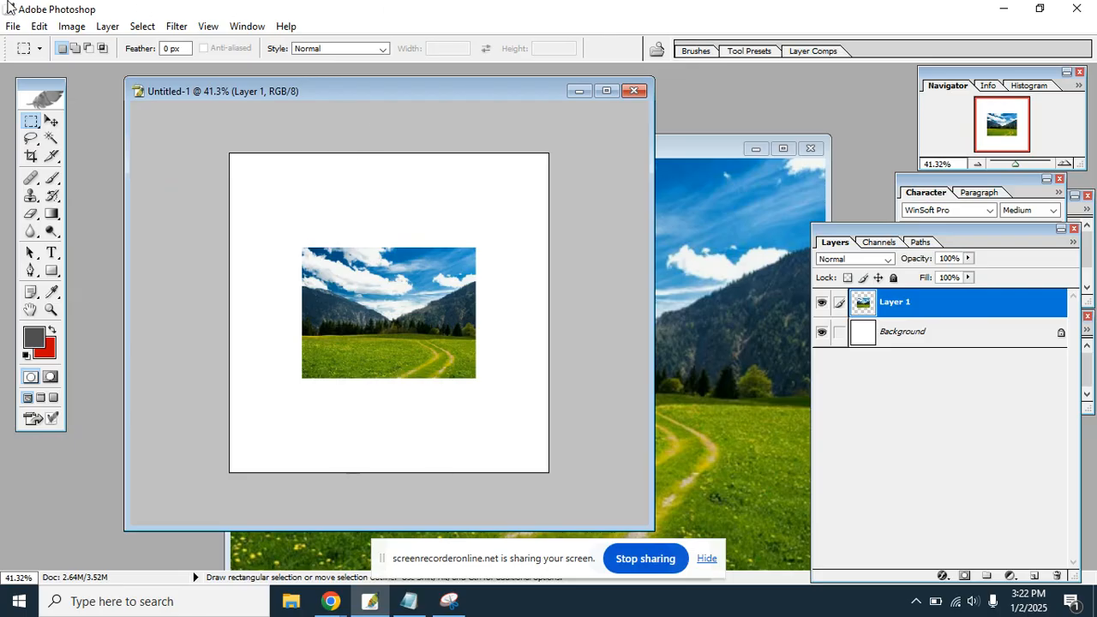
{"action": "left_click_drag", "start_coordinate": [320, 92], "coordinate": [331, 87]}
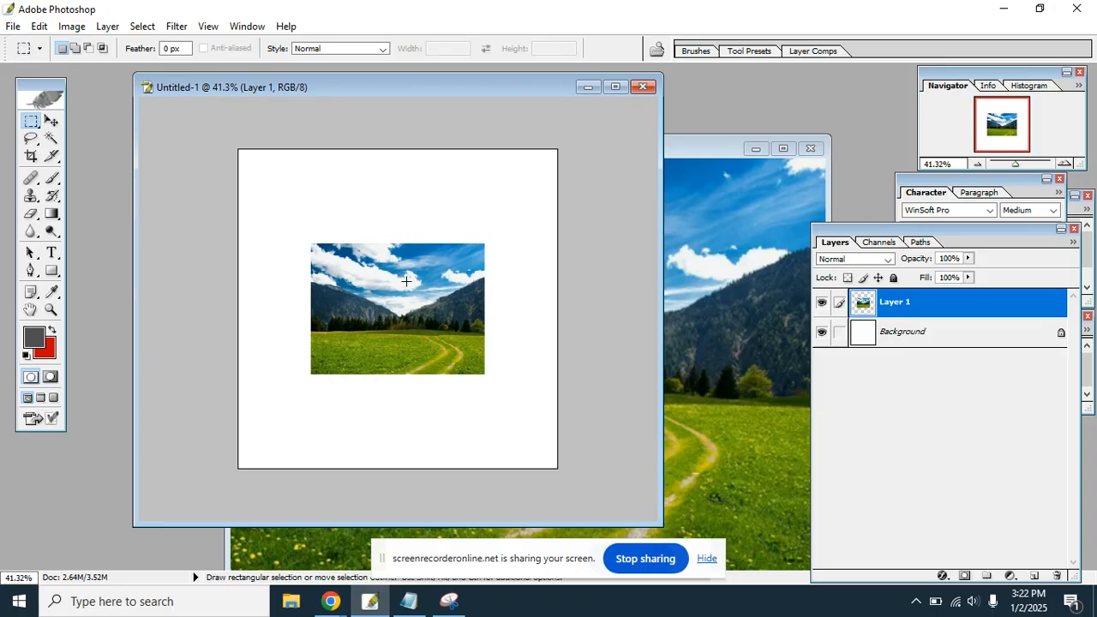
{"action": "key", "text": "ctrl+plus"}
{"action": "key", "text": "ctrl+plus"}
{"action": "key", "text": "ctrl+plus"}
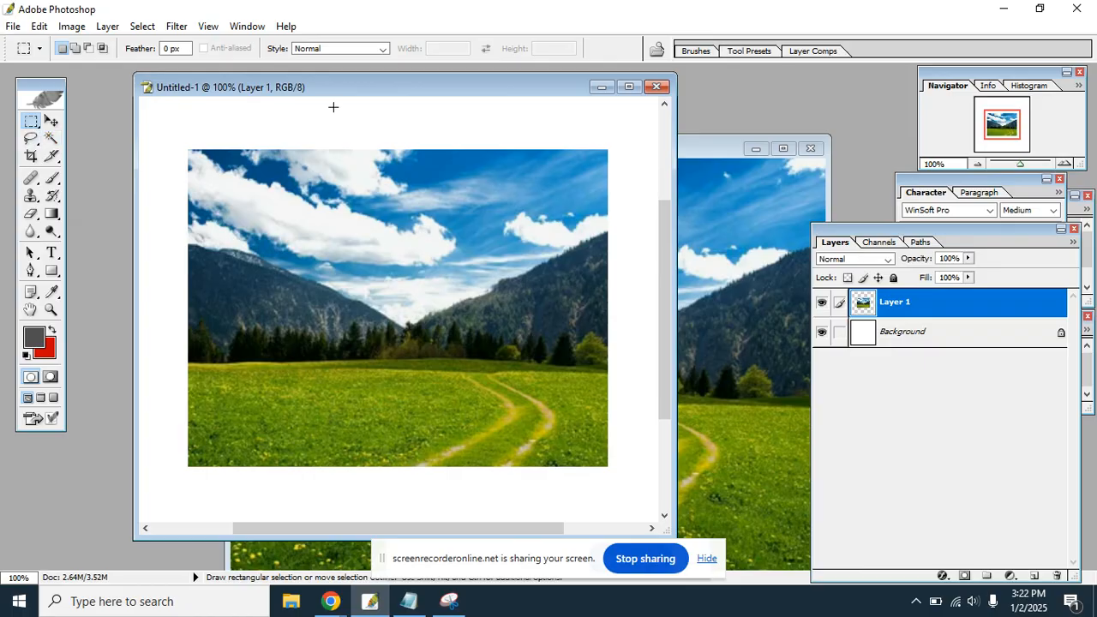
Try copying the selected area of nature 2 again and pasting it into the Untitled-1 document.
{"action": "left_click_drag", "start_coordinate": [701, 148], "coordinate": [724, 143]}
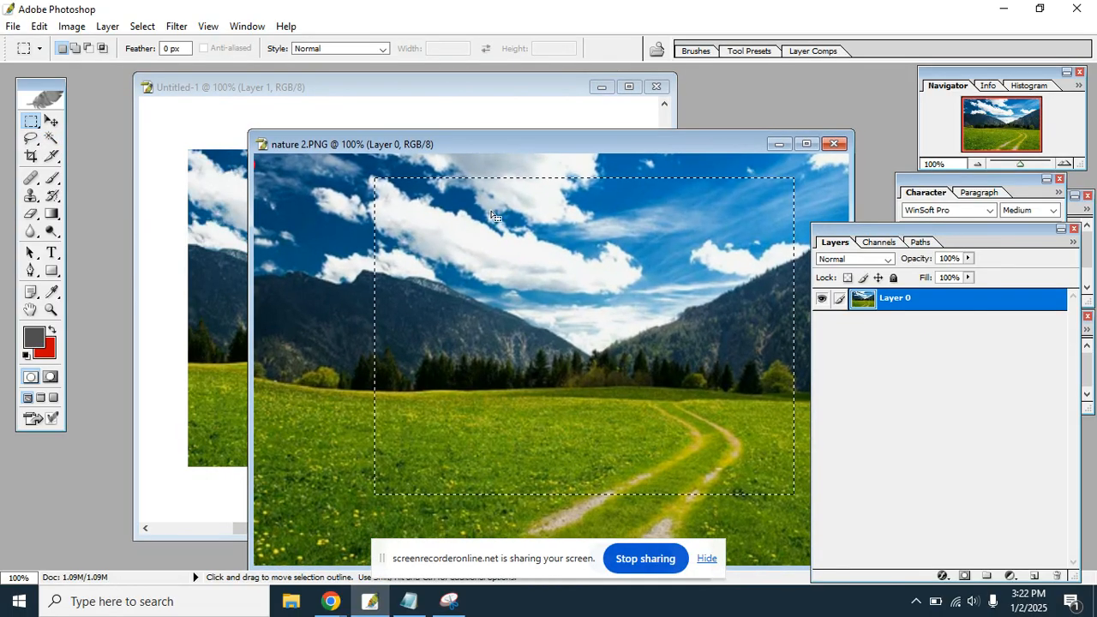
{"action": "key", "text": "ctrl+c"}
{"action": "left_click", "coordinate": [353, 87]}
{"action": "key", "text": "ctrl+v"}
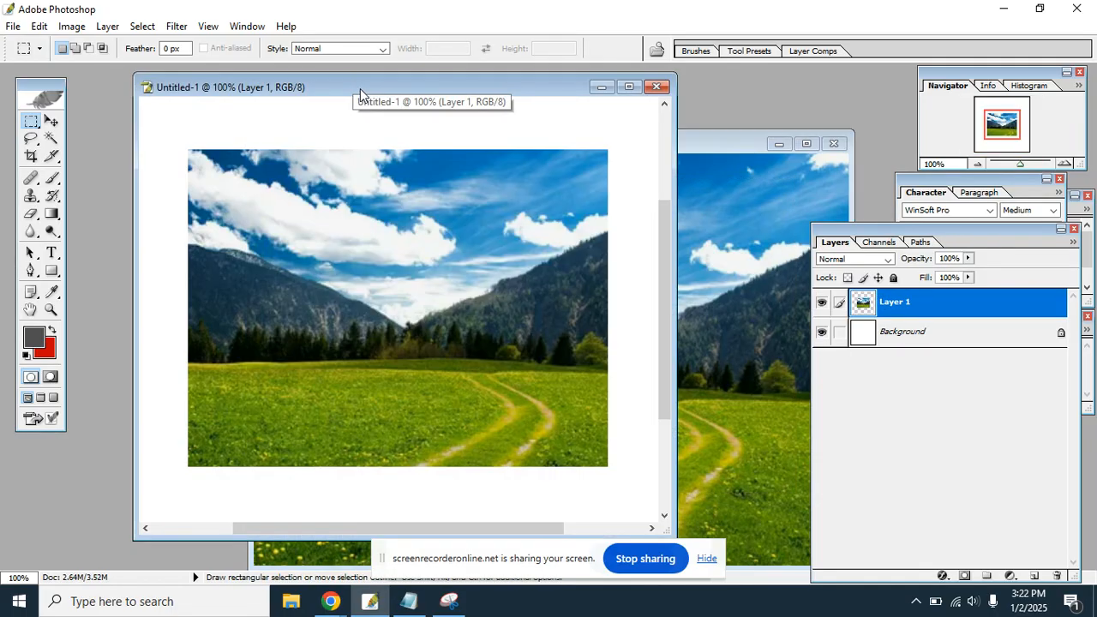
{"action": "left_click_drag", "start_coordinate": [360, 94], "coordinate": [346, 89]}
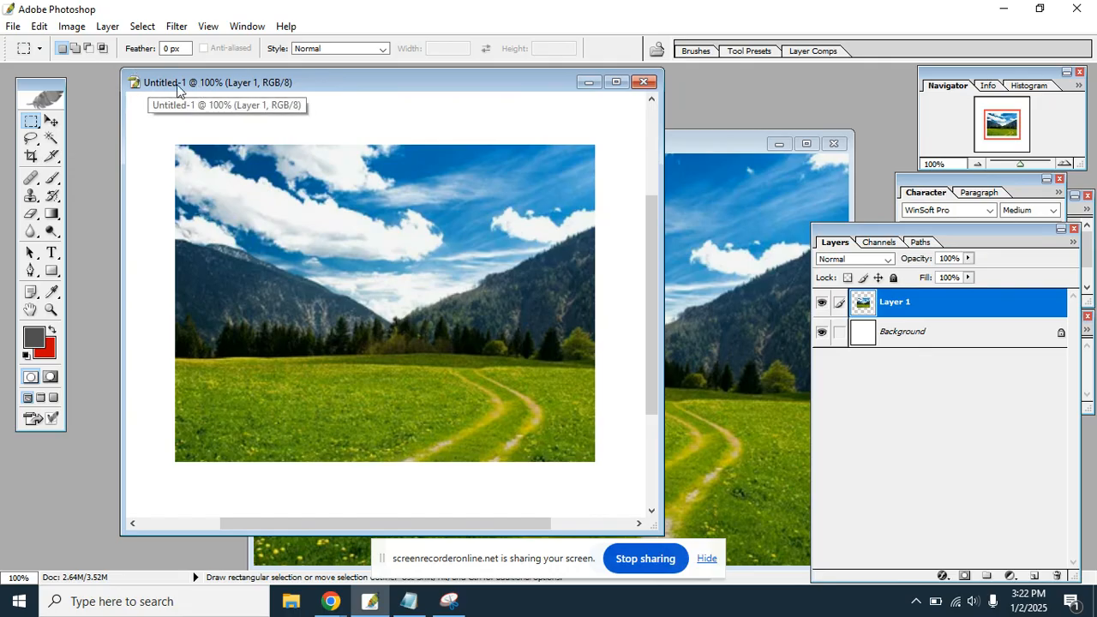
Save Untitled-1 as the Photoshop file "nature" in the class 2 folder with Maximize compatibility on, and enlarge its window.
{"action": "left_click", "coordinate": [12, 25]}
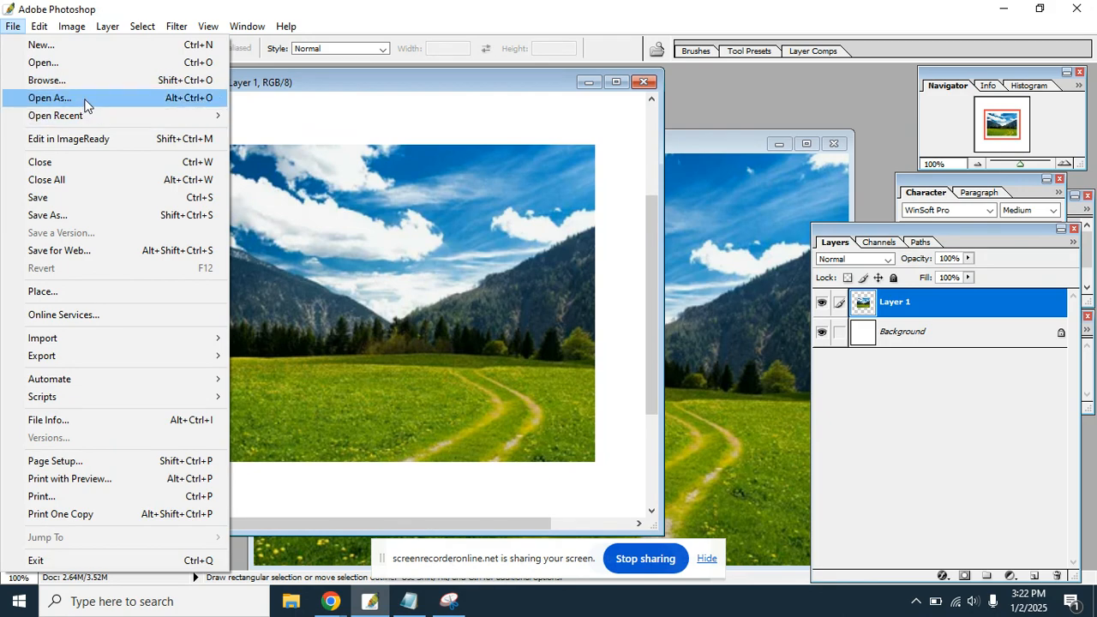
{"action": "left_click", "coordinate": [76, 198]}
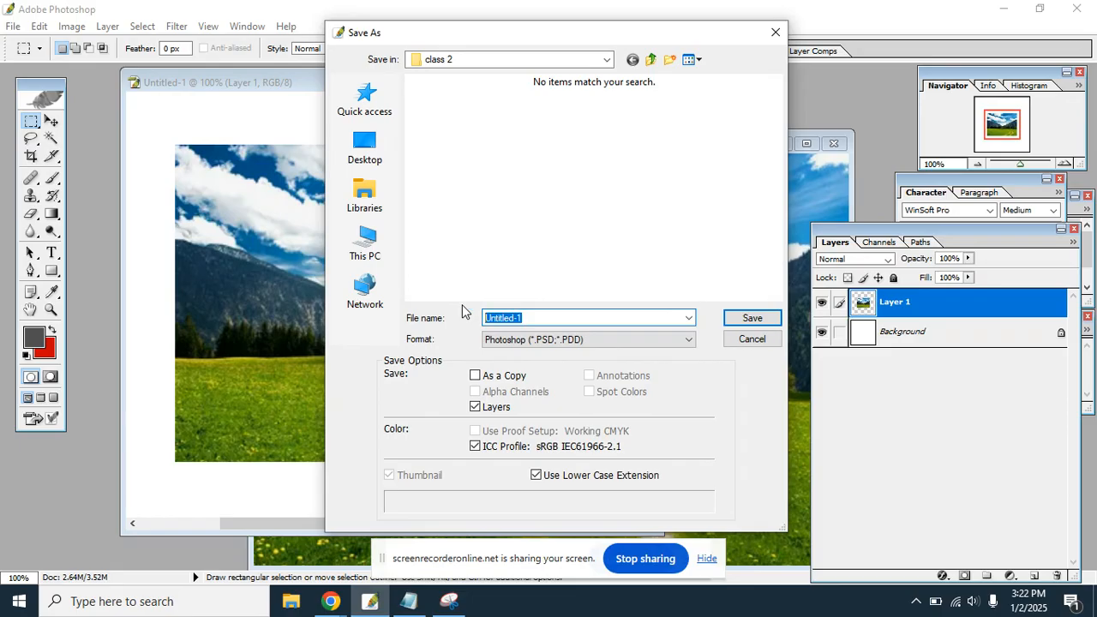
{"action": "type", "text": "p"}
{"action": "type", "text": "nature"}
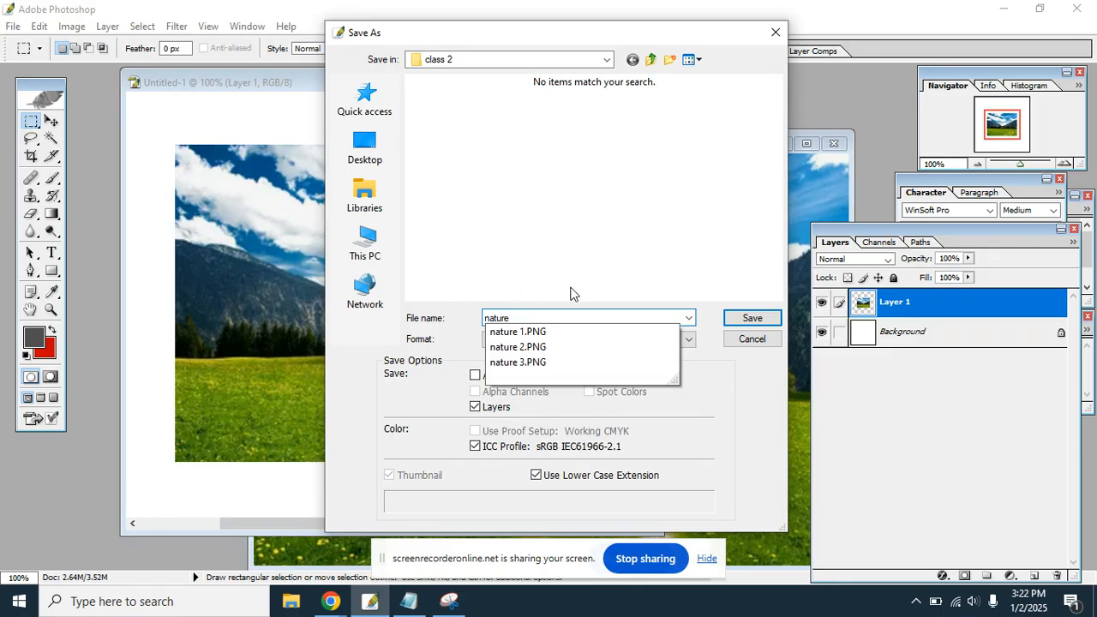
{"action": "left_click", "coordinate": [768, 324]}
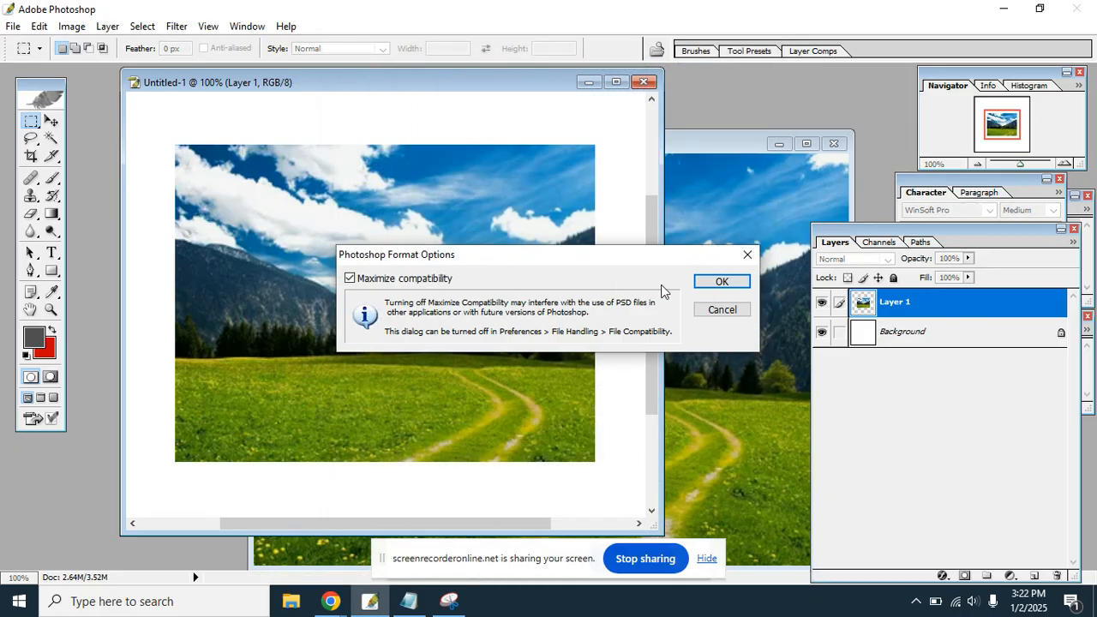
{"action": "left_click", "coordinate": [720, 281]}
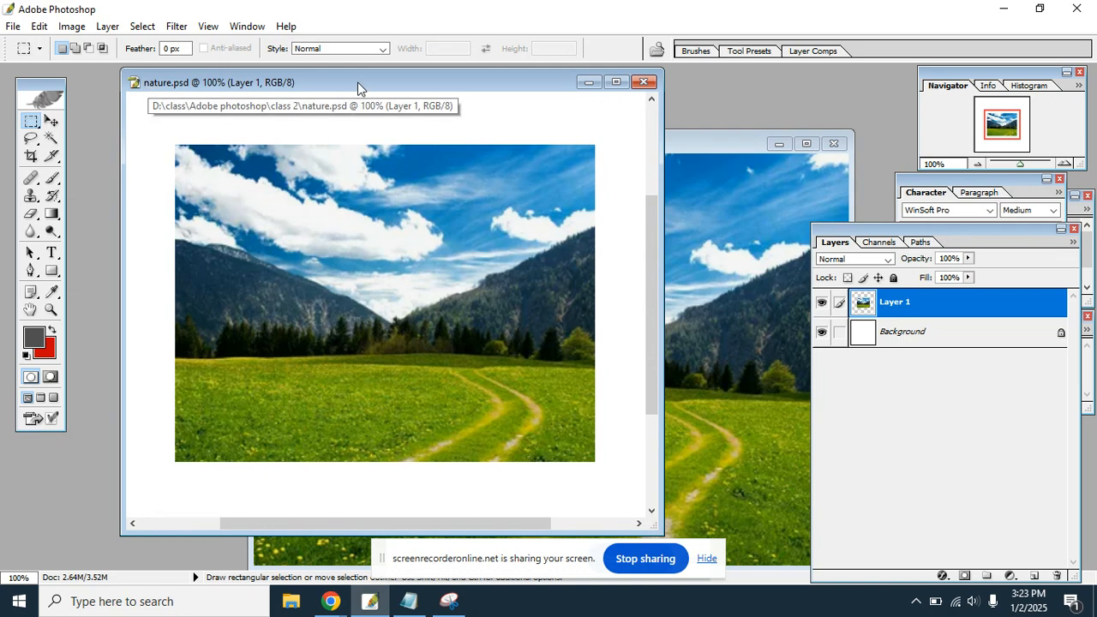
{"action": "left_click_drag", "start_coordinate": [357, 83], "coordinate": [349, 84]}
{"action": "left_click_drag", "start_coordinate": [654, 534], "coordinate": [685, 548]}
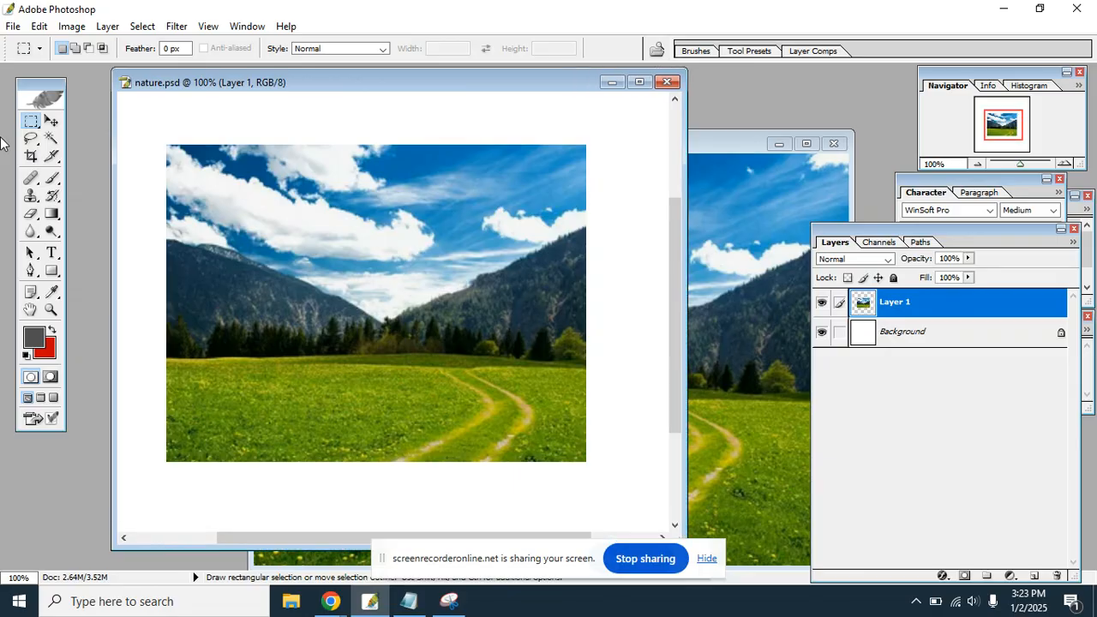
{"action": "left_click", "coordinate": [14, 26]}
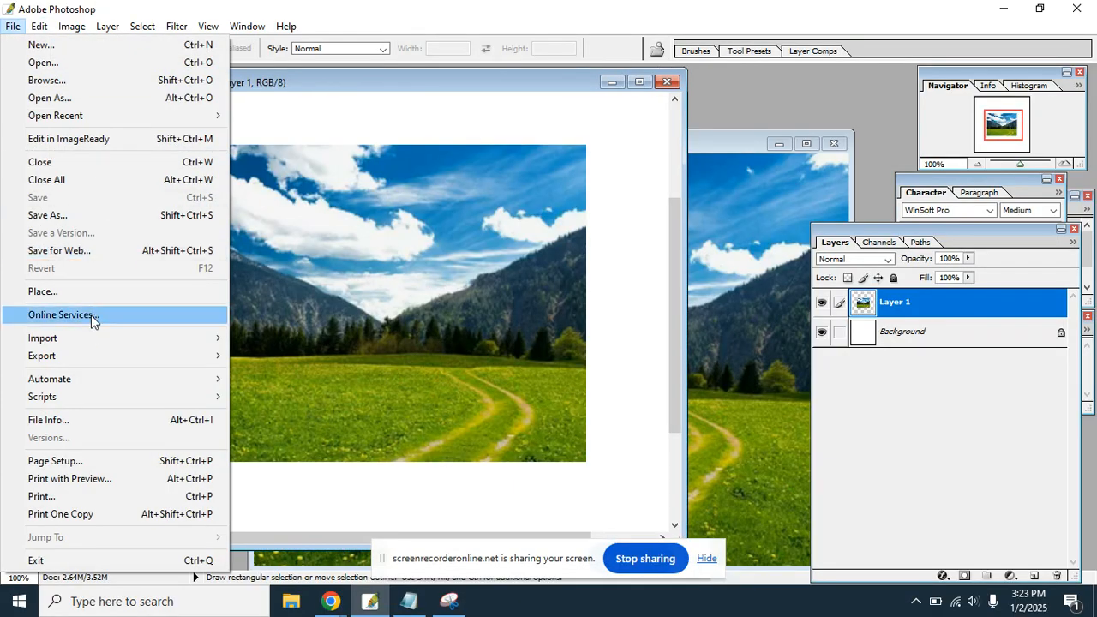
{"action": "mouse_move", "coordinate": [110, 360]}
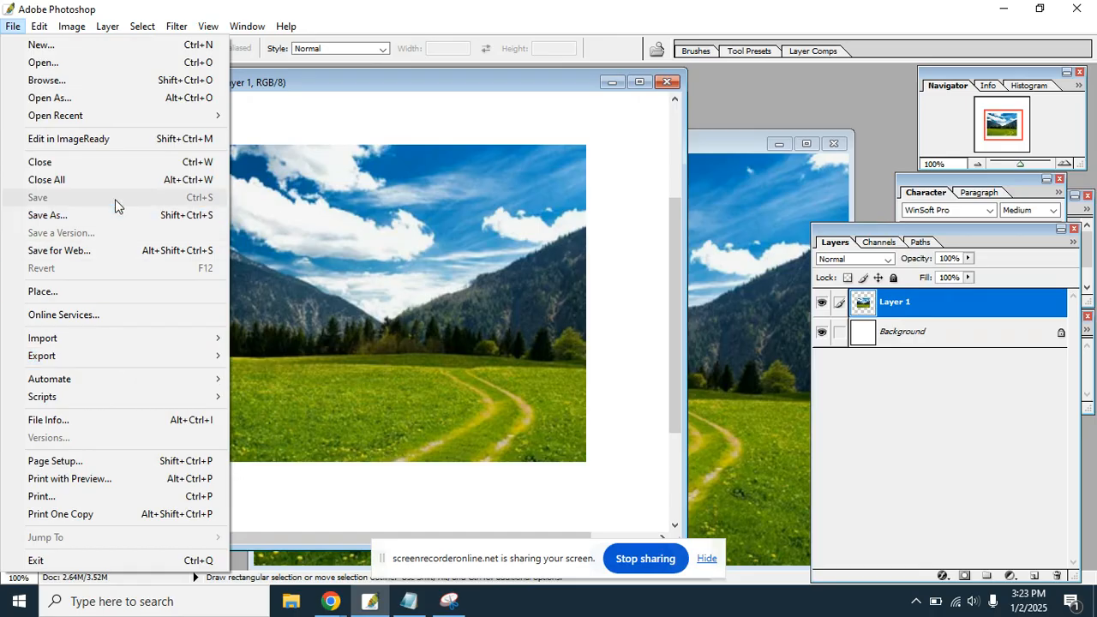
{"action": "left_click", "coordinate": [111, 251]}
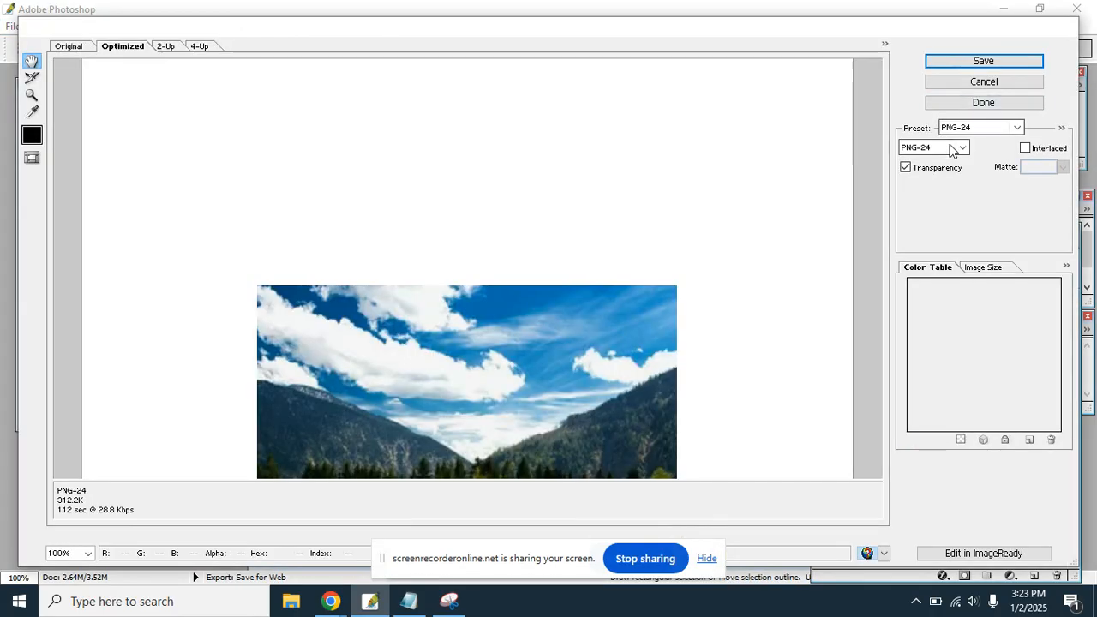
{"action": "left_click", "coordinate": [951, 151]}
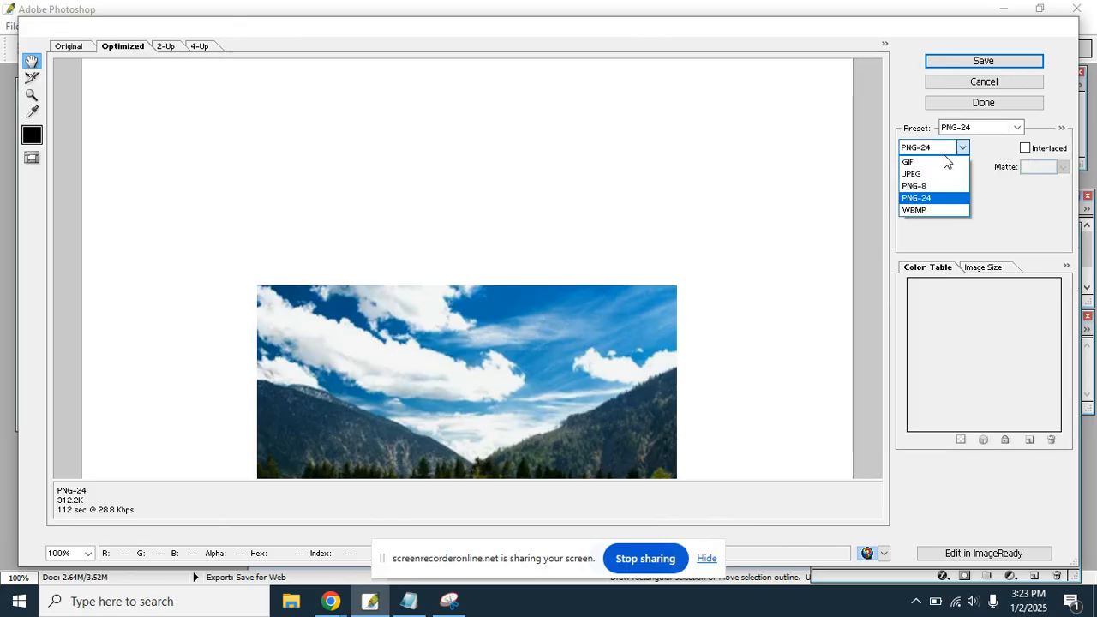
{"action": "left_click", "coordinate": [932, 174]}
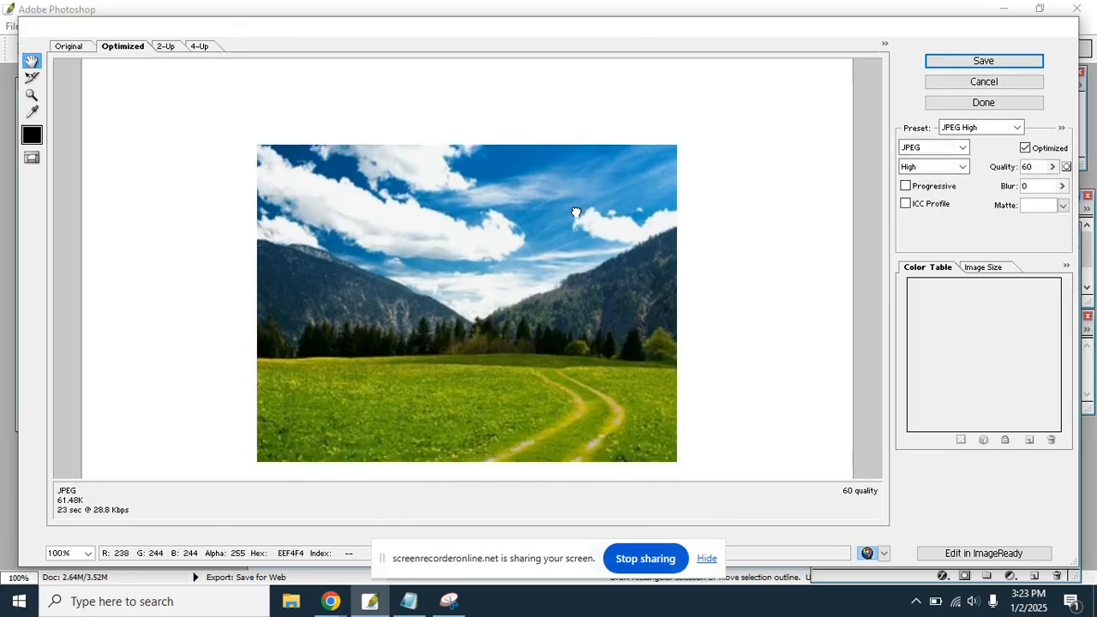
{"action": "left_click", "coordinate": [992, 63]}
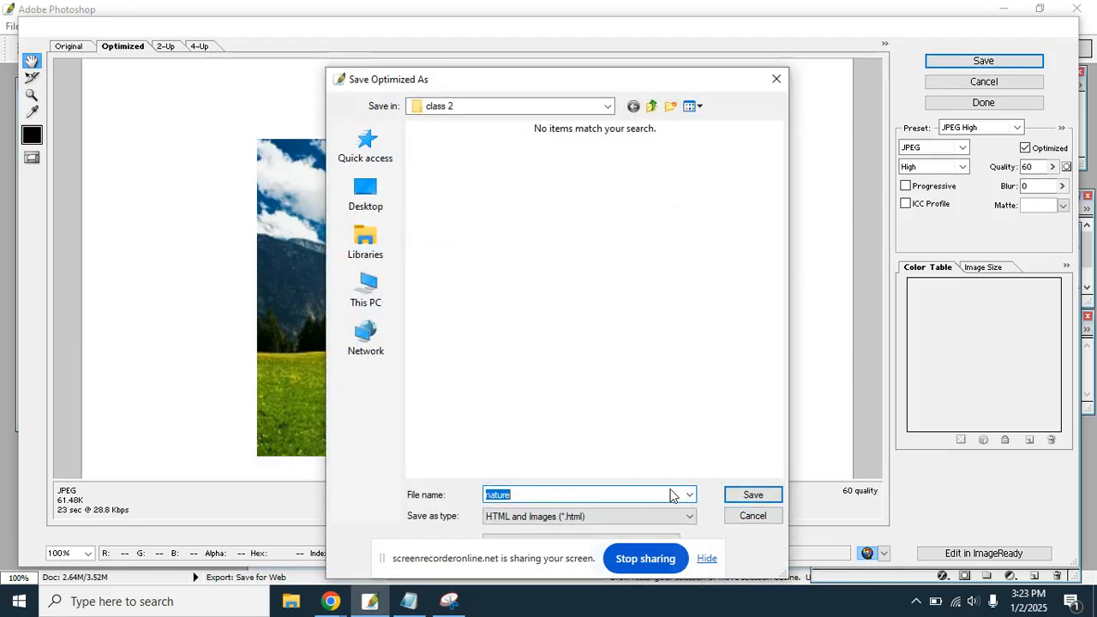
{"action": "left_click", "coordinate": [769, 516]}
{"action": "left_click", "coordinate": [1022, 83]}
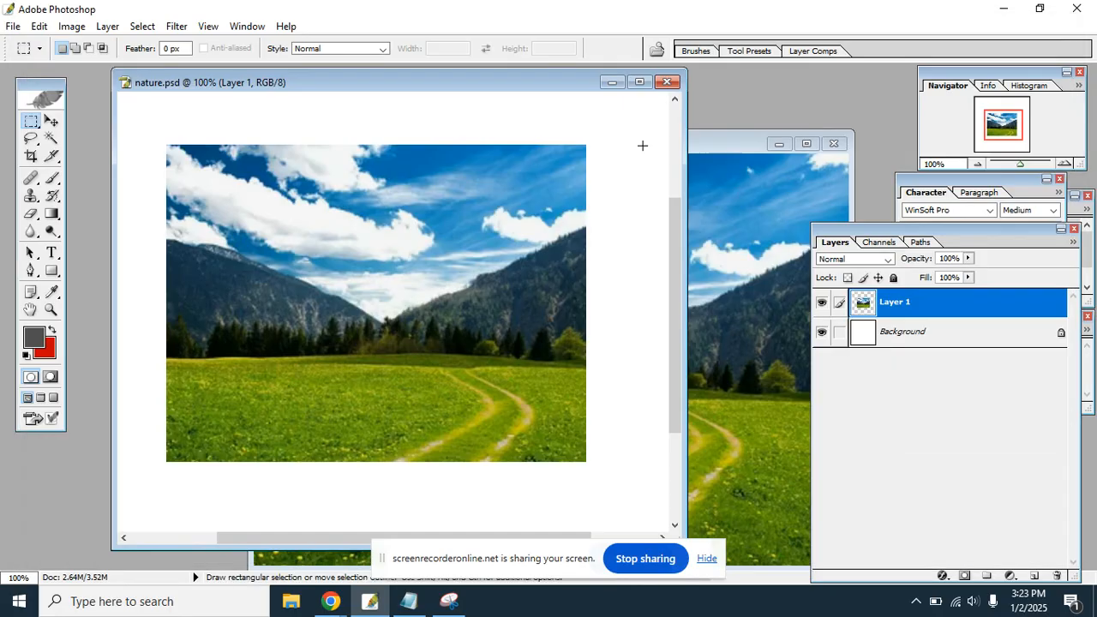
Toggle the visibility of Layer 1 in nature.psd several times and leave the layer hidden.
{"action": "left_click_drag", "start_coordinate": [356, 88], "coordinate": [348, 86]}
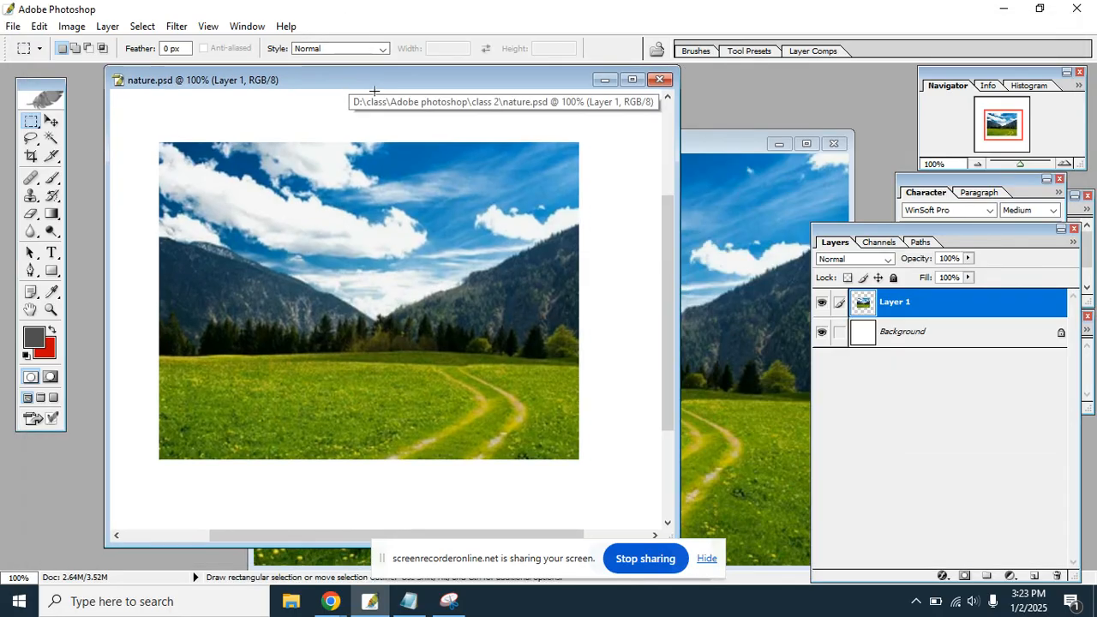
{"action": "left_click_drag", "start_coordinate": [415, 86], "coordinate": [406, 84]}
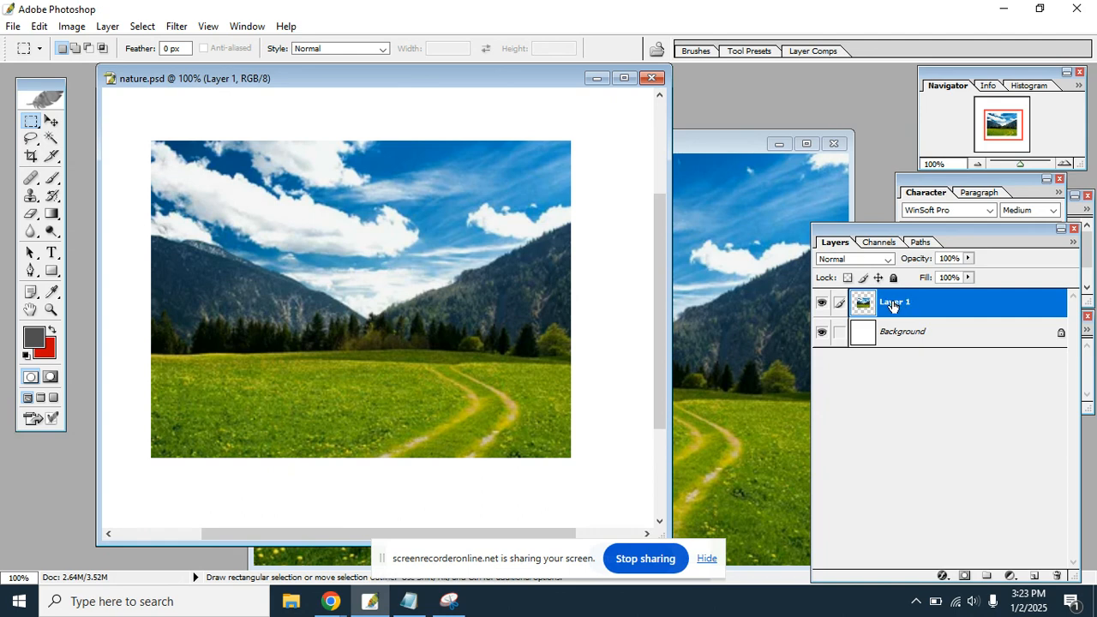
{"action": "left_click", "coordinate": [820, 304]}
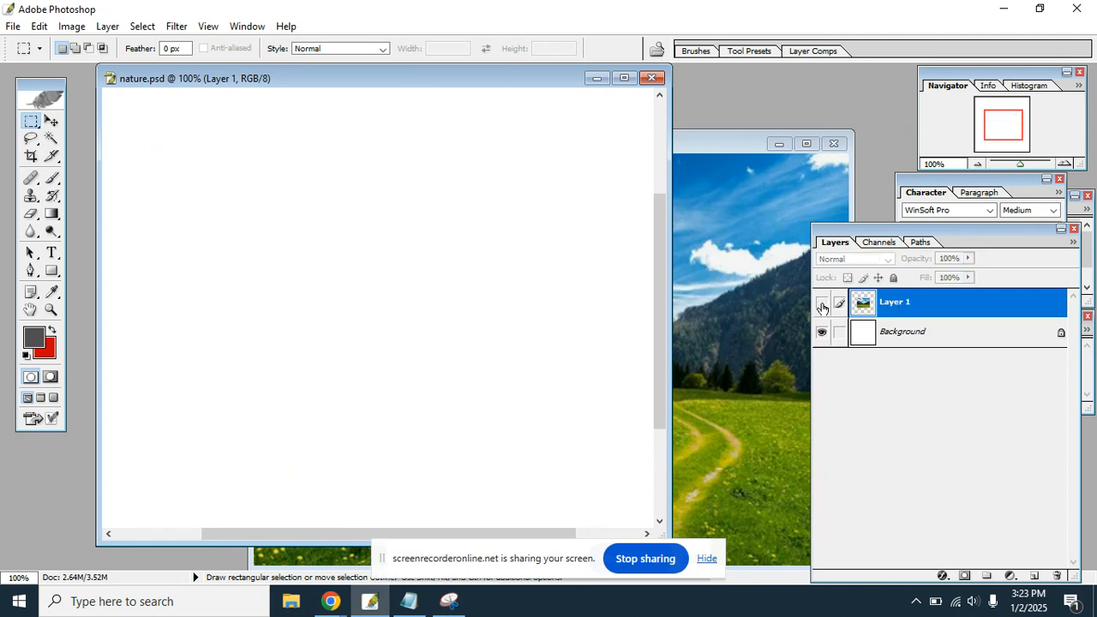
{"action": "left_click", "coordinate": [821, 304]}
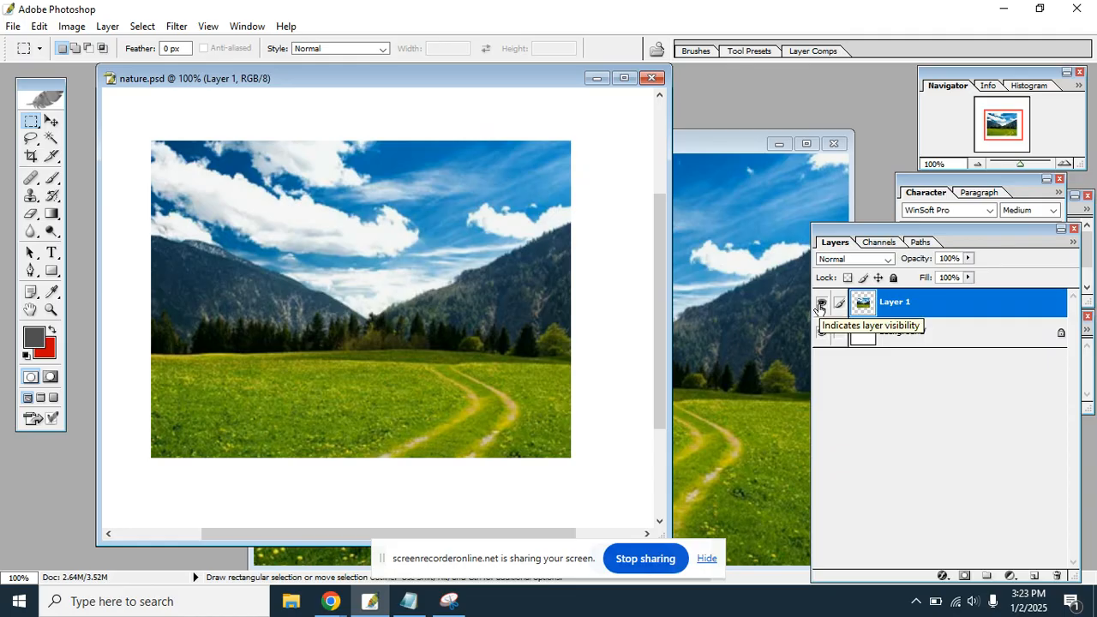
{"action": "left_click", "coordinate": [819, 305]}
{"action": "left_click", "coordinate": [820, 305]}
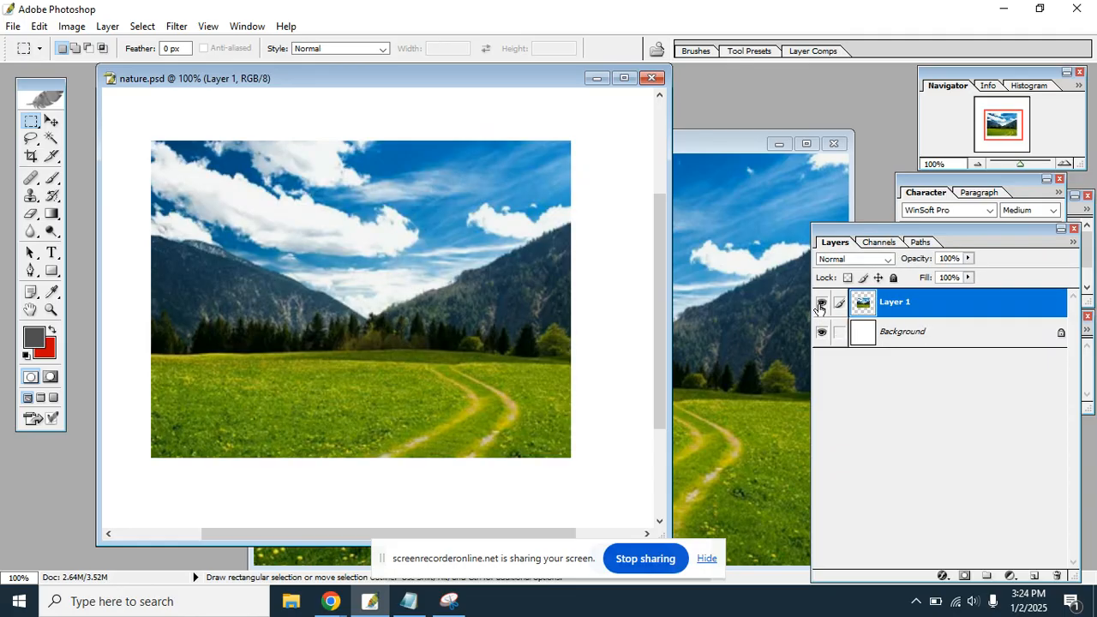
{"action": "left_click", "coordinate": [821, 305]}
{"action": "left_click", "coordinate": [820, 306]}
{"action": "left_click", "coordinate": [820, 305]}
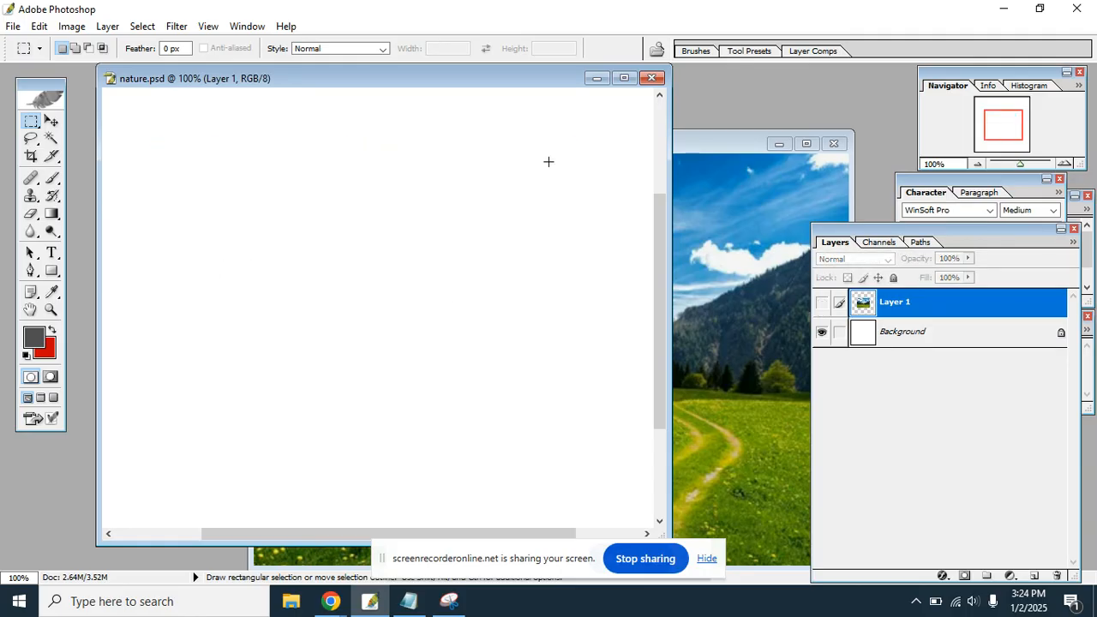
{"action": "left_click", "coordinate": [821, 306]}
{"action": "left_click", "coordinate": [820, 306]}
Clear the rectangular selection in nature 2 and draw a large circular selection over the valley with the Elliptical Marquee.
{"action": "left_click", "coordinate": [690, 143]}
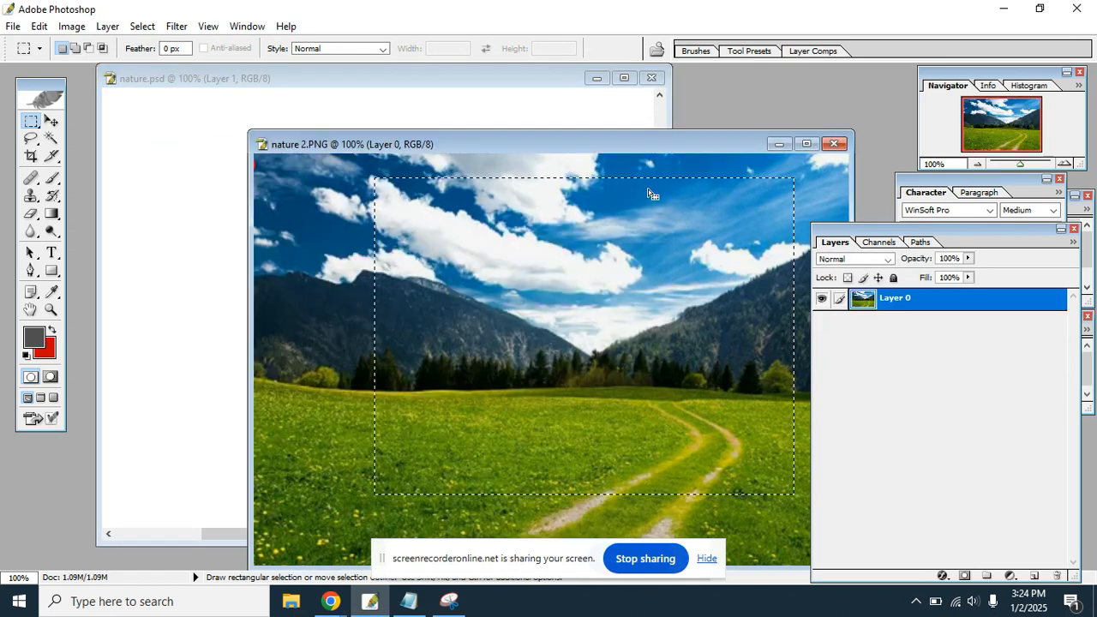
{"action": "left_click", "coordinate": [321, 196]}
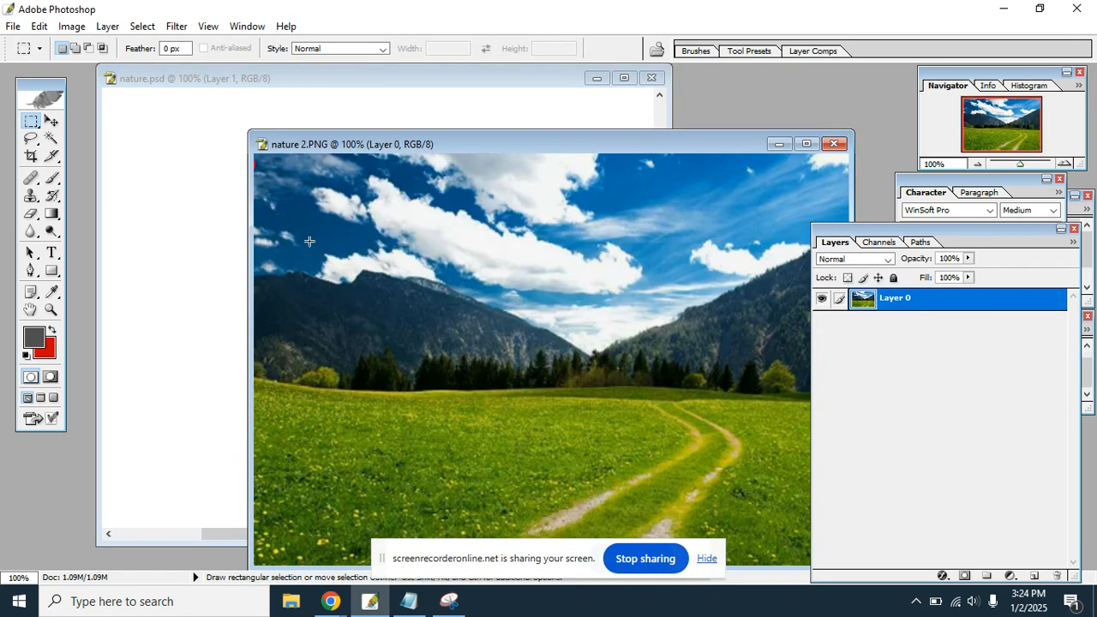
{"action": "right_click", "coordinate": [28, 123]}
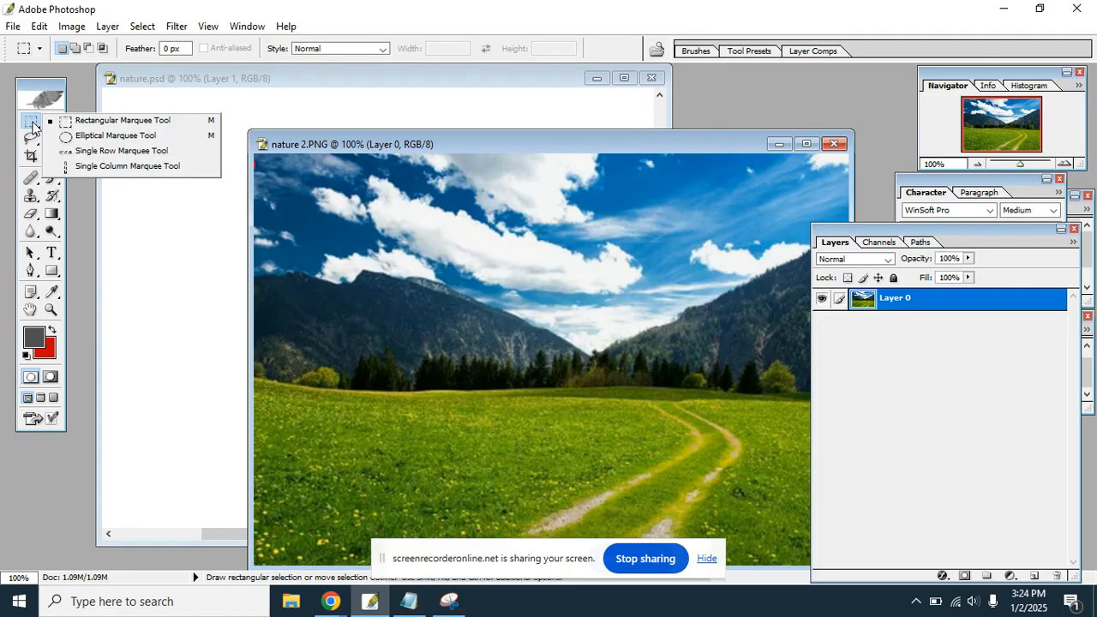
{"action": "left_click", "coordinate": [121, 137]}
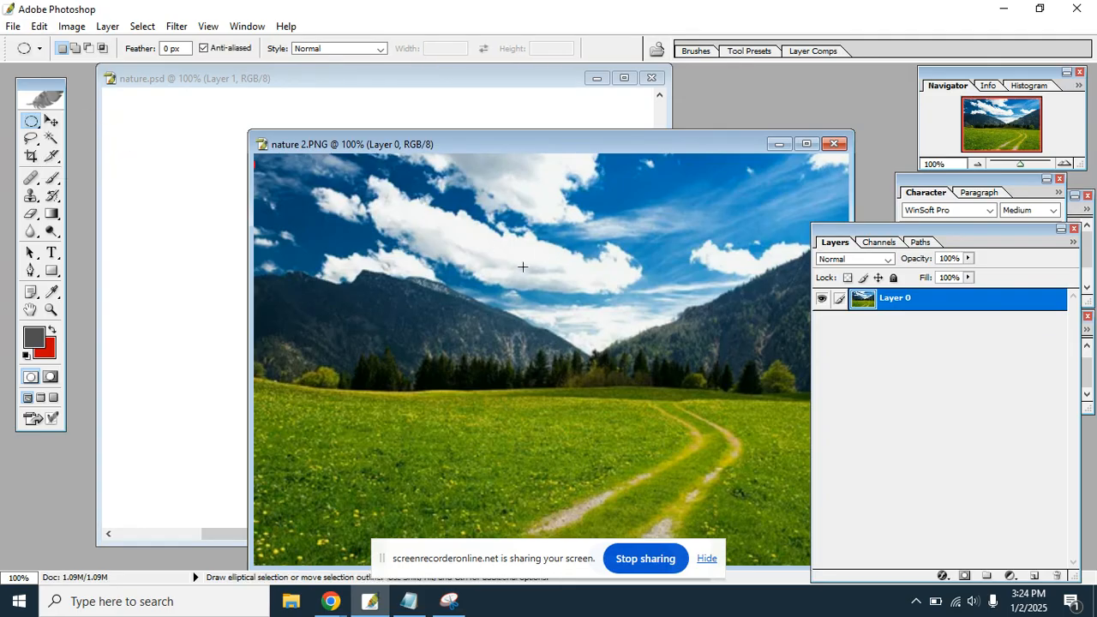
{"action": "key", "text": "shift"}
{"action": "key", "text": "alt+shift"}
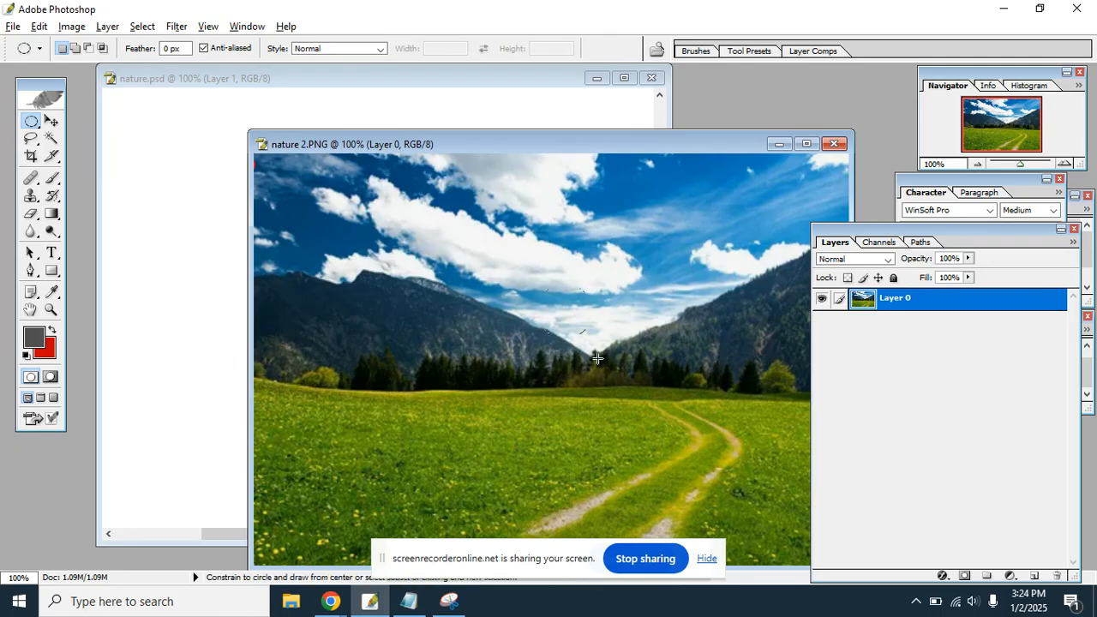
{"action": "left_click_drag", "start_coordinate": [686, 471], "coordinate": [680, 445]}
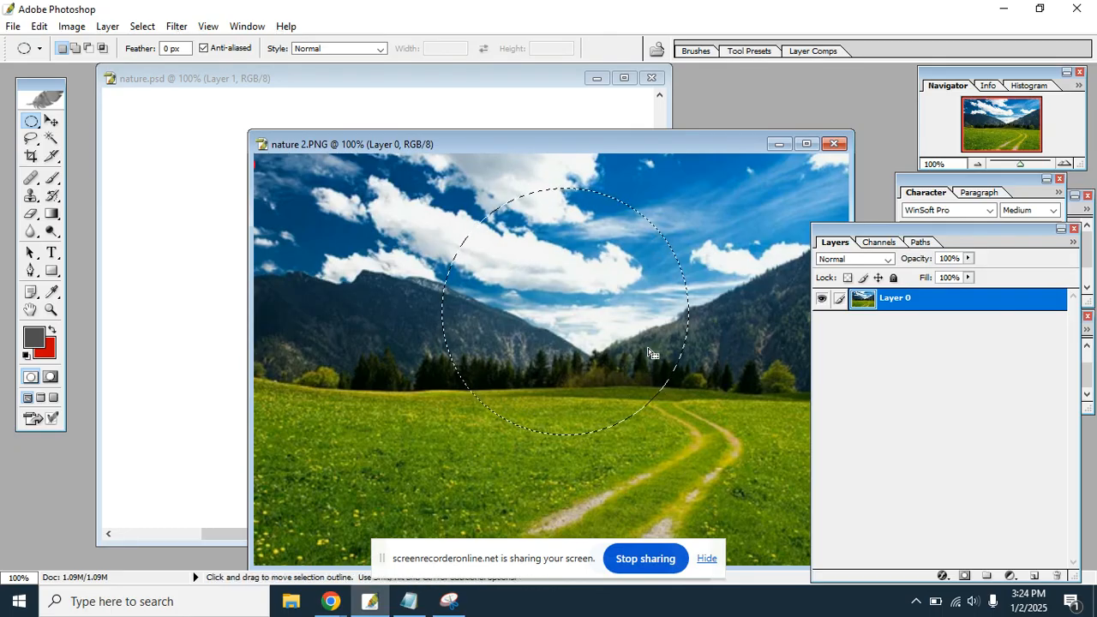
Copy the circular area of nature 2 and paste it into nature.psd as a new layer.
{"action": "left_click_drag", "start_coordinate": [647, 142], "coordinate": [555, 106]}
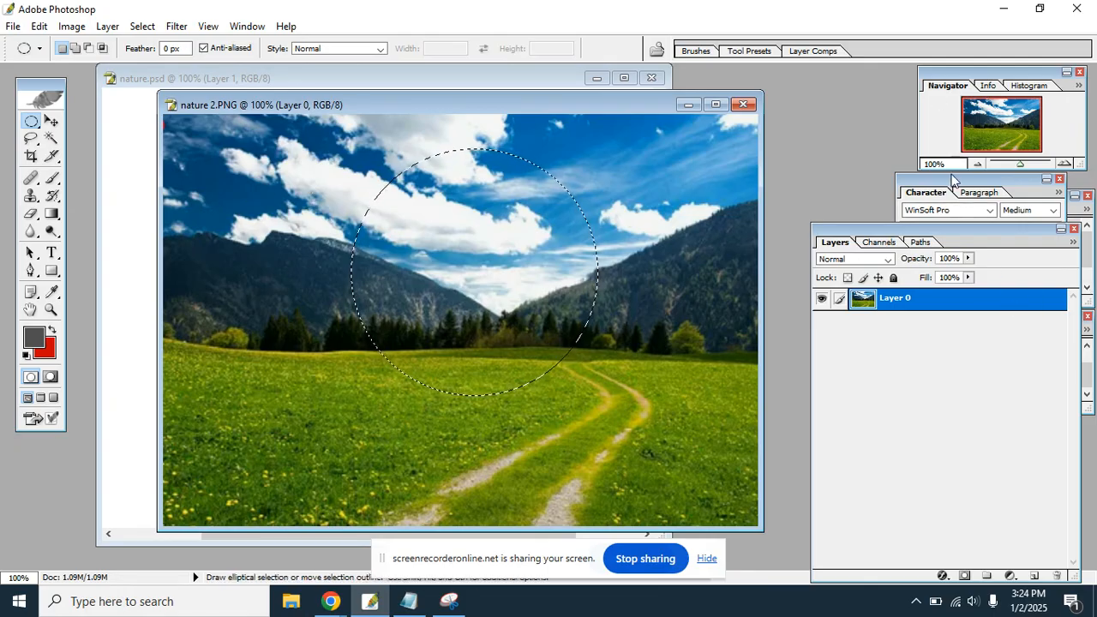
{"action": "left_click", "coordinate": [524, 77]}
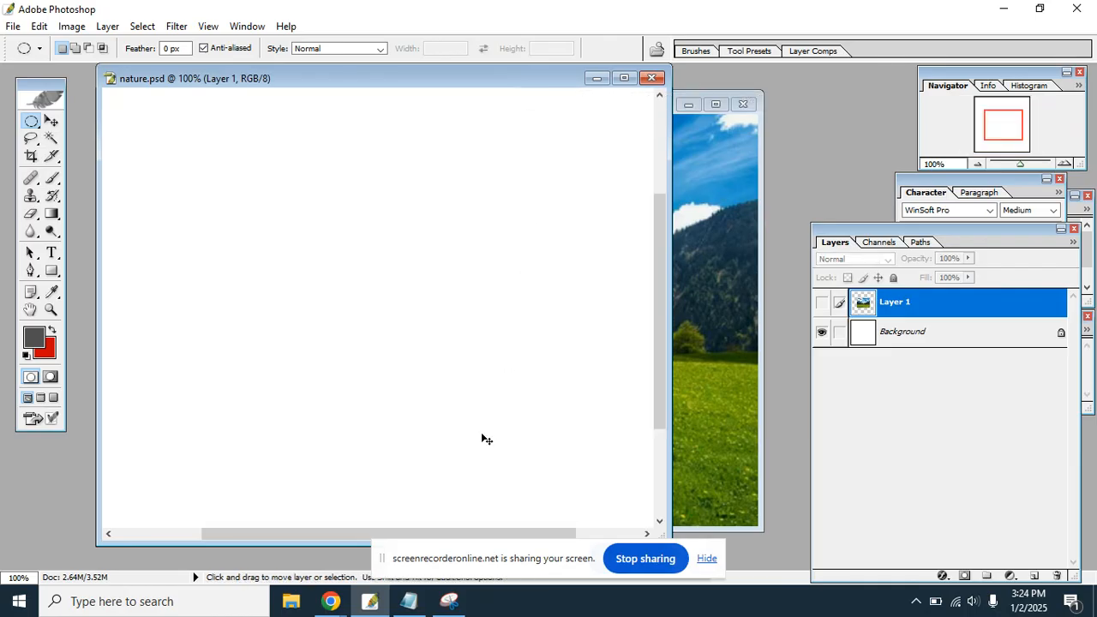
{"action": "key", "text": "ctrl+v"}
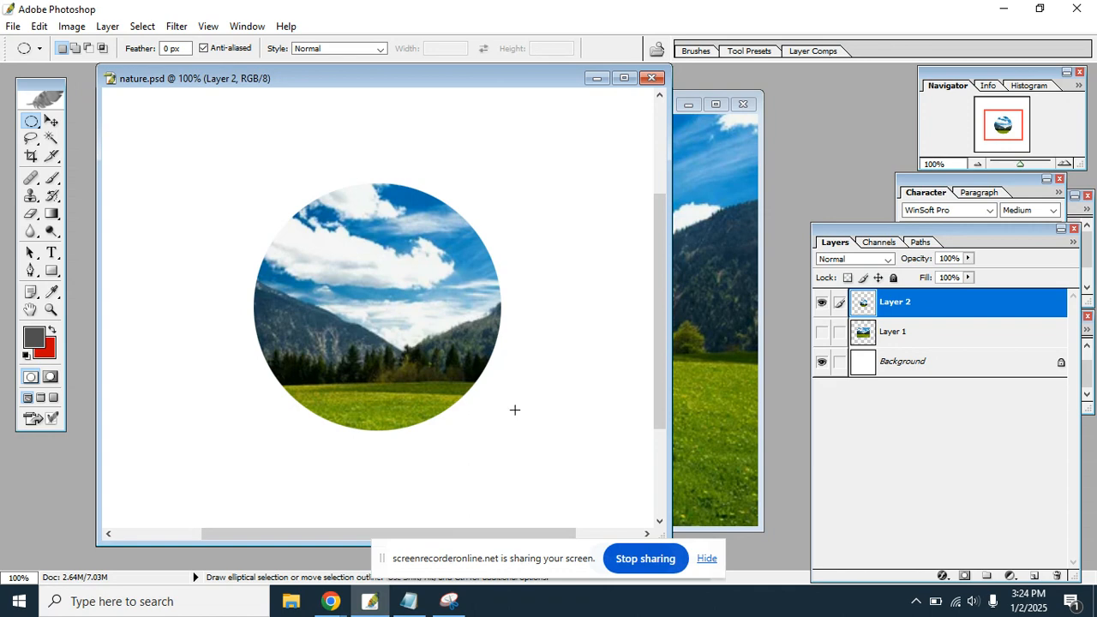
{"action": "left_click_drag", "start_coordinate": [395, 77], "coordinate": [416, 95]}
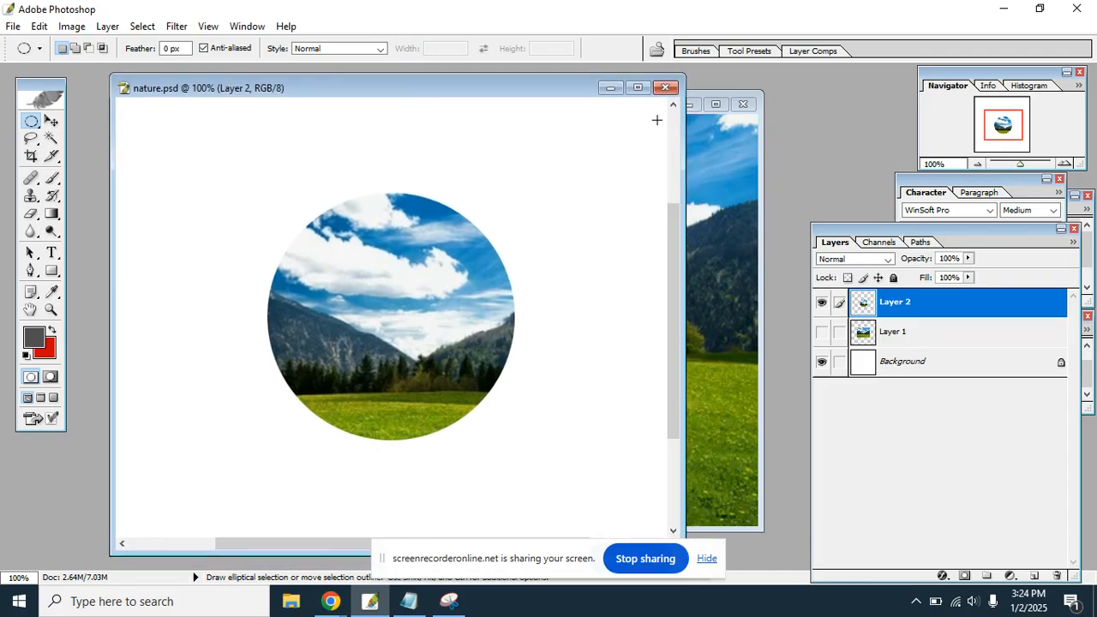
Try copying the circular area of nature 2 again and pasting it into nature.psd.
{"action": "left_click", "coordinate": [711, 159]}
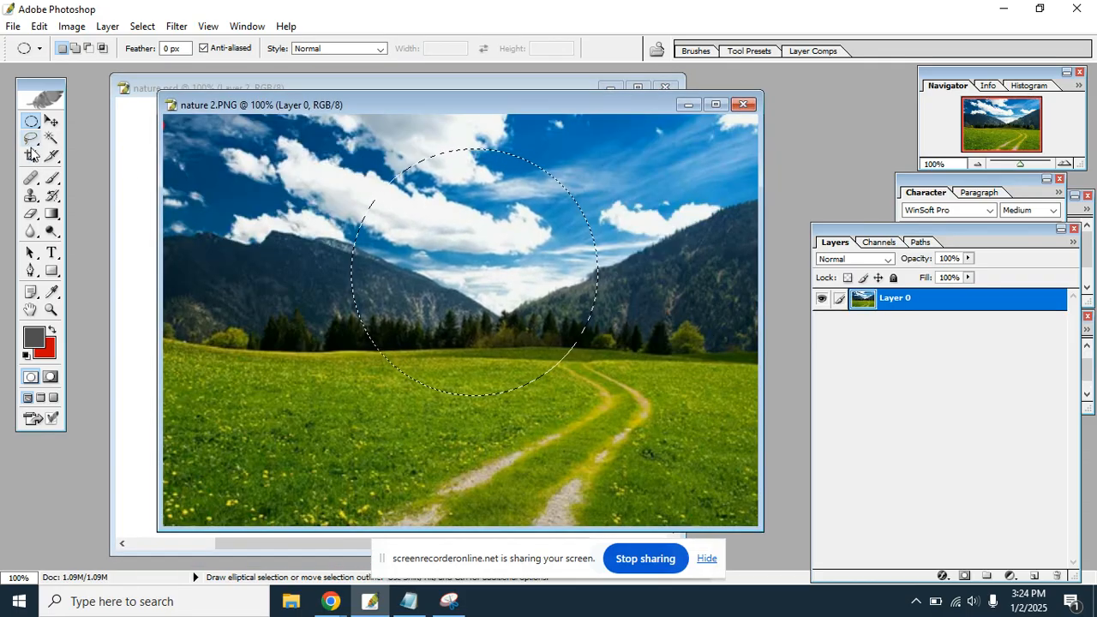
{"action": "key", "text": "ctrl+c"}
{"action": "left_click", "coordinate": [289, 84]}
{"action": "key", "text": "ctrl+v"}
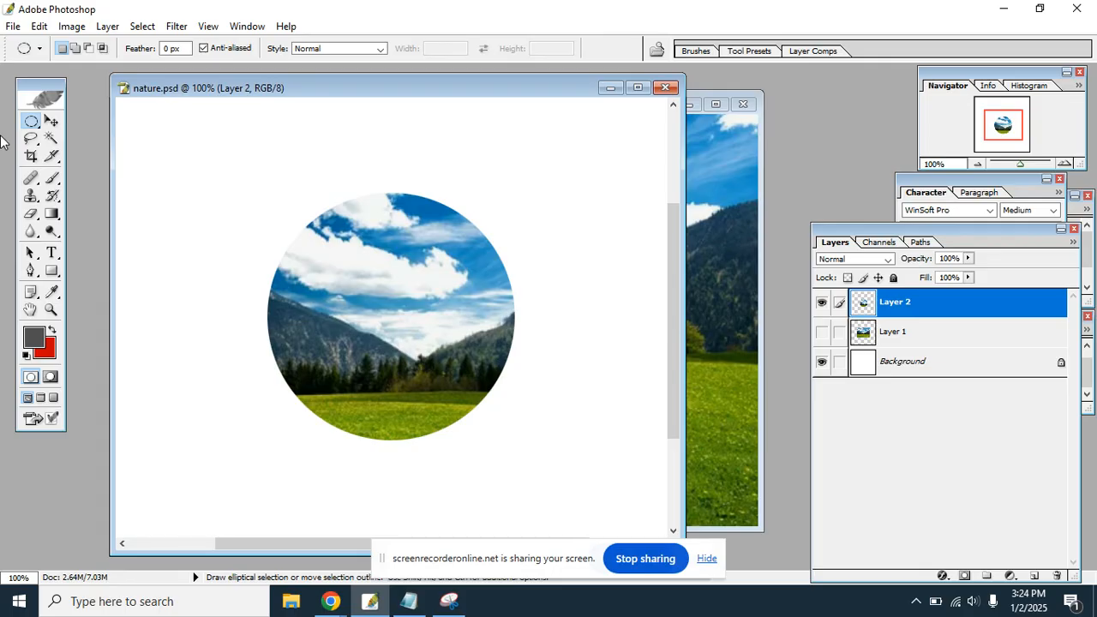
Scale the pasted circle to about 43.8% with Free Transform and place it near the upper-left corner of the visible canvas.
{"action": "left_click", "coordinate": [51, 122]}
{"action": "left_click_drag", "start_coordinate": [311, 258], "coordinate": [207, 191]}
{"action": "key", "text": "ctrl+t"}
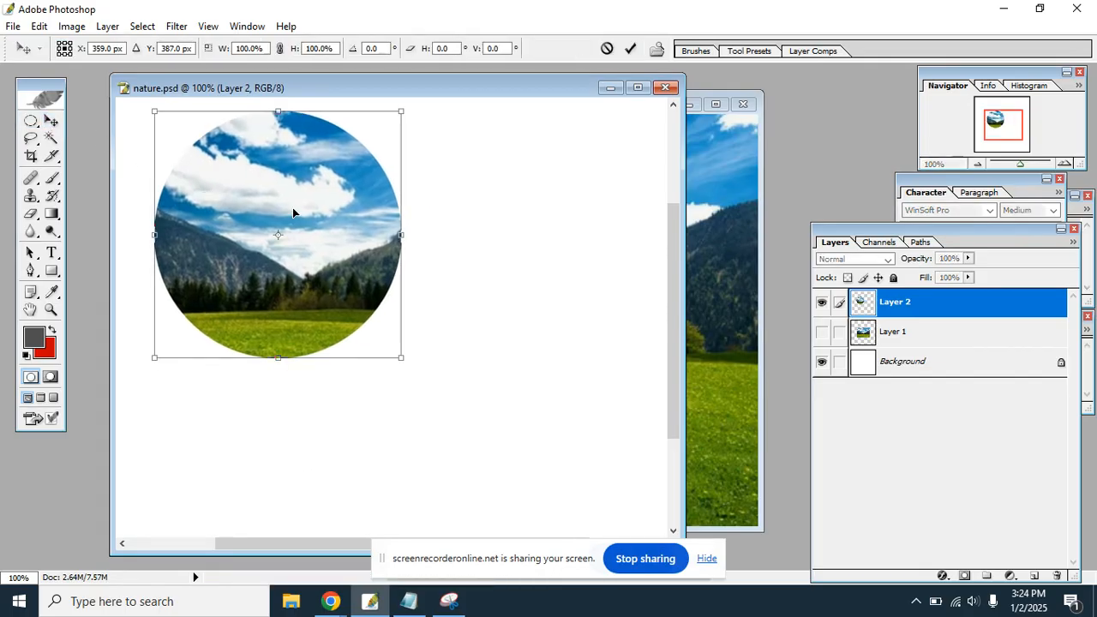
{"action": "left_click_drag", "start_coordinate": [404, 111], "coordinate": [325, 175]}
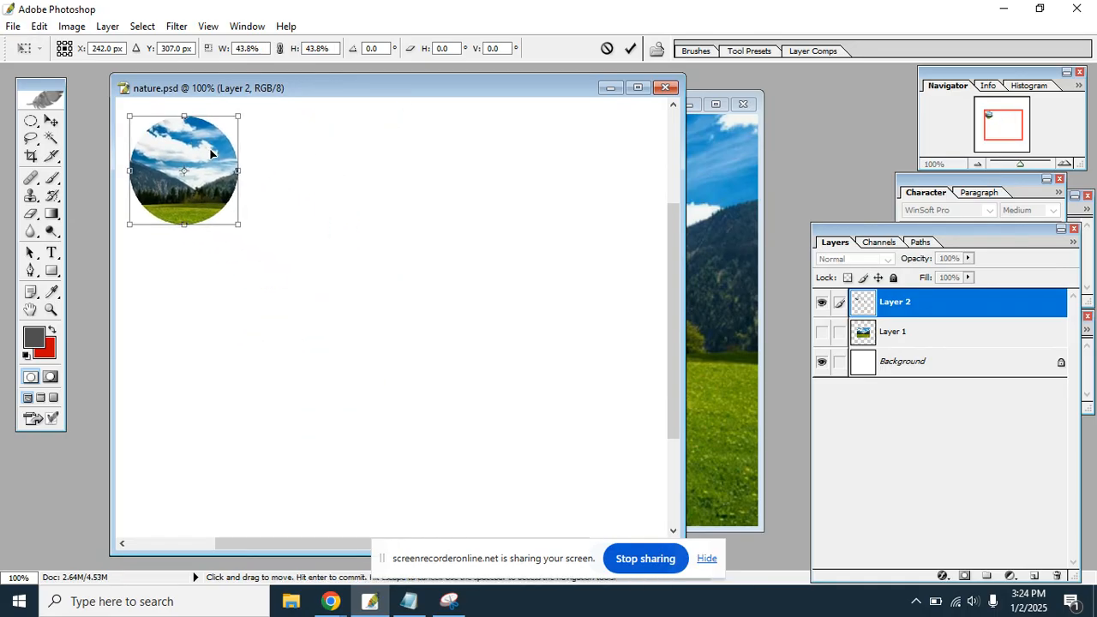
{"action": "key", "text": "Return"}
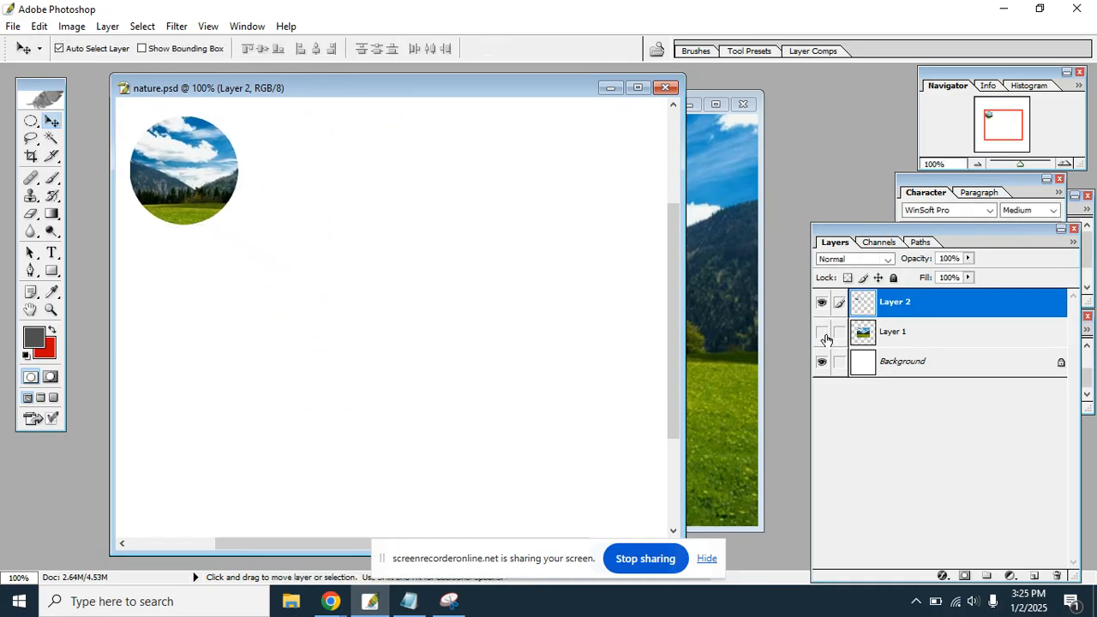
Show Layer 1, scale its meadow rectangle to about 38.1%, and place it just right of the circle.
{"action": "left_click", "coordinate": [821, 332]}
{"action": "left_click_drag", "start_coordinate": [420, 259], "coordinate": [453, 270]}
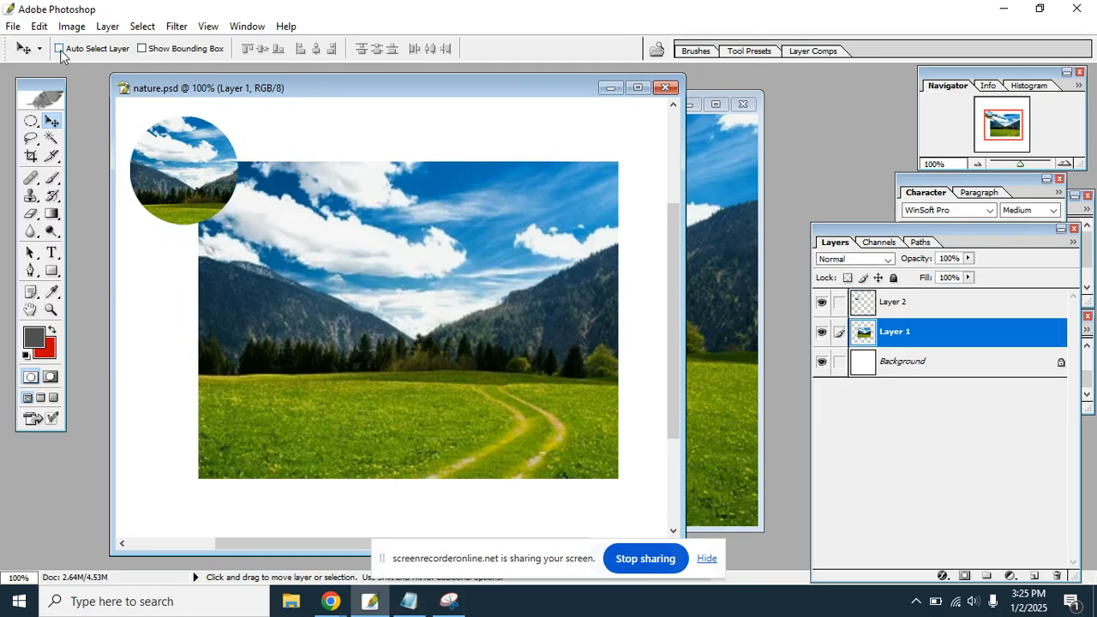
{"action": "mouse_move", "coordinate": [406, 282]}
{"action": "left_mouse_down"}
{"action": "mouse_move", "coordinate": [409, 297]}
{"action": "mouse_move", "coordinate": [403, 281]}
{"action": "left_mouse_up"}
{"action": "key", "text": "ctrl+t"}
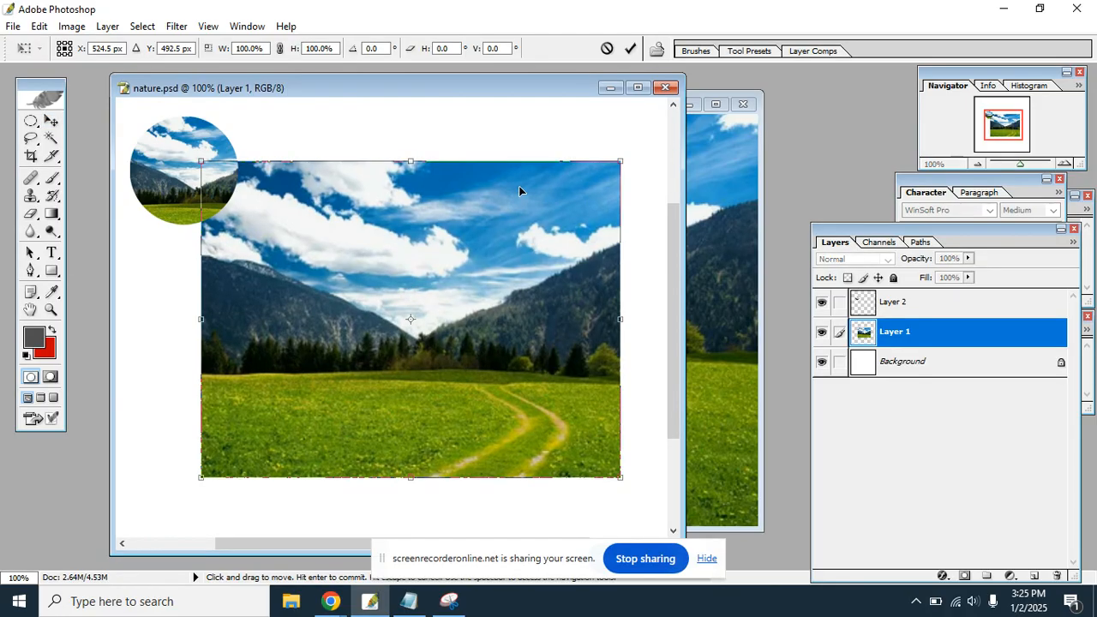
{"action": "left_click_drag", "start_coordinate": [623, 161], "coordinate": [477, 232]}
{"action": "left_click_drag", "start_coordinate": [454, 292], "coordinate": [389, 160]}
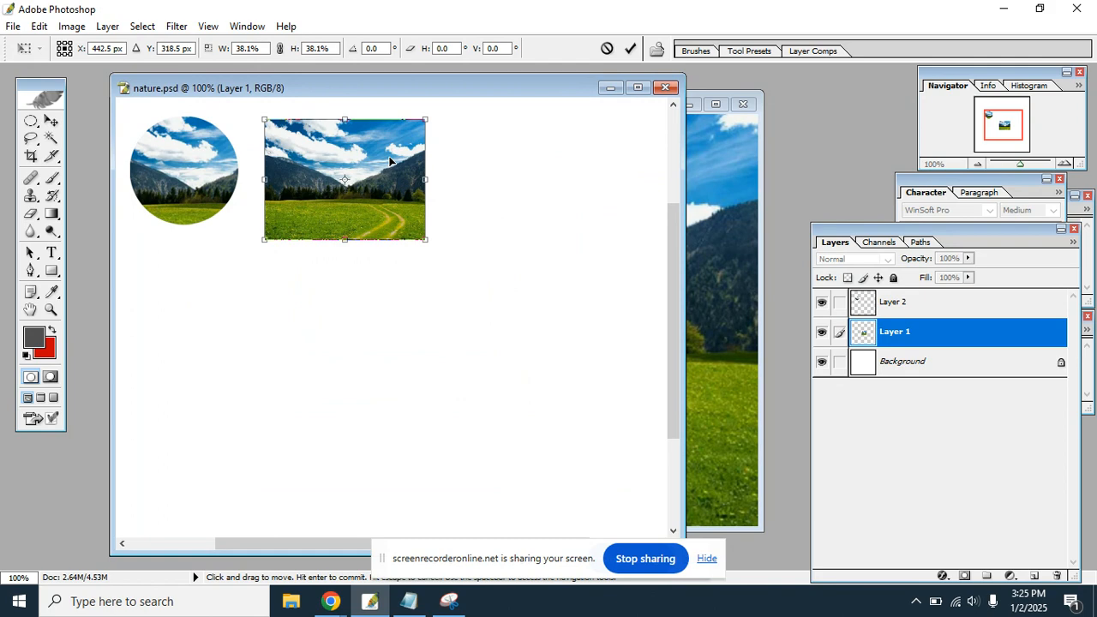
{"action": "key", "text": "Return"}
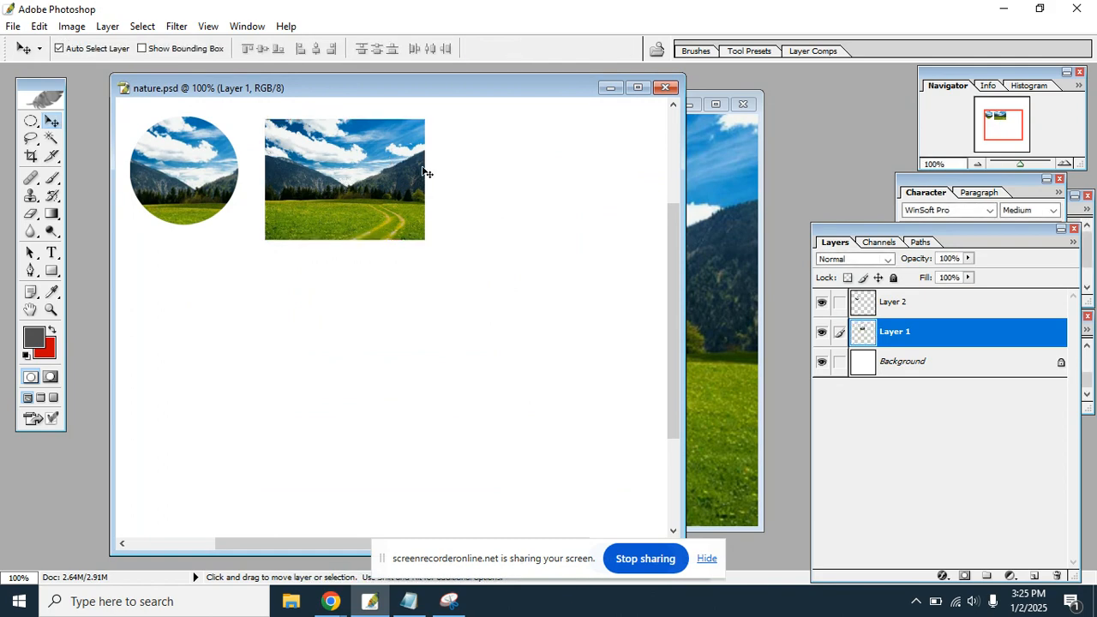
In nature 2, draw an M-shaped five-corner selection over the mountains and meadow with the Polygonal Lasso tool.
{"action": "left_click", "coordinate": [751, 144]}
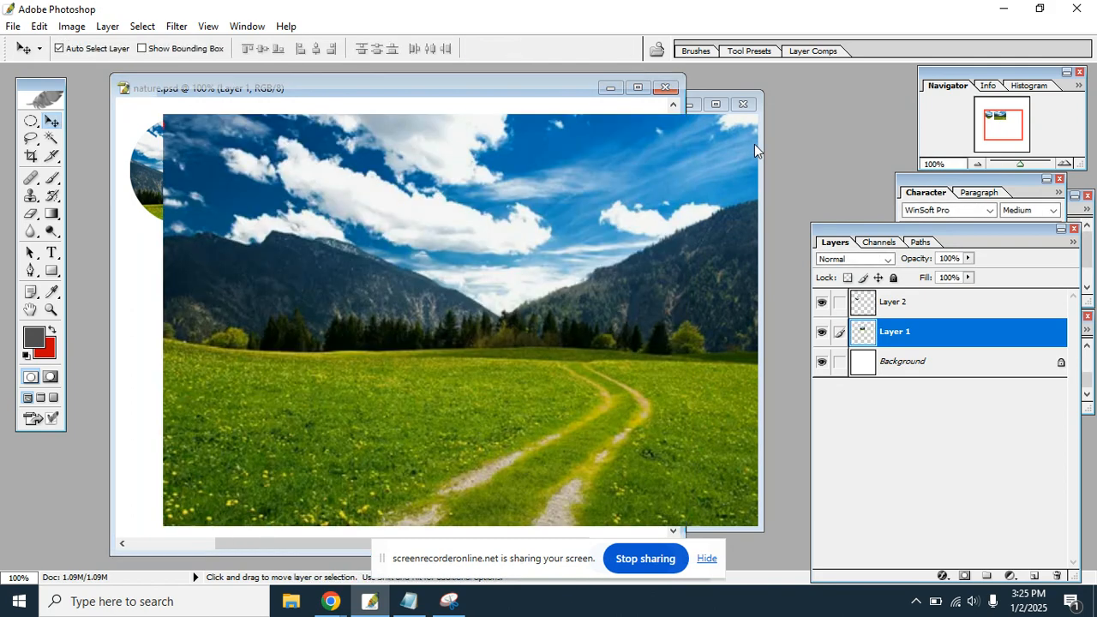
{"action": "left_click_drag", "start_coordinate": [278, 101], "coordinate": [286, 98]}
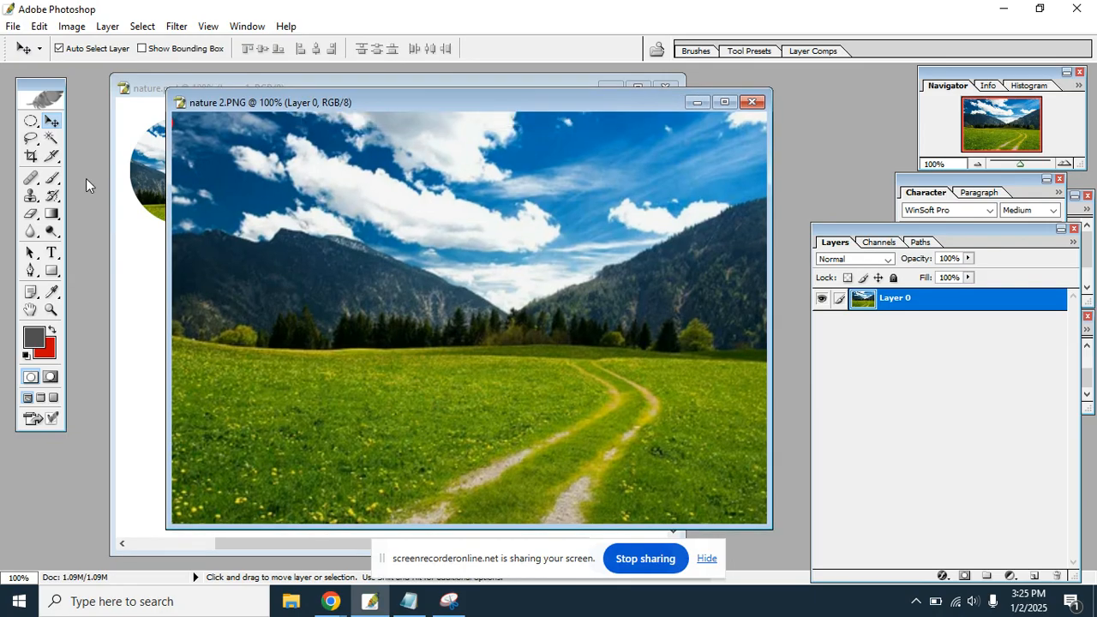
{"action": "left_click", "coordinate": [31, 140]}
{"action": "right_click", "coordinate": [32, 144]}
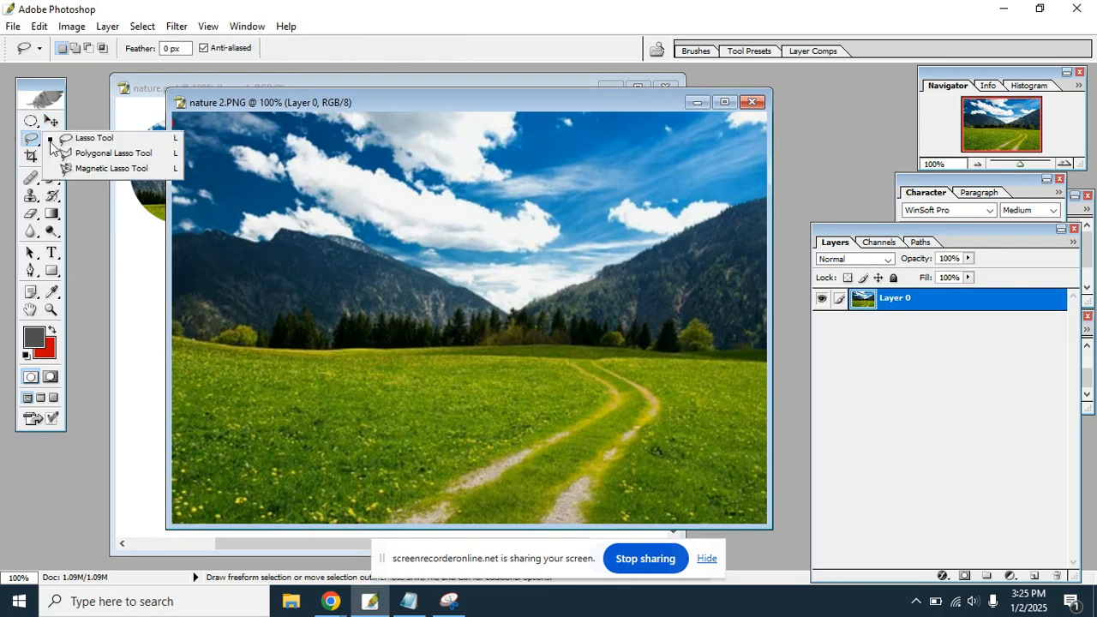
{"action": "left_click", "coordinate": [120, 154]}
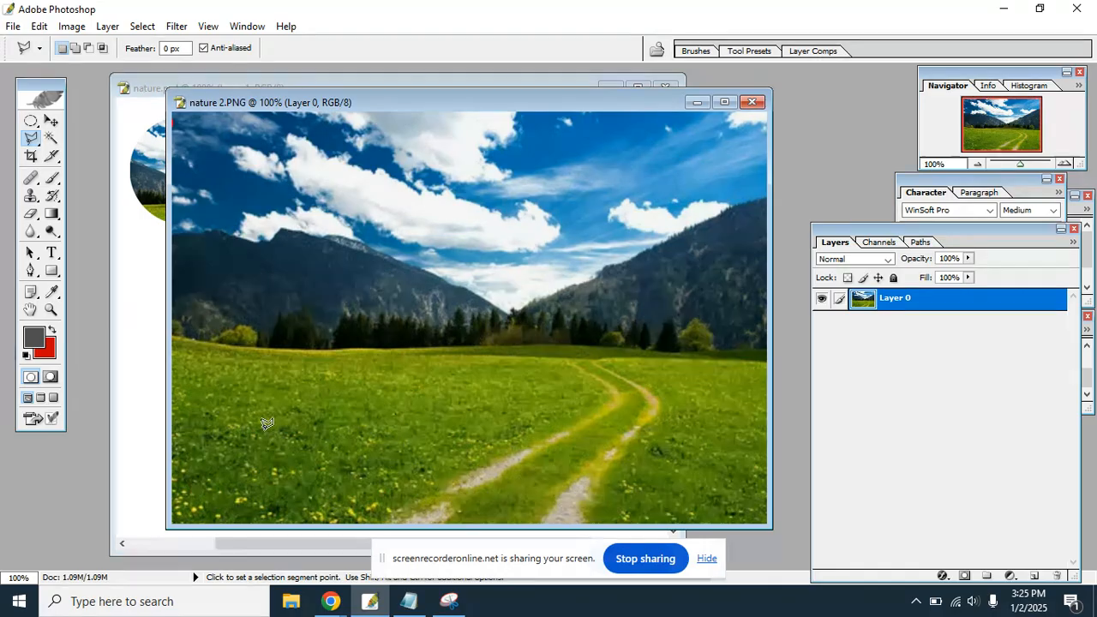
{"action": "left_click", "coordinate": [299, 412]}
{"action": "left_click", "coordinate": [388, 183]}
{"action": "left_click", "coordinate": [439, 325]}
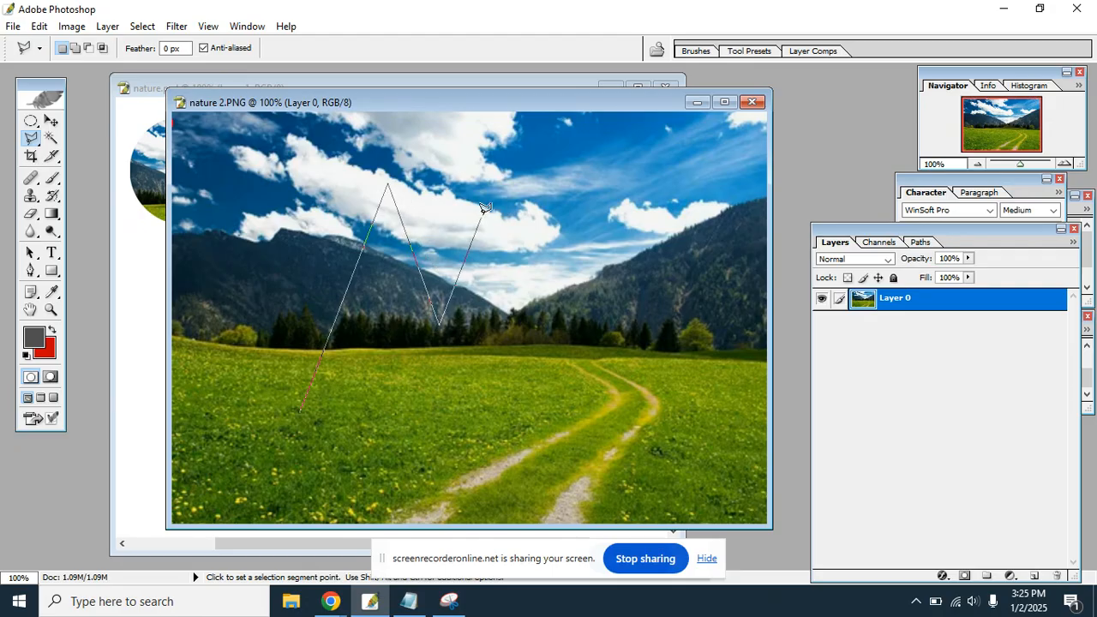
{"action": "left_click", "coordinate": [548, 178]}
{"action": "left_click", "coordinate": [301, 415]}
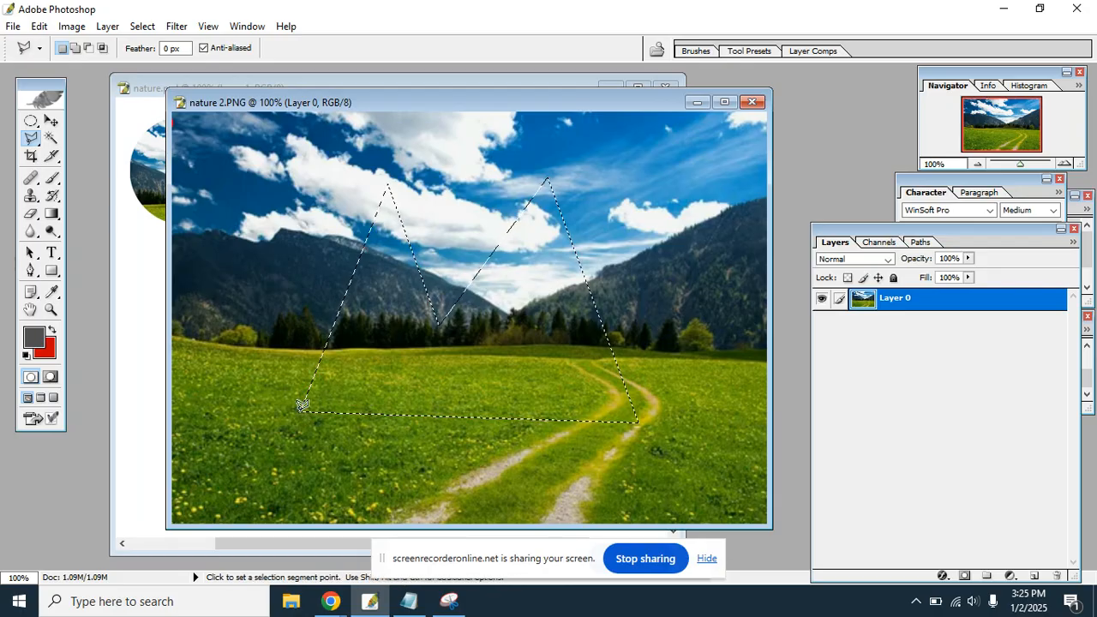
Copy the M-shaped area of nature 2 and paste it into nature.psd as a new layer.
{"action": "left_click", "coordinate": [34, 139]}
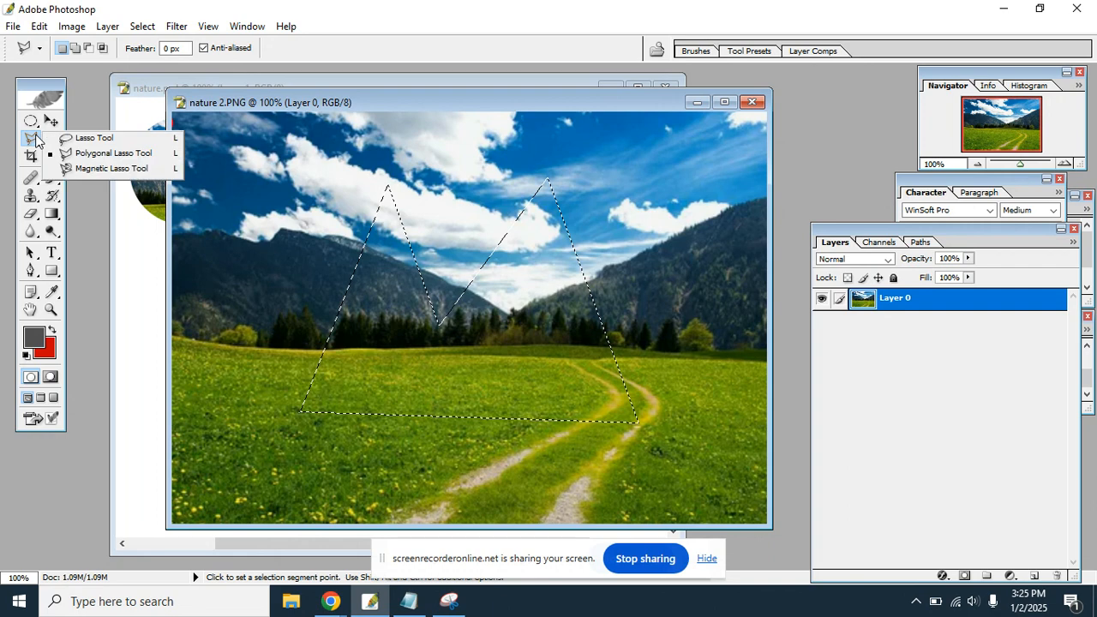
{"action": "left_click", "coordinate": [127, 158]}
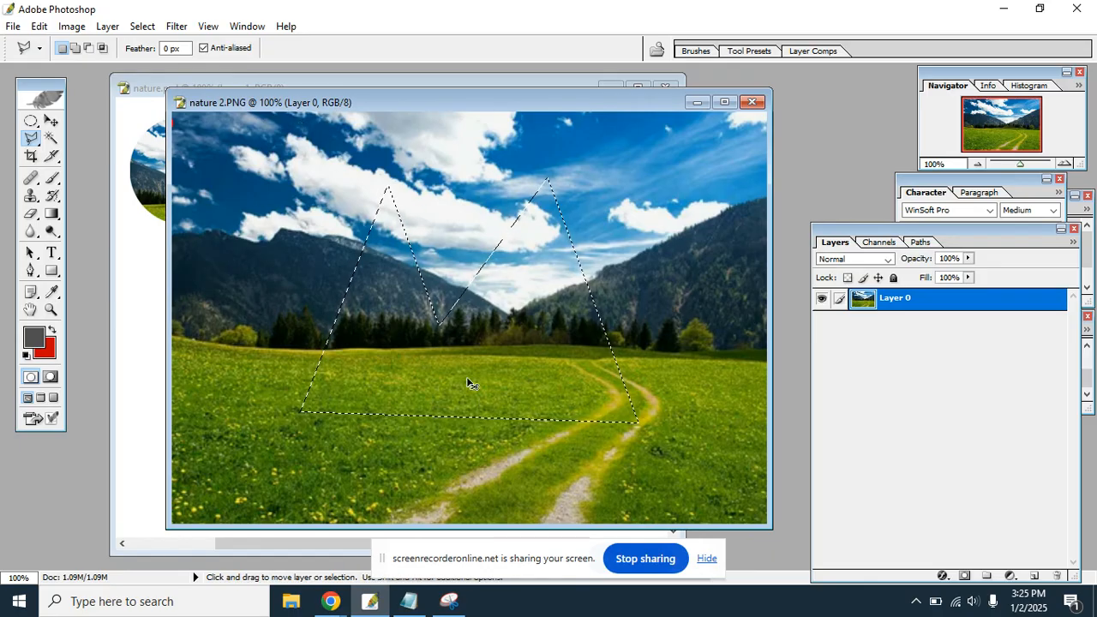
{"action": "key", "text": "ctrl+Tab"}
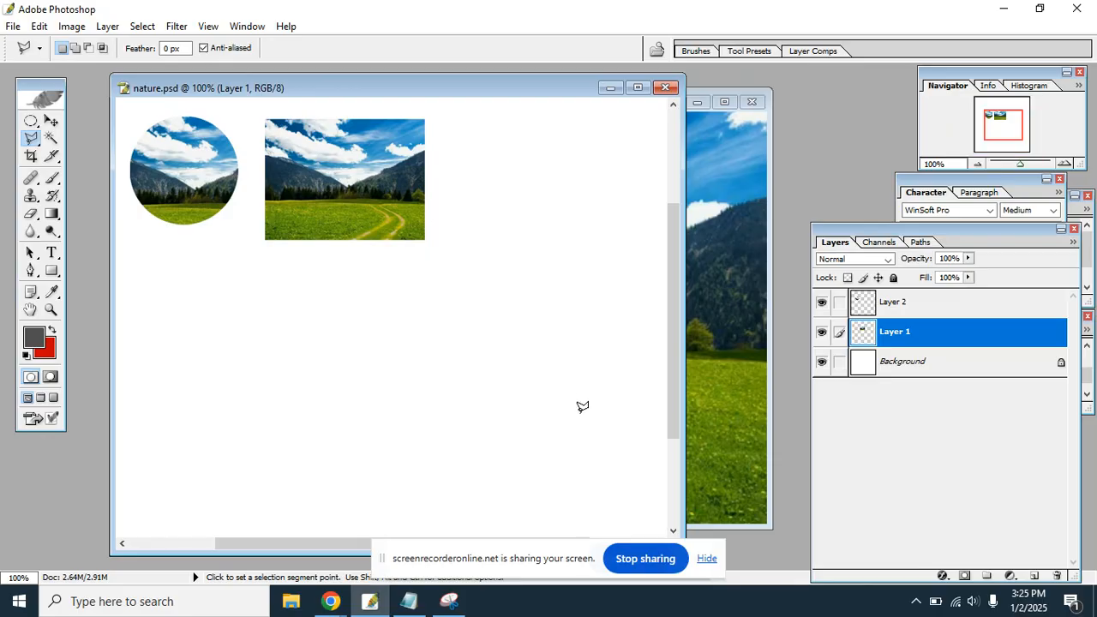
{"action": "key", "text": "ctrl+v"}
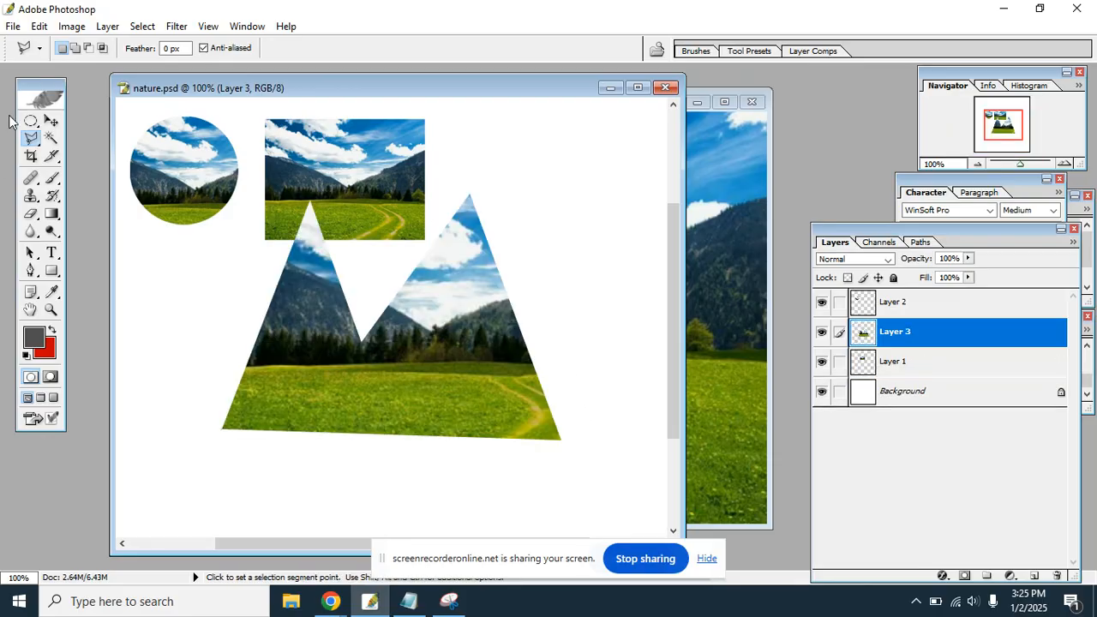
Scale the pasted M shape to about half size with Free Transform and place it beside the meadow rectangle, completing the upper row.
{"action": "left_click", "coordinate": [52, 121]}
{"action": "key", "text": "ctrl+t"}
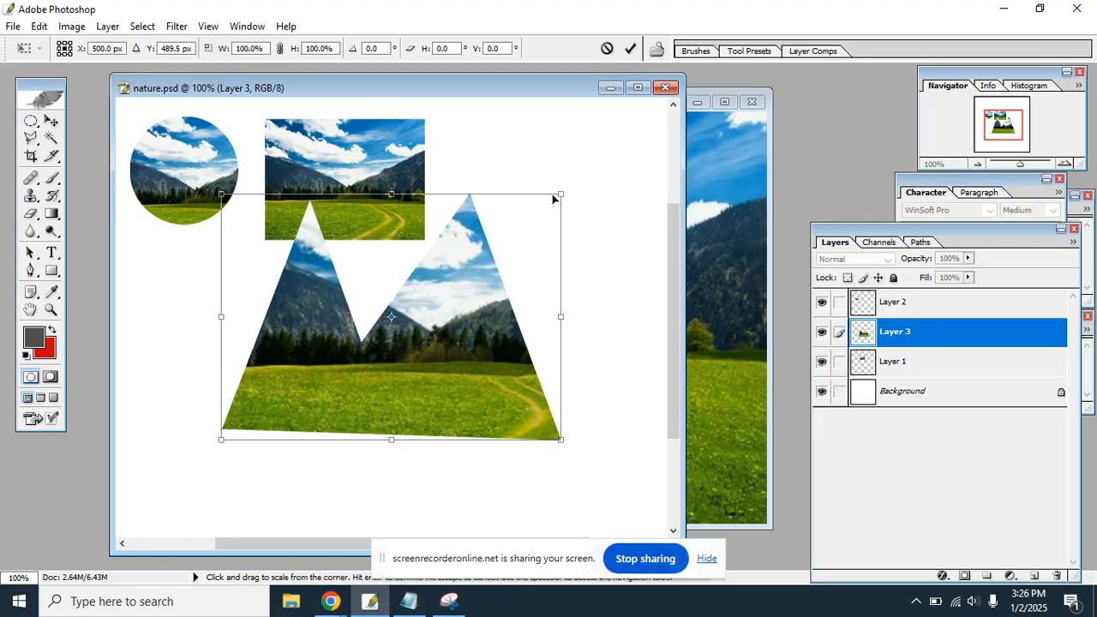
{"action": "left_click_drag", "start_coordinate": [558, 197], "coordinate": [472, 255]}
{"action": "left_click_drag", "start_coordinate": [443, 317], "coordinate": [586, 184]}
{"action": "key", "text": "Return"}
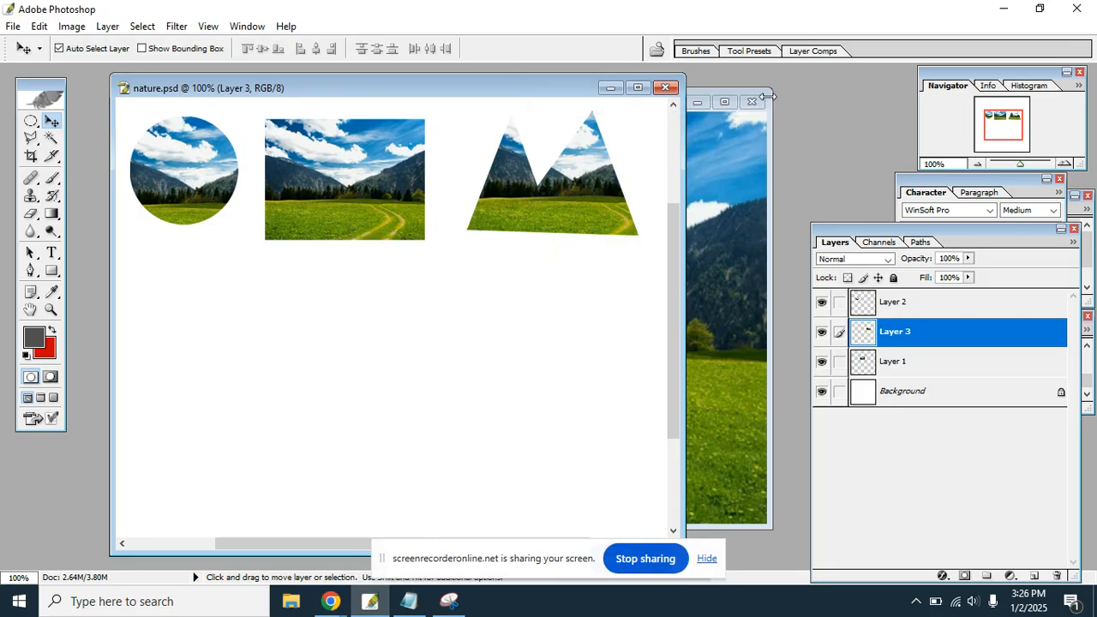
In nature 2, draw a freehand Lasso selection with an irregular wavy outline across the clouds, mountains and meadow.
{"action": "left_click", "coordinate": [741, 147]}
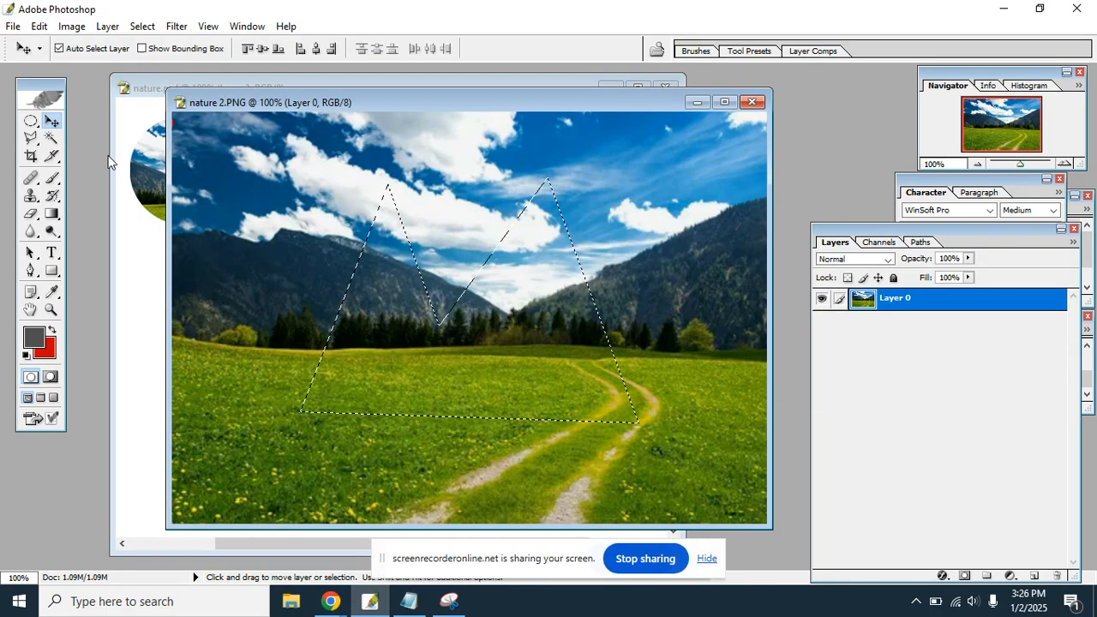
{"action": "left_click", "coordinate": [32, 145]}
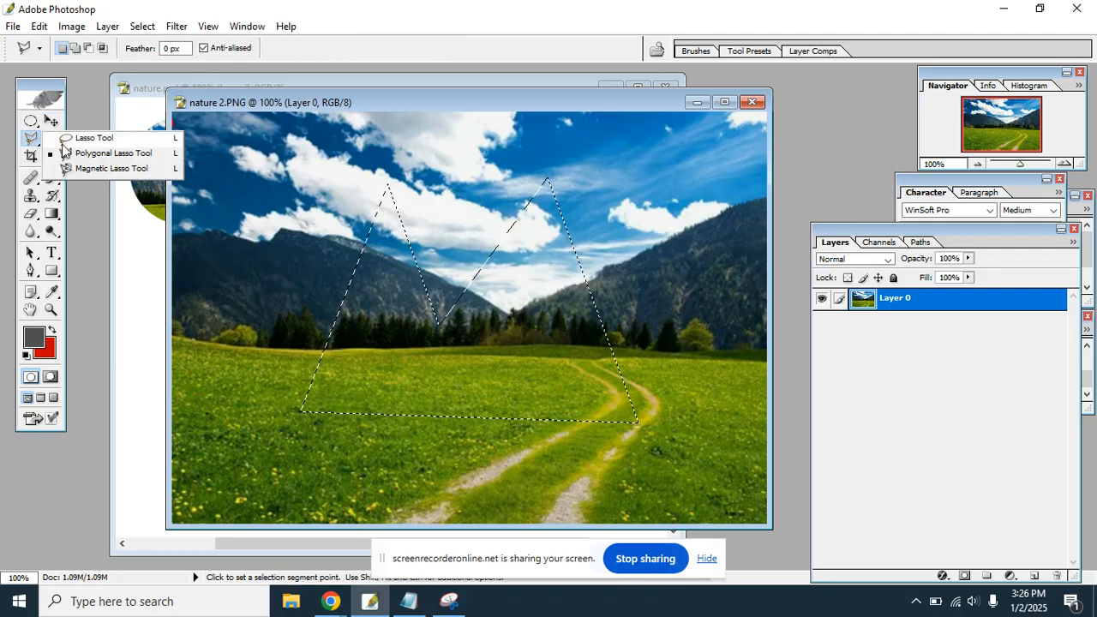
{"action": "left_click", "coordinate": [87, 142]}
{"action": "mouse_move", "coordinate": [253, 257]}
{"action": "left_mouse_down"}
{"action": "mouse_move", "coordinate": [291, 205]}
{"action": "mouse_move", "coordinate": [433, 188]}
{"action": "mouse_move", "coordinate": [572, 350]}
{"action": "mouse_move", "coordinate": [205, 261]}
{"action": "left_mouse_up"}
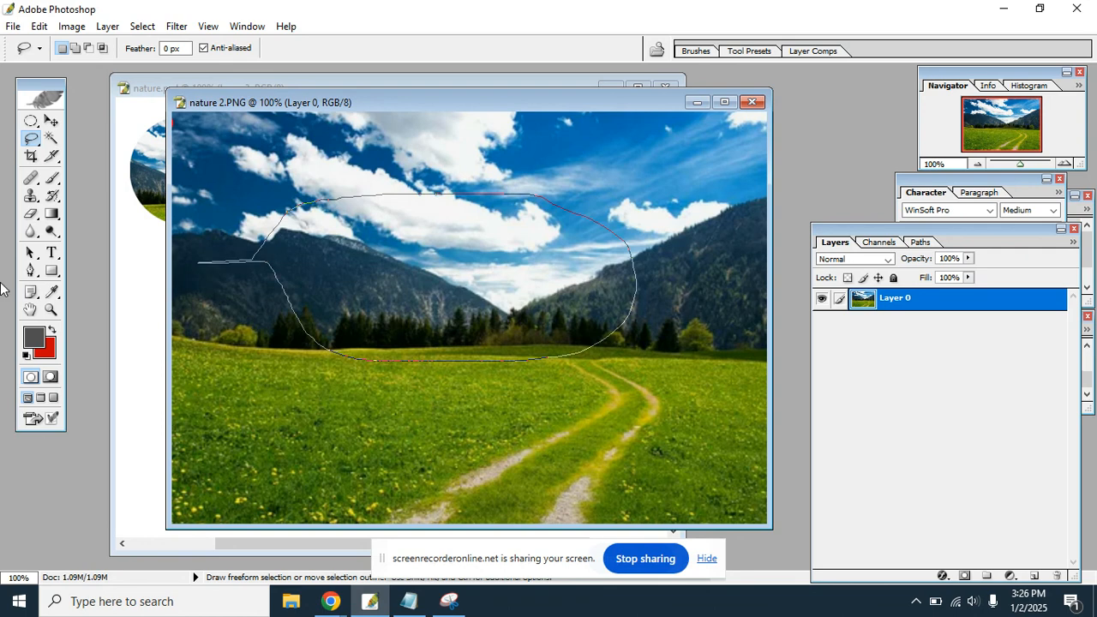
{"action": "mouse_move", "coordinate": [403, 163]}
{"action": "left_mouse_down"}
{"action": "mouse_move", "coordinate": [581, 202]}
{"action": "mouse_move", "coordinate": [423, 299]}
{"action": "mouse_move", "coordinate": [428, 162]}
{"action": "left_mouse_up"}
{"action": "mouse_move", "coordinate": [583, 375]}
{"action": "left_mouse_down"}
{"action": "mouse_move", "coordinate": [336, 251]}
{"action": "mouse_move", "coordinate": [617, 263]}
{"action": "left_mouse_up"}
{"action": "left_click_drag", "start_coordinate": [580, 373], "coordinate": [582, 375]}
{"action": "left_click", "coordinate": [319, 228]}
{"action": "mouse_move", "coordinate": [310, 236]}
{"action": "left_mouse_down"}
{"action": "mouse_move", "coordinate": [487, 200]}
{"action": "mouse_move", "coordinate": [500, 243]}
{"action": "left_mouse_up"}
{"action": "mouse_move", "coordinate": [569, 263]}
{"action": "left_mouse_down"}
{"action": "mouse_move", "coordinate": [622, 298]}
{"action": "mouse_move", "coordinate": [574, 337]}
{"action": "mouse_move", "coordinate": [658, 361]}
{"action": "mouse_move", "coordinate": [609, 391]}
{"action": "left_mouse_up"}
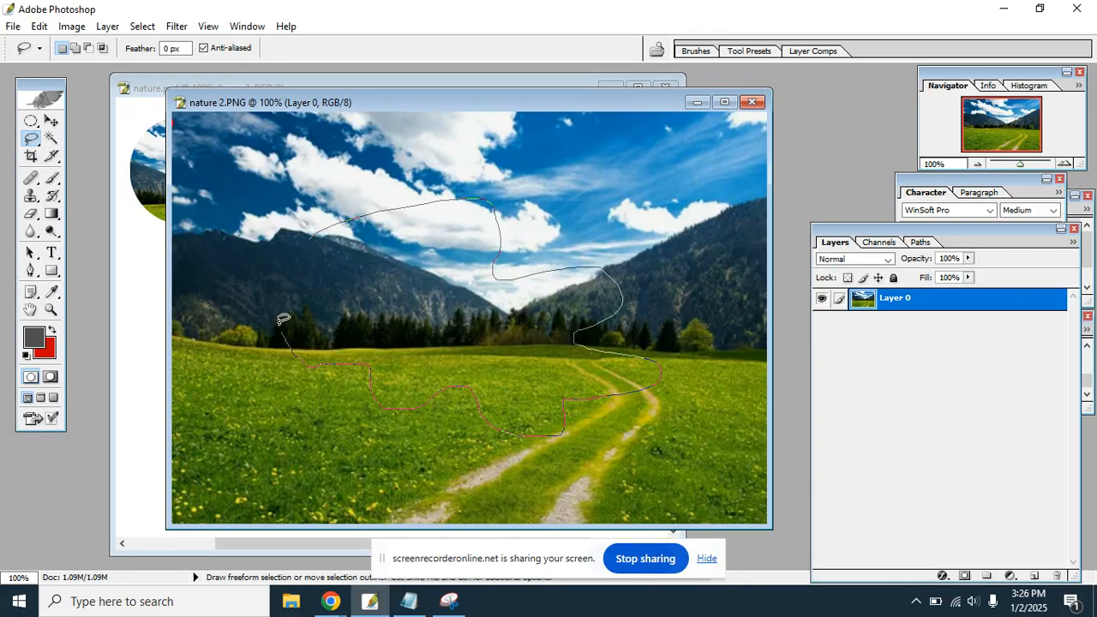
{"action": "left_click_drag", "start_coordinate": [312, 237], "coordinate": [313, 237]}
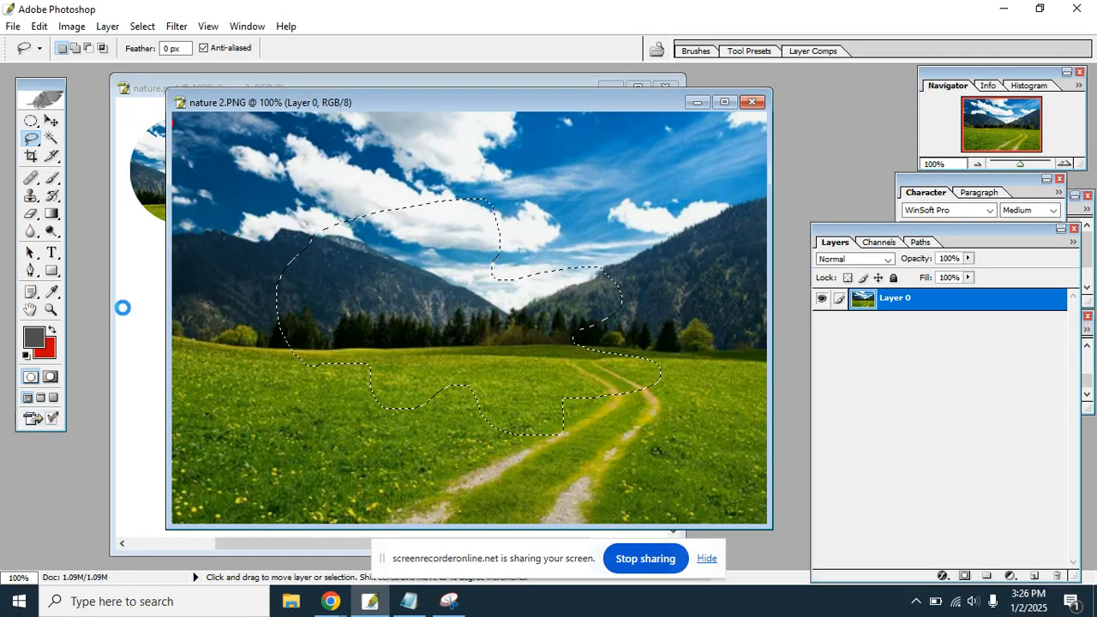
Copy the wavy freehand area into nature.psd as a new layer and move it below the upper row of shapes.
{"action": "left_click", "coordinate": [147, 88]}
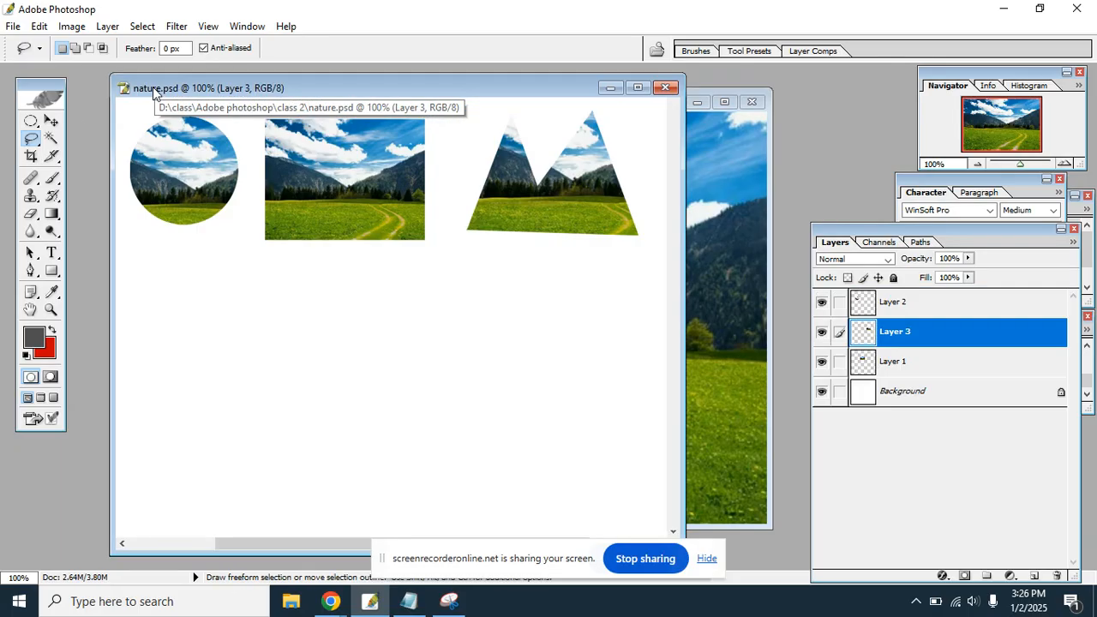
{"action": "key", "text": "ctrl+v"}
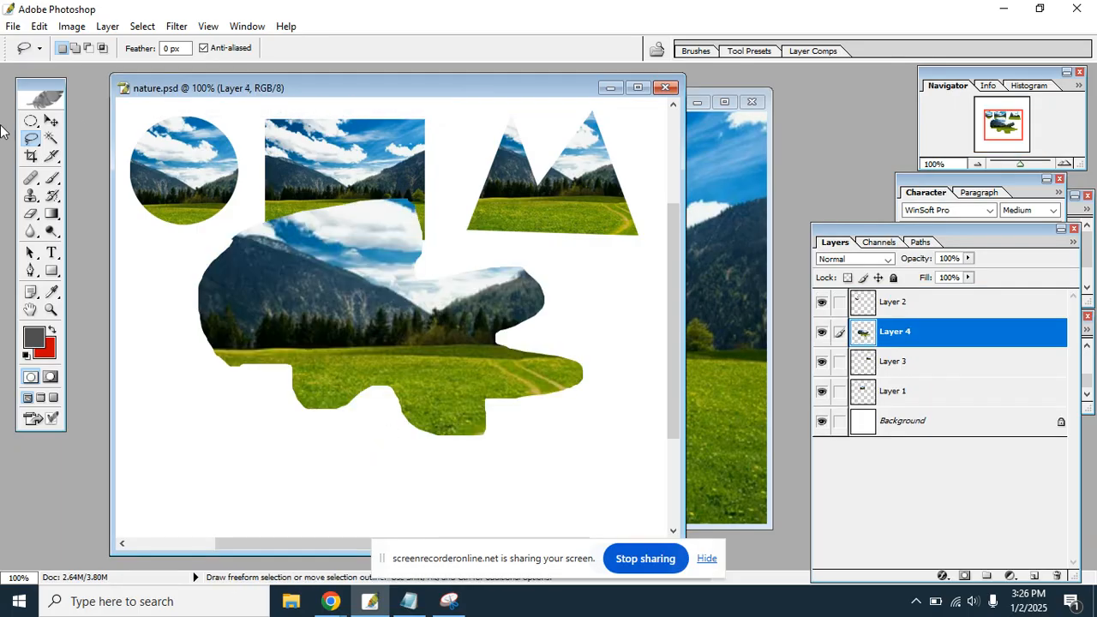
{"action": "left_click", "coordinate": [51, 120]}
{"action": "left_click_drag", "start_coordinate": [380, 325], "coordinate": [326, 364]}
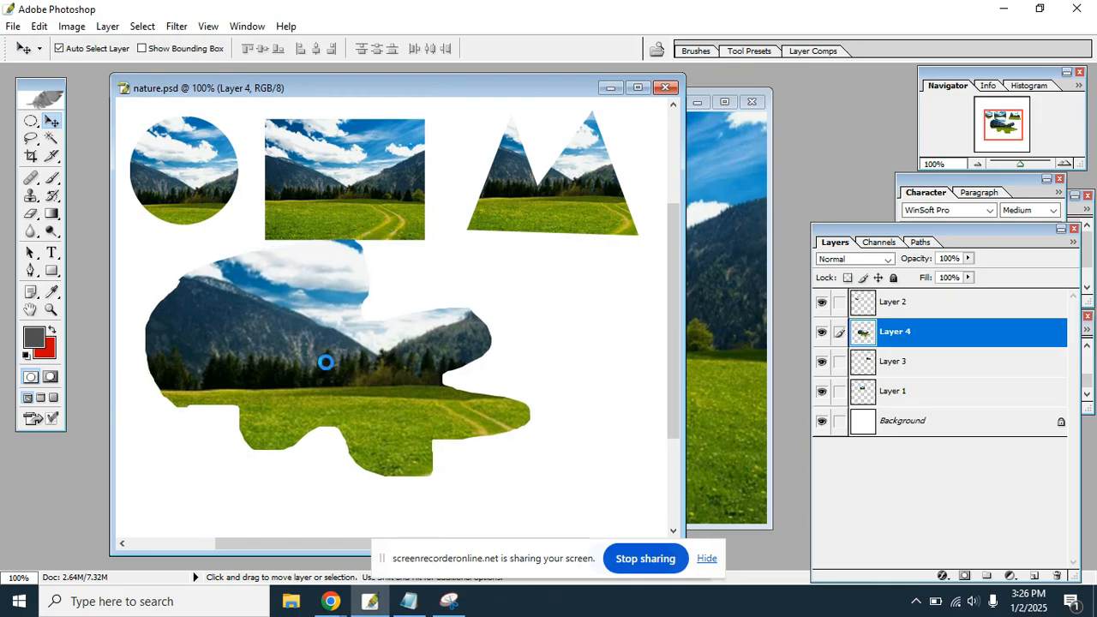
Scale the freehand shape to about 61.2% with Free Transform and place it beneath the circle and rectangle.
{"action": "key", "text": "ctrl+t"}
{"action": "left_click_drag", "start_coordinate": [531, 239], "coordinate": [453, 283]}
{"action": "left_click_drag", "start_coordinate": [284, 336], "coordinate": [221, 323]}
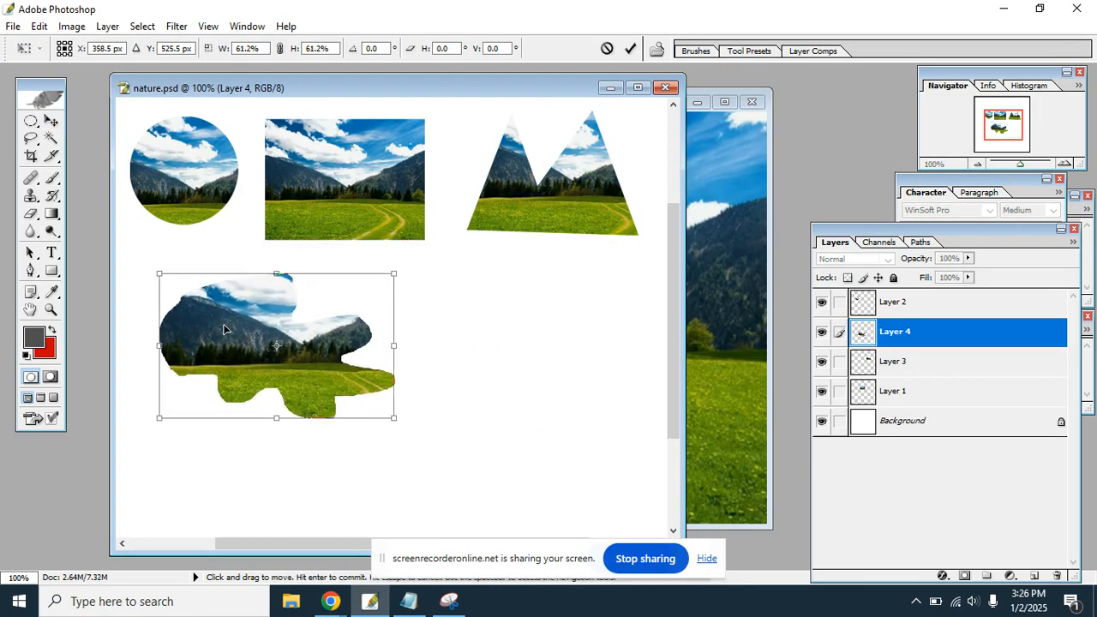
{"action": "key", "text": "Return"}
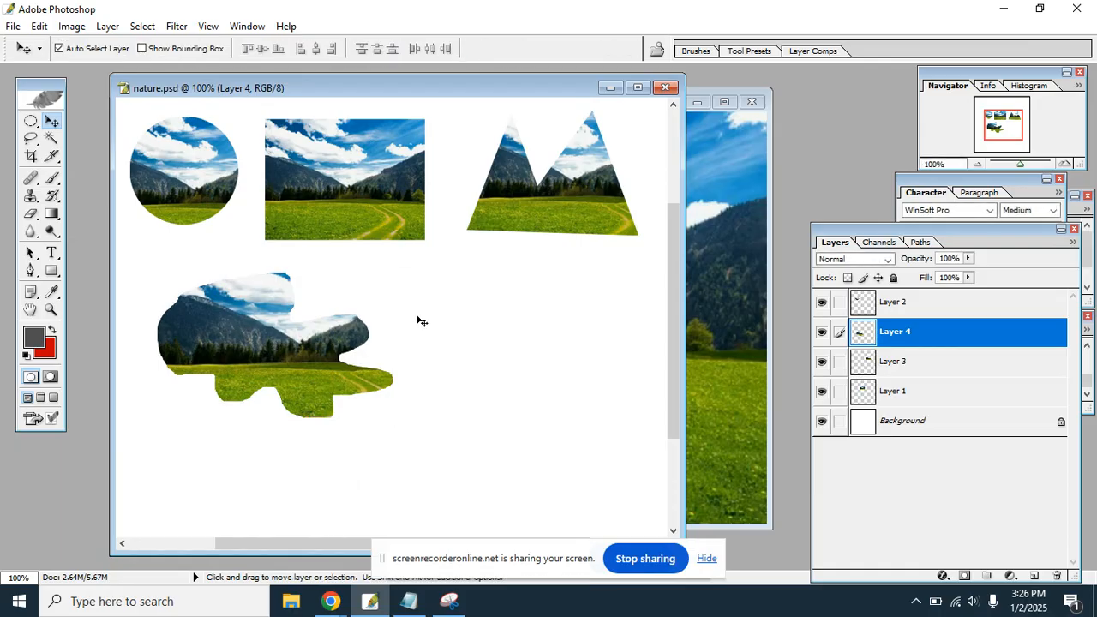
Clear the old selection in nature 2 and trace the mountain ridges and meadow, excluding the sky, with the Magnetic Lasso tool.
{"action": "left_click", "coordinate": [30, 138]}
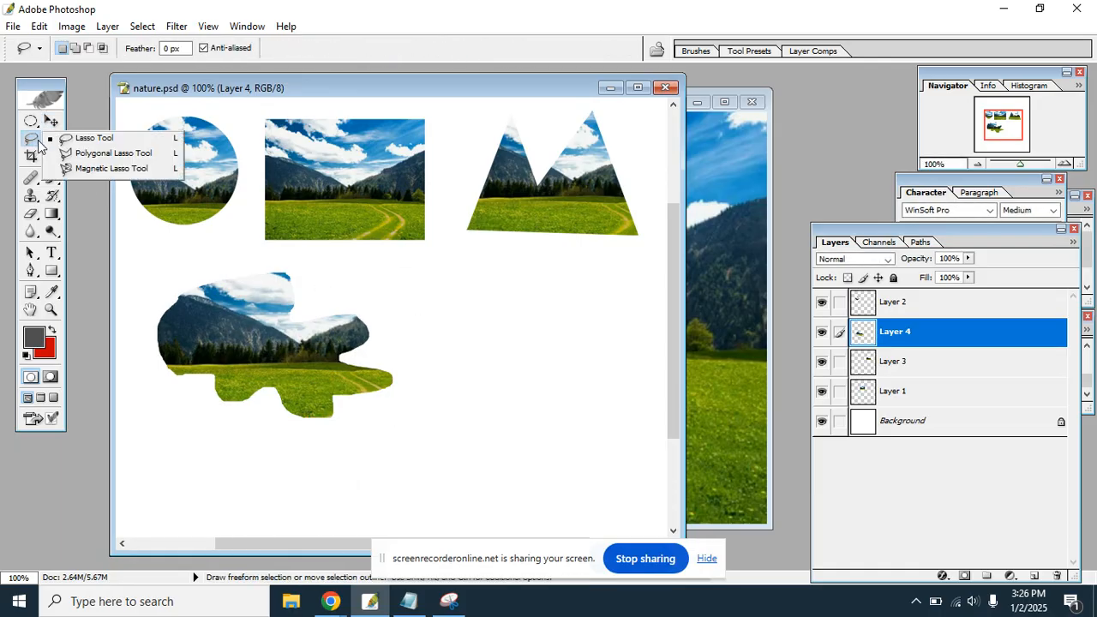
{"action": "left_click", "coordinate": [137, 170]}
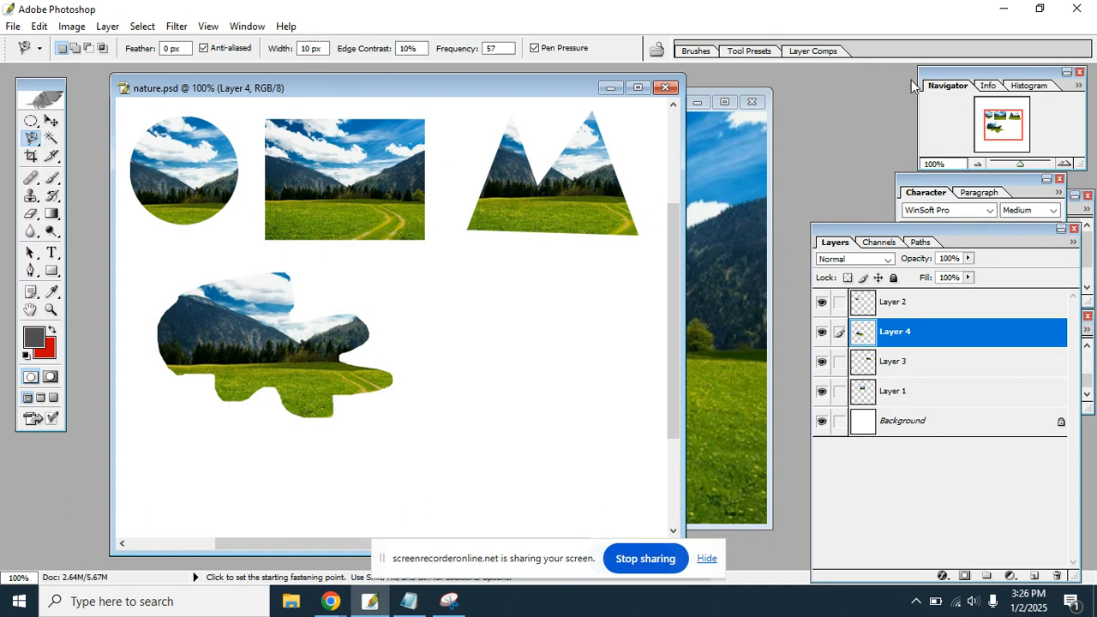
{"action": "left_click", "coordinate": [744, 151]}
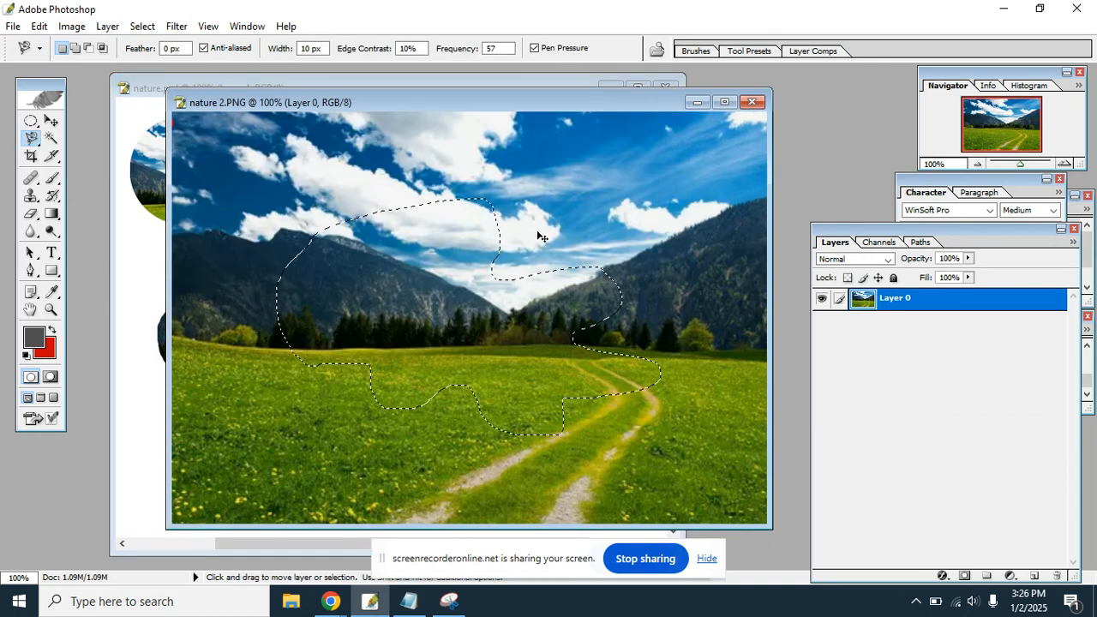
{"action": "key", "text": "ctrl+d"}
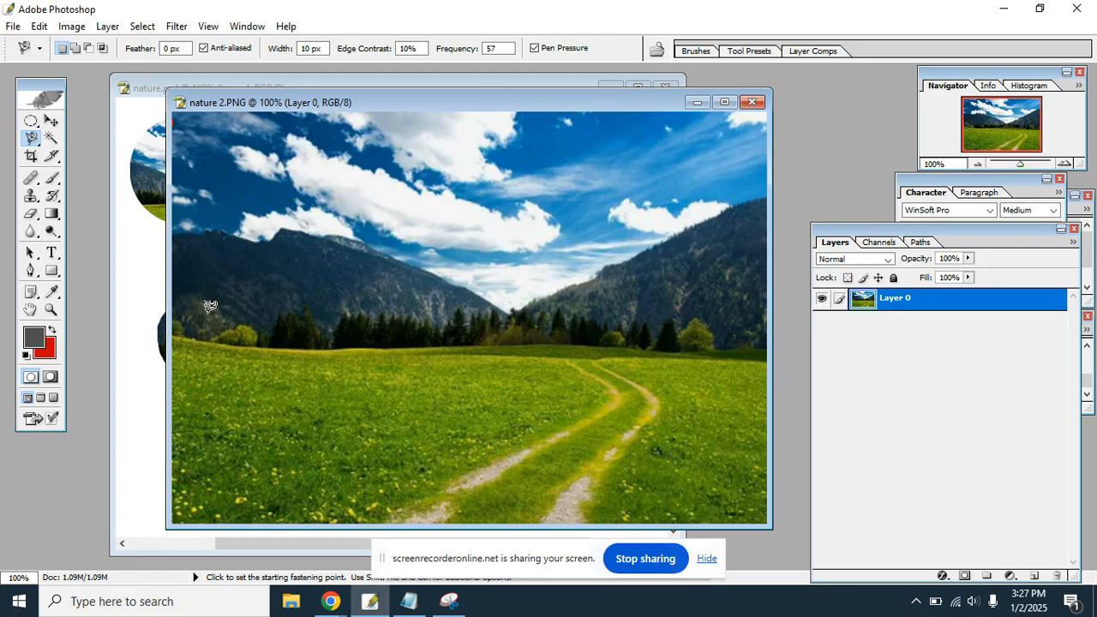
{"action": "left_click", "coordinate": [176, 513]}
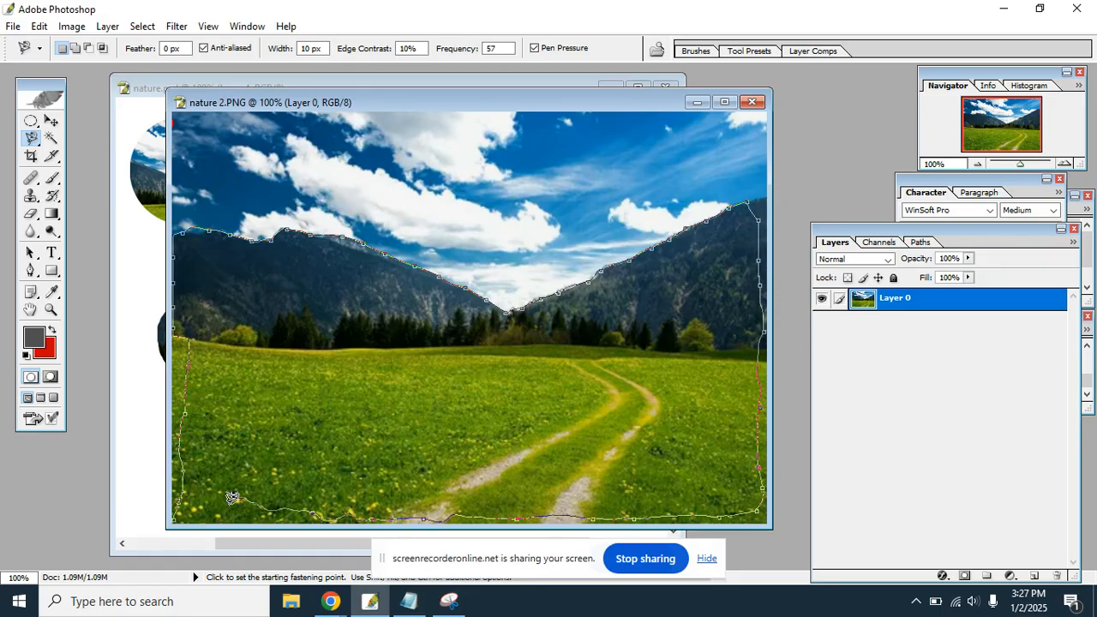
{"action": "left_click", "coordinate": [177, 515]}
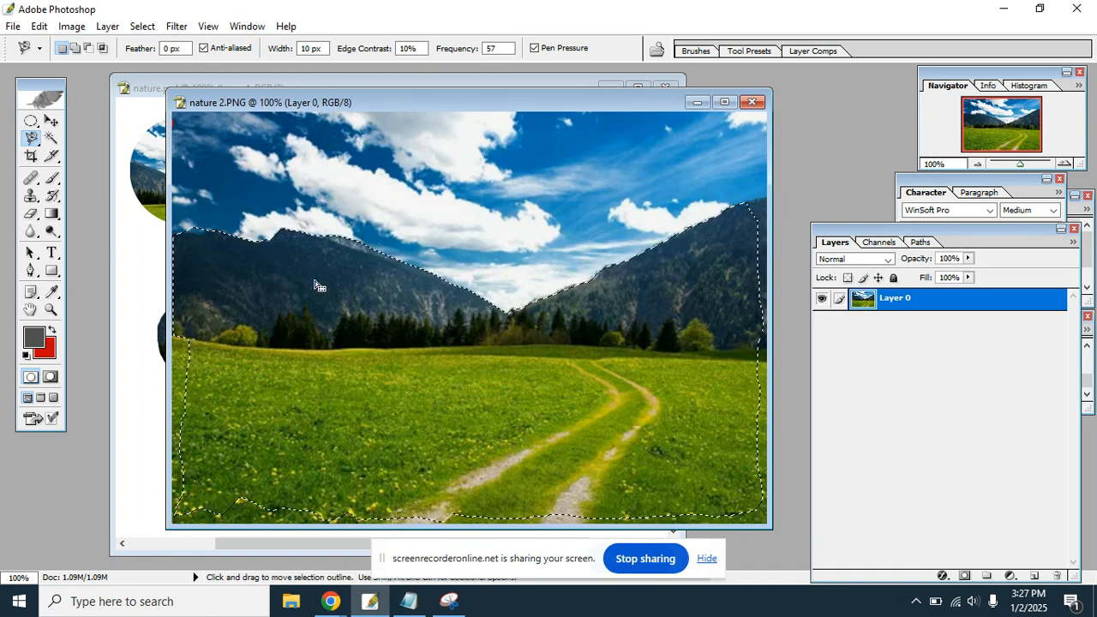
Copy the traced landscape into nature.psd as a new layer and scale it to under half size beside the freehand shape.
{"action": "left_click", "coordinate": [152, 89]}
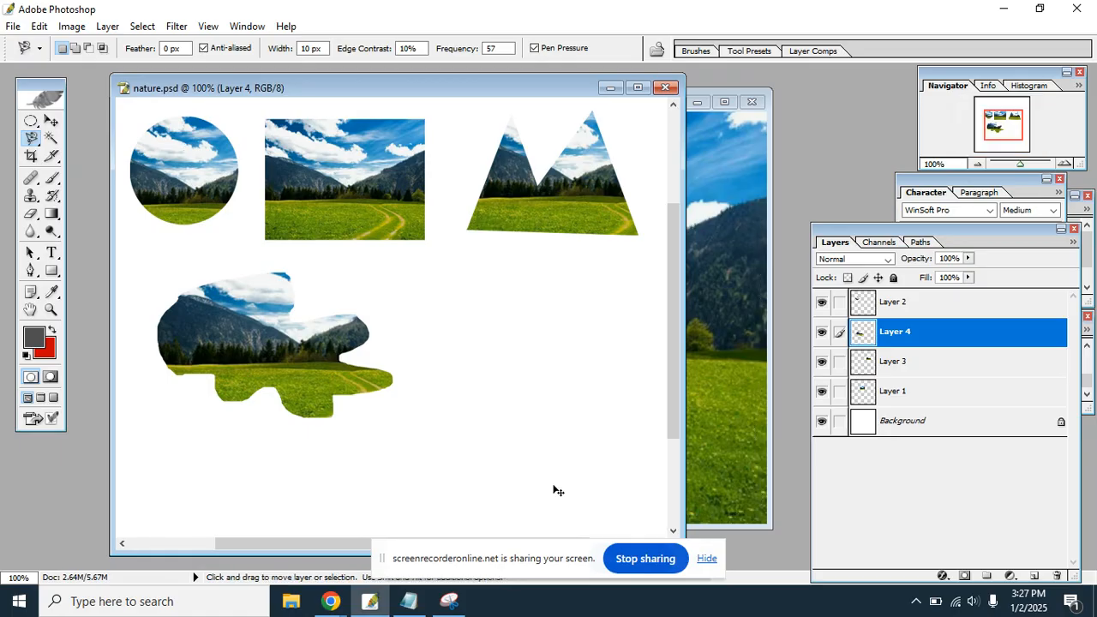
{"action": "key", "text": "ctrl+v"}
{"action": "key", "text": "ctrl+t"}
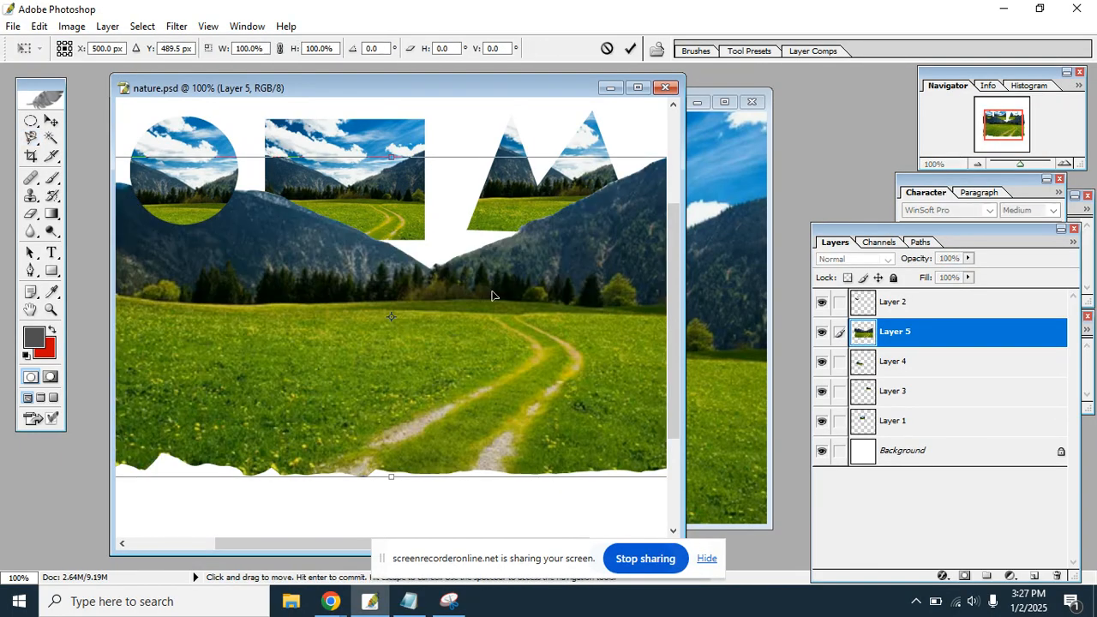
{"action": "left_click_drag", "start_coordinate": [220, 302], "coordinate": [294, 347]}
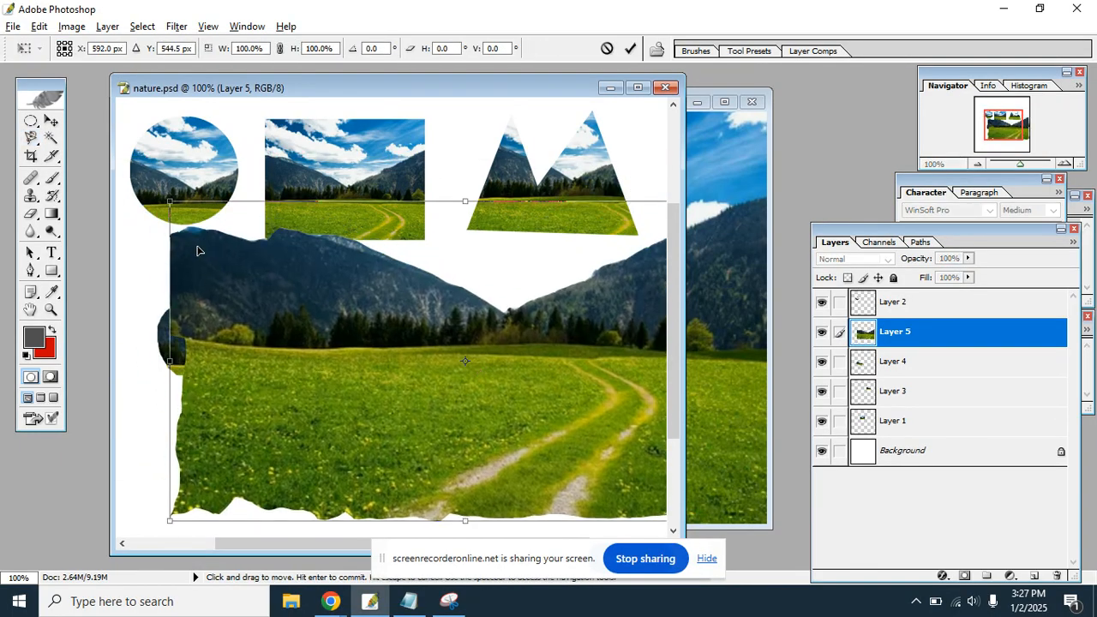
{"action": "left_click_drag", "start_coordinate": [171, 202], "coordinate": [336, 327]}
{"action": "left_click_drag", "start_coordinate": [408, 377], "coordinate": [470, 370]}
{"action": "key", "text": "Return"}
Run a Magnetic Lasso outline from the landscape cutout across to the canvas's blank left area, close it, and switch to the Move tool.
{"action": "key", "text": "l"}
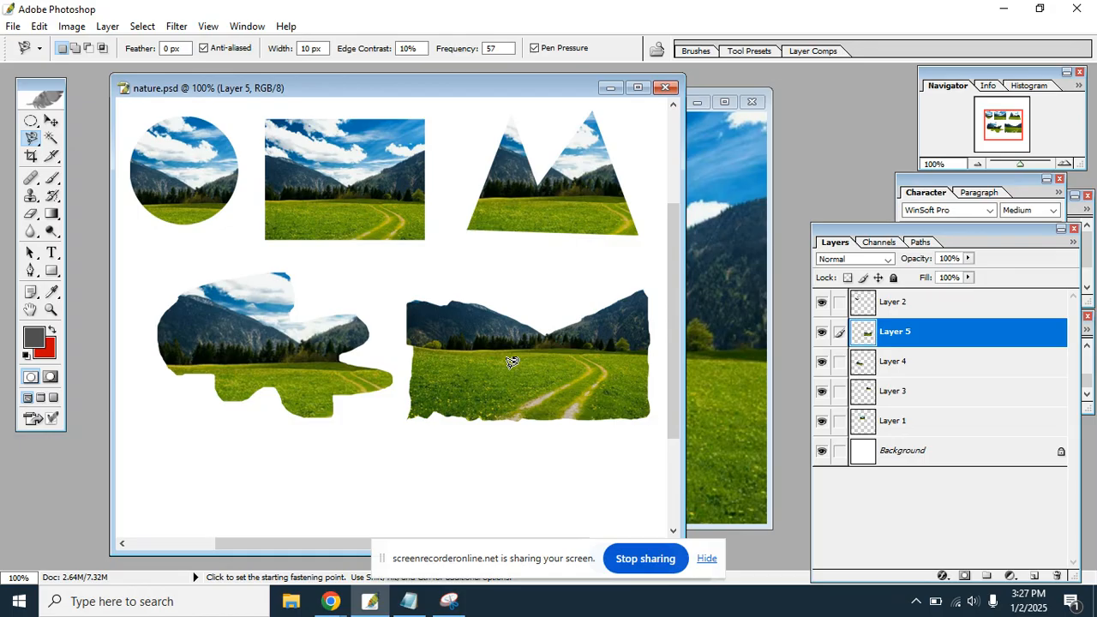
{"action": "left_click", "coordinate": [511, 361]}
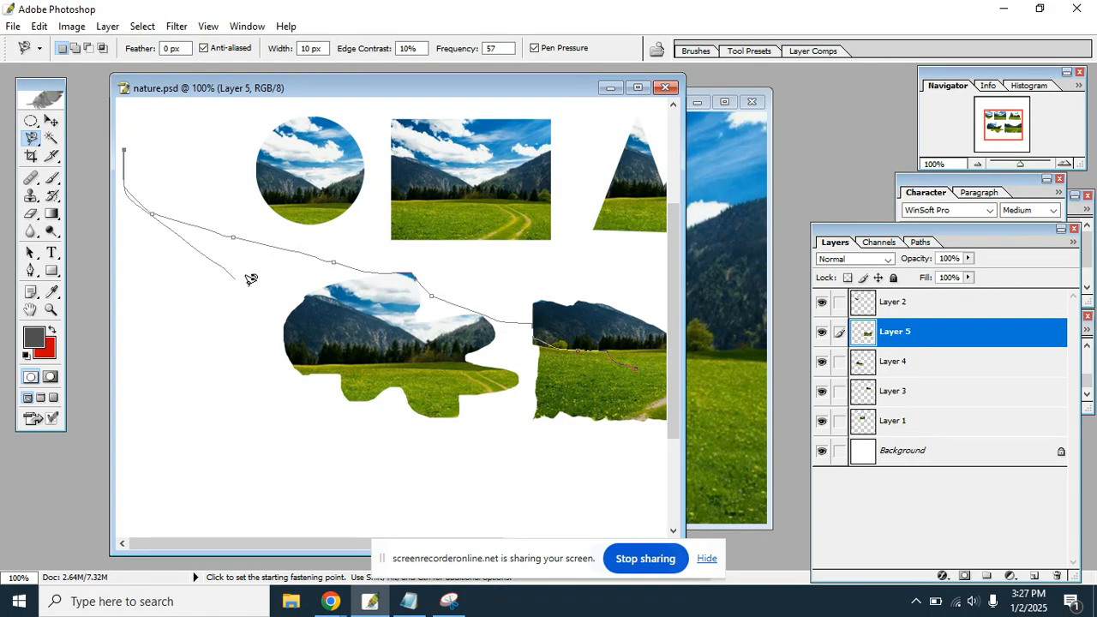
{"action": "key", "text": "Return"}
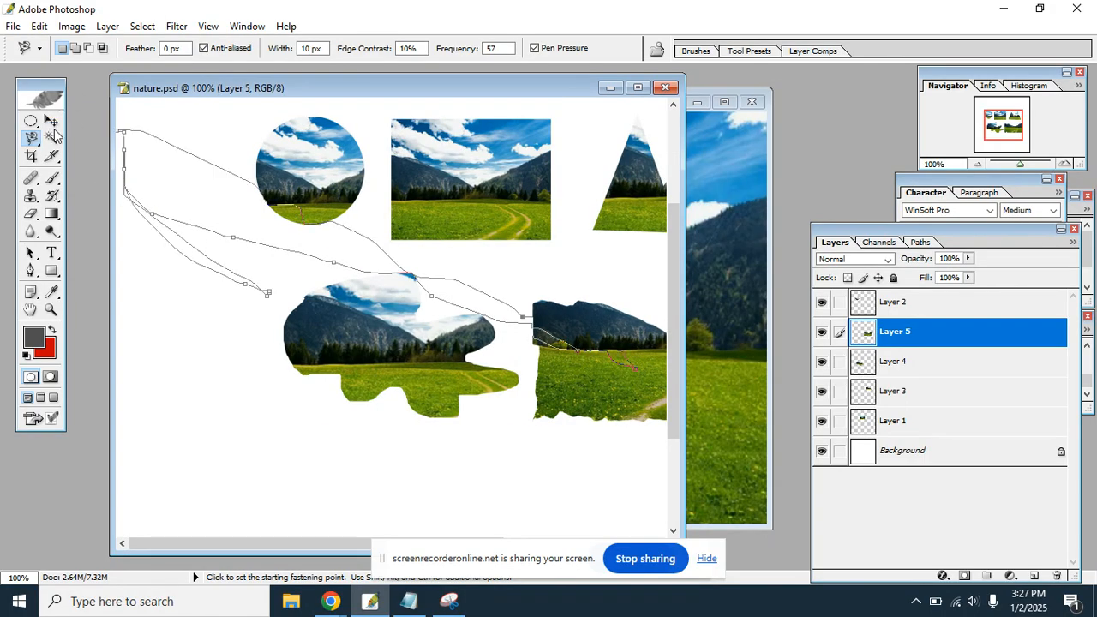
{"action": "left_click", "coordinate": [51, 128]}
{"action": "left_click", "coordinate": [51, 124]}
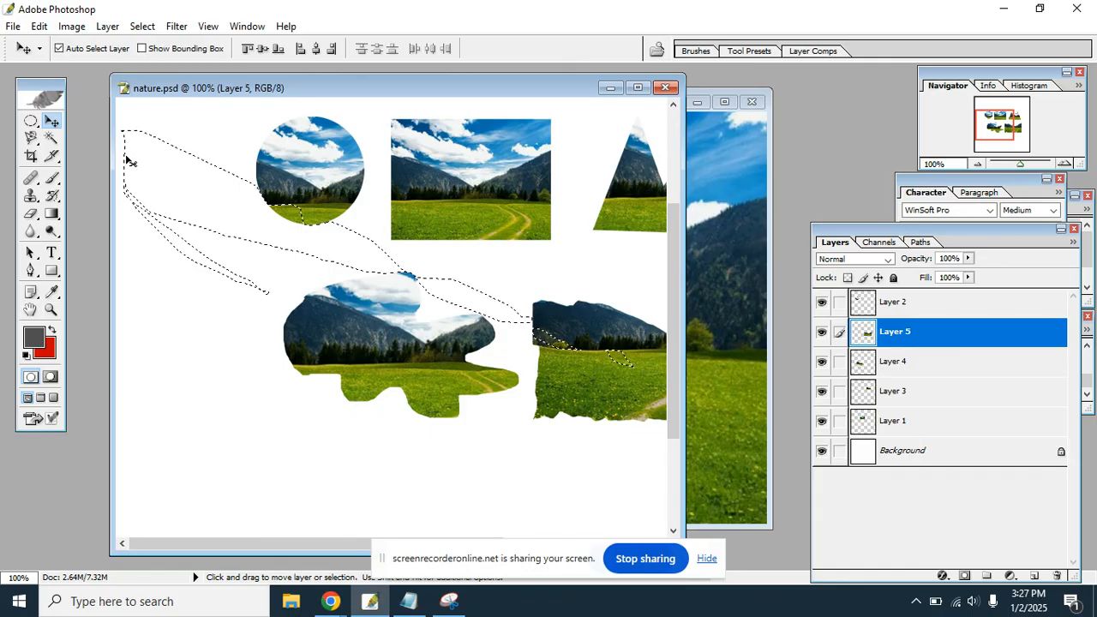
Clear the Magnetic Lasso selection and shift the nature 2 window, keeping nature.psd in front.
{"action": "key", "text": "ctrl+d"}
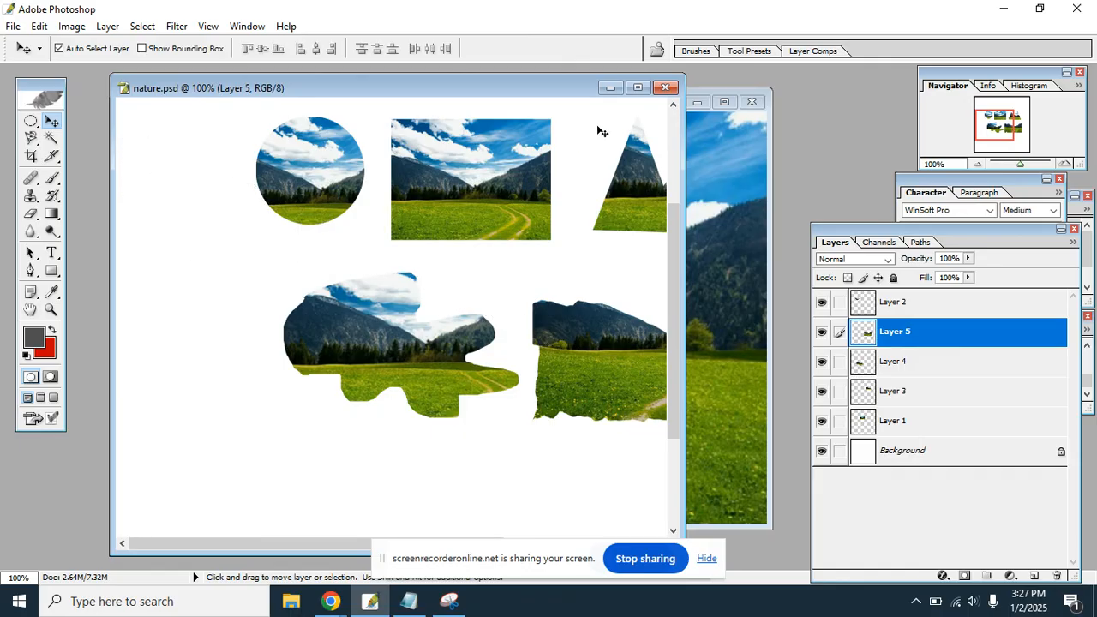
{"action": "left_click", "coordinate": [686, 141]}
{"action": "left_click_drag", "start_coordinate": [663, 101], "coordinate": [698, 150]}
{"action": "left_click", "coordinate": [552, 89]}
Review the cutouts in nature.psd full screen with all panels hidden, and return to the standard window with the panels shown.
{"action": "key", "text": "Tab"}
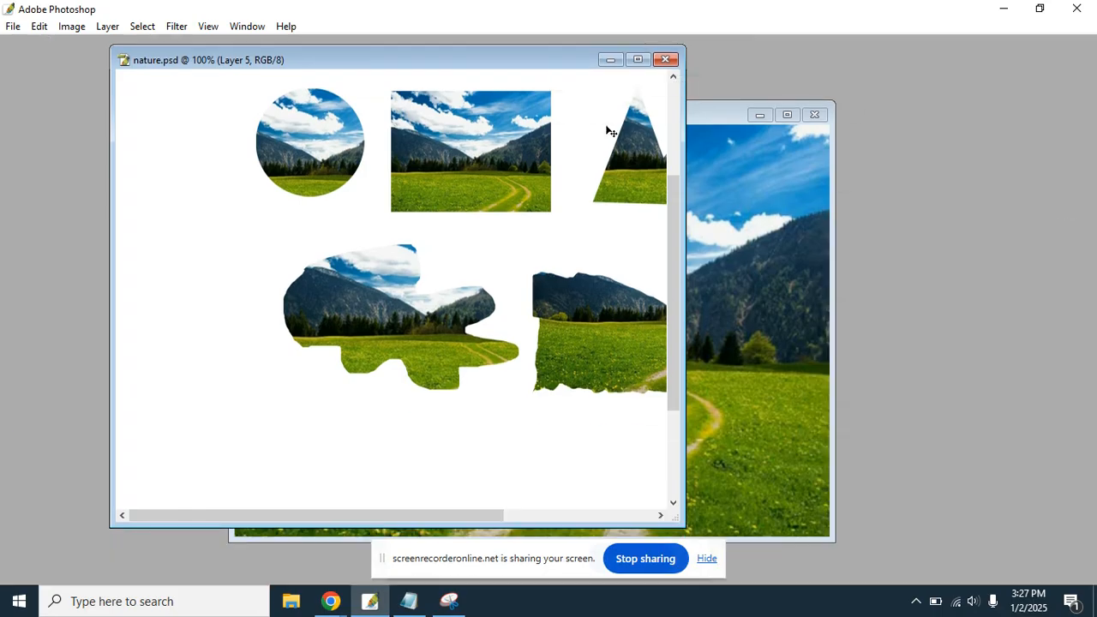
{"action": "key", "text": "f"}
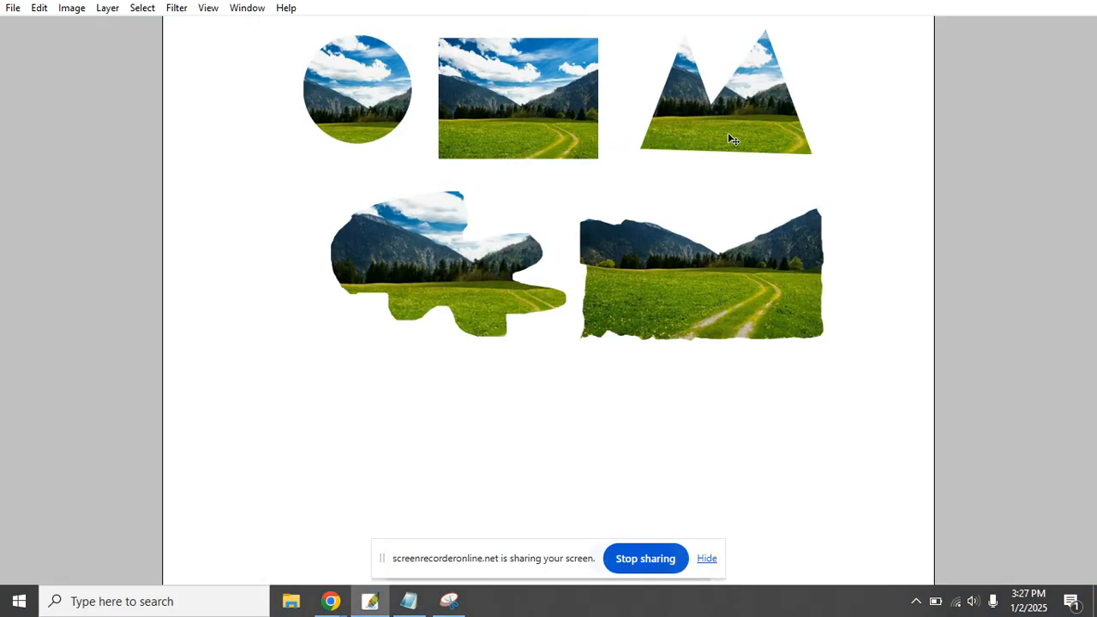
{"action": "left_click_drag", "start_coordinate": [738, 111], "coordinate": [711, 175]}
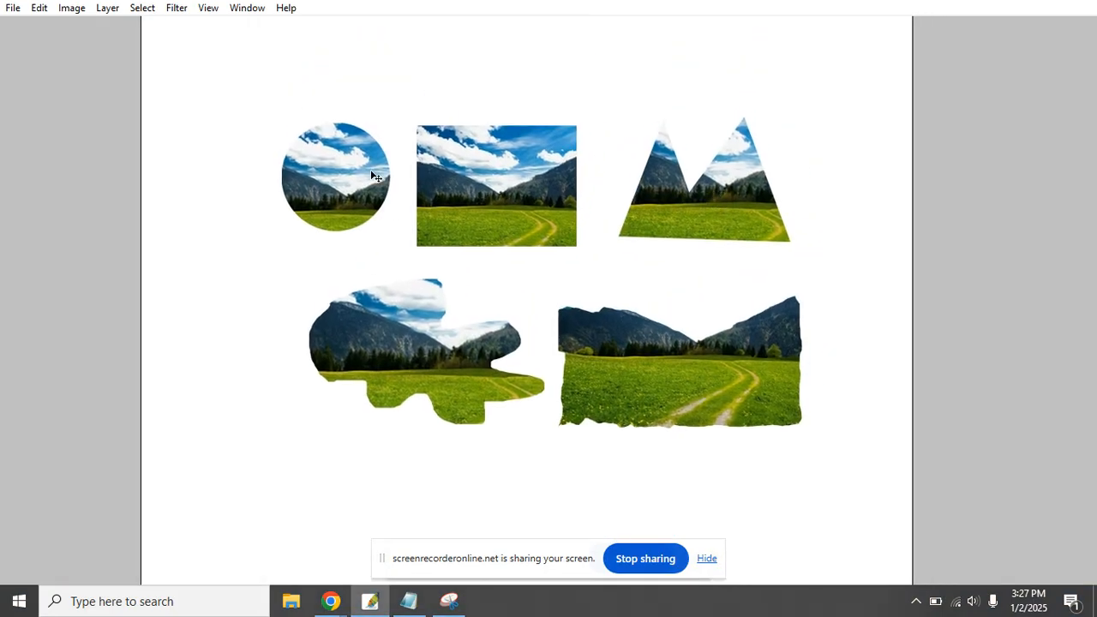
{"action": "key", "text": "f"}
{"action": "key", "text": "f"}
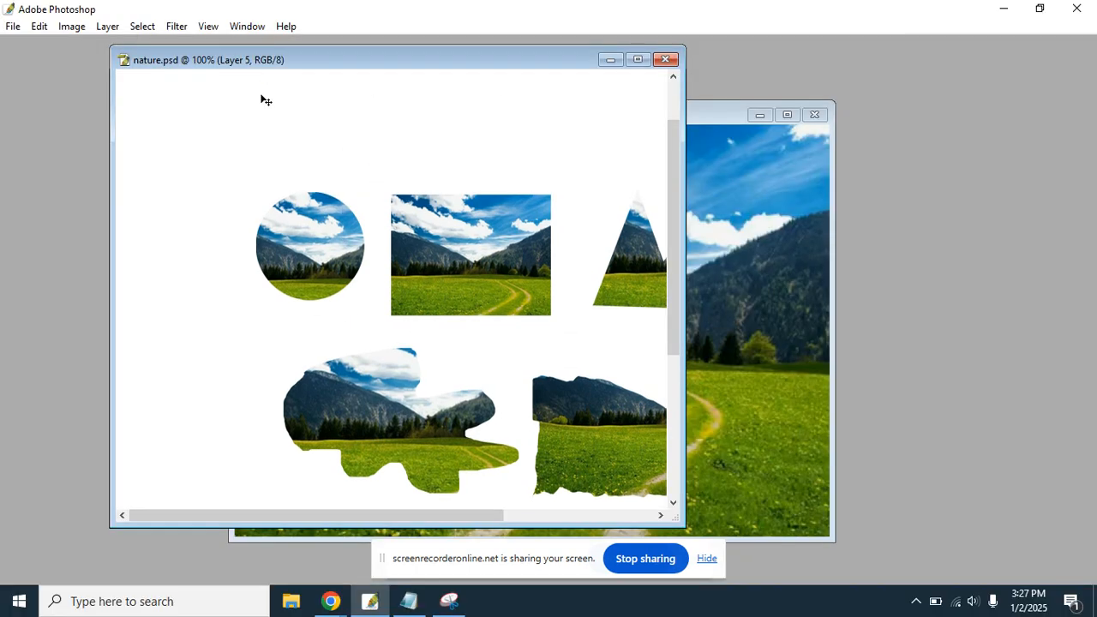
{"action": "key", "text": "Tab"}
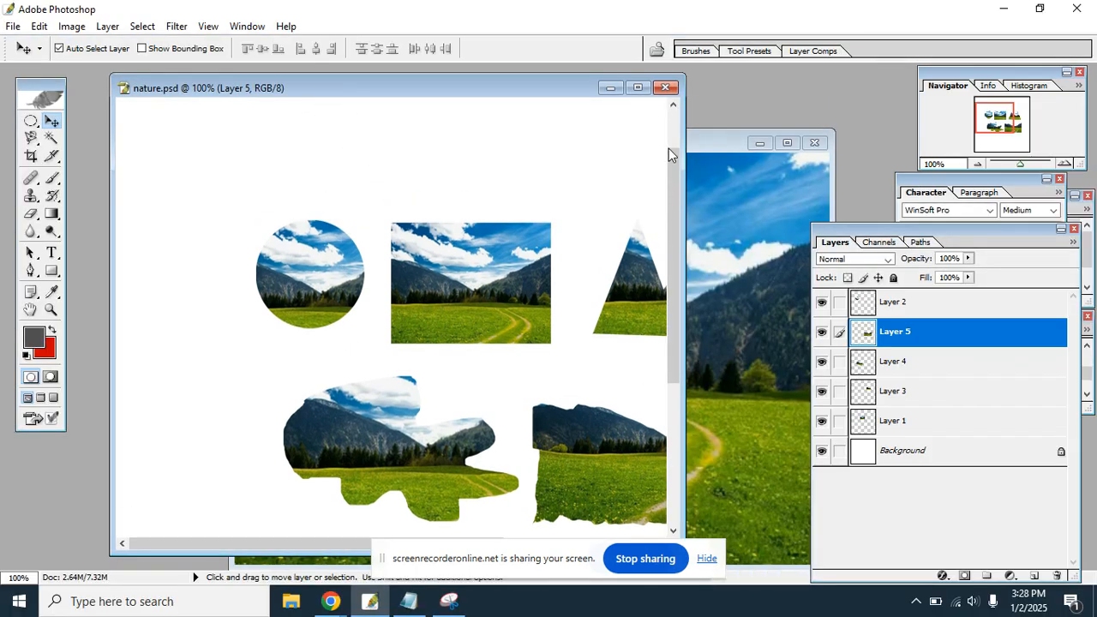
Reposition the nature 2 and nature.psd windows and change the lasso to the Polygonal Lasso tool.
{"action": "left_click", "coordinate": [755, 133]}
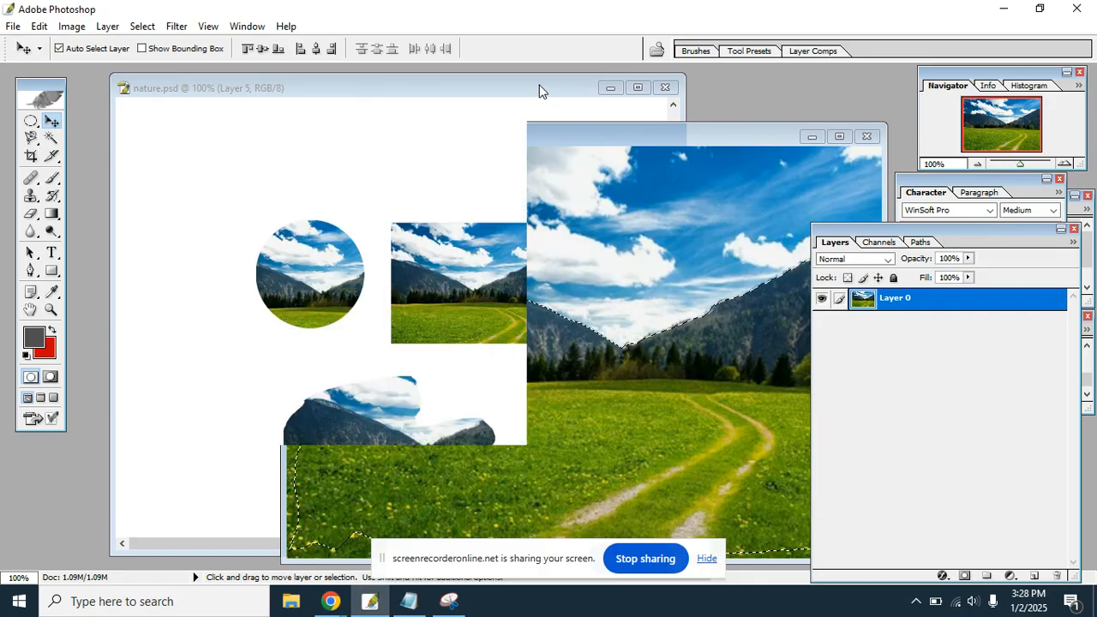
{"action": "left_click", "coordinate": [539, 90]}
{"action": "left_click", "coordinate": [31, 138]}
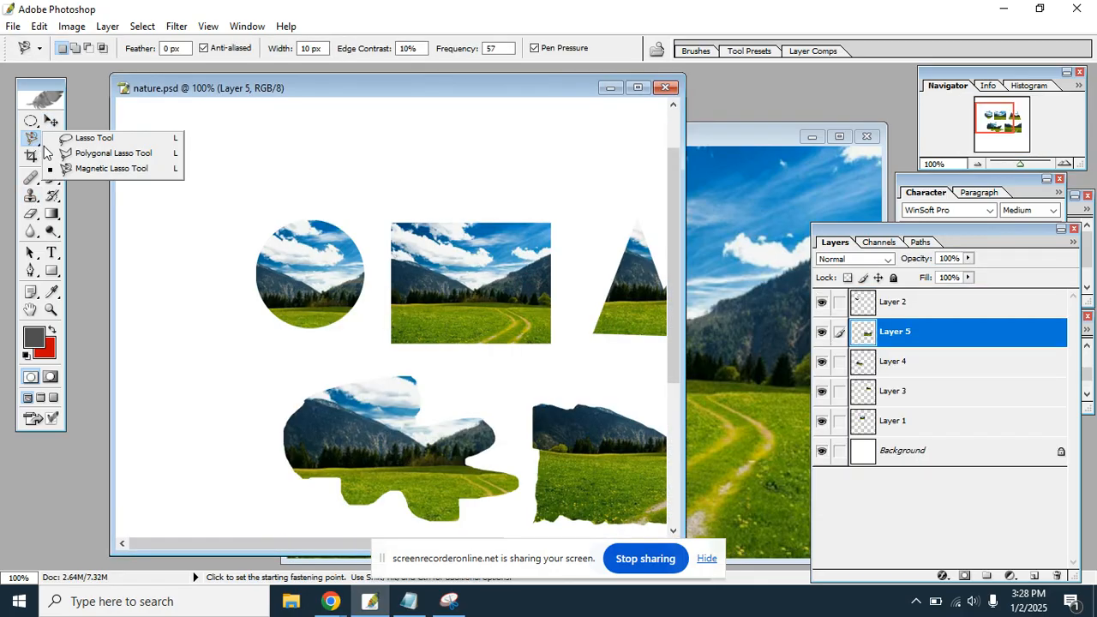
{"action": "left_click", "coordinate": [120, 154]}
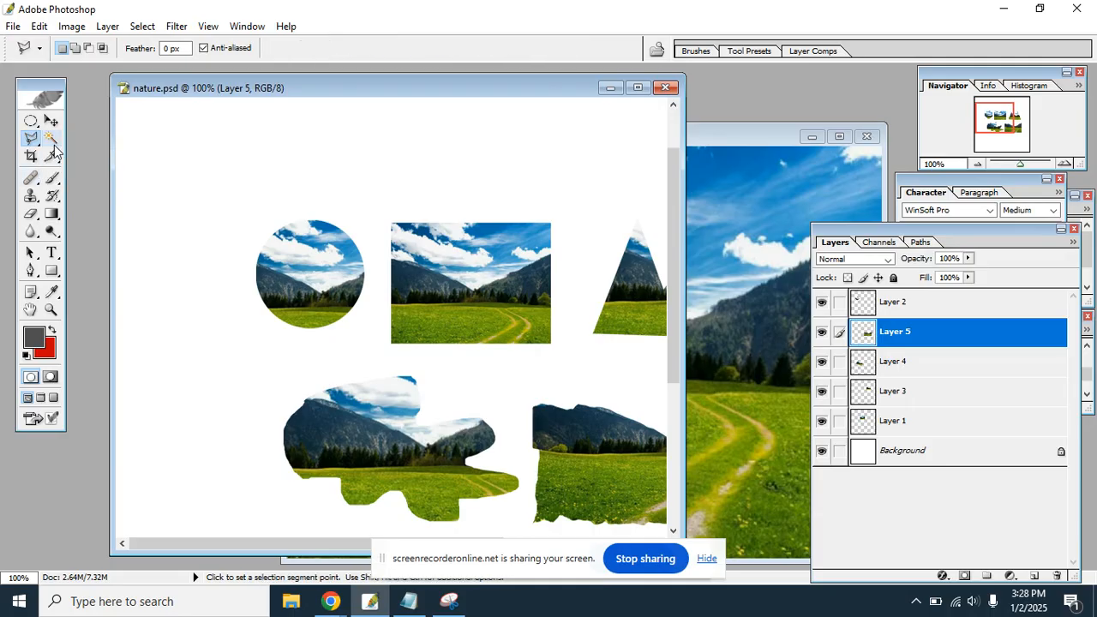
{"action": "left_click_drag", "start_coordinate": [331, 88], "coordinate": [320, 86]}
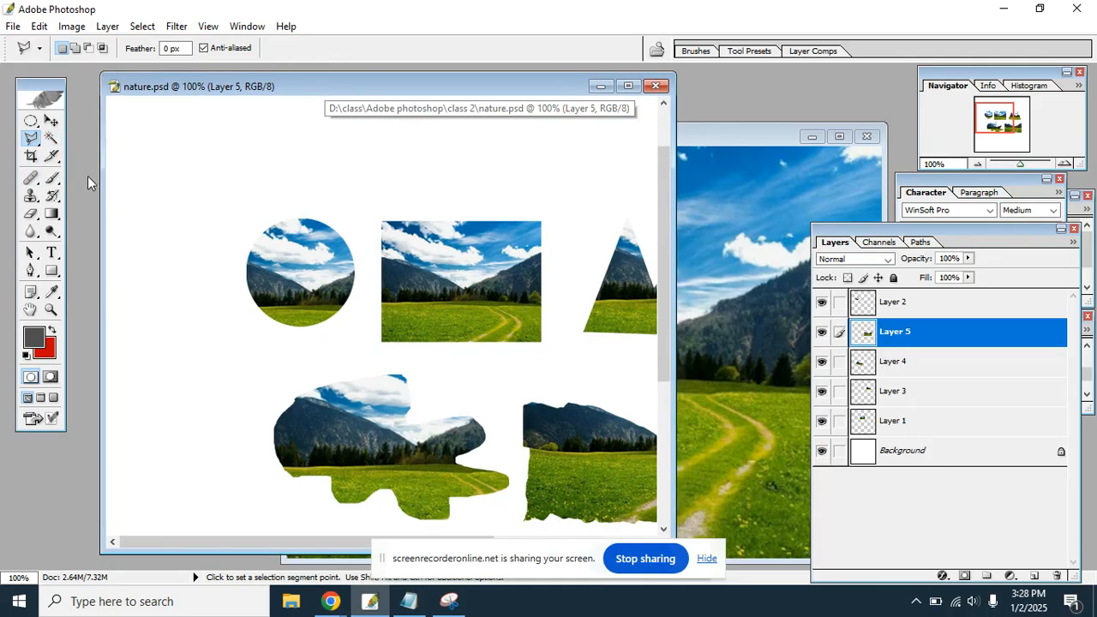
Select the large white cloud and other sky areas of nature 2 in turn with the Magic Wand at tolerance 32.
{"action": "left_click", "coordinate": [53, 139]}
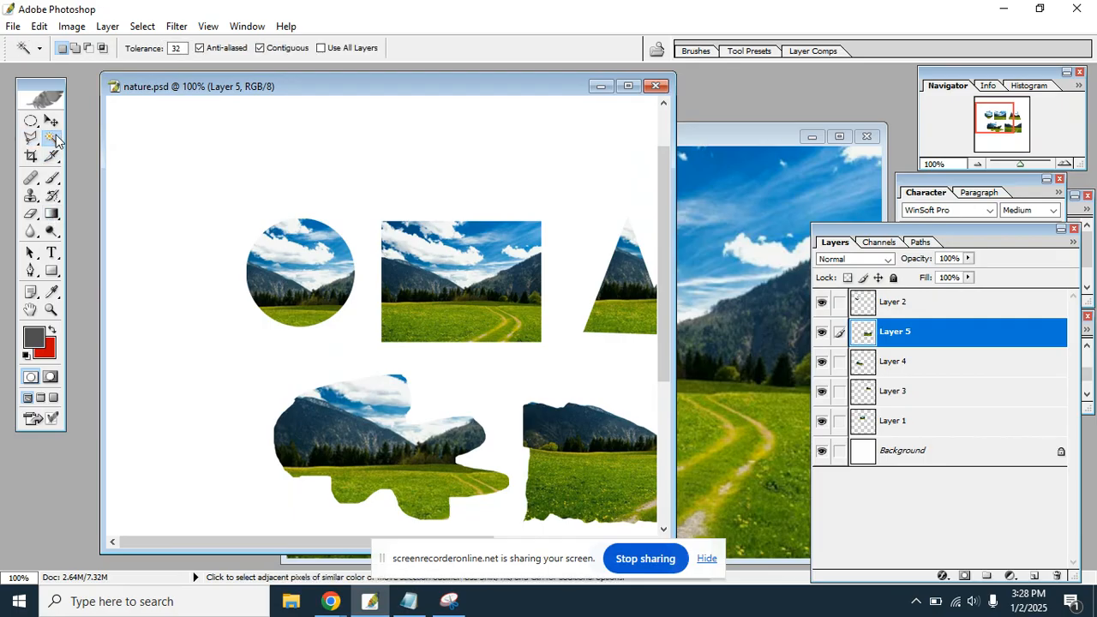
{"action": "left_click", "coordinate": [749, 143]}
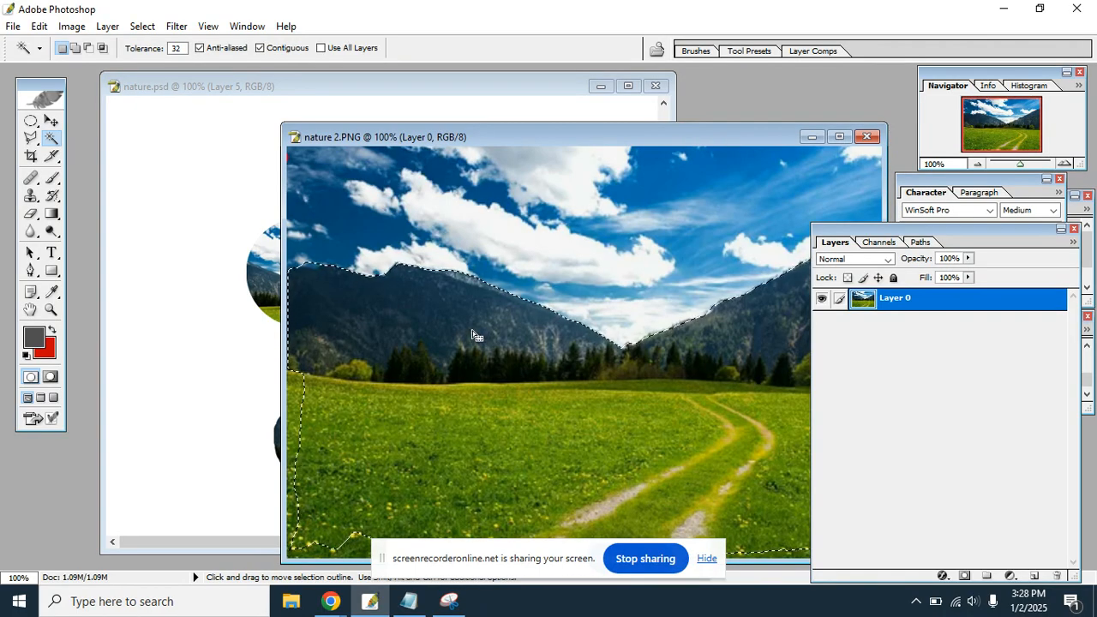
{"action": "left_click", "coordinate": [512, 245]}
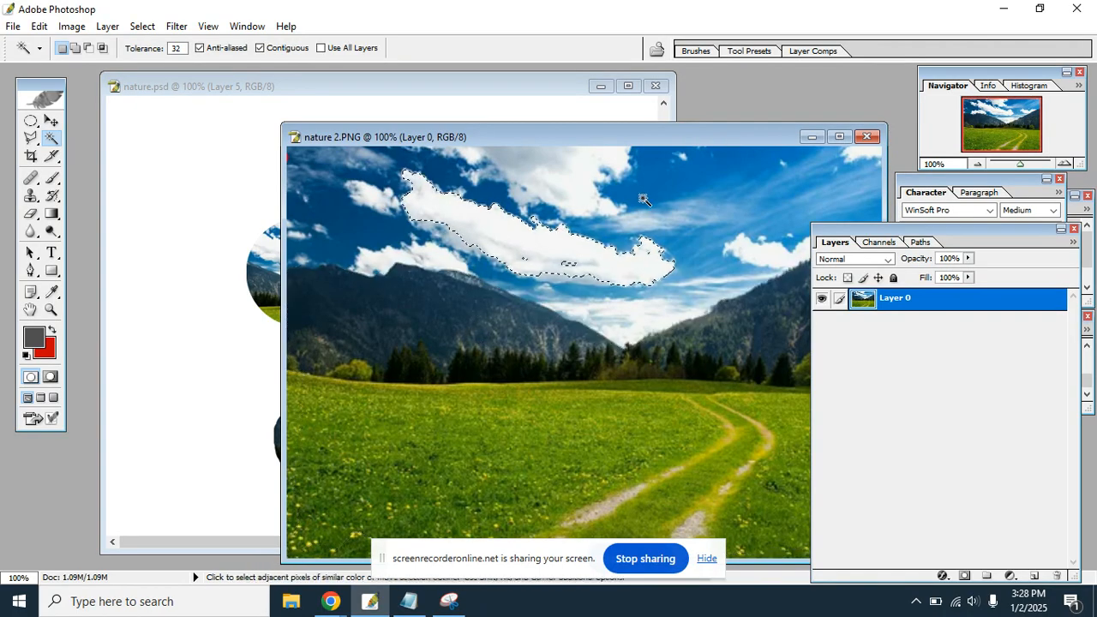
{"action": "left_click", "coordinate": [656, 190]}
{"action": "left_click", "coordinate": [724, 220]}
Open nature 3 from the class 2 folder and sample different sky areas with the Magic Wand at tolerance 32.
{"action": "left_click", "coordinate": [12, 26]}
{"action": "left_click", "coordinate": [35, 75]}
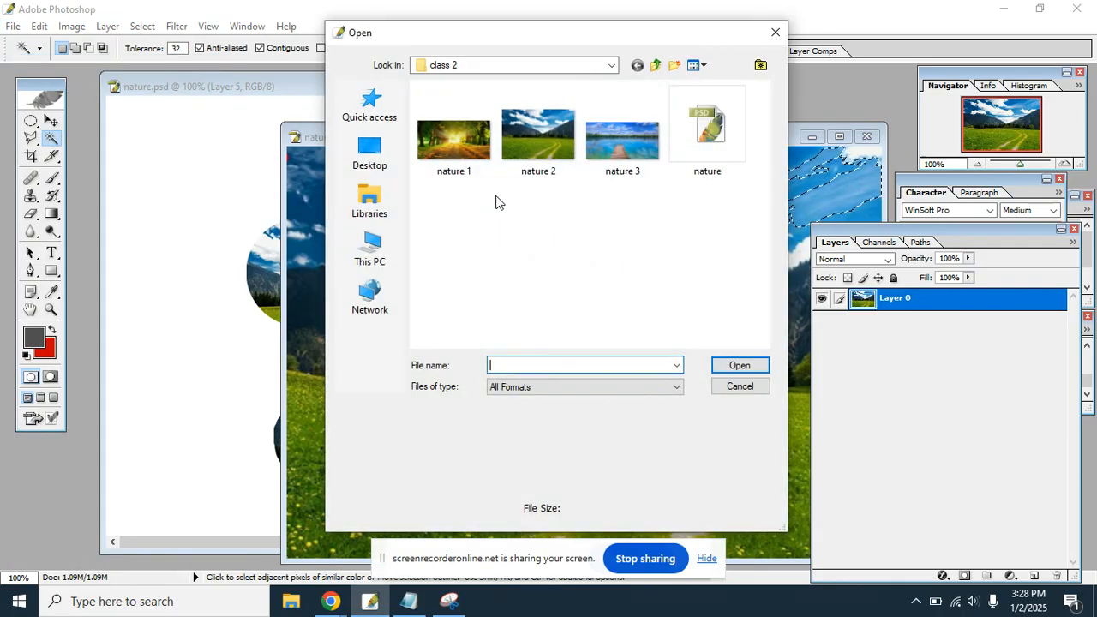
{"action": "left_click", "coordinate": [619, 158]}
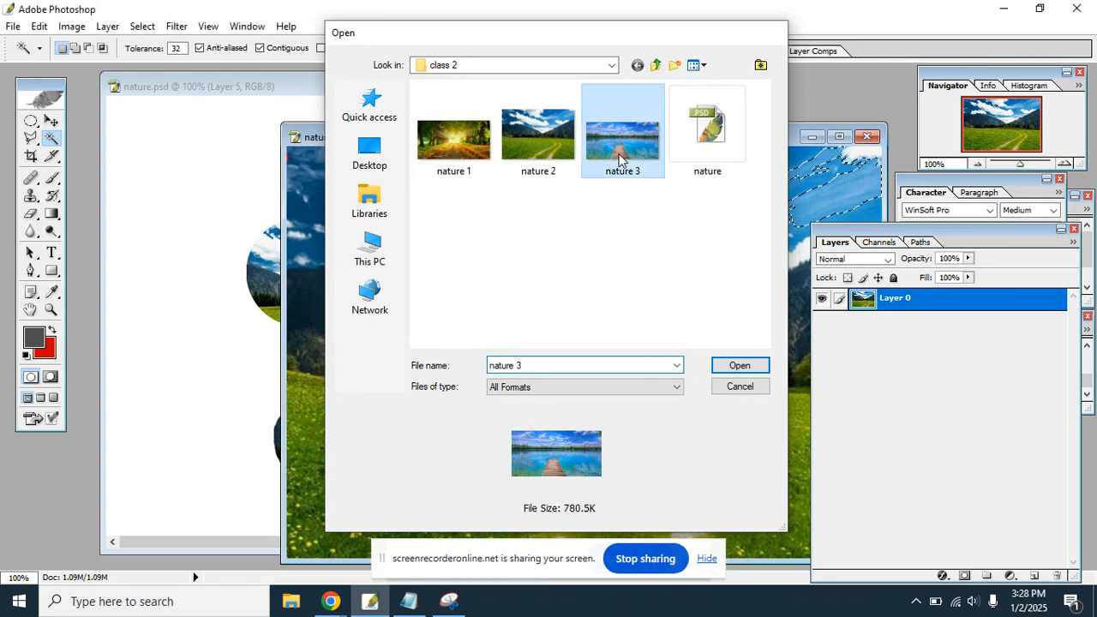
{"action": "double_click", "coordinate": [620, 158]}
{"action": "left_click", "coordinate": [403, 159]}
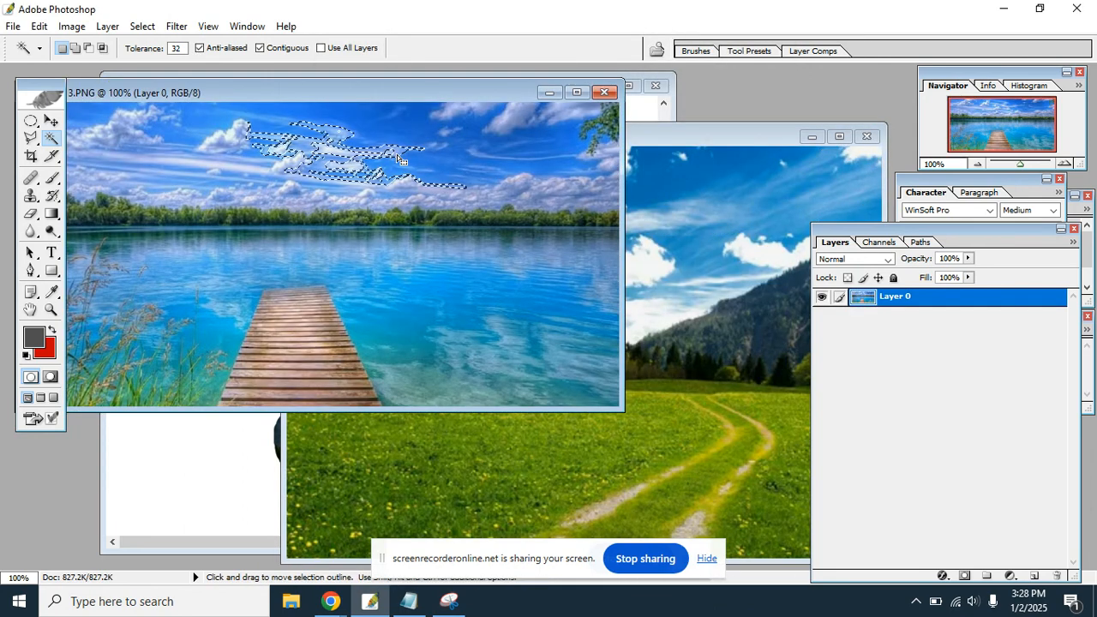
{"action": "left_click", "coordinate": [482, 133]}
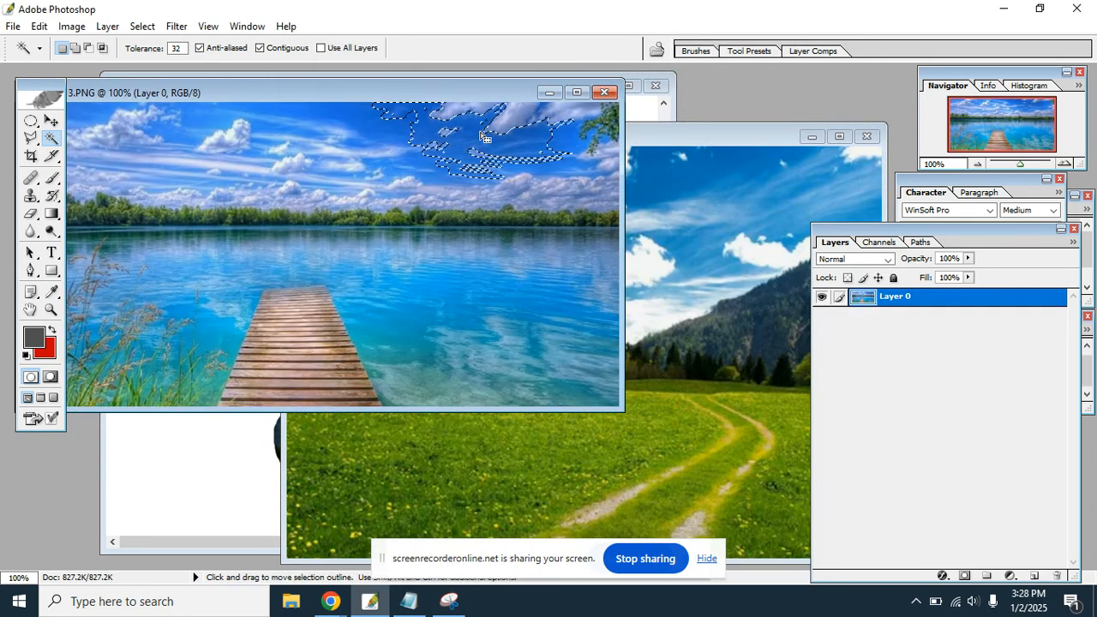
{"action": "left_click", "coordinate": [82, 120]}
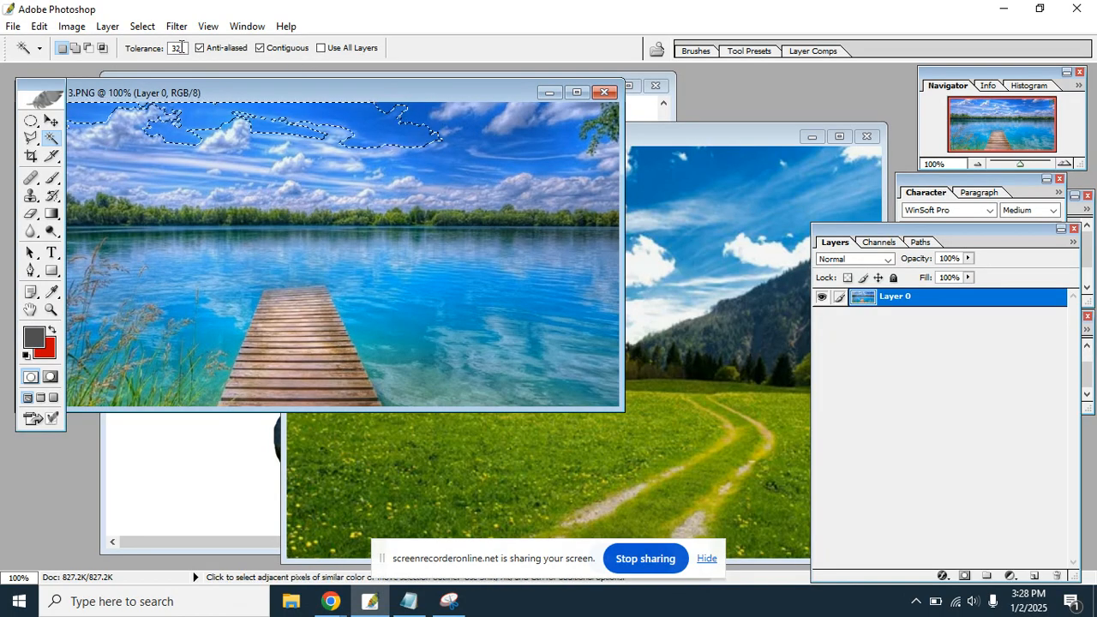
Move the nature 3 window clear of the toolbox, clear its selection and set the Magic Wand tolerance to 60.
{"action": "left_click_drag", "start_coordinate": [154, 92], "coordinate": [263, 109]}
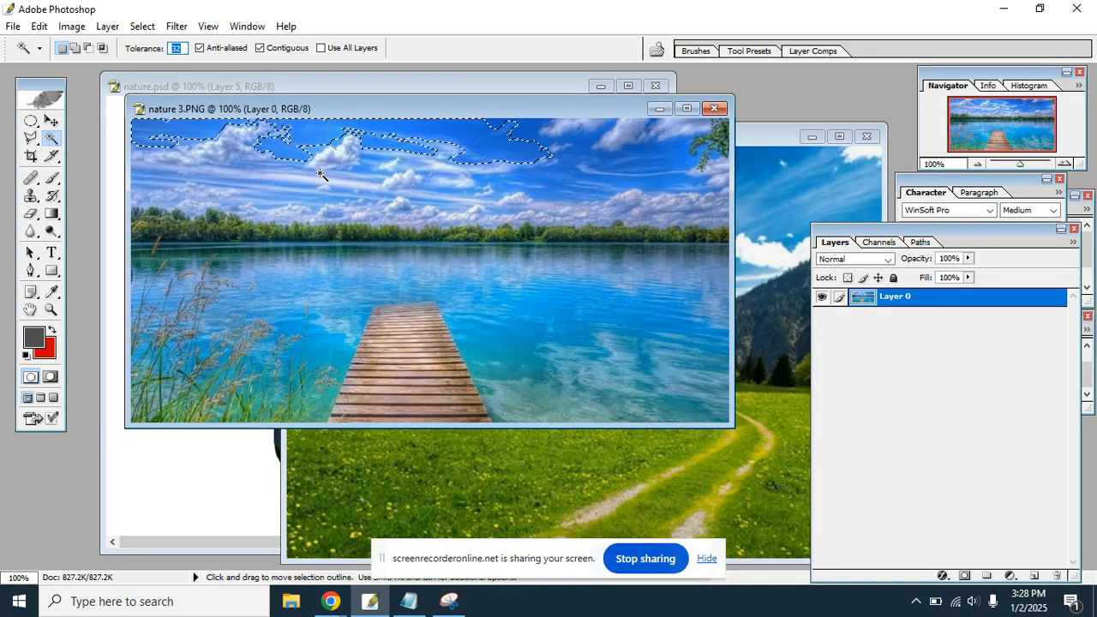
{"action": "left_click", "coordinate": [53, 144]}
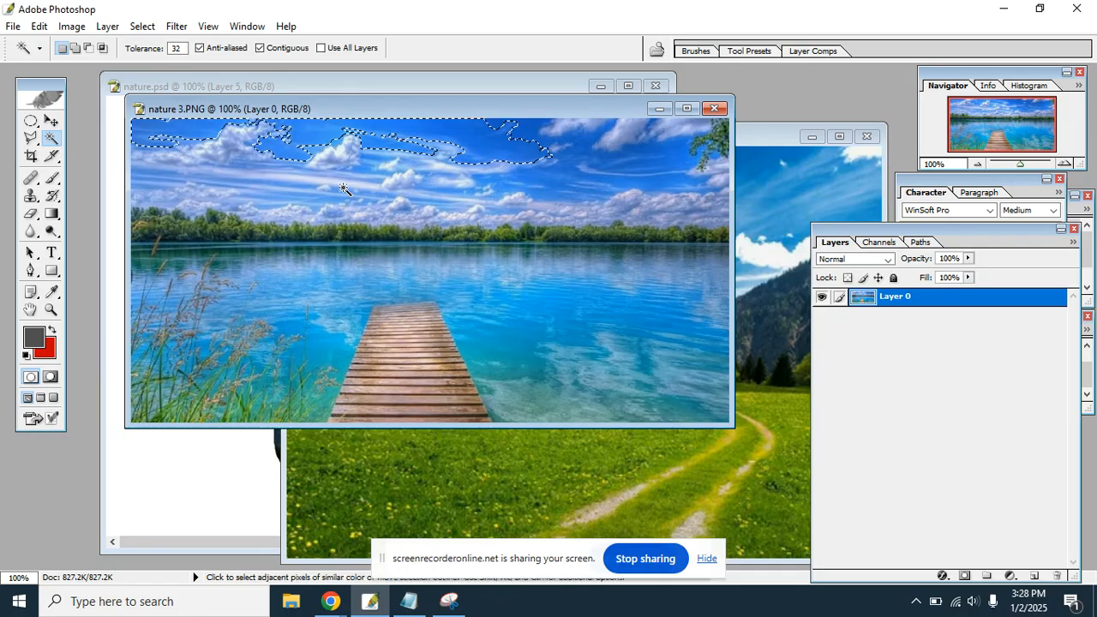
{"action": "key", "text": "ctrl+d"}
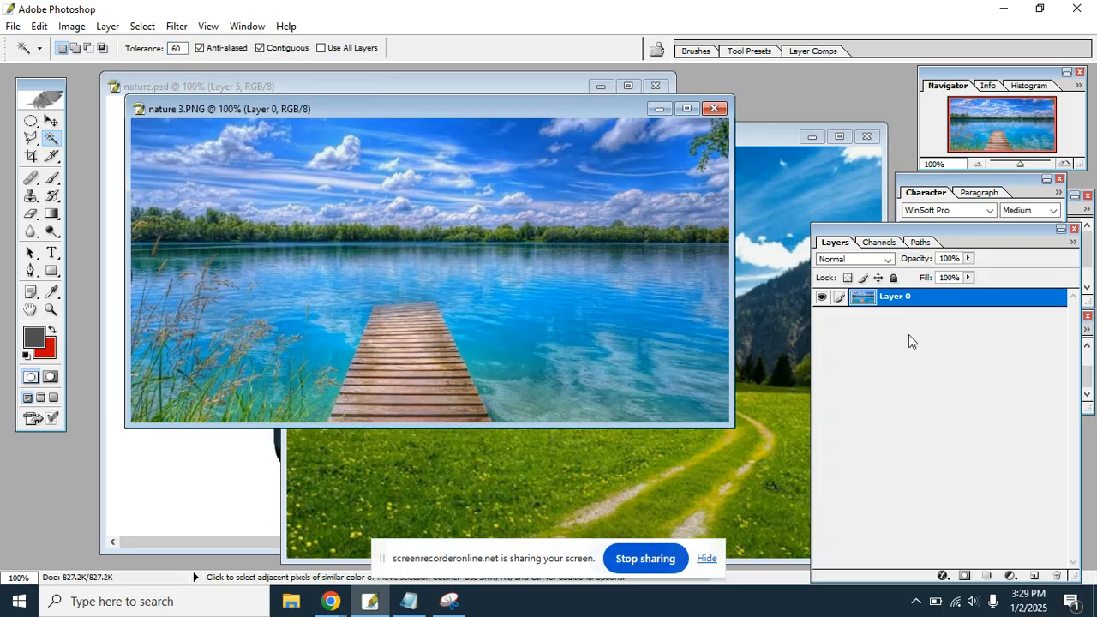
Sample the blue sky and lake water of nature 3 with the Magic Wand, finishing with the white clouds selected.
{"action": "left_click", "coordinate": [360, 191]}
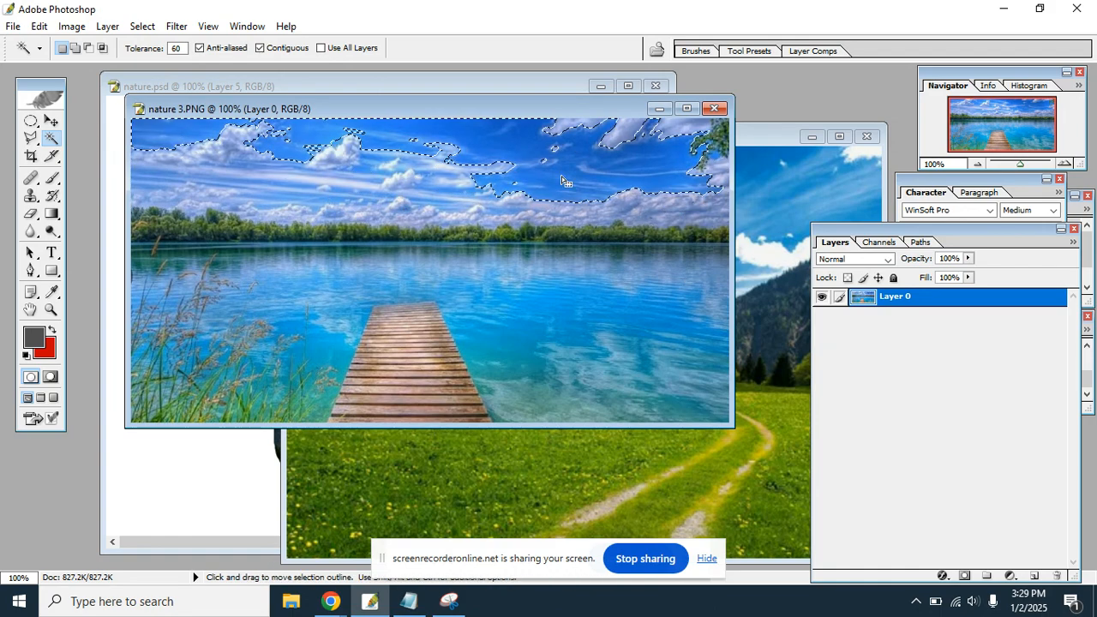
{"action": "left_click", "coordinate": [559, 310]}
{"action": "left_click", "coordinate": [435, 255]}
{"action": "left_click", "coordinate": [417, 203]}
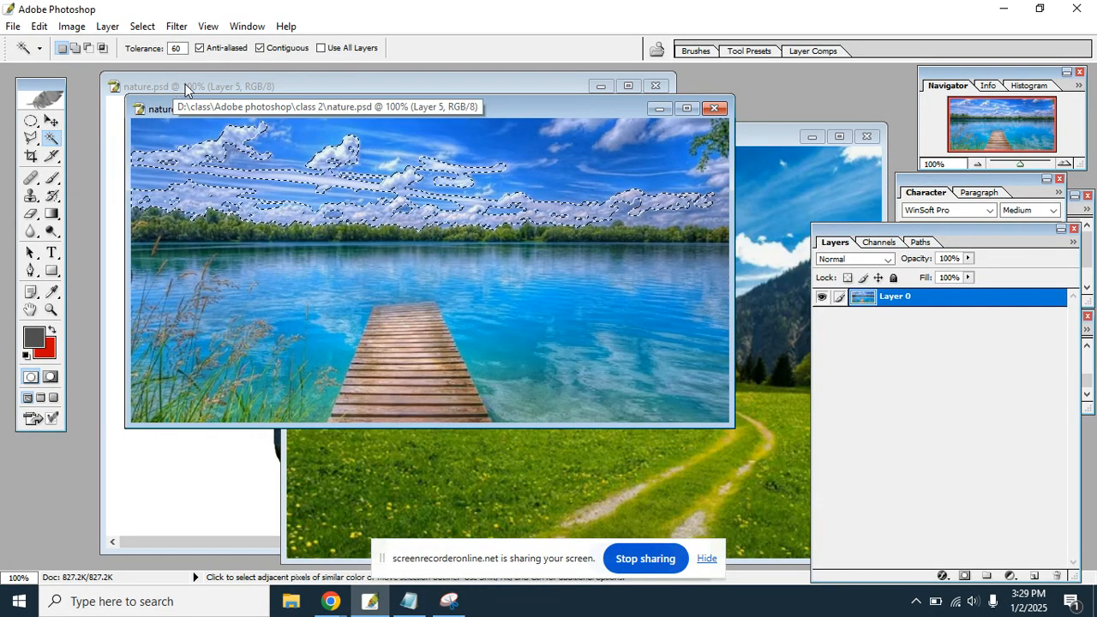
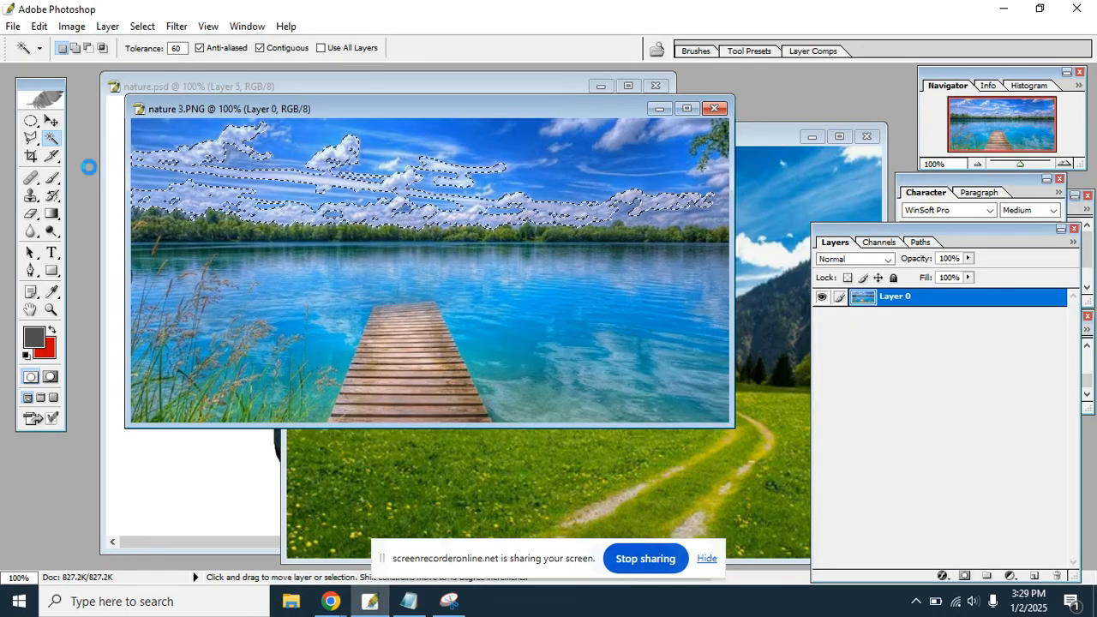
Copy the selected clouds into nature.psd as a new layer and place them above the circle, rectangle and triangular cutouts.
{"action": "left_click", "coordinate": [489, 80]}
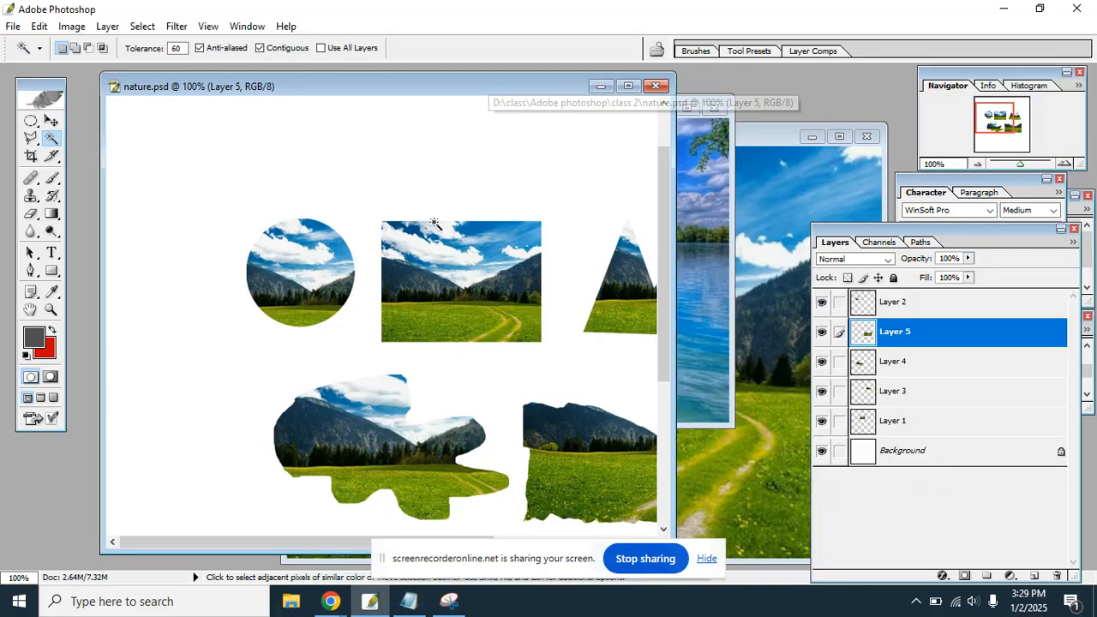
{"action": "left_click_drag", "start_coordinate": [671, 235], "coordinate": [768, 235]}
{"action": "key", "text": "ctrl+v"}
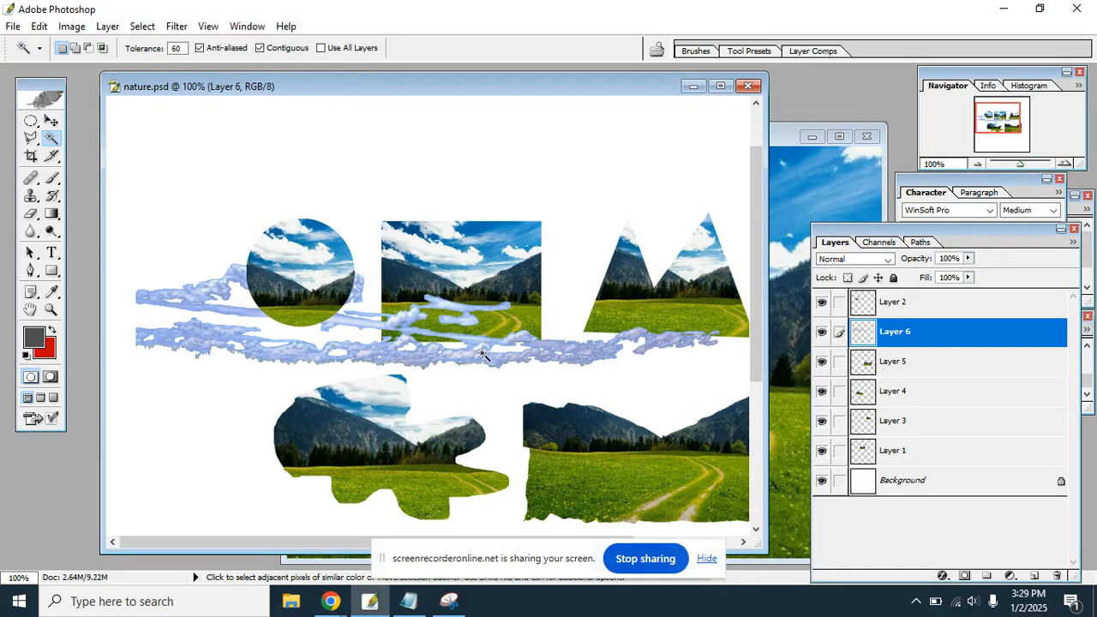
{"action": "left_click", "coordinate": [51, 121]}
{"action": "left_click_drag", "start_coordinate": [414, 363], "coordinate": [452, 182]}
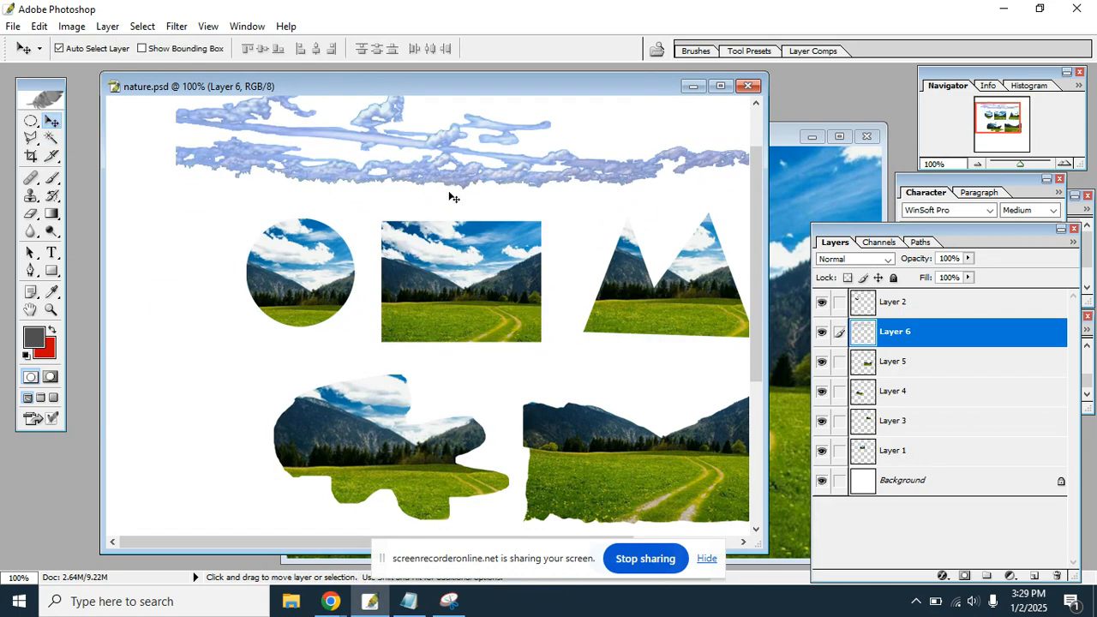
Deselect the cloud layer by picking the Background, and widen the nature.psd window to show every cutout in full.
{"action": "left_click", "coordinate": [495, 187]}
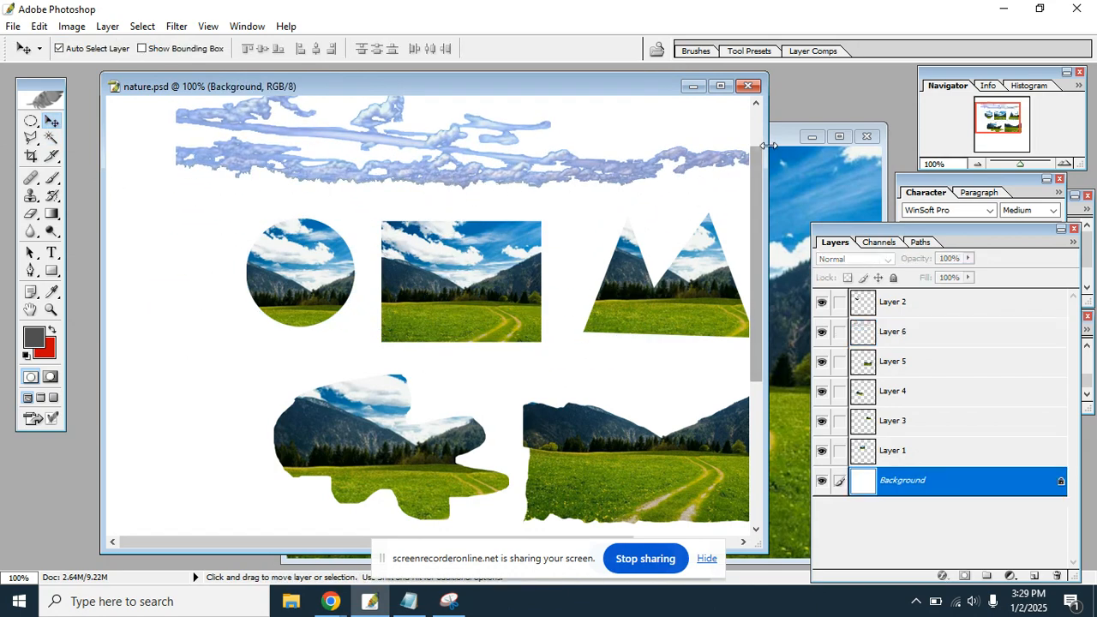
{"action": "left_click_drag", "start_coordinate": [770, 144], "coordinate": [853, 147]}
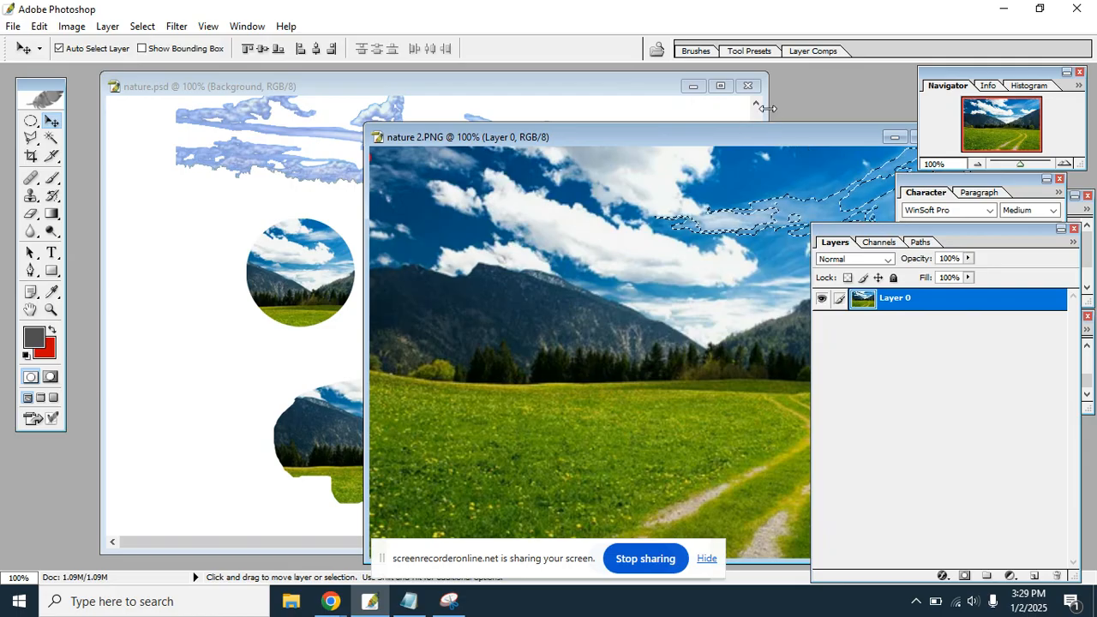
{"action": "left_click_drag", "start_coordinate": [769, 112], "coordinate": [861, 109]}
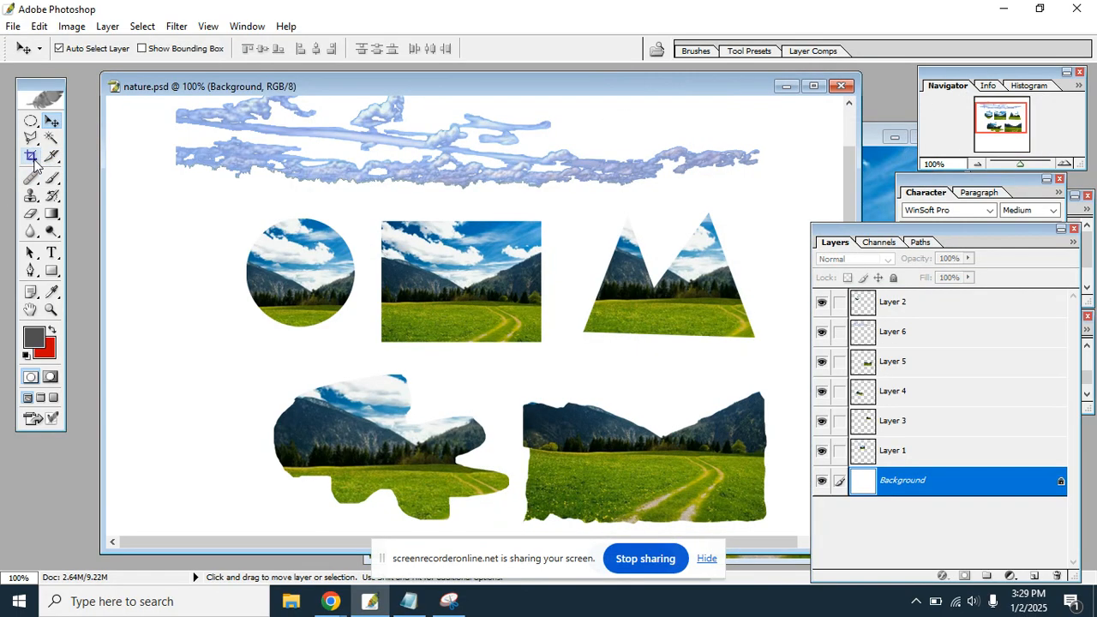
{"action": "left_click", "coordinate": [51, 158]}
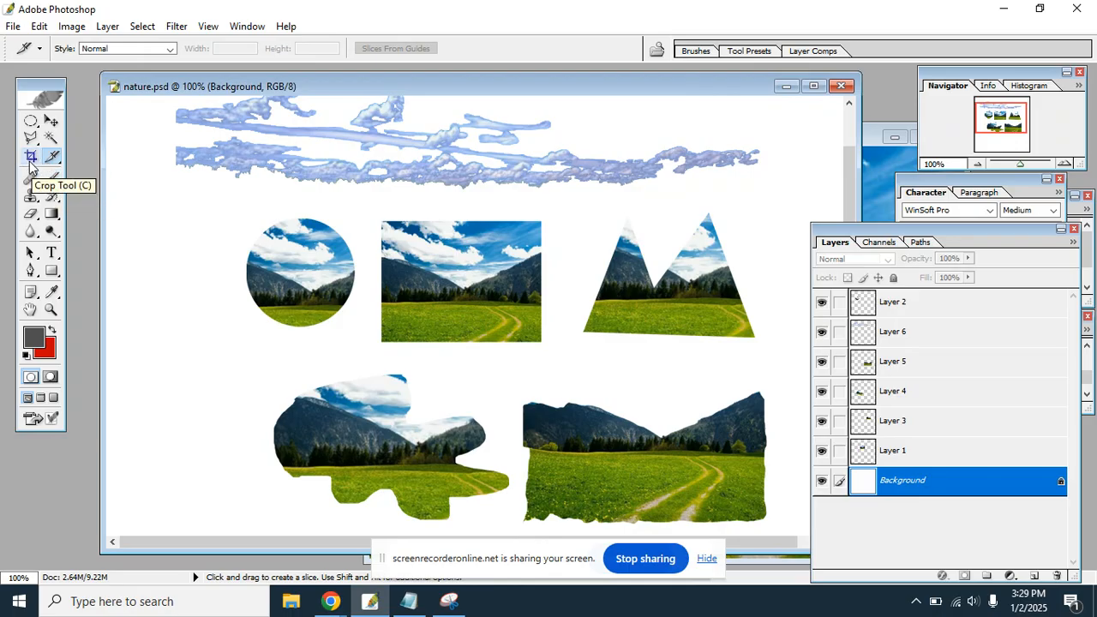
{"action": "left_click", "coordinate": [31, 161]}
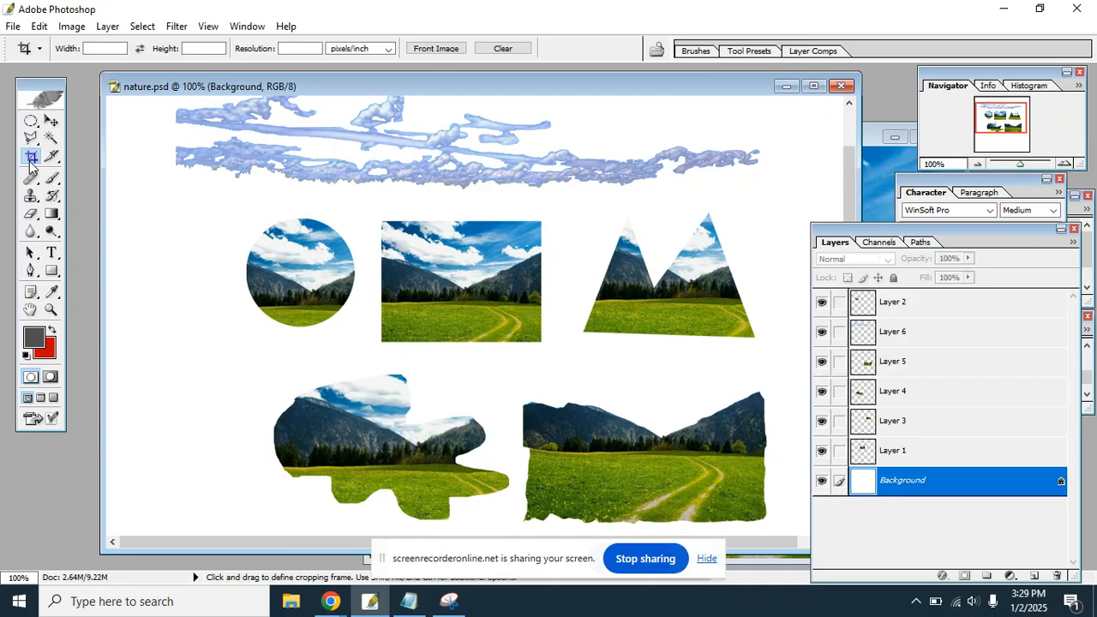
{"action": "left_click", "coordinate": [33, 177]}
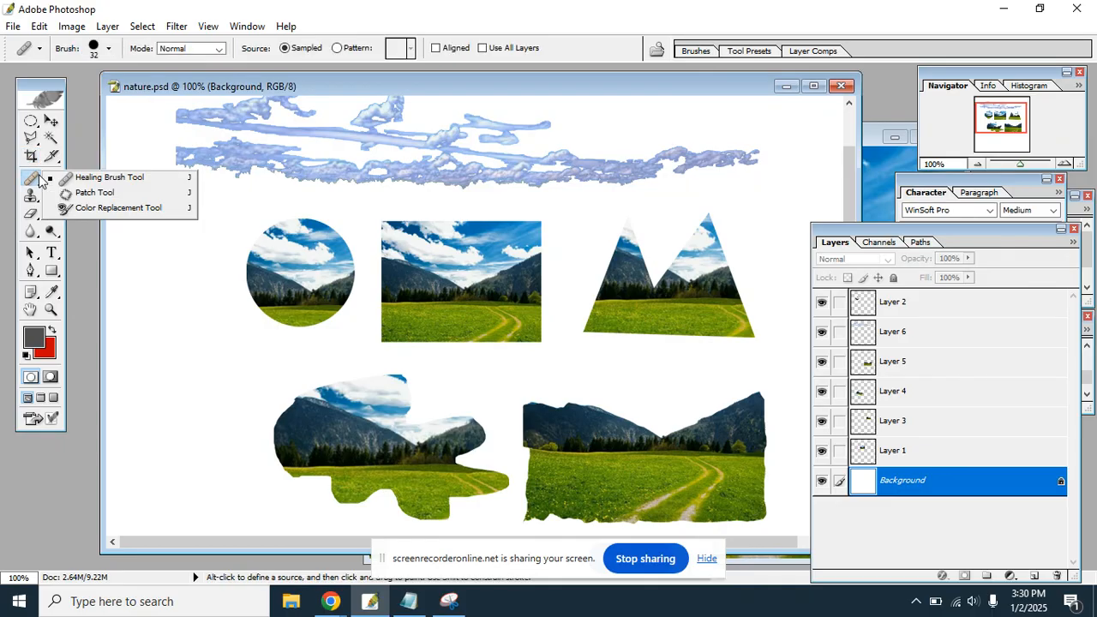
{"action": "left_click", "coordinate": [46, 183]}
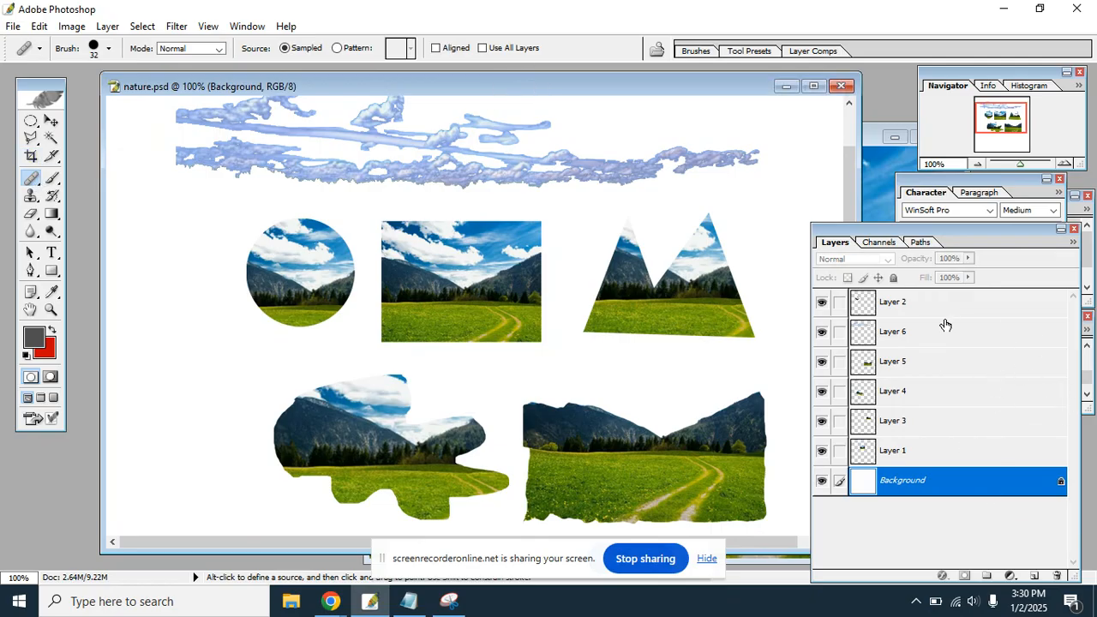
{"action": "left_click", "coordinate": [53, 124]}
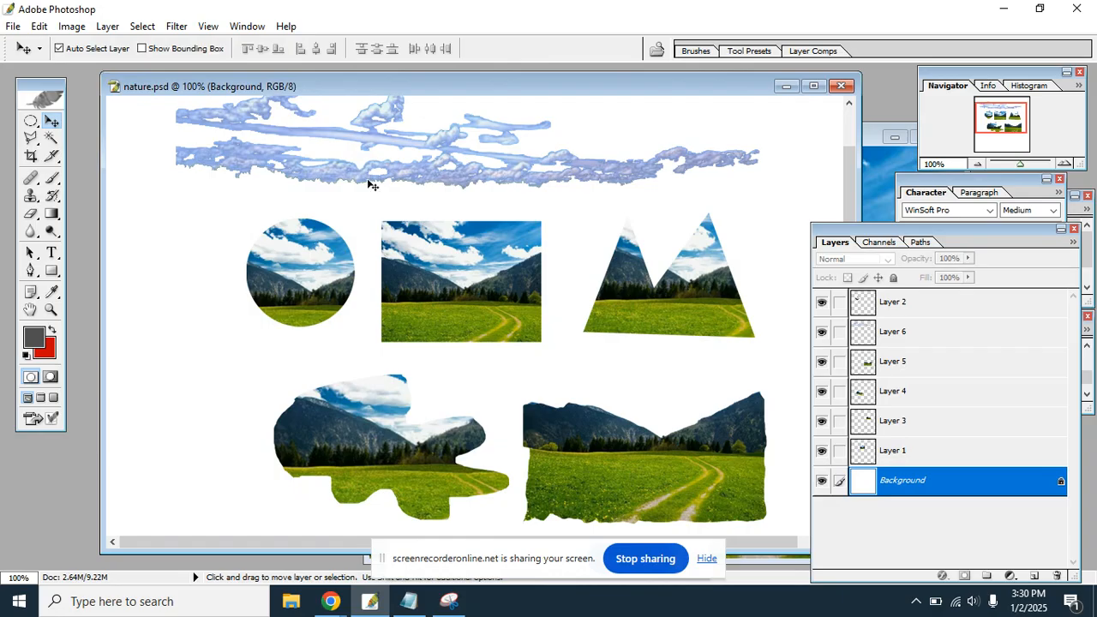
Delete the cloud layer from nature.psd after nudging it slightly lower, and reposition the document window.
{"action": "left_click_drag", "start_coordinate": [374, 169], "coordinate": [377, 185]}
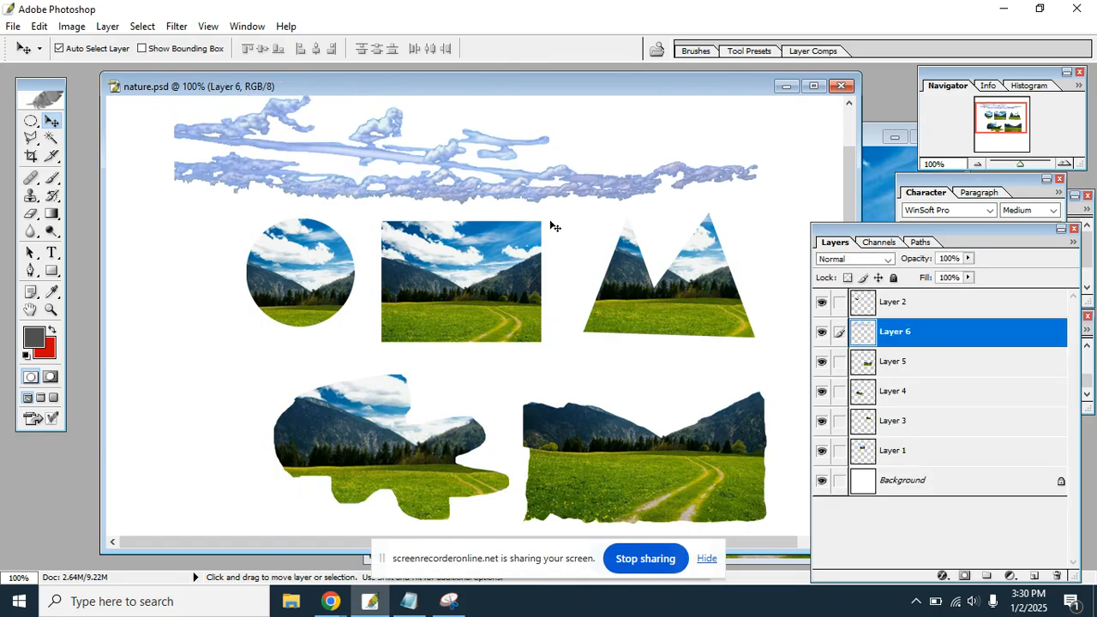
{"action": "left_click_drag", "start_coordinate": [981, 337], "coordinate": [1058, 575]}
{"action": "left_click_drag", "start_coordinate": [602, 93], "coordinate": [578, 95]}
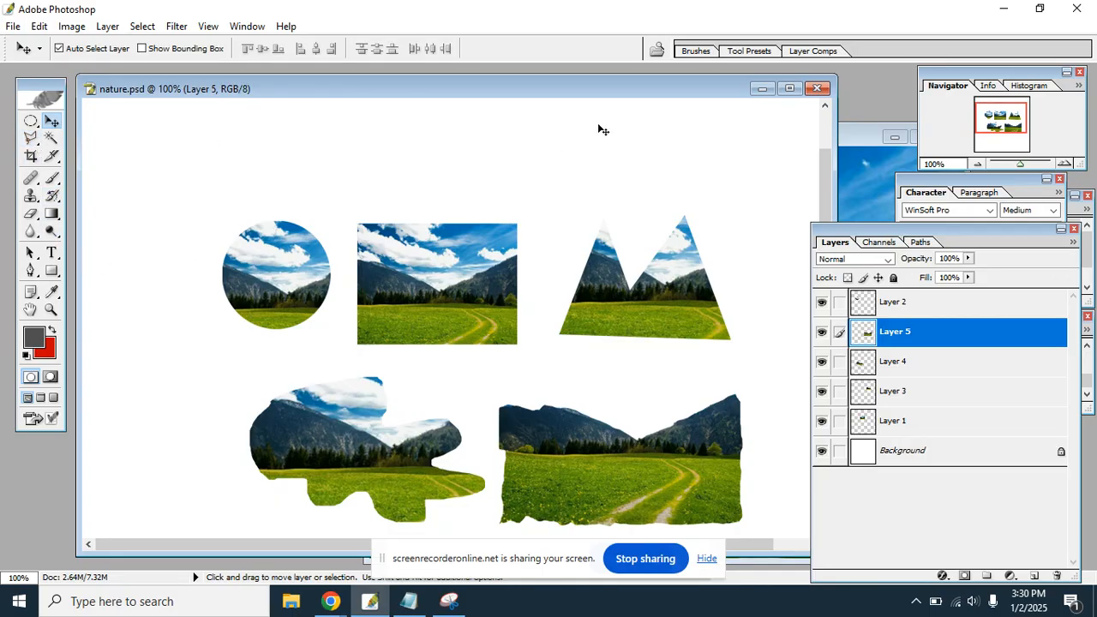
{"action": "left_click_drag", "start_coordinate": [610, 85], "coordinate": [592, 103]}
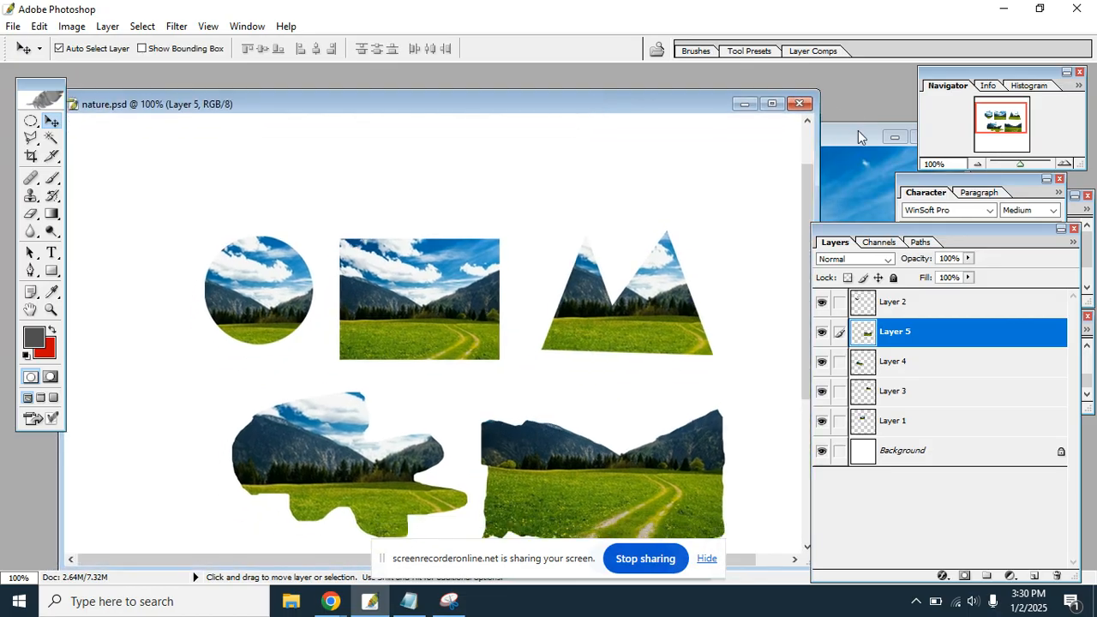
{"action": "left_click", "coordinate": [857, 130]}
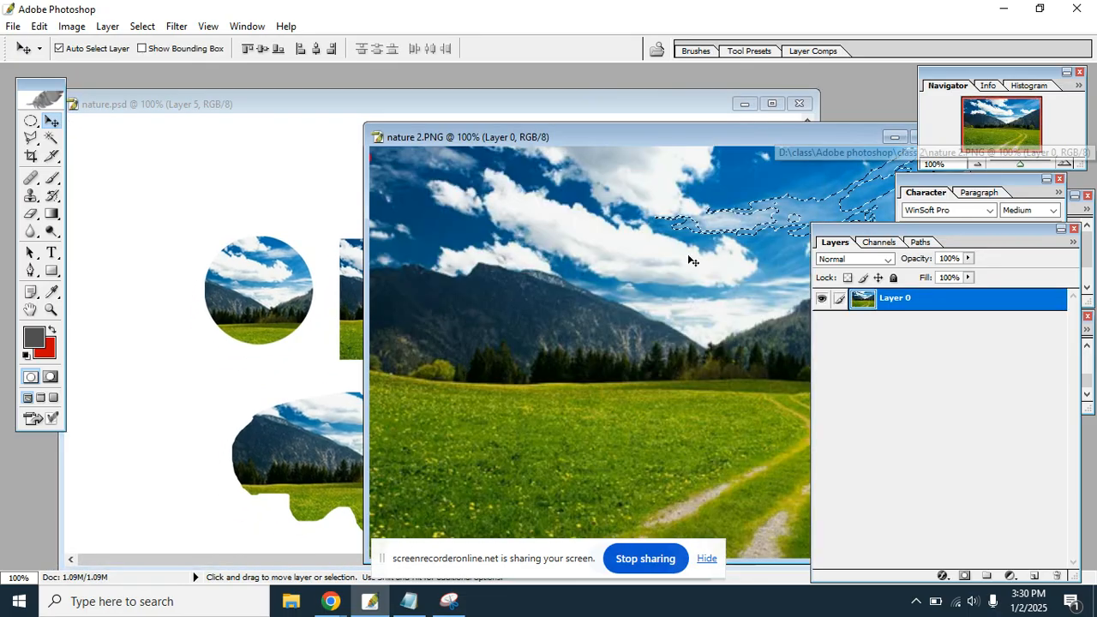
{"action": "left_click", "coordinate": [544, 105]}
{"action": "left_click", "coordinate": [30, 141]}
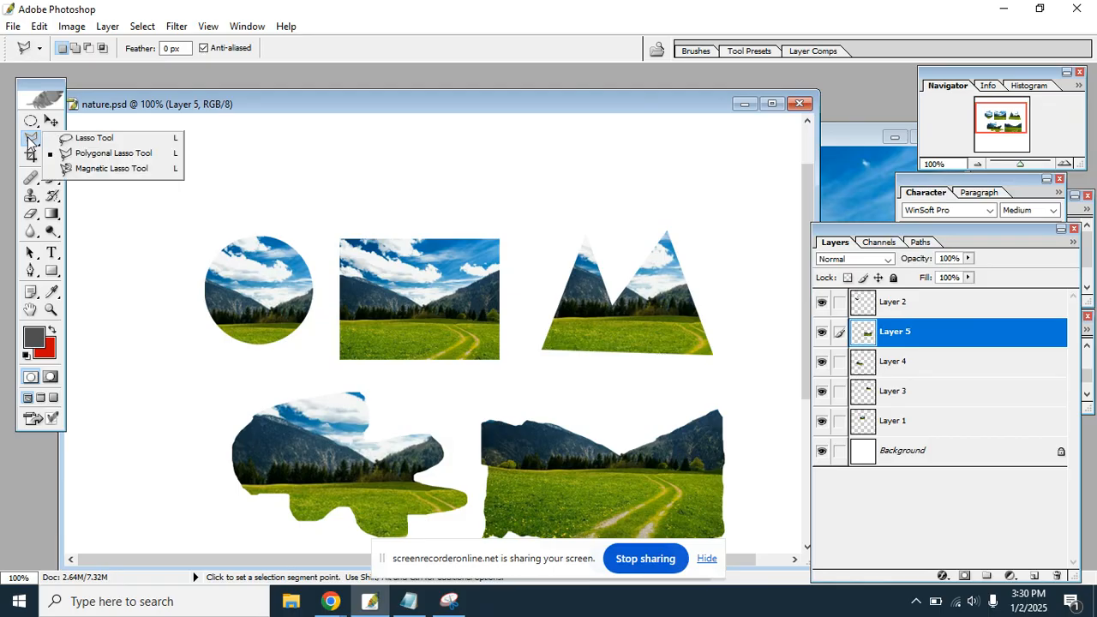
{"action": "left_click", "coordinate": [140, 113]}
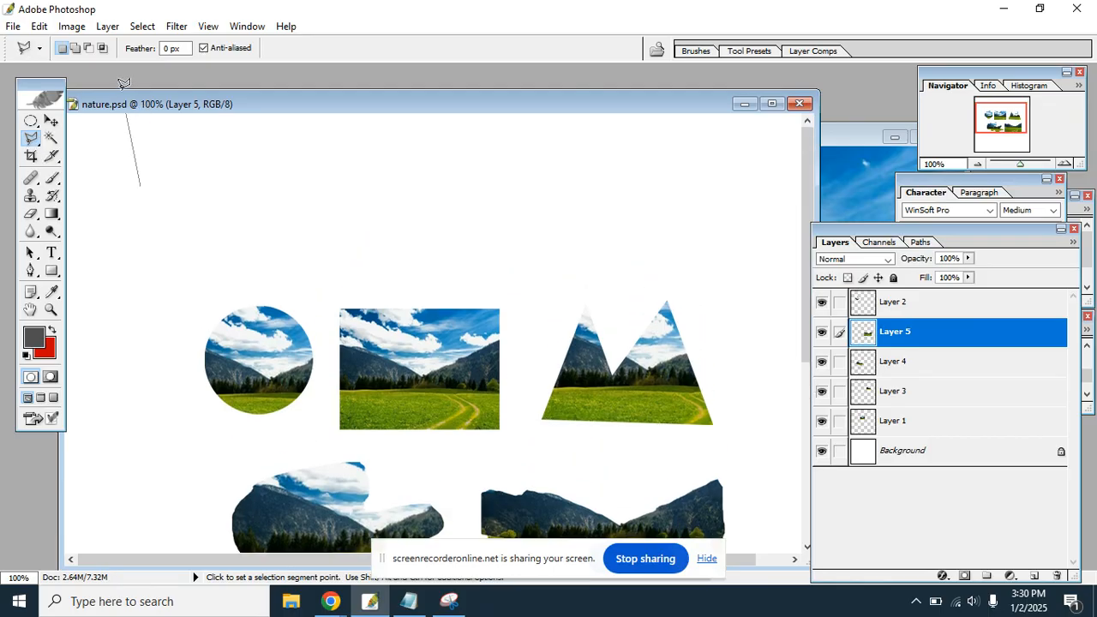
{"action": "double_click", "coordinate": [165, 156]}
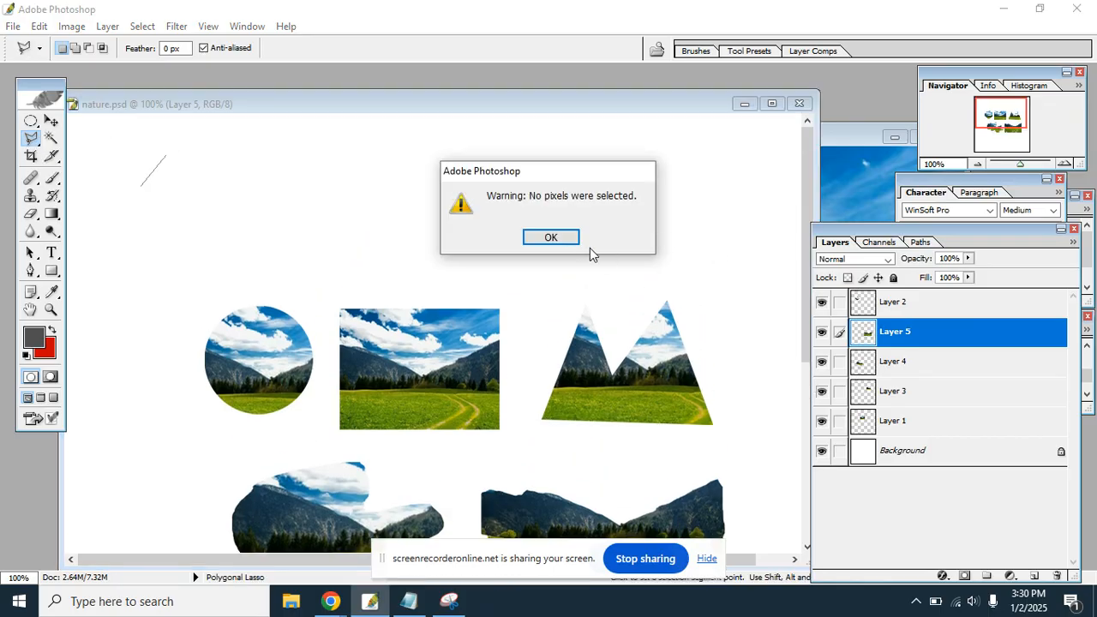
{"action": "left_click", "coordinate": [551, 237]}
{"action": "left_click", "coordinate": [34, 141]}
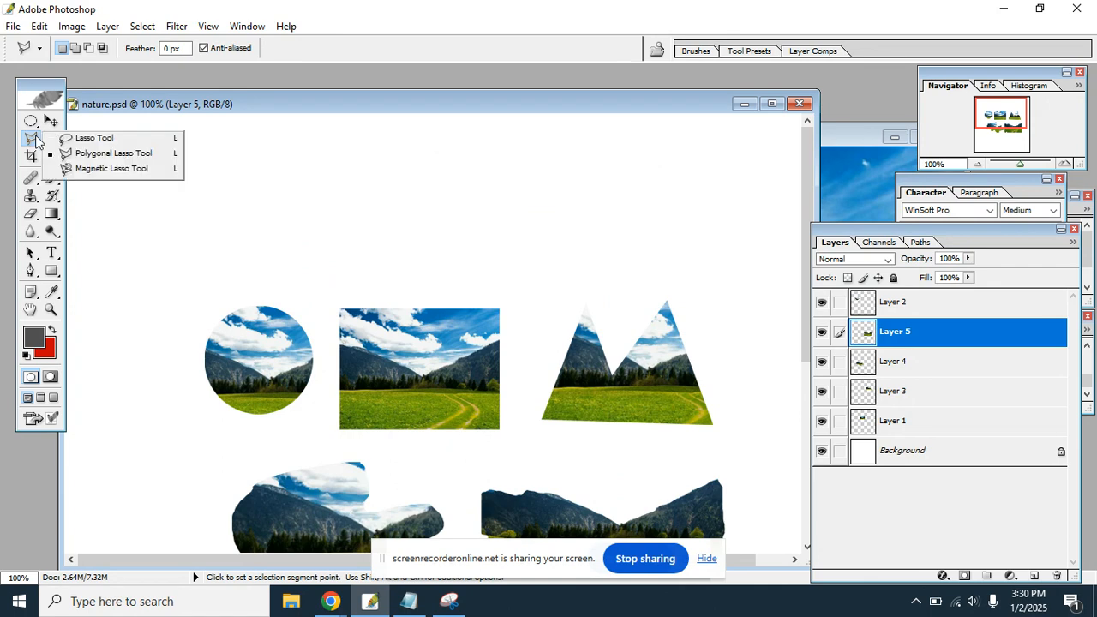
{"action": "left_click", "coordinate": [119, 156]}
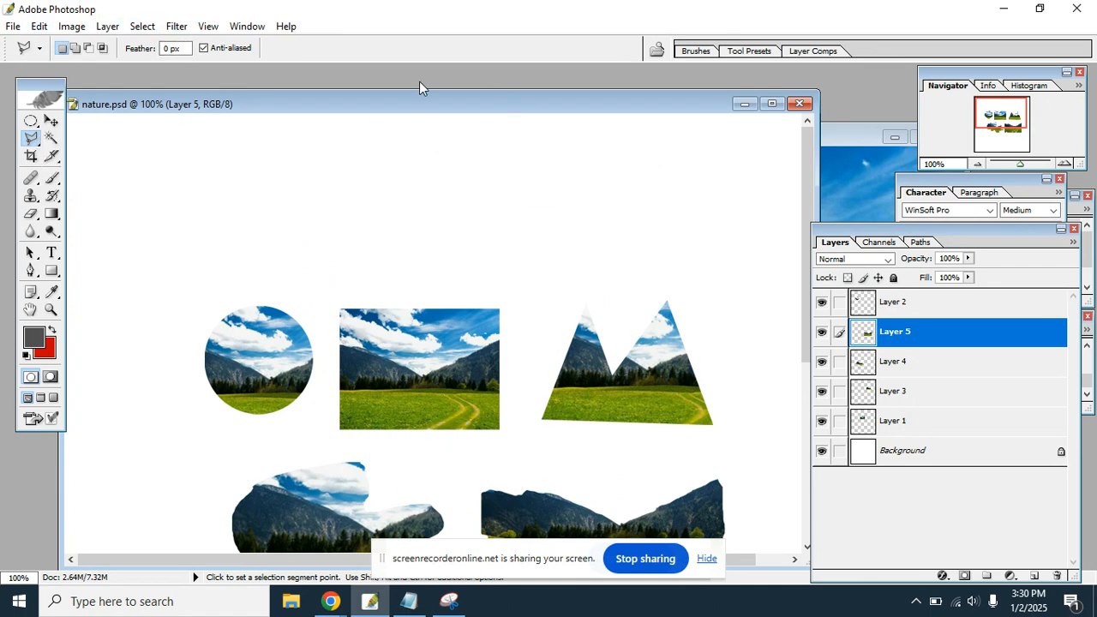
Open nature 3 from the class 2 folder and clear its cloud selection.
{"action": "left_click", "coordinate": [14, 27]}
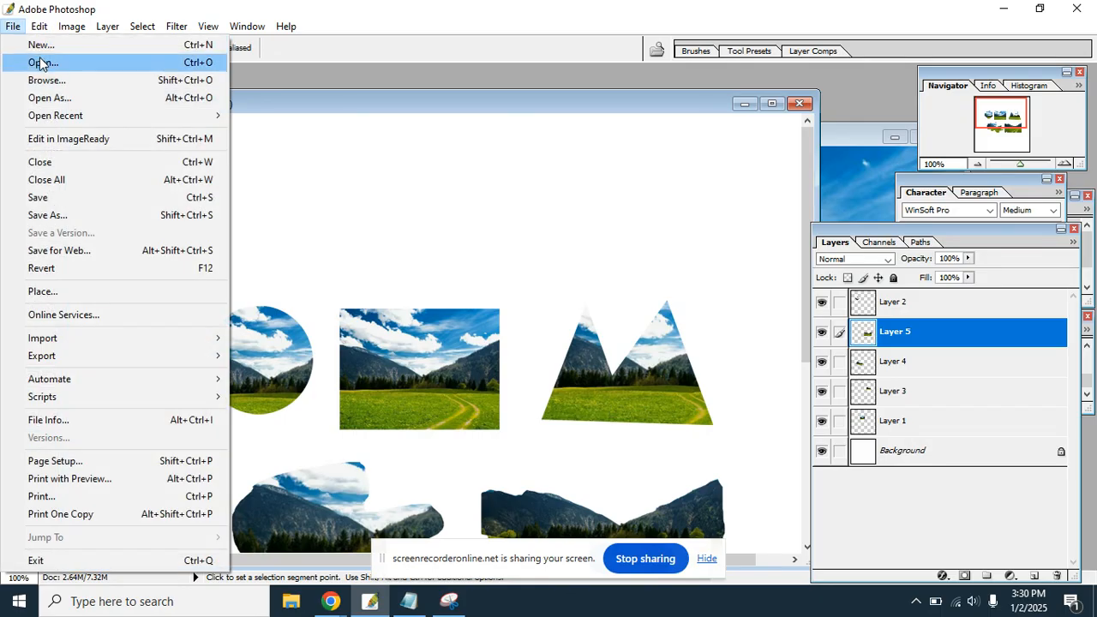
{"action": "left_click", "coordinate": [38, 62]}
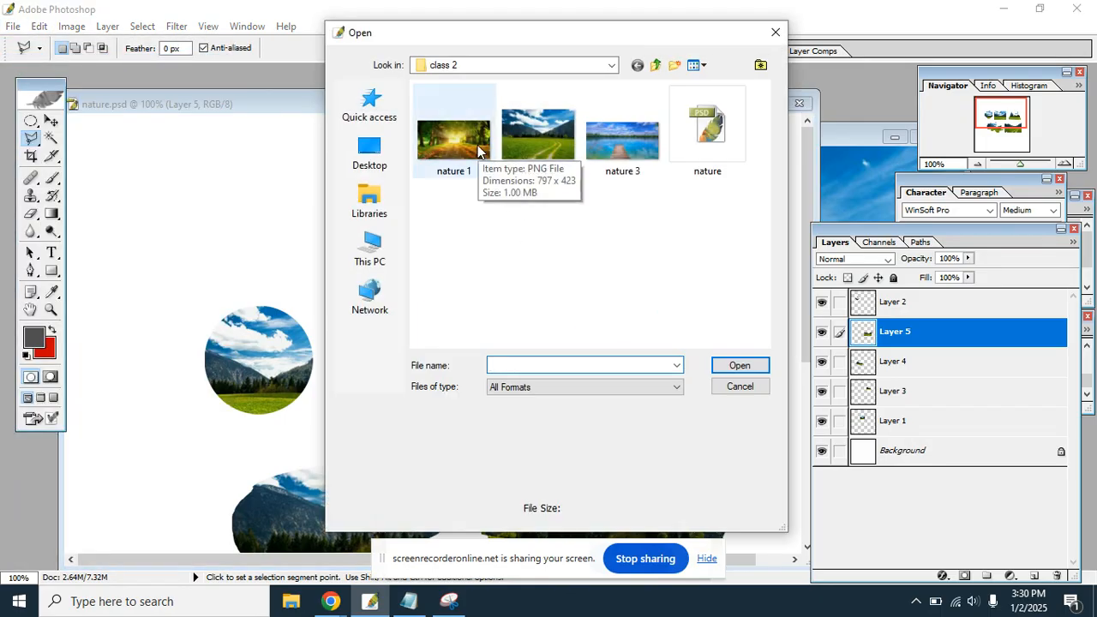
{"action": "double_click", "coordinate": [642, 158]}
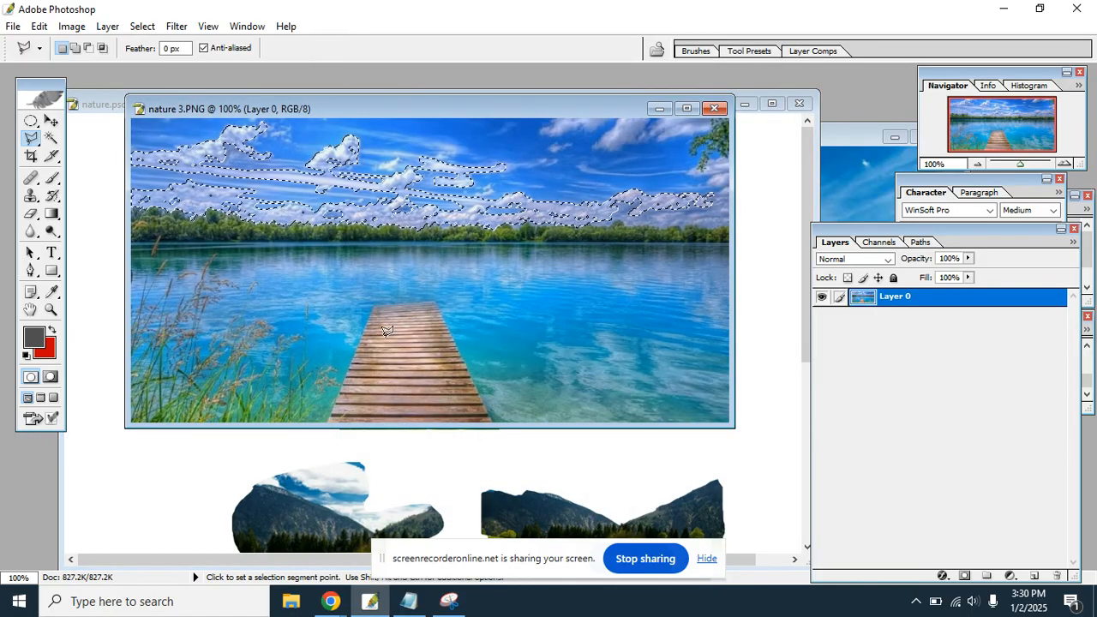
{"action": "left_click", "coordinate": [52, 120]}
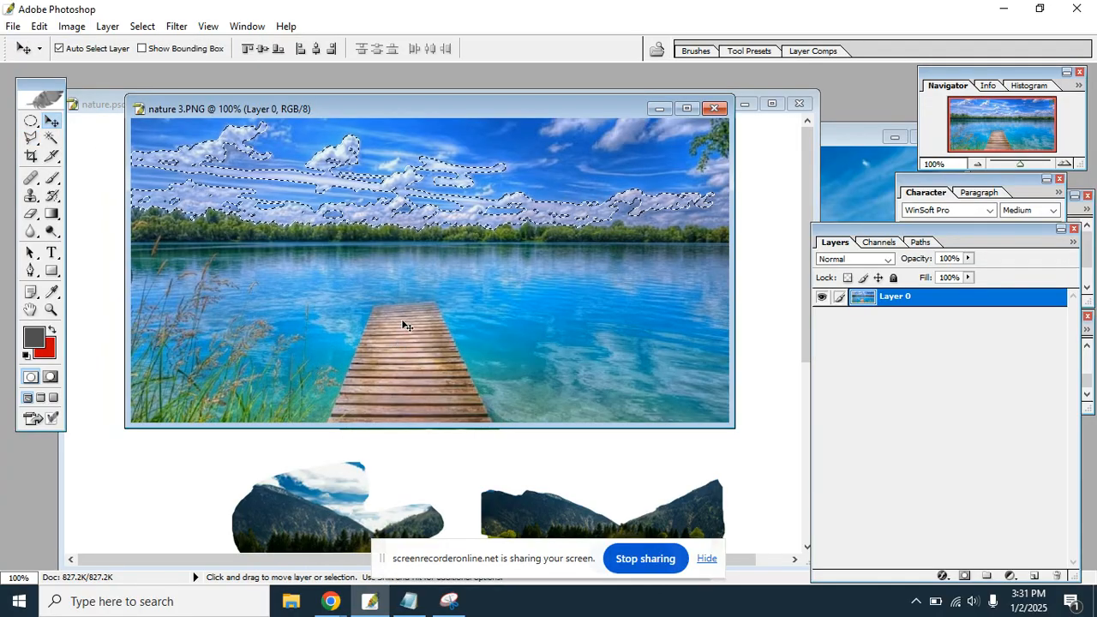
{"action": "key", "text": "ctrl+d"}
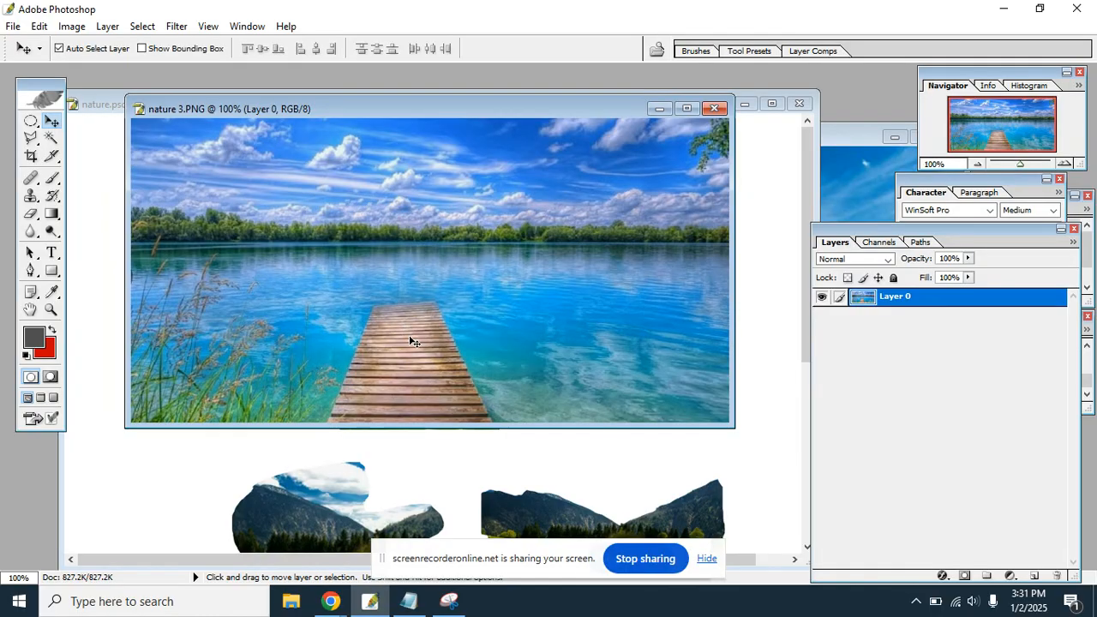
Outline the wooden pier in nature 3 with the Polygonal Lasso and copy it into nature.psd above the rectangle and triangular cutouts.
{"action": "left_click", "coordinate": [30, 138]}
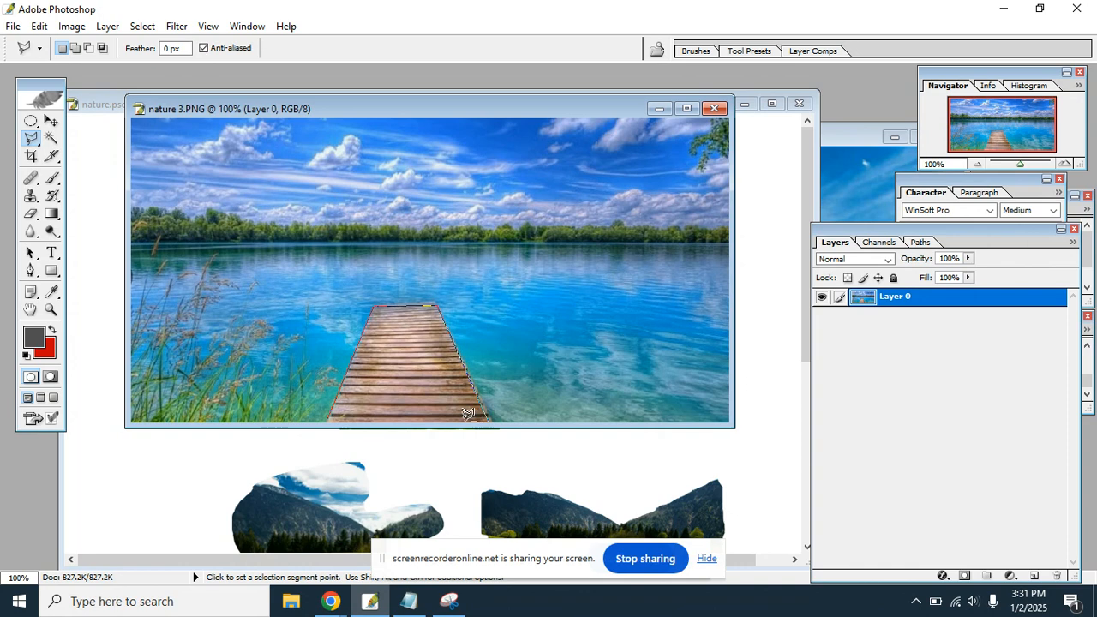
{"action": "left_click", "coordinate": [331, 419]}
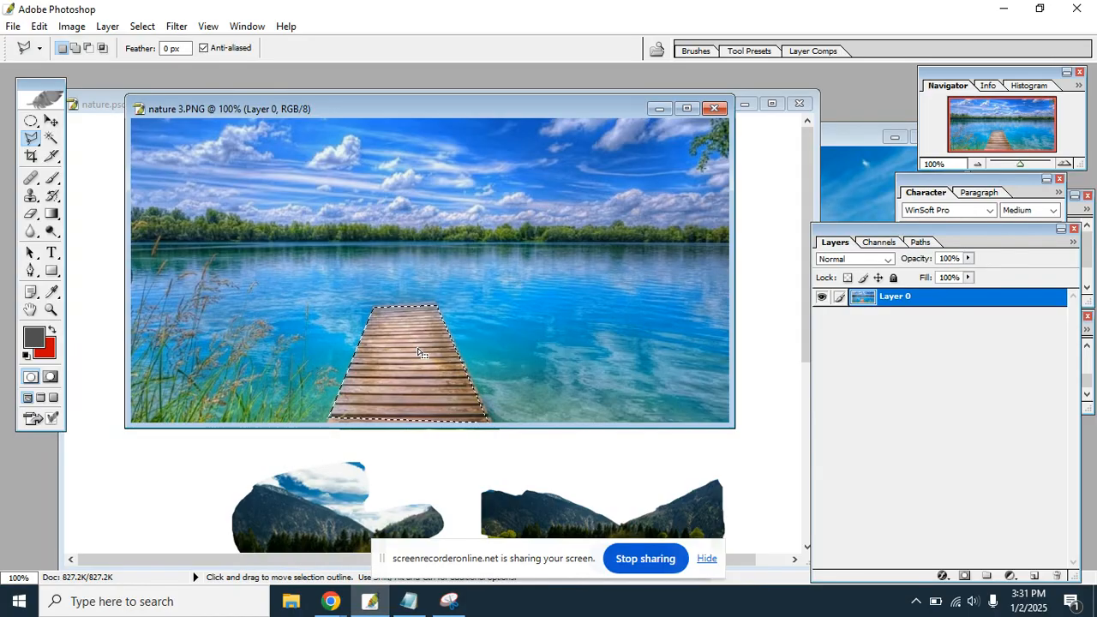
{"action": "left_click", "coordinate": [96, 160]}
{"action": "key", "text": "ctrl+v"}
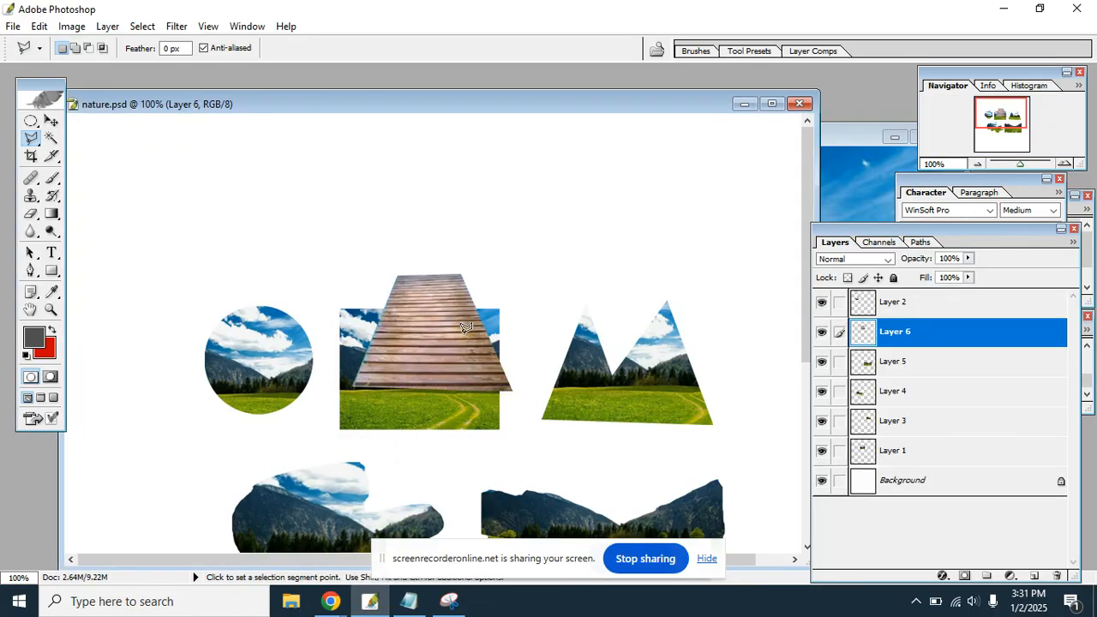
{"action": "left_click", "coordinate": [51, 121]}
{"action": "left_click_drag", "start_coordinate": [429, 341], "coordinate": [537, 241]}
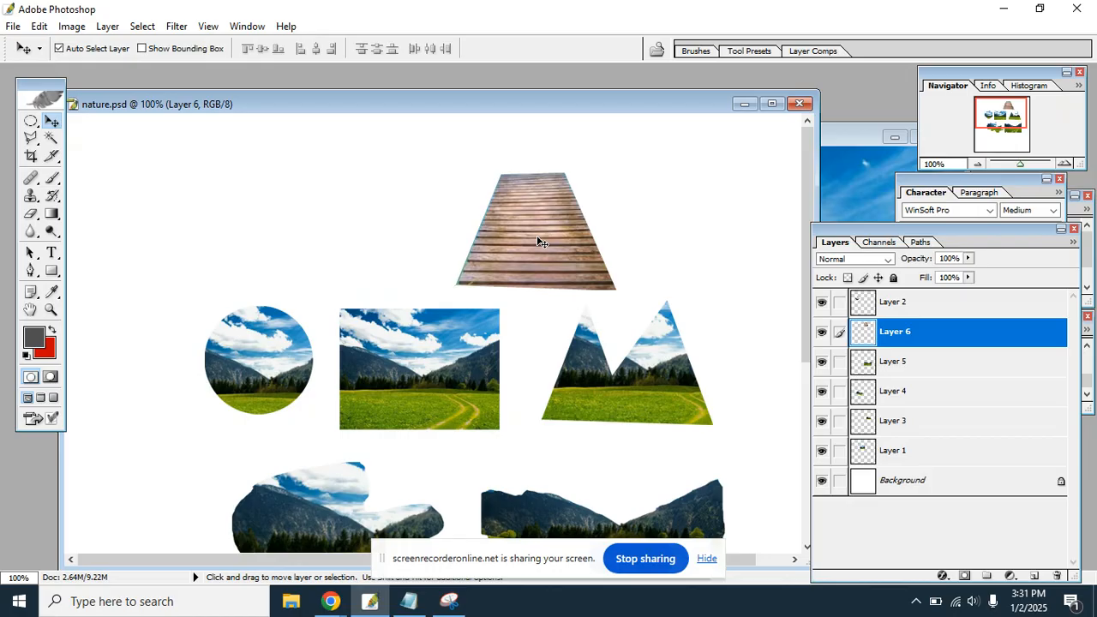
Delete the pier layer from nature.psd and adjust the position of the document window.
{"action": "left_click_drag", "start_coordinate": [1035, 343], "coordinate": [1058, 576]}
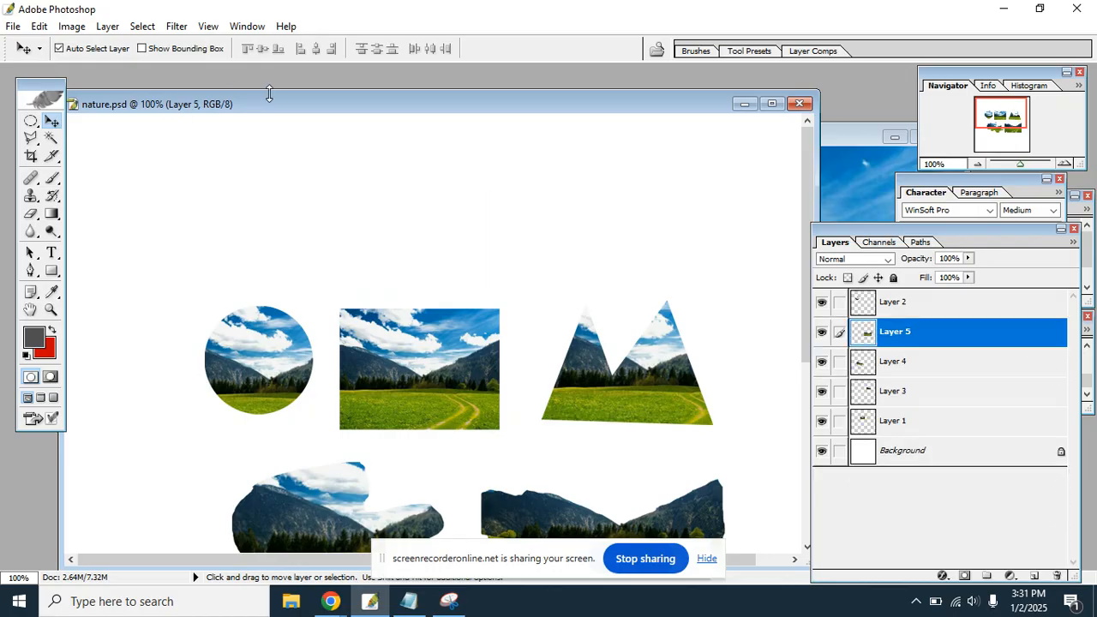
{"action": "left_click_drag", "start_coordinate": [286, 108], "coordinate": [287, 95]}
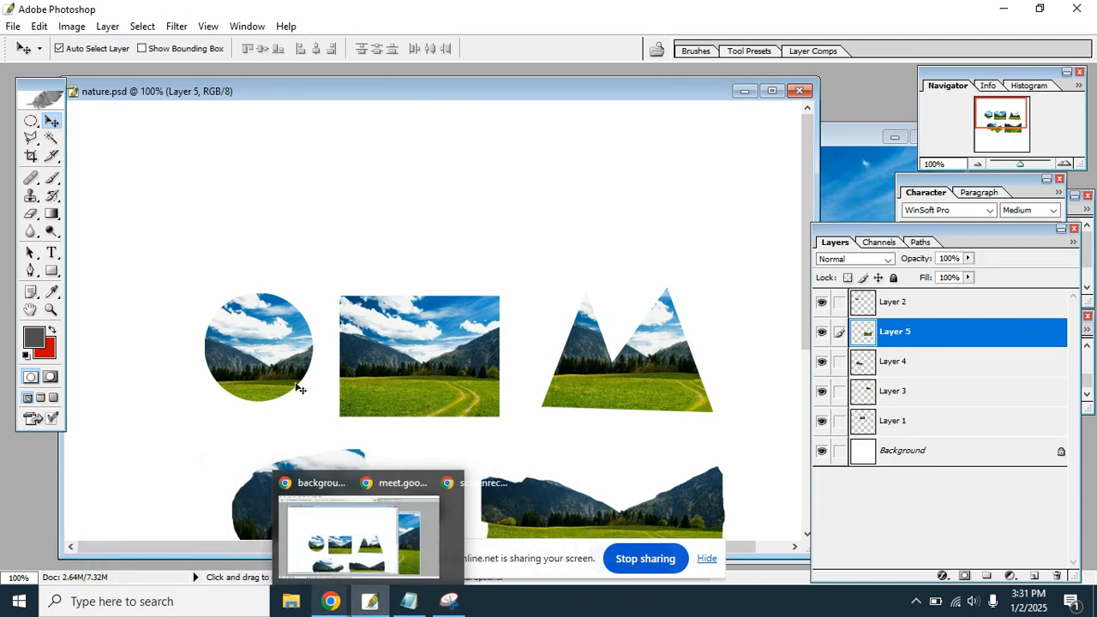
{"action": "left_click_drag", "start_coordinate": [323, 92], "coordinate": [326, 100]}
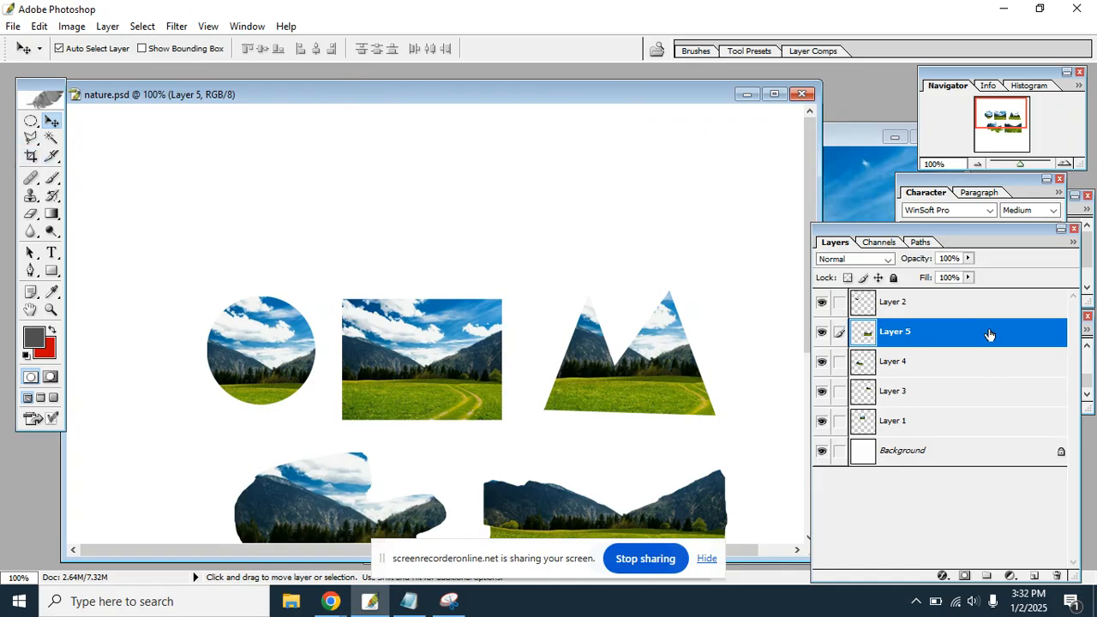
{"action": "left_click", "coordinate": [956, 307]}
{"action": "left_click", "coordinate": [941, 421]}
{"action": "left_click", "coordinate": [942, 392]}
{"action": "left_click", "coordinate": [944, 364]}
{"action": "left_click", "coordinate": [945, 336]}
{"action": "left_click", "coordinate": [946, 312]}
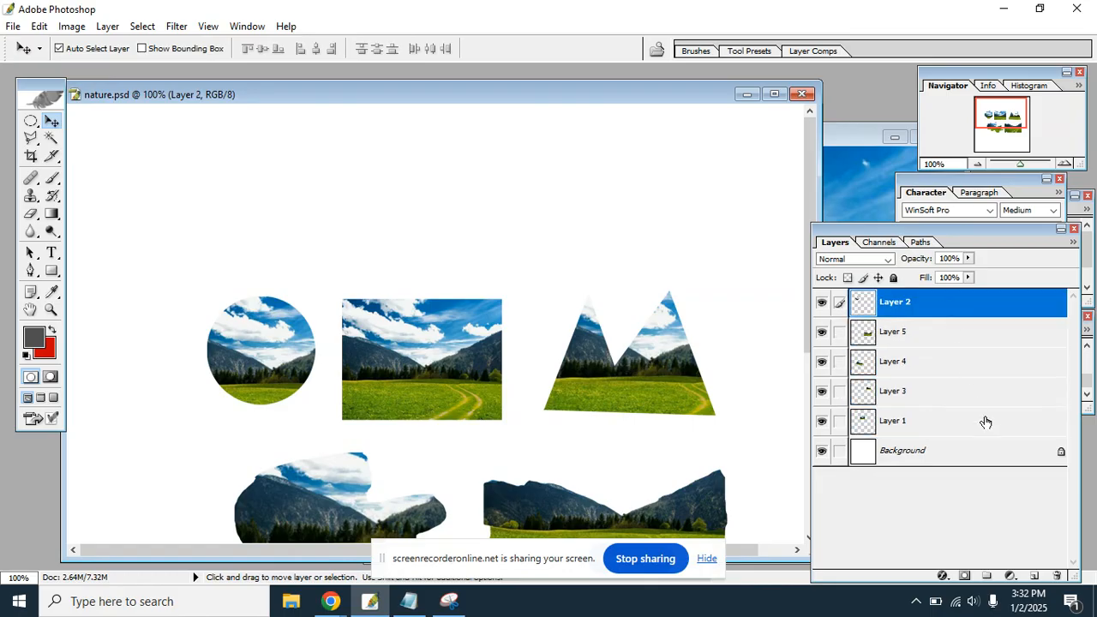
Delete Layer 1, the rectangular cutout, from nature.psd.
{"action": "left_click", "coordinate": [992, 427]}
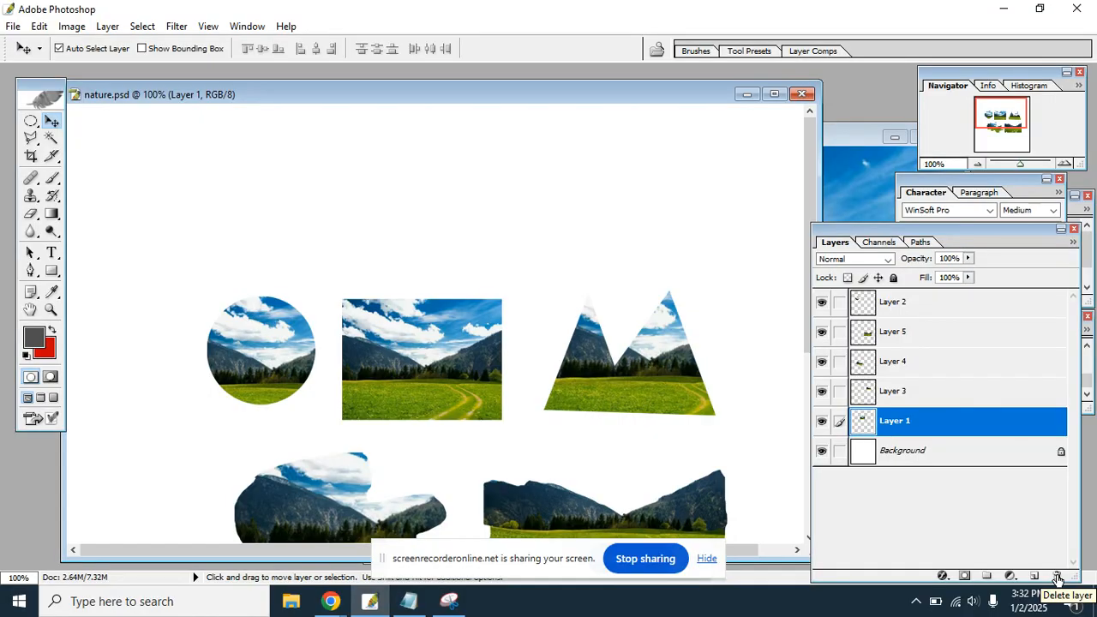
{"action": "left_click", "coordinate": [1057, 579]}
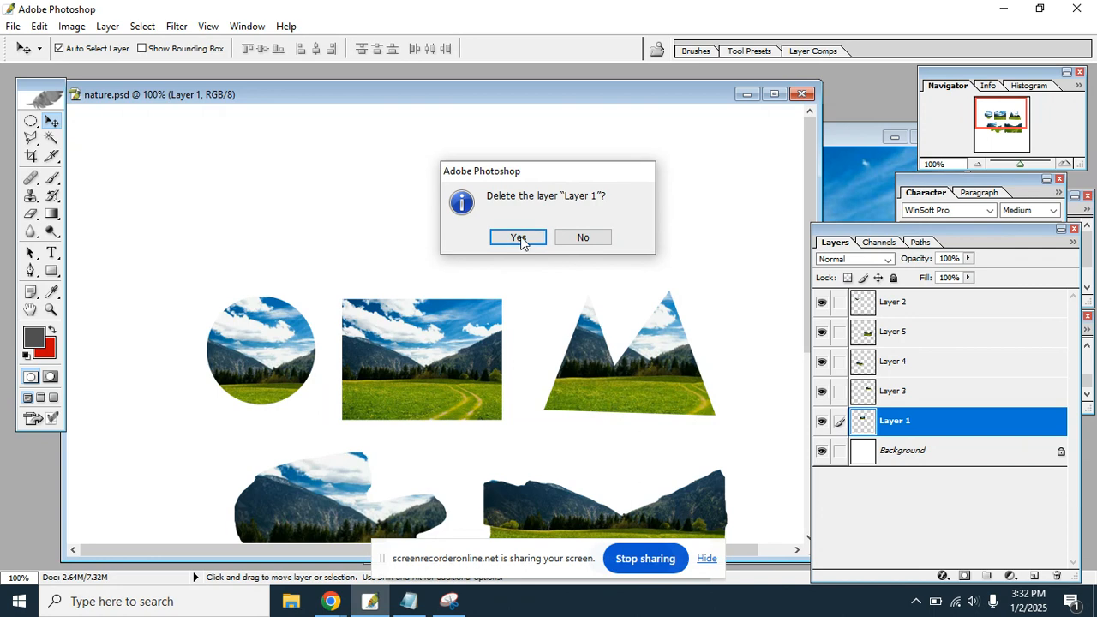
{"action": "left_click", "coordinate": [519, 237]}
Delete Layers 3, 4, 5 and 2 so that only the Background layer is left in nature.psd.
{"action": "left_click", "coordinate": [993, 394]}
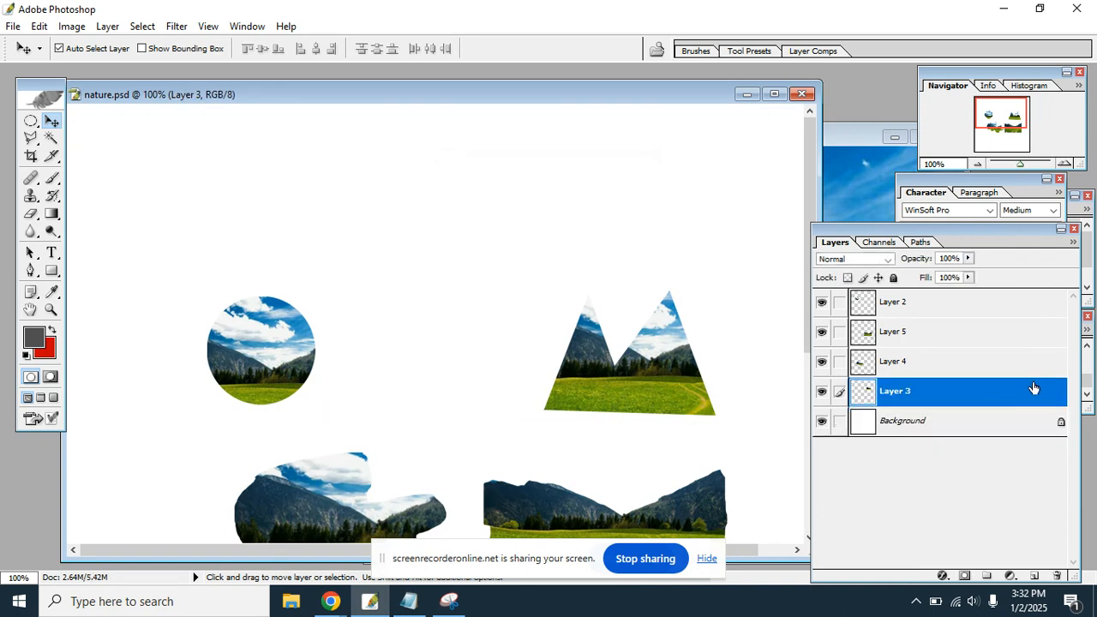
{"action": "left_click_drag", "start_coordinate": [993, 395], "coordinate": [1056, 576]}
{"action": "left_click_drag", "start_coordinate": [1001, 369], "coordinate": [1058, 575]}
{"action": "left_click_drag", "start_coordinate": [991, 333], "coordinate": [1056, 577]}
{"action": "left_click_drag", "start_coordinate": [966, 306], "coordinate": [1059, 576]}
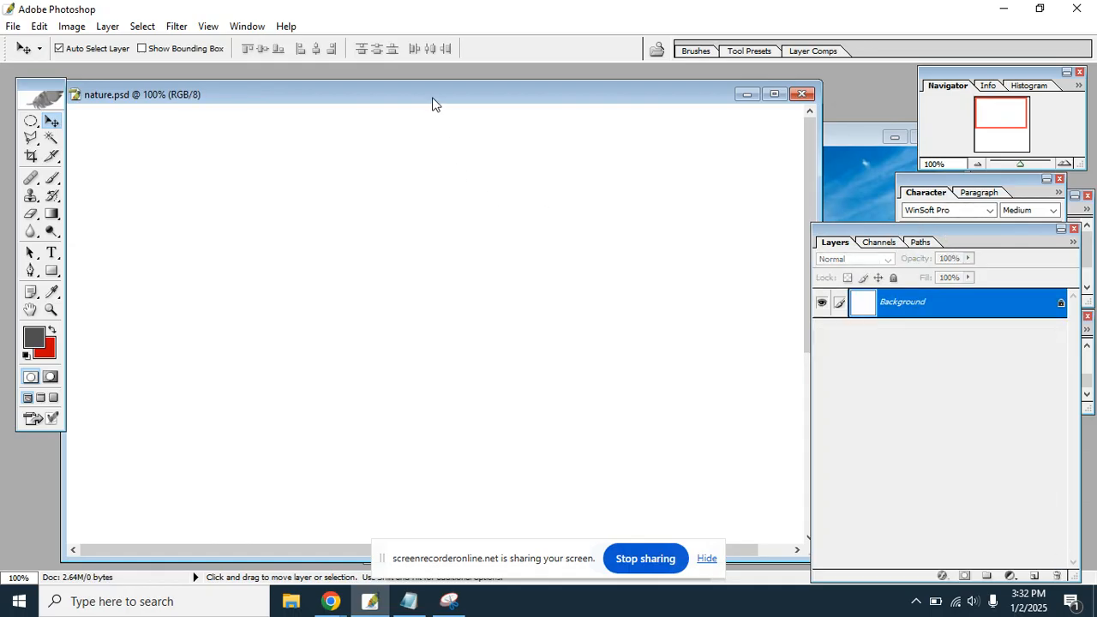
Move the blank nature.psd window clear of the toolbox and clear the selection in nature 2.
{"action": "left_click_drag", "start_coordinate": [432, 97], "coordinate": [456, 88]}
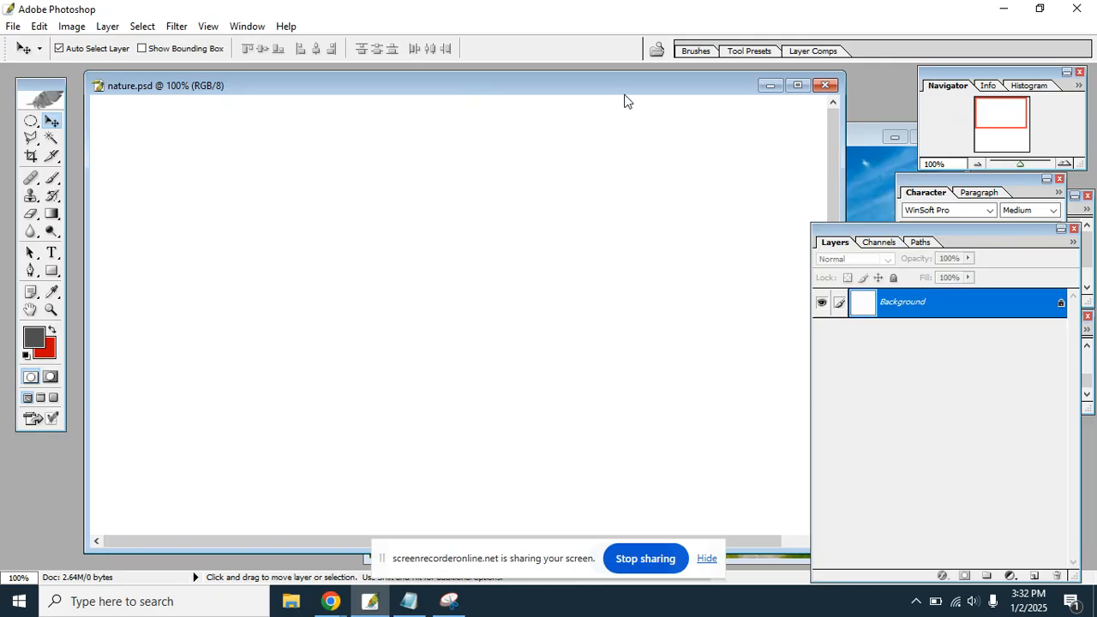
{"action": "left_click_drag", "start_coordinate": [622, 89], "coordinate": [610, 83]}
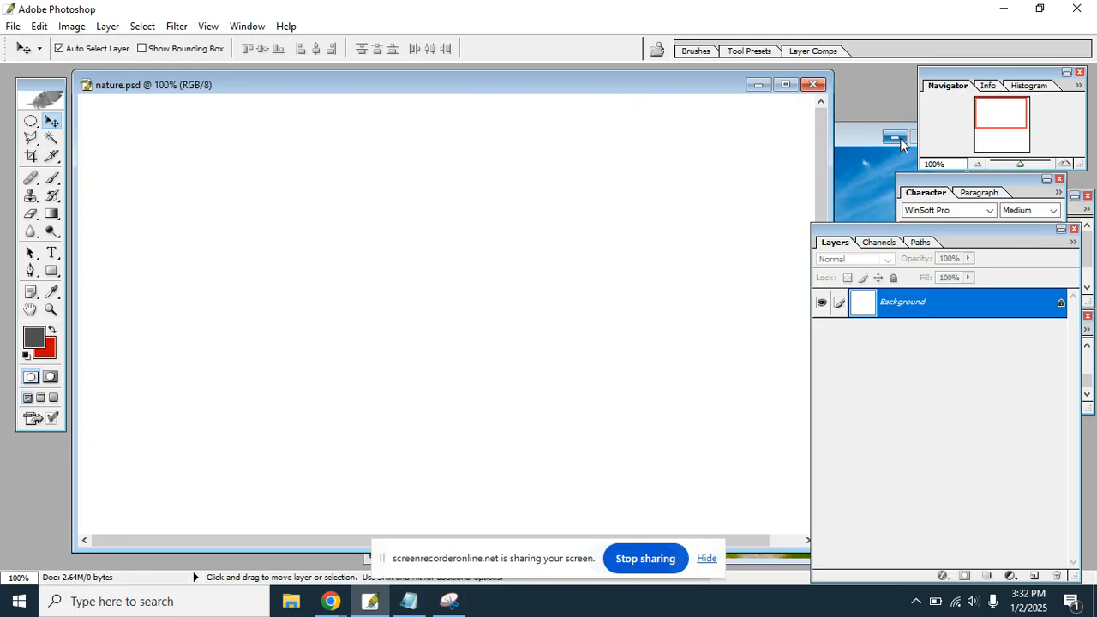
{"action": "left_click", "coordinate": [851, 142]}
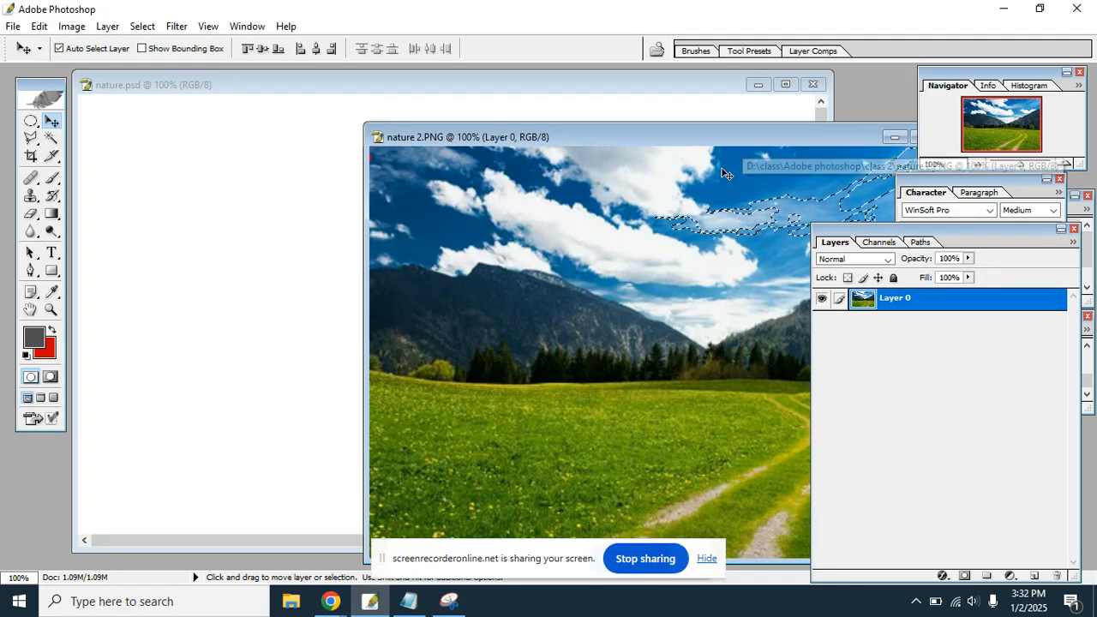
{"action": "key", "text": "ctrl+d"}
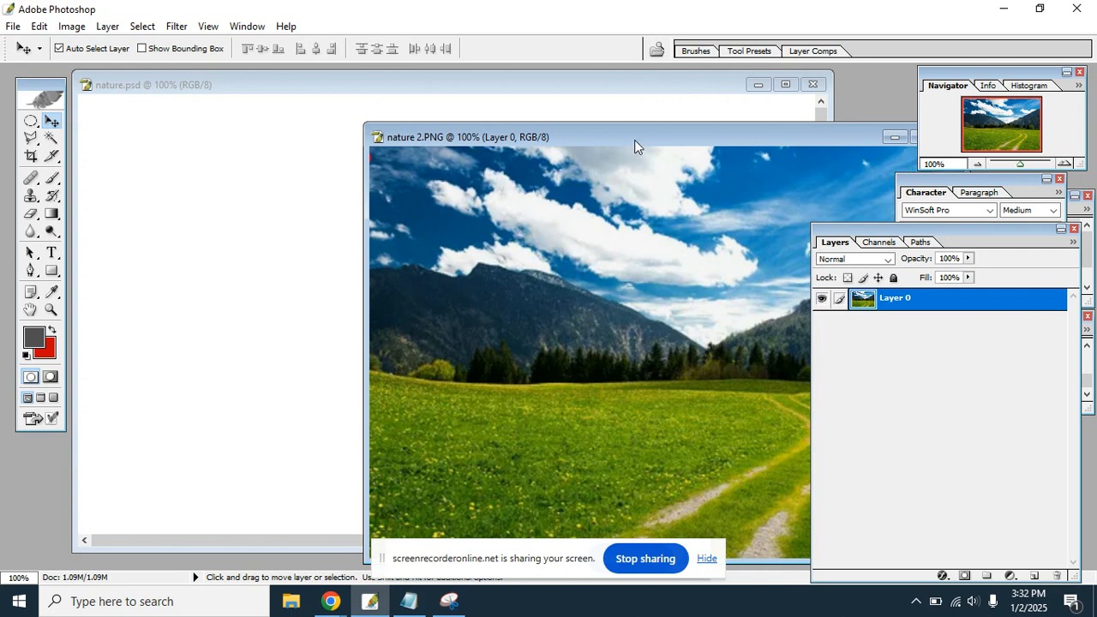
{"action": "left_click", "coordinate": [519, 92]}
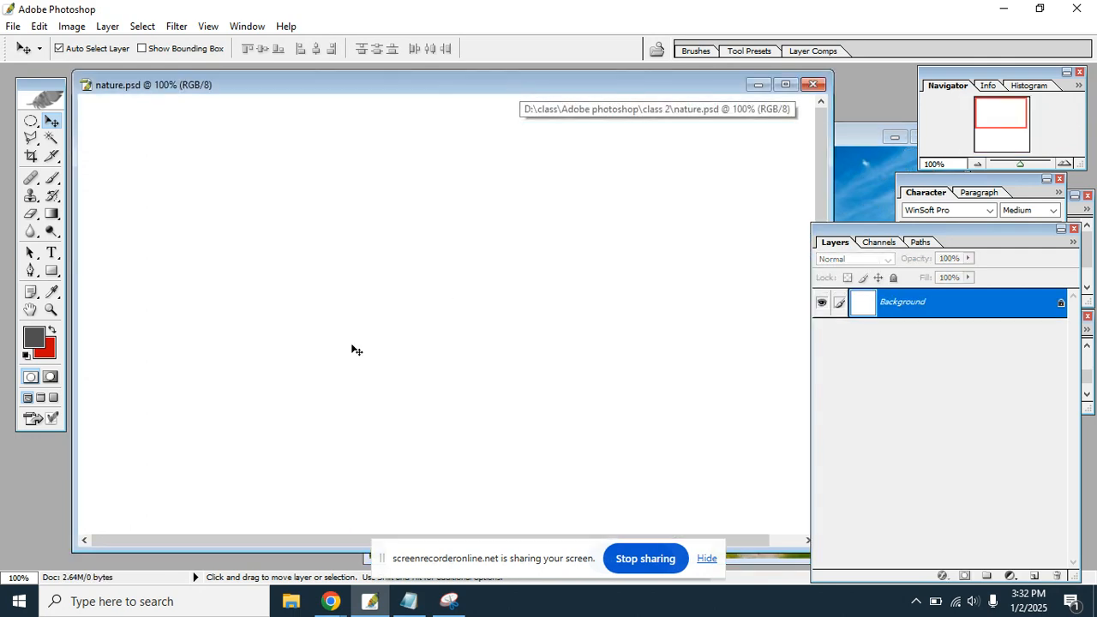
Select a large, nearly circular area of clouds, mountains and meadow in nature 2 with the Elliptical Marquee.
{"action": "left_click", "coordinate": [30, 159]}
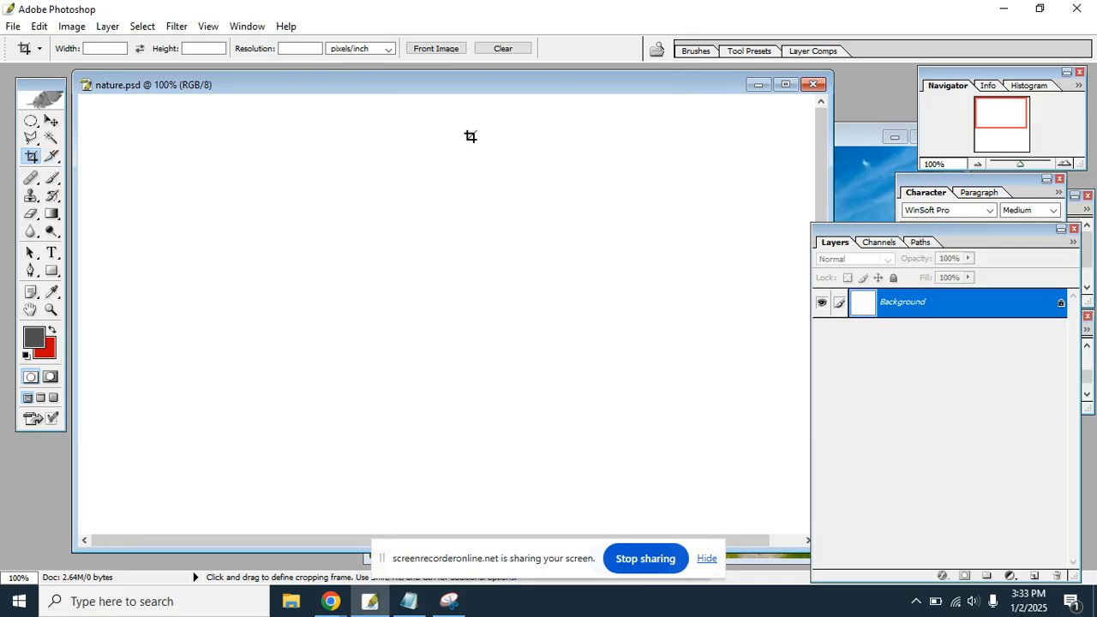
{"action": "left_click", "coordinate": [855, 146]}
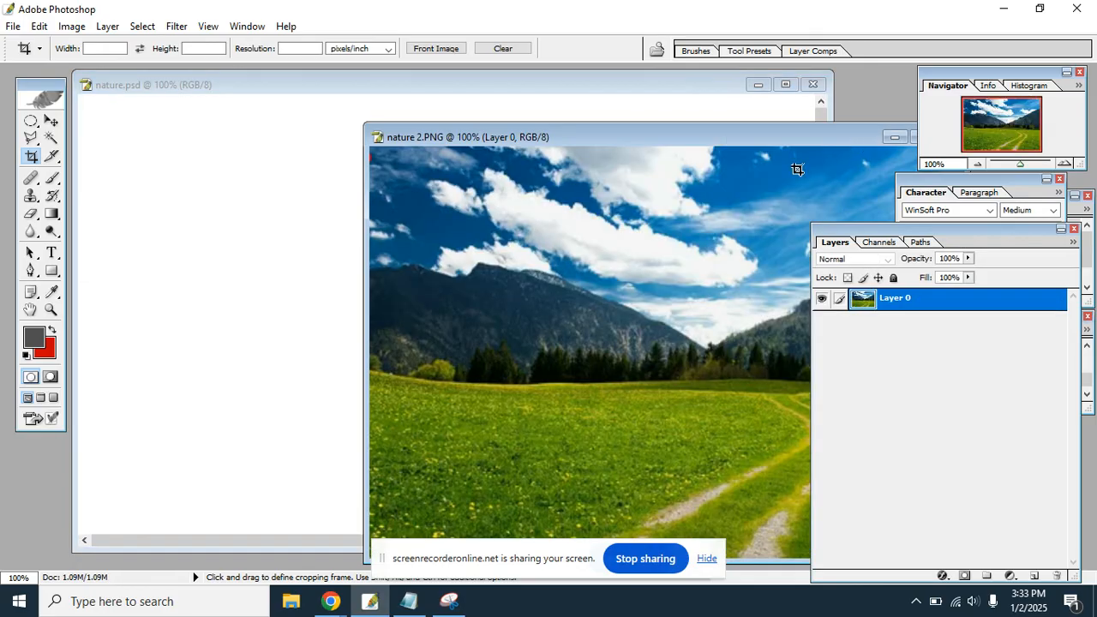
{"action": "left_click", "coordinate": [31, 121]}
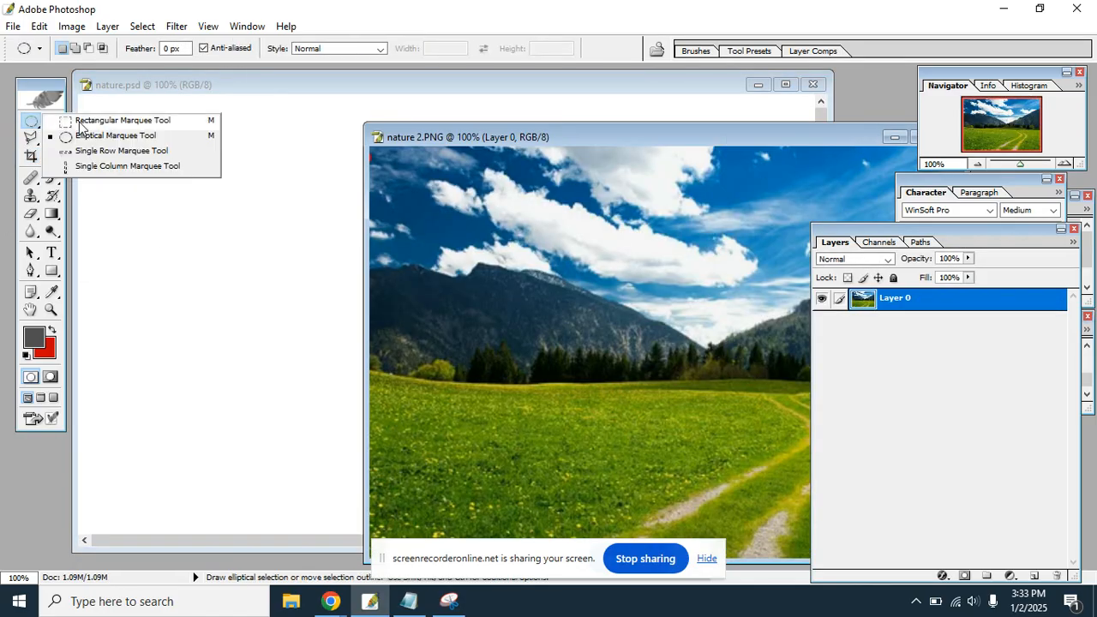
{"action": "left_click", "coordinate": [97, 137]}
{"action": "left_click_drag", "start_coordinate": [566, 292], "coordinate": [752, 447]}
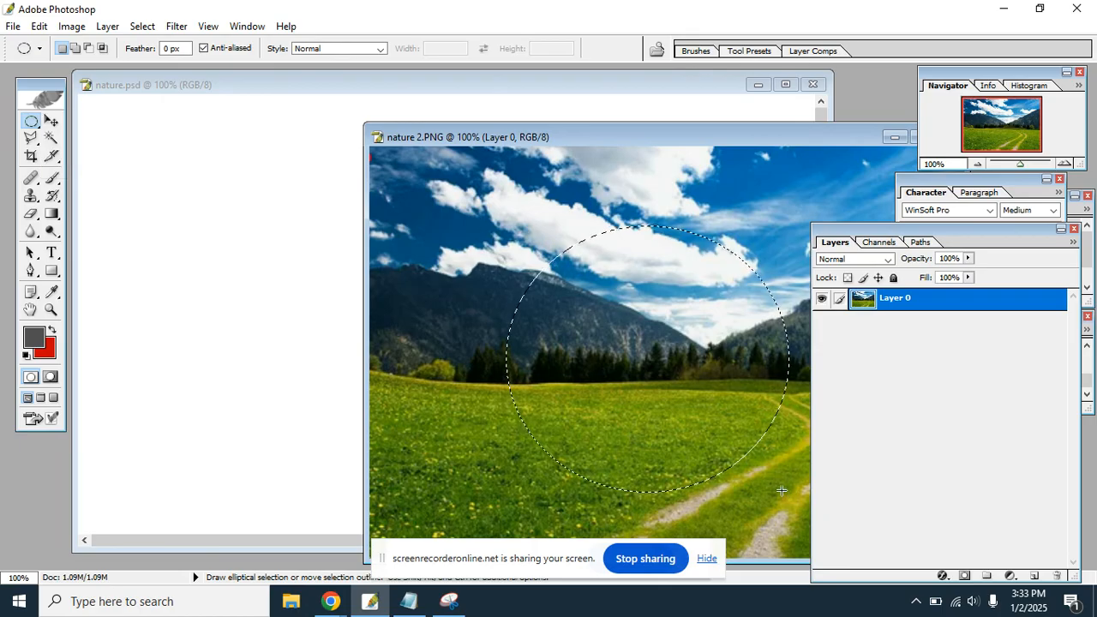
Bring nature.psd forward, clear its old elliptical selection, and paste the circular nature 2 cutout into it.
{"action": "left_click_drag", "start_coordinate": [626, 372], "coordinate": [174, 204]}
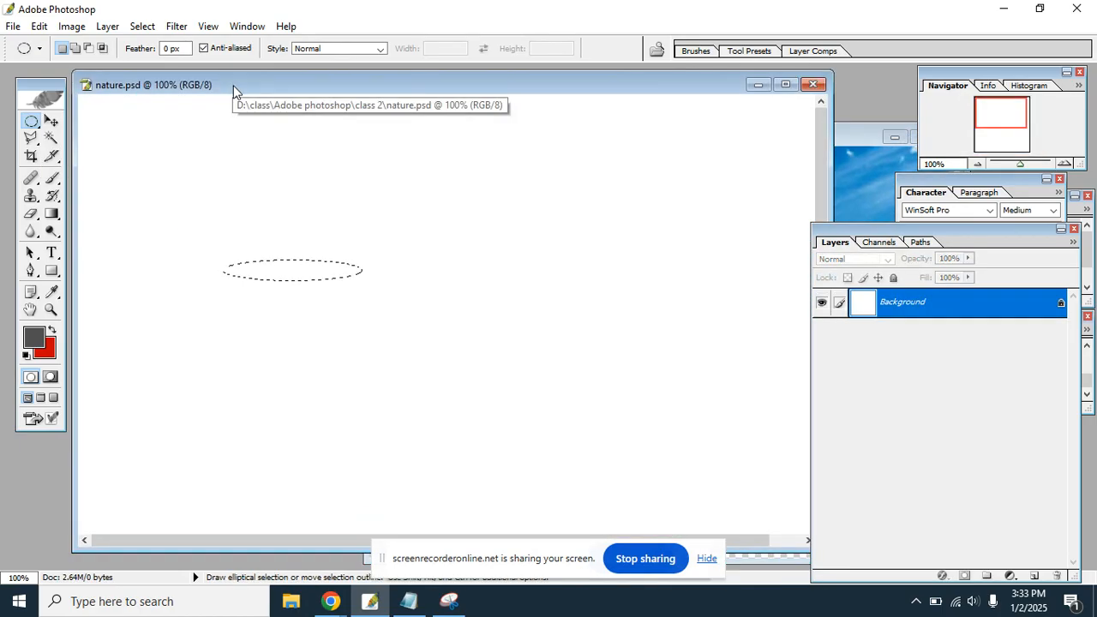
{"action": "key", "text": "ctrl+d"}
{"action": "key", "text": "ctrl+v"}
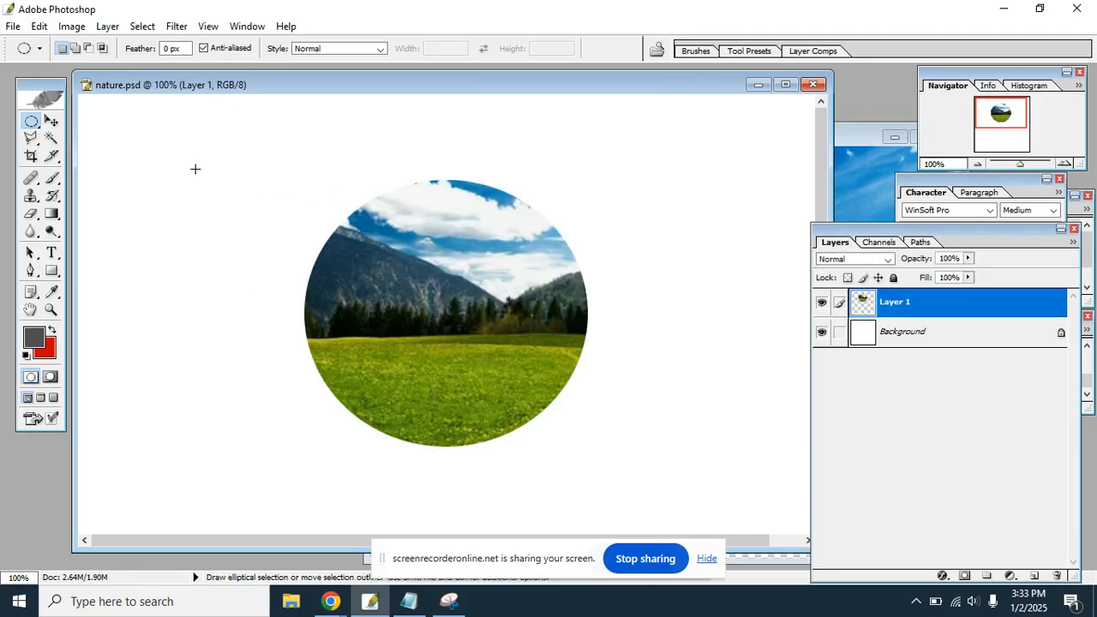
Crop nature.psd to a small rectangle inside the circular cutout with the Crop tool, and undo that crop.
{"action": "left_click", "coordinate": [32, 156]}
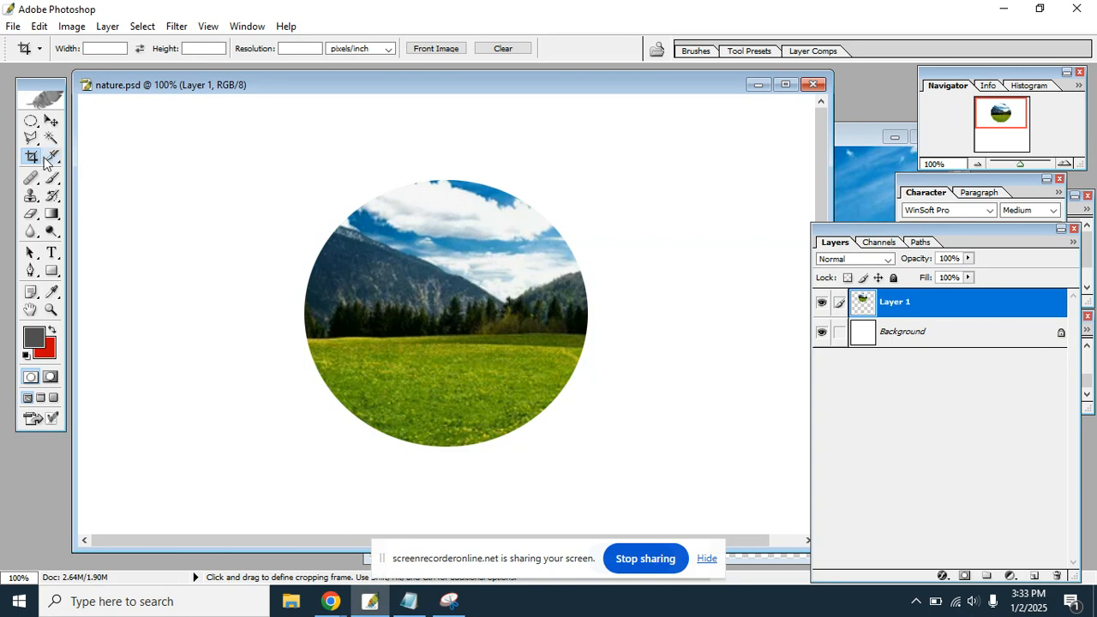
{"action": "left_click_drag", "start_coordinate": [392, 220], "coordinate": [521, 366]}
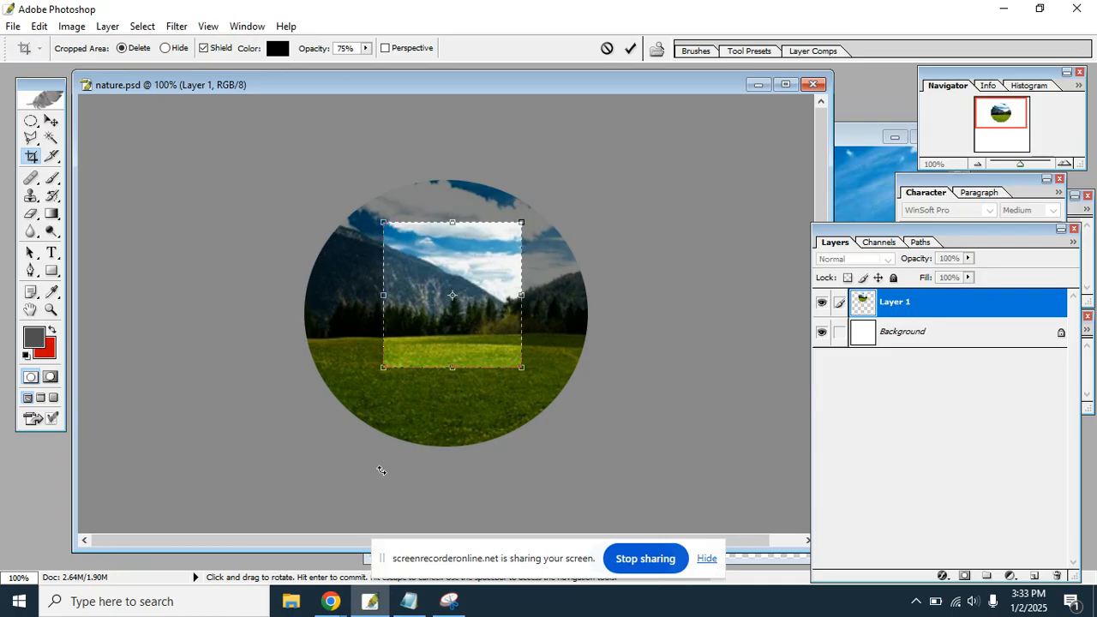
{"action": "key", "text": "Return"}
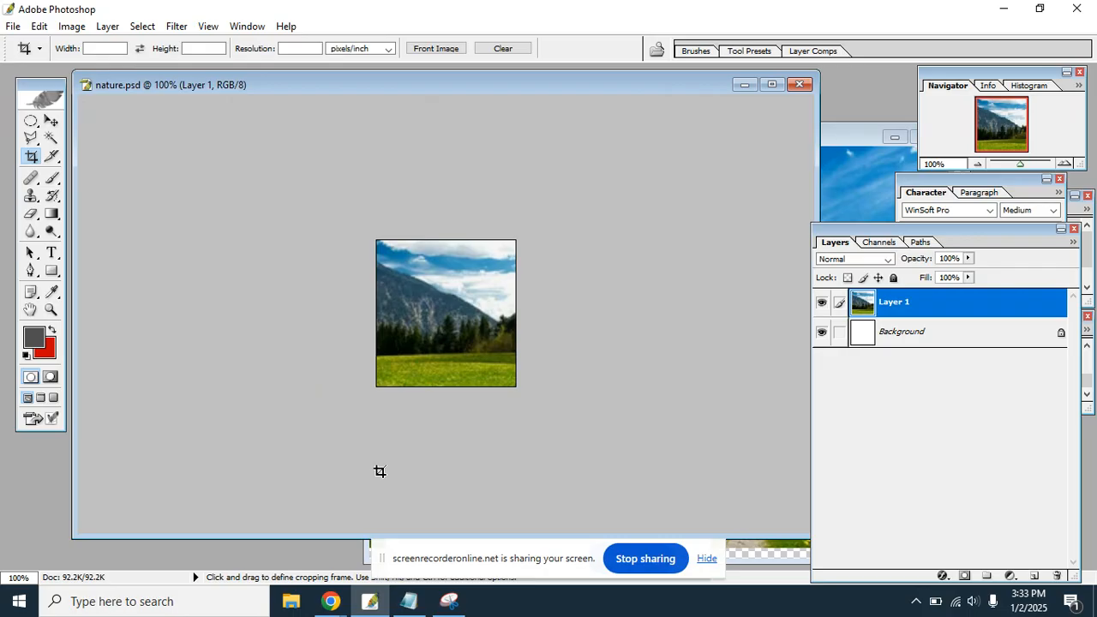
{"action": "key", "text": "ctrl+z"}
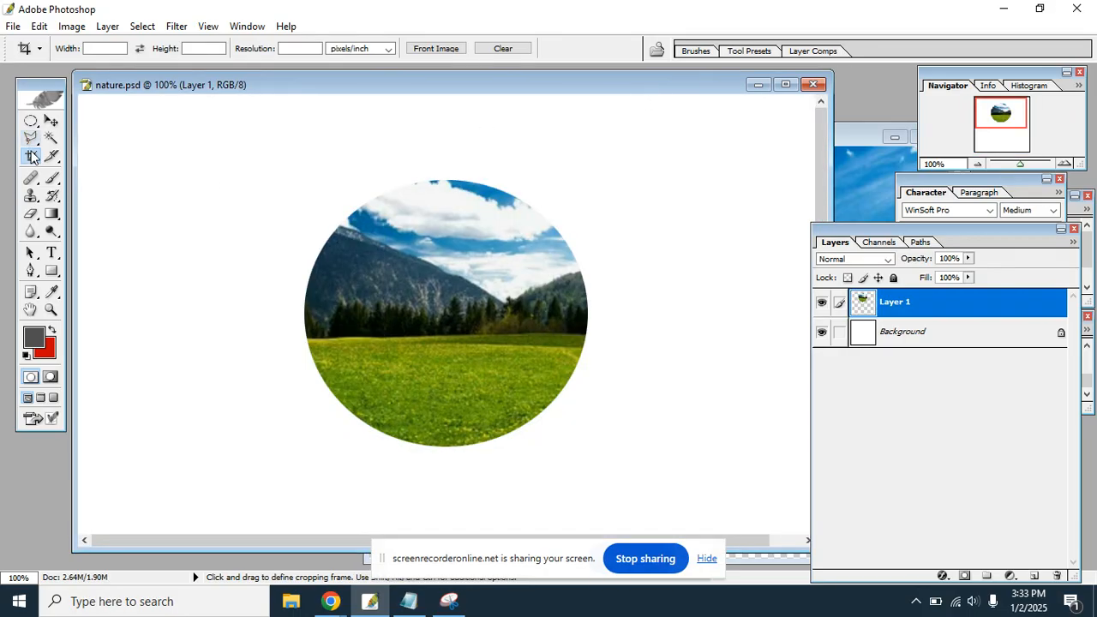
Crop nature.psd to a nearly square area of mountains and meadow inside the circular cutout, and delete Layer 1.
{"action": "left_click_drag", "start_coordinate": [382, 222], "coordinate": [533, 369]}
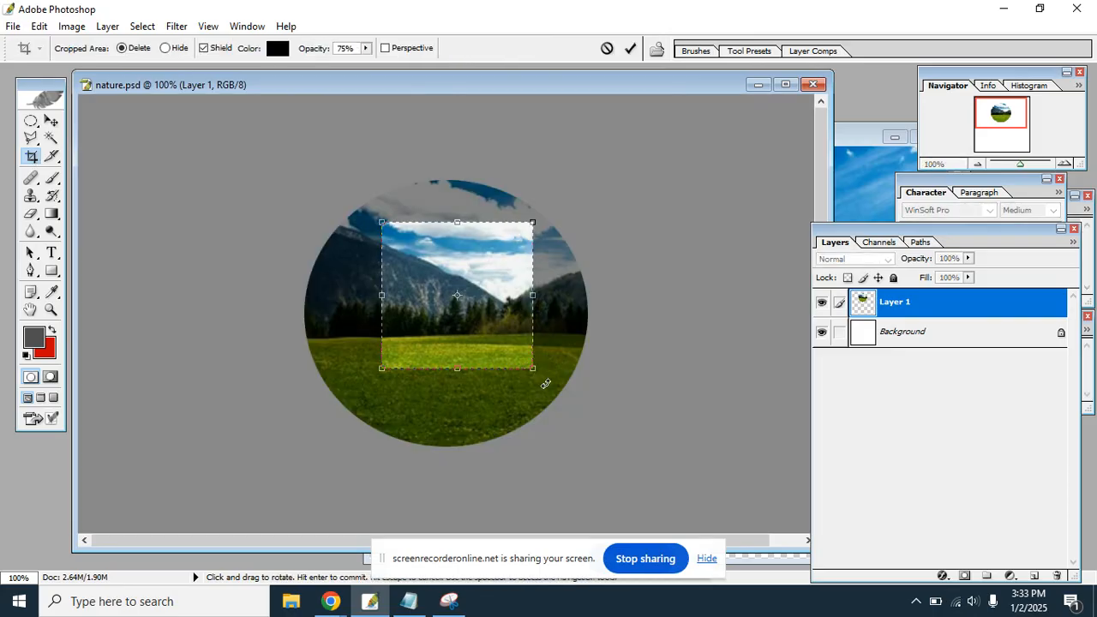
{"action": "key", "text": "Return"}
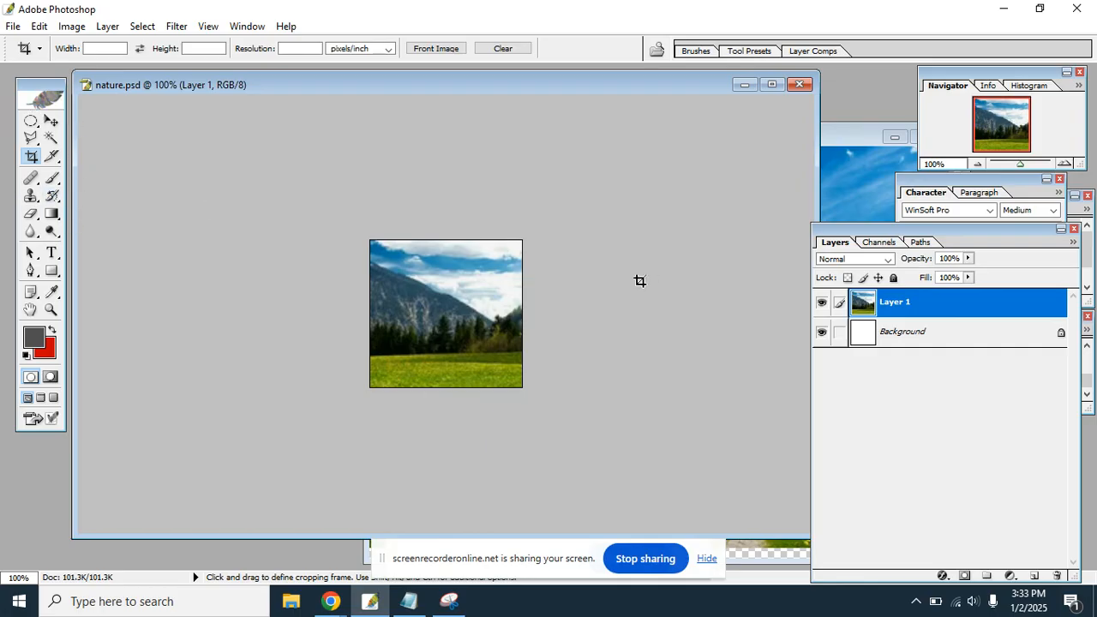
{"action": "left_click_drag", "start_coordinate": [1017, 313], "coordinate": [1056, 575]}
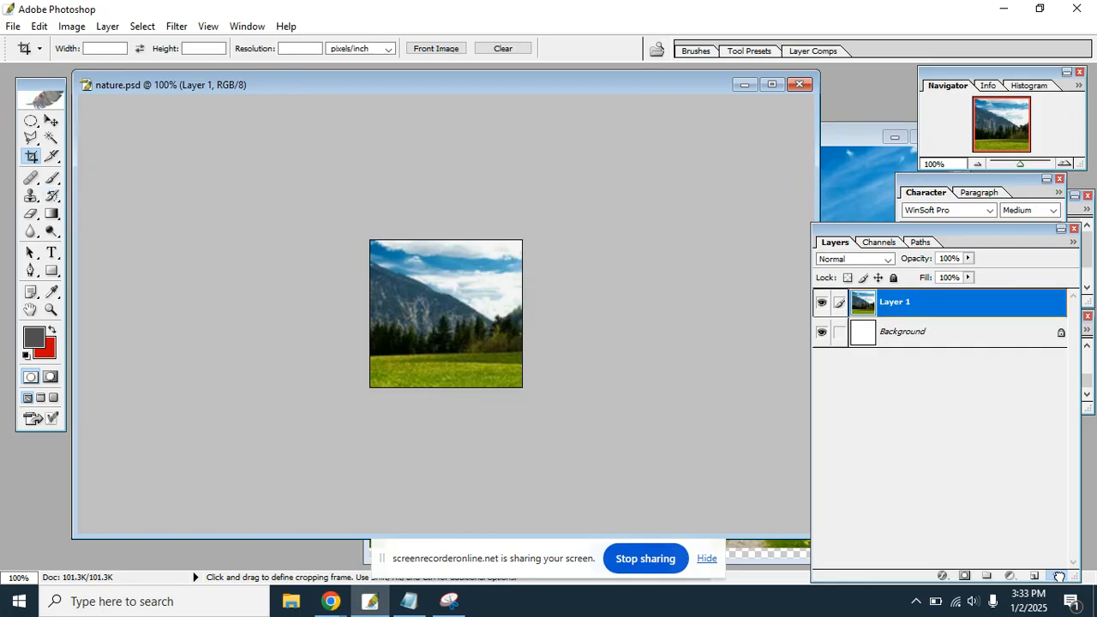
Activate the Healing Brush Tool from the healing tools group.
{"action": "left_click", "coordinate": [36, 185]}
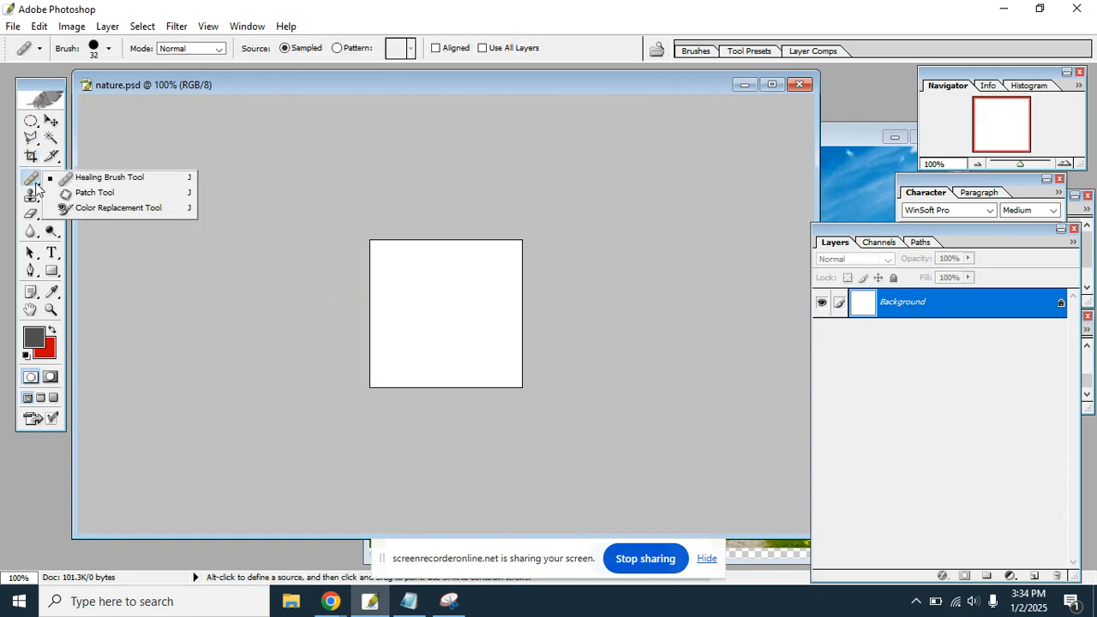
{"action": "left_click", "coordinate": [103, 182]}
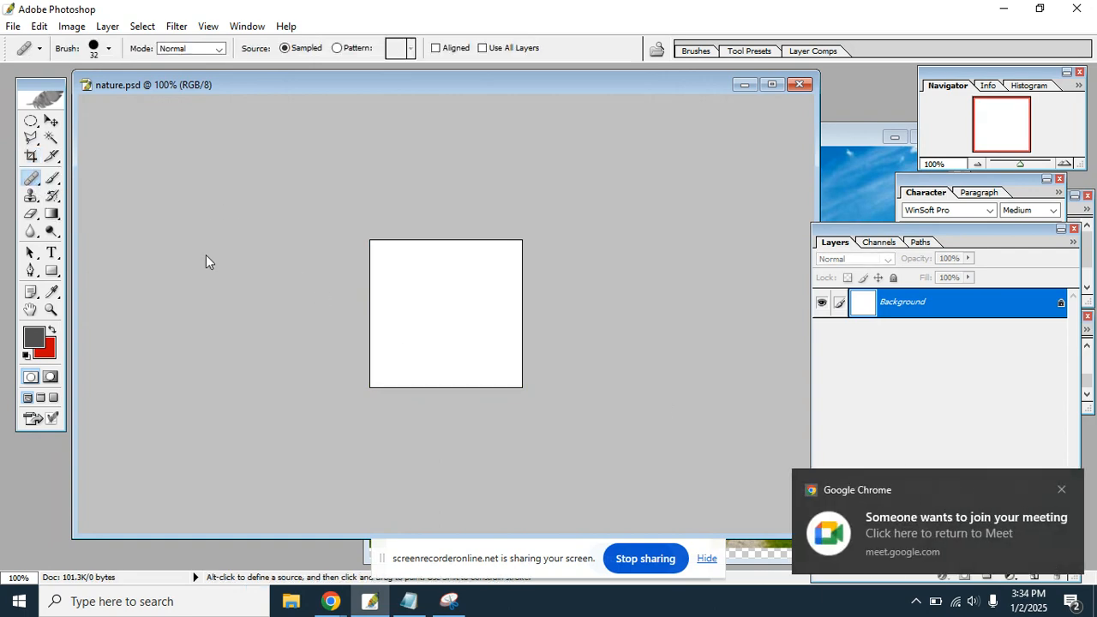
Switch to Google Meet, admit everyone waiting to join the meeting, and return to Photoshop.
{"action": "left_click", "coordinate": [1019, 541]}
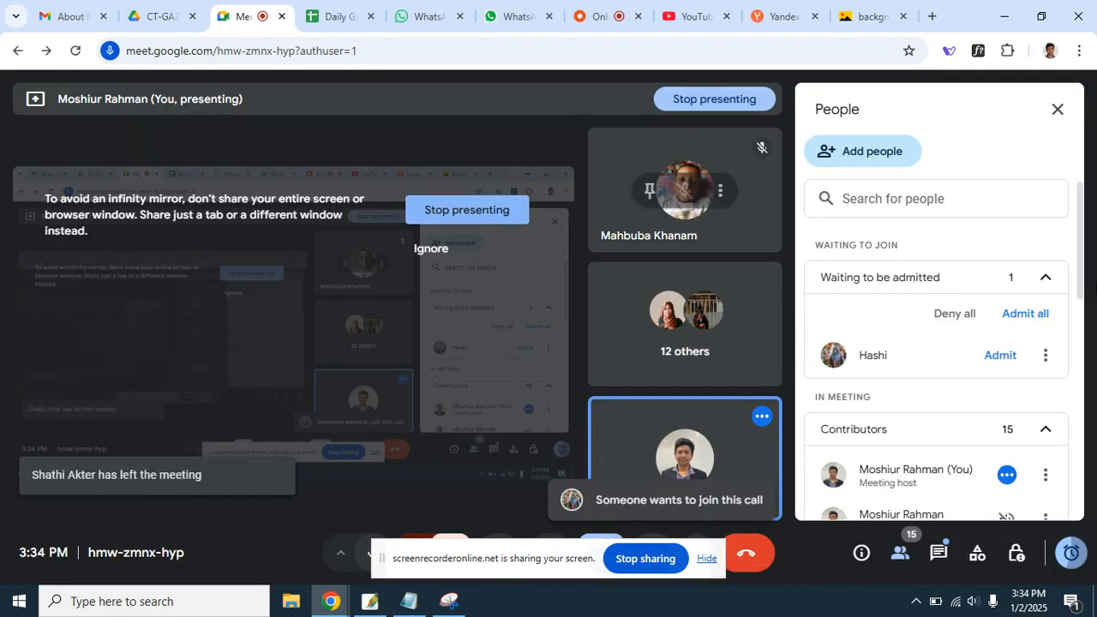
{"action": "left_click", "coordinate": [1033, 317]}
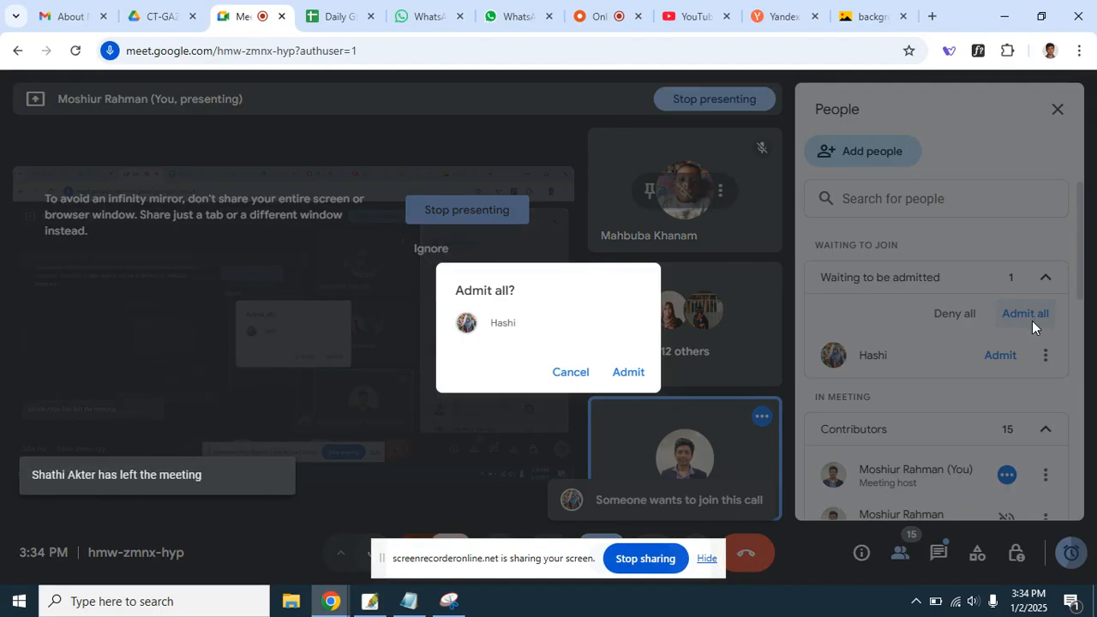
{"action": "left_click", "coordinate": [627, 372]}
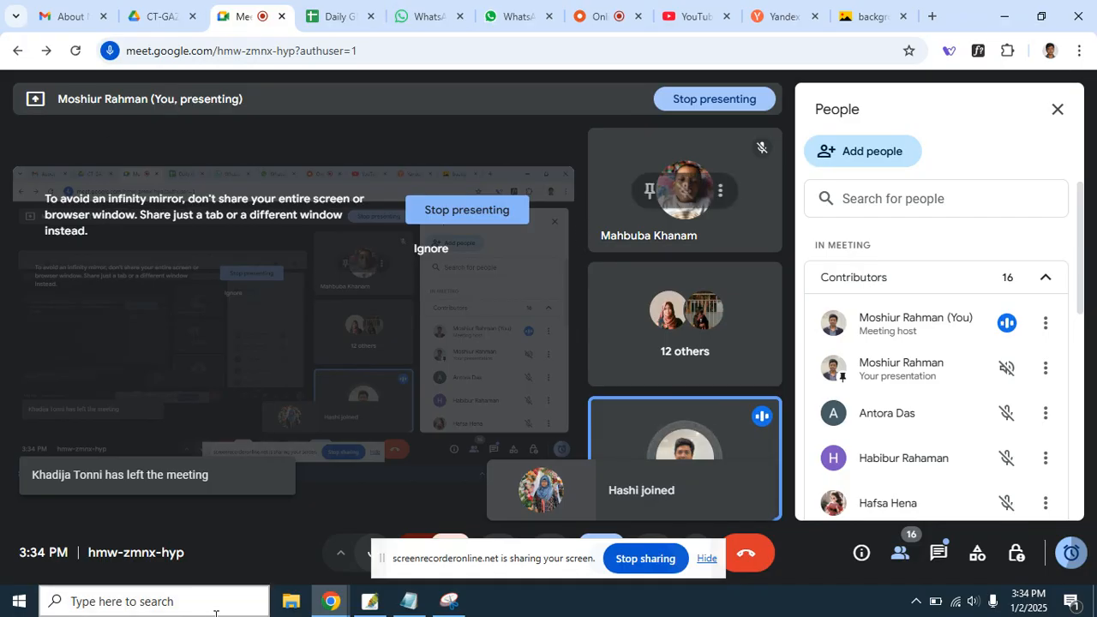
{"action": "left_click", "coordinate": [370, 601]}
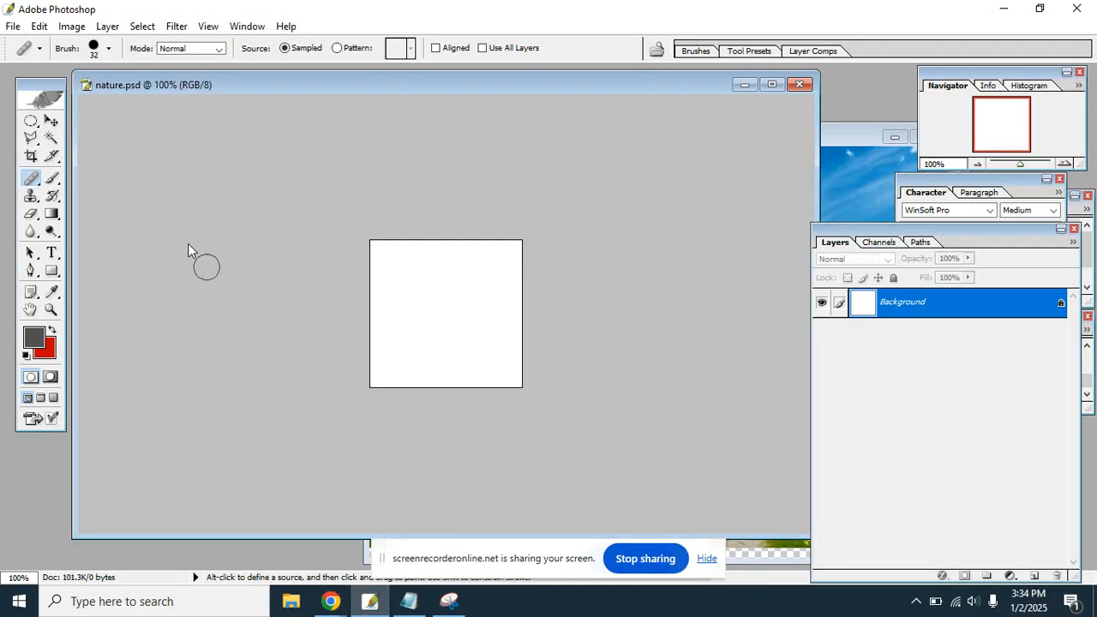
Undo the layer deletion, crop and paste in nature.psd, stepping back to its blank full-size canvas.
{"action": "left_click", "coordinate": [31, 155]}
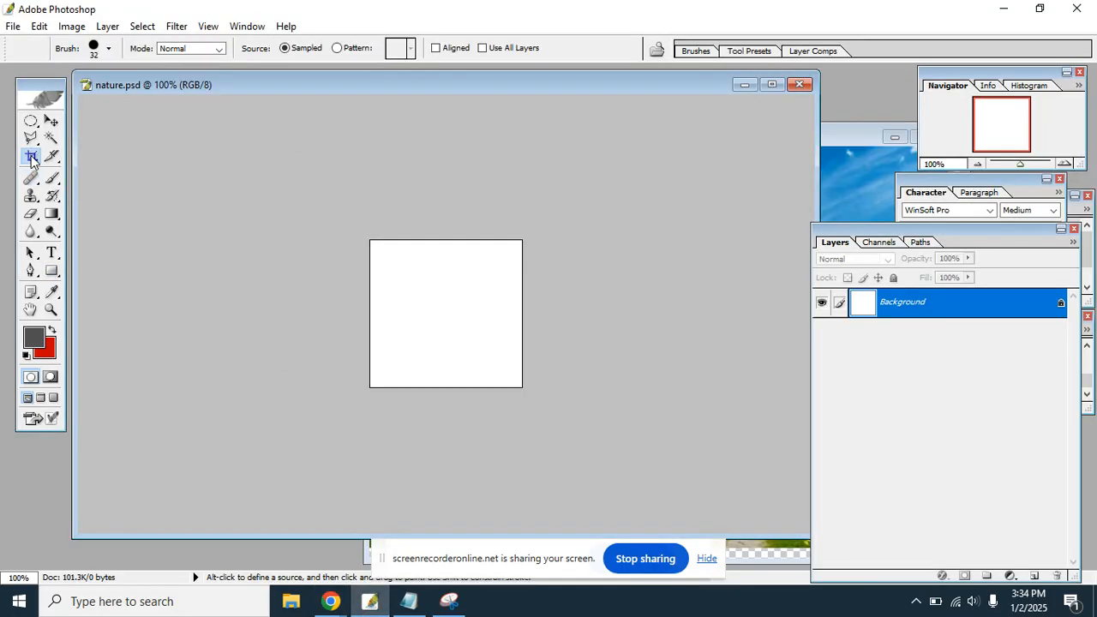
{"action": "left_click_drag", "start_coordinate": [671, 81], "coordinate": [705, 118]}
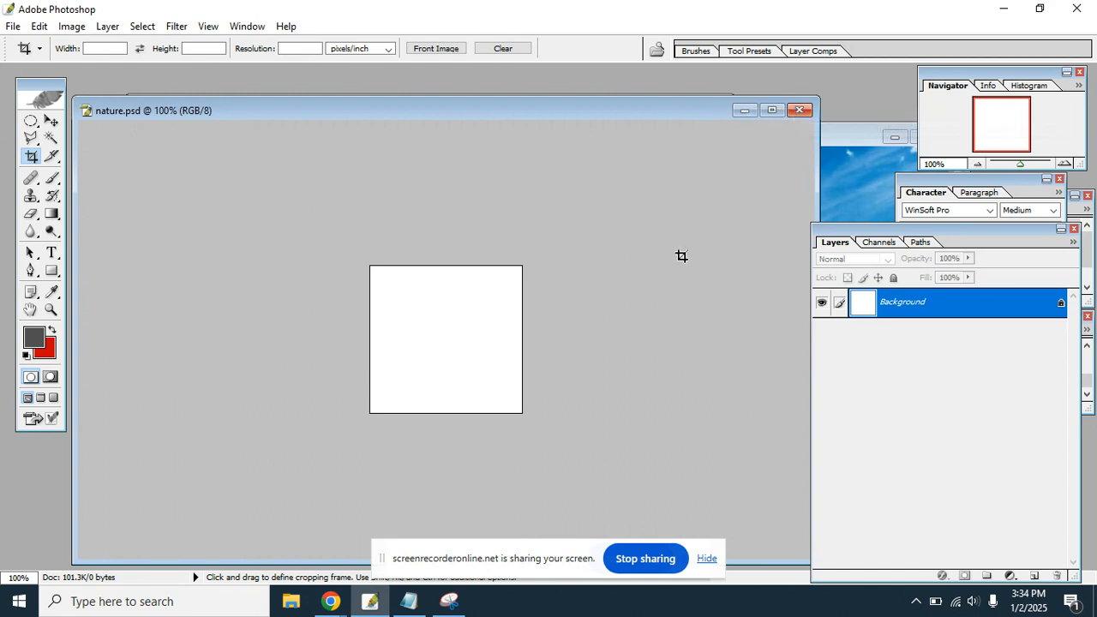
{"action": "key", "text": "ctrl+v"}
{"action": "key", "text": "ctrl+z"}
{"action": "key", "text": "ctrl+z"}
{"action": "key", "text": "ctrl+alt+z"}
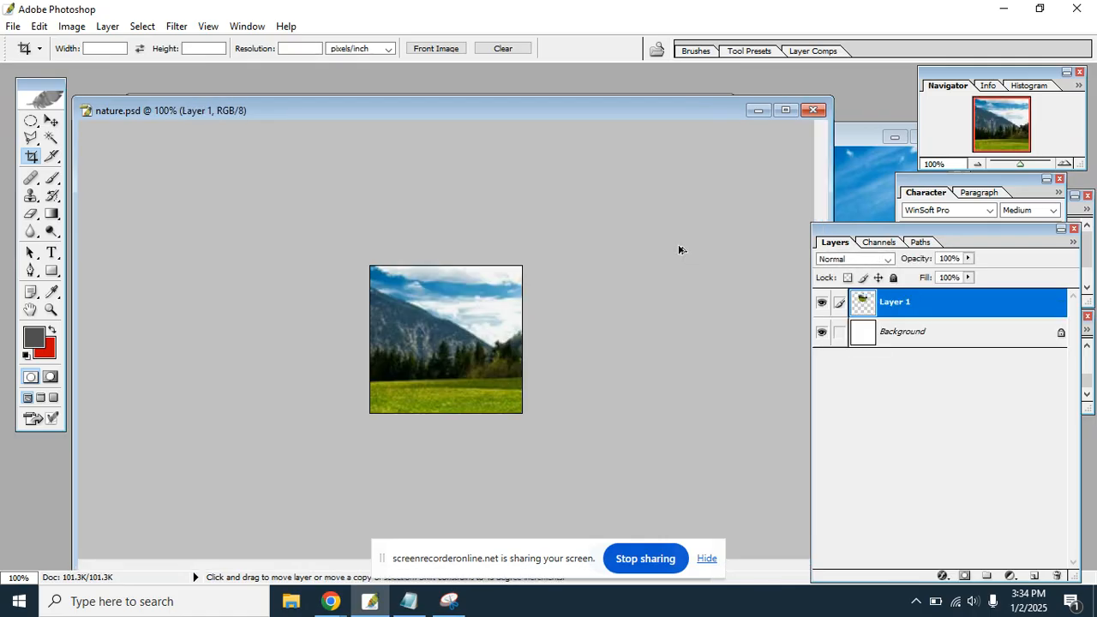
{"action": "key", "text": "ctrl+alt+z"}
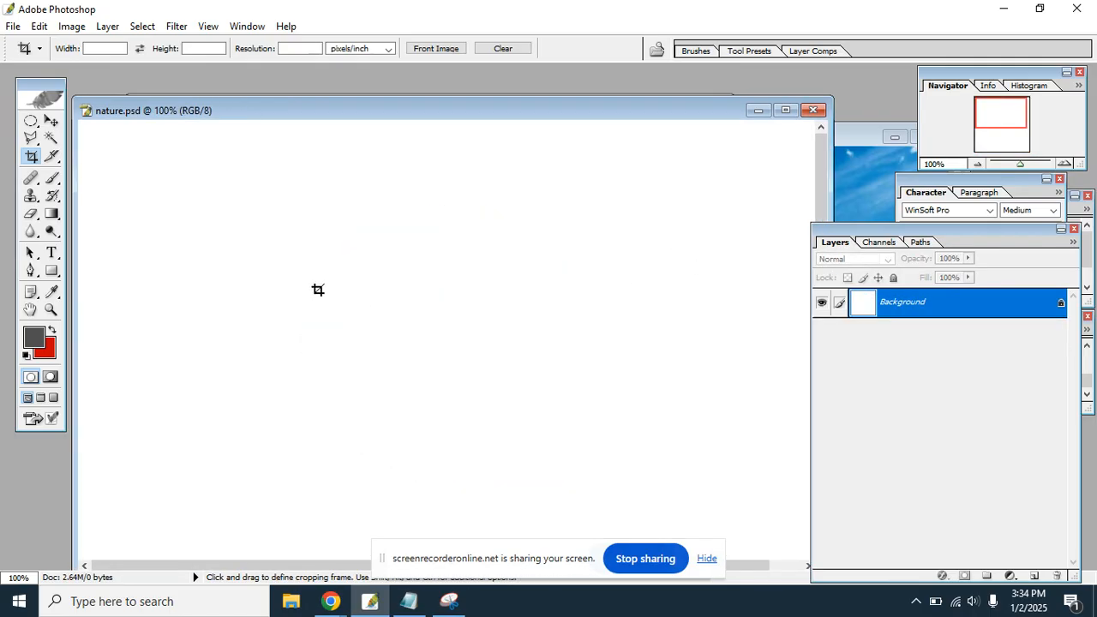
Reposition the nature.psd window clear of the toolbox and activate the Healing Brush Tool.
{"action": "left_click_drag", "start_coordinate": [346, 115], "coordinate": [349, 99]}
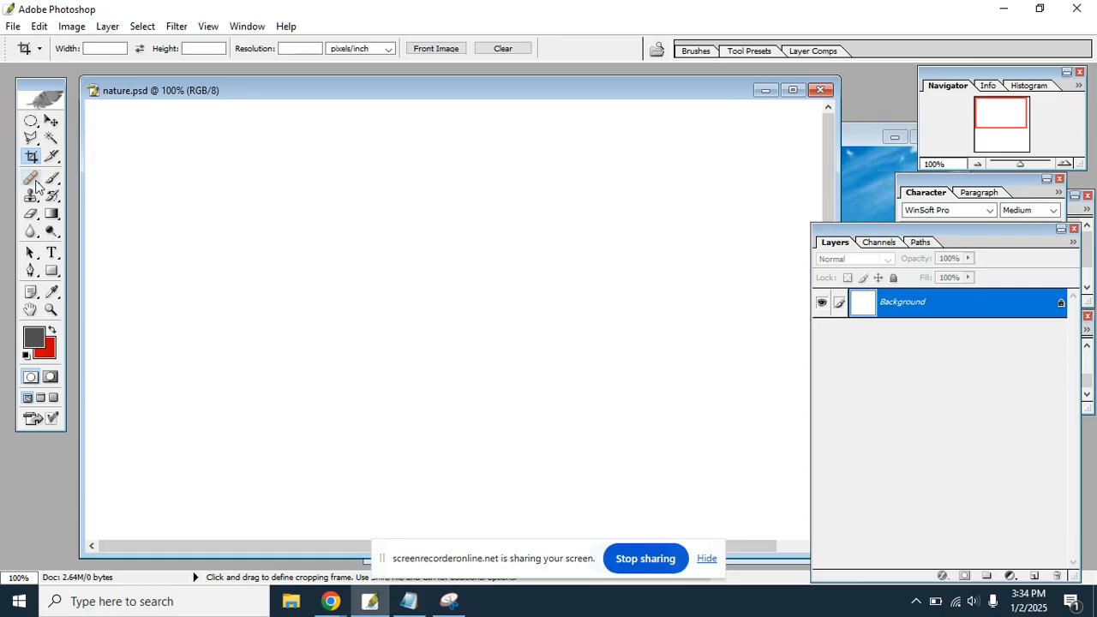
{"action": "left_click", "coordinate": [35, 181]}
{"action": "left_click", "coordinate": [39, 184]}
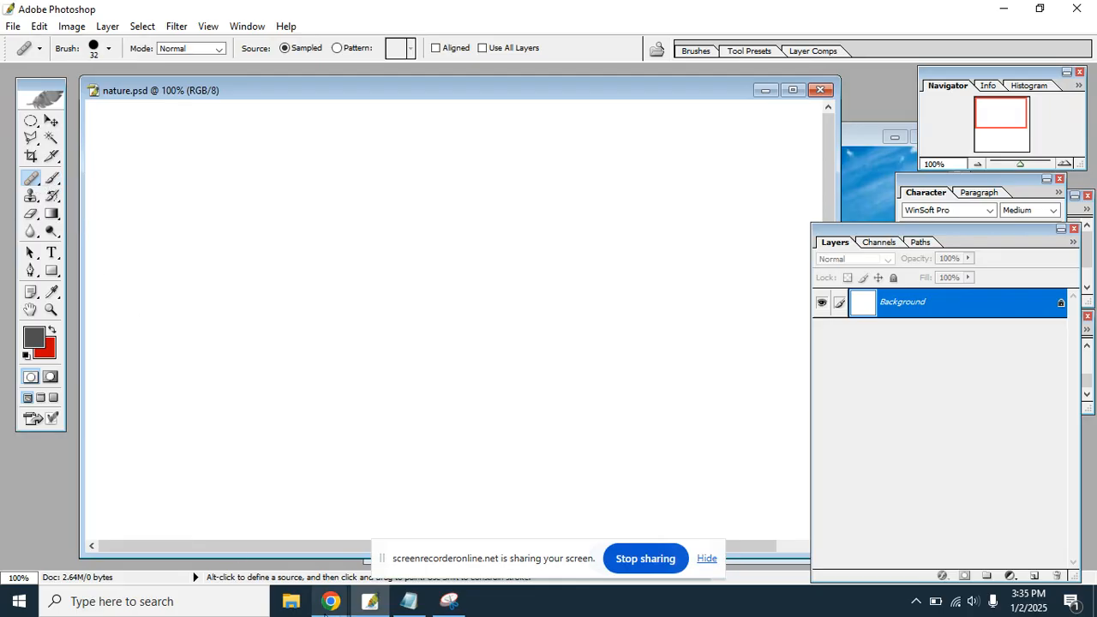
Switch to the Yandex Images page in Chrome and search for "old photo".
{"action": "left_click", "coordinate": [330, 602]}
{"action": "left_click", "coordinate": [88, 487]}
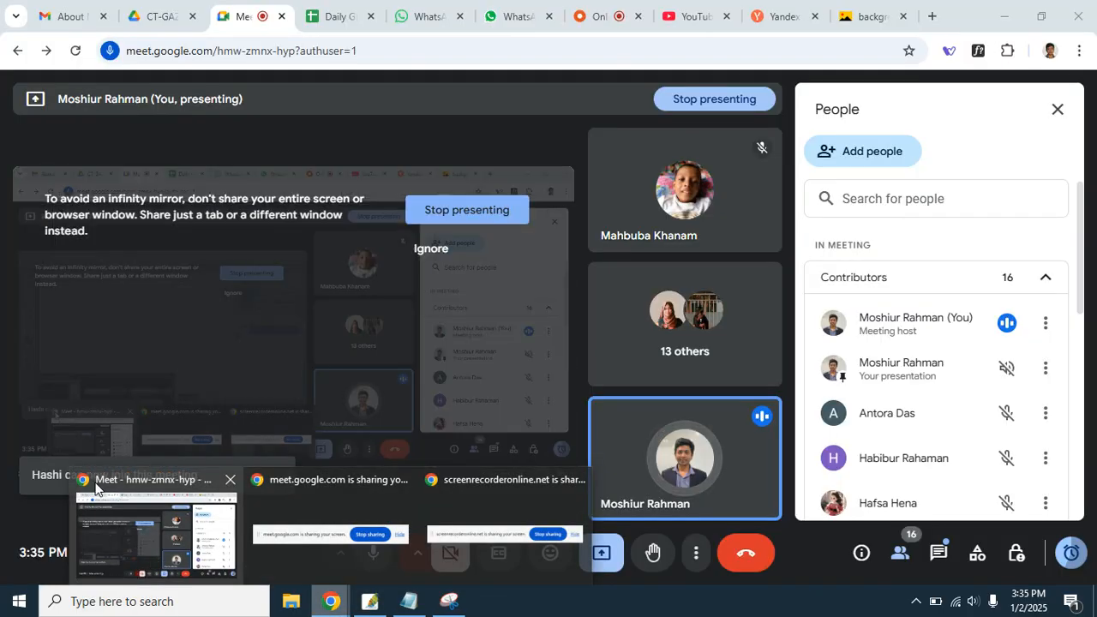
{"action": "left_click", "coordinate": [870, 17]}
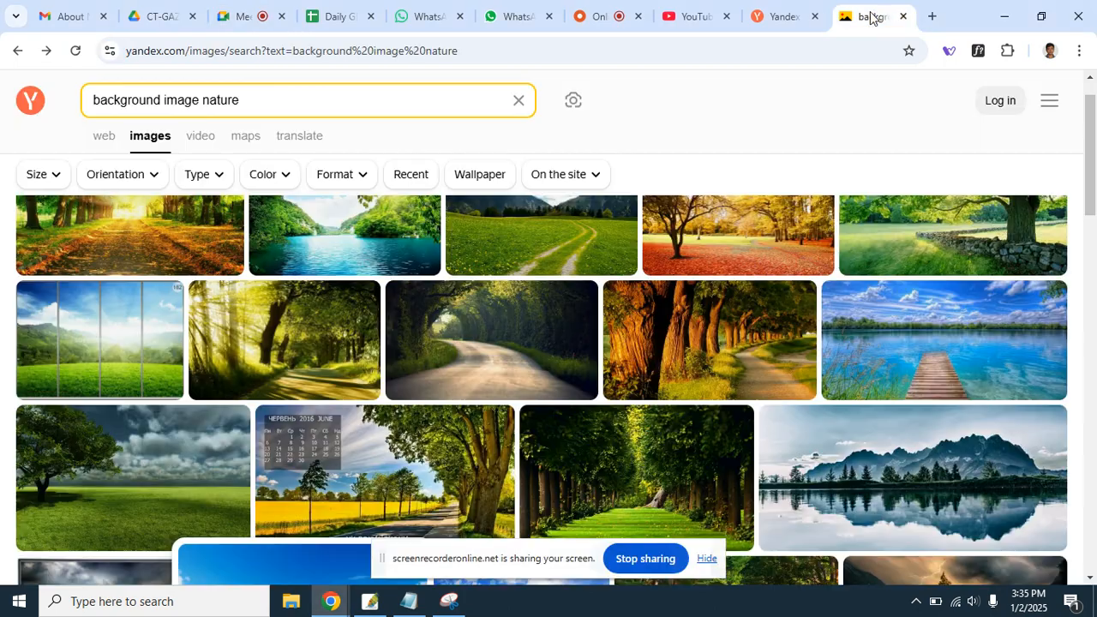
{"action": "scroll", "coordinate": [480, 231], "scroll_direction": "up", "scroll_amount": 1}
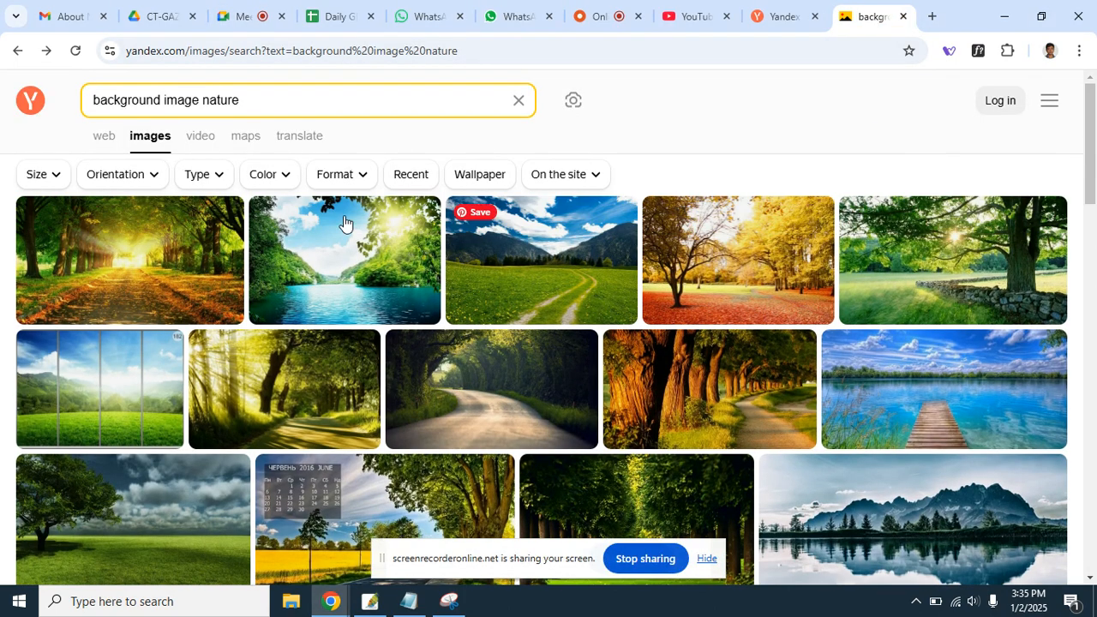
{"action": "left_click", "coordinate": [267, 110]}
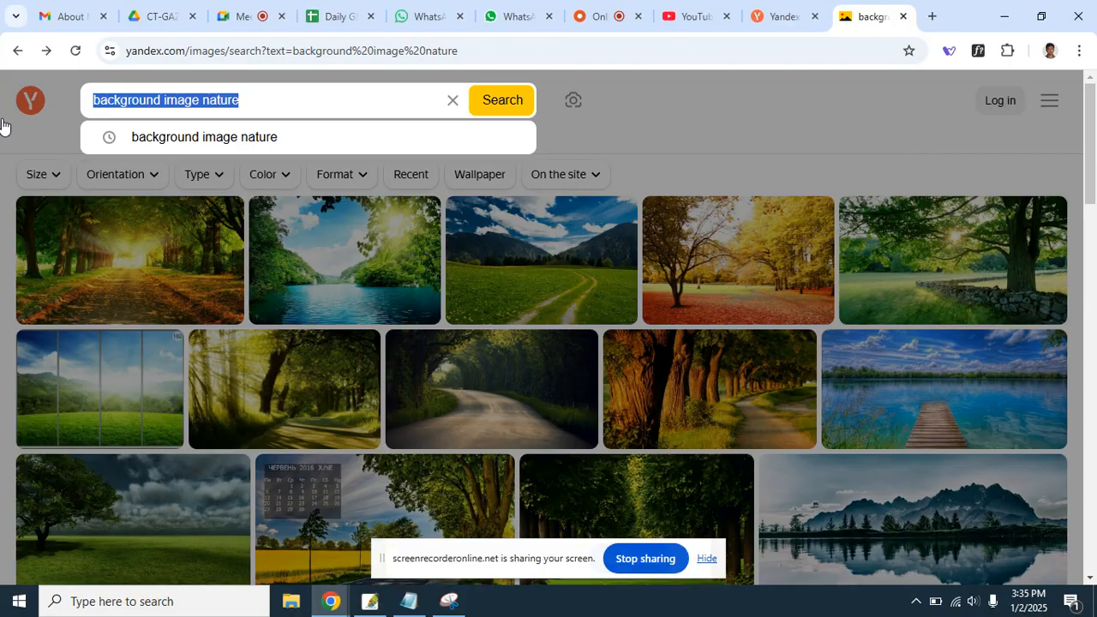
{"action": "type", "text": "old pi"}
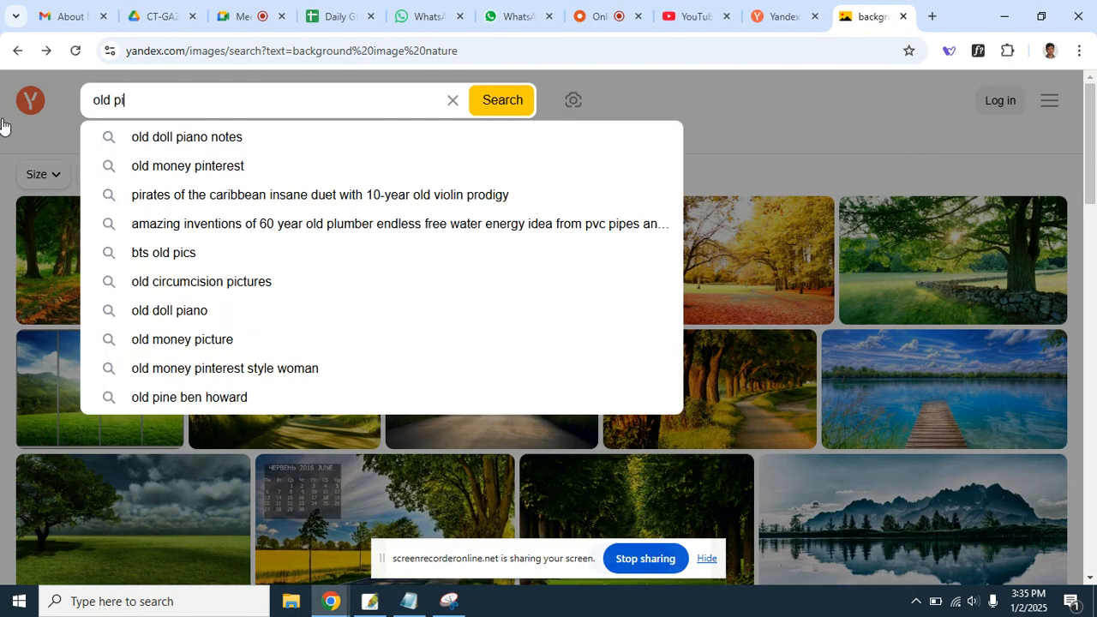
{"action": "key", "text": "BackSpace"}
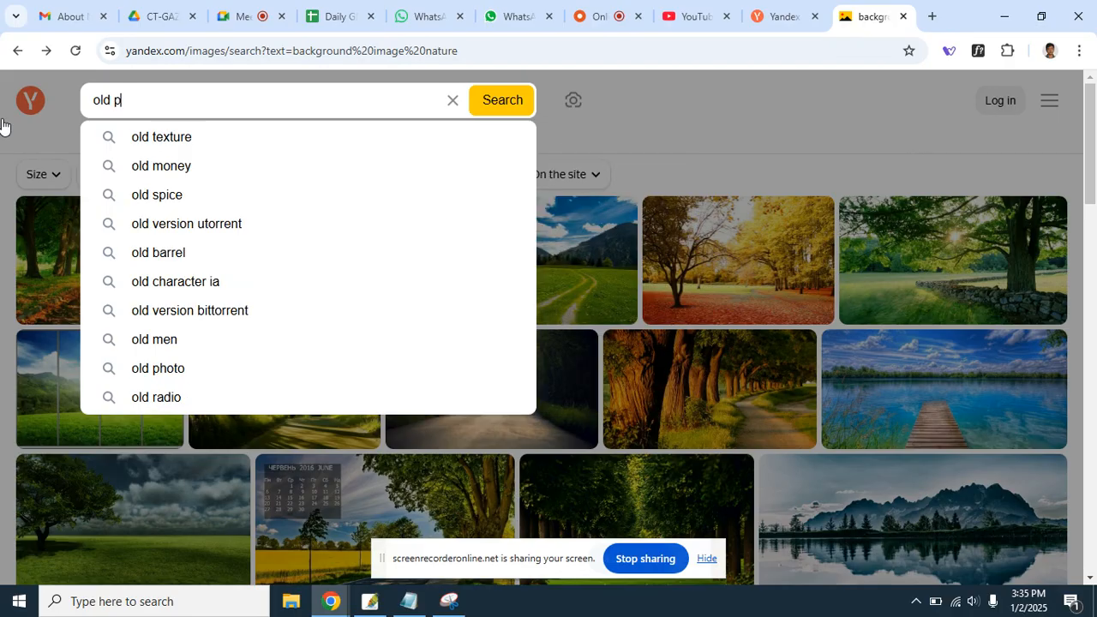
{"action": "type", "text": "hoto"}
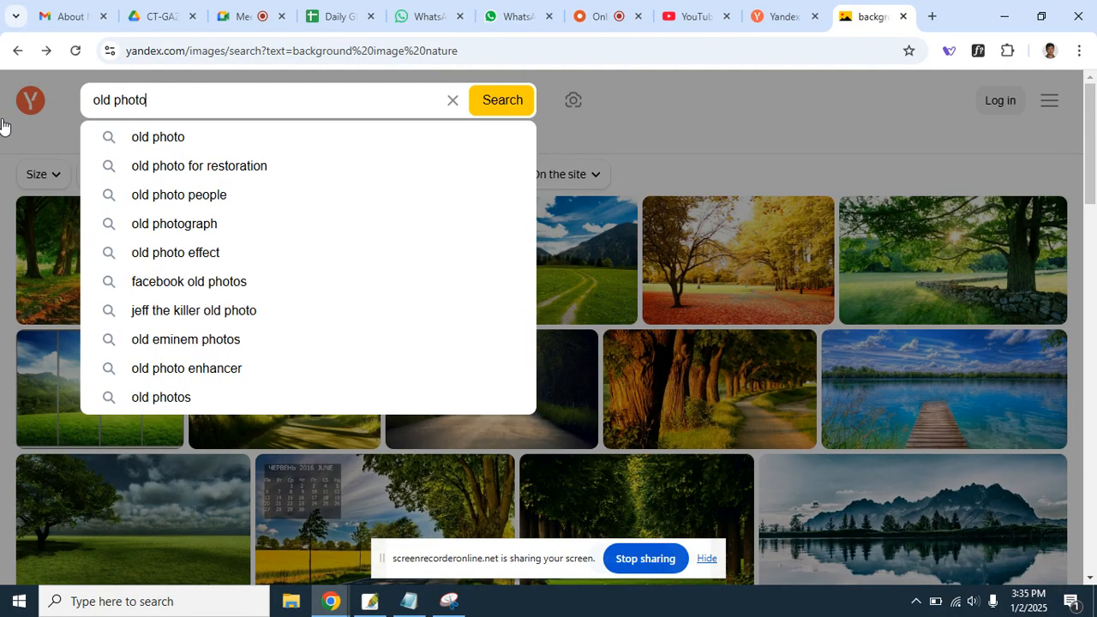
{"action": "key", "text": "Return"}
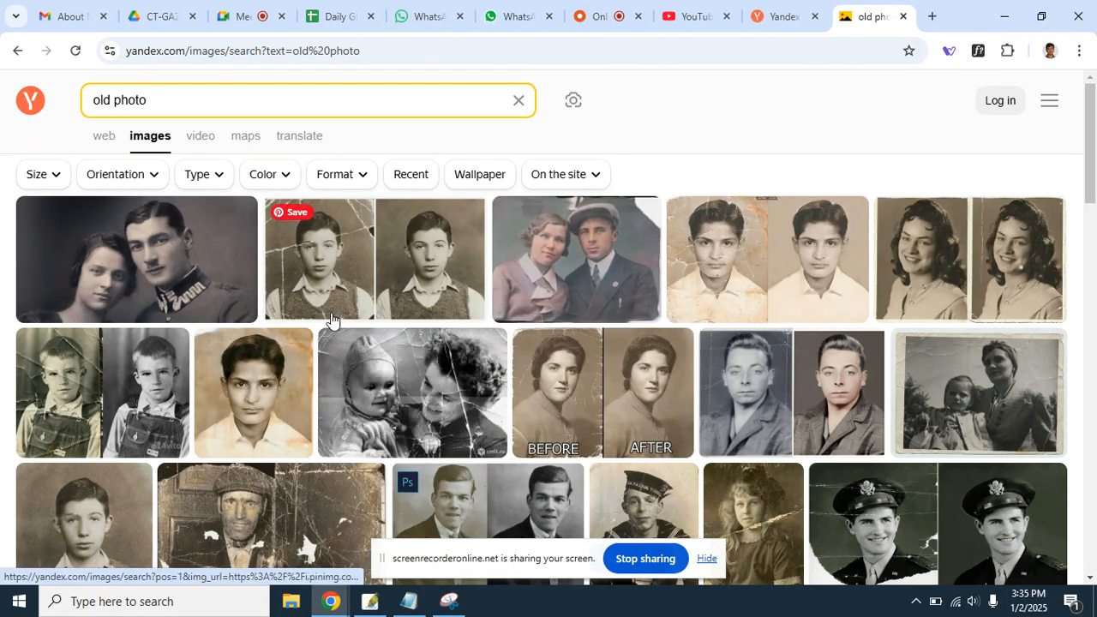
Open the before-and-after photo of the boy in a knitted vest and capture its damaged version with Snipping Tool.
{"action": "mouse_move", "coordinate": [340, 271]}
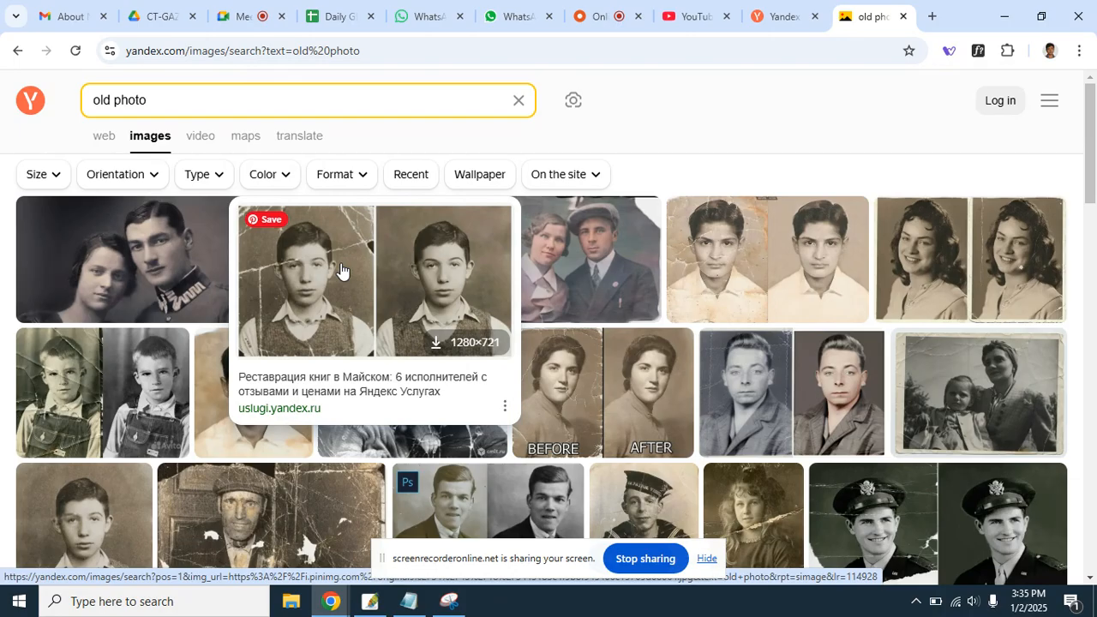
{"action": "left_click", "coordinate": [340, 271]}
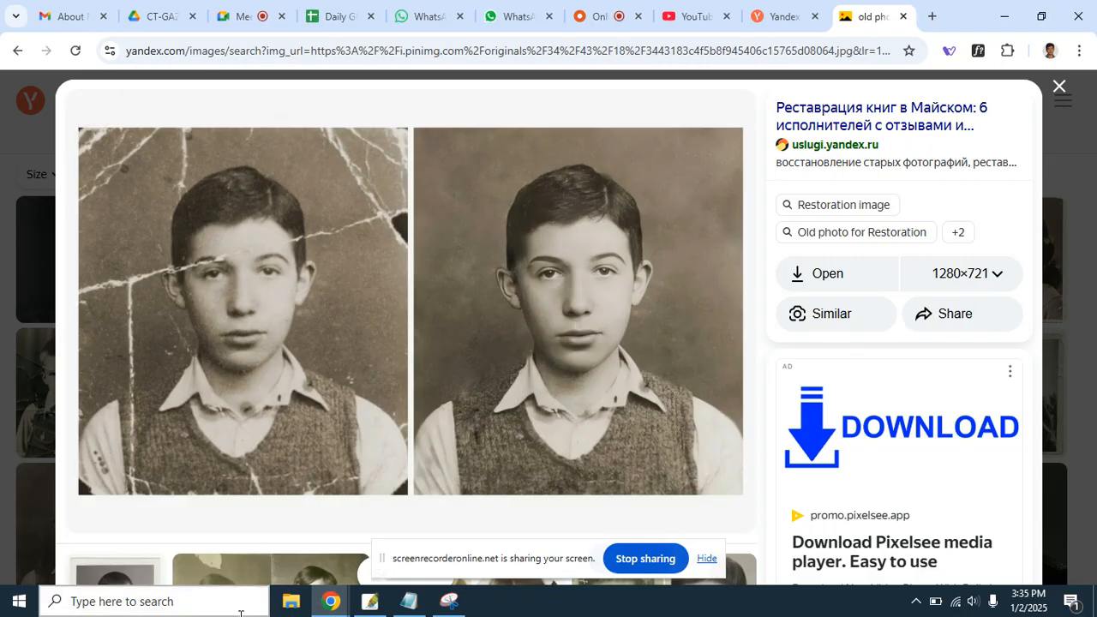
{"action": "left_click", "coordinate": [449, 601]}
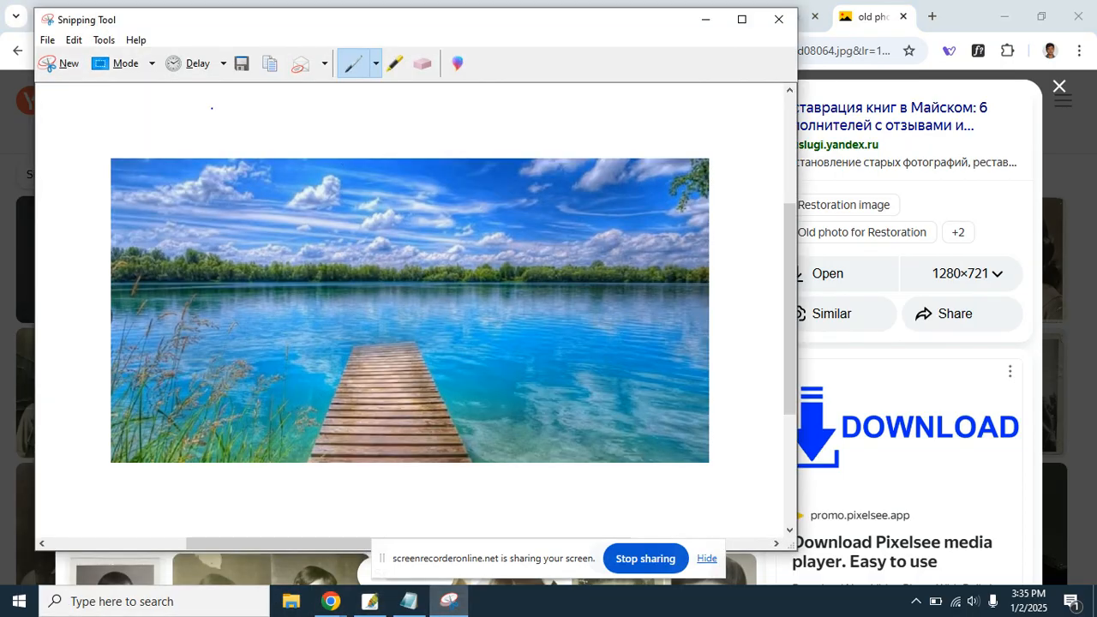
{"action": "left_click", "coordinate": [62, 63]}
{"action": "left_click_drag", "start_coordinate": [135, 135], "coordinate": [373, 460]}
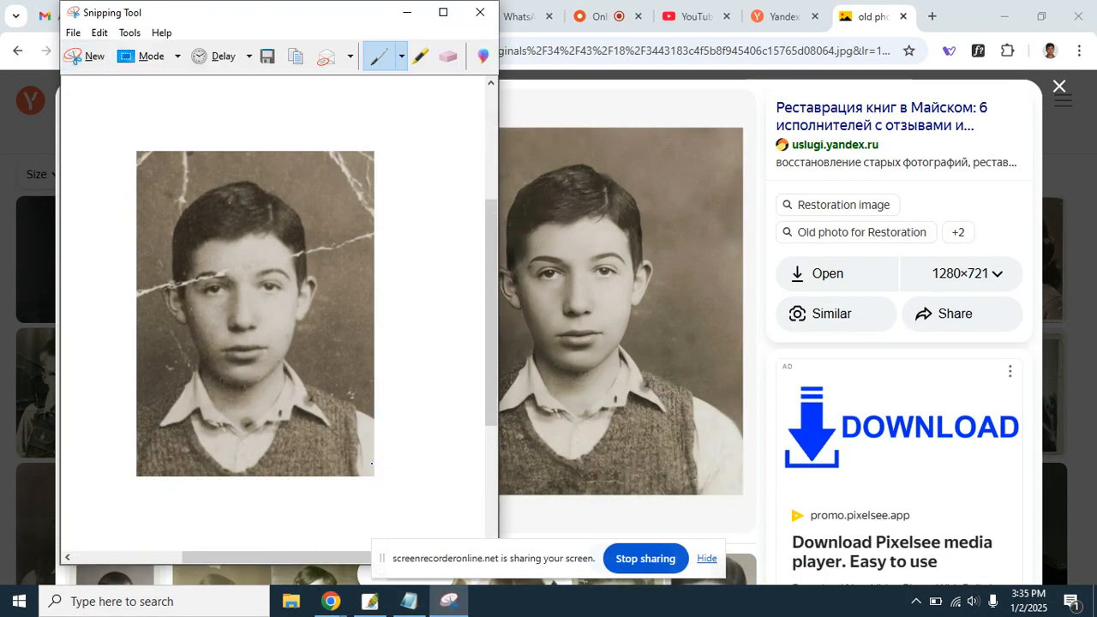
Switch to Photoshop, paste the captured portrait into nature.psd and shift it slightly left on the white canvas.
{"action": "left_click", "coordinate": [367, 601]}
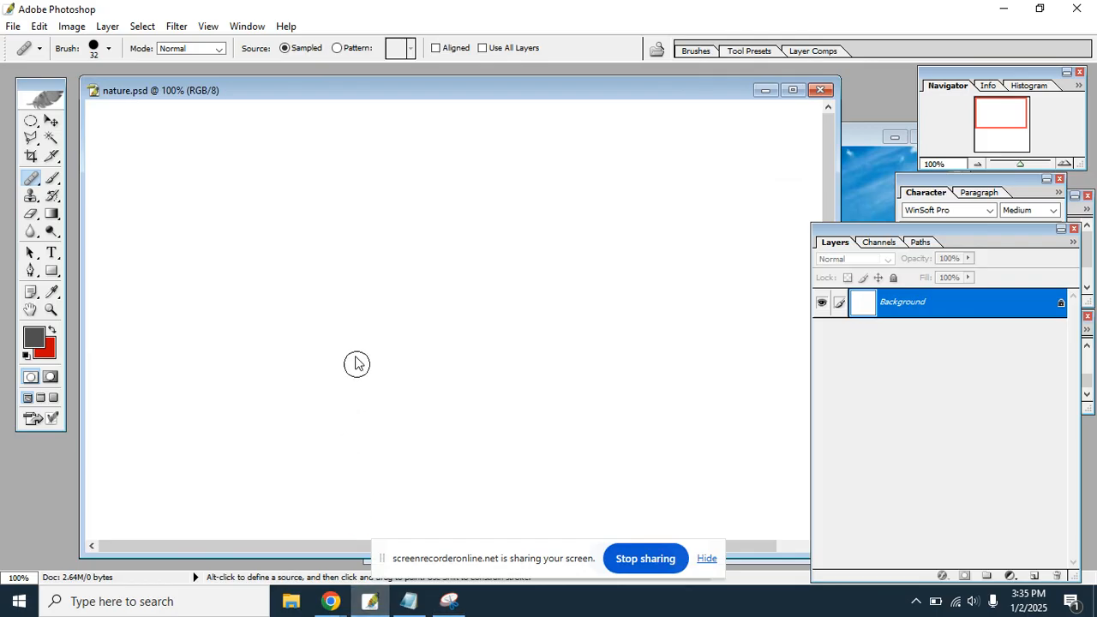
{"action": "left_click", "coordinate": [51, 122]}
{"action": "key", "text": "ctrl+v"}
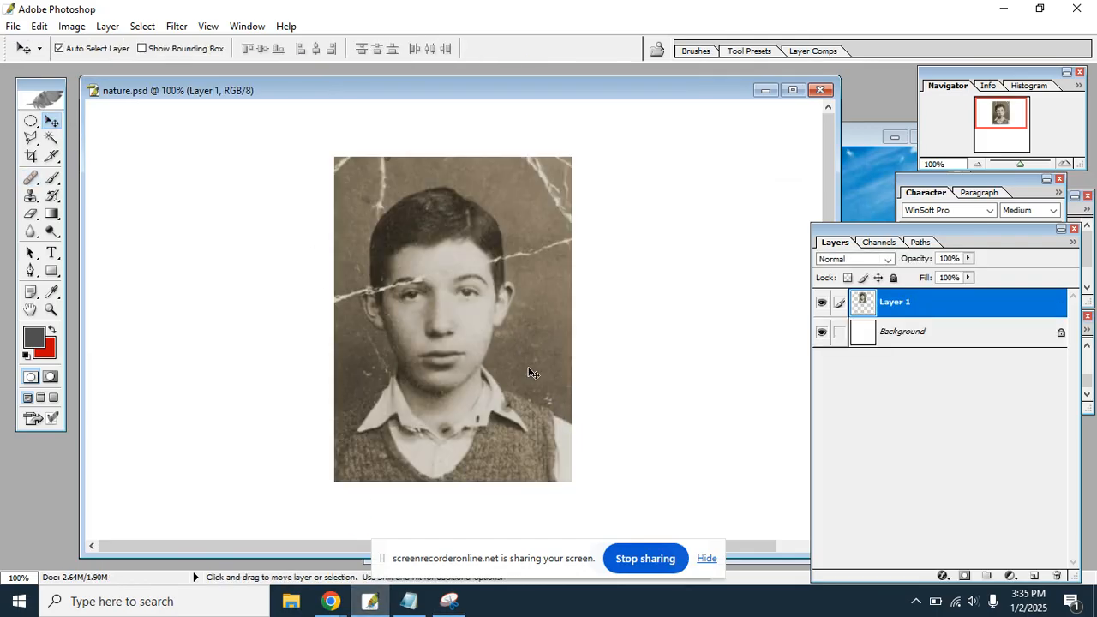
{"action": "left_click_drag", "start_coordinate": [507, 355], "coordinate": [461, 348]}
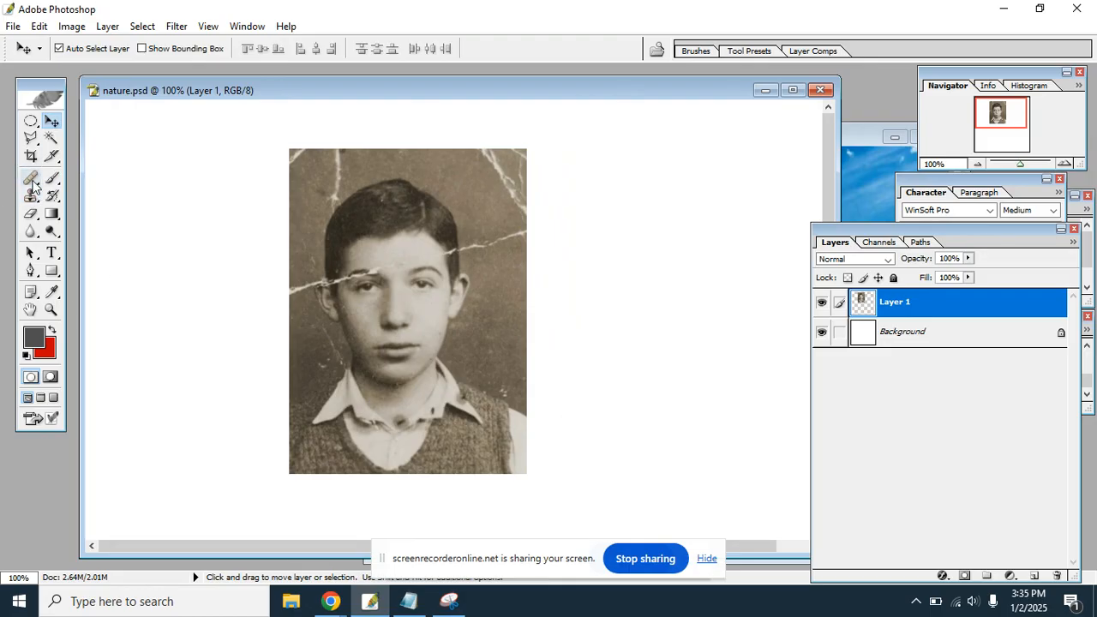
Move the portrait layer further toward the left side of the white canvas.
{"action": "left_click", "coordinate": [32, 181]}
{"action": "left_click", "coordinate": [99, 181]}
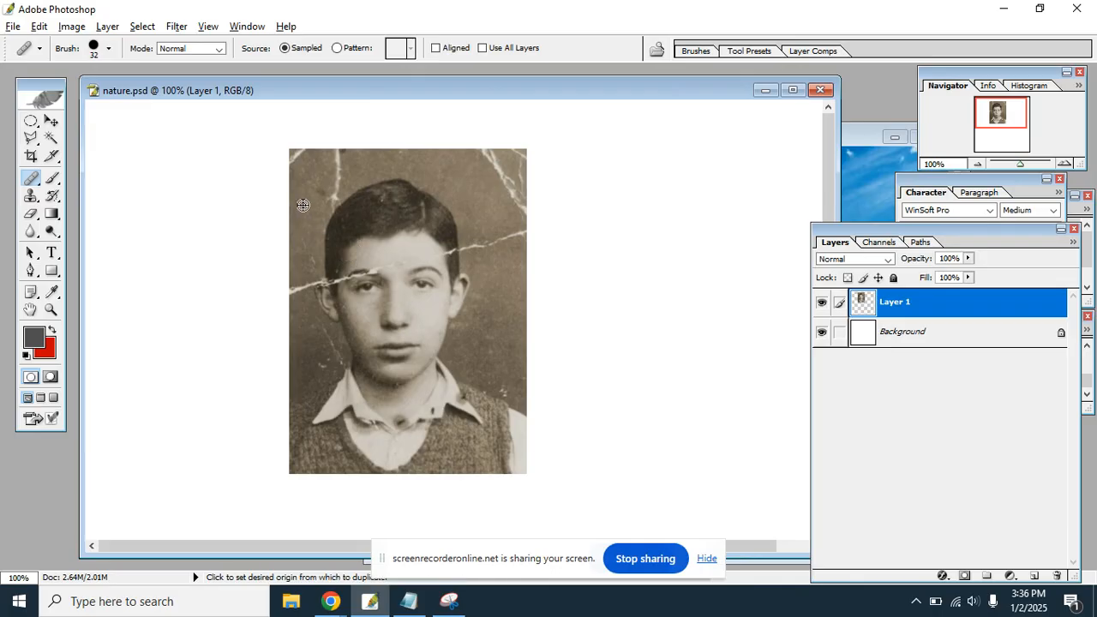
{"action": "key", "text": "alt"}
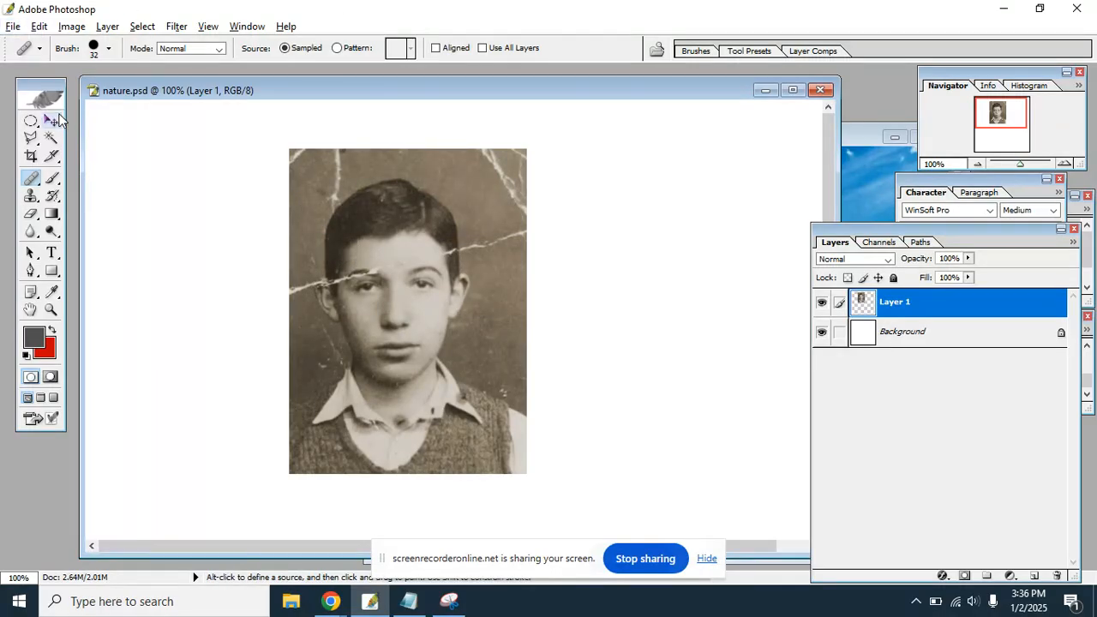
{"action": "left_click", "coordinate": [51, 121]}
{"action": "left_click_drag", "start_coordinate": [418, 214], "coordinate": [359, 220]}
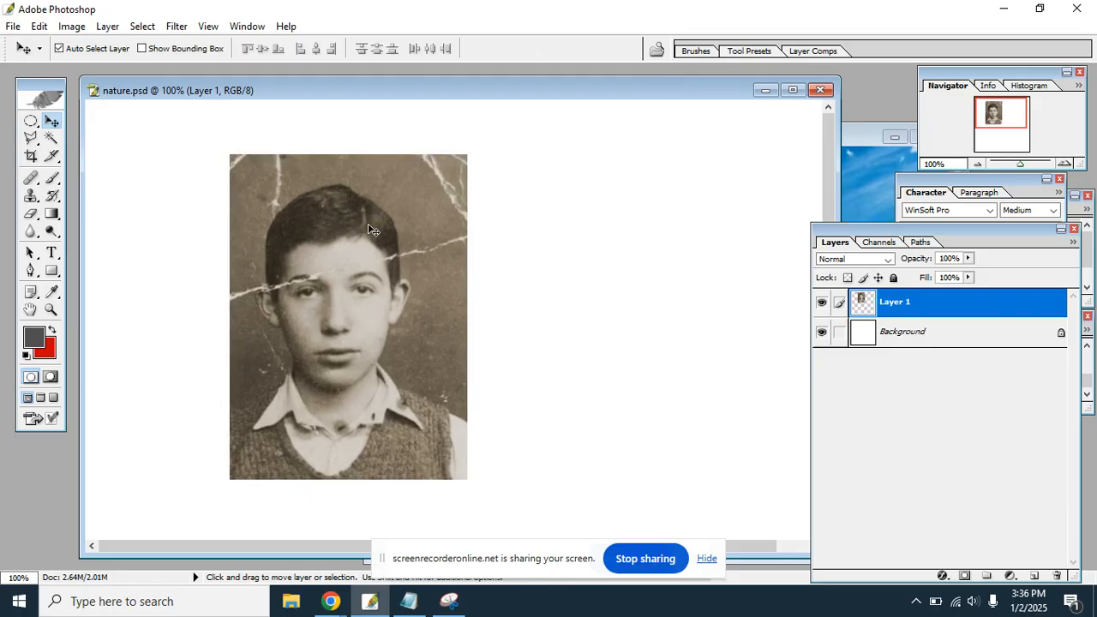
Heal the vertical crack running from the photo's upper edge to the hair with the Healing Brush, sampling clean background.
{"action": "key", "text": "ctrl+plus"}
{"action": "key", "text": "space"}
{"action": "left_click_drag", "start_coordinate": [355, 231], "coordinate": [510, 324]}
{"action": "left_click_drag", "start_coordinate": [418, 229], "coordinate": [480, 318]}
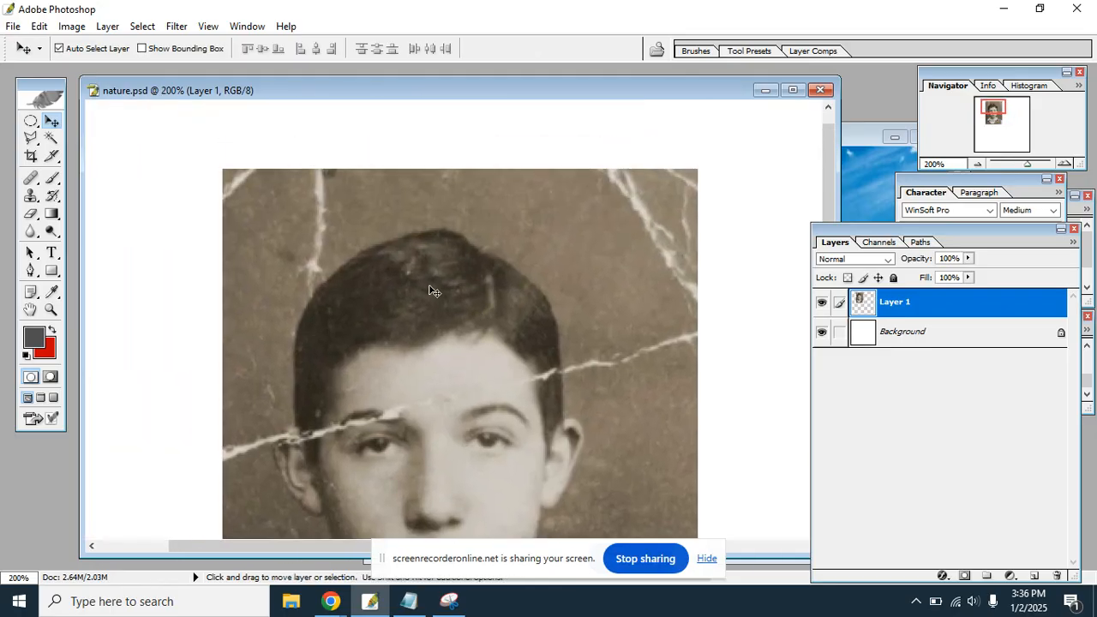
{"action": "left_click", "coordinate": [30, 177]}
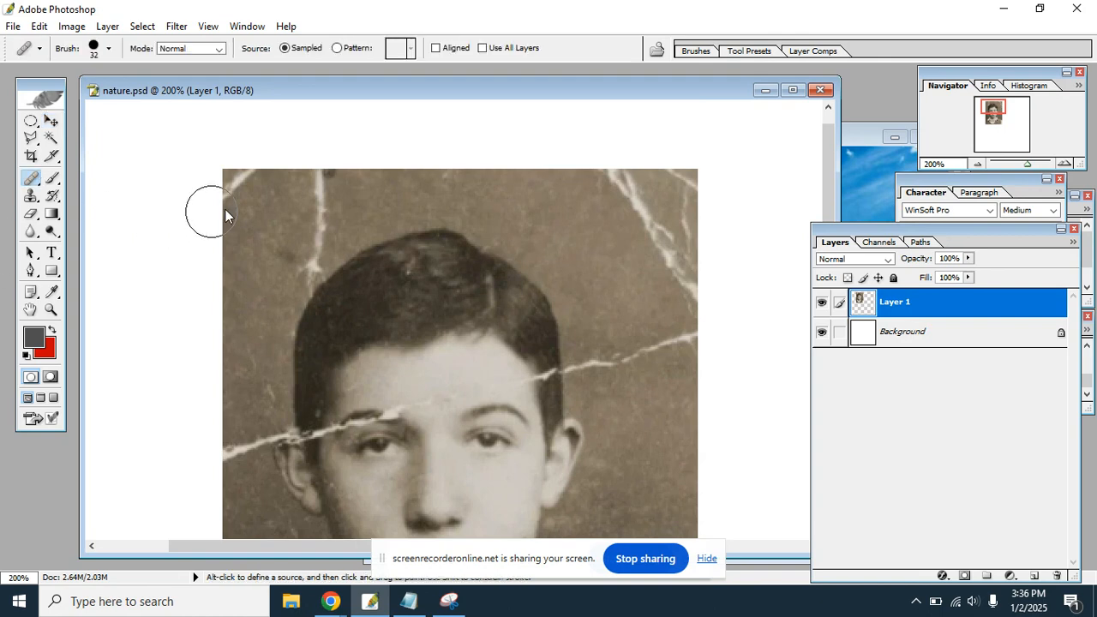
{"action": "left_click", "coordinate": [600, 227], "text": "alt"}
{"action": "left_click", "coordinate": [317, 198]}
{"action": "left_click", "coordinate": [301, 265]}
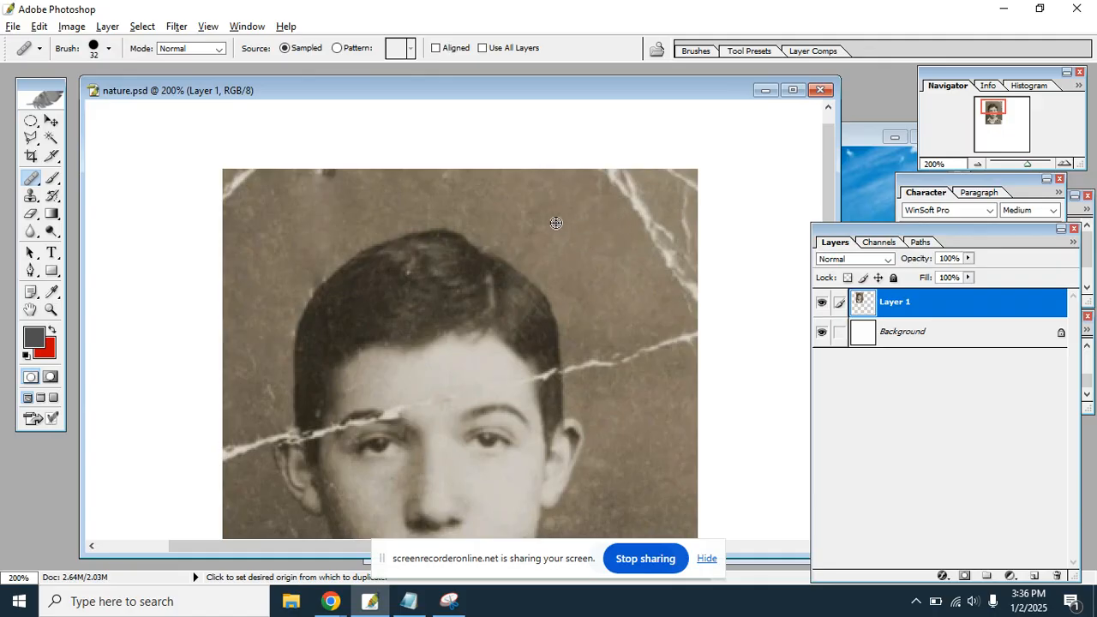
Heal the background cracks in the upper-right area and on both sides of the head, sampling clean background nearby.
{"action": "left_click", "coordinate": [584, 229], "text": "alt"}
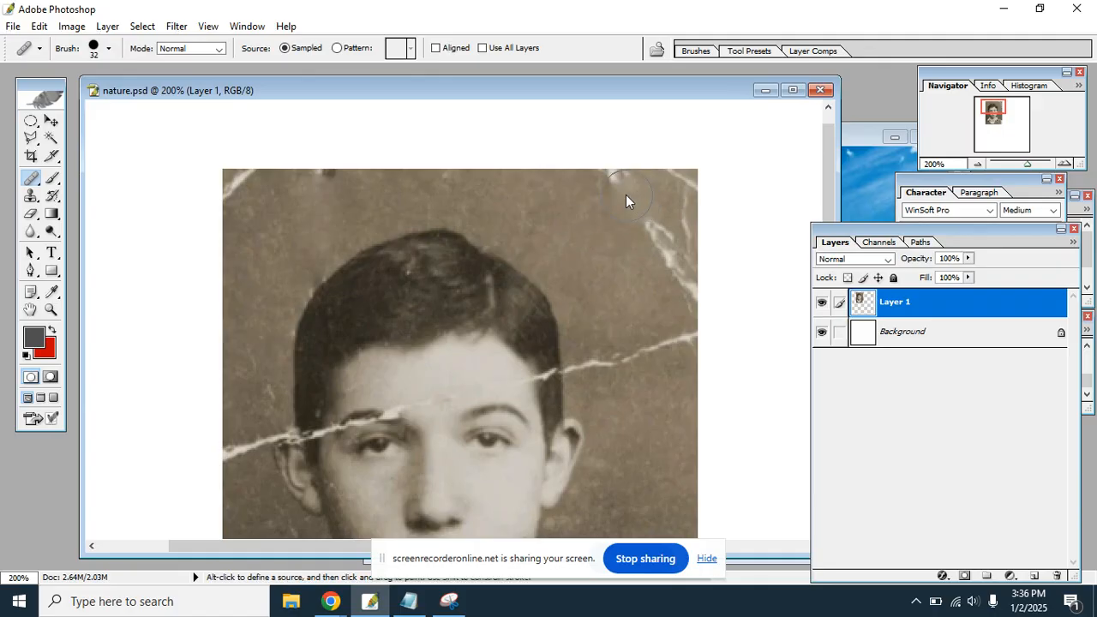
{"action": "left_click", "coordinate": [624, 193]}
{"action": "left_click", "coordinate": [644, 351]}
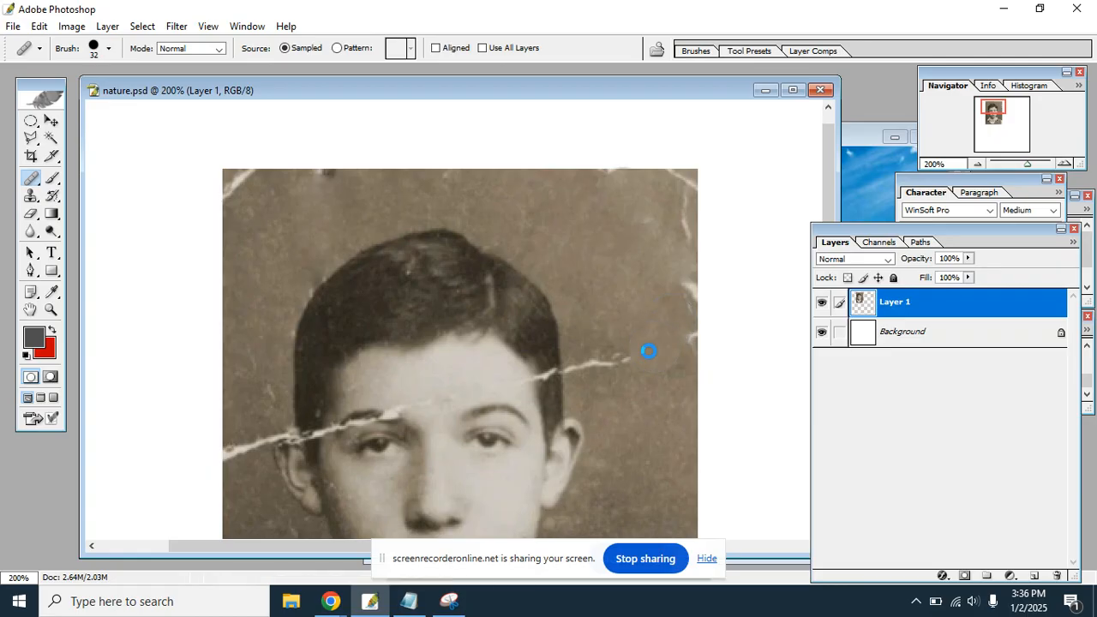
{"action": "left_click", "coordinate": [584, 364]}
{"action": "left_click", "coordinate": [257, 401], "text": "alt"}
{"action": "left_click", "coordinate": [248, 450]}
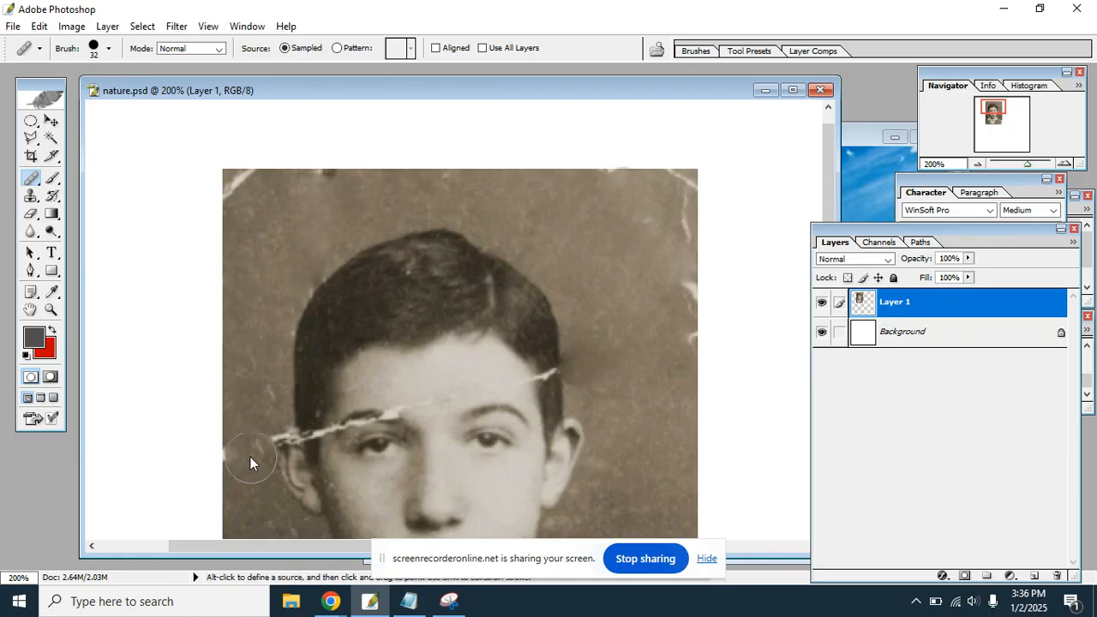
Try to heal the crack between the forehead and the hair on the right side of the face.
{"action": "key", "text": "space"}
{"action": "mouse_move", "coordinate": [477, 348]}
{"action": "left_mouse_down"}
{"action": "mouse_move", "coordinate": [445, 343]}
{"action": "mouse_move", "coordinate": [437, 192]}
{"action": "mouse_move", "coordinate": [369, 192]}
{"action": "left_mouse_up"}
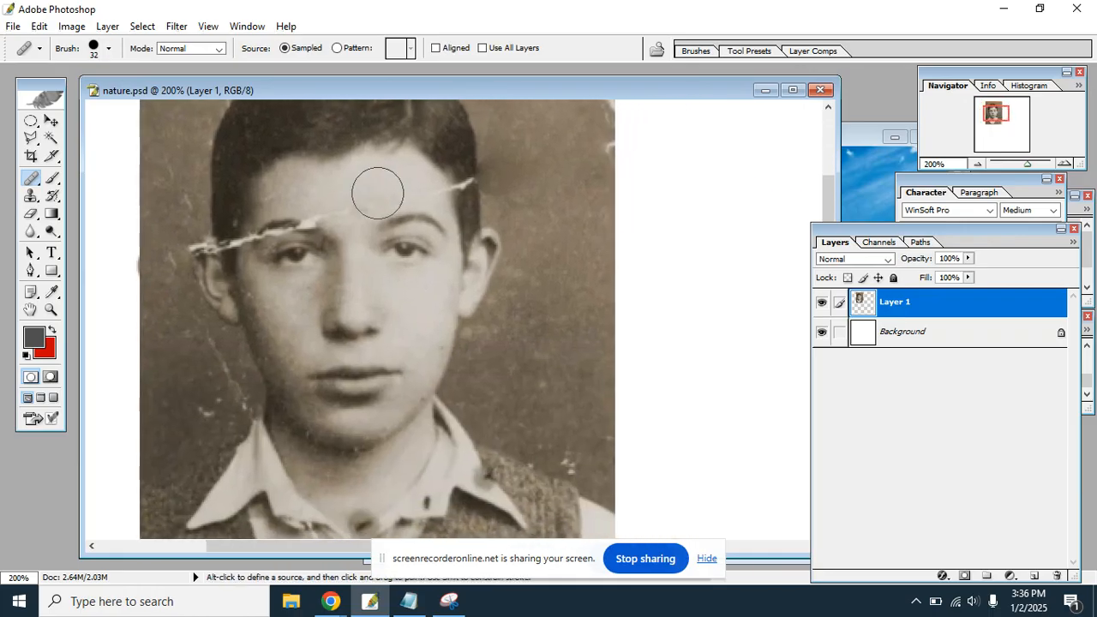
{"action": "left_click", "coordinate": [437, 189]}
{"action": "key", "text": "ctrl"}
{"action": "key", "text": "ctrl+z"}
{"action": "key", "text": "ctrl+alt+z"}
Reduce the Healing Brush diameter to 15 px for the crack at the right hairline.
{"action": "key", "text": "ctrl+plus"}
{"action": "key", "text": "ctrl+plus"}
{"action": "key", "text": "space"}
{"action": "left_click_drag", "start_coordinate": [445, 193], "coordinate": [334, 416]}
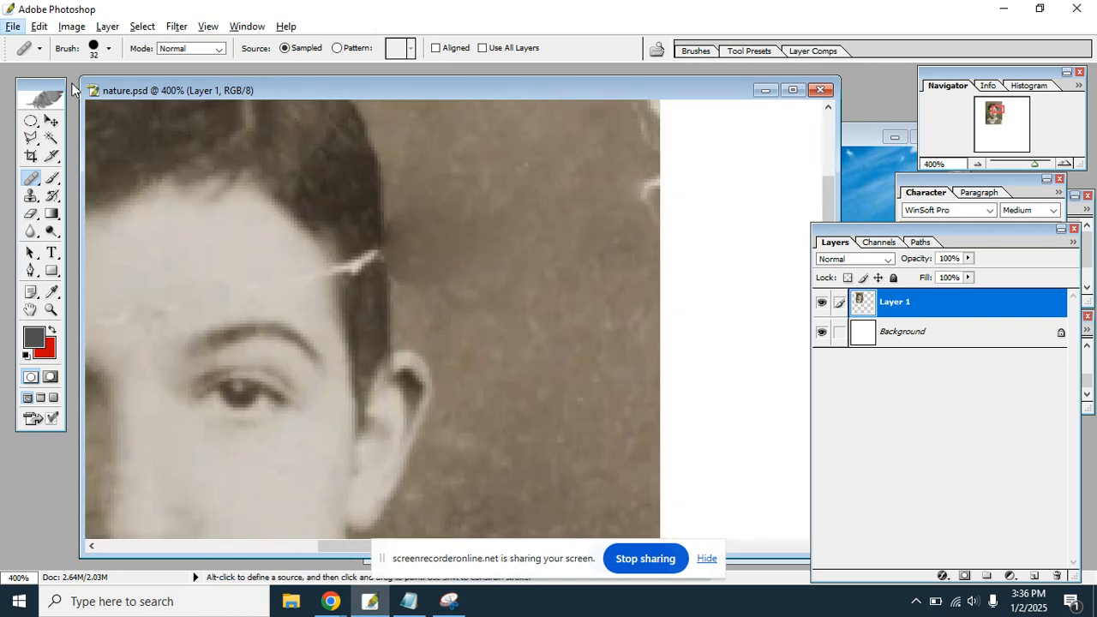
{"action": "left_click", "coordinate": [109, 49]}
{"action": "left_click_drag", "start_coordinate": [47, 94], "coordinate": [35, 92]}
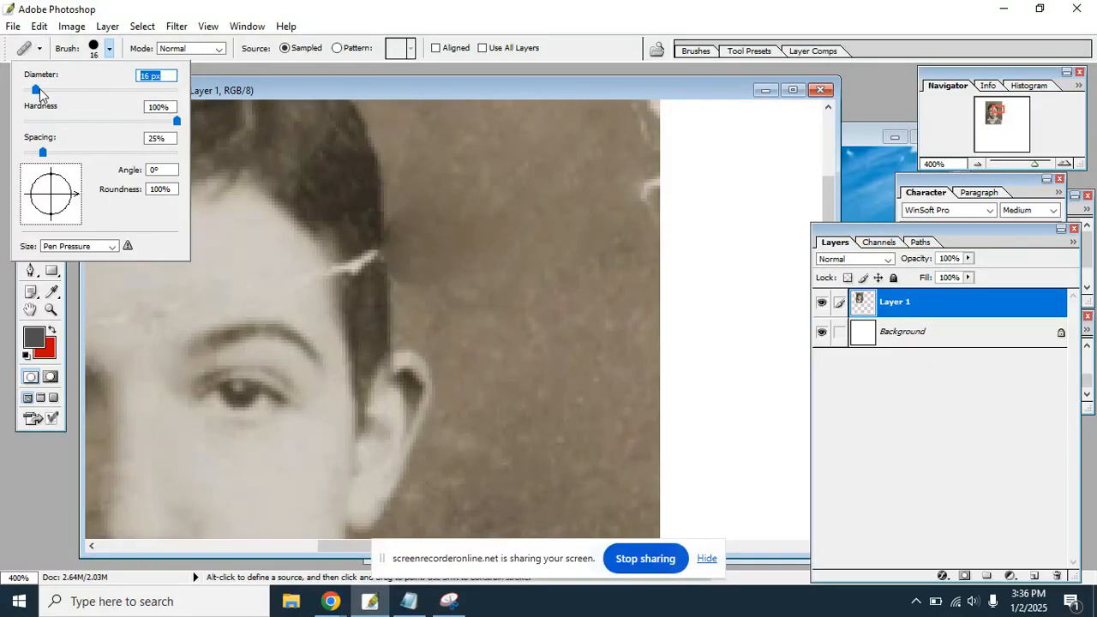
{"action": "left_click_drag", "start_coordinate": [37, 93], "coordinate": [40, 92]}
{"action": "left_click", "coordinate": [279, 95]}
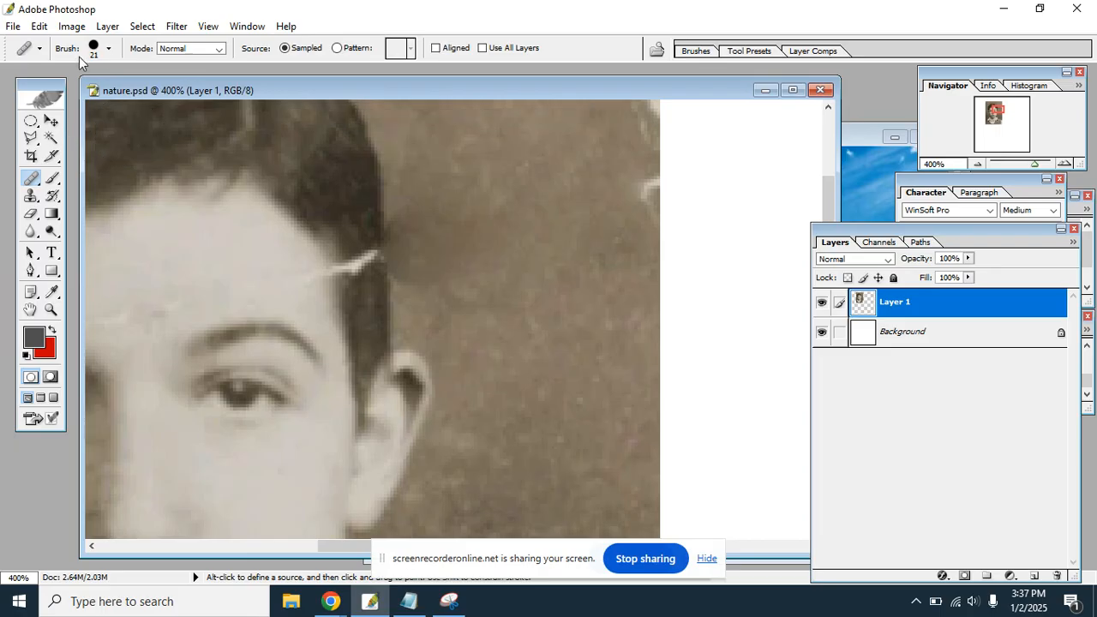
{"action": "left_click", "coordinate": [109, 51]}
{"action": "left_click_drag", "start_coordinate": [43, 94], "coordinate": [35, 97]}
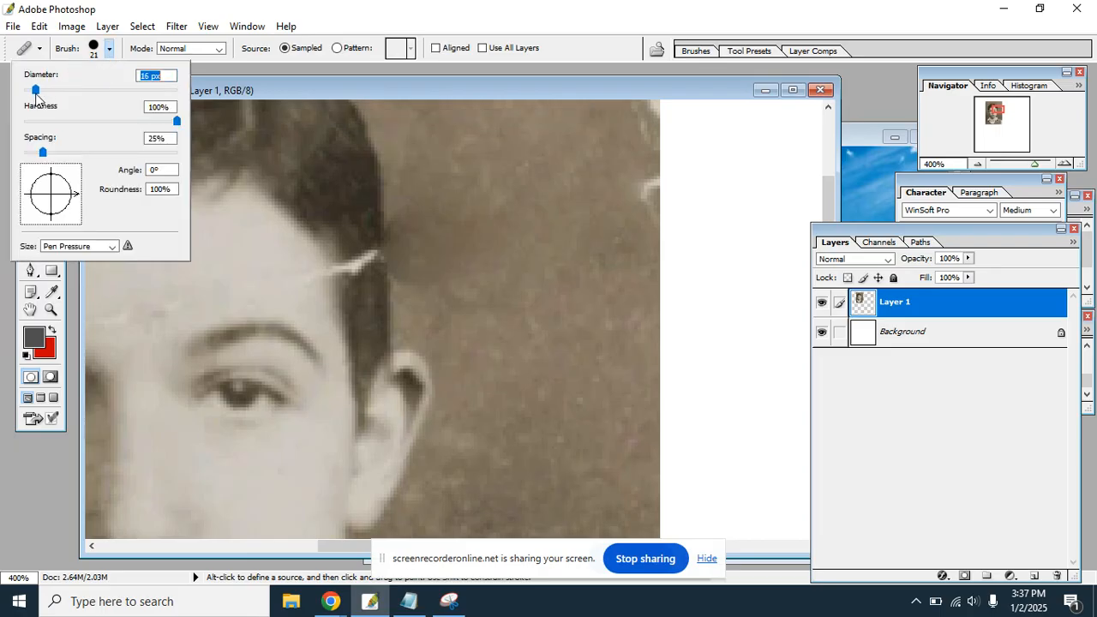
Heal the crack across the right hairline and forehead toward the left eyebrow, sampling undamaged hair near the forehead.
{"action": "left_click", "coordinate": [332, 169], "text": "alt"}
{"action": "left_click", "coordinate": [364, 255]}
{"action": "left_click", "coordinate": [363, 269]}
{"action": "left_click", "coordinate": [337, 181], "text": "alt"}
{"action": "left_click", "coordinate": [245, 240]}
{"action": "left_click", "coordinate": [268, 284]}
{"action": "mouse_move", "coordinate": [86, 375]}
{"action": "left_mouse_down"}
{"action": "mouse_move", "coordinate": [256, 289]}
{"action": "mouse_move", "coordinate": [350, 272]}
{"action": "left_mouse_up"}
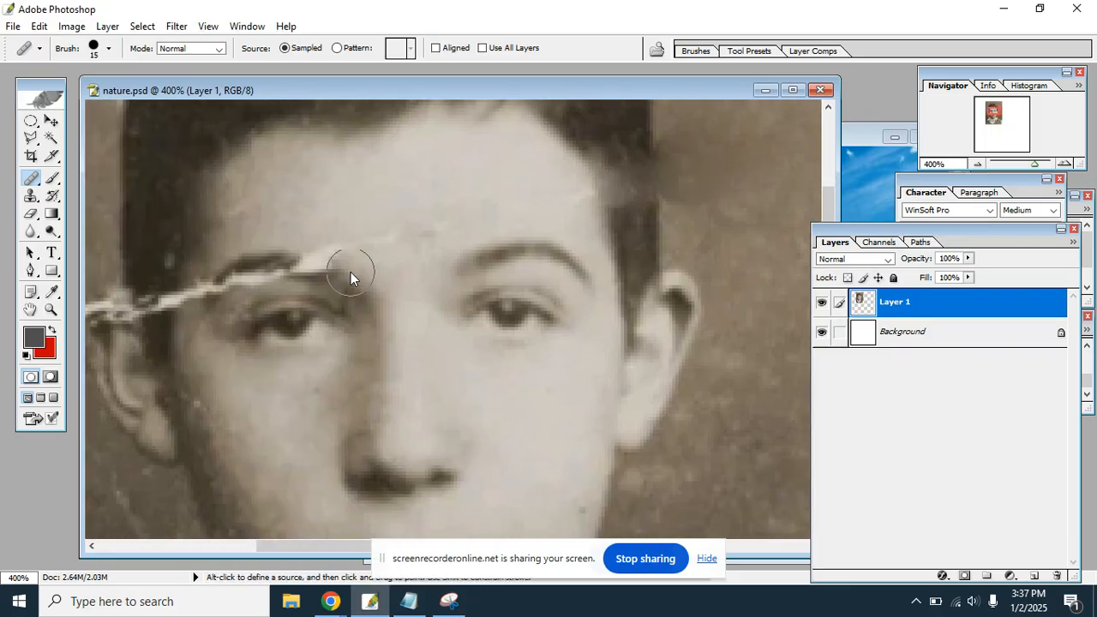
{"action": "left_click", "coordinate": [325, 246]}
Switch to the Clone Stamp tool and set its brush diameter to 11 px for the torn left eyebrow.
{"action": "right_click", "coordinate": [28, 182]}
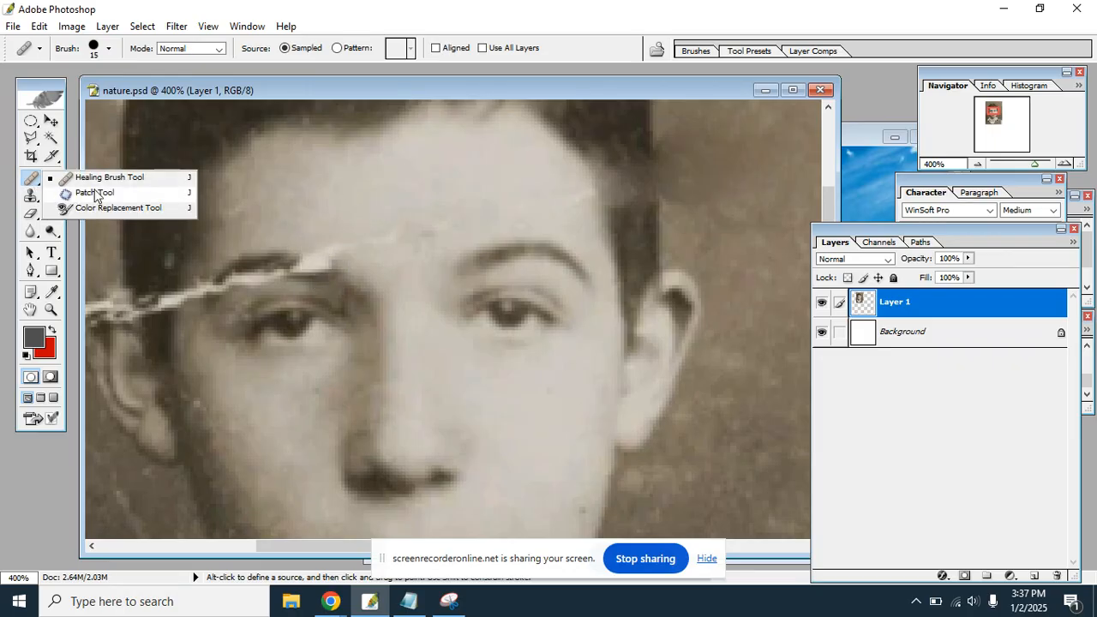
{"action": "left_click", "coordinate": [33, 180]}
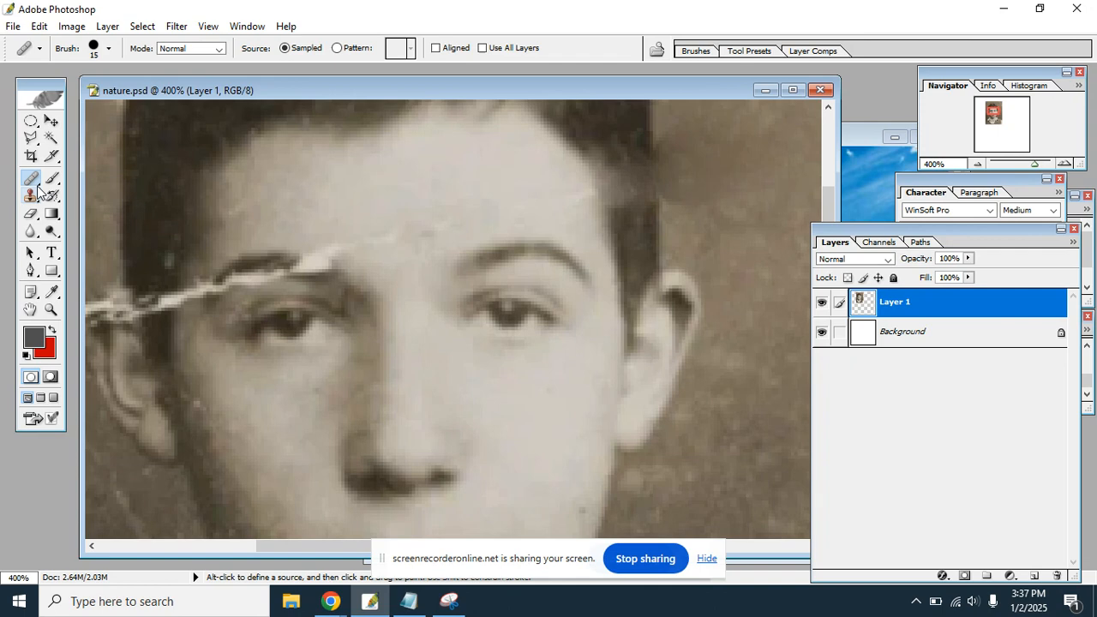
{"action": "left_click", "coordinate": [33, 196]}
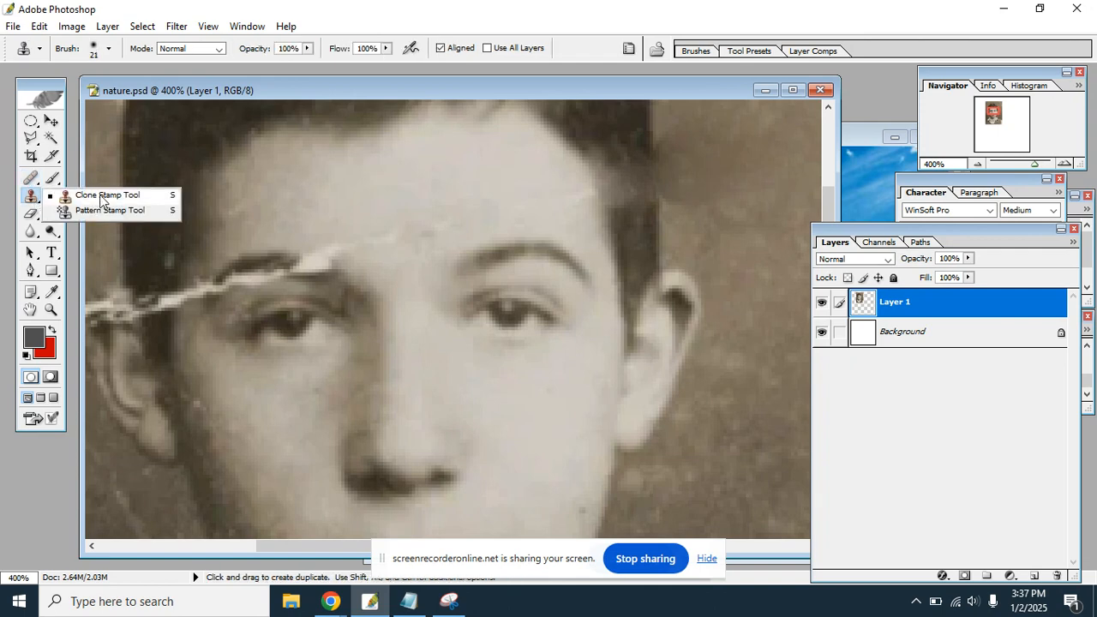
{"action": "left_click", "coordinate": [99, 195]}
{"action": "key", "text": "ctrl+plus"}
{"action": "key", "text": "ctrl+plus"}
{"action": "key", "text": "ctrl+plus"}
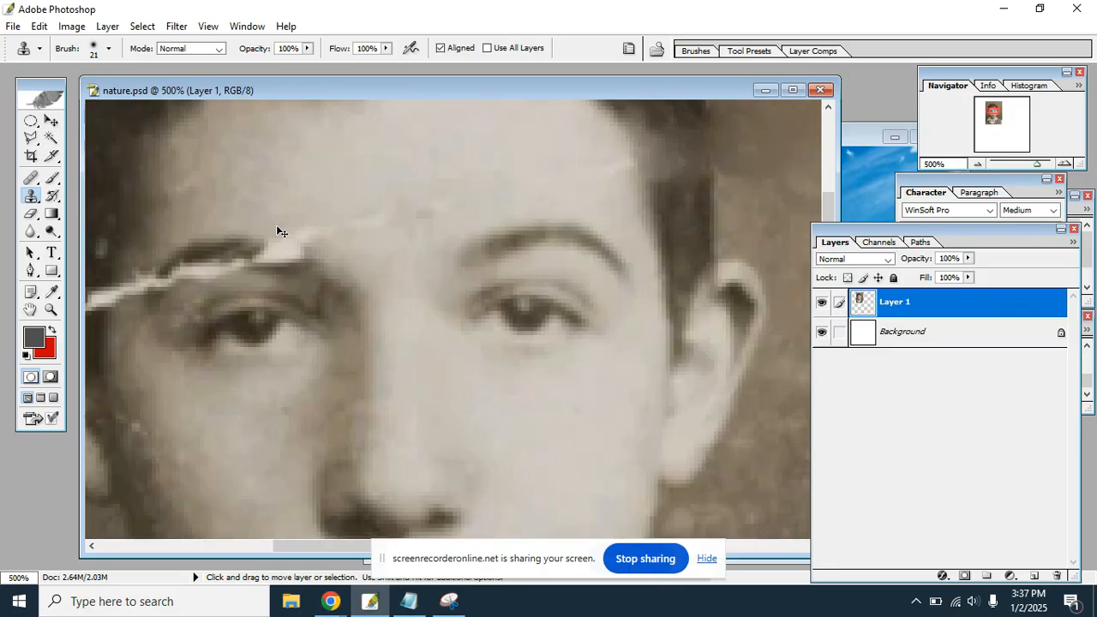
{"action": "key", "text": "space"}
{"action": "mouse_move", "coordinate": [419, 211]}
{"action": "left_mouse_down"}
{"action": "mouse_move", "coordinate": [443, 325]}
{"action": "mouse_move", "coordinate": [475, 384]}
{"action": "mouse_move", "coordinate": [438, 306]}
{"action": "mouse_move", "coordinate": [446, 245]}
{"action": "mouse_move", "coordinate": [458, 269]}
{"action": "left_mouse_up"}
{"action": "mouse_move", "coordinate": [375, 251]}
{"action": "left_mouse_down"}
{"action": "mouse_move", "coordinate": [396, 212]}
{"action": "mouse_move", "coordinate": [328, 263]}
{"action": "mouse_move", "coordinate": [413, 228]}
{"action": "left_mouse_up"}
{"action": "key", "text": "space"}
{"action": "mouse_move", "coordinate": [574, 250]}
{"action": "left_mouse_down"}
{"action": "mouse_move", "coordinate": [282, 255]}
{"action": "mouse_move", "coordinate": [434, 255]}
{"action": "left_mouse_up"}
{"action": "key", "text": "space"}
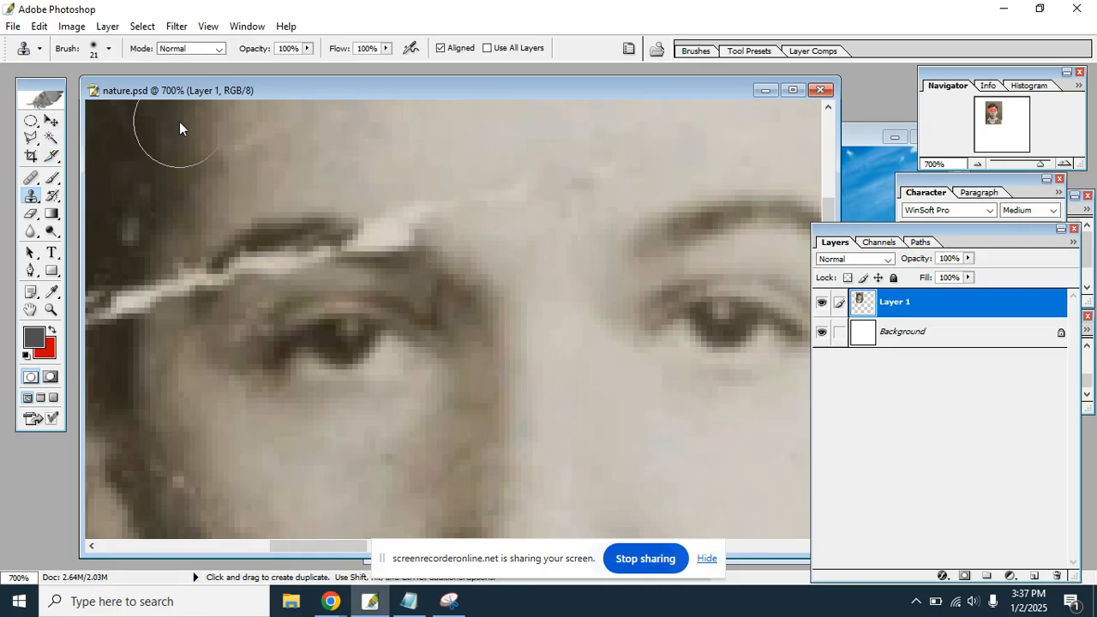
{"action": "left_click", "coordinate": [109, 49]}
{"action": "left_click_drag", "start_coordinate": [41, 96], "coordinate": [34, 96]}
{"action": "left_click", "coordinate": [288, 93]}
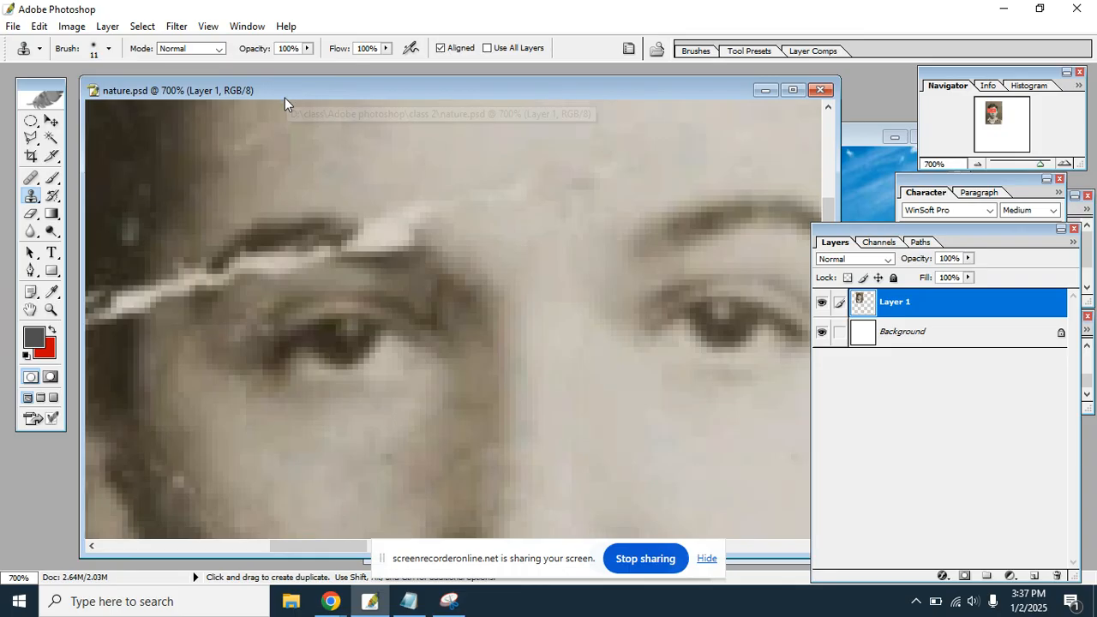
{"action": "left_click", "coordinate": [33, 179]}
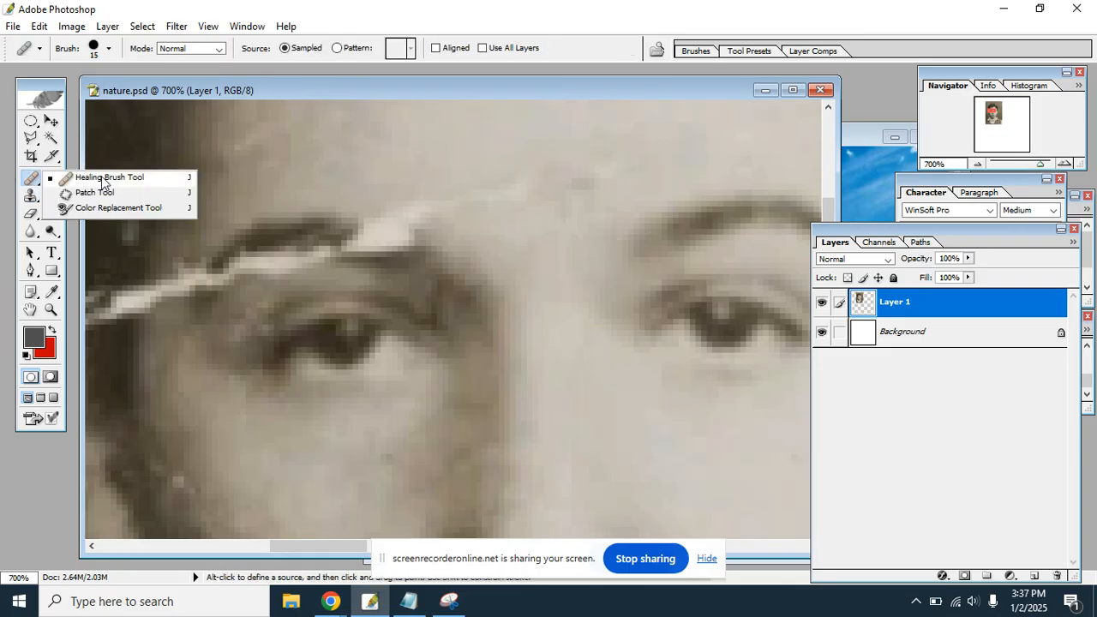
{"action": "left_click", "coordinate": [102, 179]}
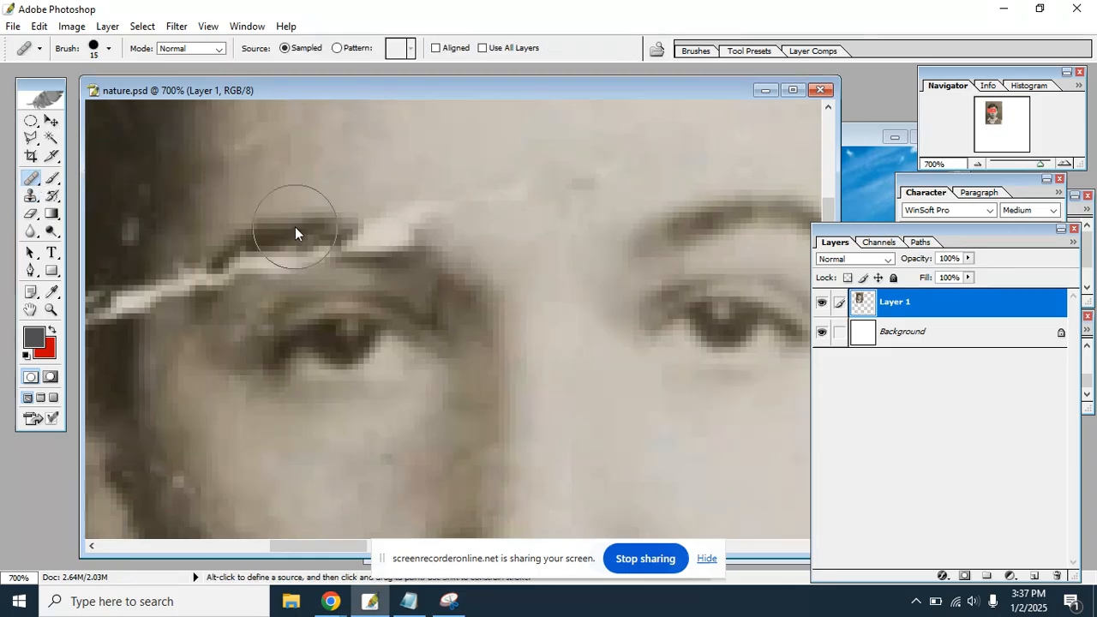
{"action": "left_click", "coordinate": [31, 195]}
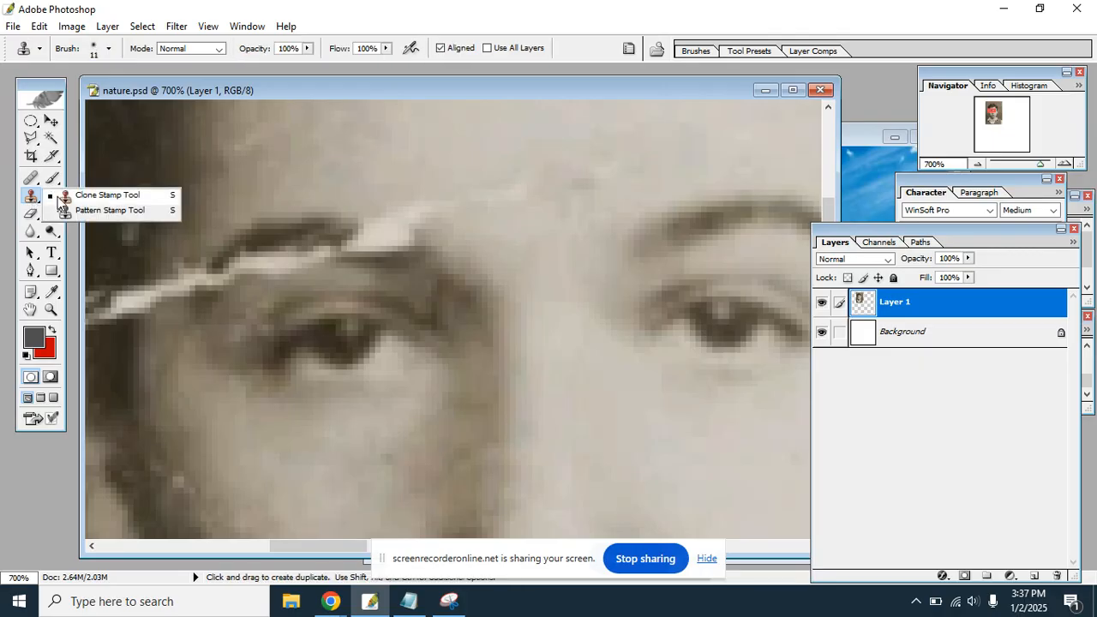
{"action": "left_click", "coordinate": [107, 195]}
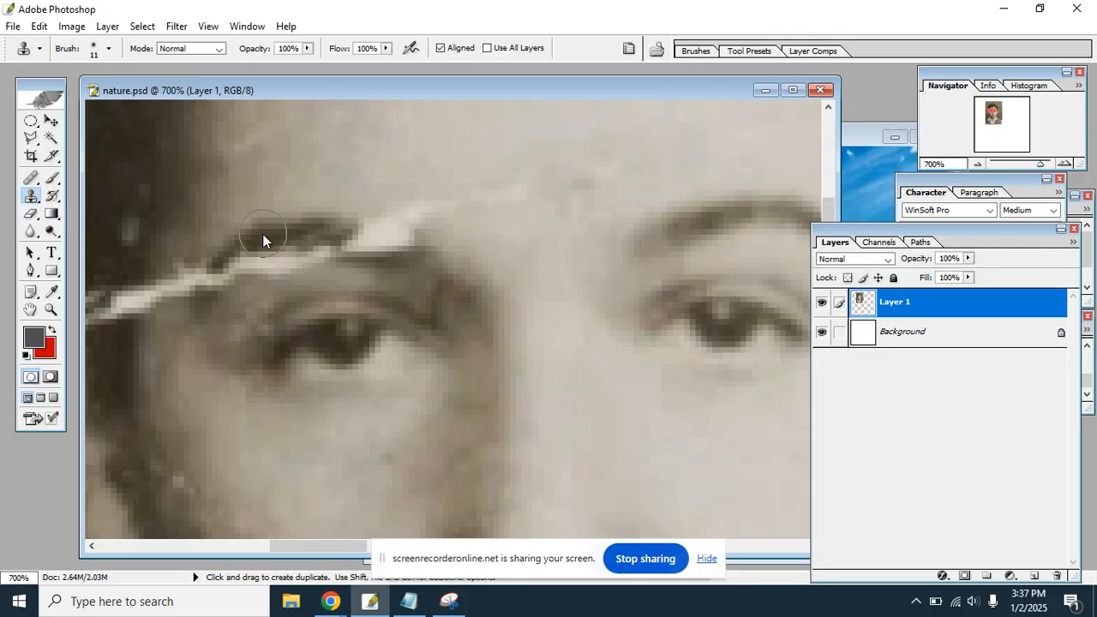
Set the Clone Stamp brush to 10 px and clone the intact left eyebrow over the torn gap at its inner end.
{"action": "left_click", "coordinate": [109, 49]}
{"action": "left_click_drag", "start_coordinate": [34, 101], "coordinate": [38, 102]}
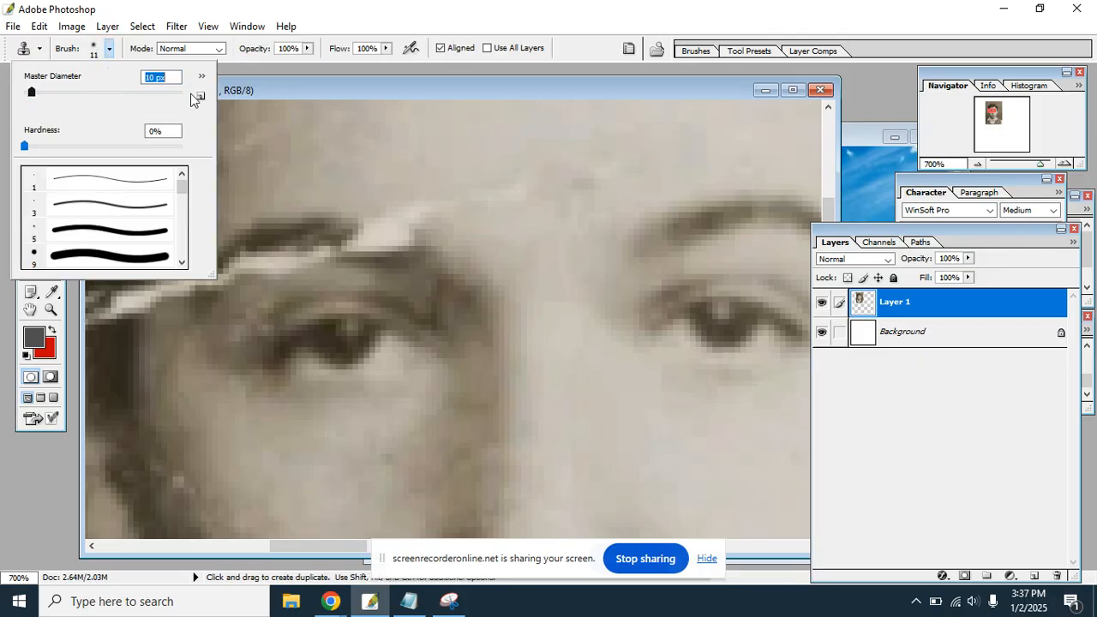
{"action": "left_click", "coordinate": [296, 89]}
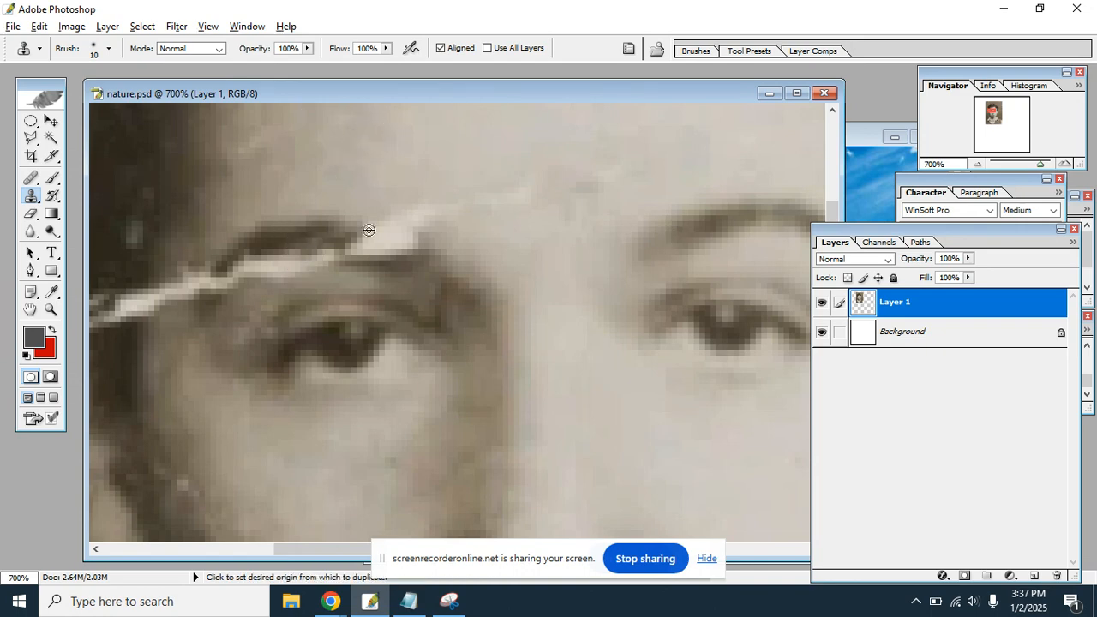
{"action": "left_click", "coordinate": [295, 230], "text": "alt"}
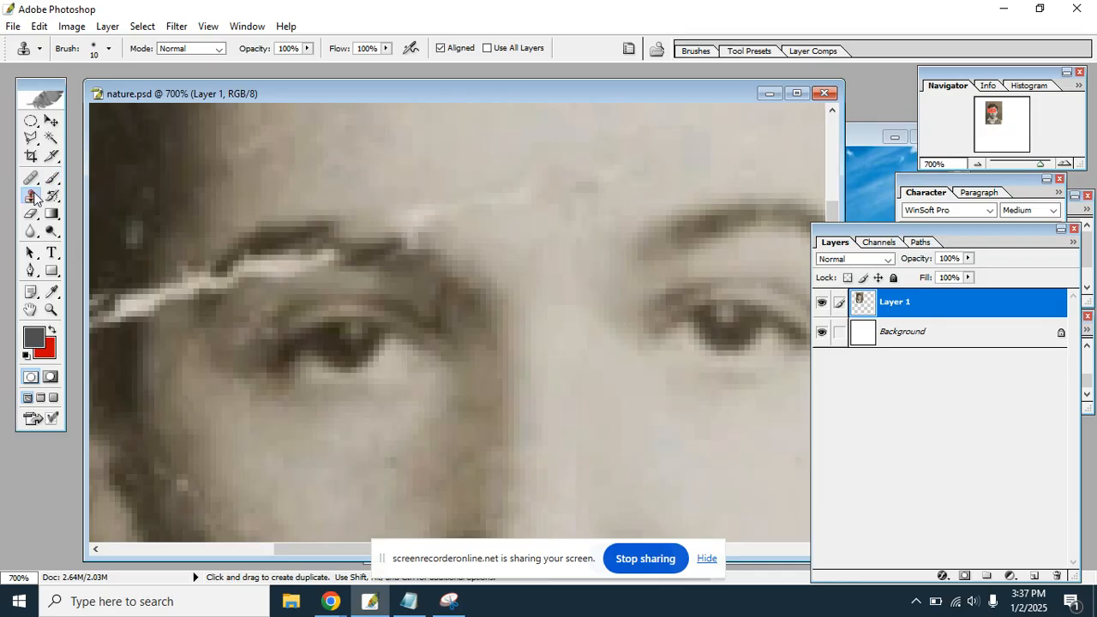
Clone the intact left eyebrow over the crack at its outer half with the Clone Stamp, sampling from its upper edge.
{"action": "left_click", "coordinate": [279, 234], "text": "alt"}
{"action": "left_click_drag", "start_coordinate": [258, 267], "coordinate": [216, 279]}
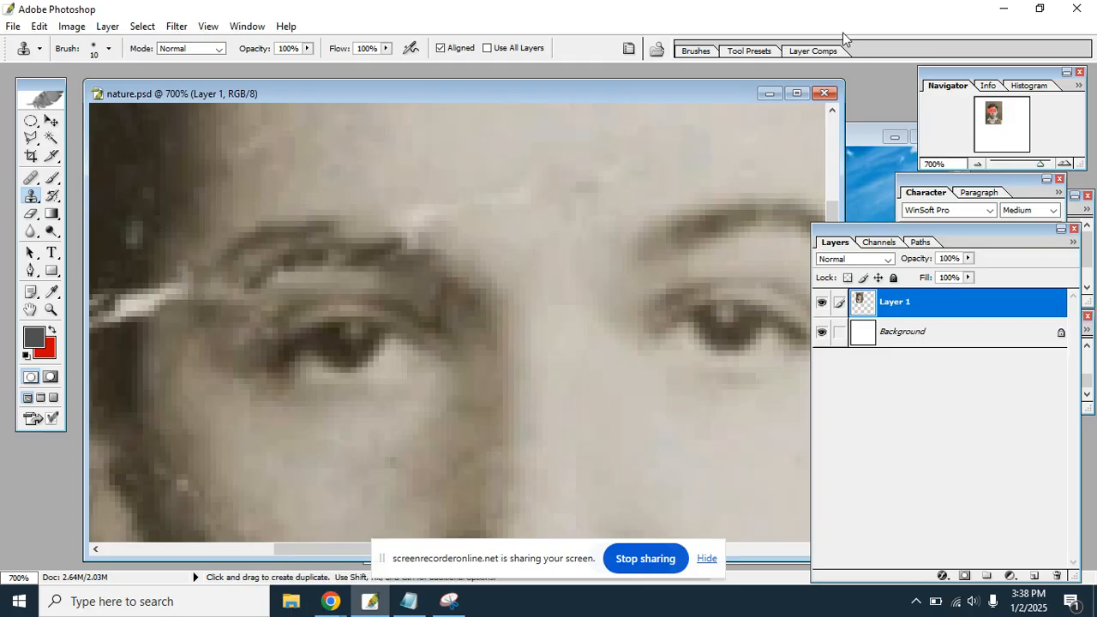
{"action": "key", "text": "ctrl+minus"}
{"action": "key", "text": "ctrl+minus"}
{"action": "key", "text": "ctrl+minus"}
{"action": "key", "text": "ctrl+minus"}
{"action": "key", "text": "ctrl+minus"}
{"action": "key", "text": "ctrl+minus"}
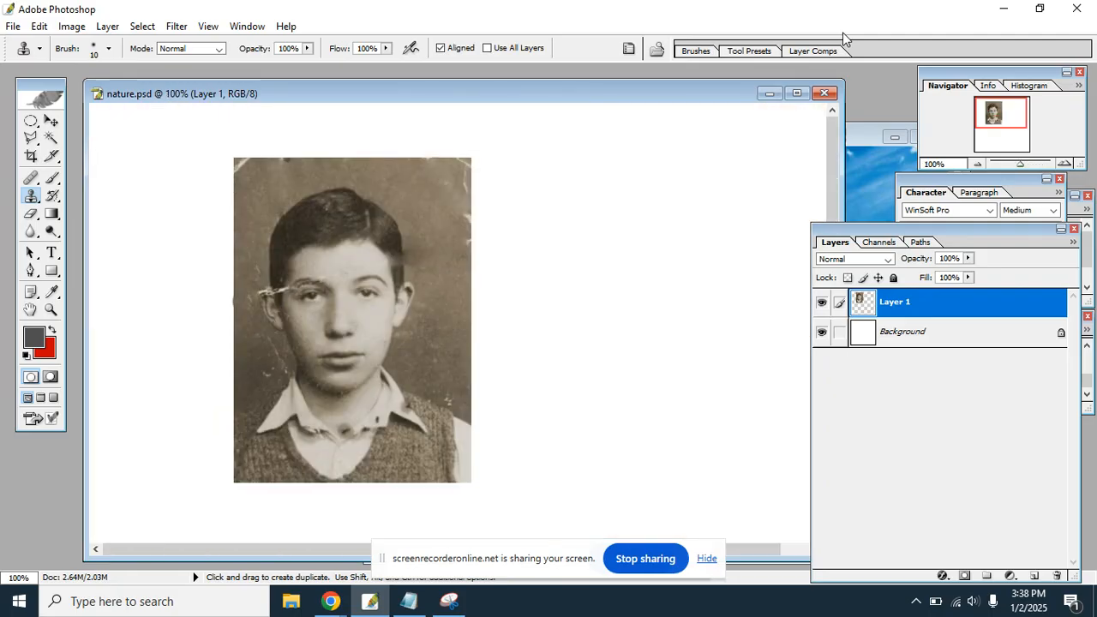
Clone dark sideburn hair over the white crack crossing the hair between the left ear and the temple.
{"action": "key", "text": "ctrl+plus"}
{"action": "key", "text": "ctrl+plus"}
{"action": "key", "text": "ctrl+plus"}
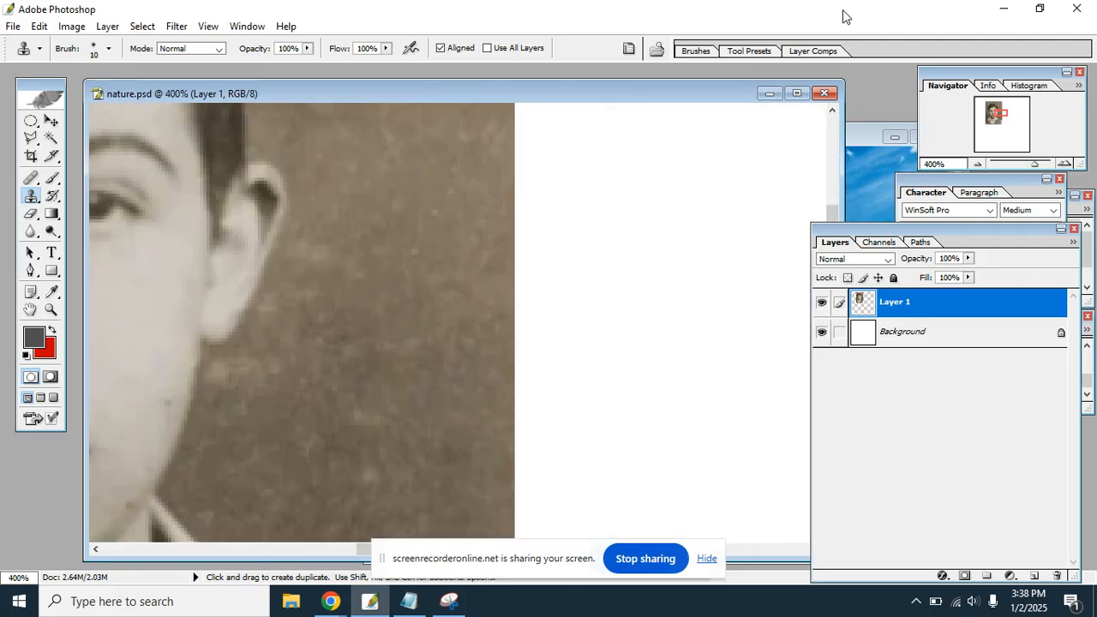
{"action": "key", "text": "space"}
{"action": "left_click_drag", "start_coordinate": [255, 245], "coordinate": [439, 328]}
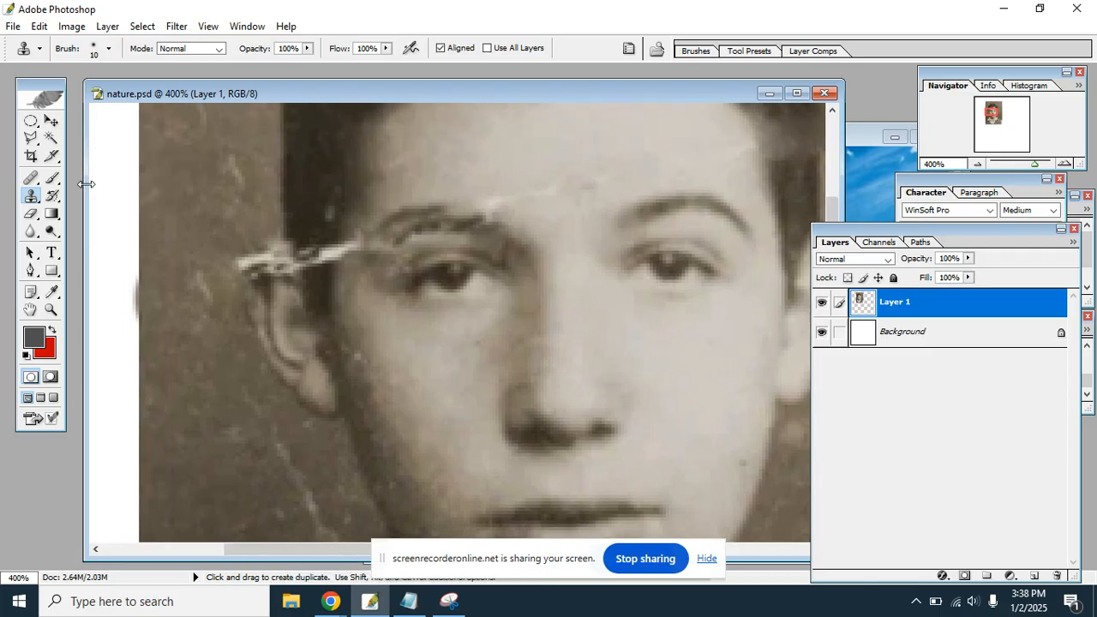
{"action": "left_click", "coordinate": [299, 203], "text": "alt"}
{"action": "mouse_move", "coordinate": [317, 261]}
{"action": "left_mouse_down"}
{"action": "mouse_move", "coordinate": [306, 249]}
{"action": "mouse_move", "coordinate": [337, 247]}
{"action": "mouse_move", "coordinate": [340, 175]}
{"action": "left_mouse_up"}
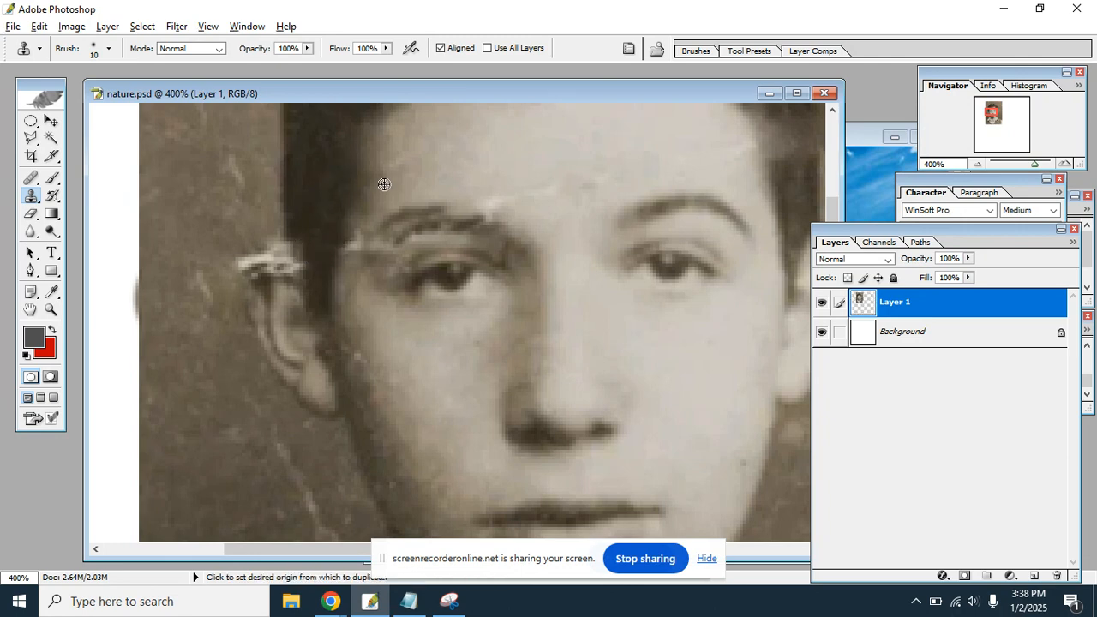
Clone forehead skin over the remaining crack on the temple beside the left eyebrow's outer end.
{"action": "left_click", "coordinate": [422, 143], "text": "alt"}
{"action": "left_click", "coordinate": [352, 245]}
{"action": "right_click", "coordinate": [31, 197]}
{"action": "left_click", "coordinate": [120, 196]}
{"action": "key", "text": "alt"}
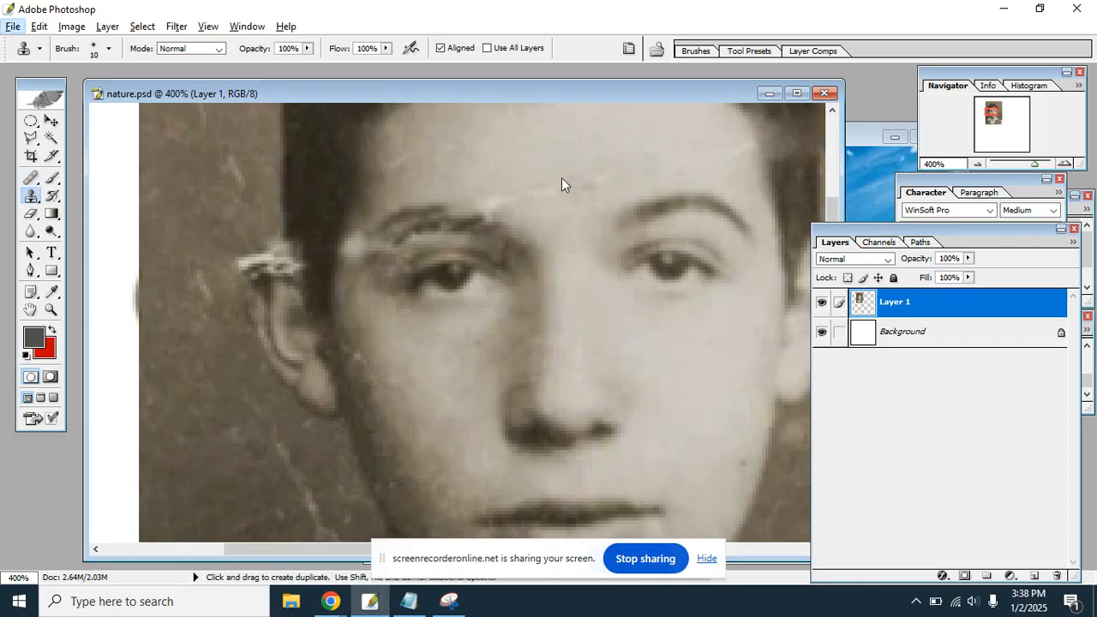
Heal the faint crack on the forehead between the eyebrows with the 15 px Healing Brush, working toward the left eyebrow.
{"action": "right_click", "coordinate": [32, 181]}
{"action": "left_click", "coordinate": [75, 179]}
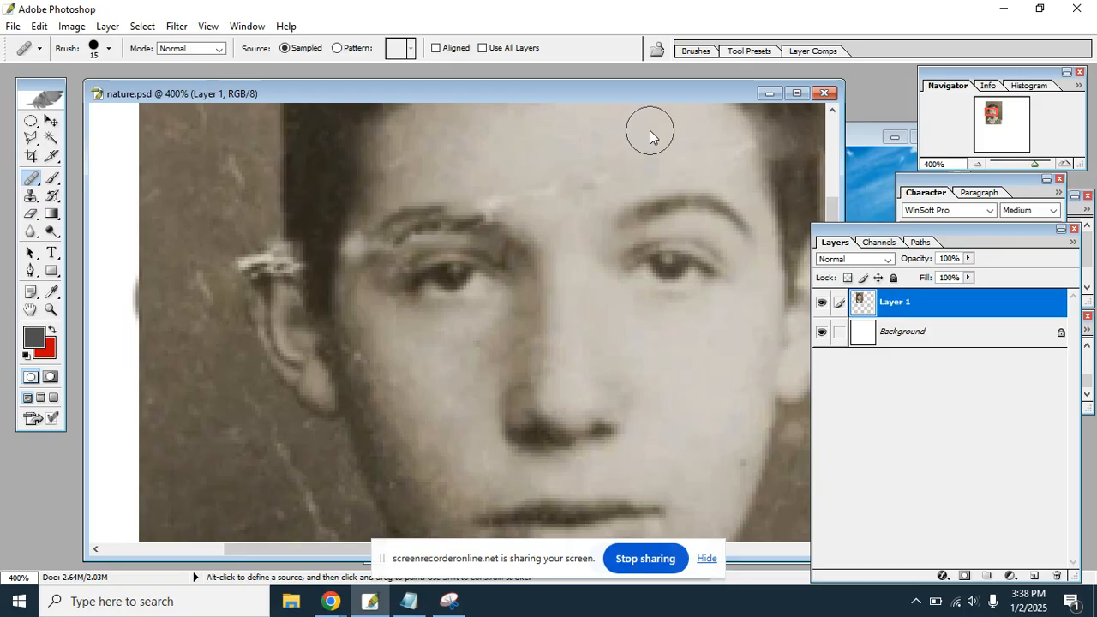
{"action": "key", "text": "alt"}
{"action": "left_click_drag", "start_coordinate": [544, 193], "coordinate": [517, 198]}
{"action": "left_click", "coordinate": [497, 195]}
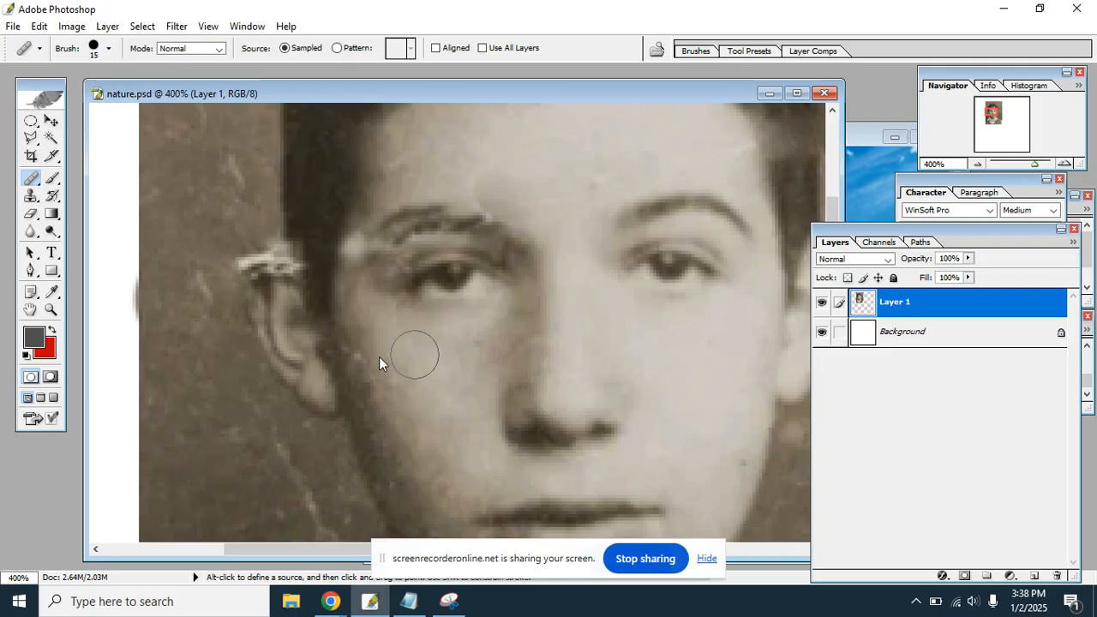
{"action": "key", "text": "space"}
{"action": "mouse_move", "coordinate": [516, 380]}
{"action": "left_mouse_down"}
{"action": "mouse_move", "coordinate": [521, 245]}
{"action": "mouse_move", "coordinate": [545, 185]}
{"action": "mouse_move", "coordinate": [466, 391]}
{"action": "mouse_move", "coordinate": [455, 377]}
{"action": "mouse_move", "coordinate": [514, 391]}
{"action": "mouse_move", "coordinate": [536, 267]}
{"action": "left_mouse_up"}
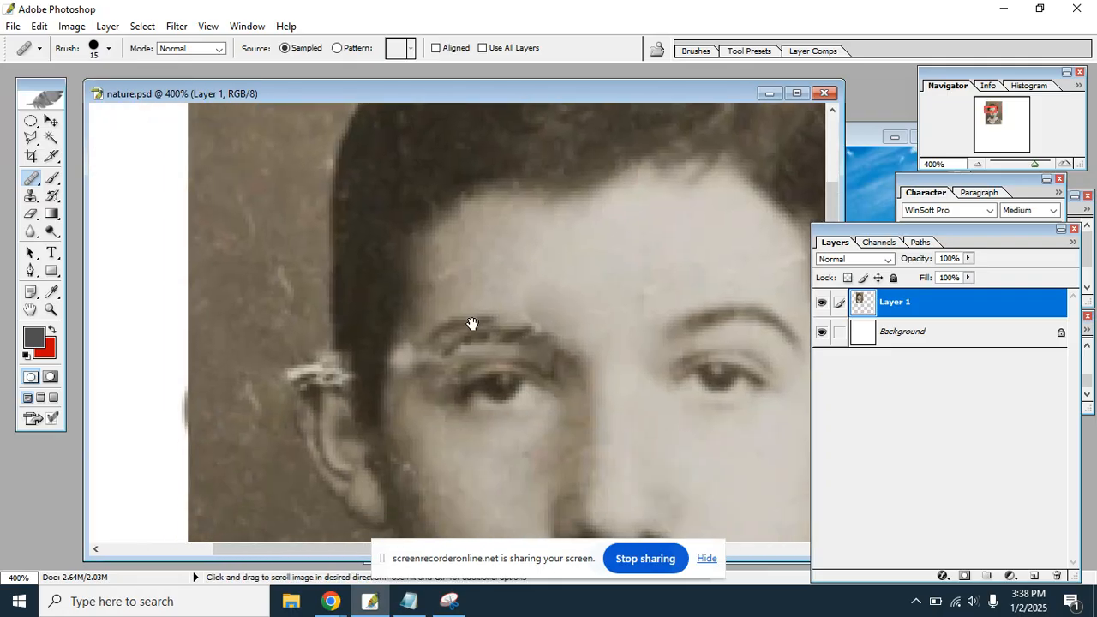
{"action": "left_click", "coordinate": [31, 179]}
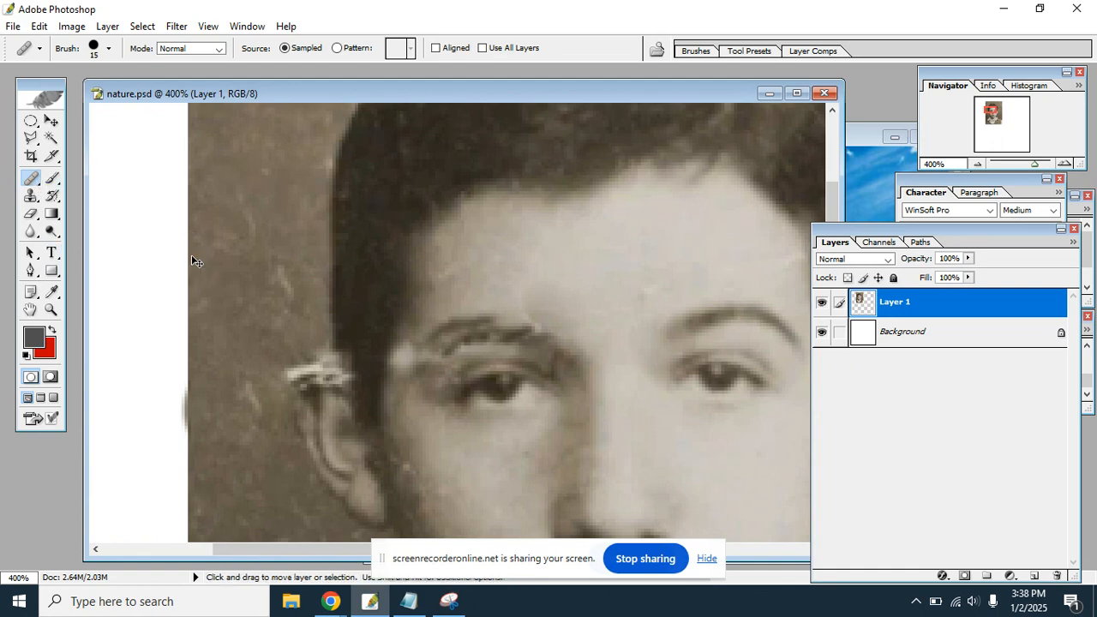
{"action": "key", "text": "ctrl+minus"}
{"action": "key", "text": "ctrl+minus"}
{"action": "key", "text": "ctrl+minus"}
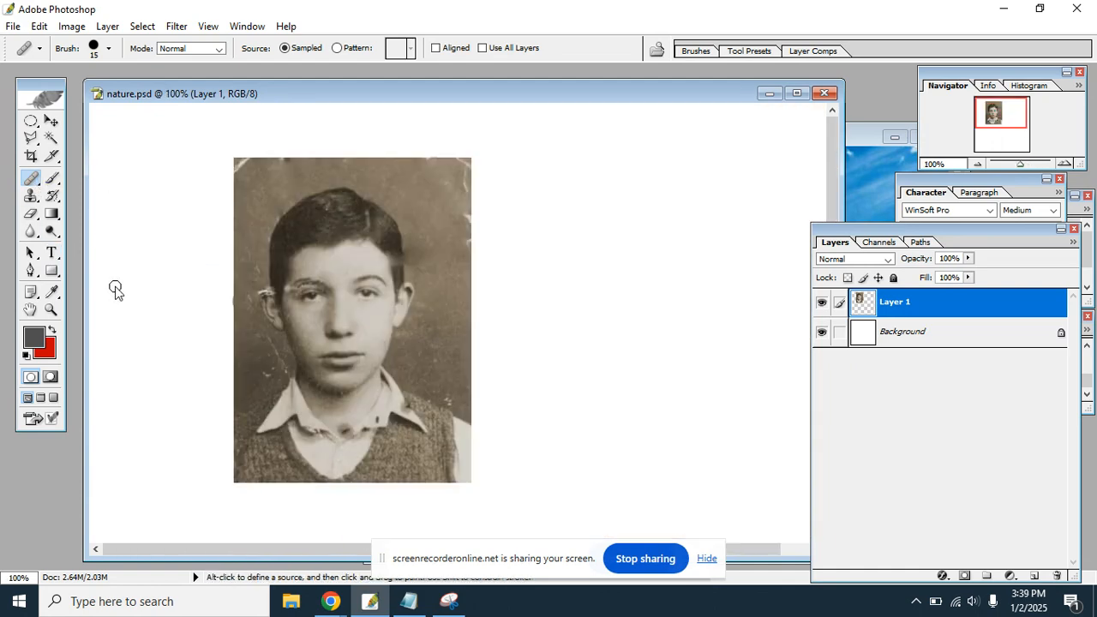
{"action": "right_click", "coordinate": [31, 182]}
{"action": "left_click", "coordinate": [89, 180]}
{"action": "left_click", "coordinate": [288, 182], "text": "alt"}
{"action": "key", "text": "alt"}
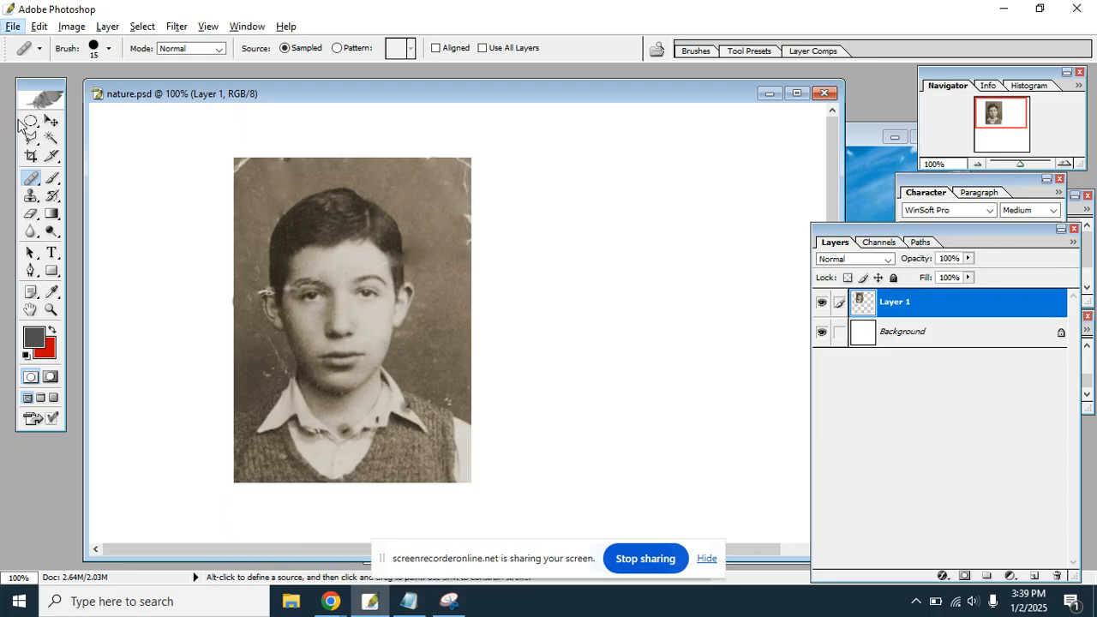
{"action": "left_click", "coordinate": [52, 120]}
{"action": "key", "text": "alt"}
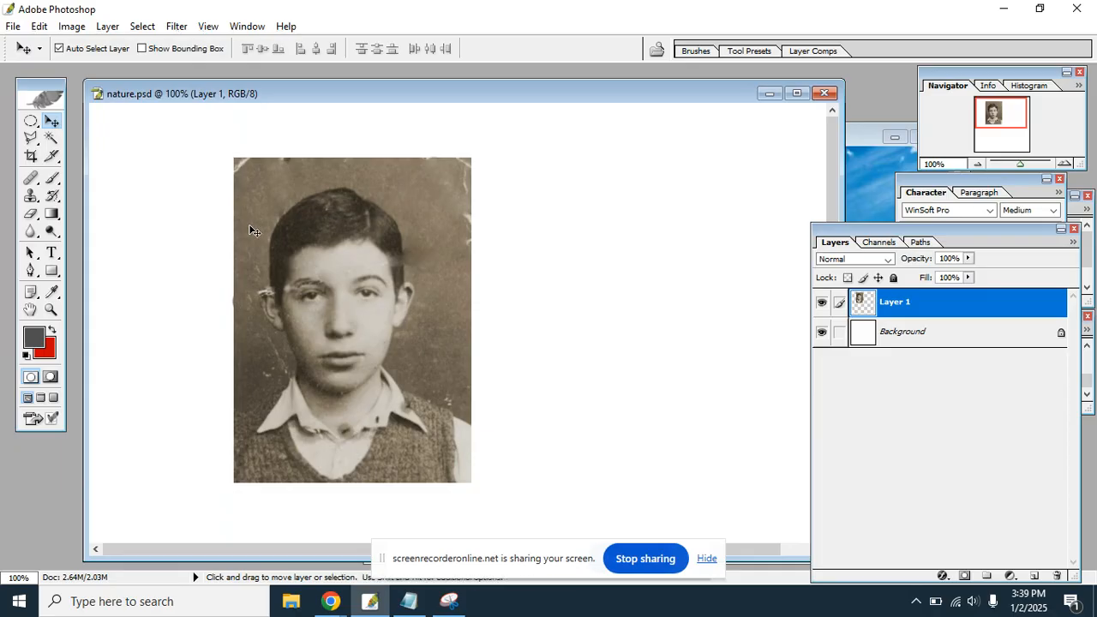
{"action": "key", "text": "ctrl+plus"}
{"action": "left_click_drag", "start_coordinate": [248, 225], "coordinate": [450, 280]}
{"action": "left_click", "coordinate": [30, 177]}
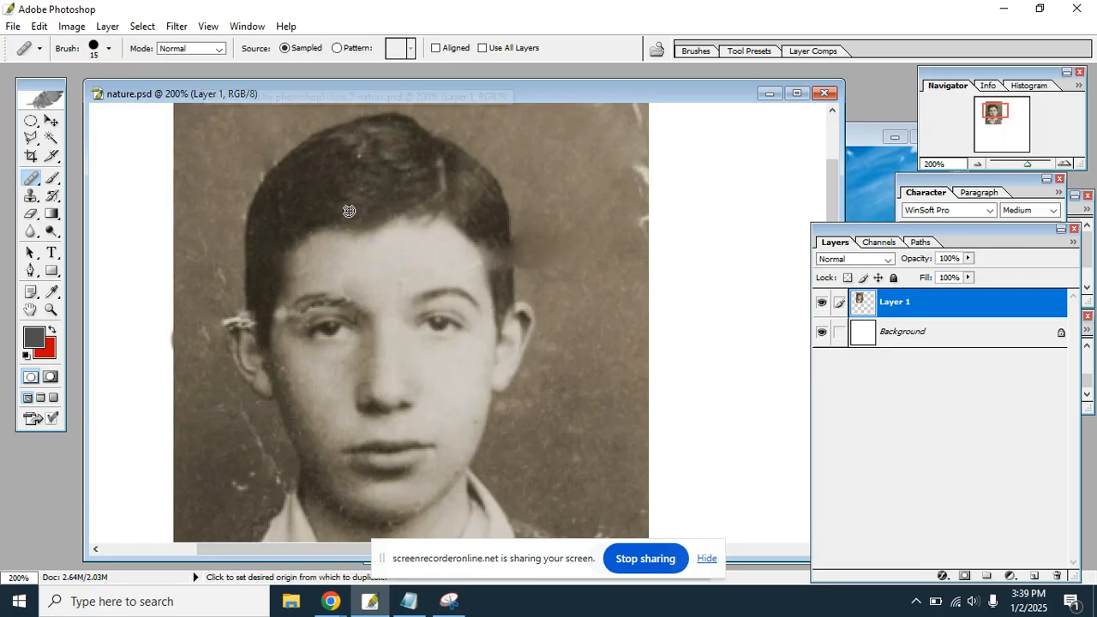
{"action": "right_click", "coordinate": [479, 226]}
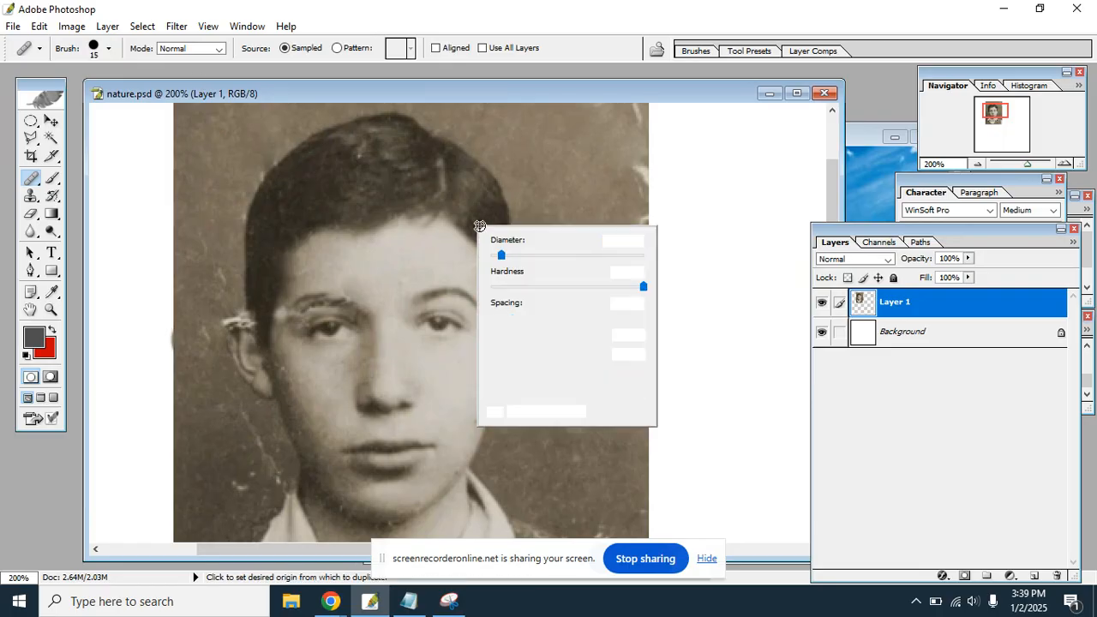
{"action": "left_click", "coordinate": [504, 142], "text": "alt"}
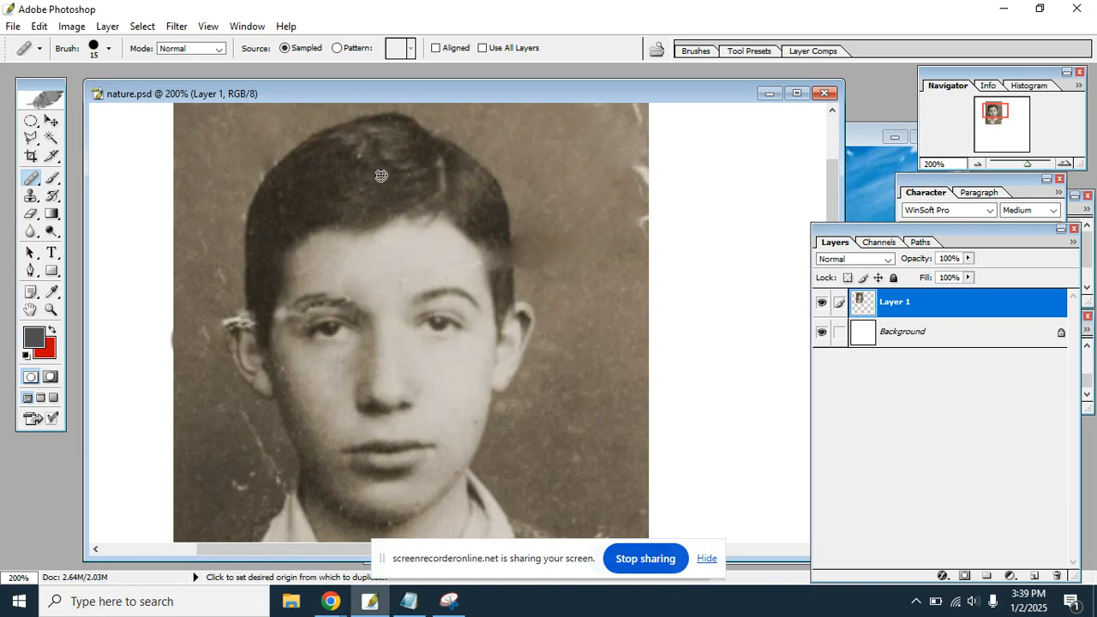
{"action": "left_click", "coordinate": [316, 162], "text": "alt"}
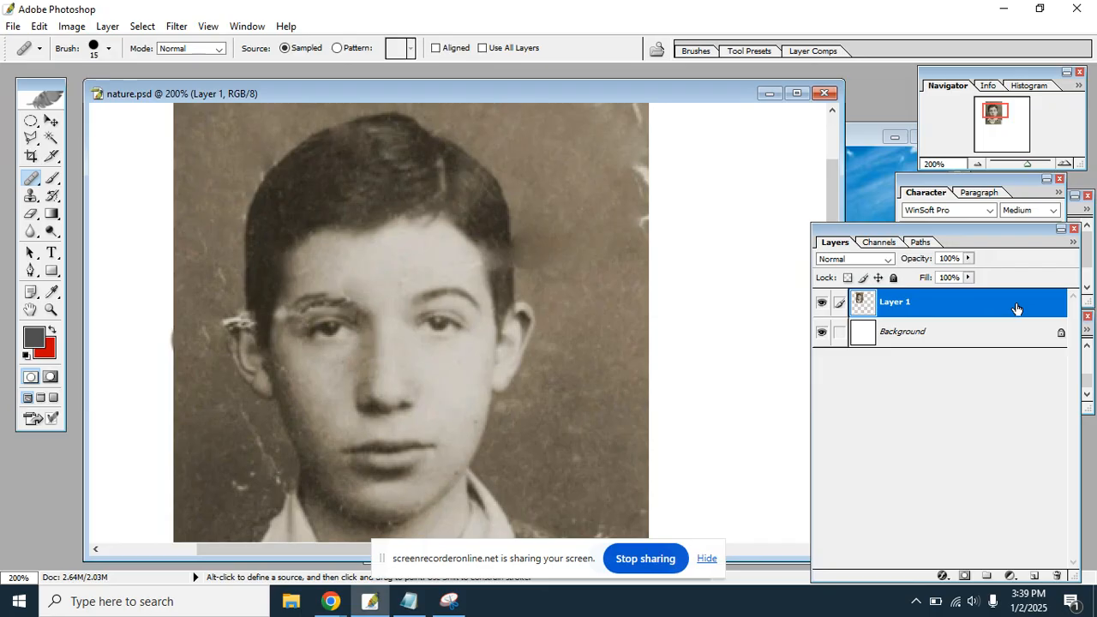
Delete Layer 1 with the portrait and switch to the Patch tool.
{"action": "left_click_drag", "start_coordinate": [1026, 306], "coordinate": [1058, 577]}
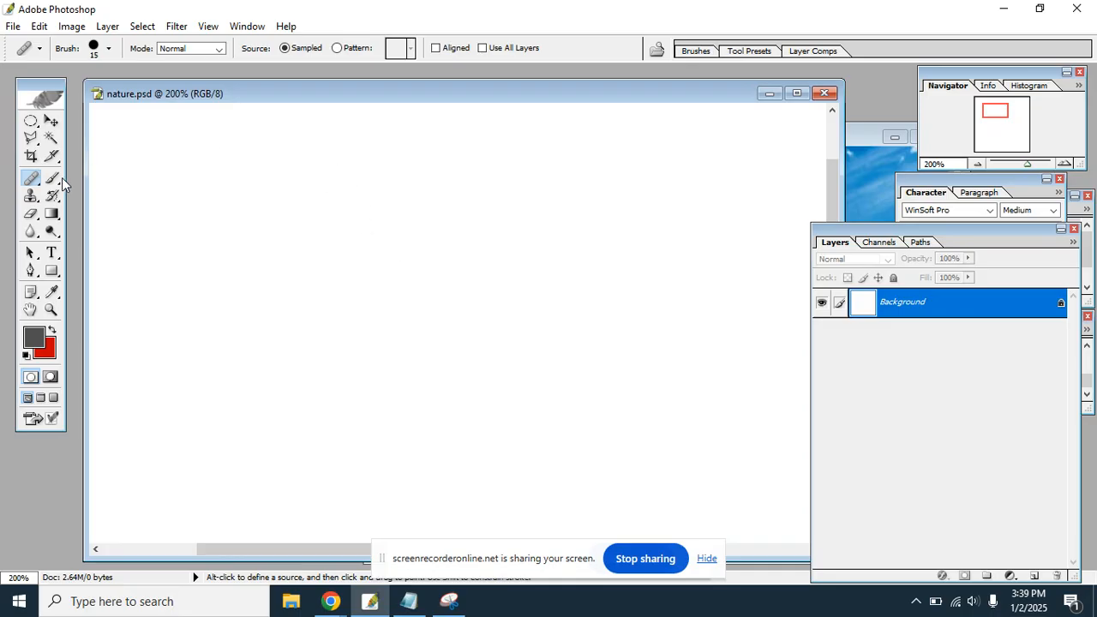
{"action": "left_click", "coordinate": [37, 183]}
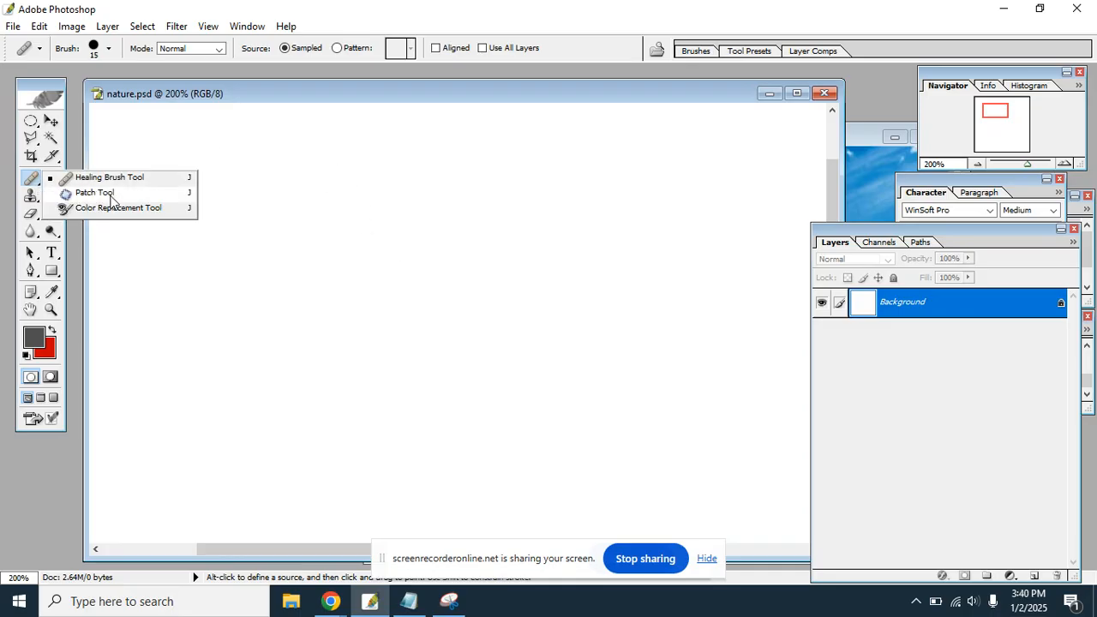
{"action": "left_click", "coordinate": [122, 198]}
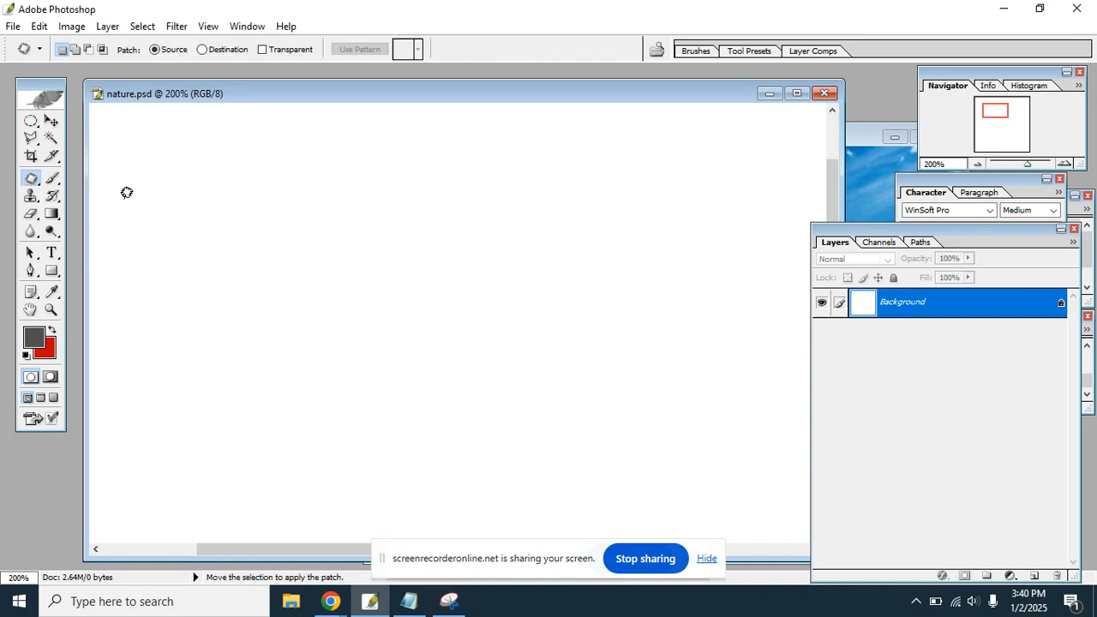
Switch to Chrome, search Yandex Images for "boat in the river" and open the photo of the wooden rowing boat on calm water.
{"action": "left_click", "coordinate": [330, 601]}
{"action": "left_click", "coordinate": [158, 478]}
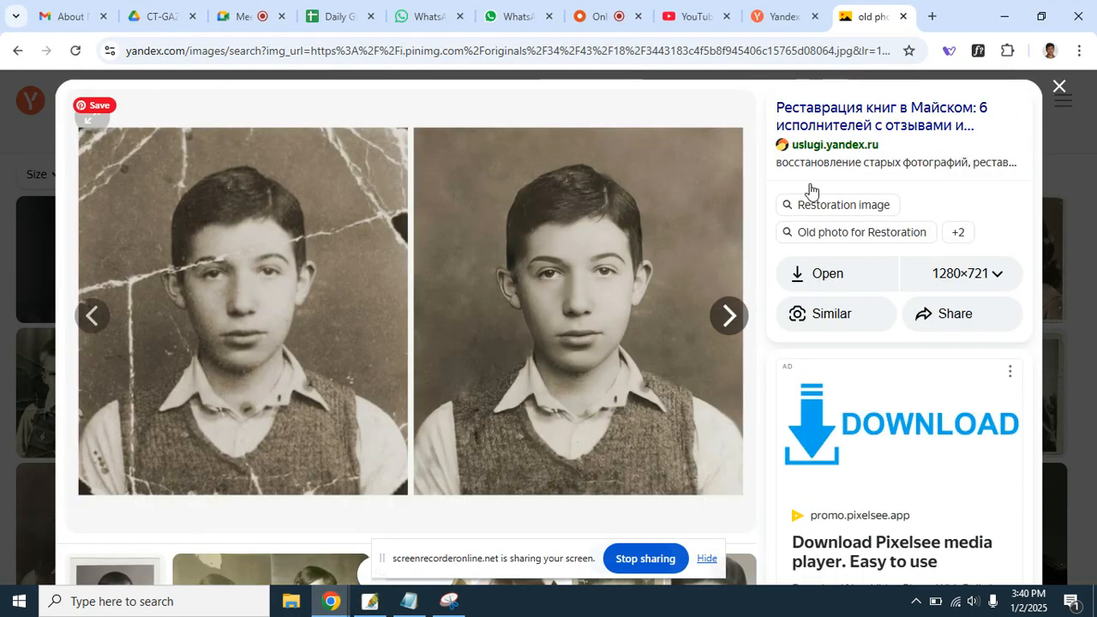
{"action": "left_click", "coordinate": [1058, 89]}
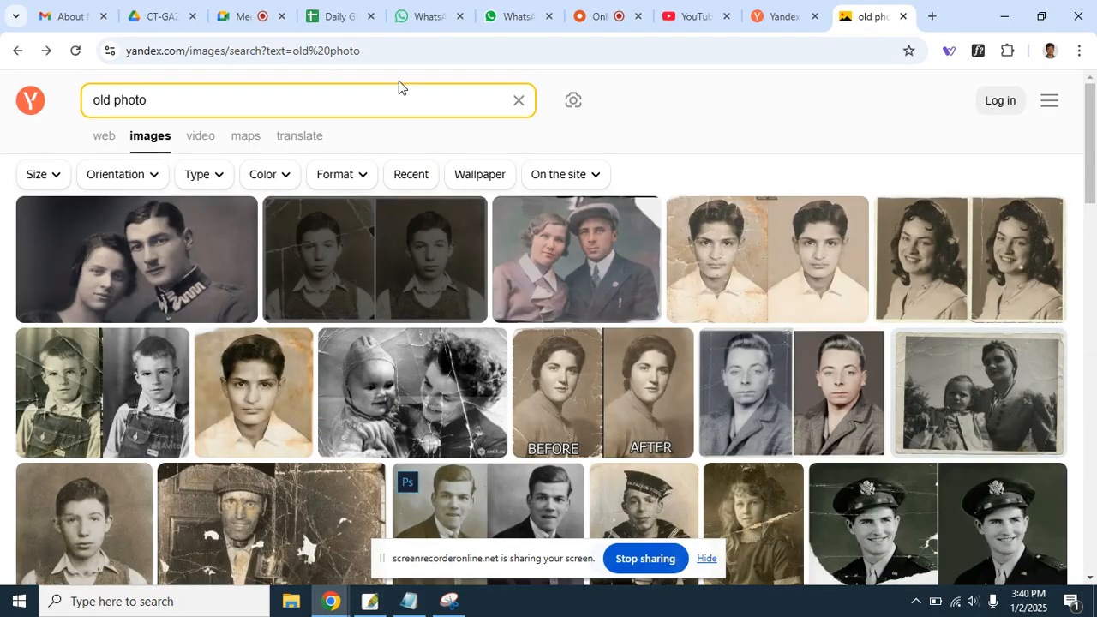
{"action": "left_click", "coordinate": [84, 90]}
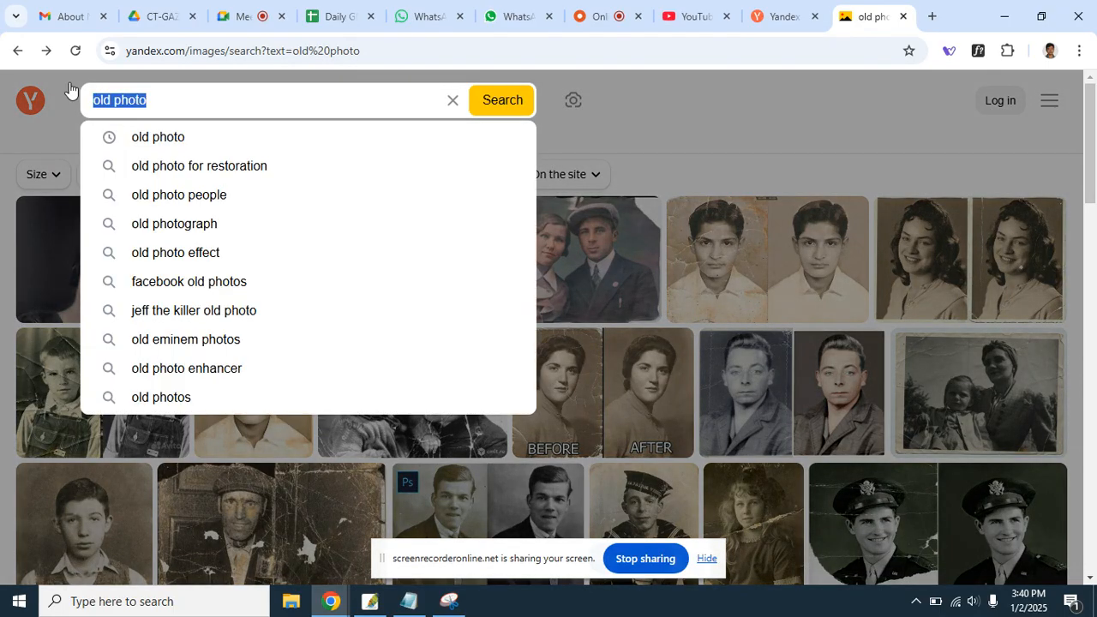
{"action": "type", "text": "boat "}
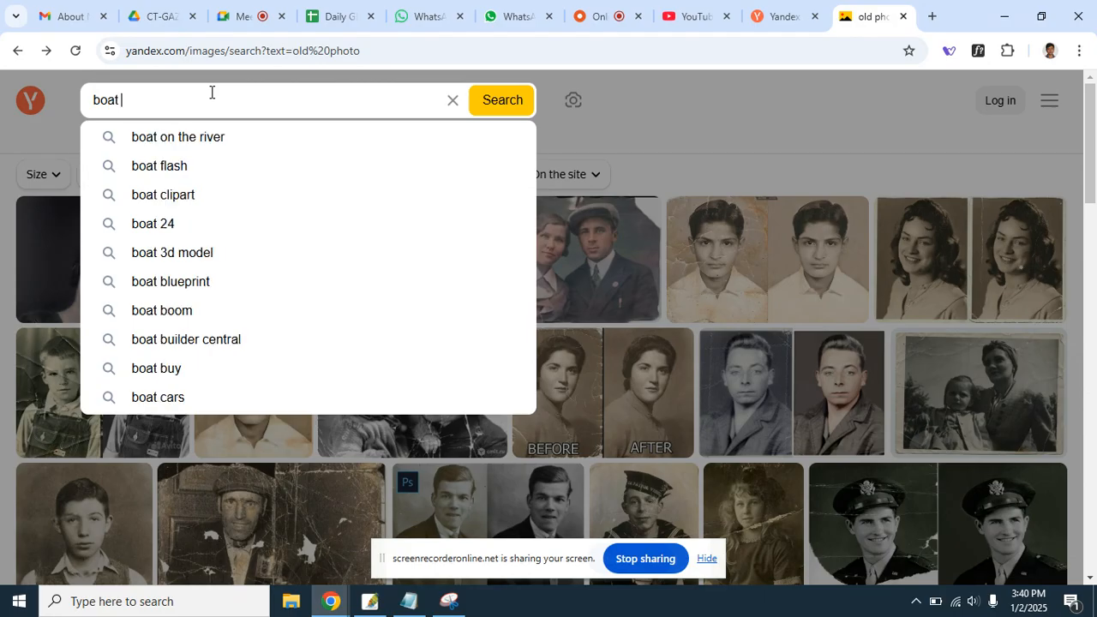
{"action": "type", "text": "in the "}
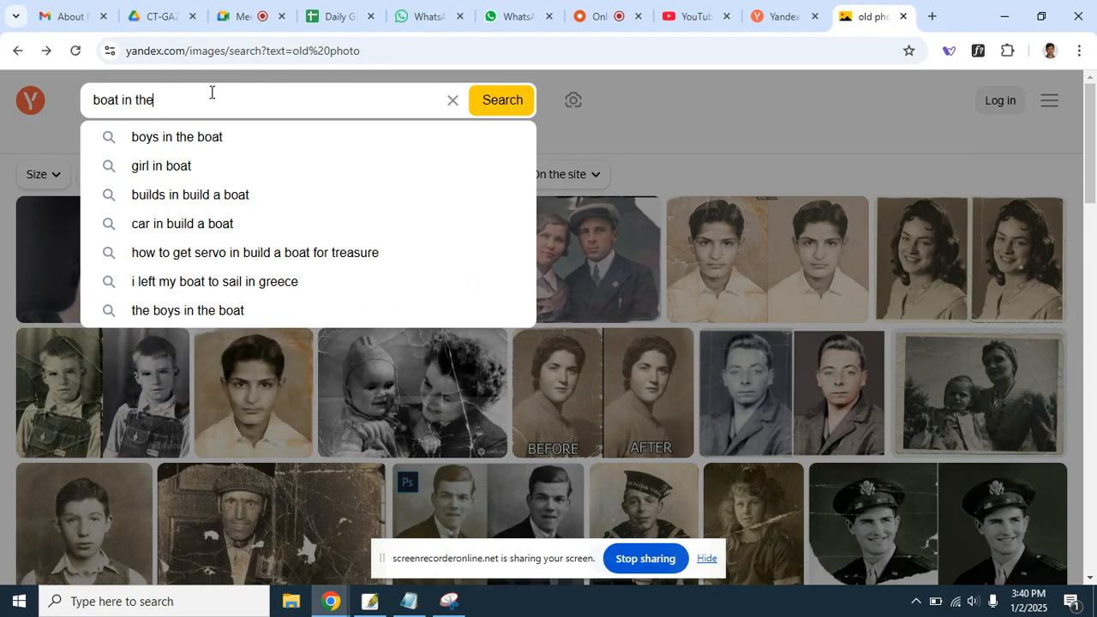
{"action": "type", "text": "river"}
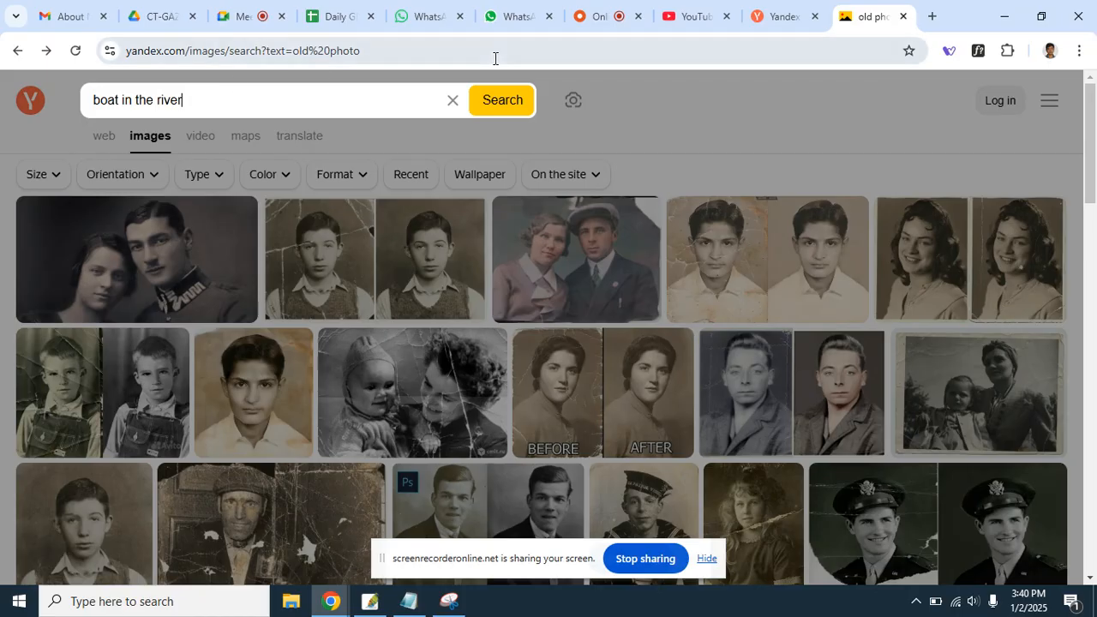
{"action": "left_click", "coordinate": [499, 99]}
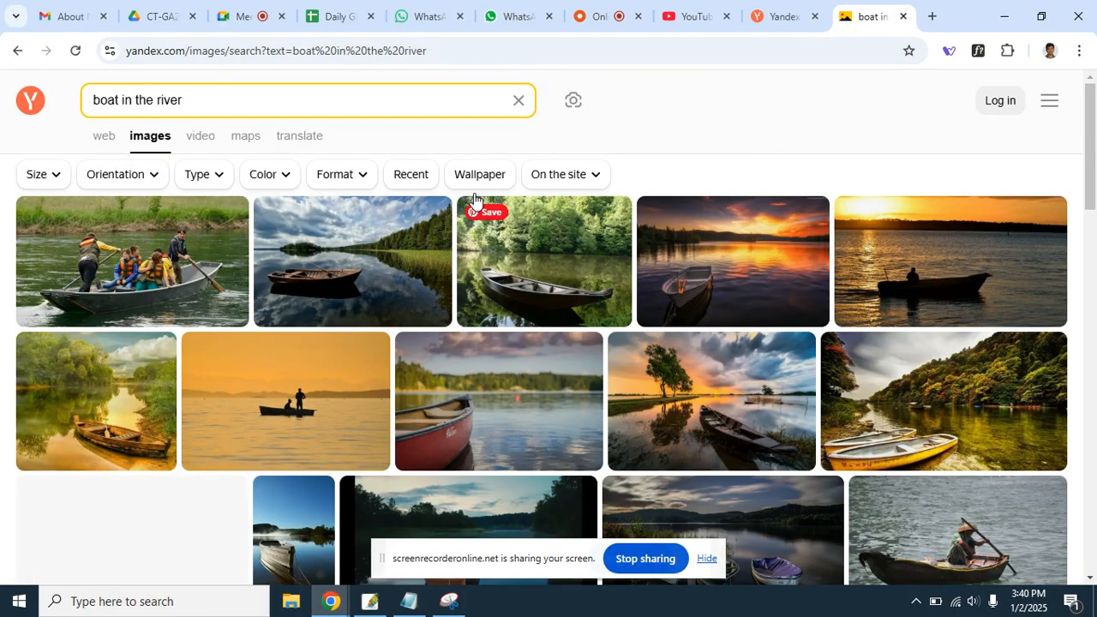
{"action": "left_click", "coordinate": [406, 272]}
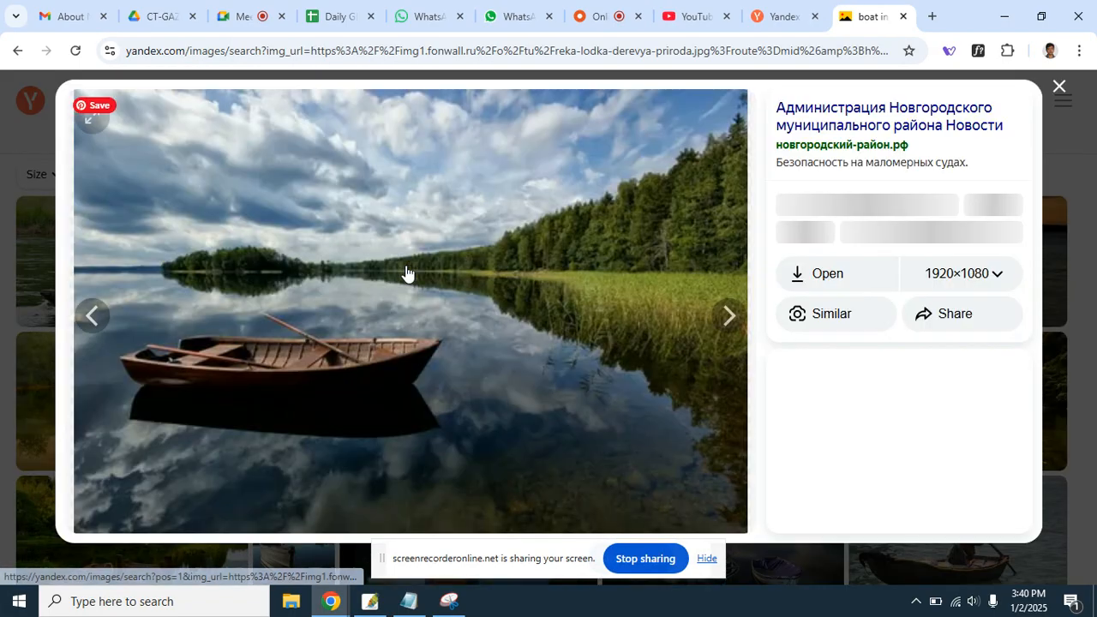
Capture nearly the whole boat photo with the Snipping Tool, including the boat, sky and tree line.
{"action": "left_click", "coordinate": [447, 600]}
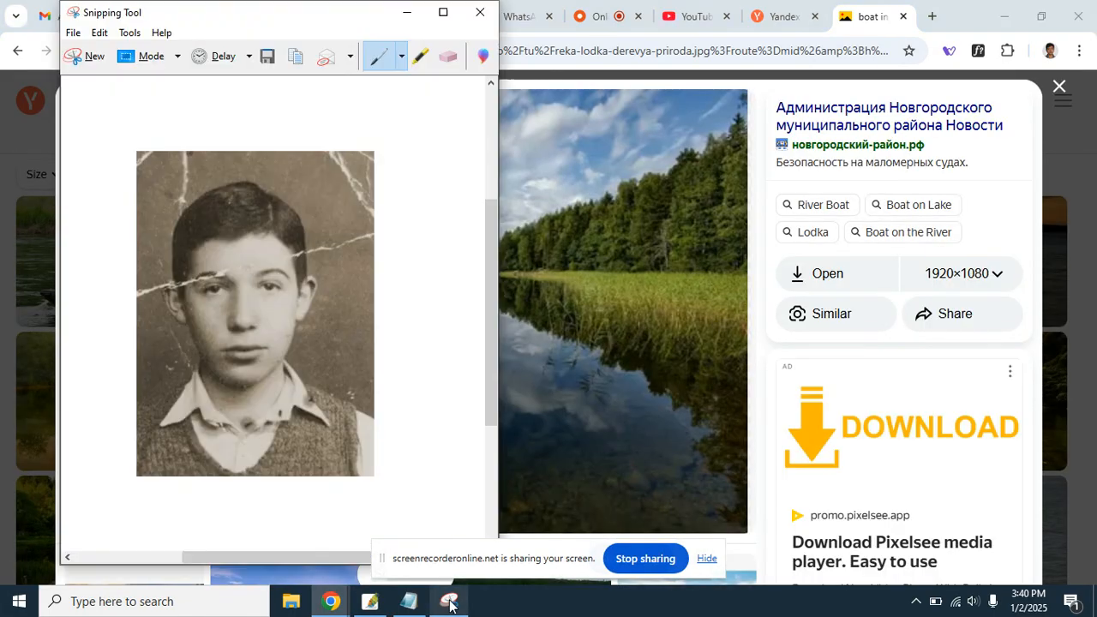
{"action": "left_click", "coordinate": [91, 57]}
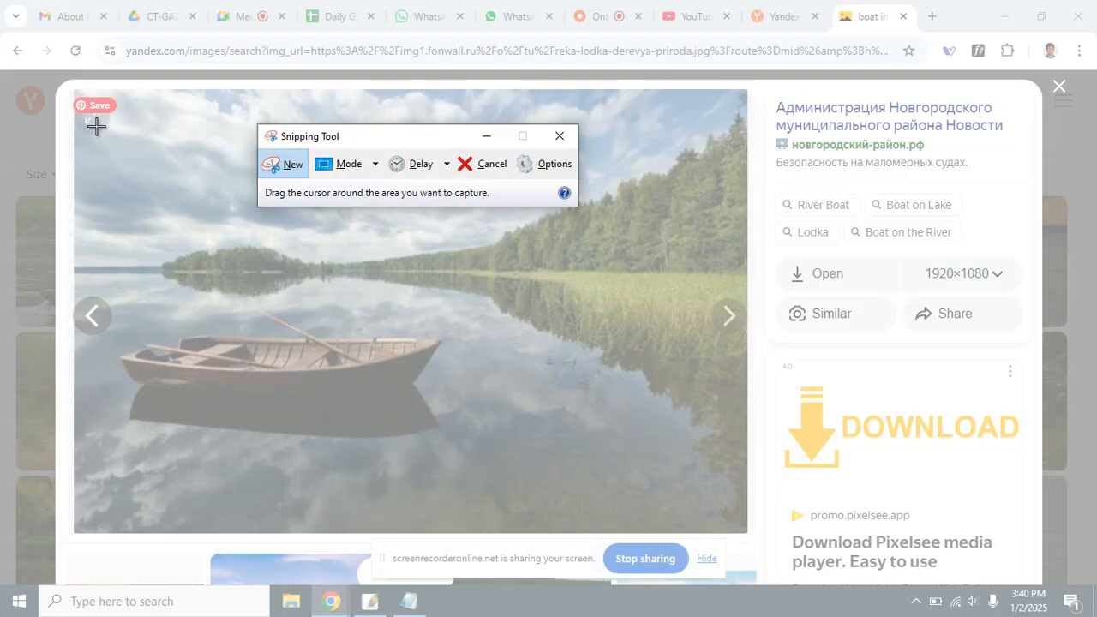
{"action": "left_click_drag", "start_coordinate": [132, 137], "coordinate": [234, 329]}
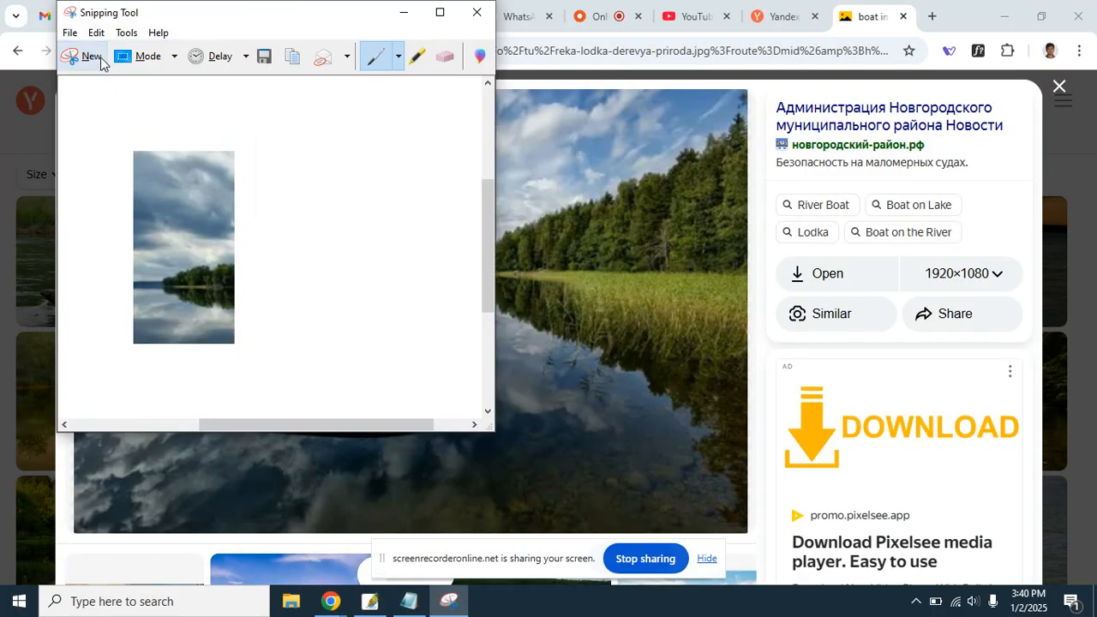
{"action": "left_click", "coordinate": [96, 58]}
{"action": "left_click_drag", "start_coordinate": [98, 127], "coordinate": [722, 497]}
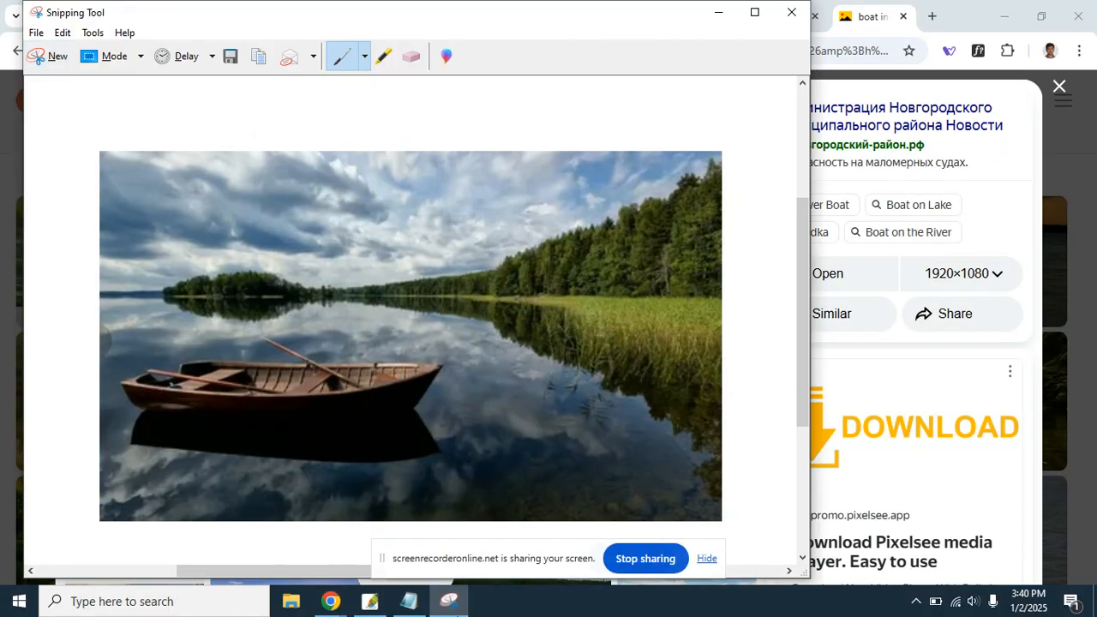
Return to the blank nature.psd document in Photoshop and choose the Patch tool.
{"action": "left_click", "coordinate": [369, 600]}
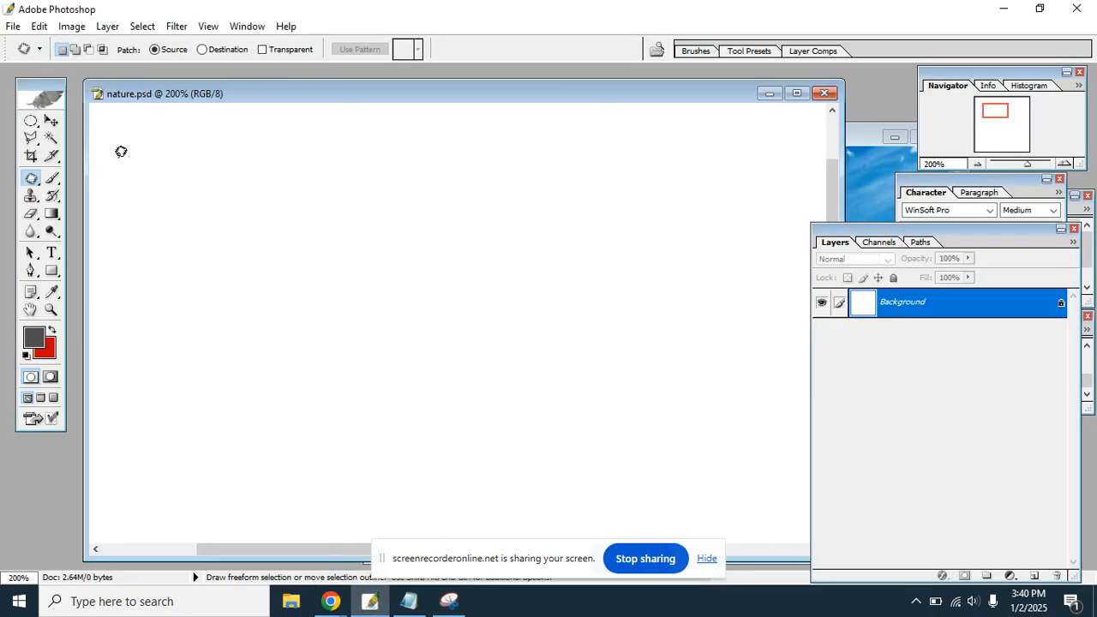
{"action": "right_click", "coordinate": [31, 181]}
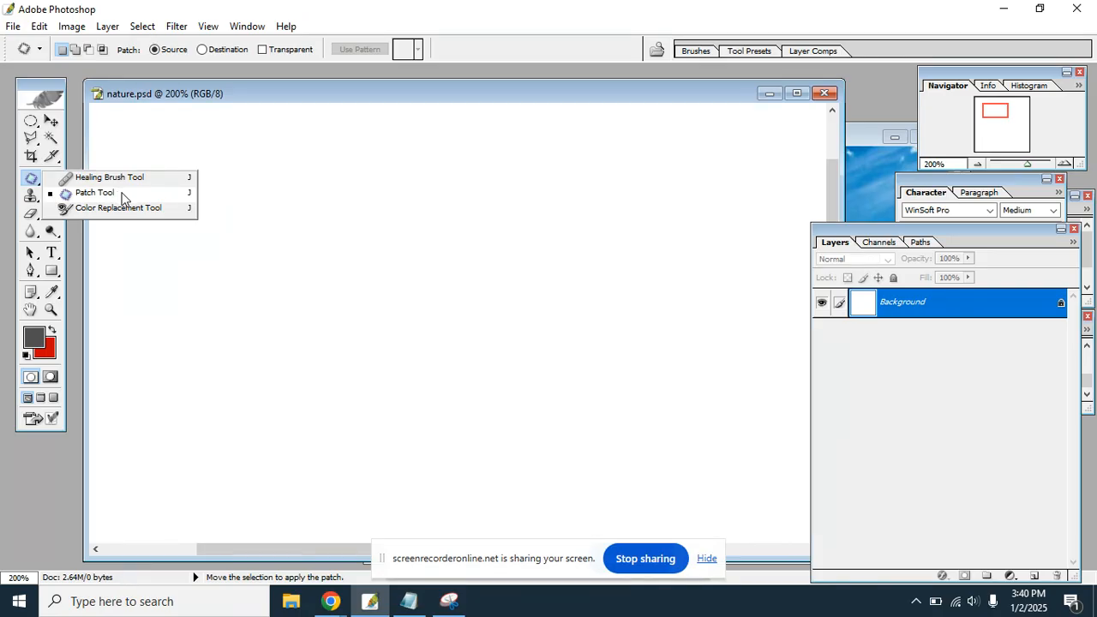
{"action": "left_click", "coordinate": [94, 193]}
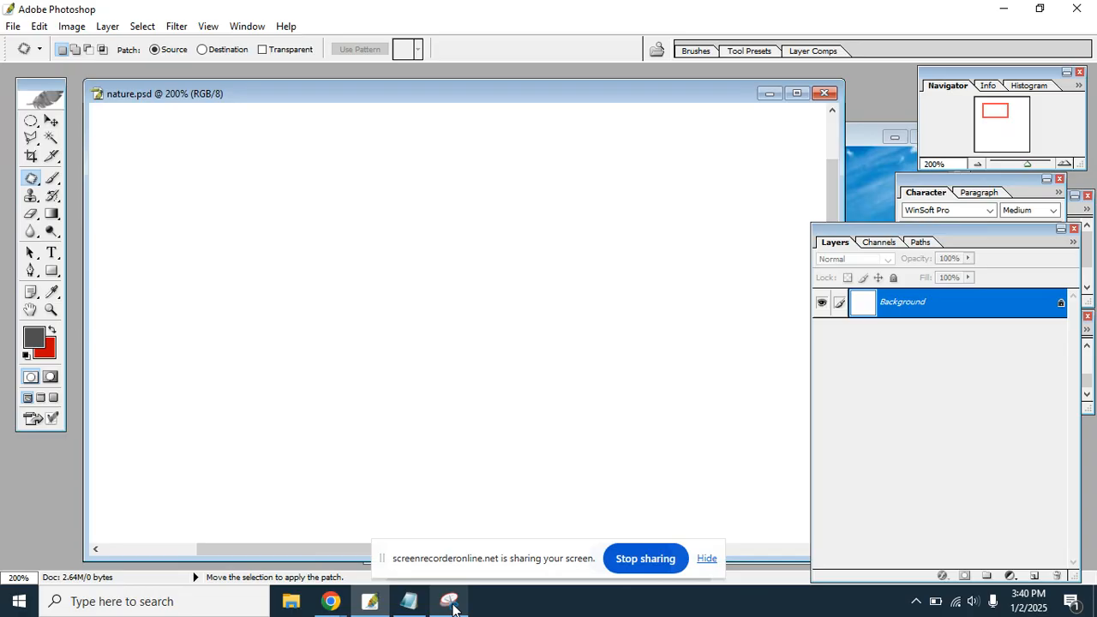
Paste the captured boat photo into nature.psd and move it to the horizontal middle of the white page.
{"action": "left_click", "coordinate": [450, 603]}
{"action": "left_click", "coordinate": [450, 603]}
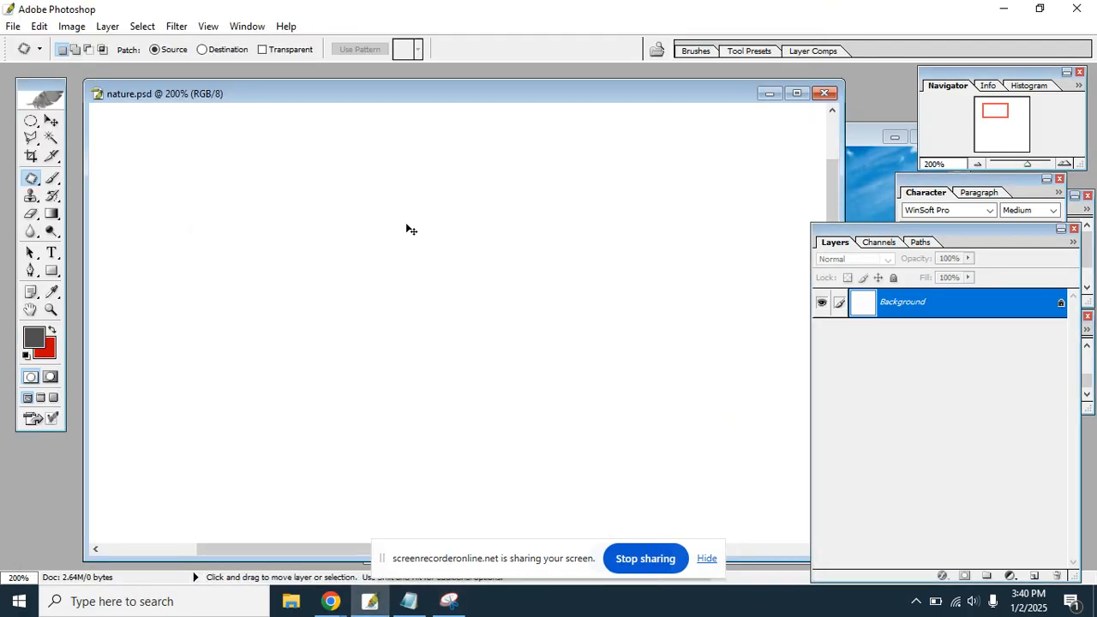
{"action": "key", "text": "ctrl+v"}
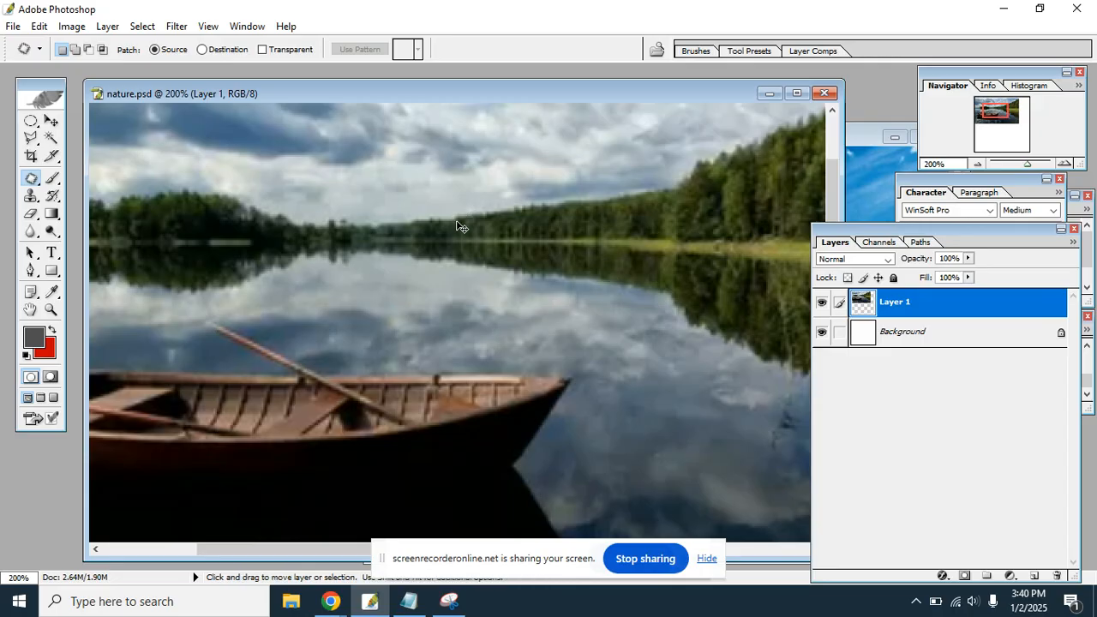
{"action": "key", "text": "ctrl+minus"}
{"action": "key", "text": "ctrl+minus"}
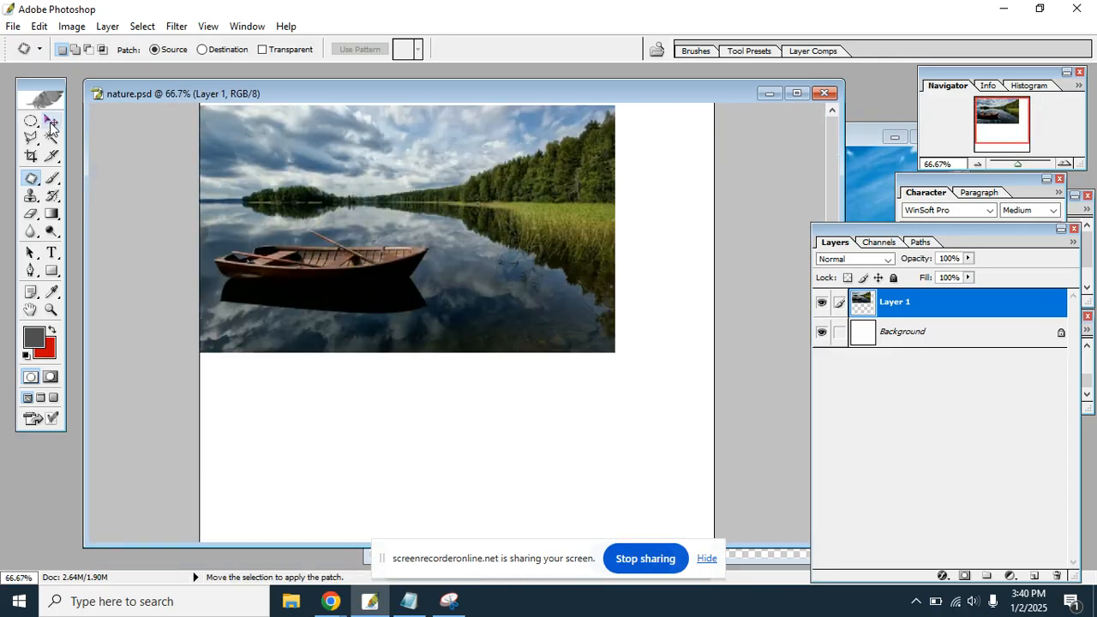
{"action": "key", "text": "v"}
{"action": "left_click_drag", "start_coordinate": [299, 203], "coordinate": [351, 293]}
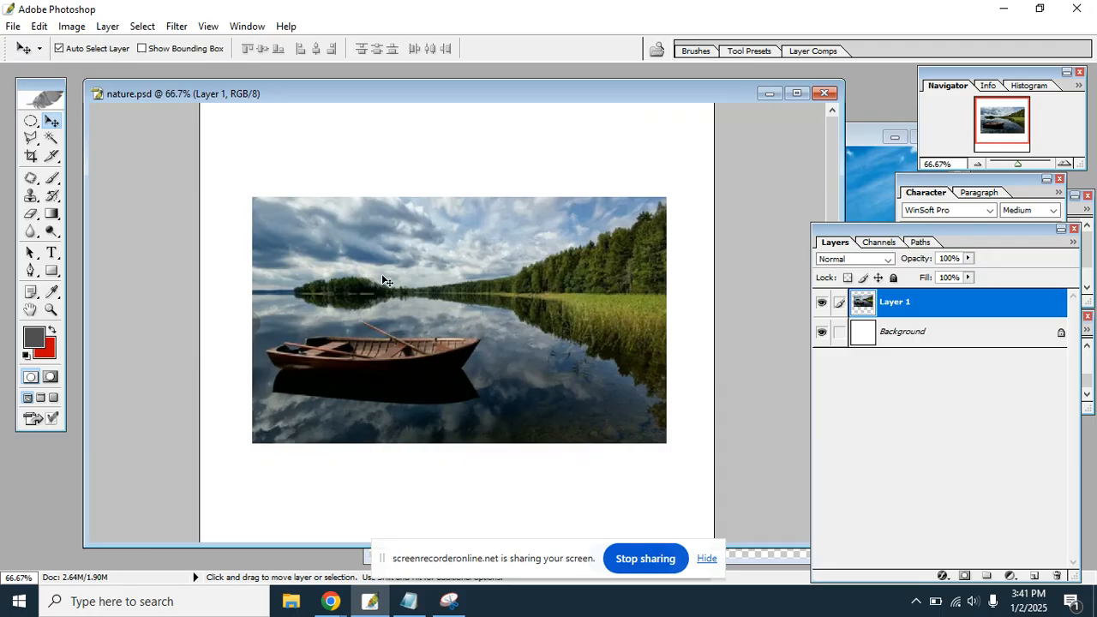
{"action": "key", "text": "ctrl+plus"}
{"action": "key", "text": "ctrl+plus"}
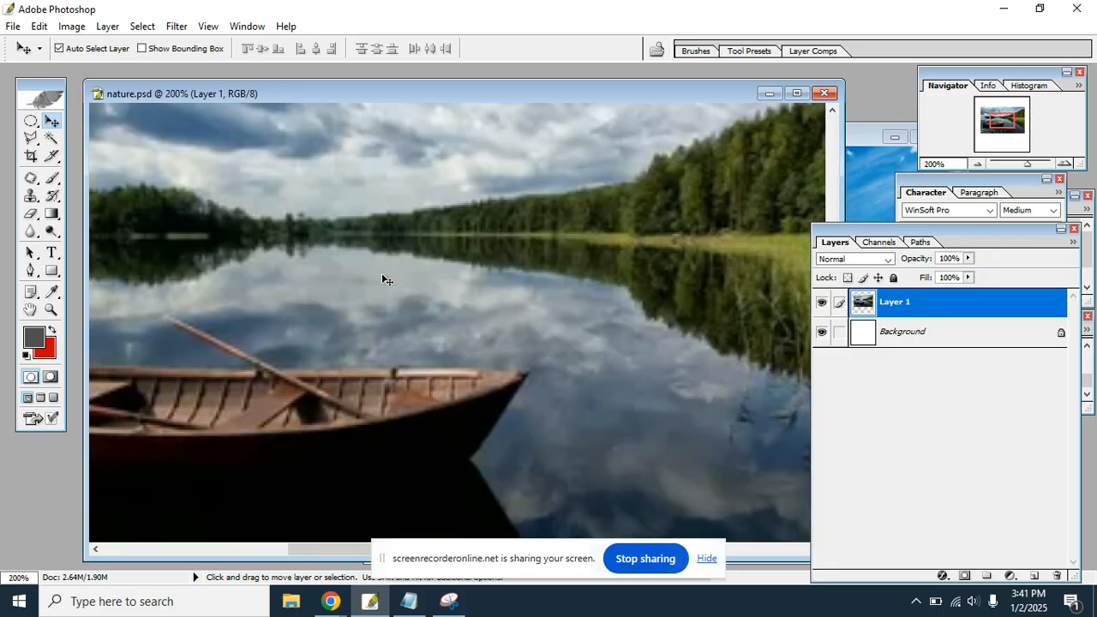
{"action": "key", "text": "ctrl+minus"}
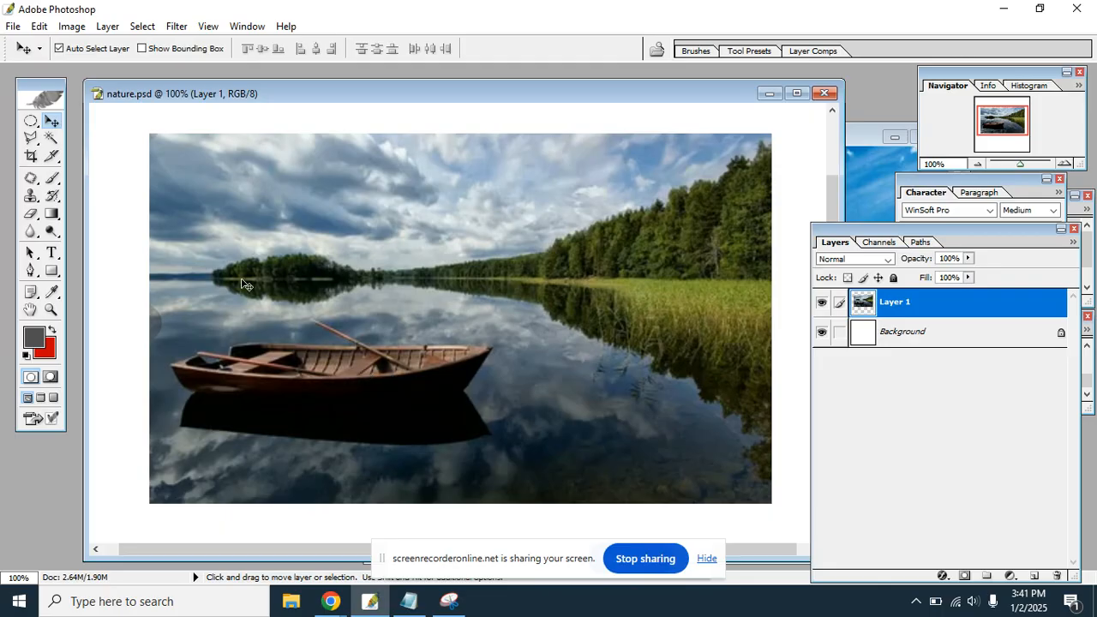
{"action": "left_click", "coordinate": [33, 140]}
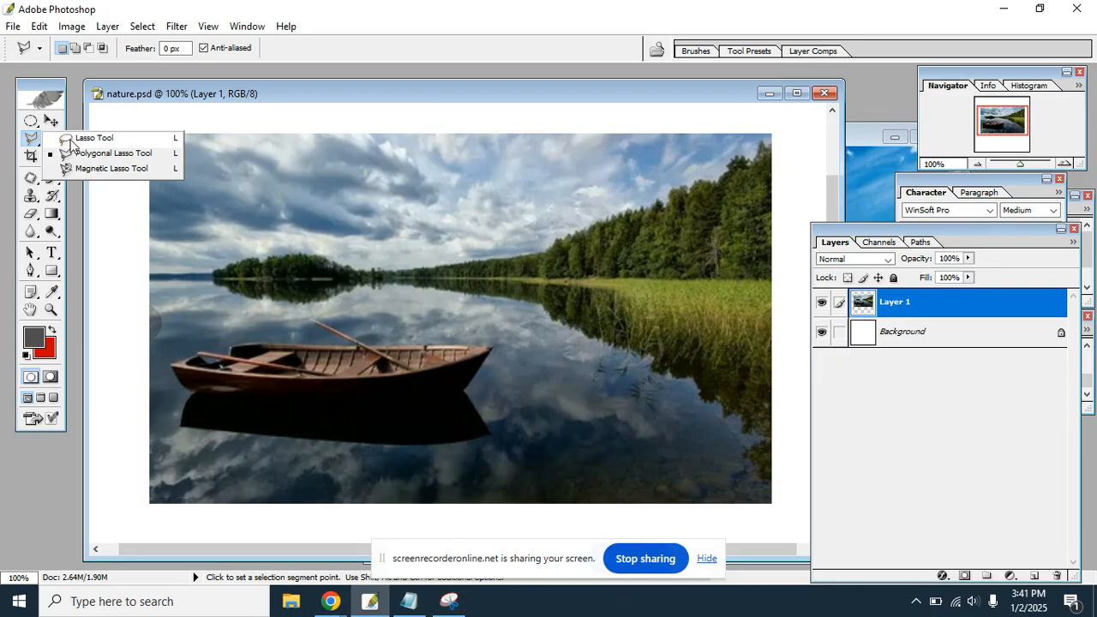
{"action": "left_click", "coordinate": [70, 140]}
{"action": "left_click", "coordinate": [169, 437]}
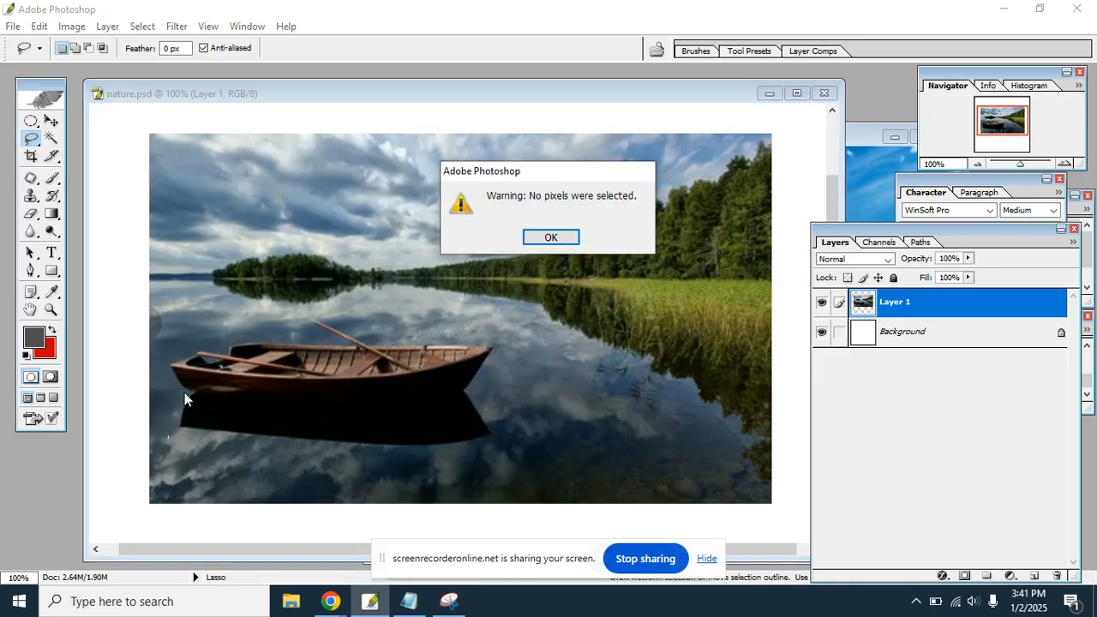
{"action": "left_click", "coordinate": [541, 241]}
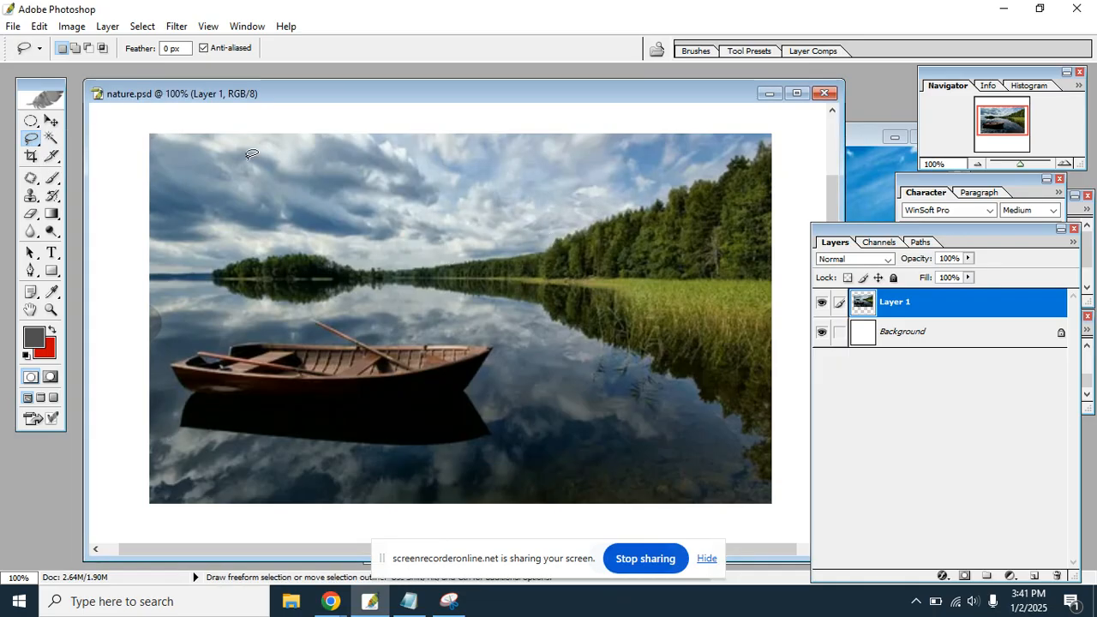
Outline the wooden boat and its oars with a closed Polygonal Lasso selection, leaving out the dark reflection below.
{"action": "left_click", "coordinate": [31, 139]}
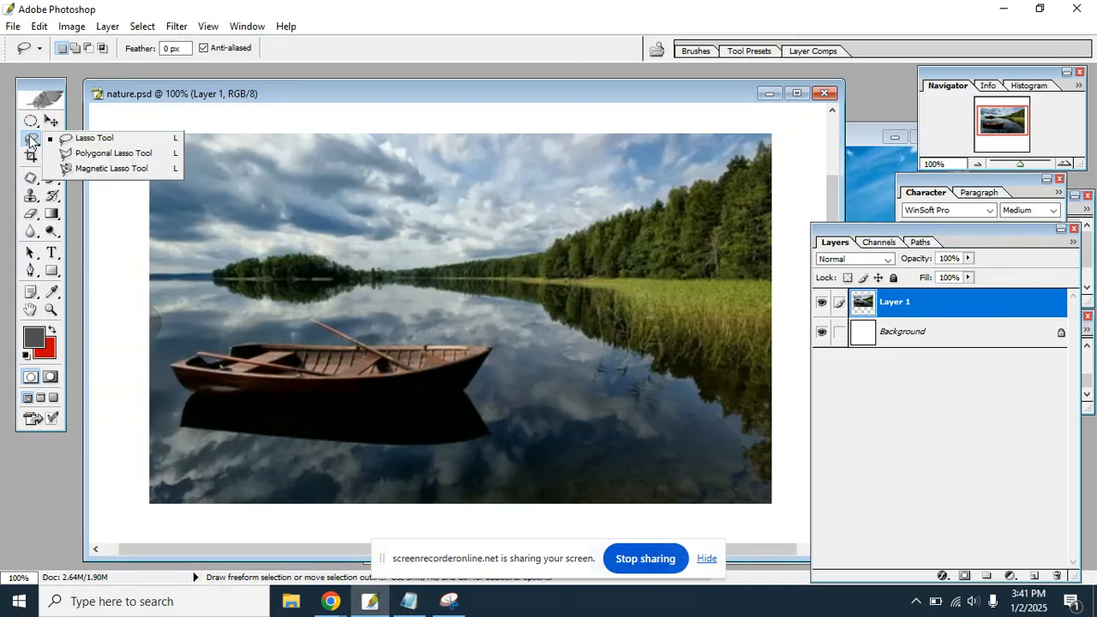
{"action": "left_click", "coordinate": [93, 154]}
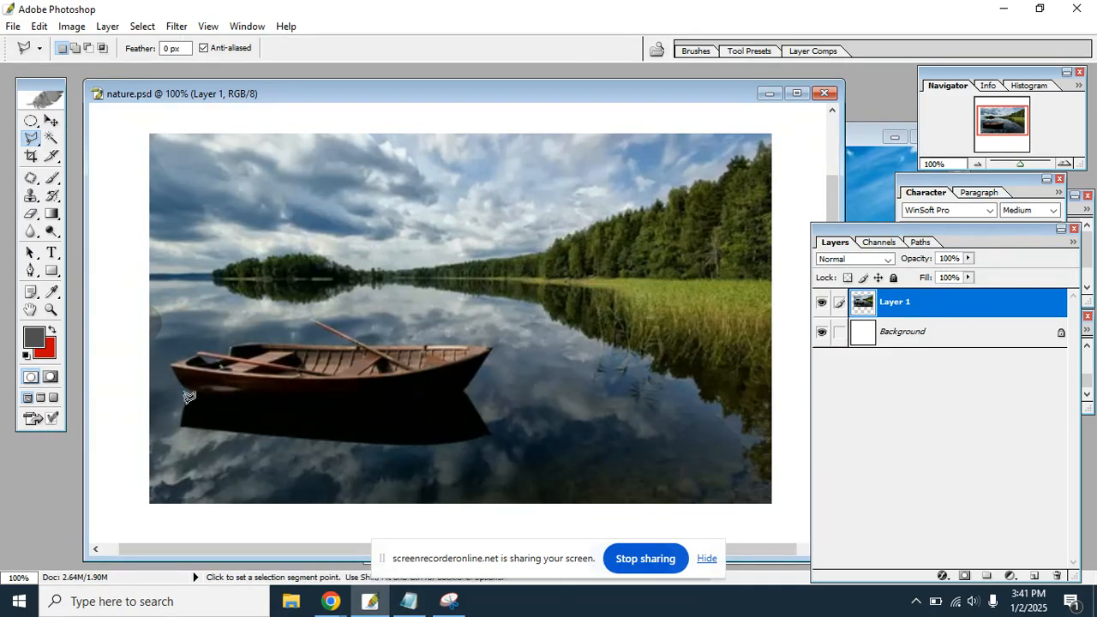
{"action": "left_click", "coordinate": [500, 434]}
{"action": "left_click", "coordinate": [474, 458]}
{"action": "key", "text": "ctrl+d"}
{"action": "left_click", "coordinate": [493, 388]}
{"action": "left_click", "coordinate": [385, 407]}
{"action": "left_click", "coordinate": [185, 394]}
{"action": "left_click", "coordinate": [170, 367]}
{"action": "left_click", "coordinate": [178, 345]}
{"action": "left_click", "coordinate": [221, 327]}
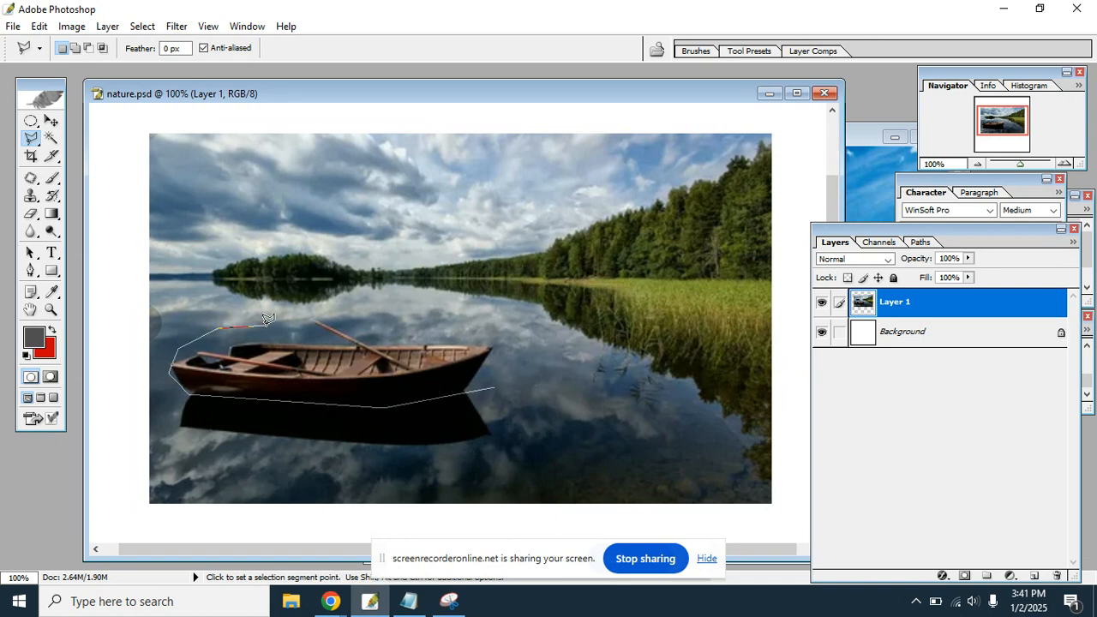
{"action": "left_click", "coordinate": [344, 342]}
{"action": "left_click", "coordinate": [300, 315]}
{"action": "left_click", "coordinate": [384, 342]}
{"action": "left_click", "coordinate": [501, 337]}
{"action": "left_click", "coordinate": [501, 362]}
{"action": "double_click", "coordinate": [498, 384]}
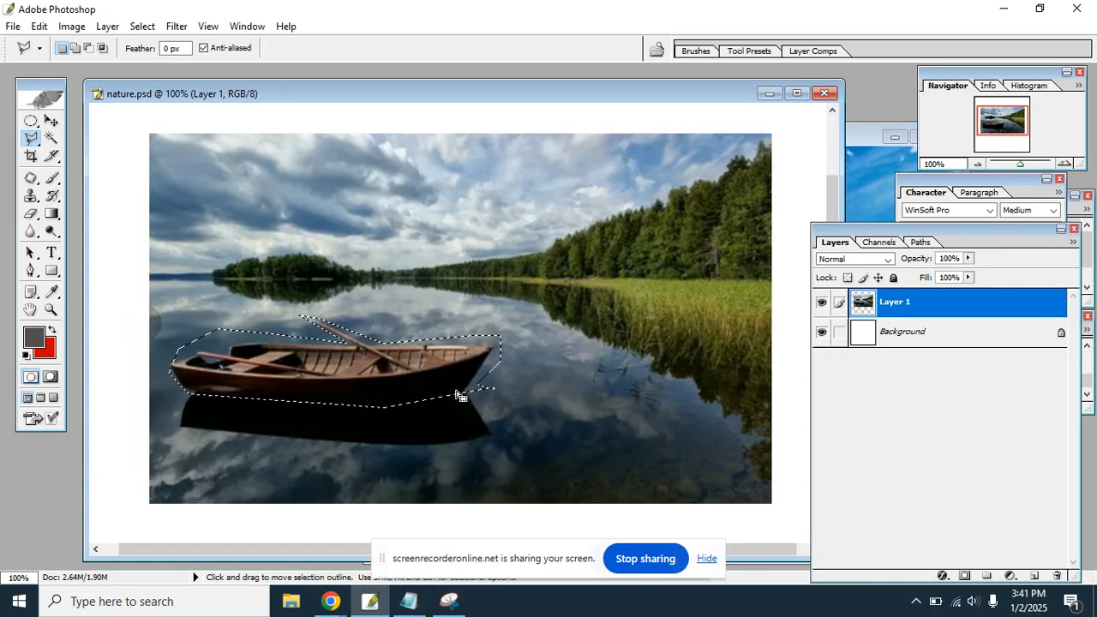
Patch the selected boat with the clear water to its lower right using the Patch tool in Source mode, and deselect.
{"action": "left_click_drag", "start_coordinate": [32, 180], "coordinate": [94, 181]}
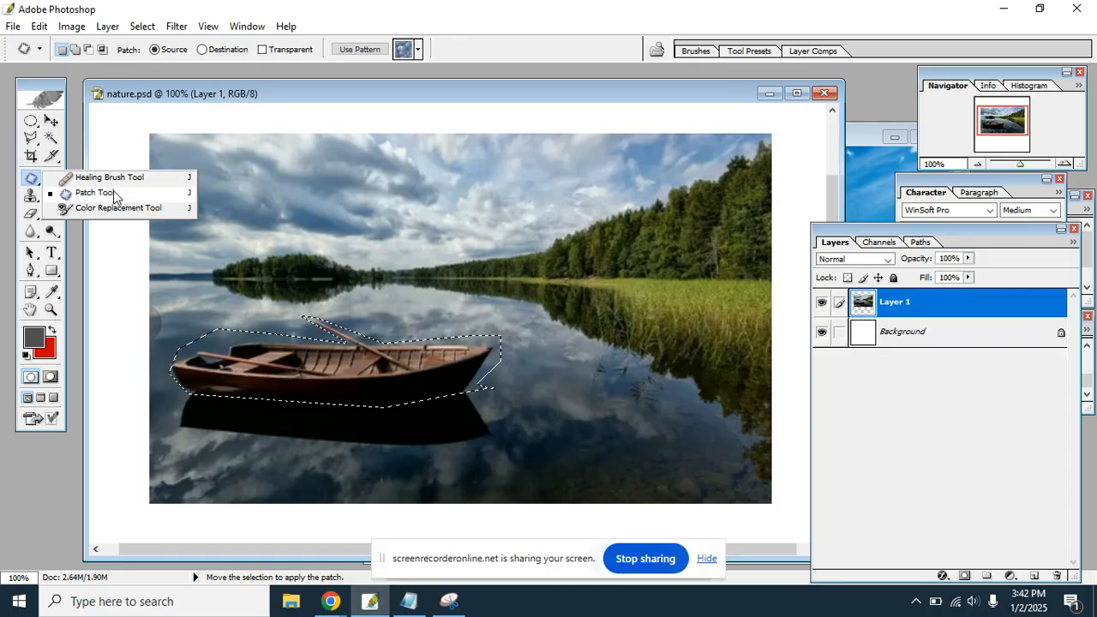
{"action": "left_click", "coordinate": [111, 193]}
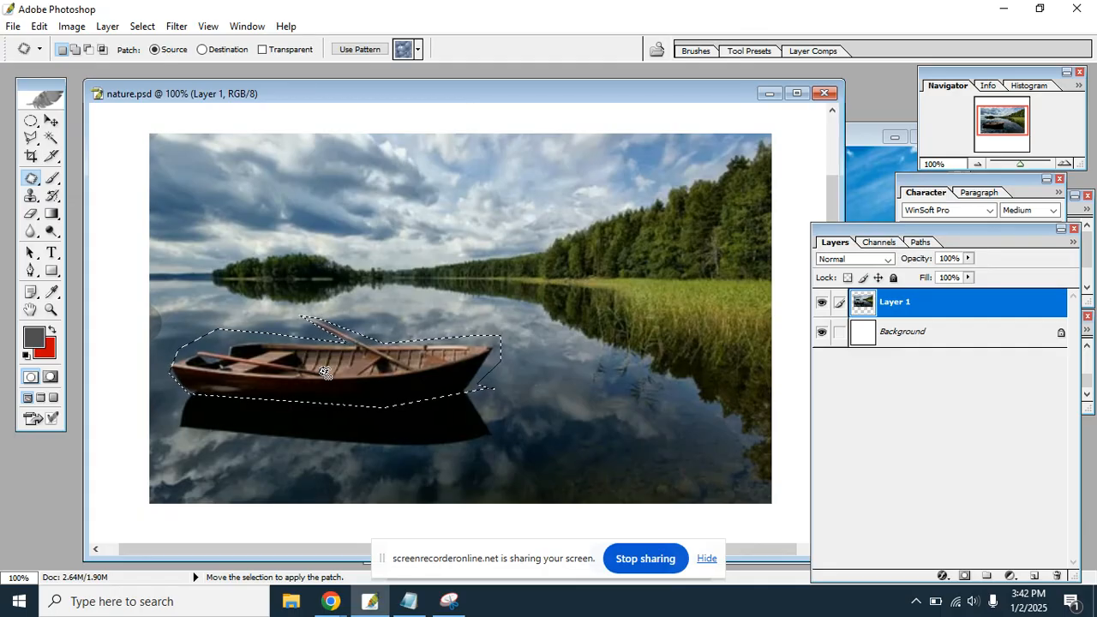
{"action": "left_click_drag", "start_coordinate": [326, 373], "coordinate": [523, 480]}
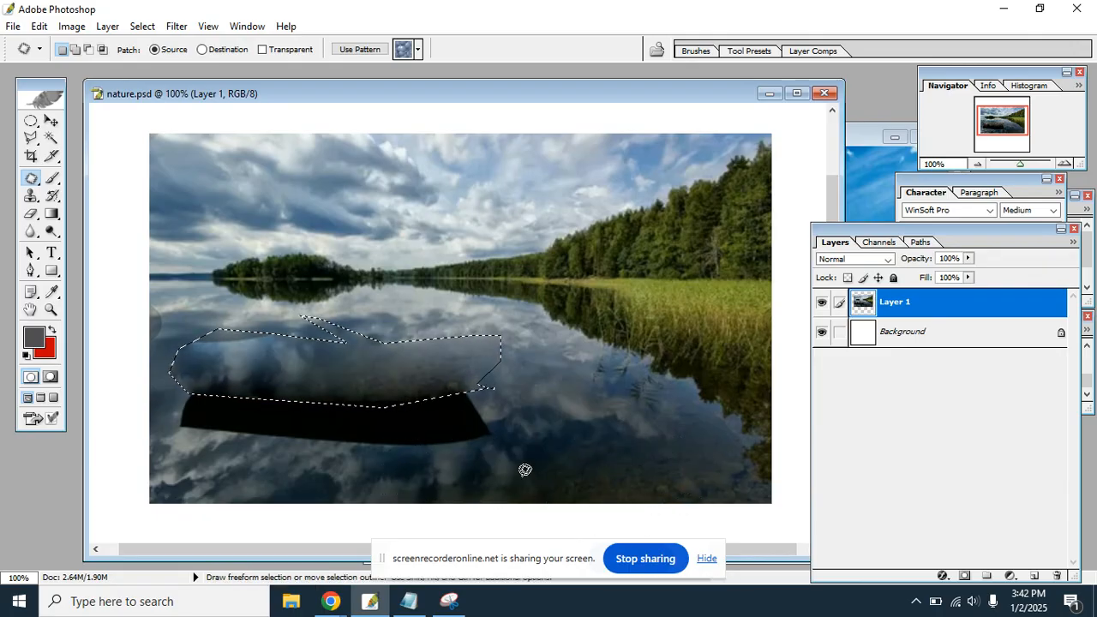
{"action": "left_click", "coordinate": [503, 484]}
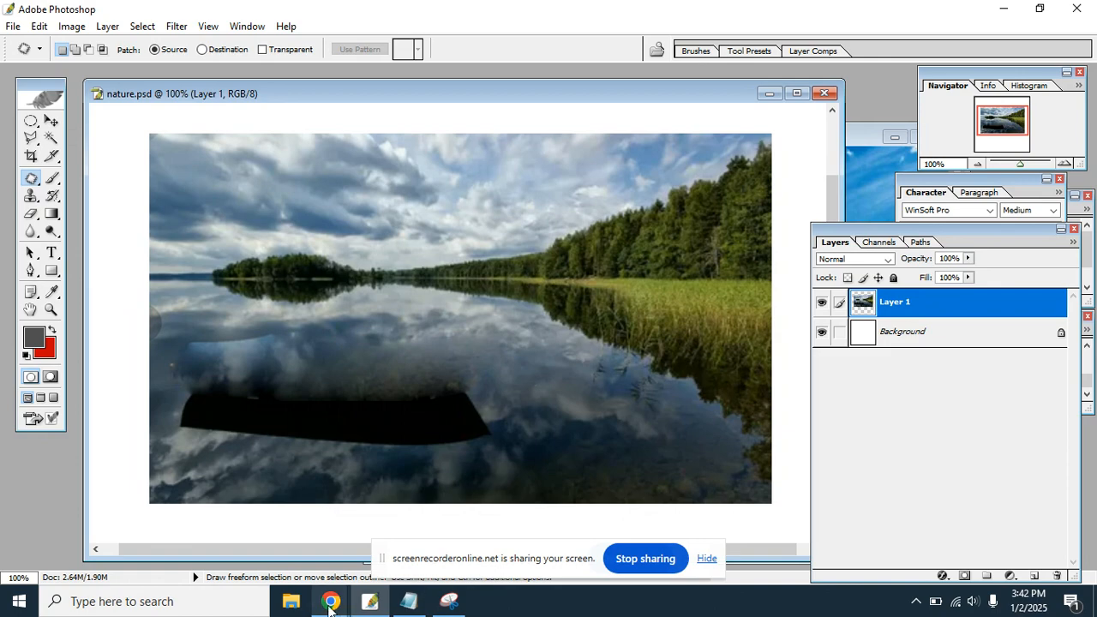
Switch to Chrome to compare the patched image with the original boat photo, and return to Photoshop.
{"action": "mouse_move", "coordinate": [331, 599]}
{"action": "left_click", "coordinate": [219, 531]}
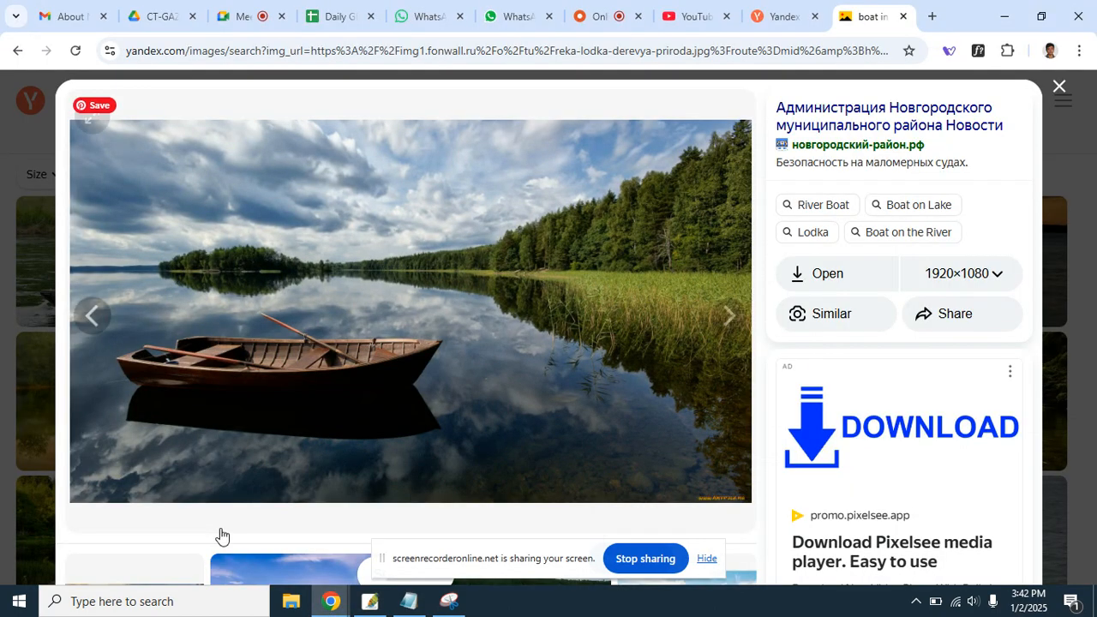
{"action": "left_click", "coordinate": [369, 602]}
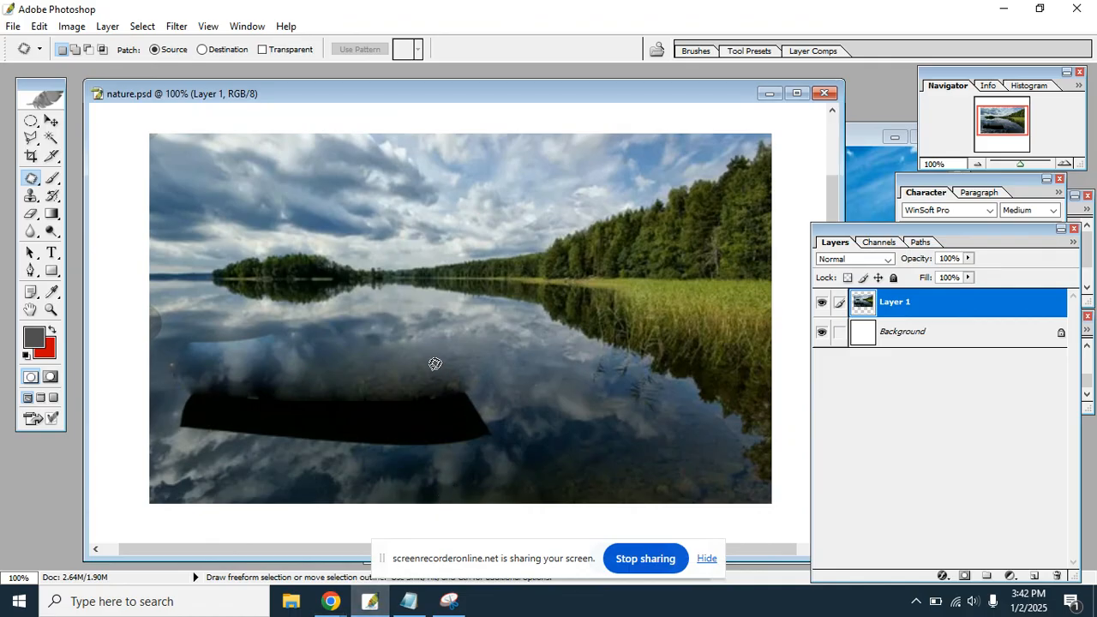
Choose the Rectangular Marquee tool, compare the image before and after the boat patch by undoing and redoing it, and clear the selection.
{"action": "left_click", "coordinate": [30, 125]}
{"action": "left_click_drag", "start_coordinate": [30, 125], "coordinate": [104, 121]}
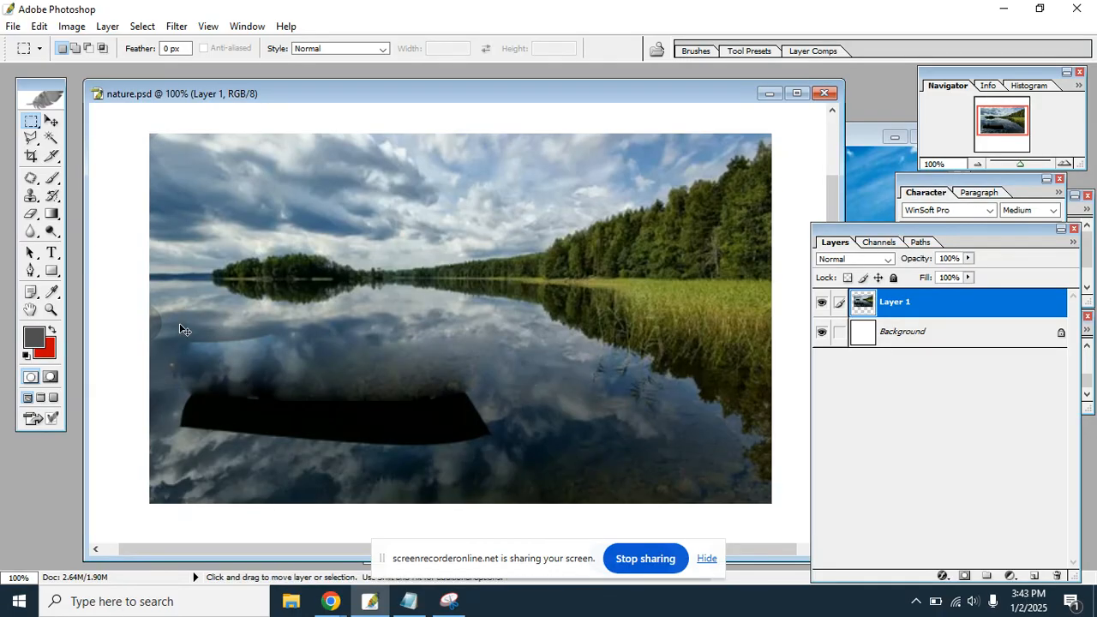
{"action": "key", "text": "ctrl+z"}
{"action": "key", "text": "ctrl+z"}
{"action": "key", "text": "ctrl+z"}
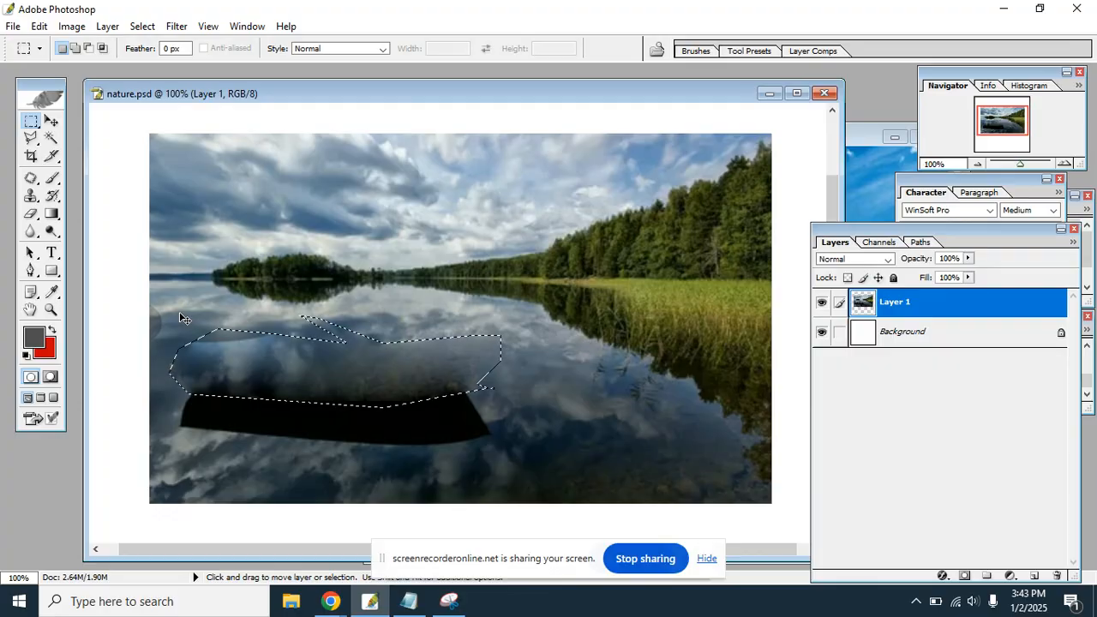
{"action": "key", "text": "ctrl+z"}
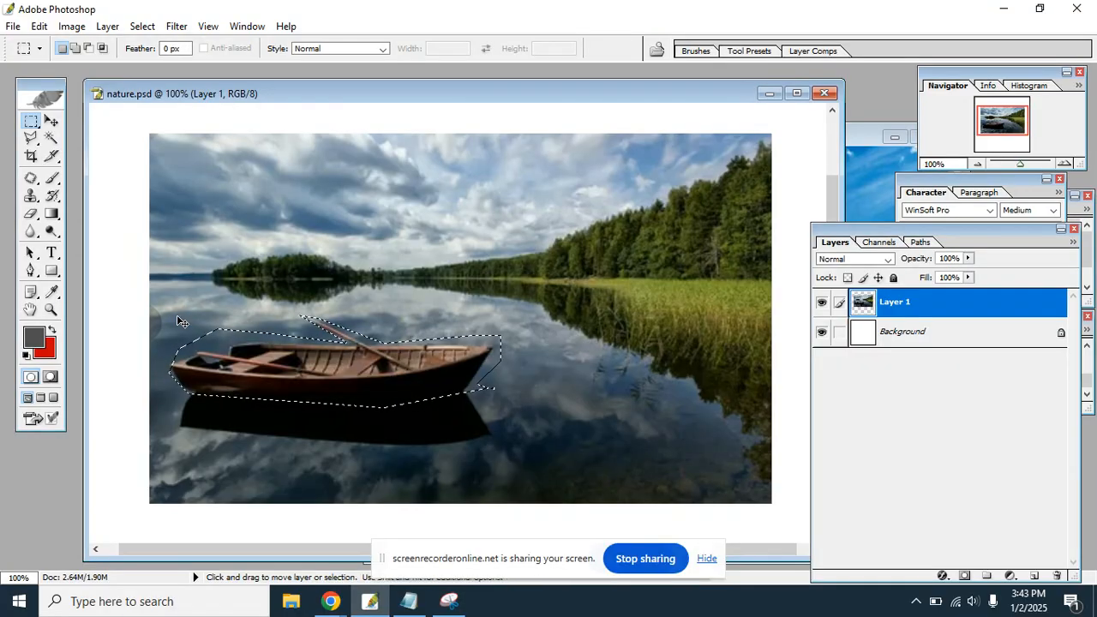
{"action": "key", "text": "ctrl+z"}
{"action": "key", "text": "ctrl+z"}
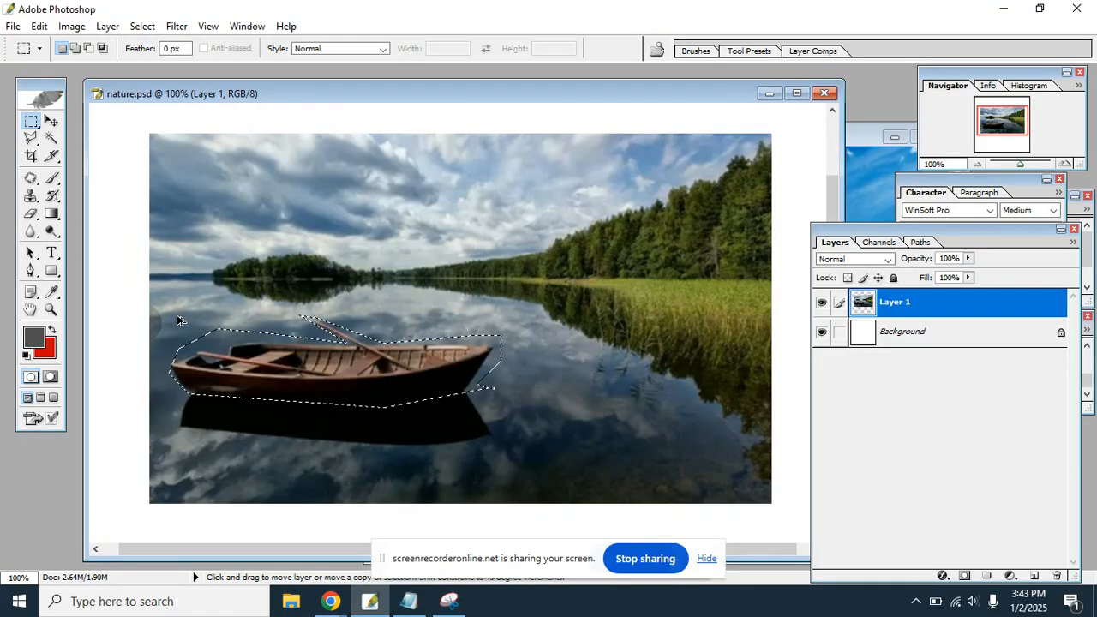
{"action": "key", "text": "ctrl+z"}
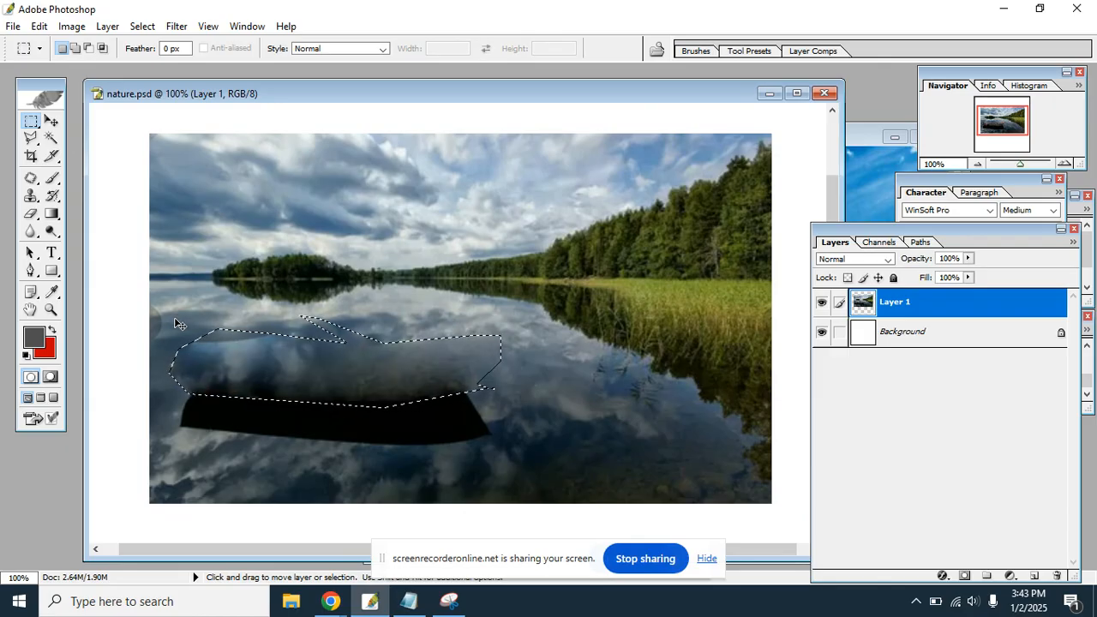
{"action": "left_click", "coordinate": [330, 358]}
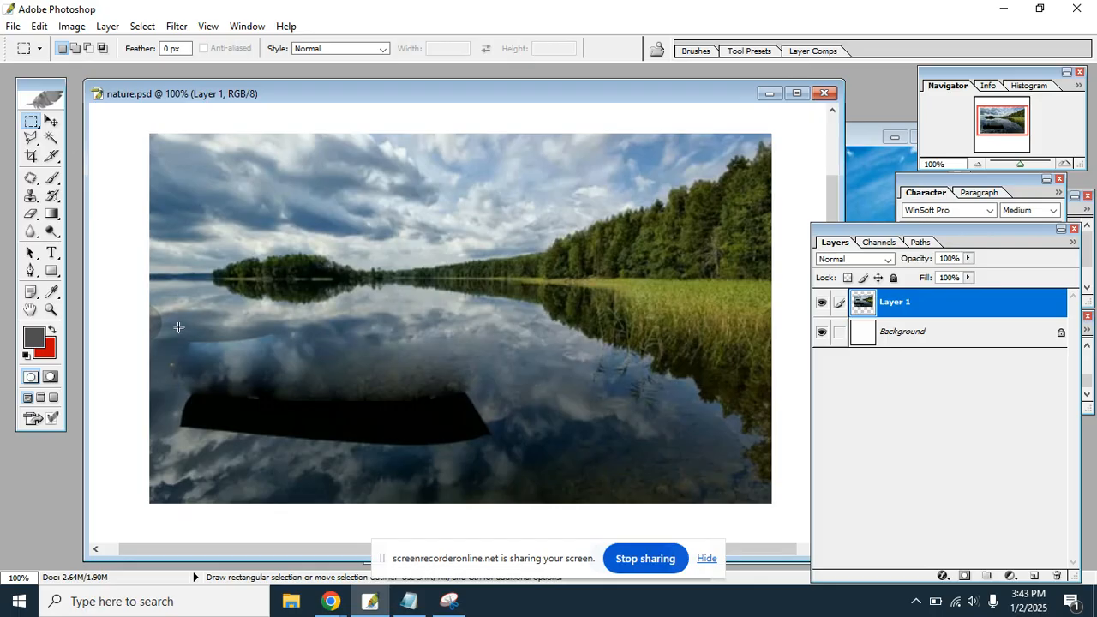
Select the boat's dark reflection with a rectangular marquee, patch it with the water just above, and deselect.
{"action": "left_click_drag", "start_coordinate": [406, 433], "coordinate": [538, 460]}
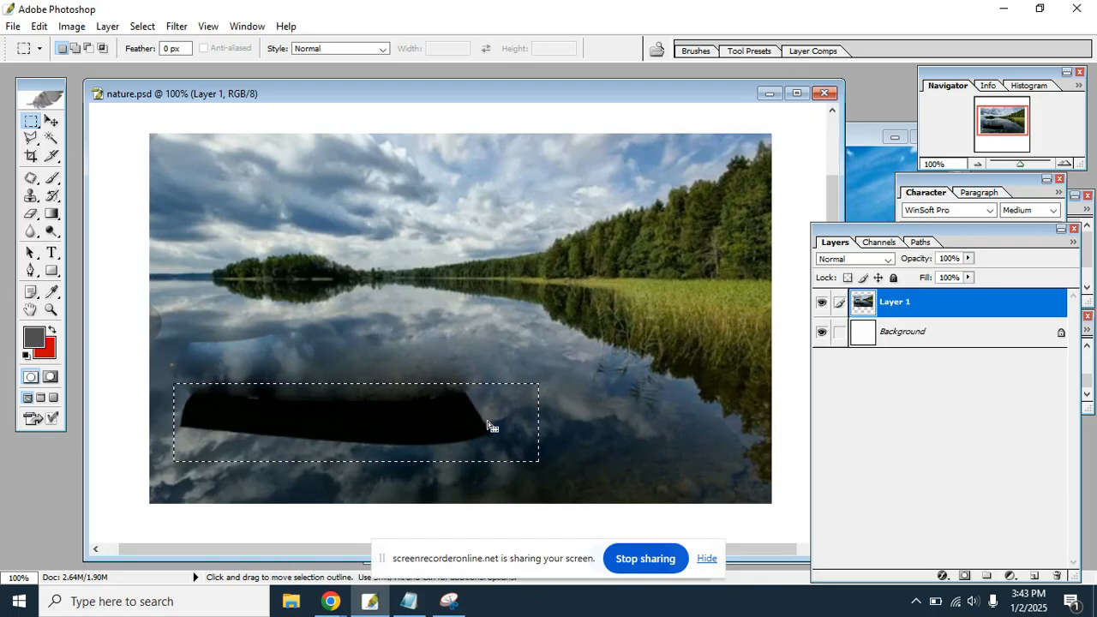
{"action": "left_click", "coordinate": [31, 177]}
{"action": "left_click", "coordinate": [122, 195]}
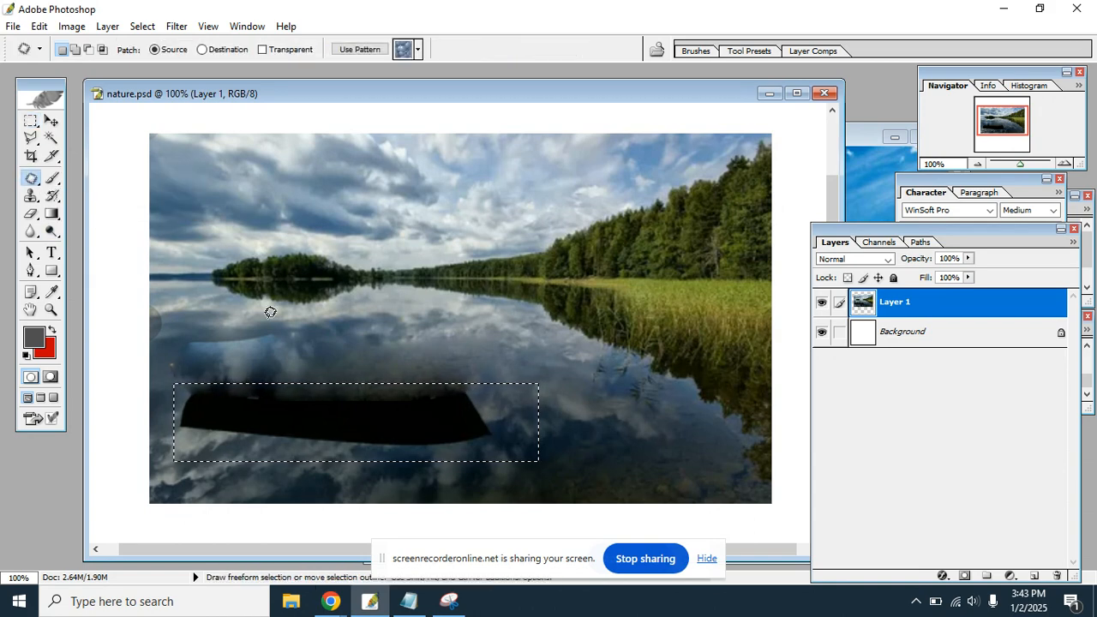
{"action": "left_click_drag", "start_coordinate": [354, 418], "coordinate": [341, 336]}
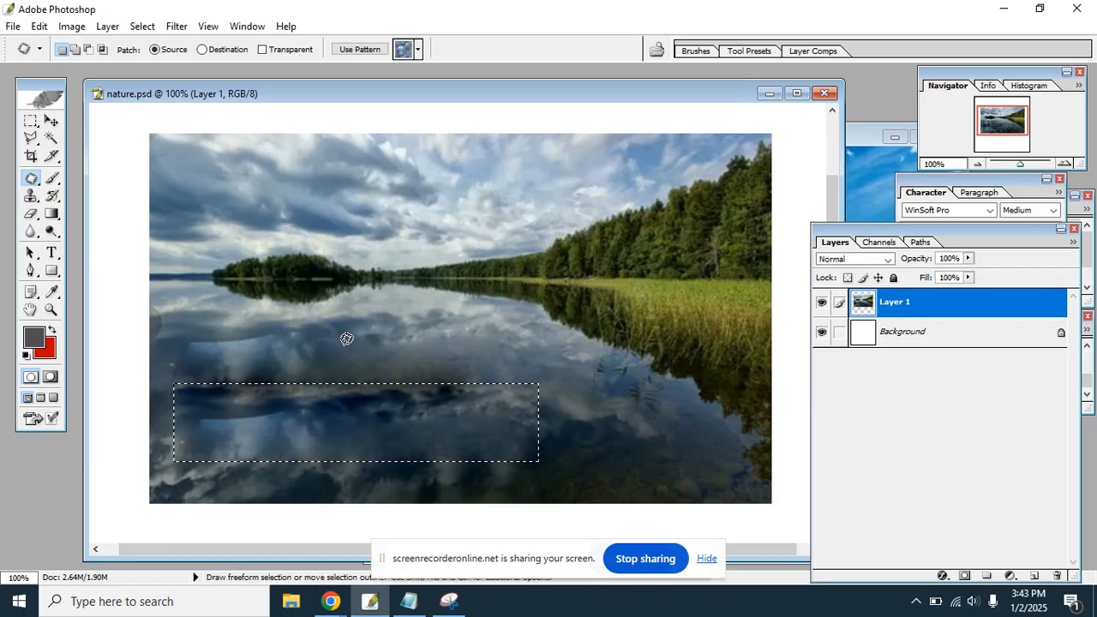
{"action": "key", "text": "ctrl+d"}
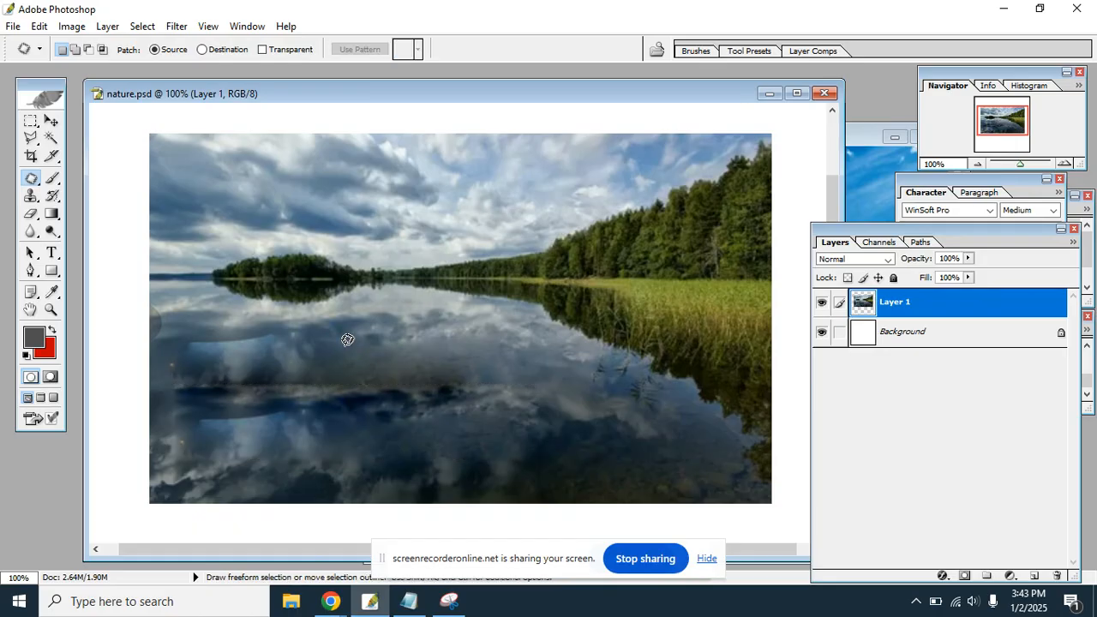
Select the dark horizontal seam in the water with a rectangular marquee, patch it from the water to its lower right, and deselect.
{"action": "key", "text": "ctrl+plus"}
{"action": "left_click_drag", "start_coordinate": [345, 346], "coordinate": [502, 317]}
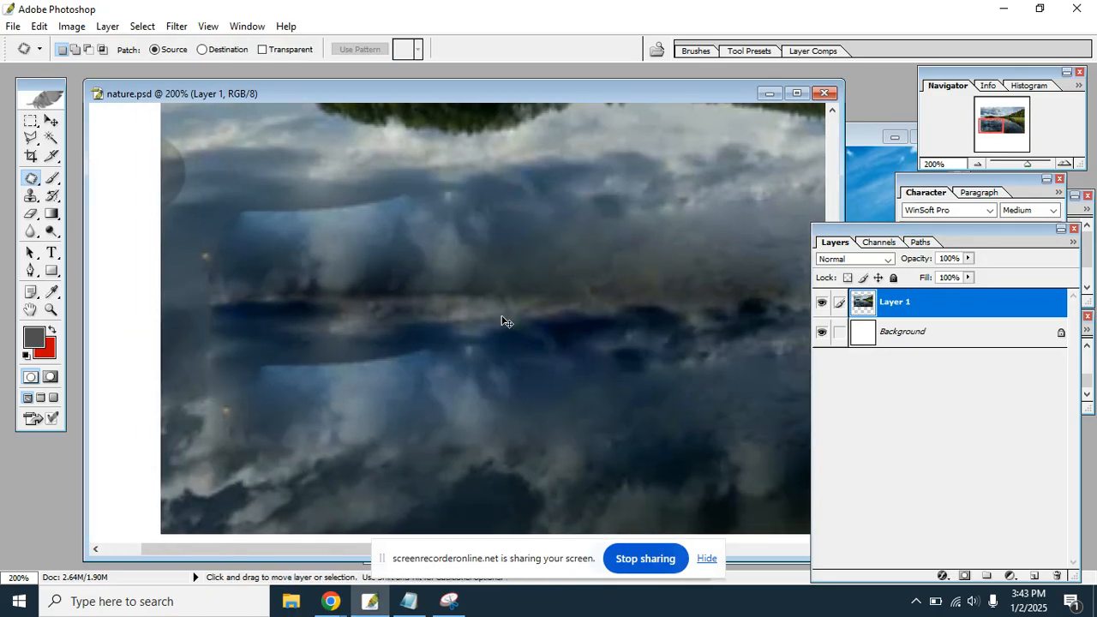
{"action": "key", "text": "ctrl+minus"}
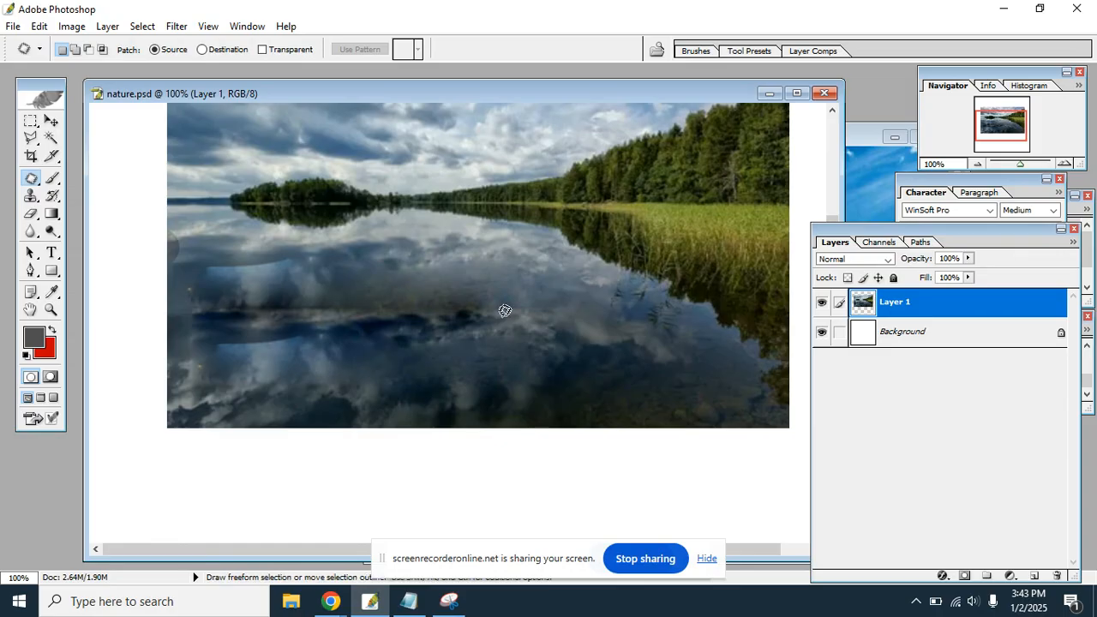
{"action": "left_click", "coordinate": [31, 121]}
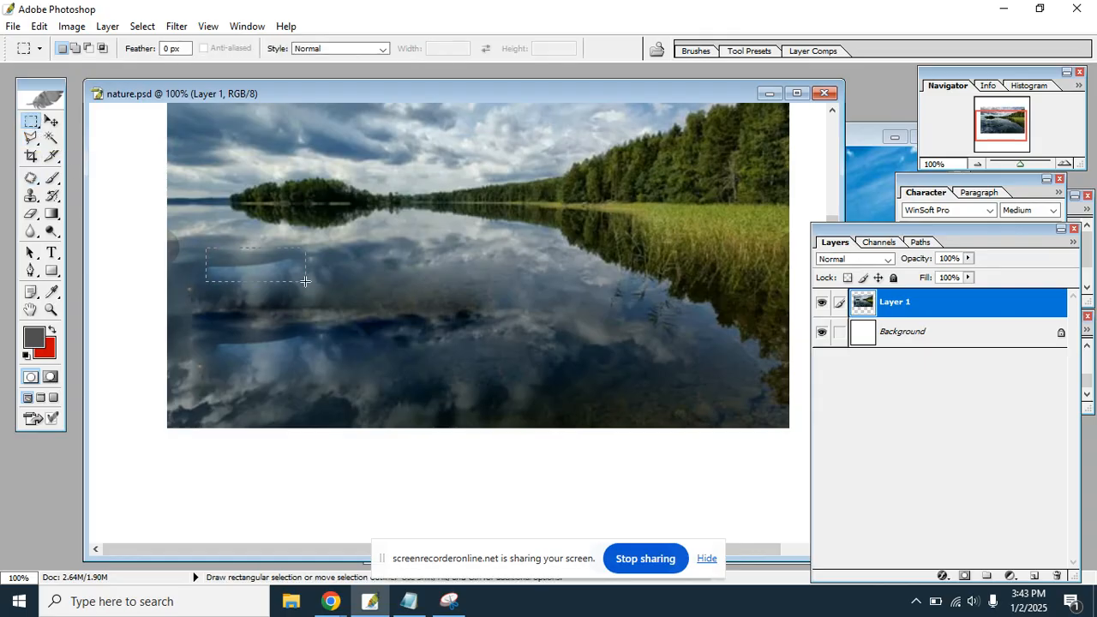
{"action": "left_click", "coordinate": [414, 321]}
{"action": "left_click_drag", "start_coordinate": [184, 289], "coordinate": [510, 341]}
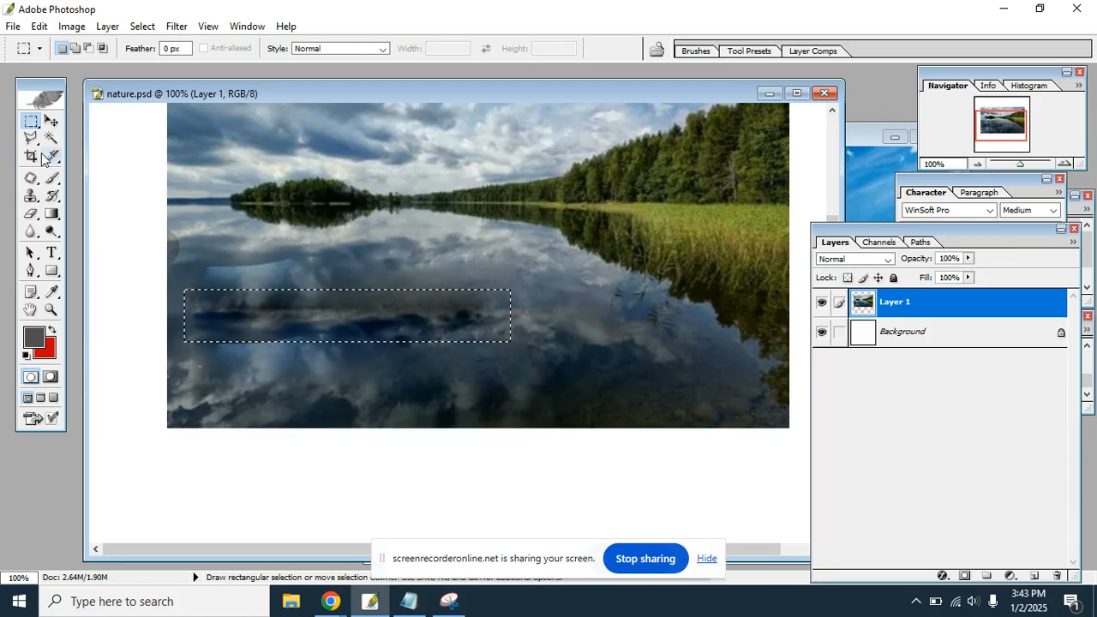
{"action": "left_click_drag", "start_coordinate": [33, 180], "coordinate": [93, 191]}
{"action": "left_click_drag", "start_coordinate": [347, 312], "coordinate": [459, 386]}
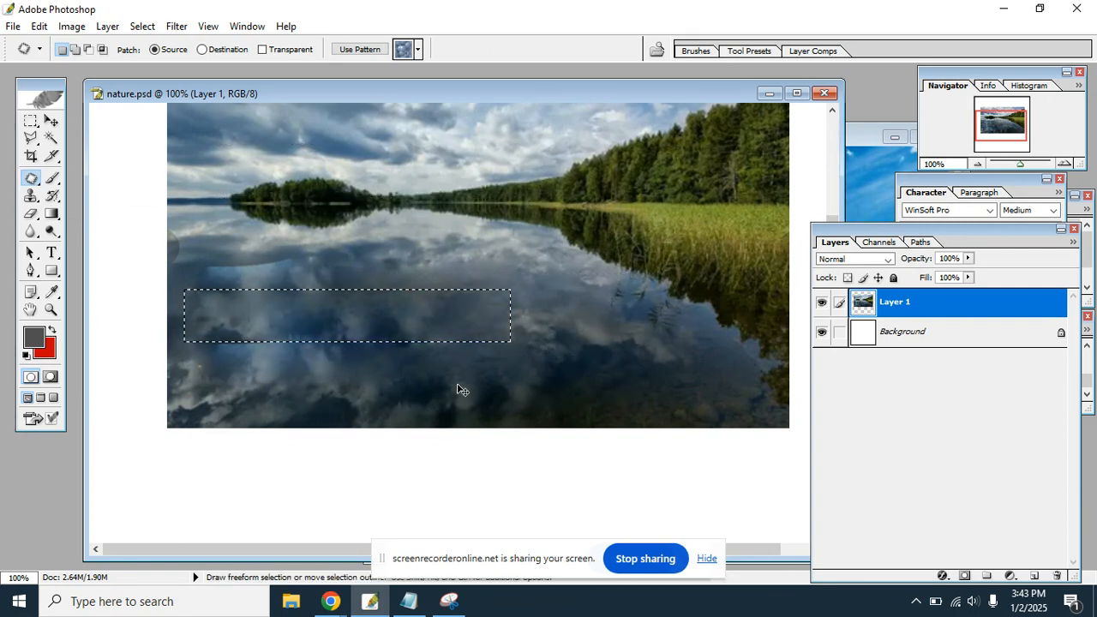
{"action": "key", "text": "ctrl+d"}
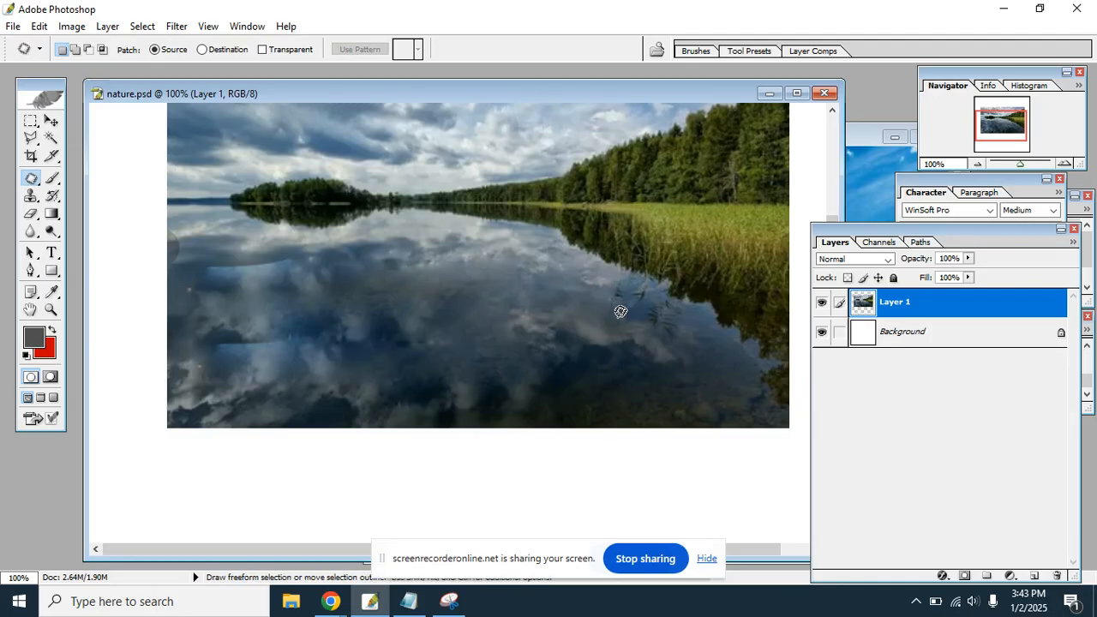
Switch to Snipping Tool to compare the original boat photo with the patched image, and return to Photoshop.
{"action": "left_click", "coordinate": [463, 605]}
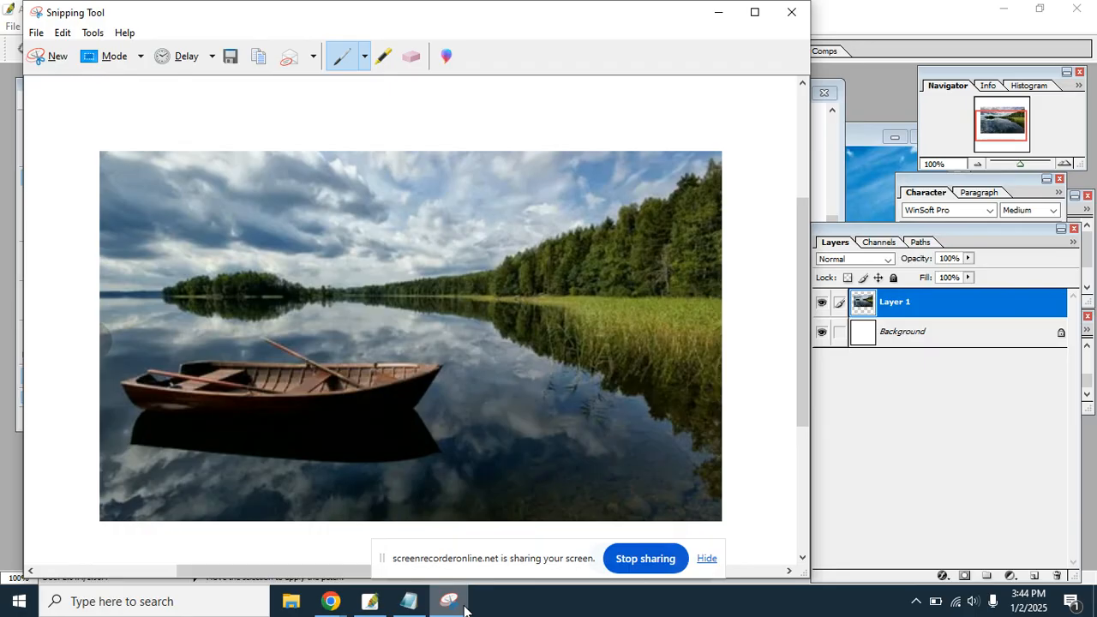
{"action": "left_click", "coordinate": [463, 605]}
{"action": "left_click", "coordinate": [463, 605]}
{"action": "left_click", "coordinate": [463, 605]}
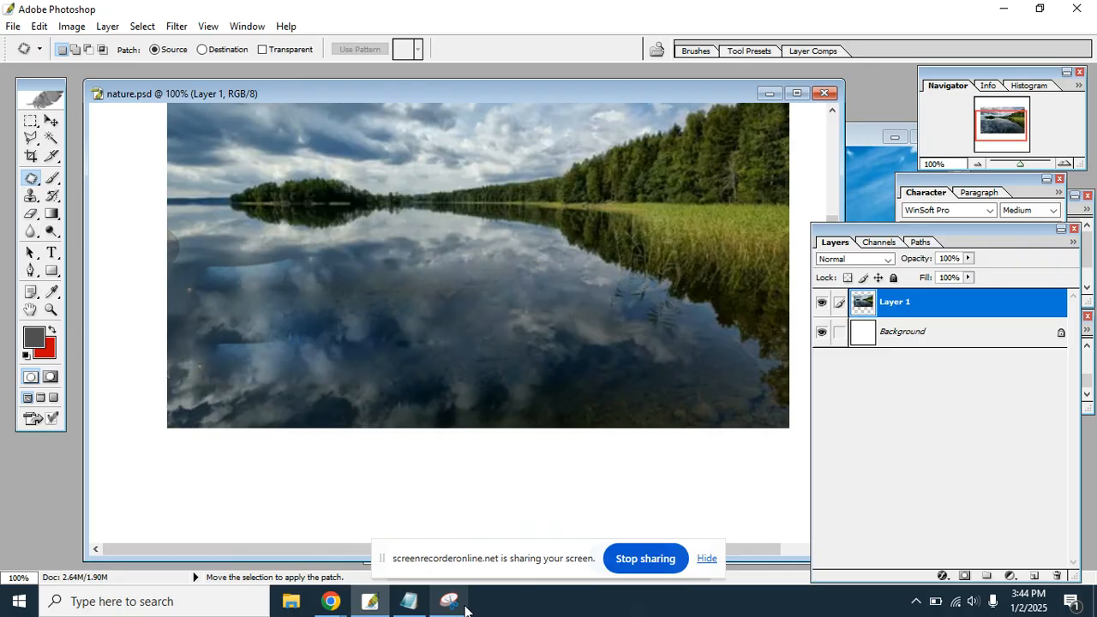
{"action": "left_click", "coordinate": [449, 601]}
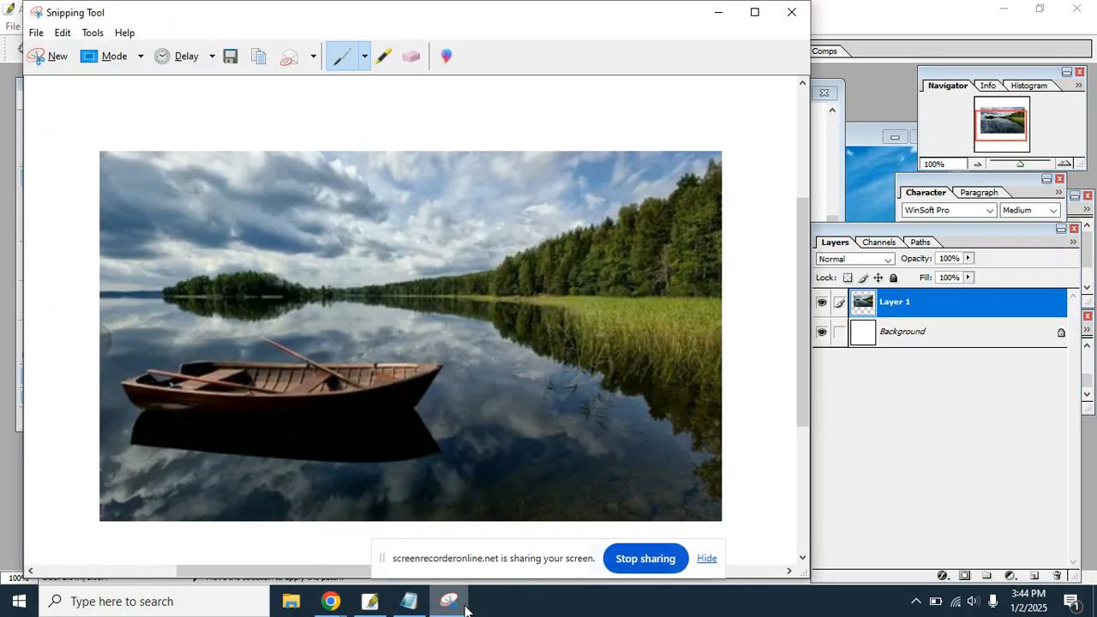
{"action": "left_click", "coordinate": [466, 610]}
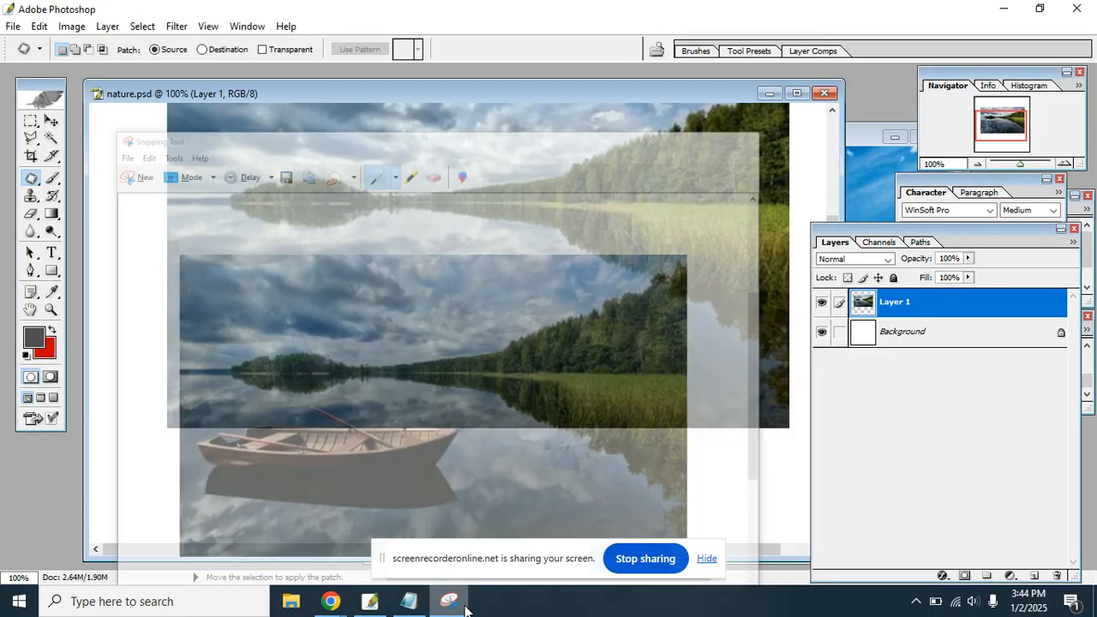
{"action": "key", "text": "space"}
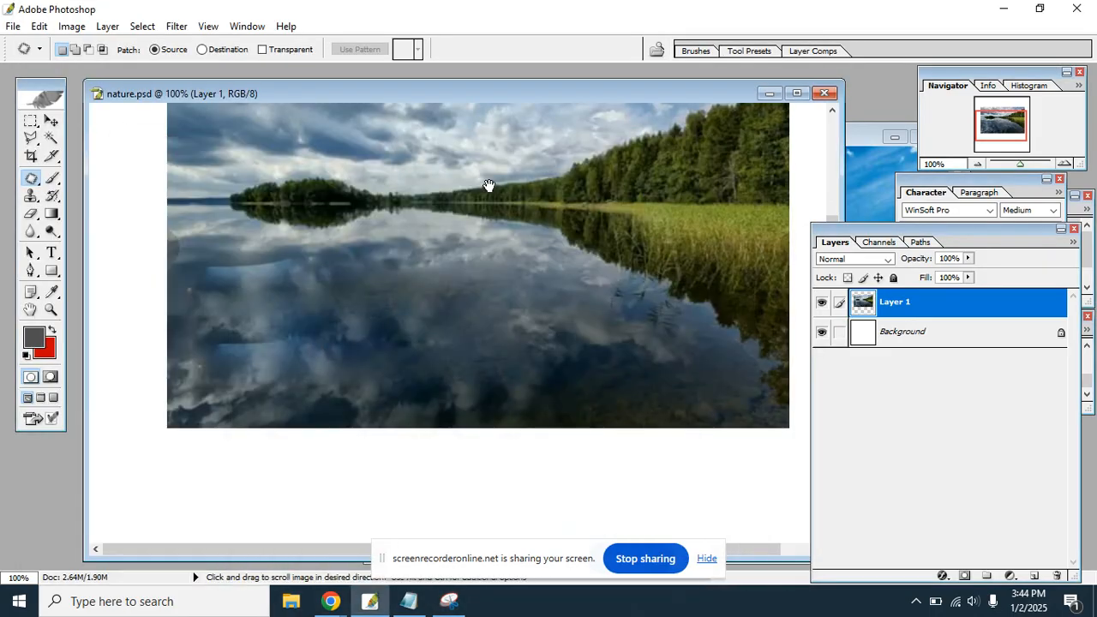
{"action": "left_click_drag", "start_coordinate": [489, 186], "coordinate": [445, 297]}
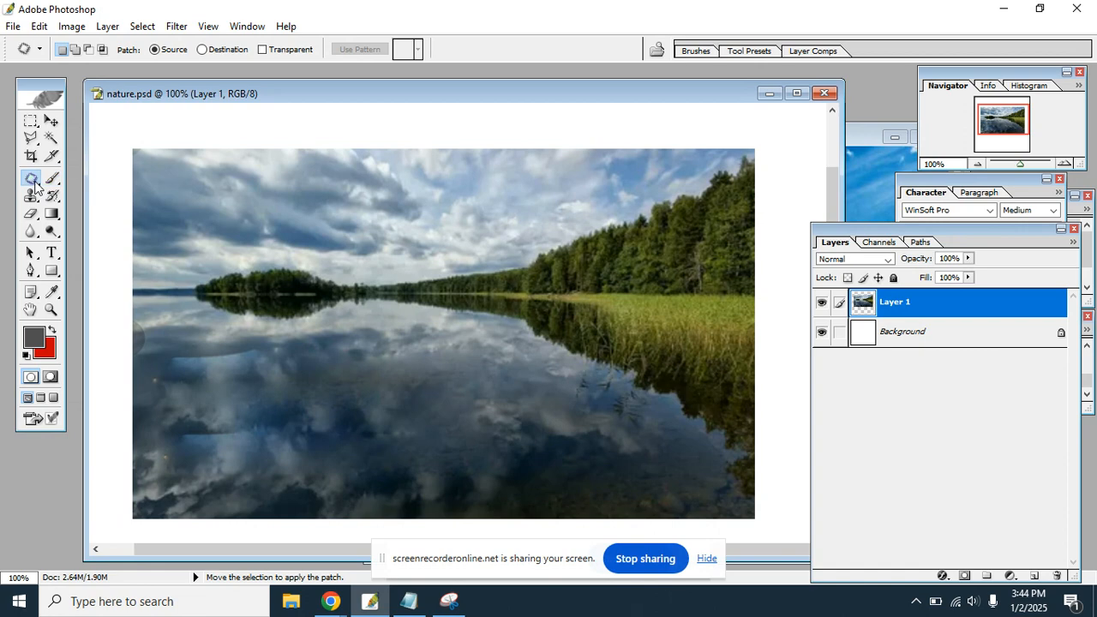
Choose the Clone Stamp tool and set its brush diameter to 312 px.
{"action": "left_click", "coordinate": [35, 182]}
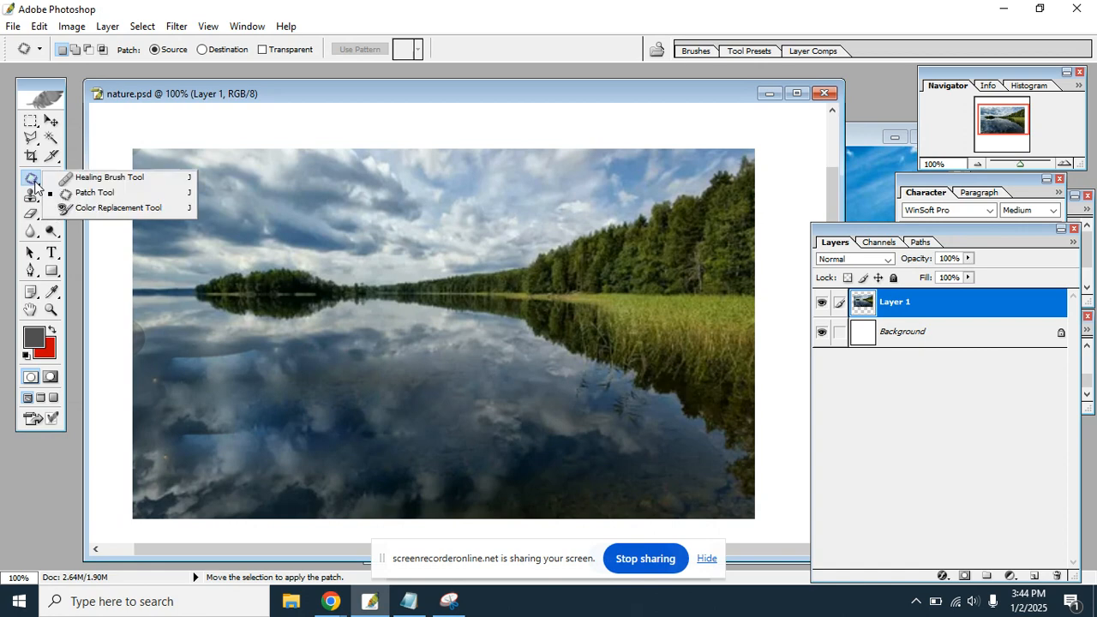
{"action": "left_click", "coordinate": [161, 196]}
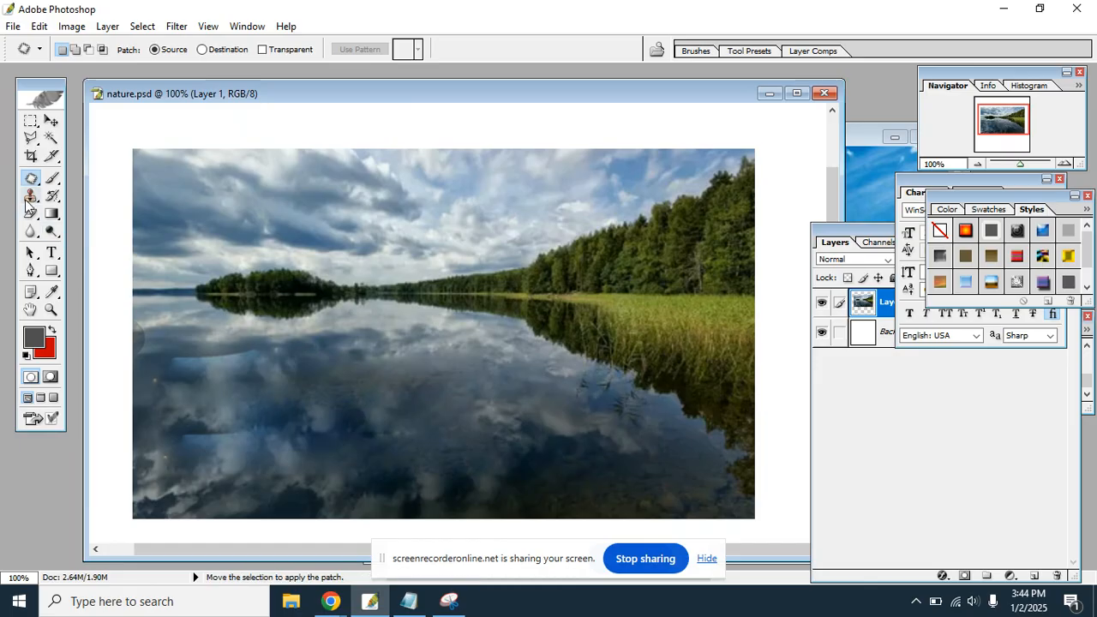
{"action": "left_click", "coordinate": [26, 204]}
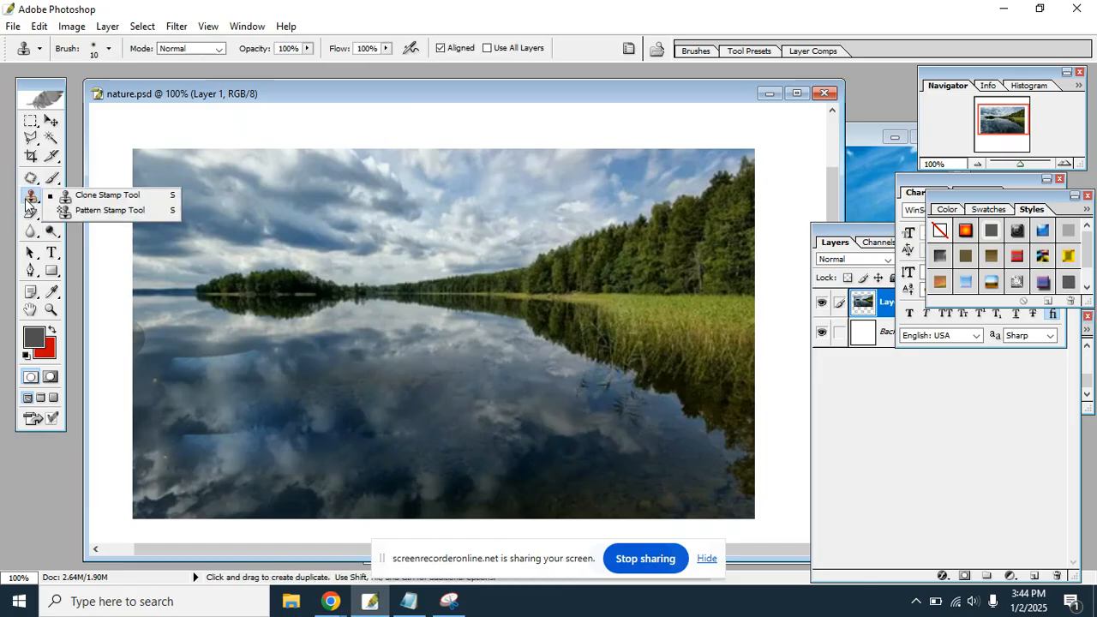
{"action": "left_click", "coordinate": [98, 196]}
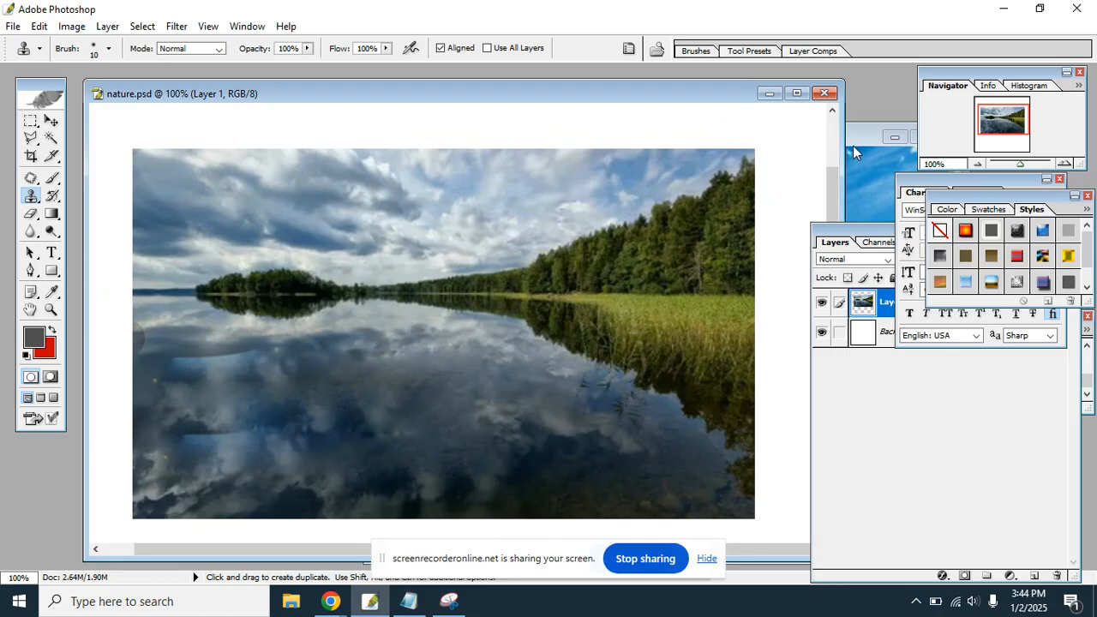
{"action": "left_click_drag", "start_coordinate": [844, 147], "coordinate": [897, 143]}
{"action": "left_click_drag", "start_coordinate": [623, 84], "coordinate": [497, 96]}
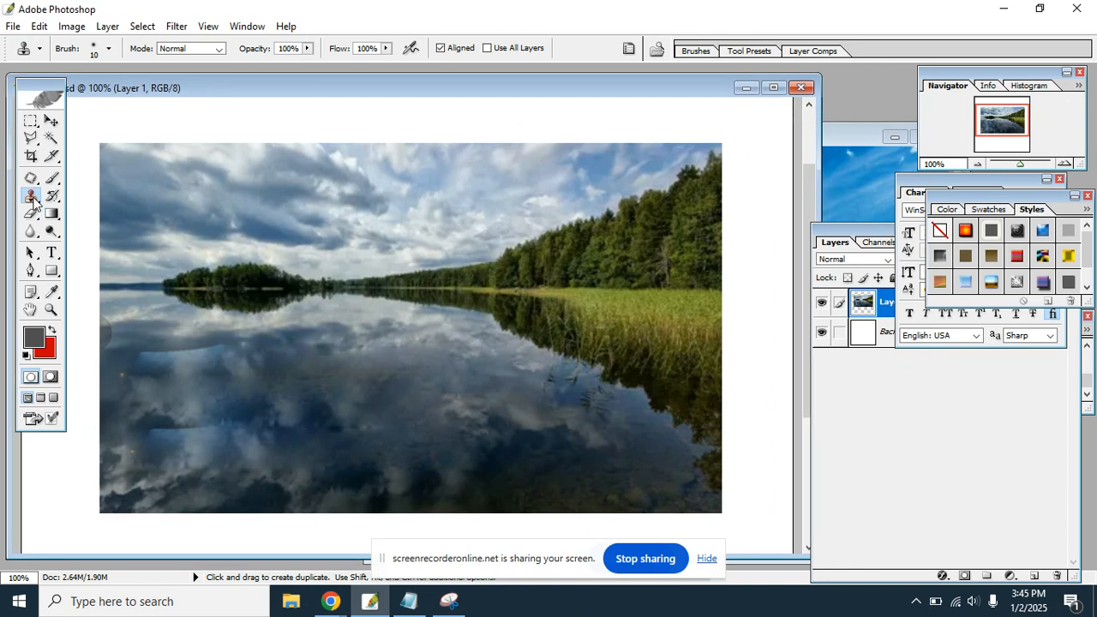
{"action": "left_click", "coordinate": [33, 197]}
{"action": "left_click", "coordinate": [91, 198]}
{"action": "left_click", "coordinate": [109, 53]}
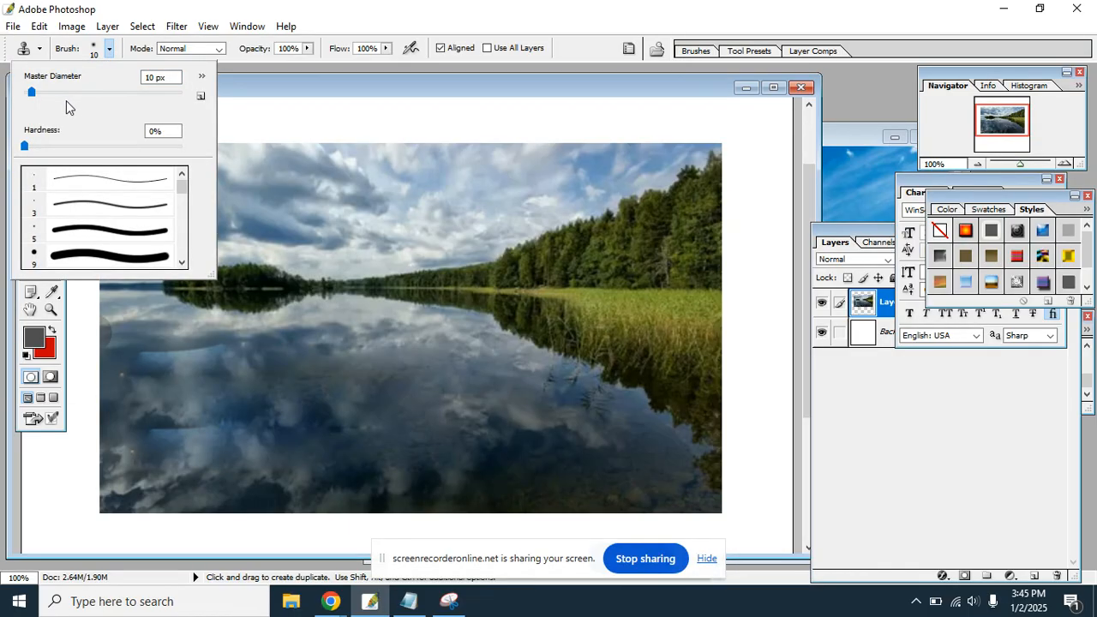
{"action": "left_click_drag", "start_coordinate": [33, 99], "coordinate": [152, 92]}
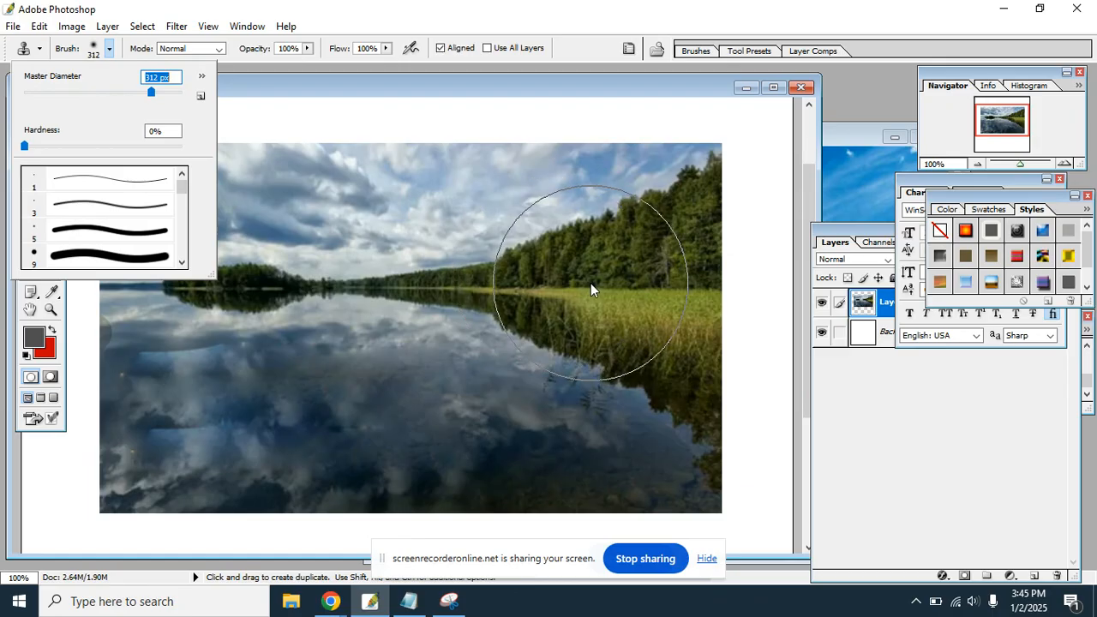
Sample the tree-lined bank on the photo's right side and clone it across the river toward the left edge.
{"action": "key", "text": "alt"}
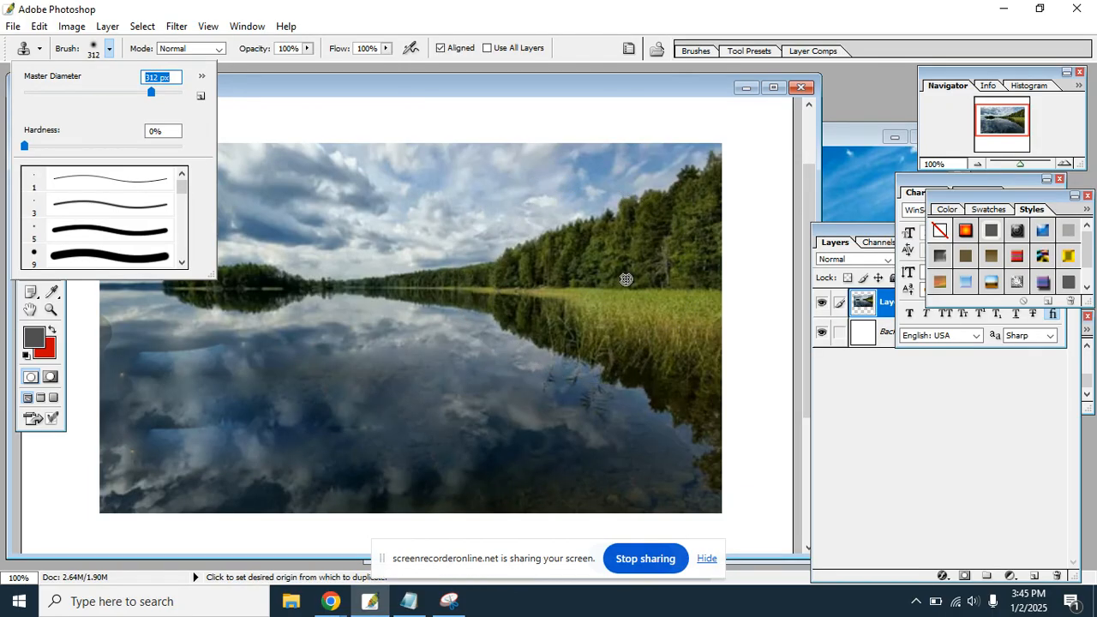
{"action": "left_click", "coordinate": [626, 279], "text": "alt"}
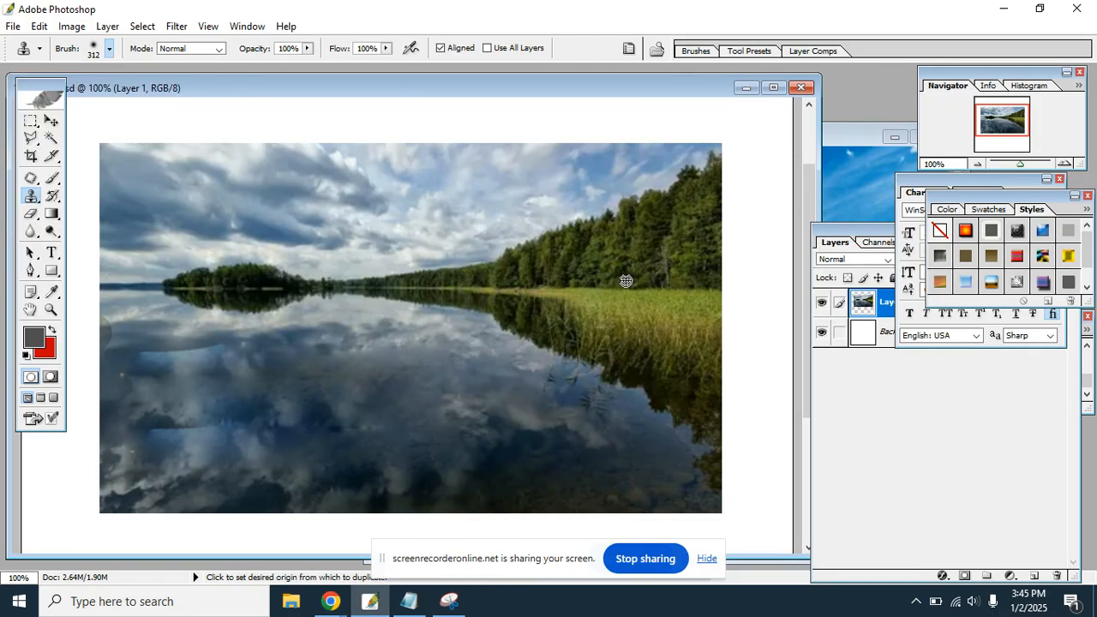
{"action": "left_click", "coordinate": [429, 284]}
{"action": "mouse_move", "coordinate": [426, 284]}
{"action": "left_mouse_down"}
{"action": "mouse_move", "coordinate": [62, 312]}
{"action": "mouse_move", "coordinate": [207, 311]}
{"action": "mouse_move", "coordinate": [304, 288]}
{"action": "mouse_move", "coordinate": [382, 292]}
{"action": "left_mouse_up"}
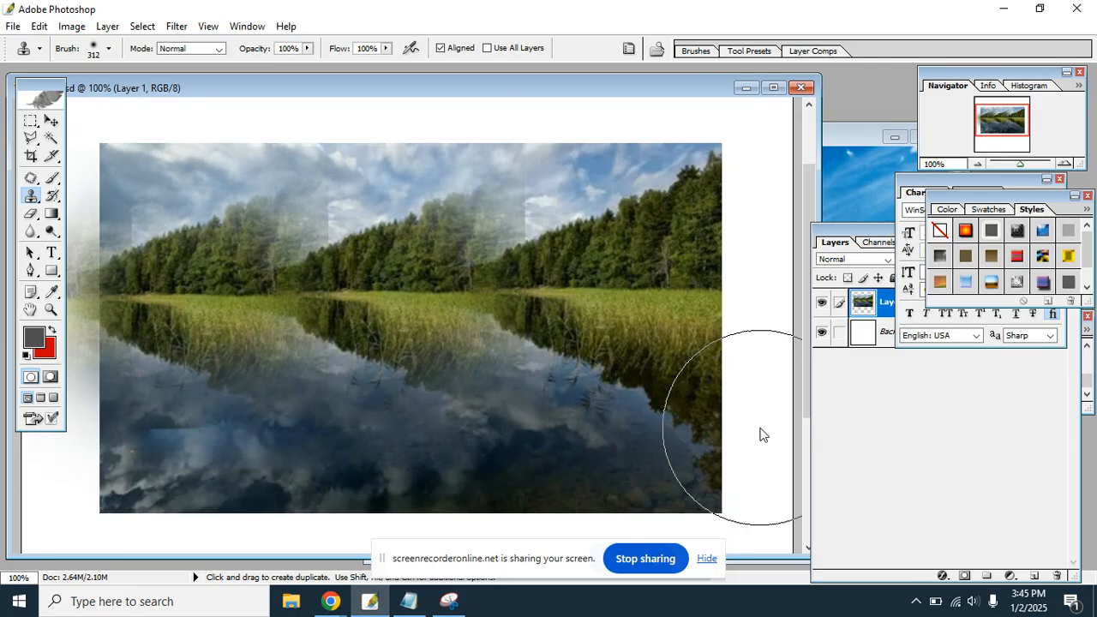
Undo all the cloned tree-bank strokes.
{"action": "key", "text": "ctrl"}
{"action": "key", "text": "alt"}
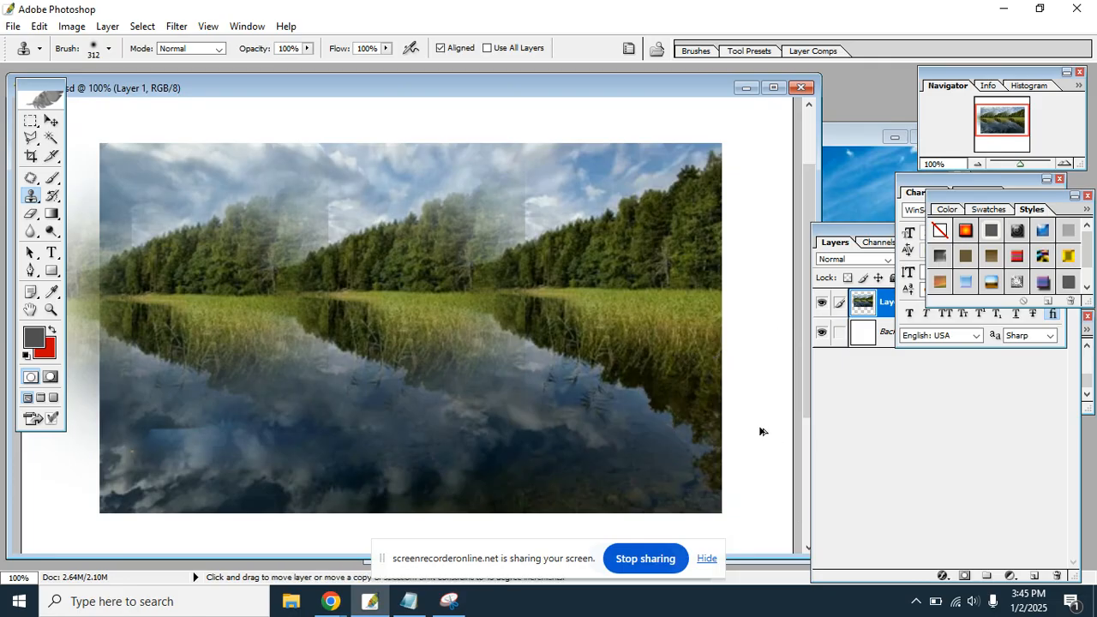
{"action": "key", "text": "ctrl+alt+z"}
{"action": "key", "text": "ctrl+alt+z"}
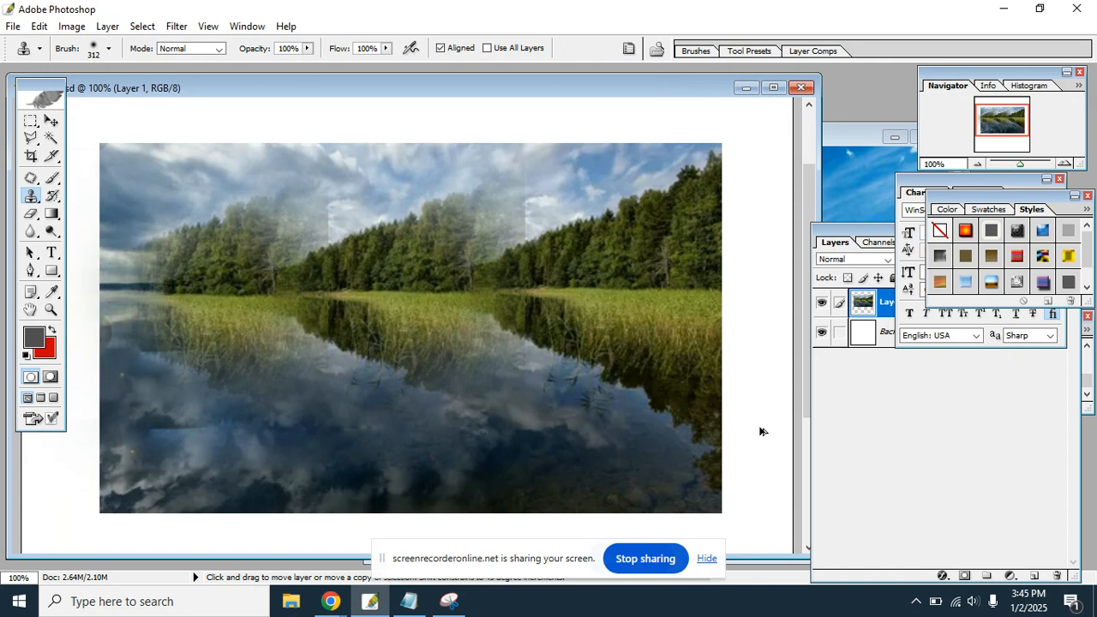
{"action": "key", "text": "ctrl+alt+z"}
{"action": "key", "text": "ctrl+alt+z"}
{"action": "key", "text": "ctrl+alt+z"}
{"action": "key", "text": "ctrl+alt+z"}
{"action": "key", "text": "ctrl+alt+z"}
{"action": "key", "text": "ctrl+alt+z"}
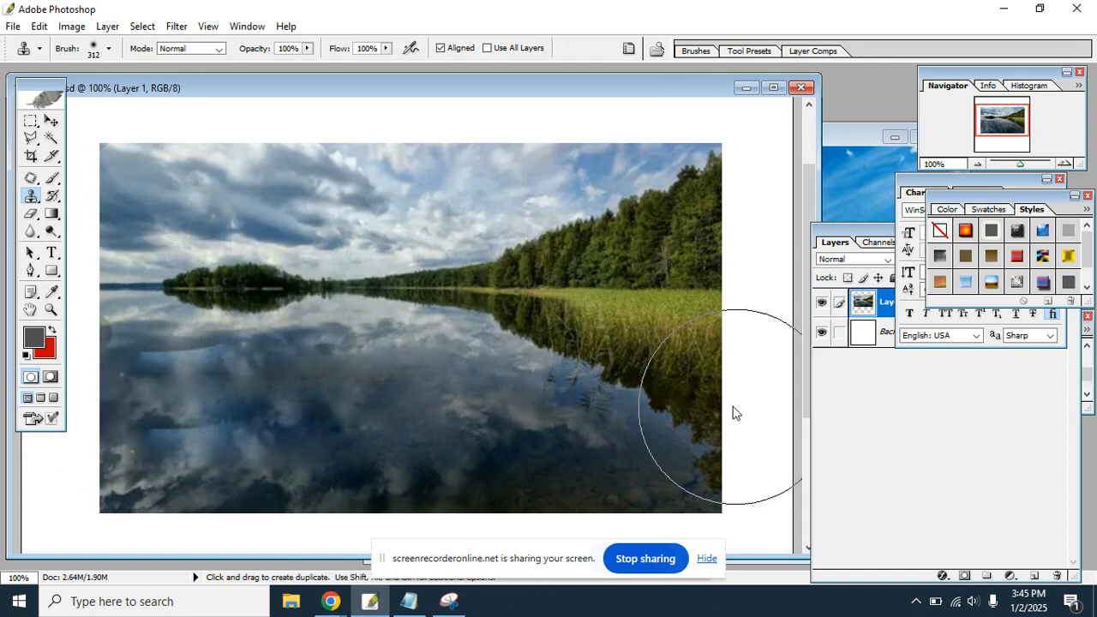
Sample the small wooded island and clone two copies into the lower water, one near the centre and one to its left.
{"action": "key", "text": "alt"}
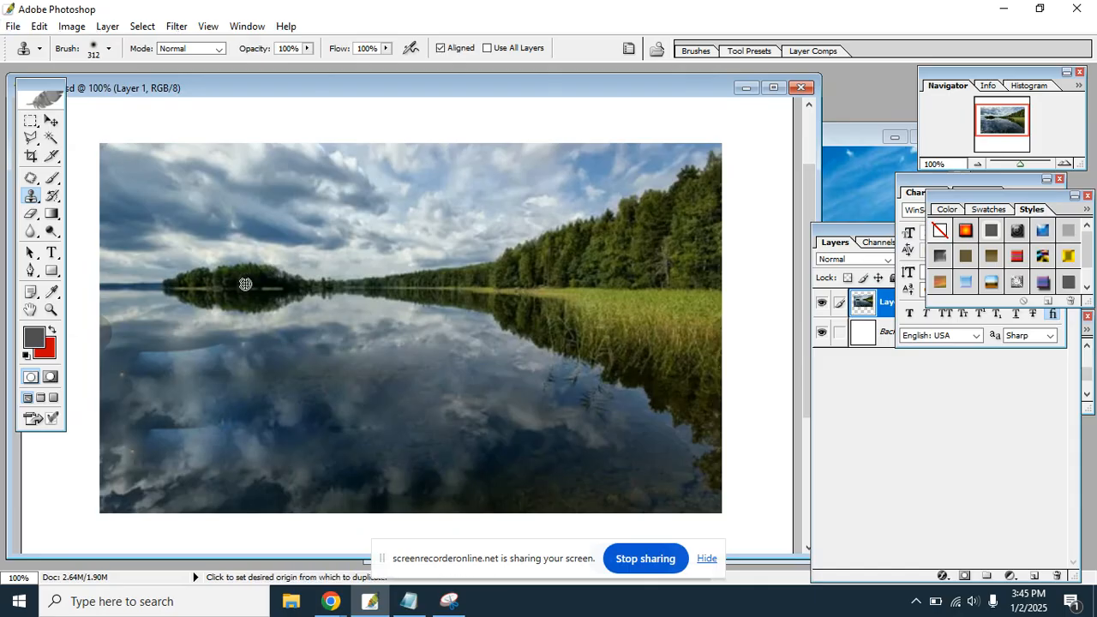
{"action": "left_click", "coordinate": [240, 284], "text": "alt"}
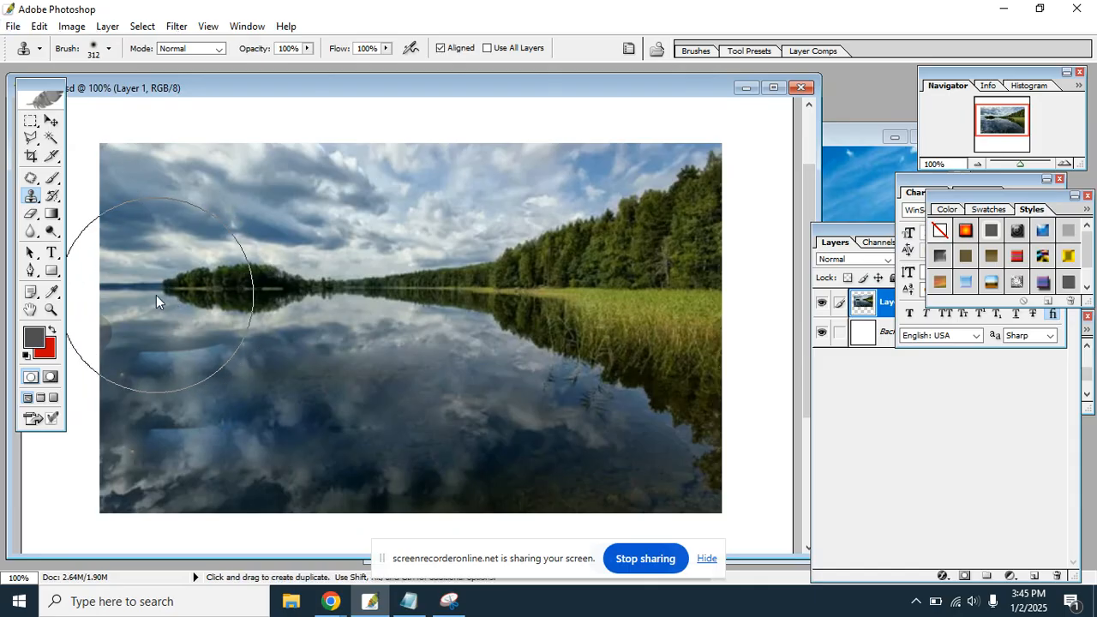
{"action": "left_click", "coordinate": [394, 432]}
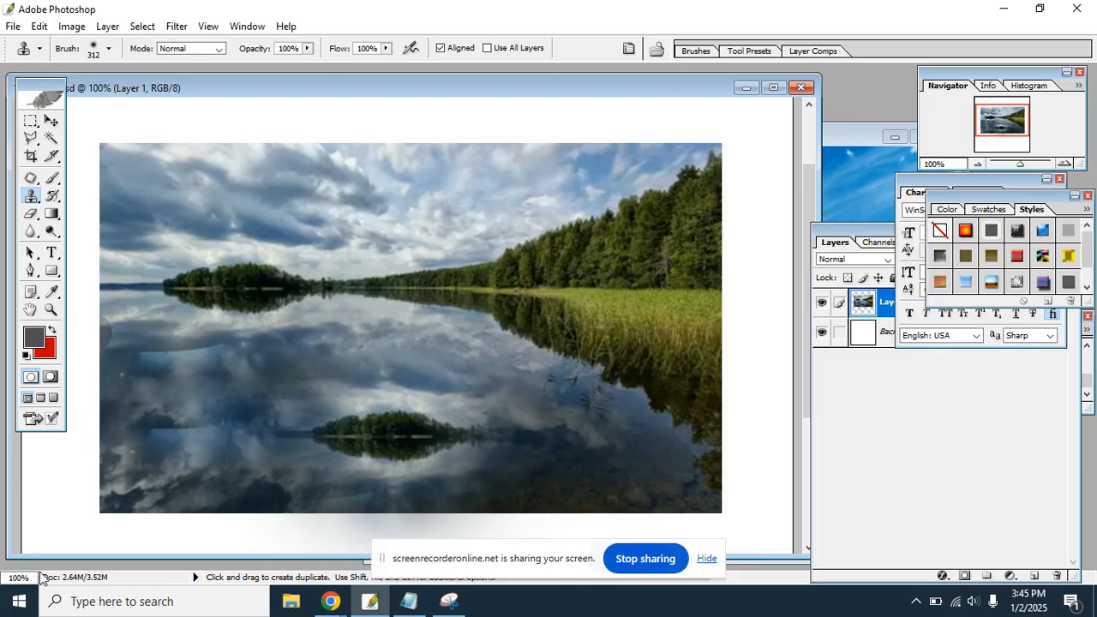
{"action": "left_click", "coordinate": [186, 377]}
{"action": "key", "text": "ctrl+z"}
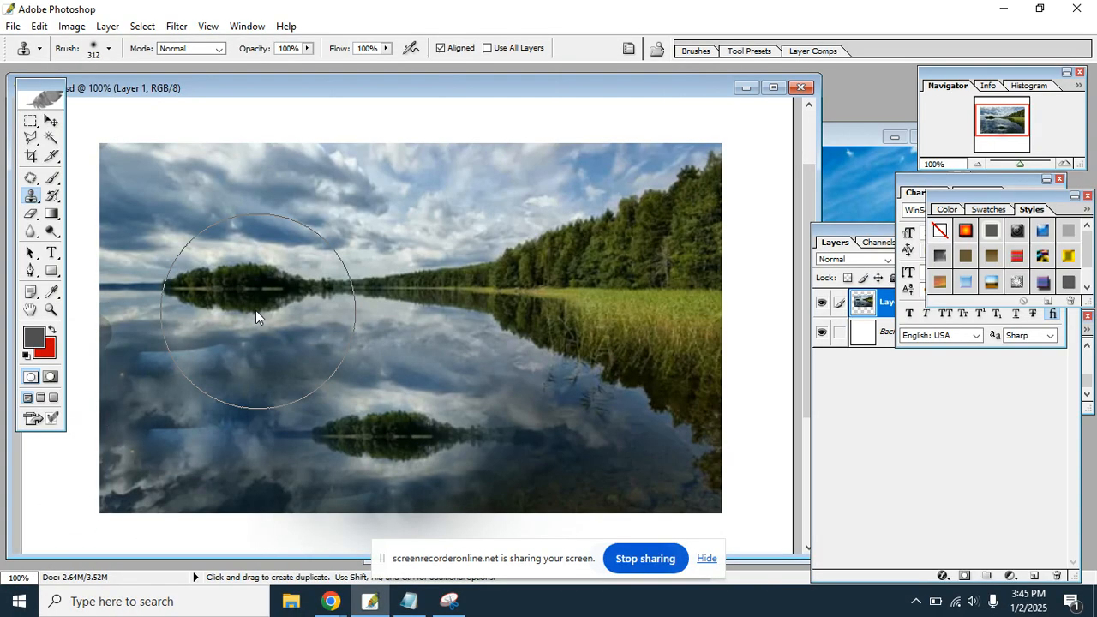
{"action": "left_click", "coordinate": [233, 290], "text": "alt"}
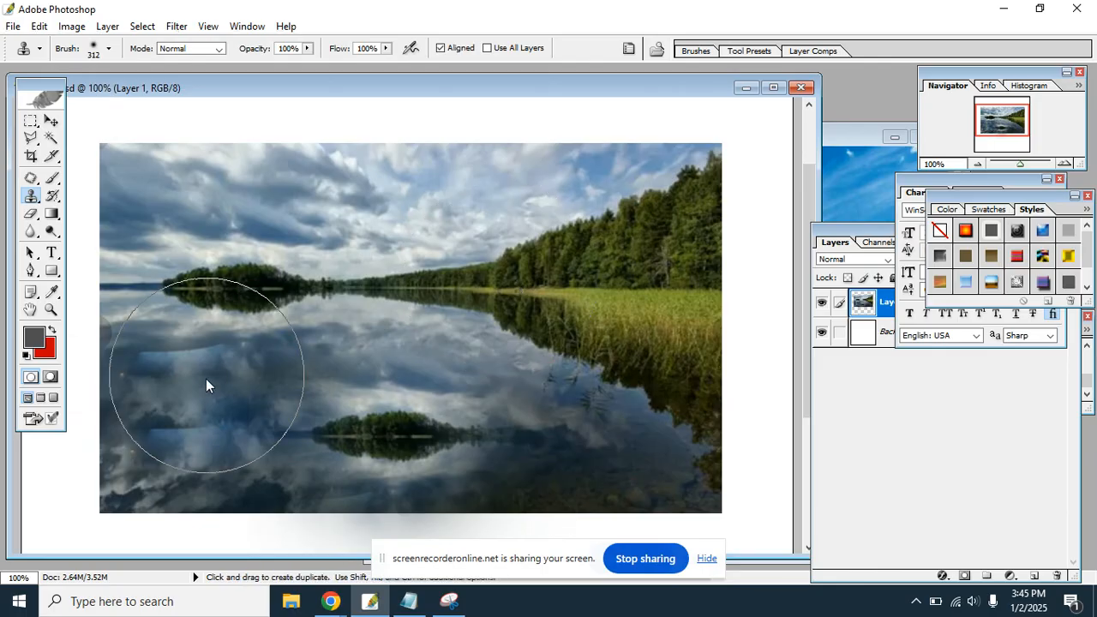
{"action": "left_click", "coordinate": [196, 417]}
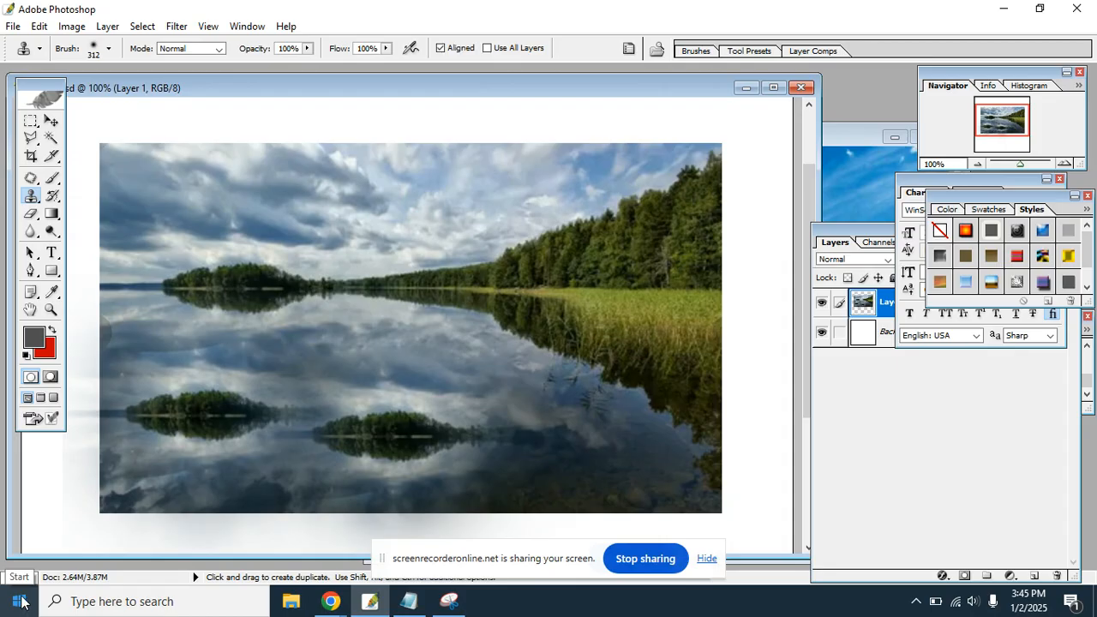
{"action": "left_click", "coordinate": [840, 141]}
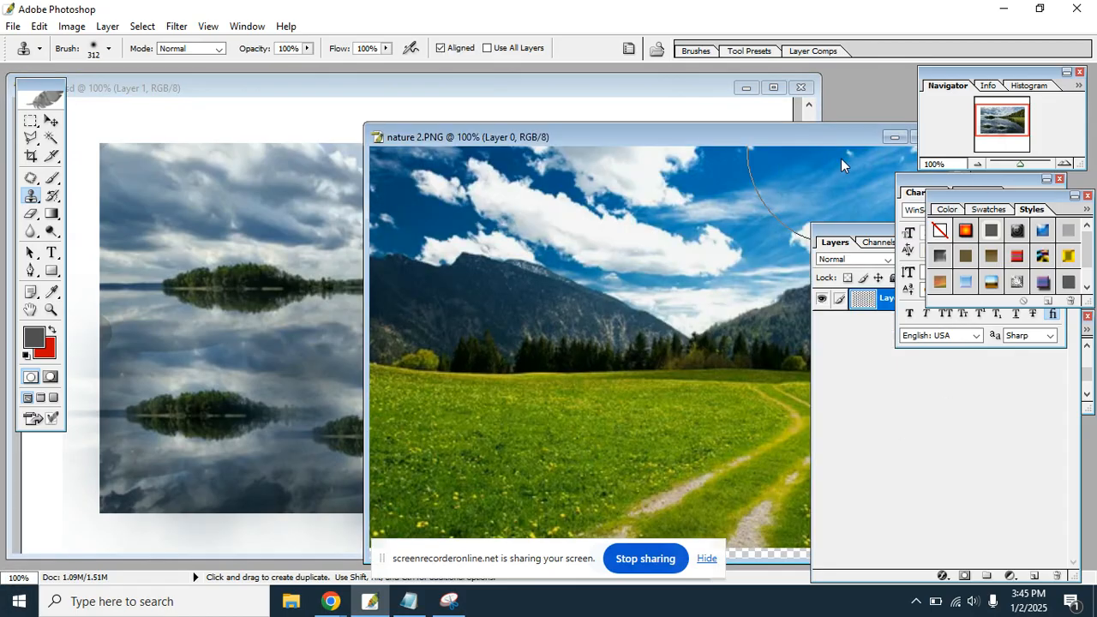
{"action": "mouse_move", "coordinate": [610, 93]}
{"action": "left_mouse_down"}
{"action": "mouse_move", "coordinate": [502, 140]}
{"action": "mouse_move", "coordinate": [507, 221]}
{"action": "mouse_move", "coordinate": [595, 105]}
{"action": "left_mouse_up"}
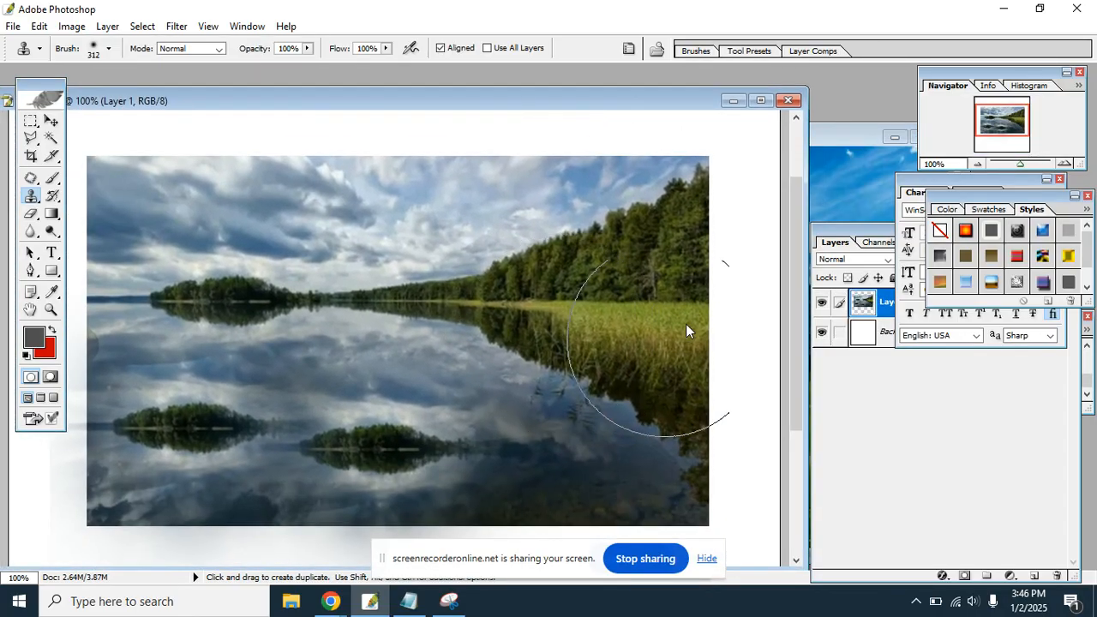
{"action": "left_click_drag", "start_coordinate": [392, 101], "coordinate": [420, 87]}
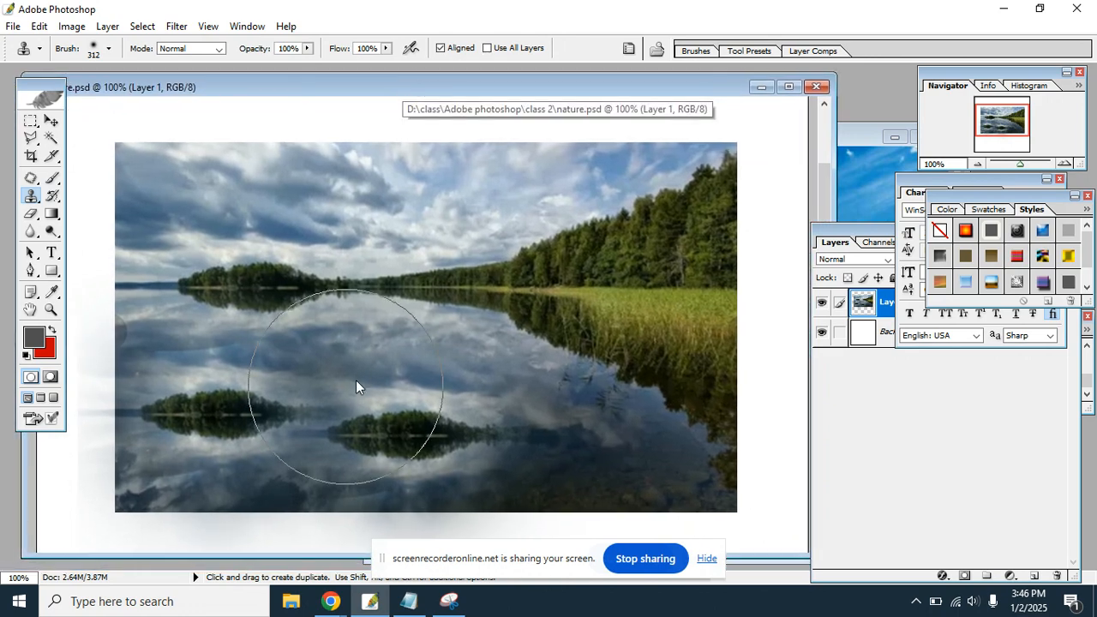
{"action": "left_click", "coordinate": [33, 197]}
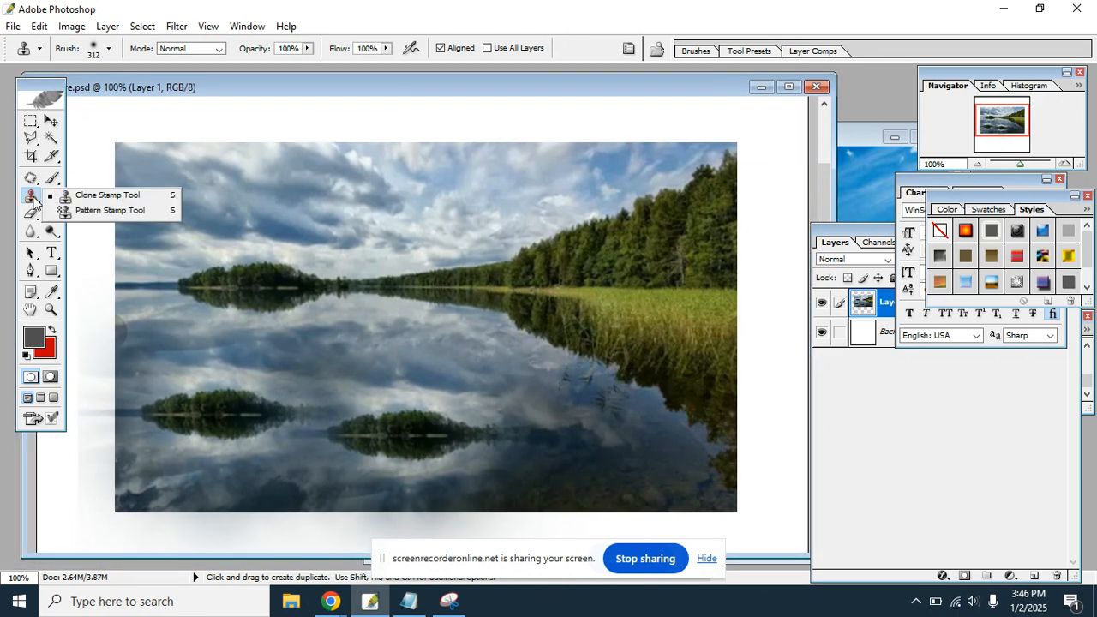
{"action": "left_click", "coordinate": [94, 195]}
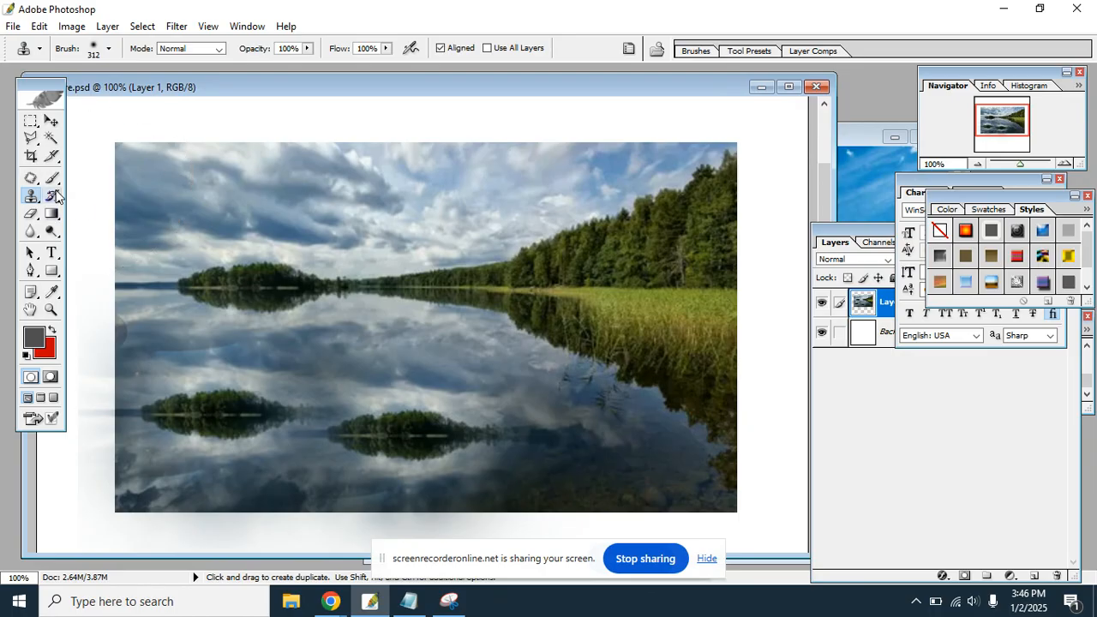
Try the Pattern Stamp tool with a 173 px brush on the trees along the right bank, and undo the stamp.
{"action": "left_click", "coordinate": [33, 197]}
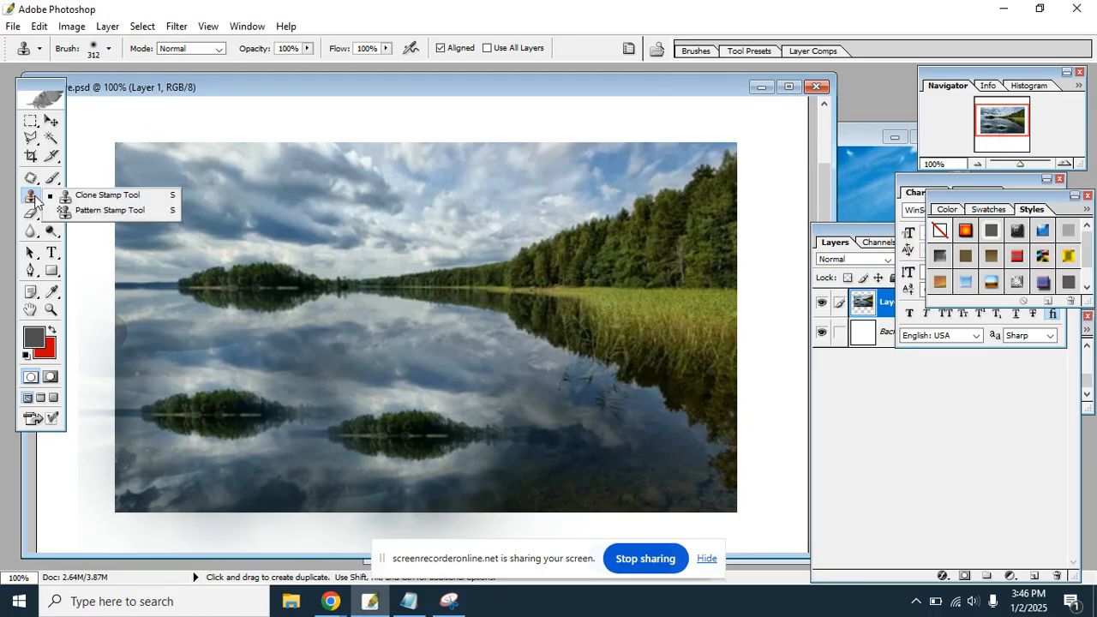
{"action": "left_click", "coordinate": [105, 211]}
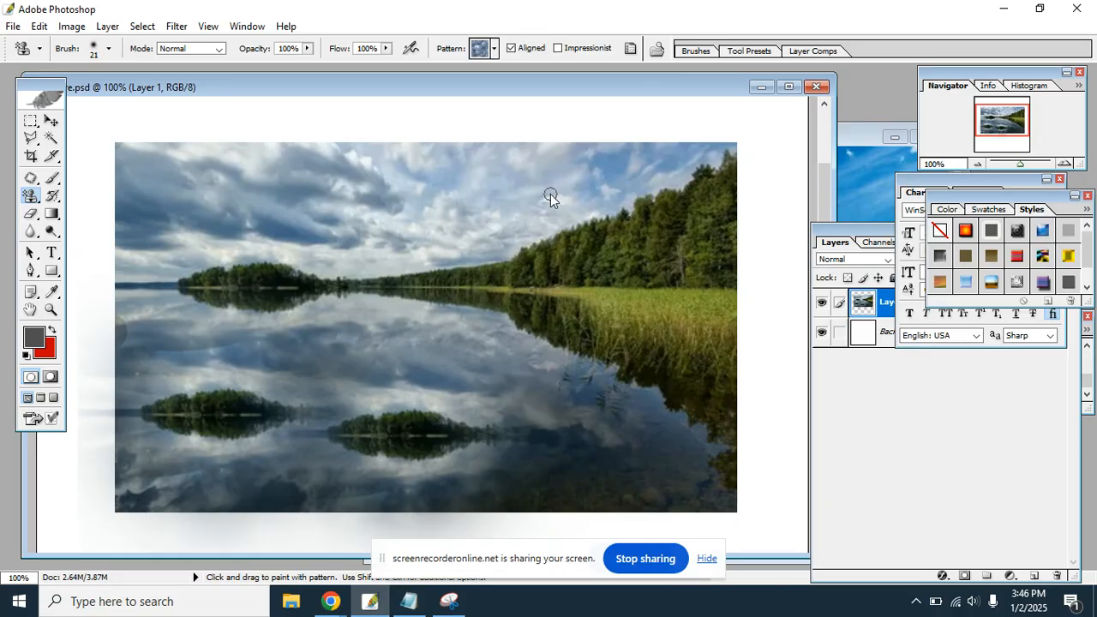
{"action": "left_click", "coordinate": [109, 49]}
{"action": "left_click_drag", "start_coordinate": [43, 94], "coordinate": [132, 101]}
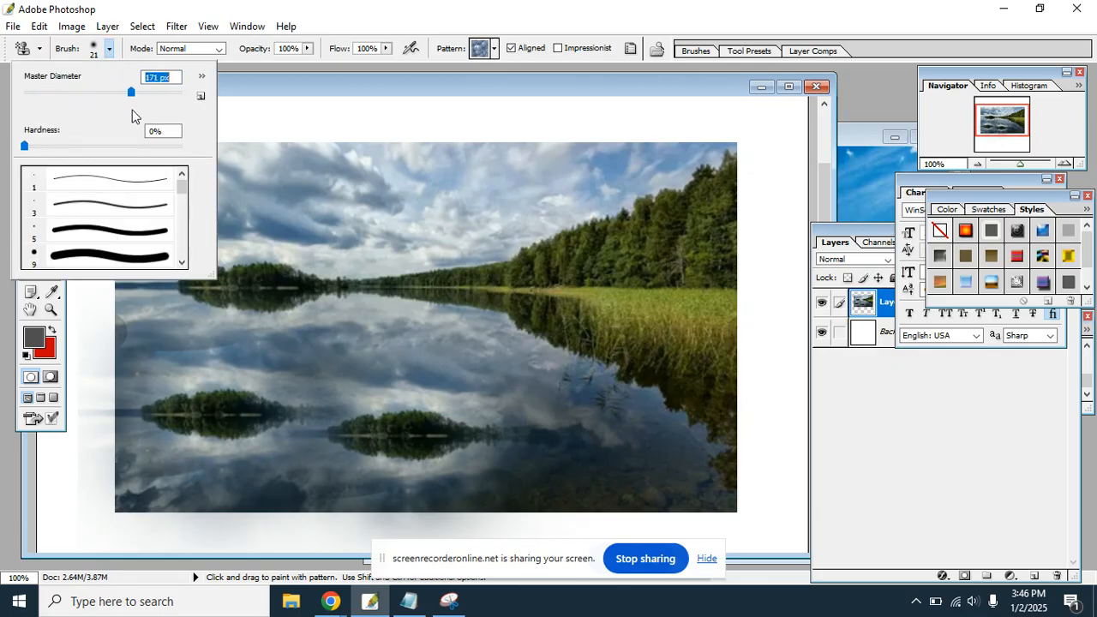
{"action": "left_click", "coordinate": [651, 270]}
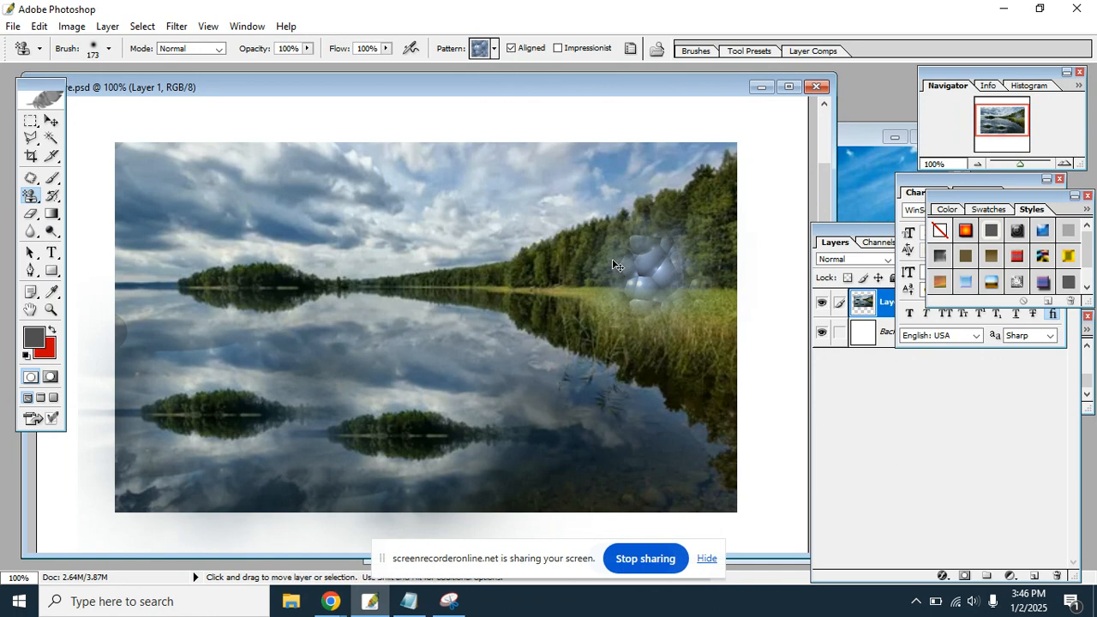
{"action": "key", "text": "ctrl+z"}
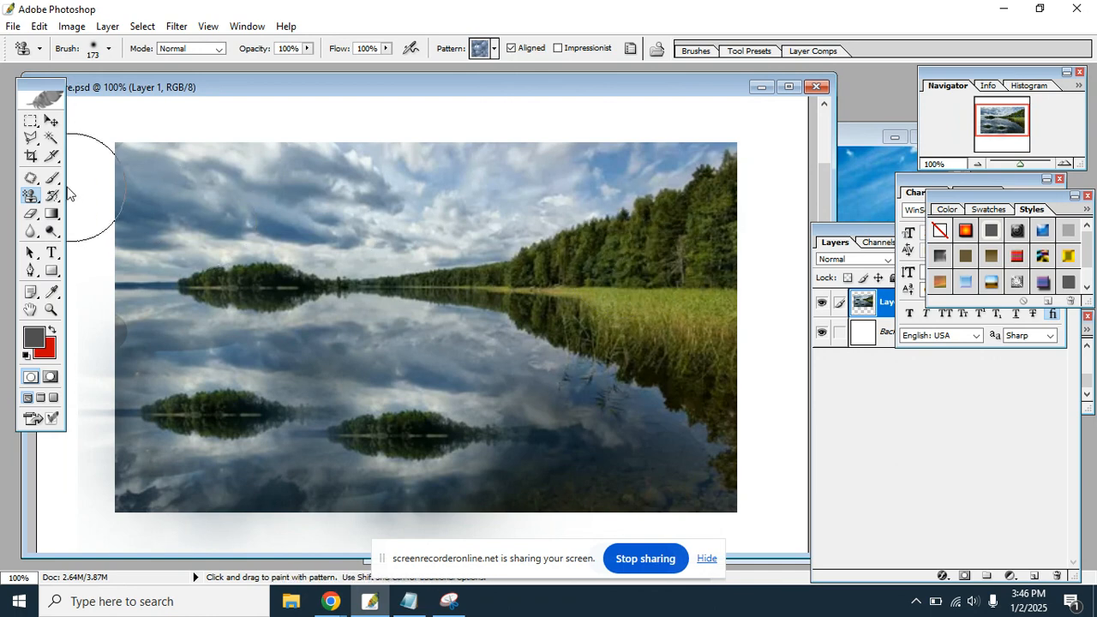
Replace the Pattern Stamp tool's current patterns with the Patterns 2 set.
{"action": "left_click", "coordinate": [494, 51]}
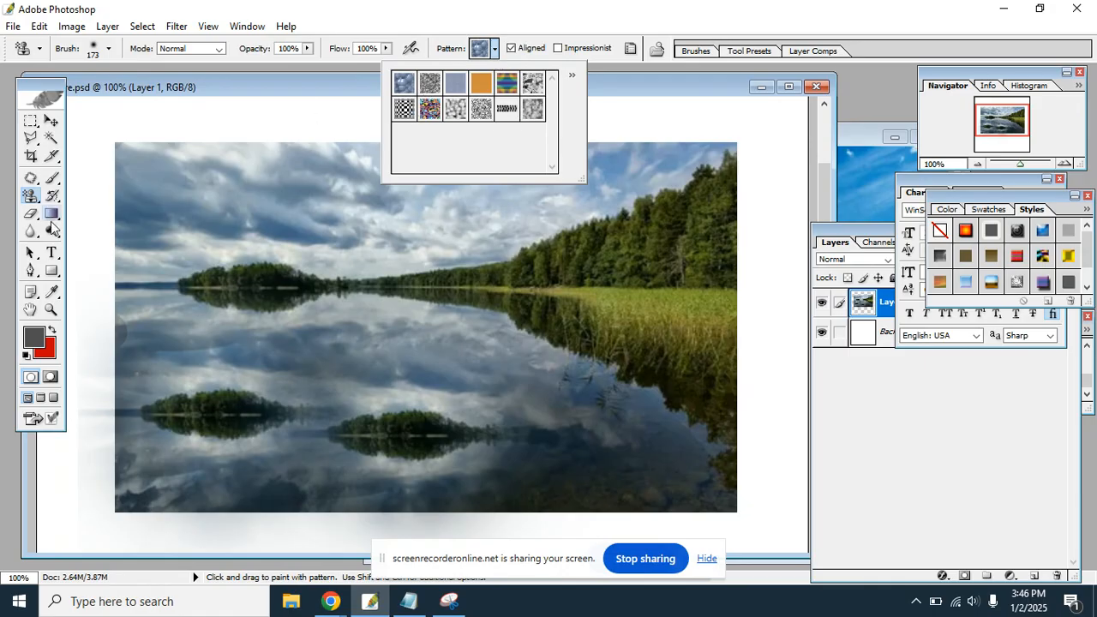
{"action": "left_click", "coordinate": [28, 197]}
{"action": "left_click", "coordinate": [86, 210]}
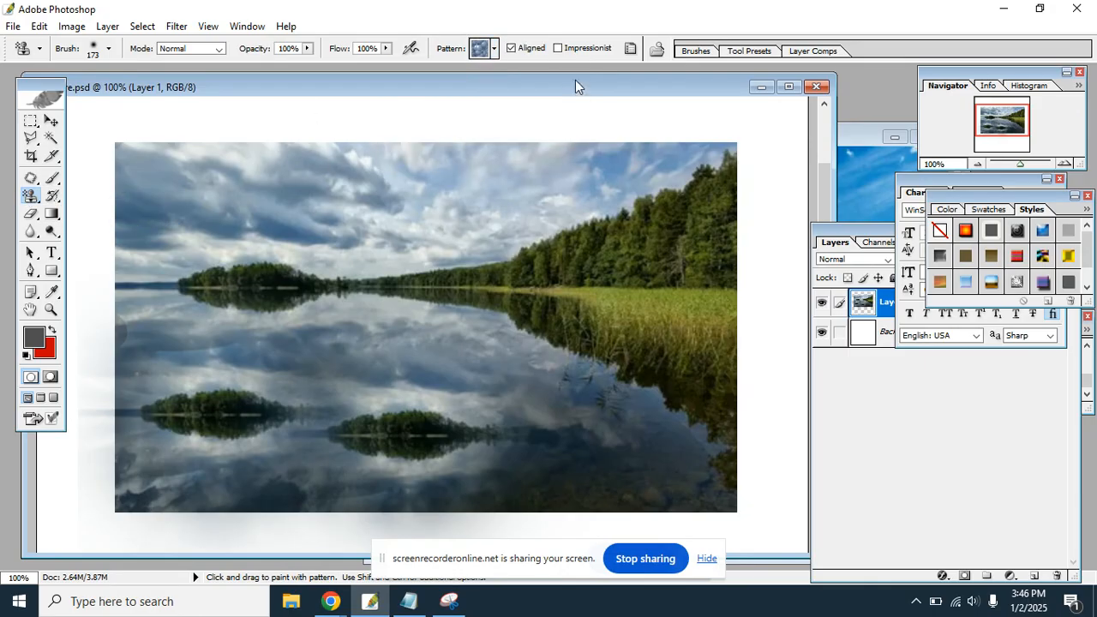
{"action": "left_click", "coordinate": [493, 53]}
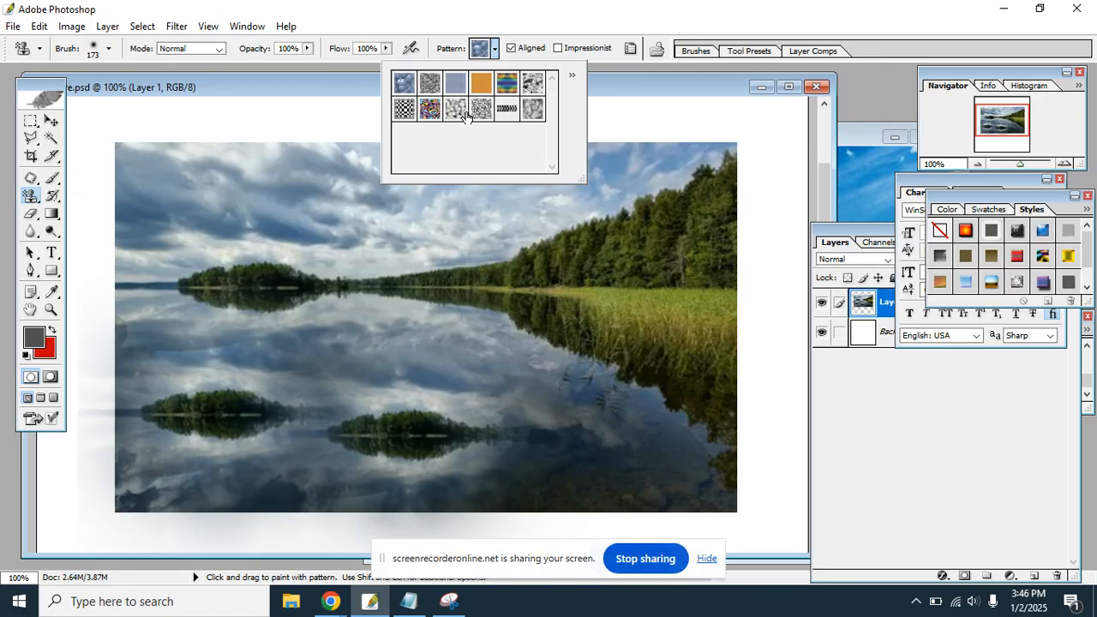
{"action": "left_click", "coordinate": [571, 76]}
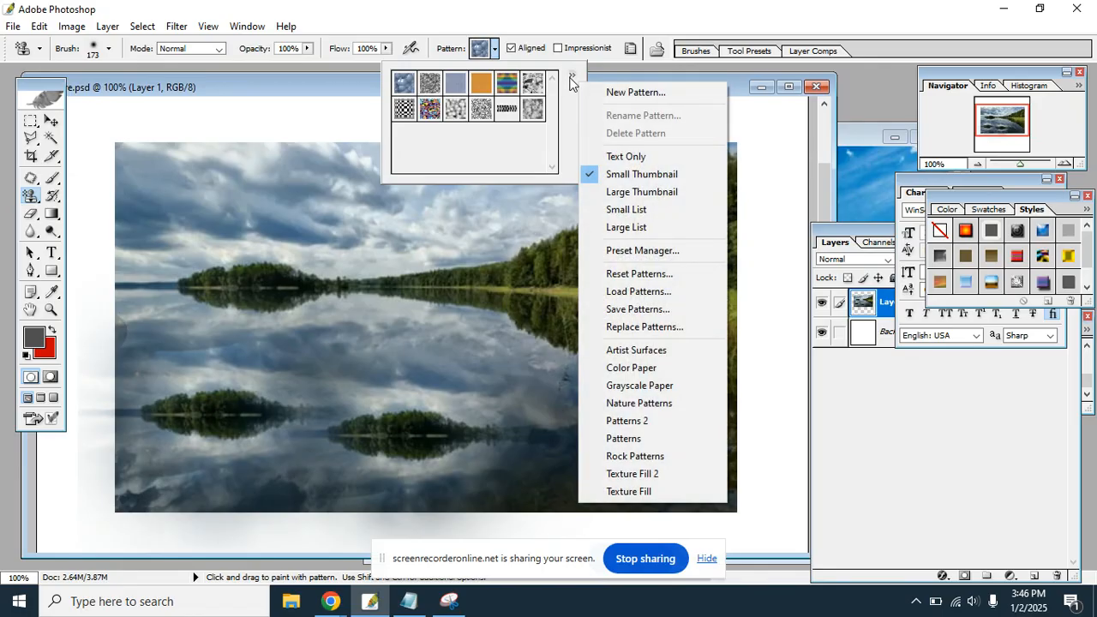
{"action": "left_click", "coordinate": [692, 421]}
{"action": "left_click", "coordinate": [521, 237]}
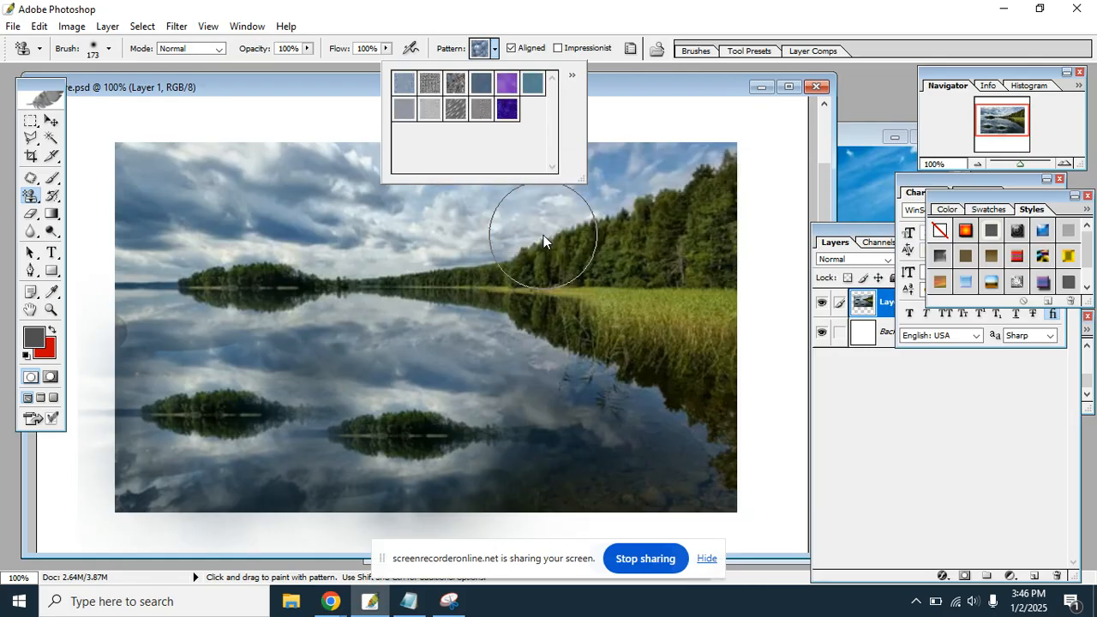
Stamp the grey diagonal-streak pattern over the middle of the sky with the 173 px brush, and undo the last stroke.
{"action": "left_click", "coordinate": [456, 84]}
{"action": "left_click", "coordinate": [458, 114]}
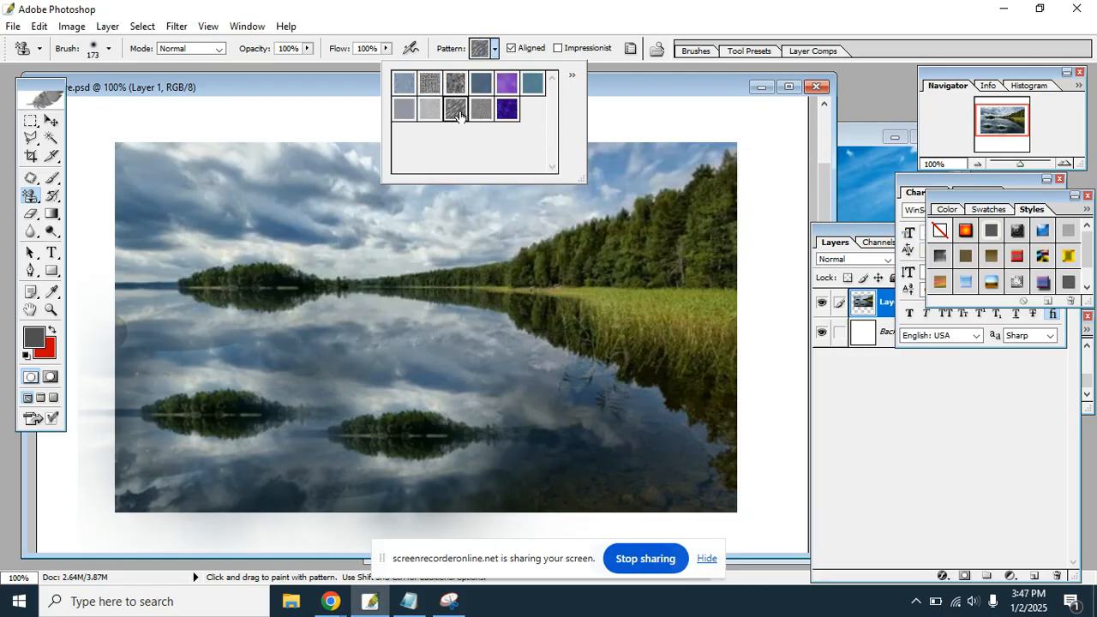
{"action": "left_click", "coordinate": [299, 205]}
{"action": "left_click", "coordinate": [313, 207]}
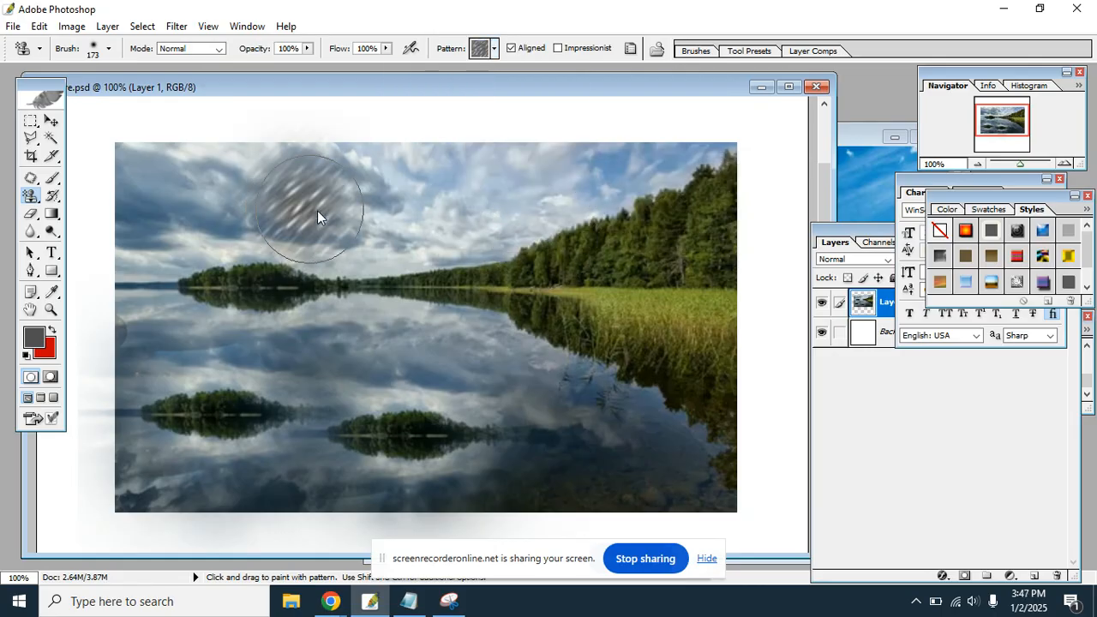
{"action": "left_click", "coordinate": [386, 198]}
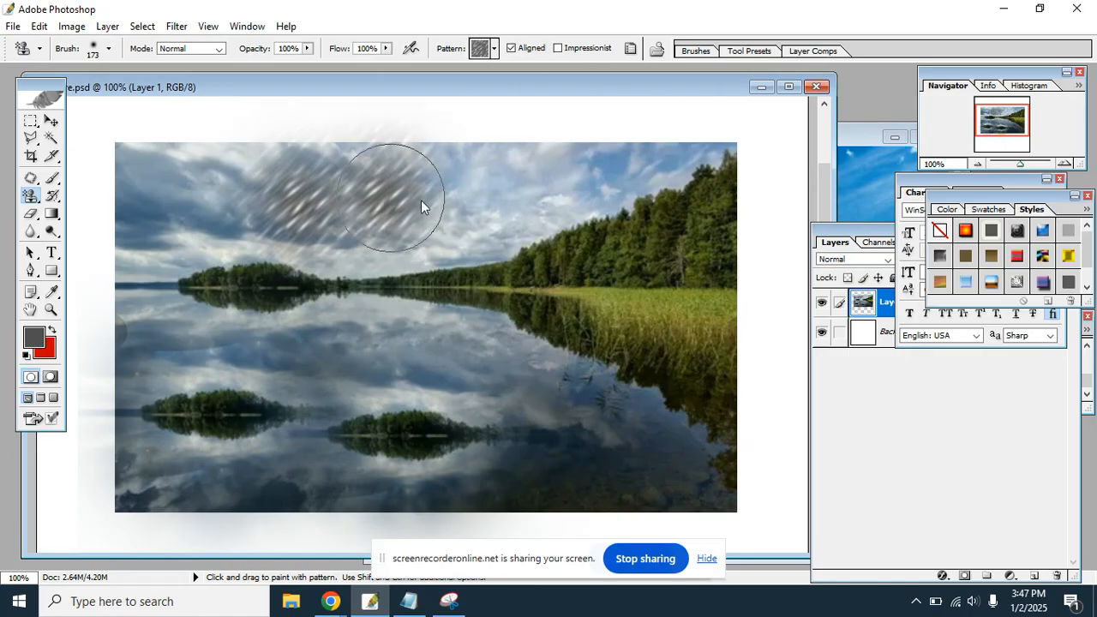
{"action": "left_click", "coordinate": [485, 182]}
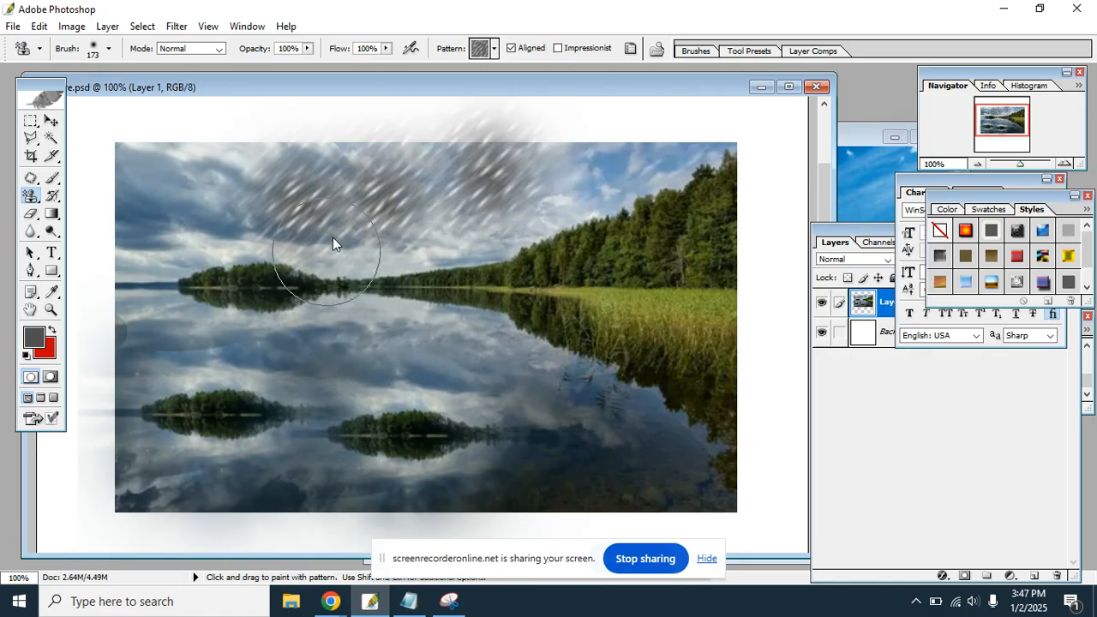
{"action": "mouse_move", "coordinate": [319, 172]}
{"action": "left_mouse_down"}
{"action": "mouse_move", "coordinate": [469, 171]}
{"action": "mouse_move", "coordinate": [302, 171]}
{"action": "left_mouse_up"}
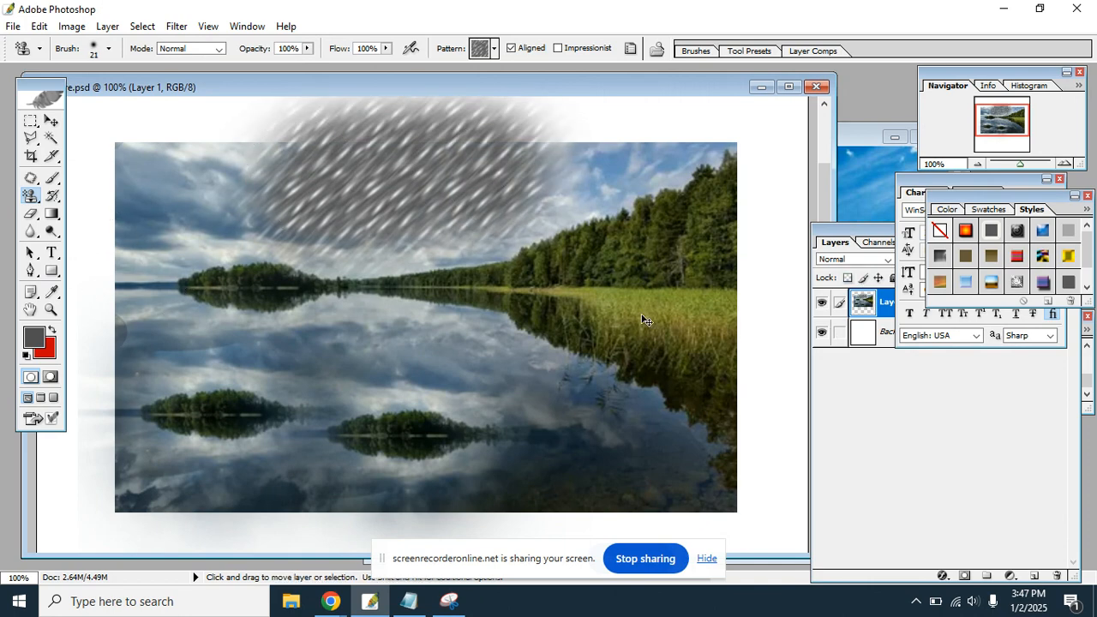
{"action": "key", "text": "ctrl+z"}
Try painting the teal pattern across the sky with a 21 px brush, and undo the strokes.
{"action": "left_click", "coordinate": [494, 49]}
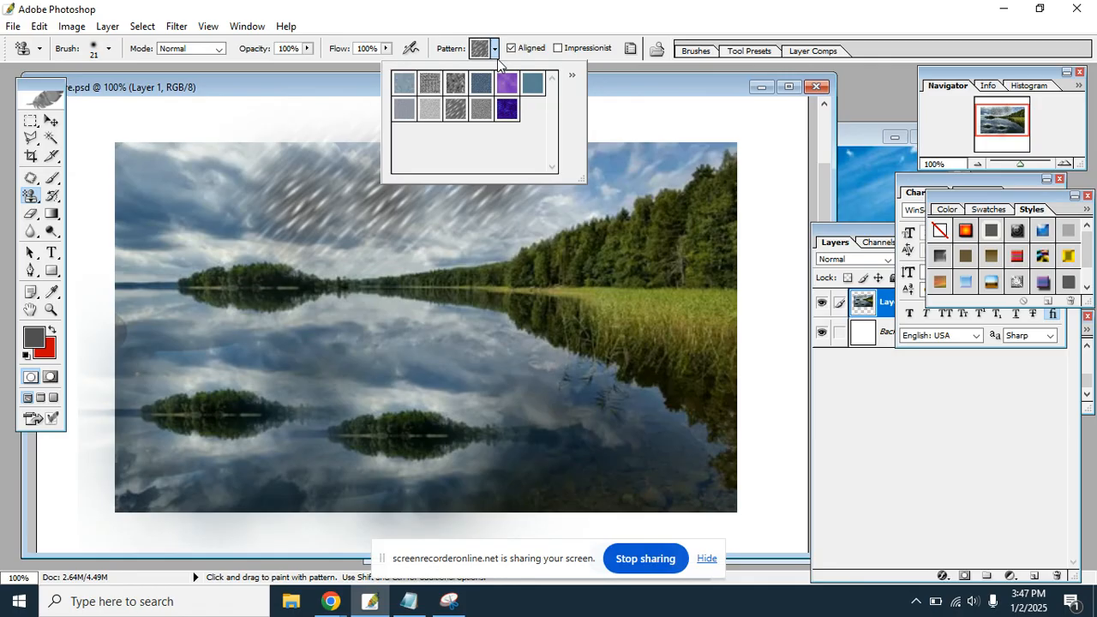
{"action": "left_click", "coordinate": [532, 83]}
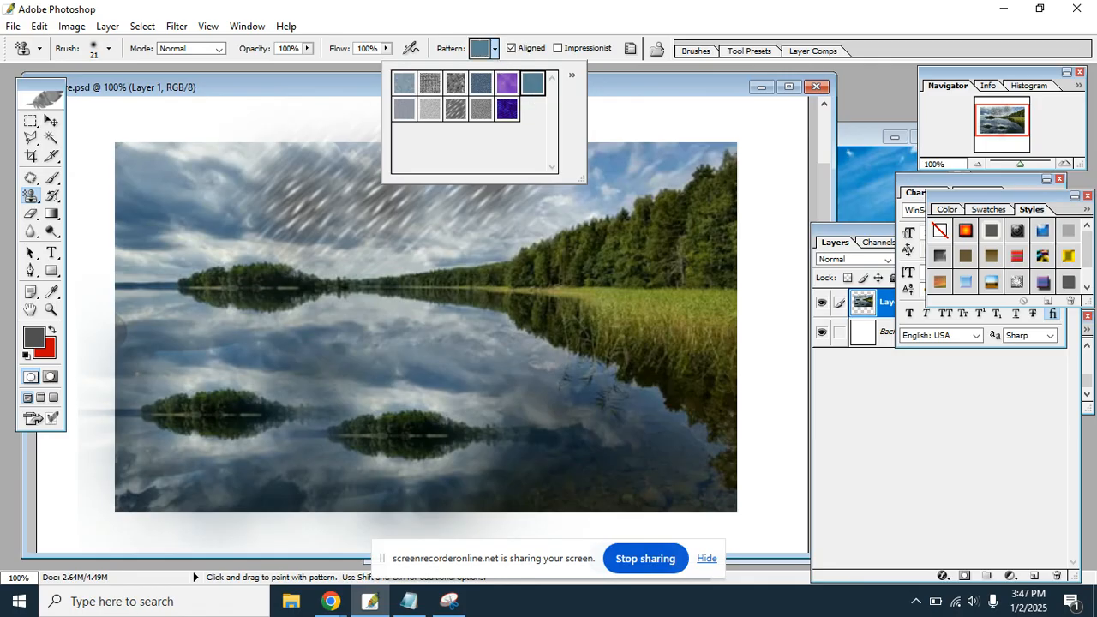
{"action": "left_click", "coordinate": [191, 182]}
{"action": "mouse_move", "coordinate": [181, 166]}
{"action": "left_mouse_down"}
{"action": "mouse_move", "coordinate": [238, 180]}
{"action": "mouse_move", "coordinate": [457, 194]}
{"action": "left_mouse_up"}
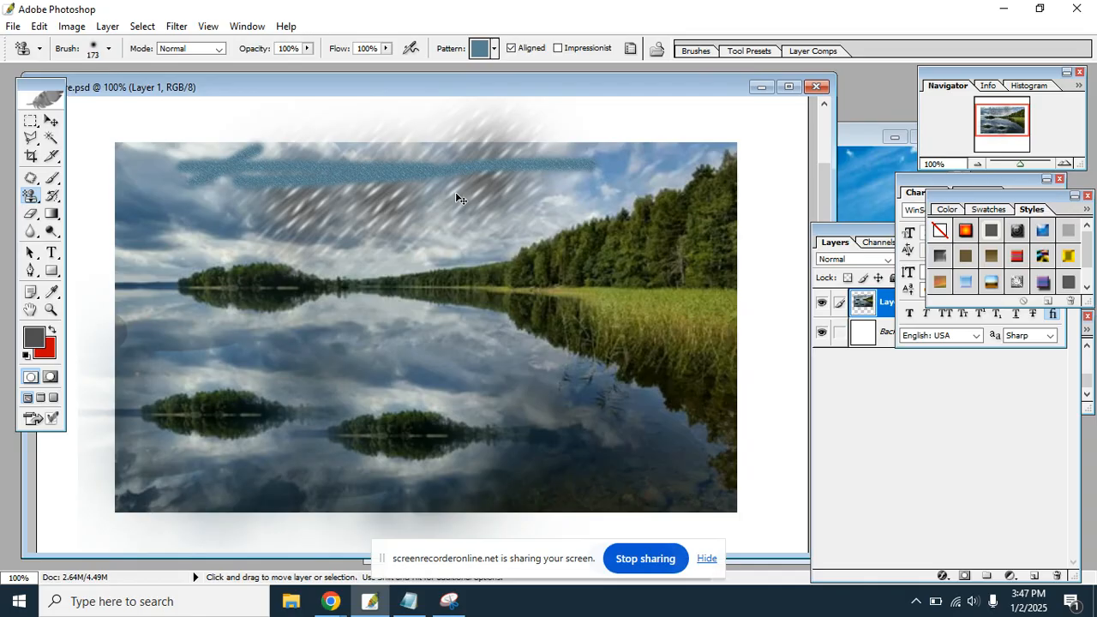
{"action": "key", "text": "ctrl+alt+z"}
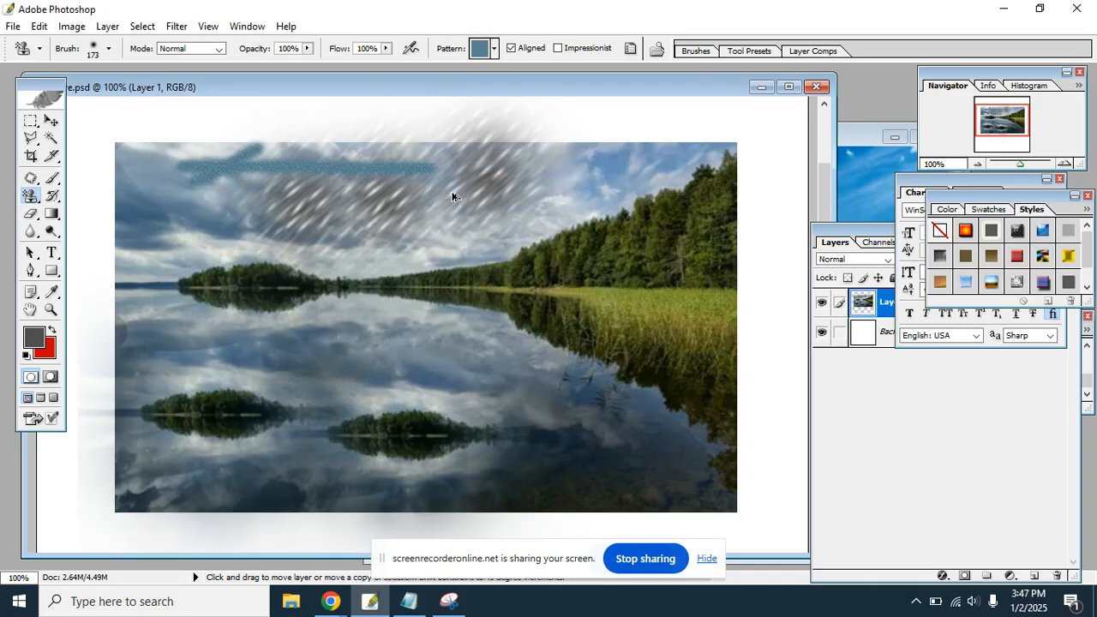
{"action": "key", "text": "ctrl+alt+z"}
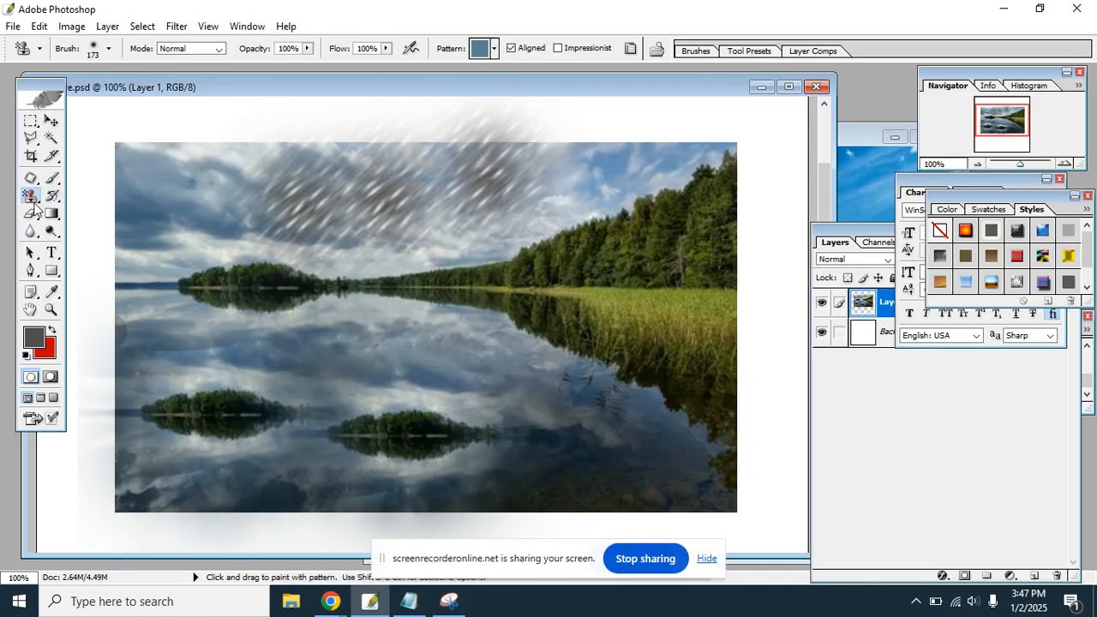
Reset the Pattern Stamp tool's pattern library to the default patterns.
{"action": "right_click", "coordinate": [32, 200]}
{"action": "left_click", "coordinate": [96, 213]}
{"action": "left_click", "coordinate": [494, 49]}
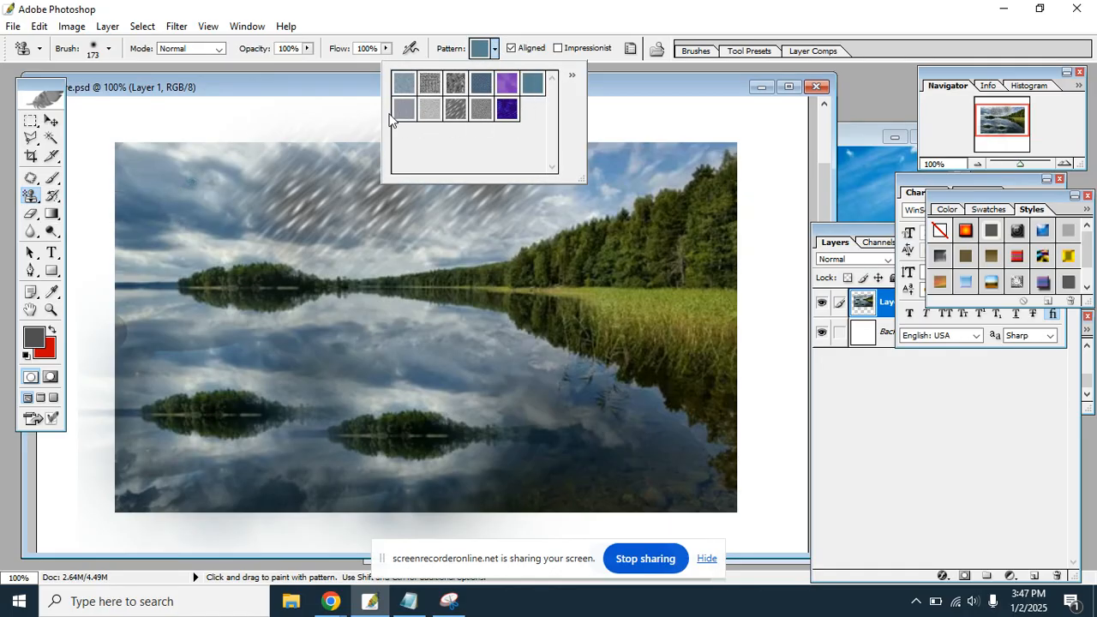
{"action": "left_click", "coordinate": [572, 76]}
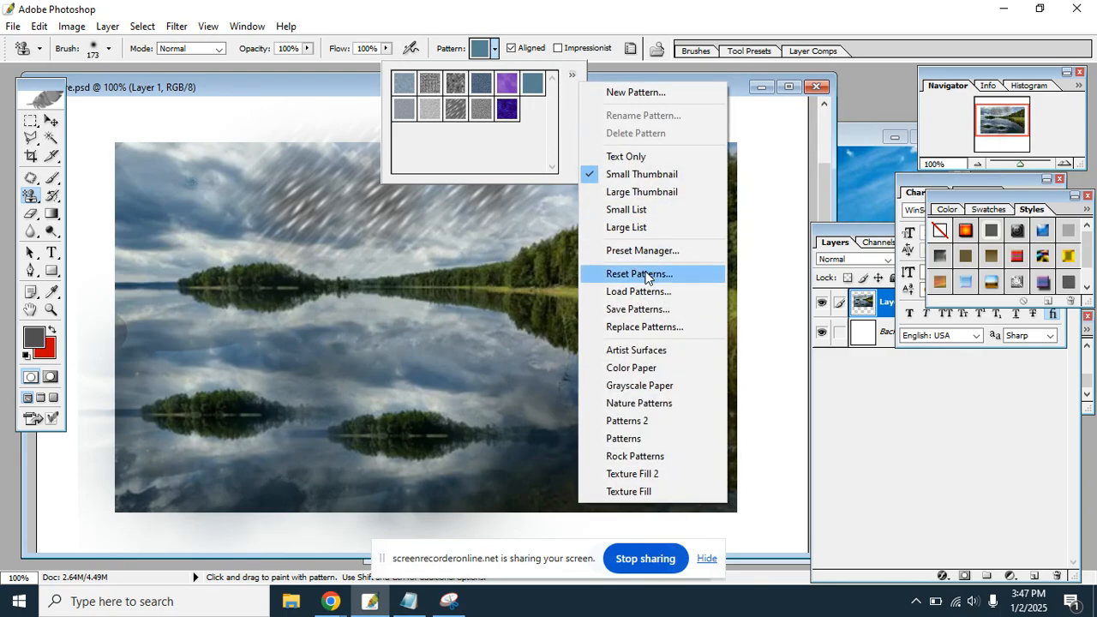
{"action": "left_click", "coordinate": [636, 273]}
{"action": "left_click", "coordinate": [521, 238]}
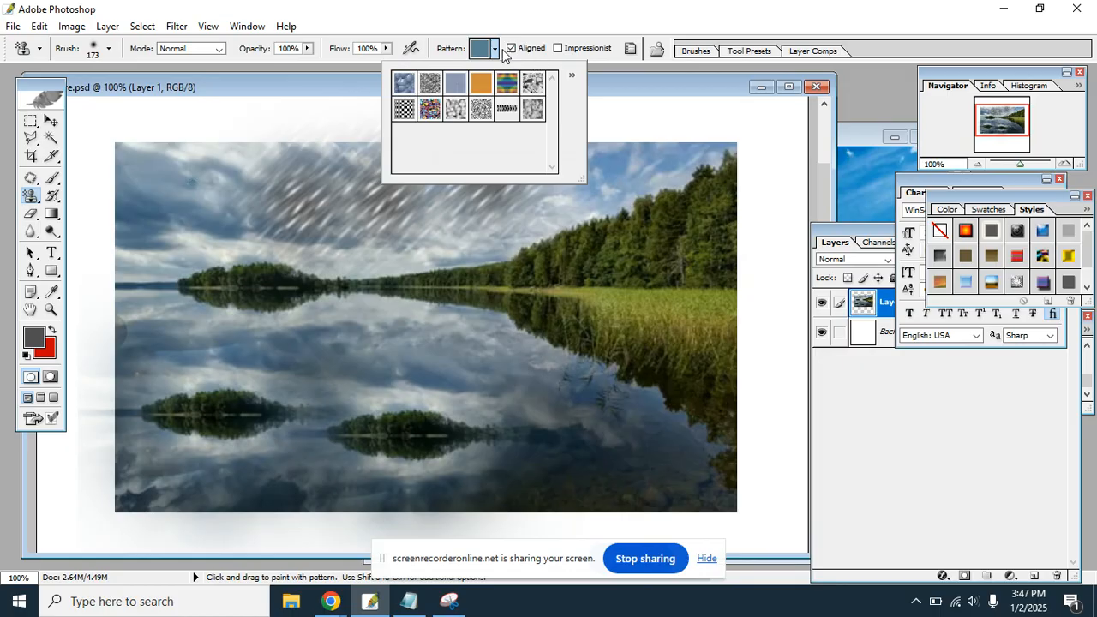
Replace the patterns with the Rock Patterns set and stamp its grey pebble pattern along the photo's whole bottom edge.
{"action": "left_click", "coordinate": [571, 76]}
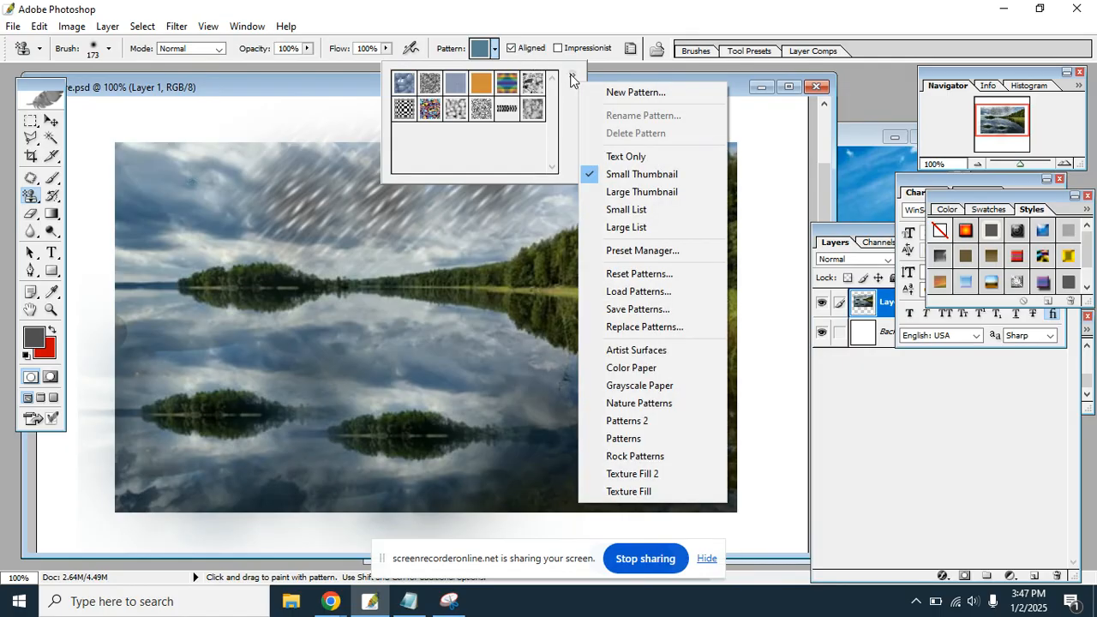
{"action": "left_click", "coordinate": [657, 456]}
{"action": "left_click", "coordinate": [536, 231]}
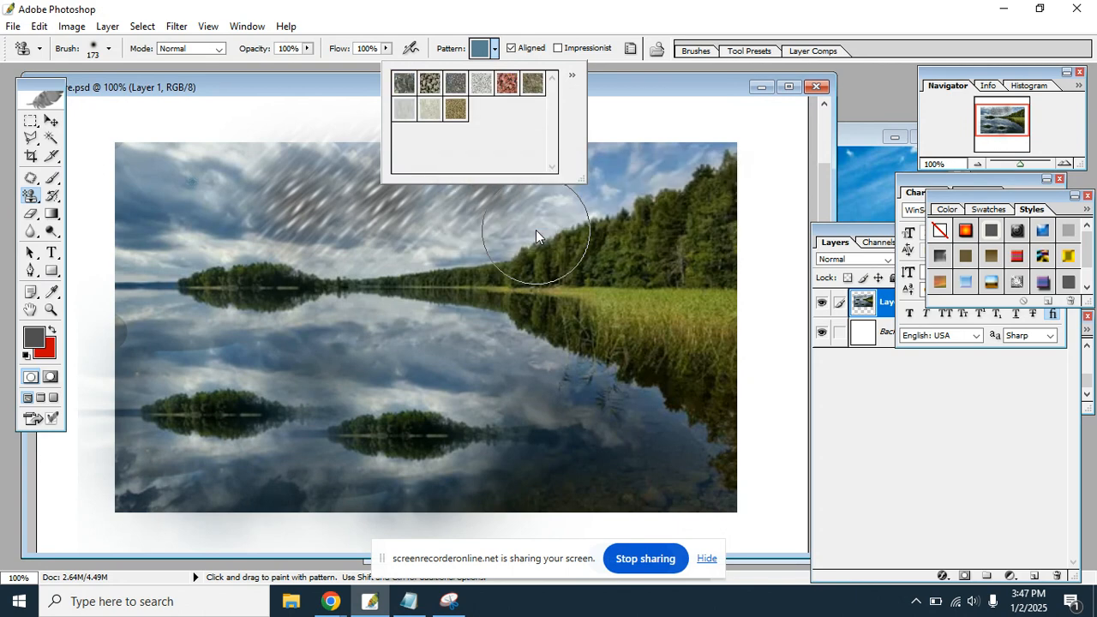
{"action": "left_click", "coordinate": [429, 83]}
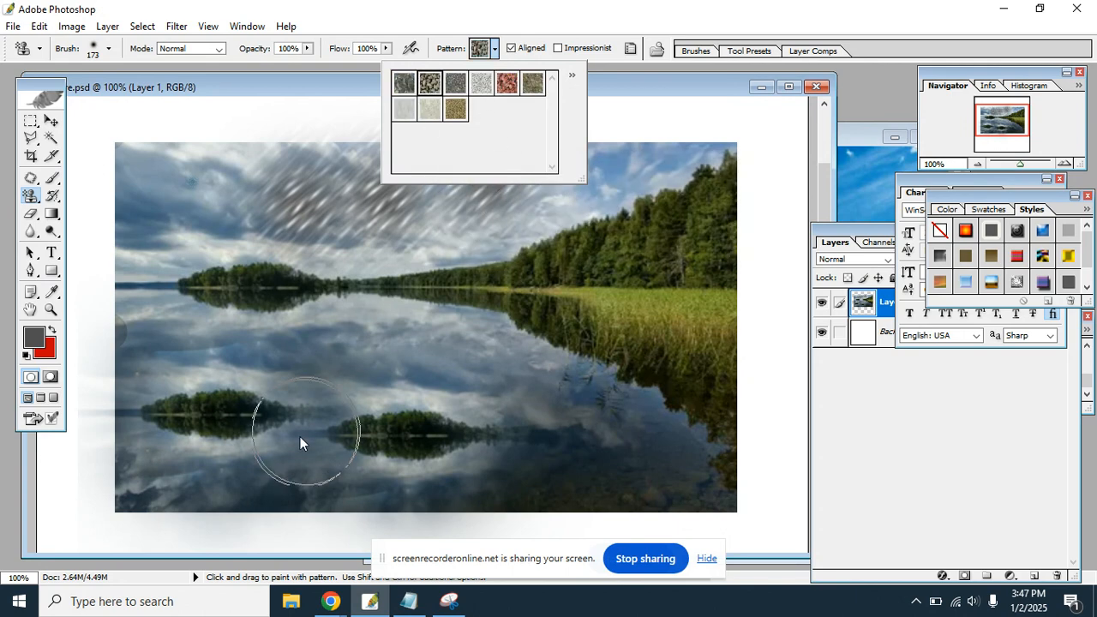
{"action": "left_click_drag", "start_coordinate": [155, 477], "coordinate": [711, 486]}
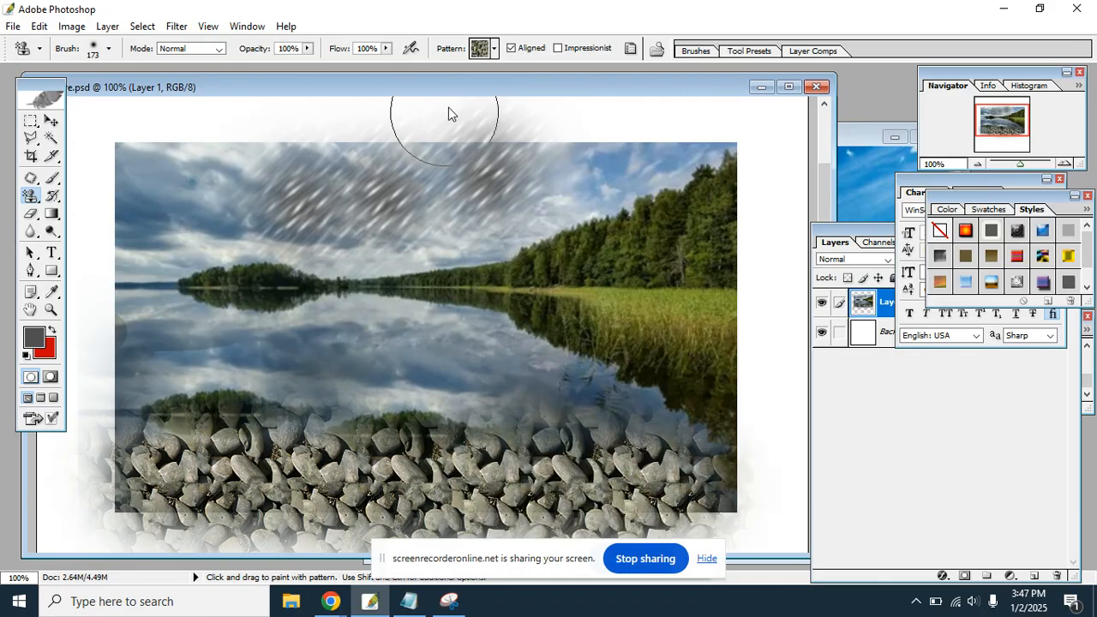
Move the photo's document window clear of the toolbox.
{"action": "left_click_drag", "start_coordinate": [465, 95], "coordinate": [510, 68]}
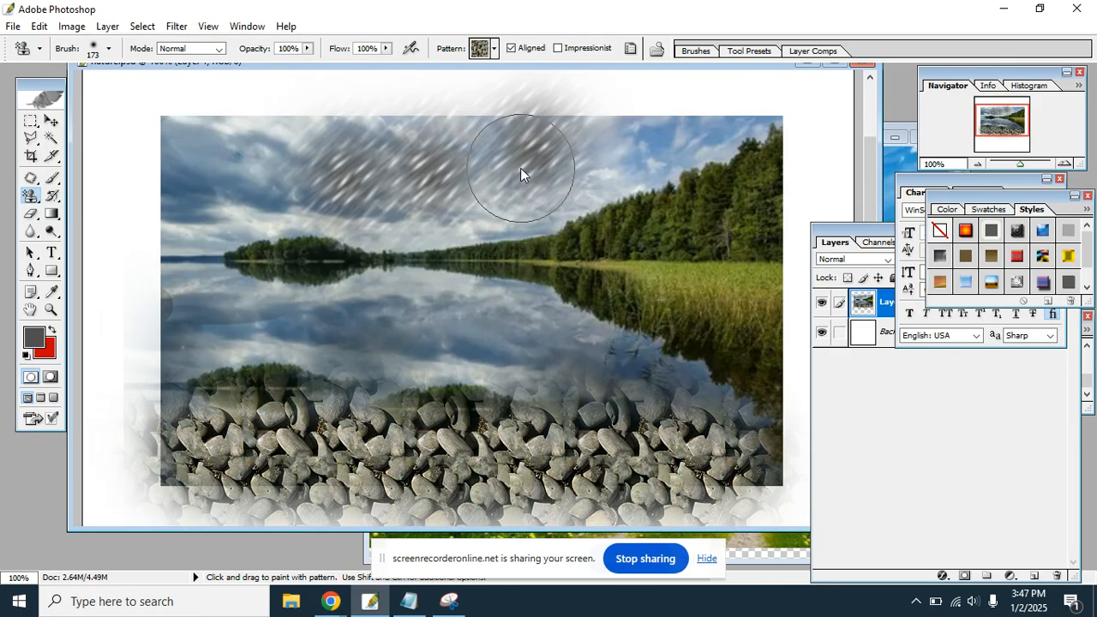
{"action": "left_click_drag", "start_coordinate": [520, 167], "coordinate": [529, 170]}
{"action": "left_click", "coordinate": [494, 49]}
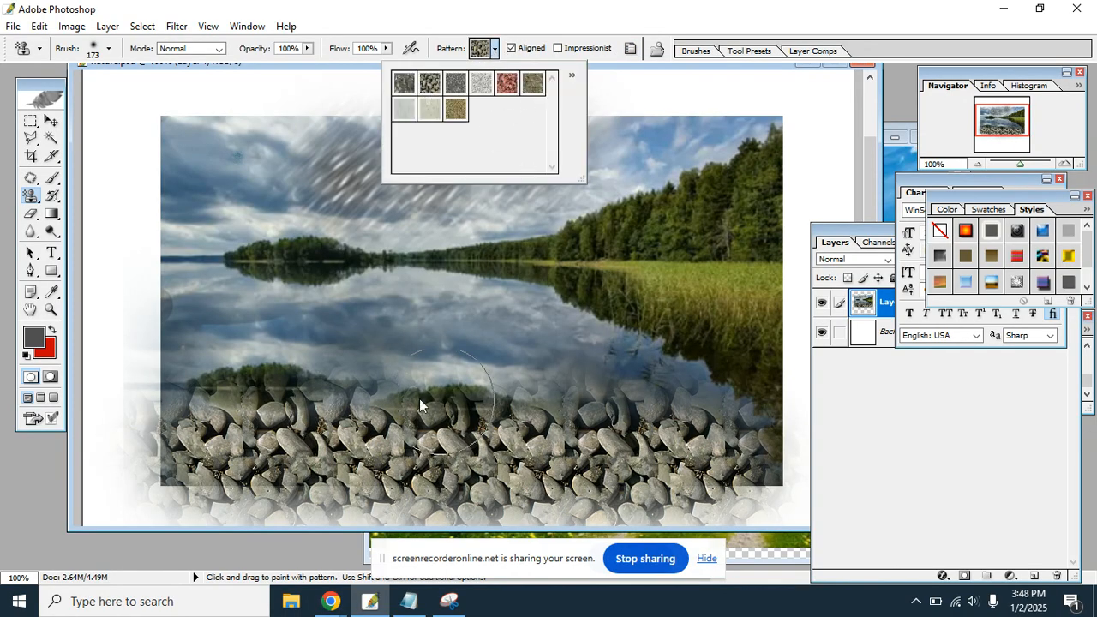
{"action": "left_click", "coordinate": [867, 50]}
{"action": "left_click", "coordinate": [865, 51]}
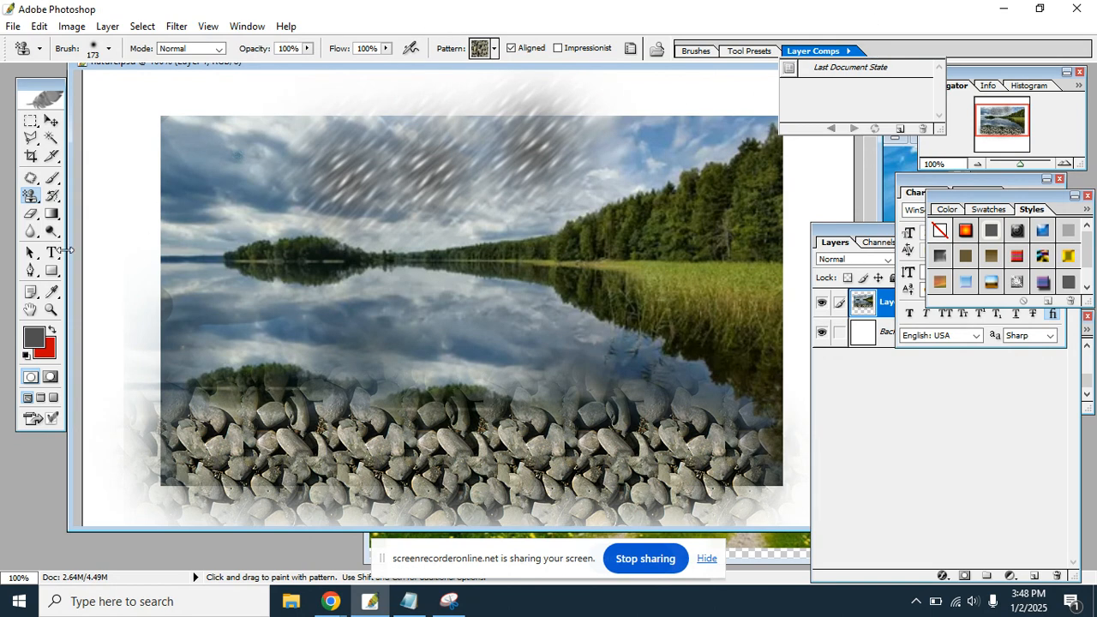
Switch to the standard Eraser tool from the group of three eraser variants.
{"action": "left_click", "coordinate": [32, 215]}
{"action": "right_click", "coordinate": [32, 218]}
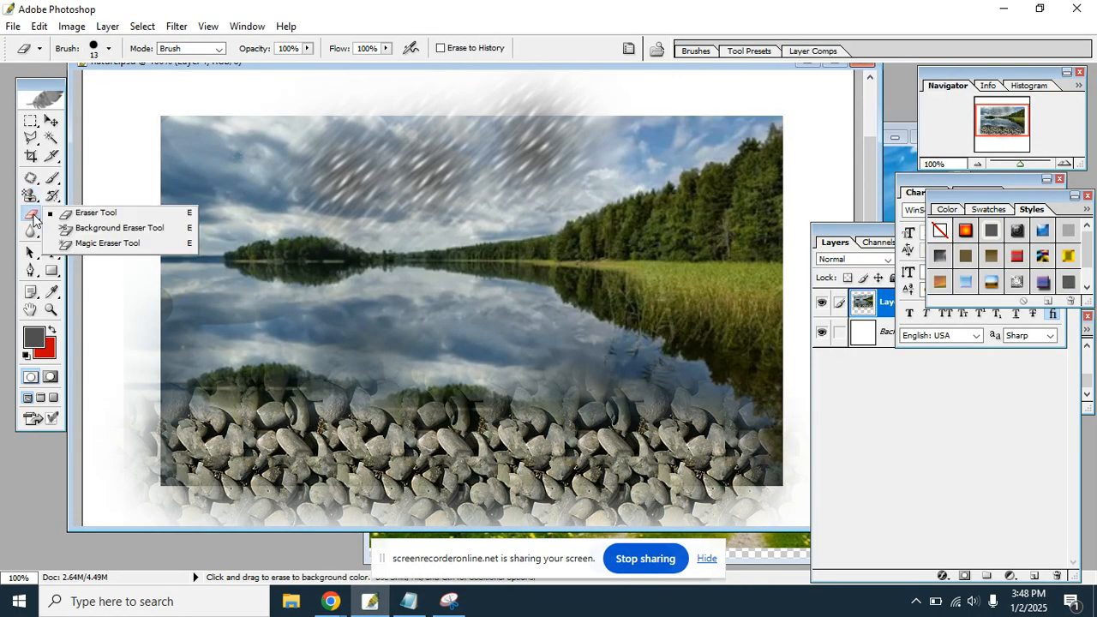
{"action": "left_click", "coordinate": [101, 215]}
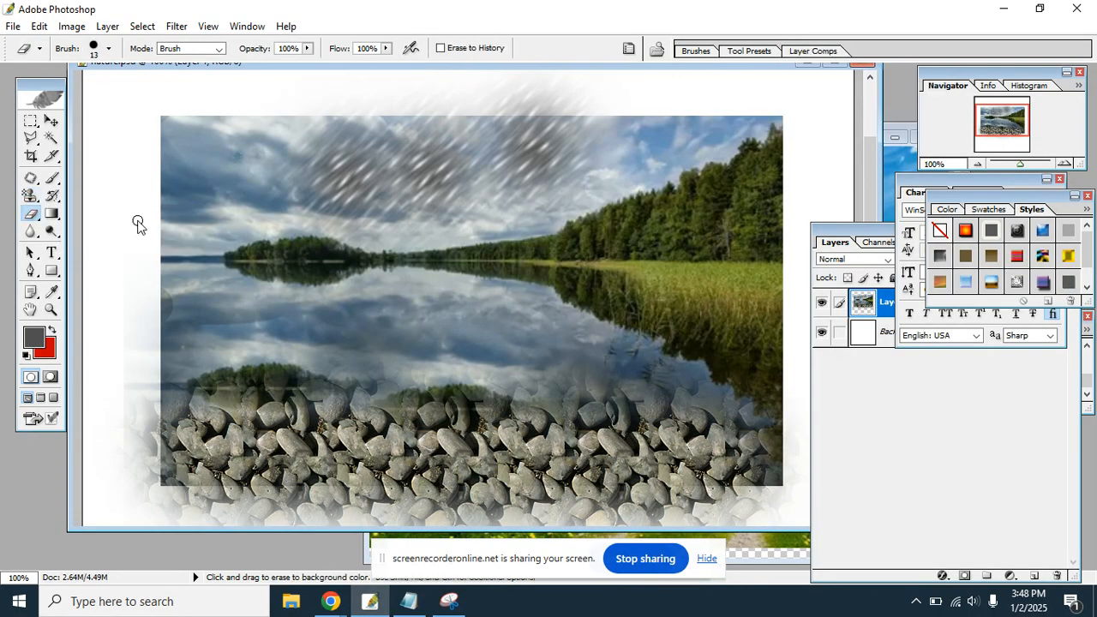
{"action": "right_click", "coordinate": [32, 216]}
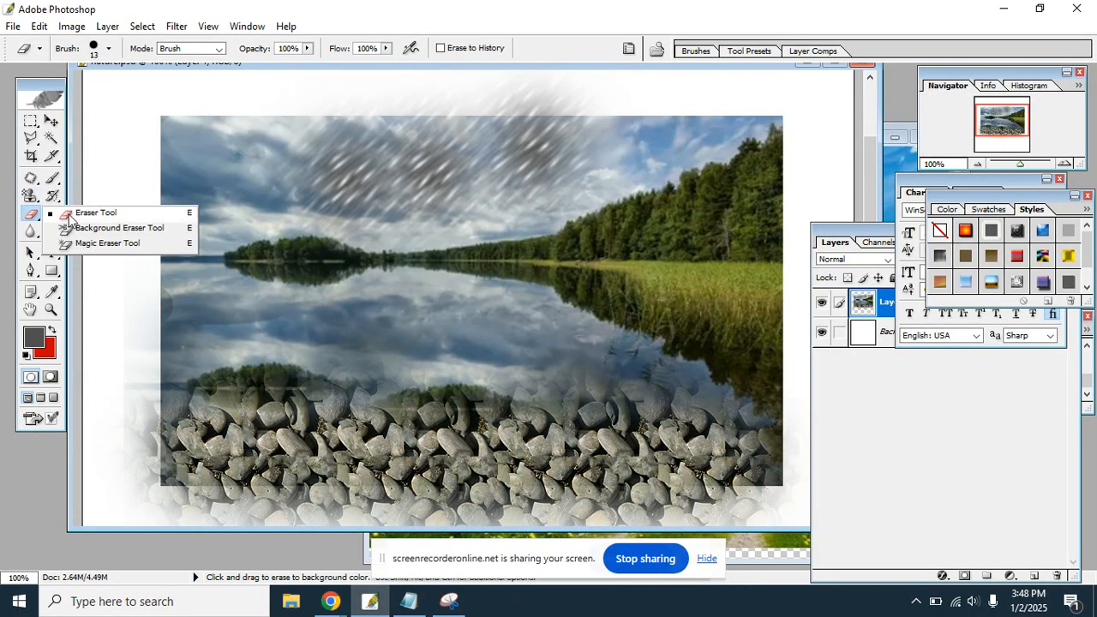
{"action": "left_click", "coordinate": [79, 214]}
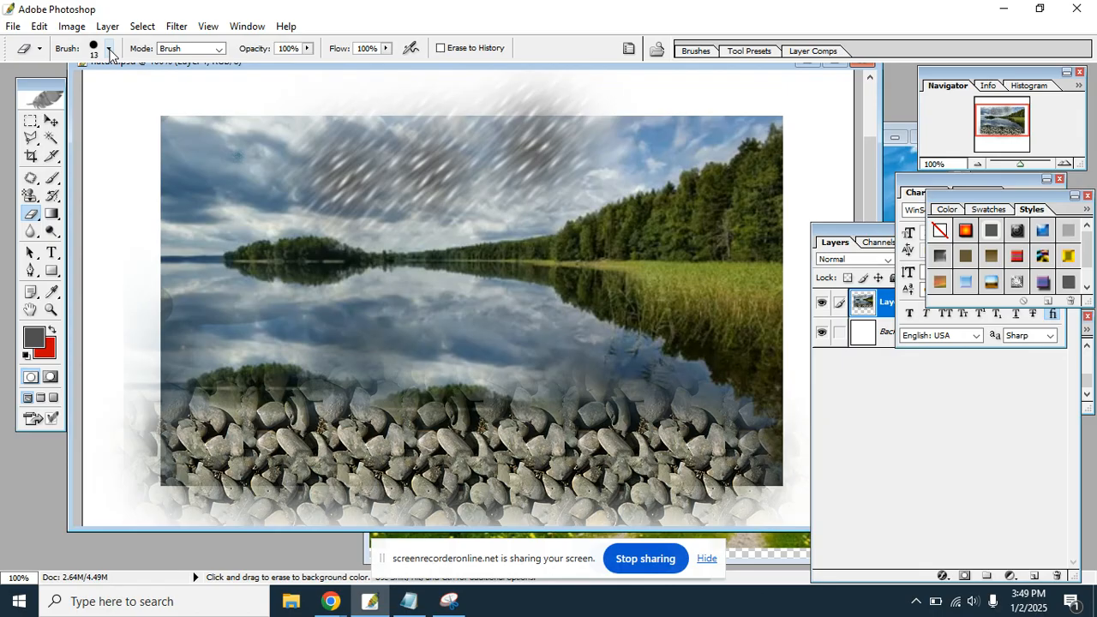
{"action": "left_click", "coordinate": [32, 214]}
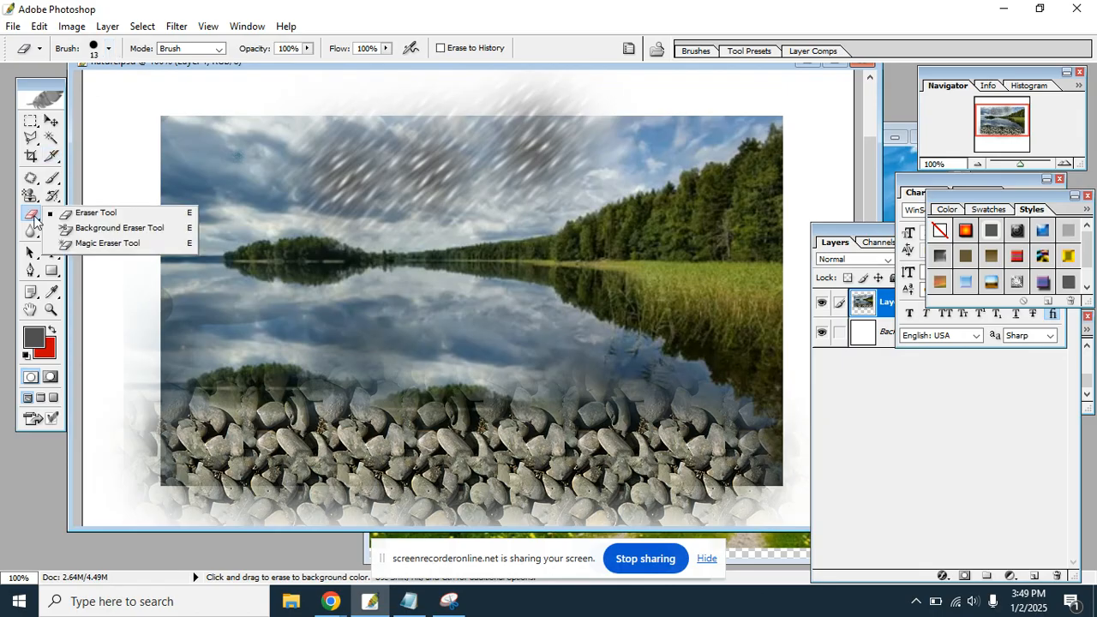
{"action": "left_click", "coordinate": [79, 214]}
Set the Eraser brush's master diameter to 64 px.
{"action": "left_click_drag", "start_coordinate": [875, 159], "coordinate": [875, 210]}
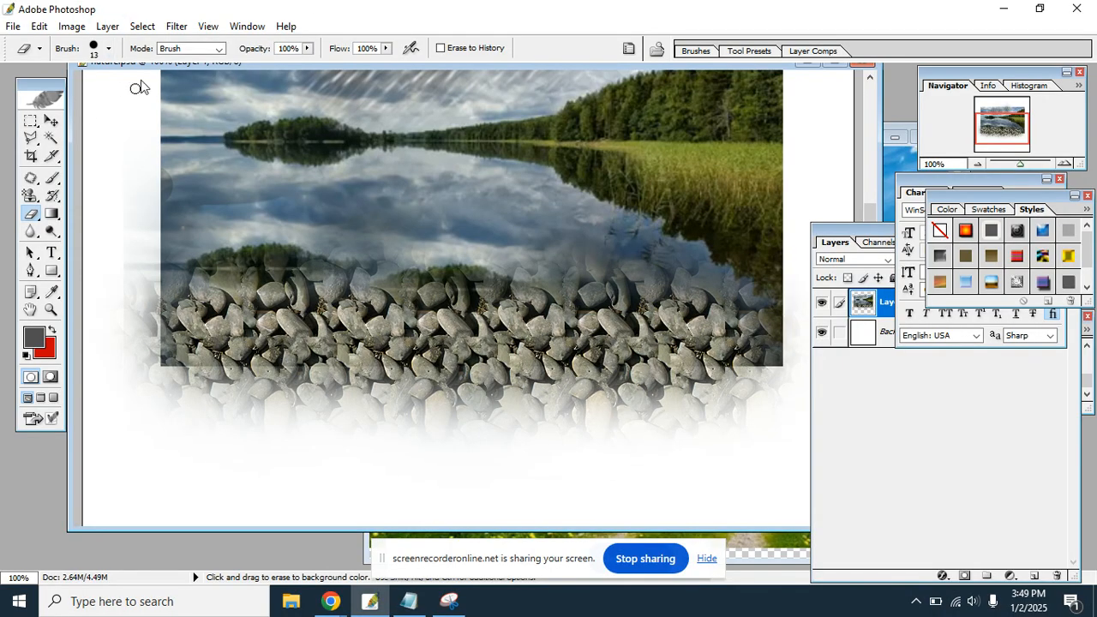
{"action": "left_click", "coordinate": [109, 48]}
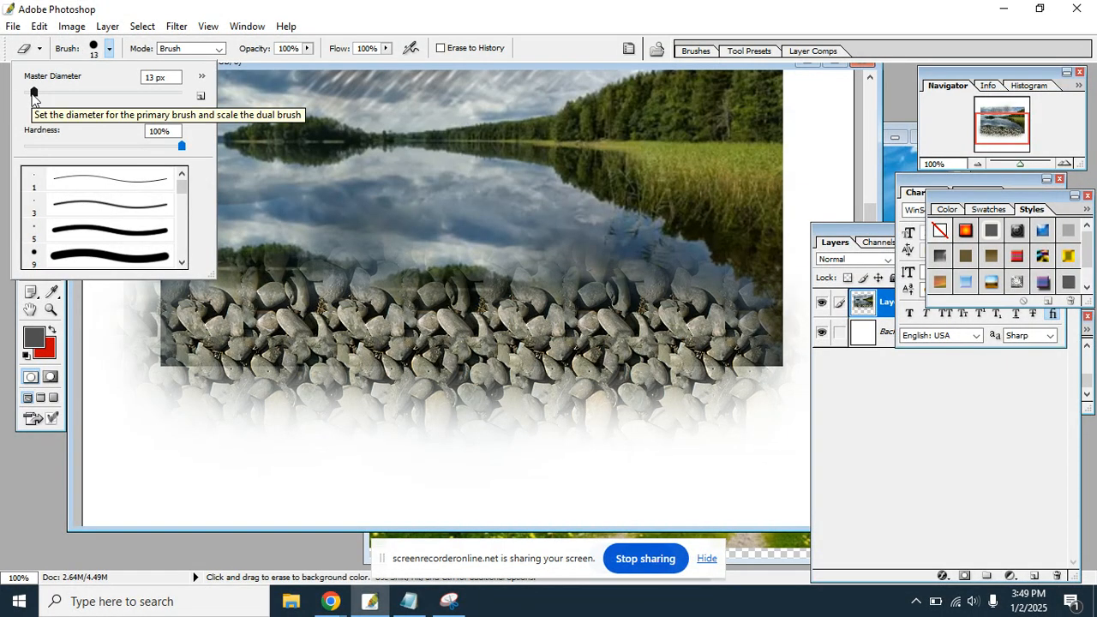
{"action": "left_click_drag", "start_coordinate": [33, 92], "coordinate": [72, 94]}
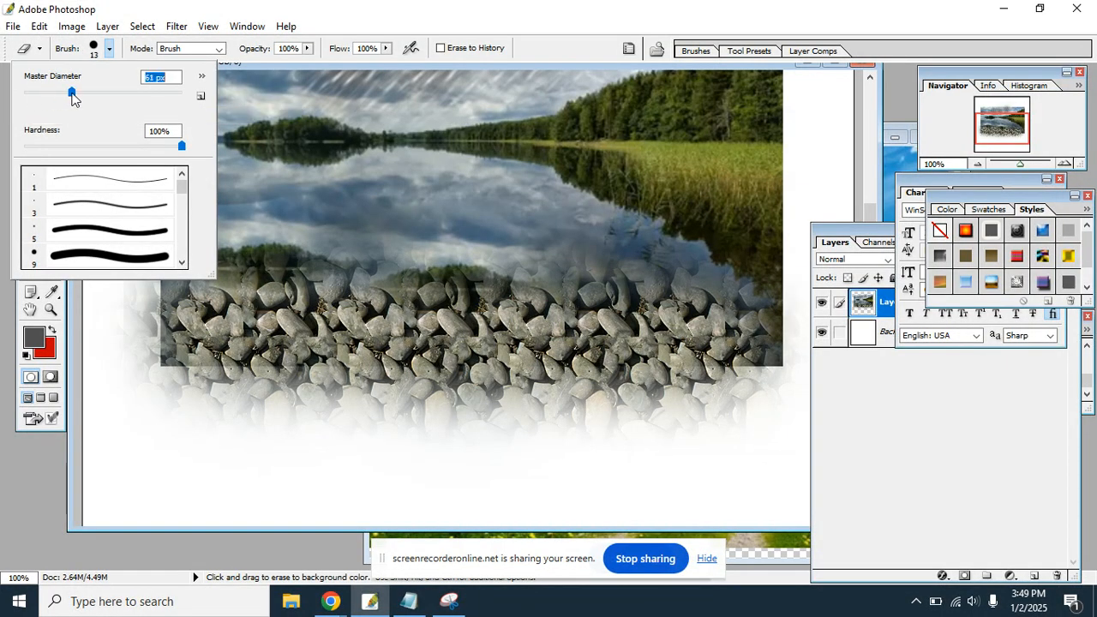
{"action": "left_click", "coordinate": [339, 17]}
{"action": "left_click_drag", "start_coordinate": [31, 216], "coordinate": [81, 212]}
{"action": "left_click", "coordinate": [110, 54]}
{"action": "left_click_drag", "start_coordinate": [72, 93], "coordinate": [74, 92]}
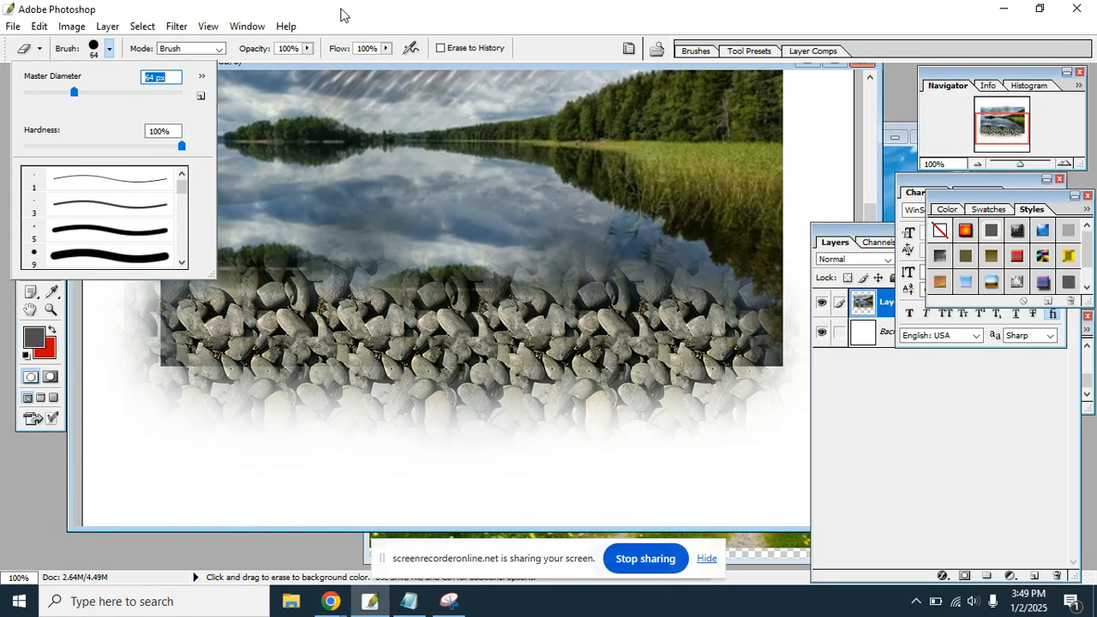
{"action": "key", "text": "Return"}
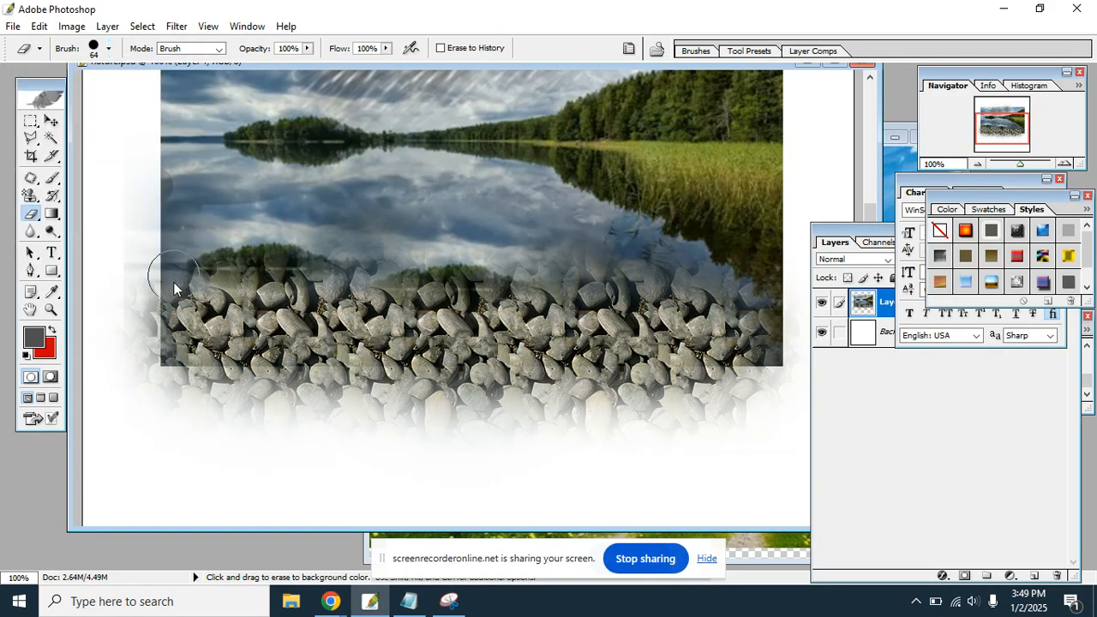
Erase the pebble fringe spilling past the photo's bottom edge and lower corners with the Eraser tool.
{"action": "left_click", "coordinate": [32, 217]}
{"action": "left_click", "coordinate": [93, 212]}
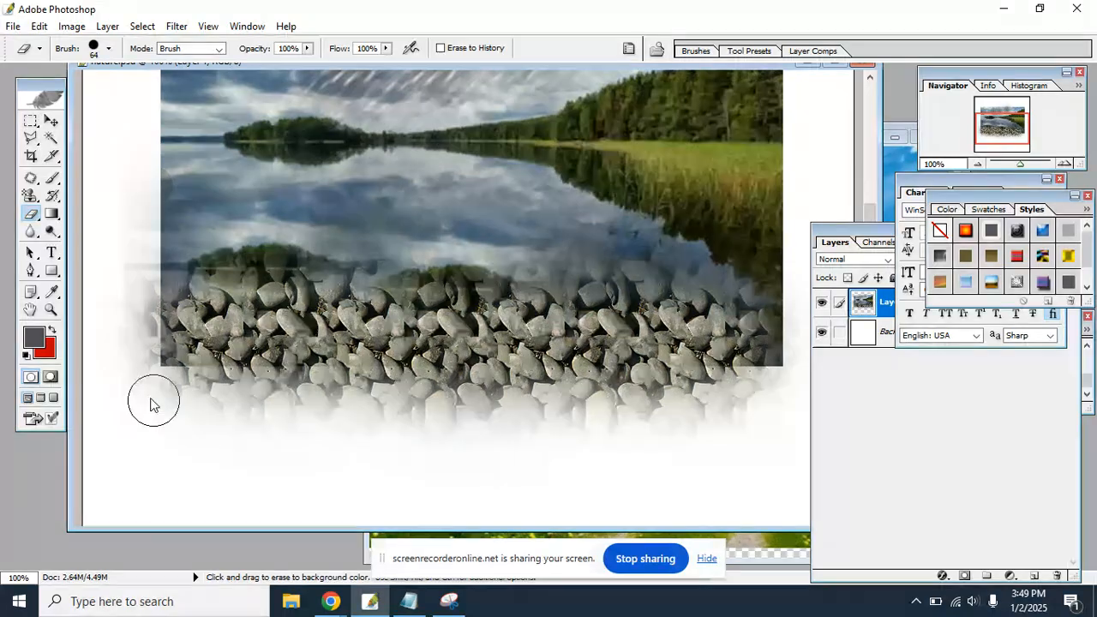
{"action": "mouse_move", "coordinate": [145, 396]}
{"action": "left_mouse_down"}
{"action": "mouse_move", "coordinate": [518, 418]}
{"action": "mouse_move", "coordinate": [774, 408]}
{"action": "mouse_move", "coordinate": [179, 399]}
{"action": "mouse_move", "coordinate": [75, 339]}
{"action": "mouse_move", "coordinate": [125, 235]}
{"action": "mouse_move", "coordinate": [128, 366]}
{"action": "mouse_move", "coordinate": [135, 286]}
{"action": "mouse_move", "coordinate": [140, 357]}
{"action": "mouse_move", "coordinate": [2, 493]}
{"action": "left_mouse_up"}
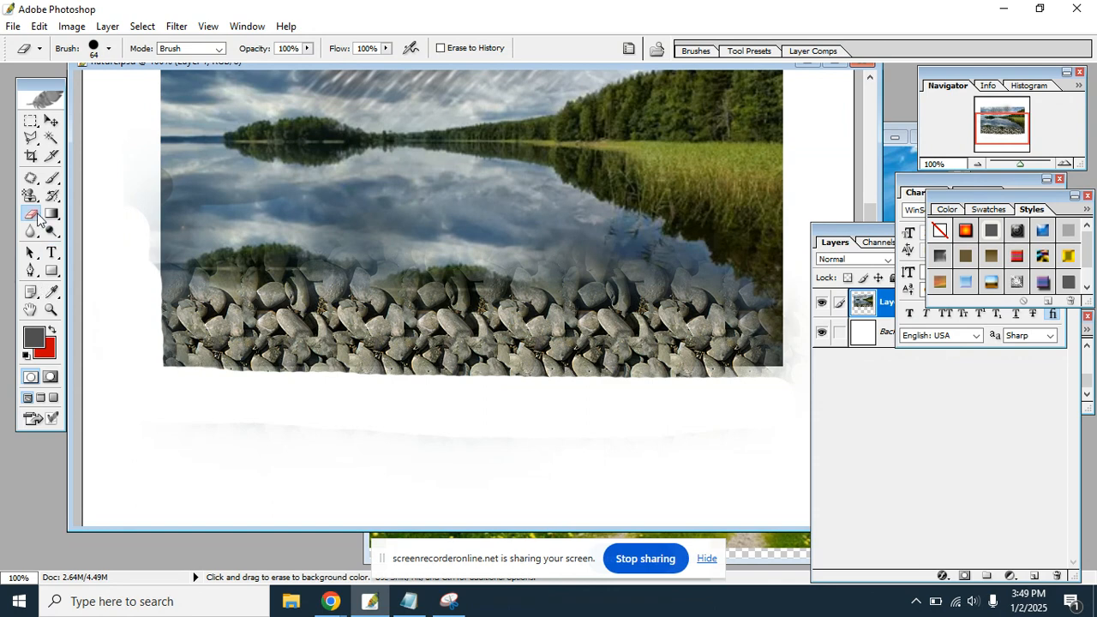
{"action": "left_click", "coordinate": [35, 216]}
{"action": "left_click", "coordinate": [93, 212]}
{"action": "left_click_drag", "start_coordinate": [607, 157], "coordinate": [486, 244]}
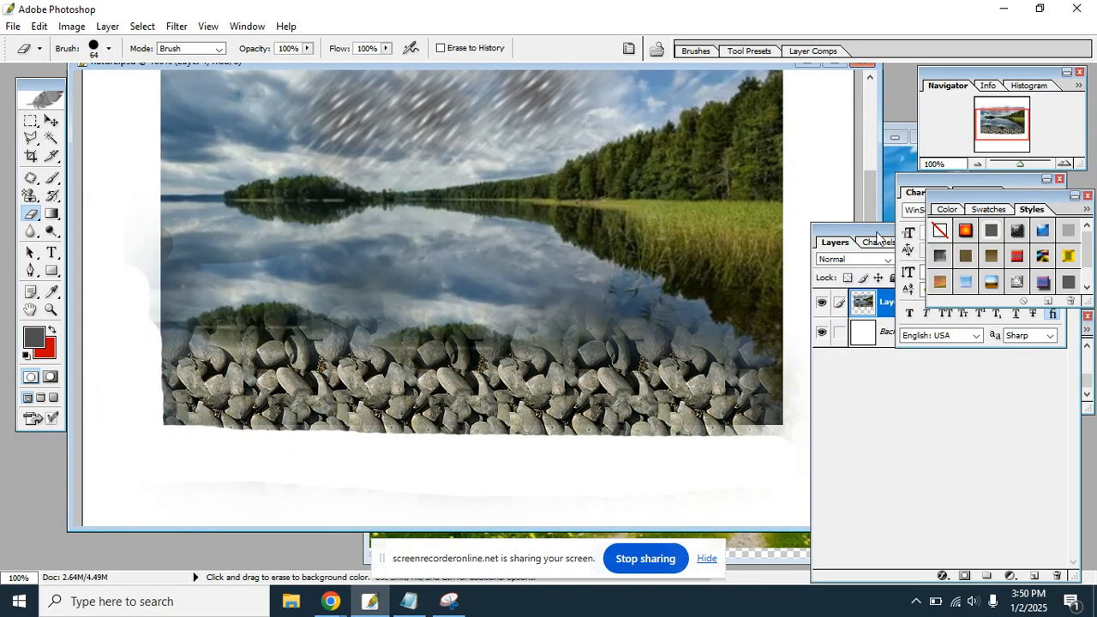
Bring the Layers palette to the front and shift the photo layer down and left with the Move tool.
{"action": "left_click", "coordinate": [871, 235]}
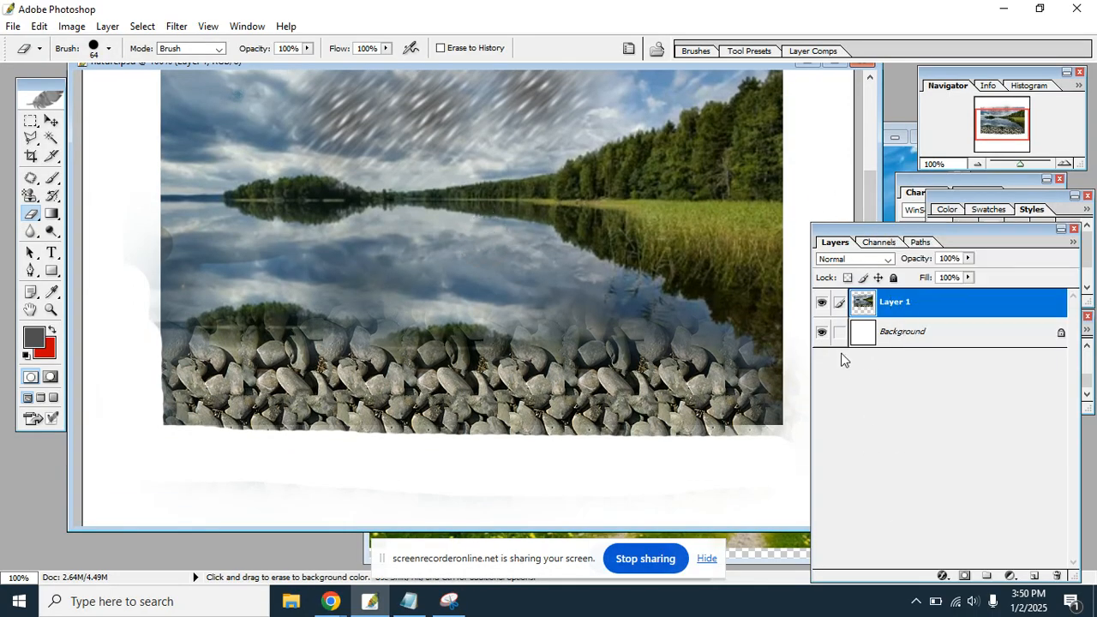
{"action": "left_click", "coordinate": [52, 121]}
{"action": "left_click_drag", "start_coordinate": [462, 233], "coordinate": [456, 269]}
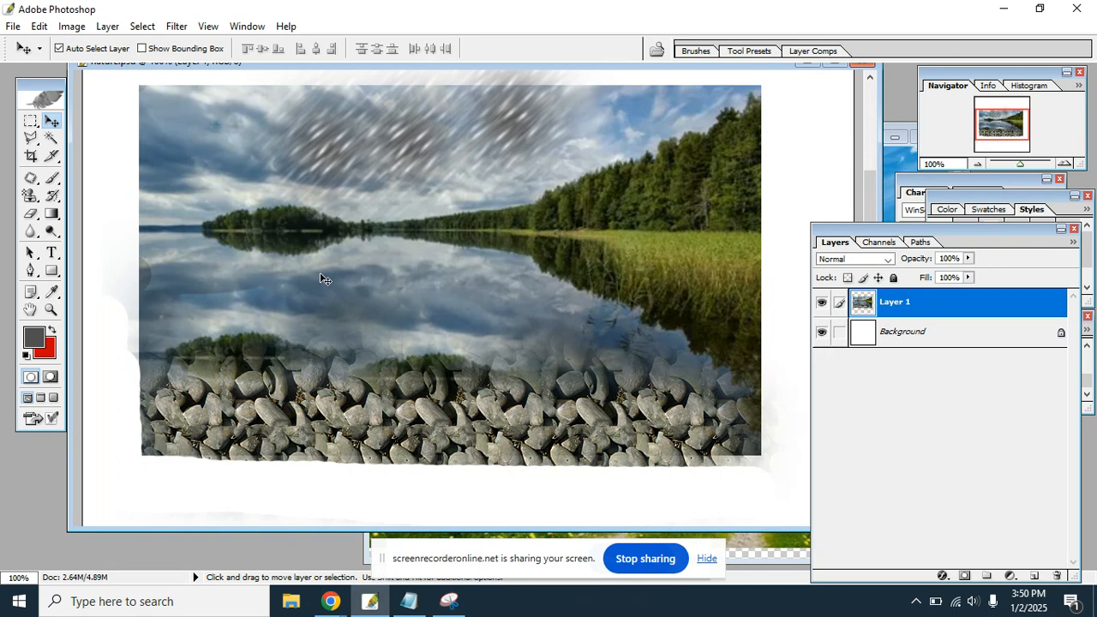
Step back through the layer move, the erasing and the pebble stamping until the pebbles are off the photo layer.
{"action": "key", "text": "ctrl+alt+z"}
{"action": "key", "text": "ctrl+alt+z"}
{"action": "key", "text": "ctrl+alt+z"}
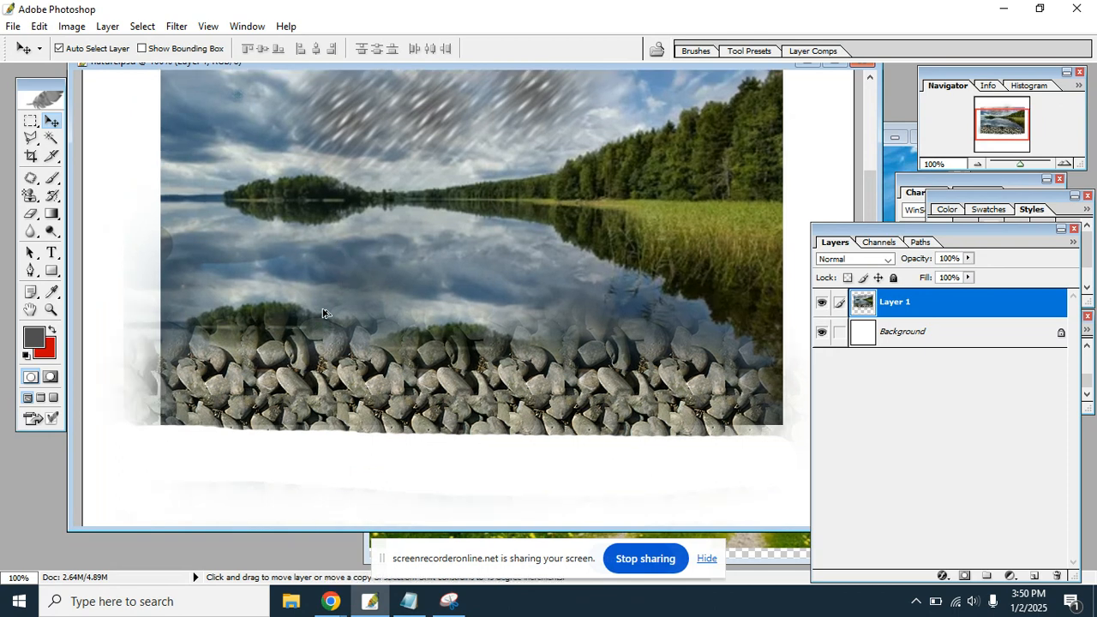
{"action": "key", "text": "ctrl+alt+z"}
{"action": "key", "text": "ctrl+alt+z"}
{"action": "key", "text": "ctrl+alt+z"}
{"action": "key", "text": "ctrl+alt+z"}
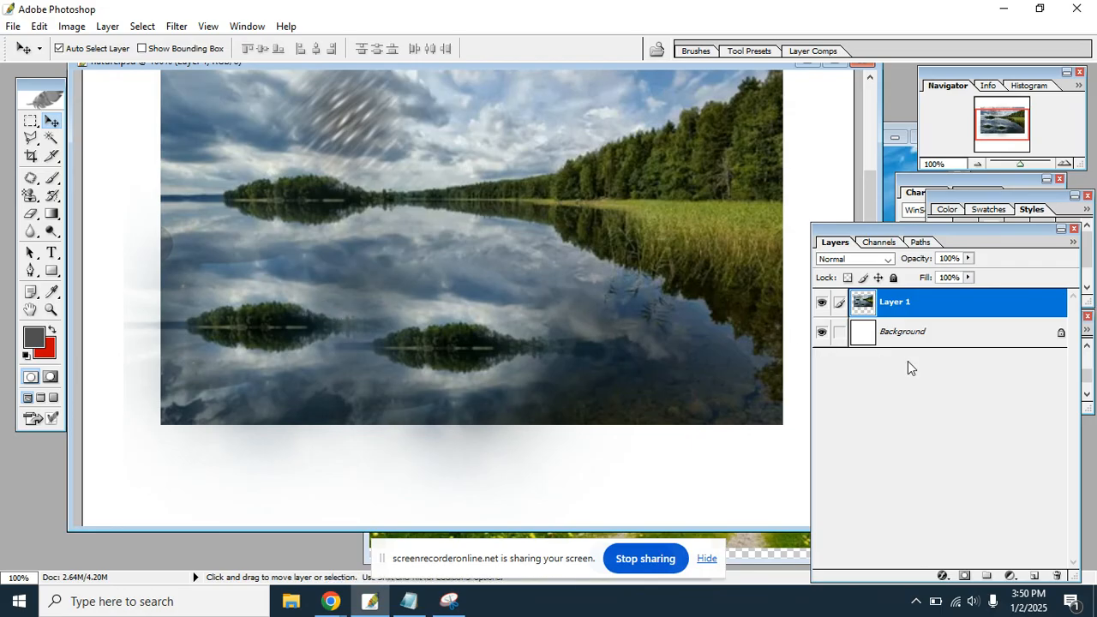
Add a new layer and stamp the grey pebble pattern on it along the photo's whole bottom edge.
{"action": "left_click", "coordinate": [1034, 575]}
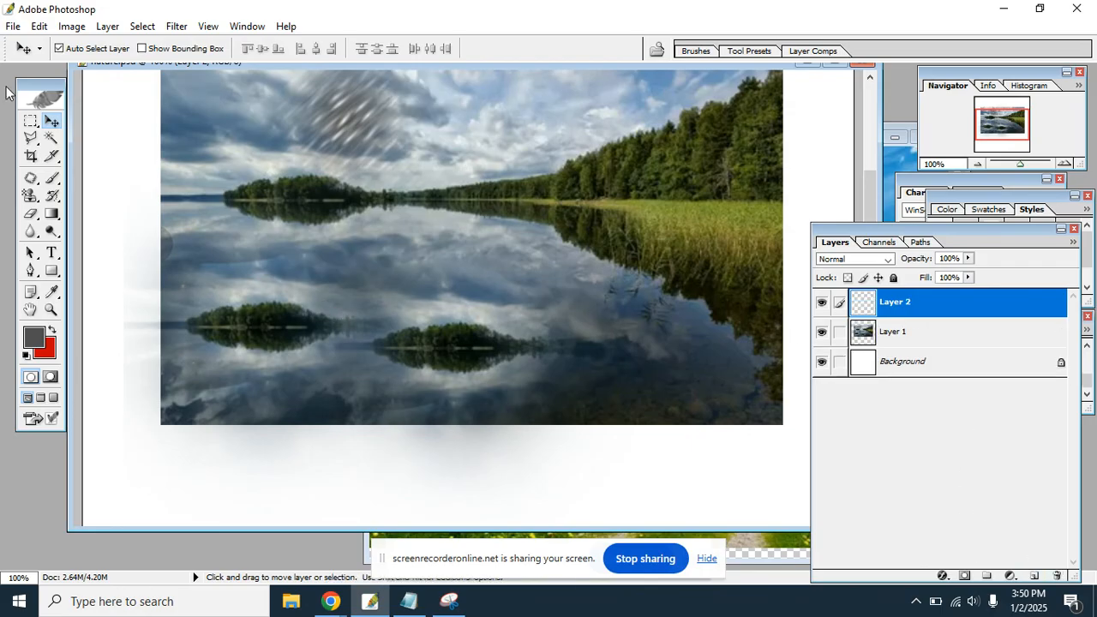
{"action": "left_click", "coordinate": [33, 196]}
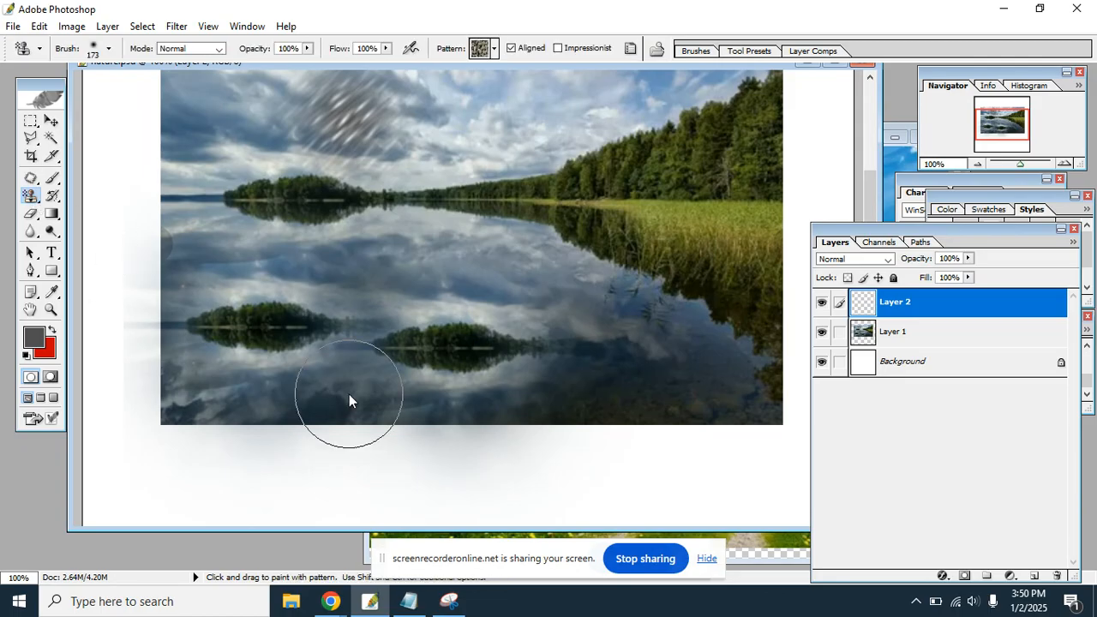
{"action": "mouse_move", "coordinate": [201, 446]}
{"action": "left_mouse_down"}
{"action": "mouse_move", "coordinate": [548, 434]}
{"action": "mouse_move", "coordinate": [801, 445]}
{"action": "left_mouse_up"}
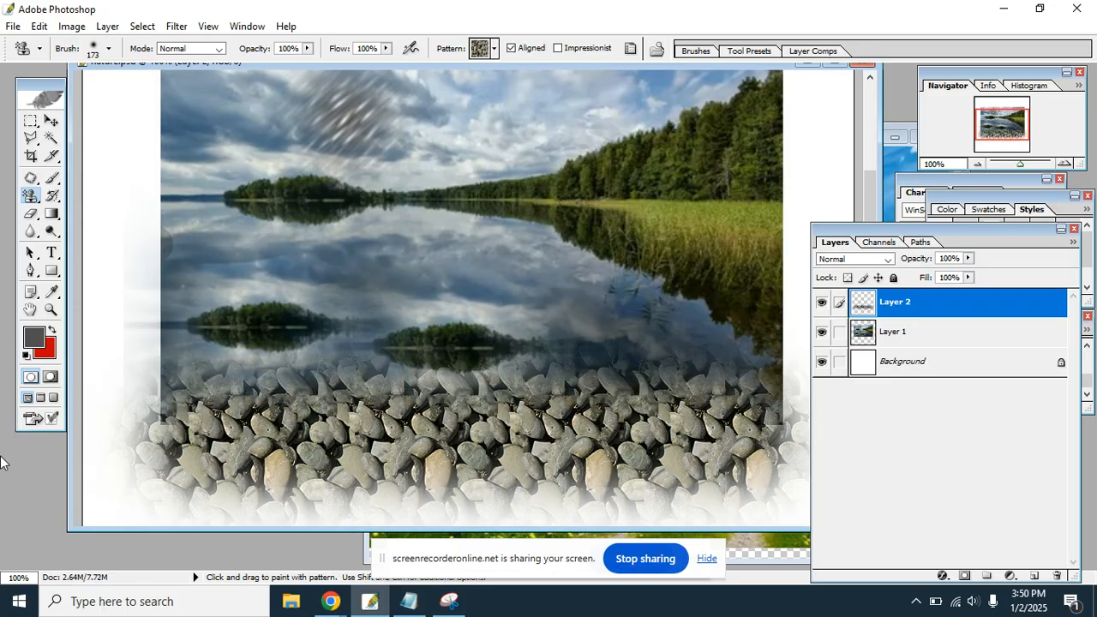
Move the pebble layer separately from the photo, repositioning it over the photo's bottom edge.
{"action": "left_click", "coordinate": [52, 120]}
{"action": "left_click", "coordinate": [937, 334]}
{"action": "left_click", "coordinate": [943, 307]}
{"action": "left_click_drag", "start_coordinate": [633, 456], "coordinate": [614, 392]}
{"action": "left_click_drag", "start_coordinate": [517, 420], "coordinate": [547, 497]}
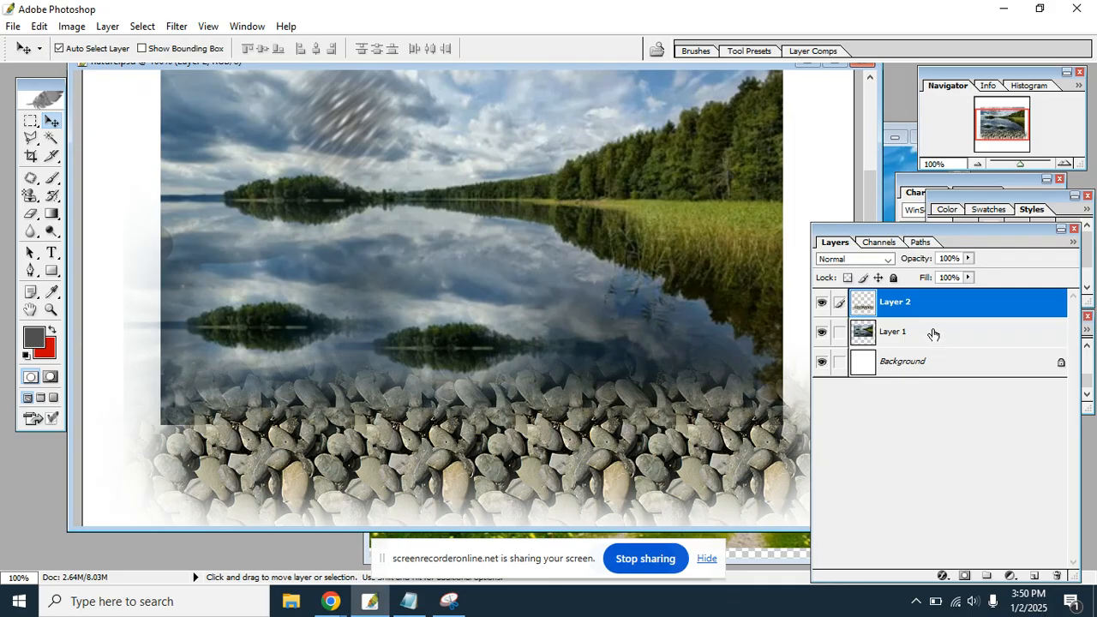
{"action": "key", "text": "space"}
{"action": "left_click_drag", "start_coordinate": [548, 289], "coordinate": [506, 341]}
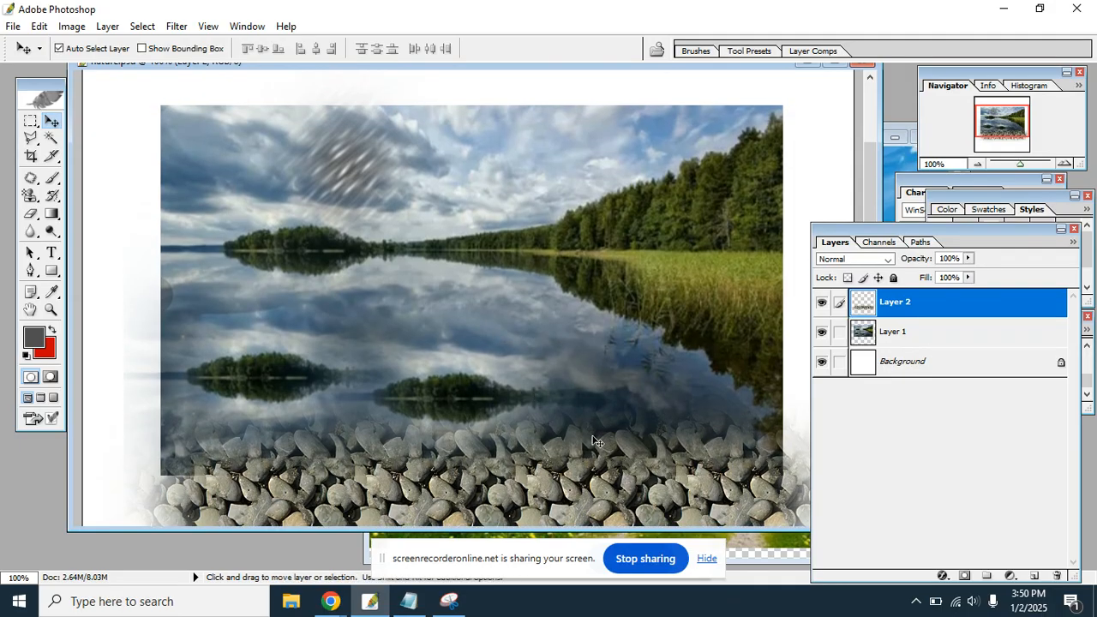
{"action": "left_click_drag", "start_coordinate": [571, 499], "coordinate": [570, 485]}
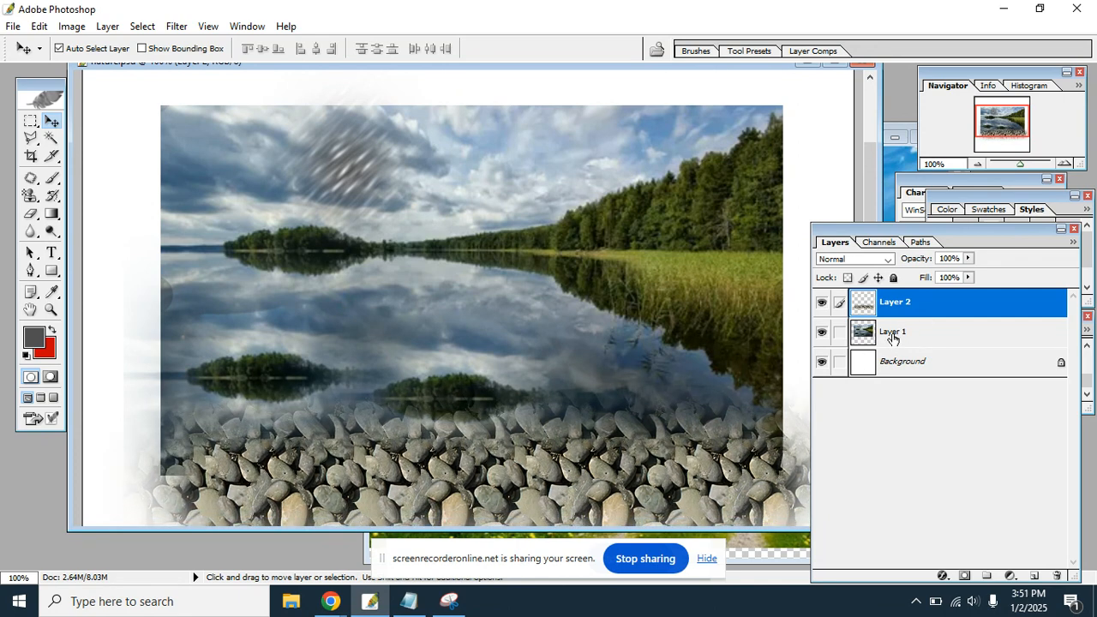
Shift the photo layer slightly down, and move the pebbles left and up over its lower part.
{"action": "mouse_move", "coordinate": [652, 155]}
{"action": "left_mouse_down"}
{"action": "mouse_move", "coordinate": [642, 186]}
{"action": "mouse_move", "coordinate": [652, 165]}
{"action": "left_mouse_up"}
{"action": "left_click_drag", "start_coordinate": [536, 471], "coordinate": [508, 470]}
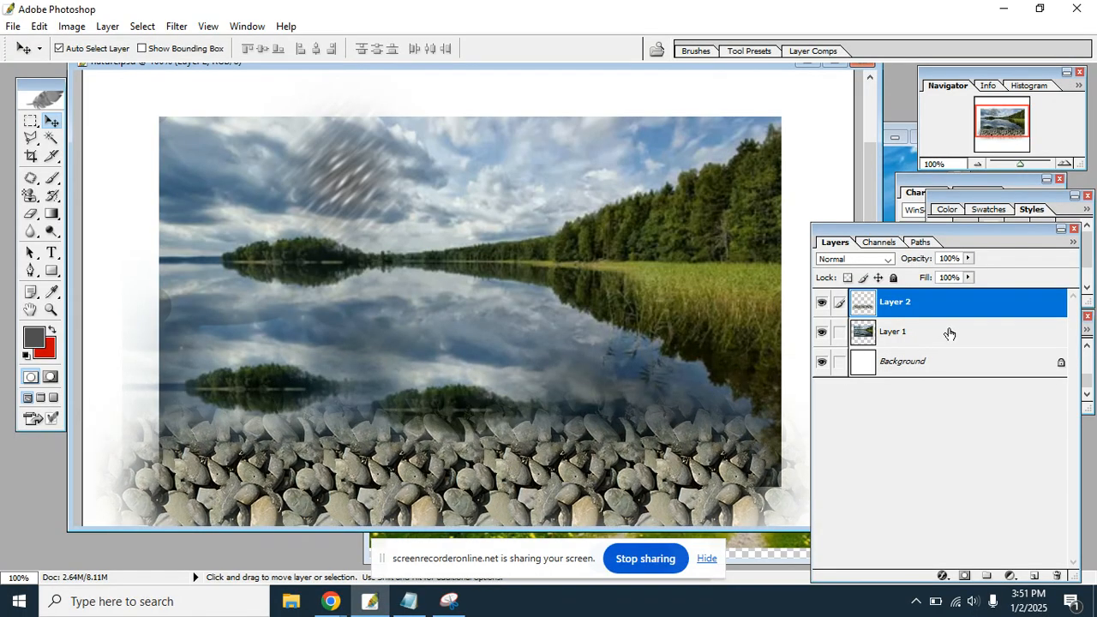
{"action": "left_click_drag", "start_coordinate": [605, 501], "coordinate": [601, 475]}
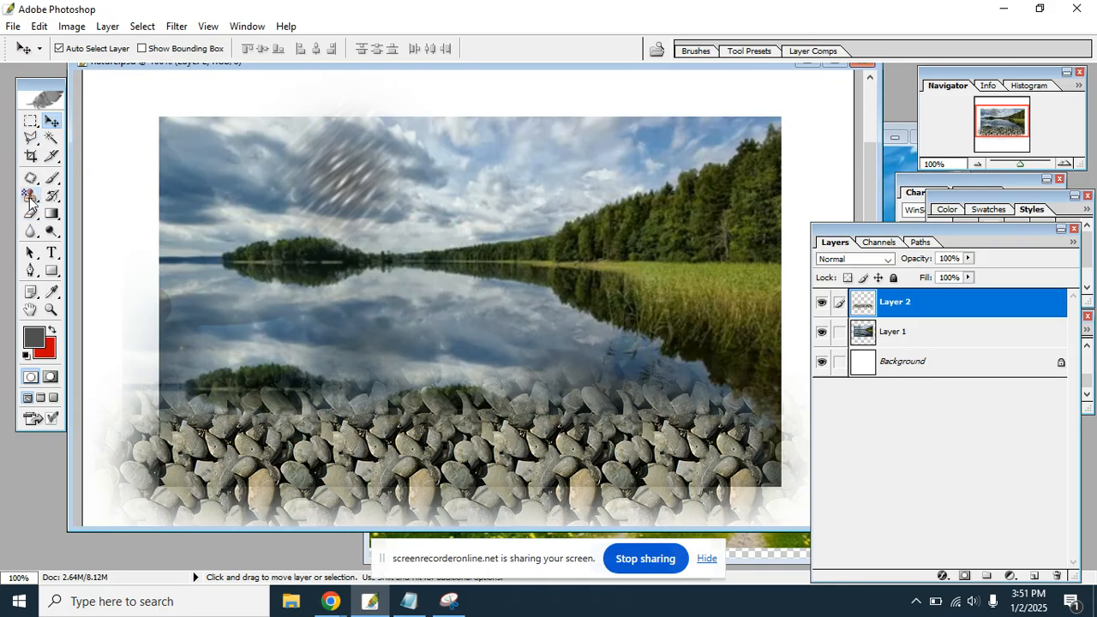
Hide the palettes, select the pebbles below the photo's bottom edge with the Rectangular Marquee and delete them from Layer 2.
{"action": "left_click", "coordinate": [30, 120]}
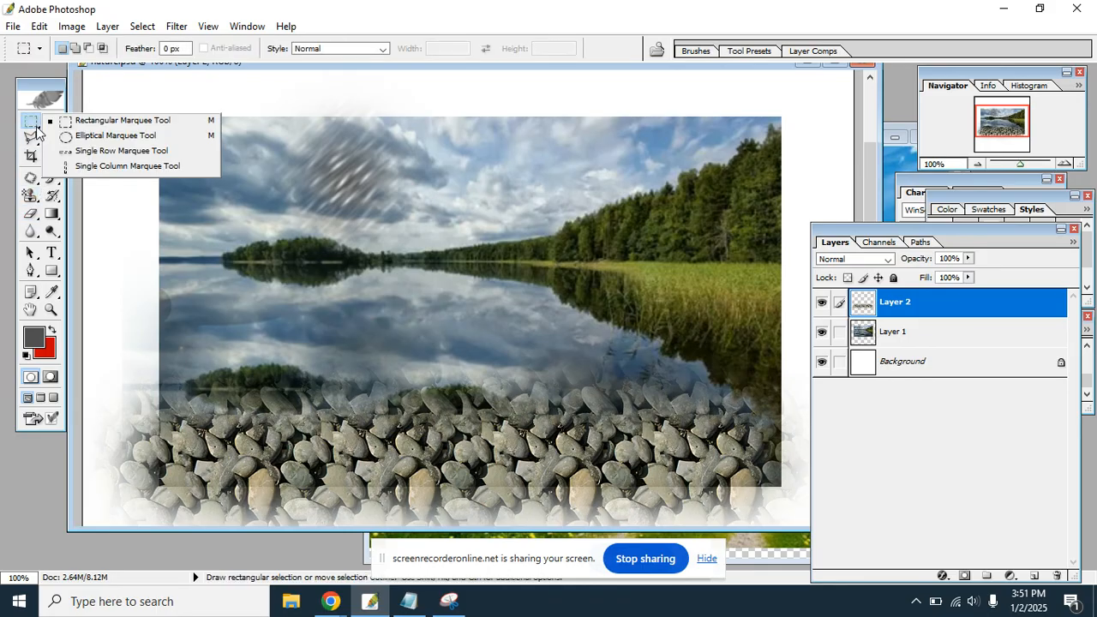
{"action": "left_click", "coordinate": [112, 124]}
{"action": "left_click_drag", "start_coordinate": [805, 529], "coordinate": [328, 567]}
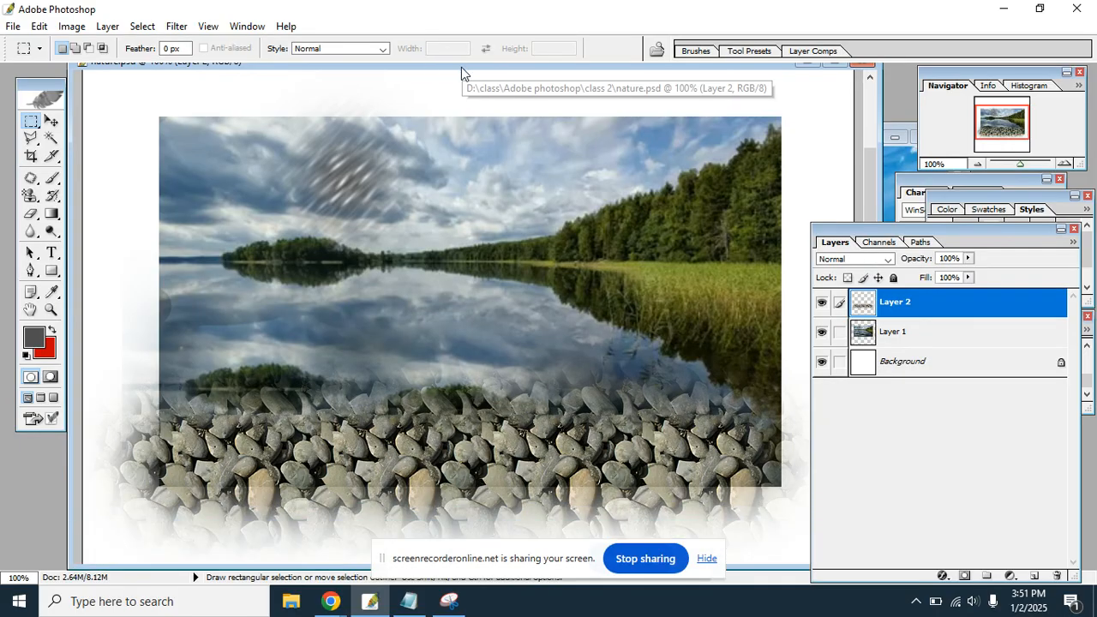
{"action": "left_click_drag", "start_coordinate": [460, 67], "coordinate": [450, 64]}
{"action": "key", "text": "Tab"}
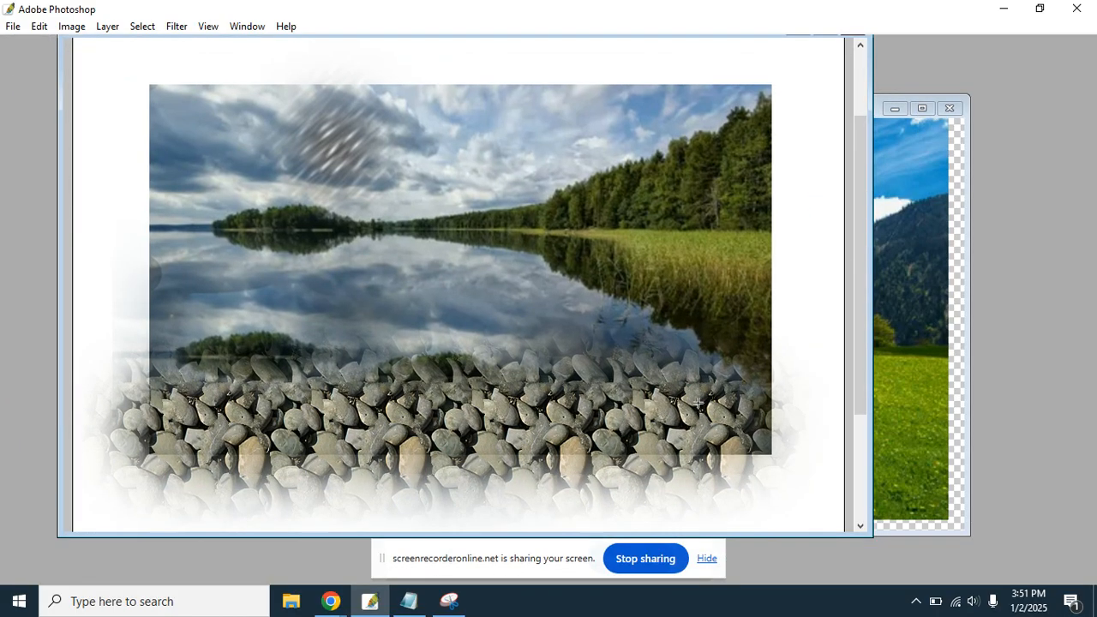
{"action": "left_click_drag", "start_coordinate": [399, 480], "coordinate": [46, 452]}
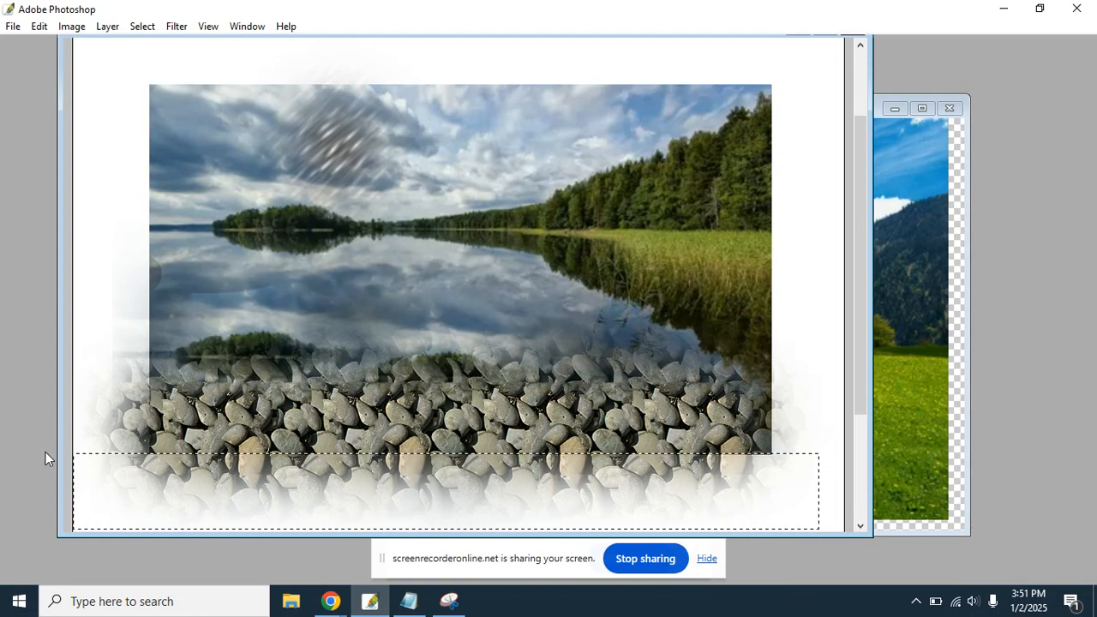
{"action": "key", "text": "Delete"}
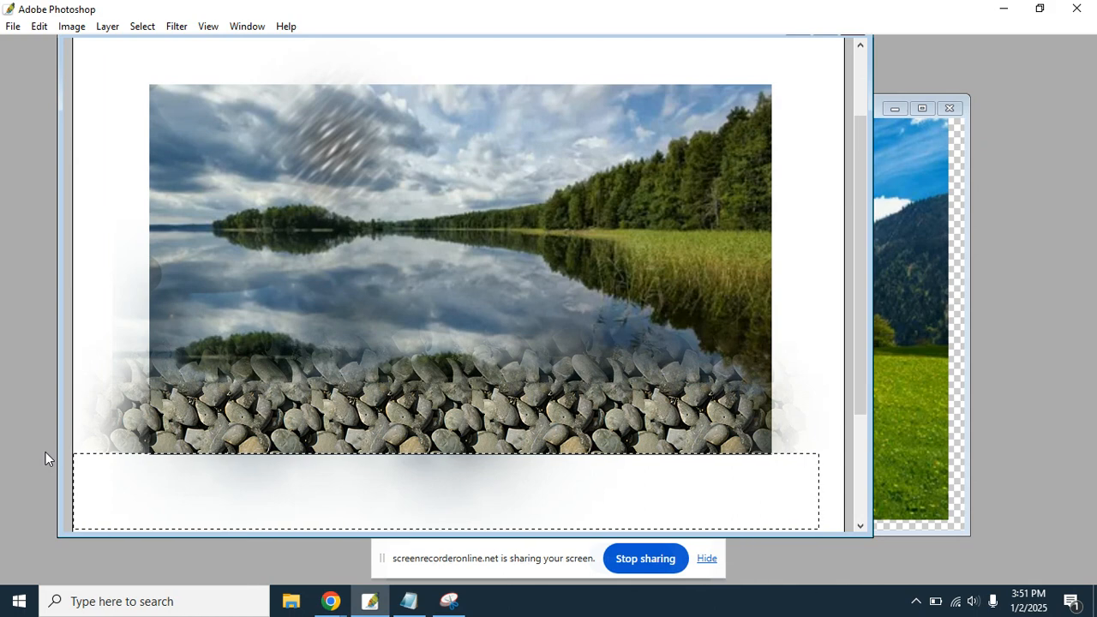
Delete the pebbles spilling past the photo's left edge, clear the selection and restore the palettes.
{"action": "left_click_drag", "start_coordinate": [88, 81], "coordinate": [151, 507]}
{"action": "key", "text": "Delete"}
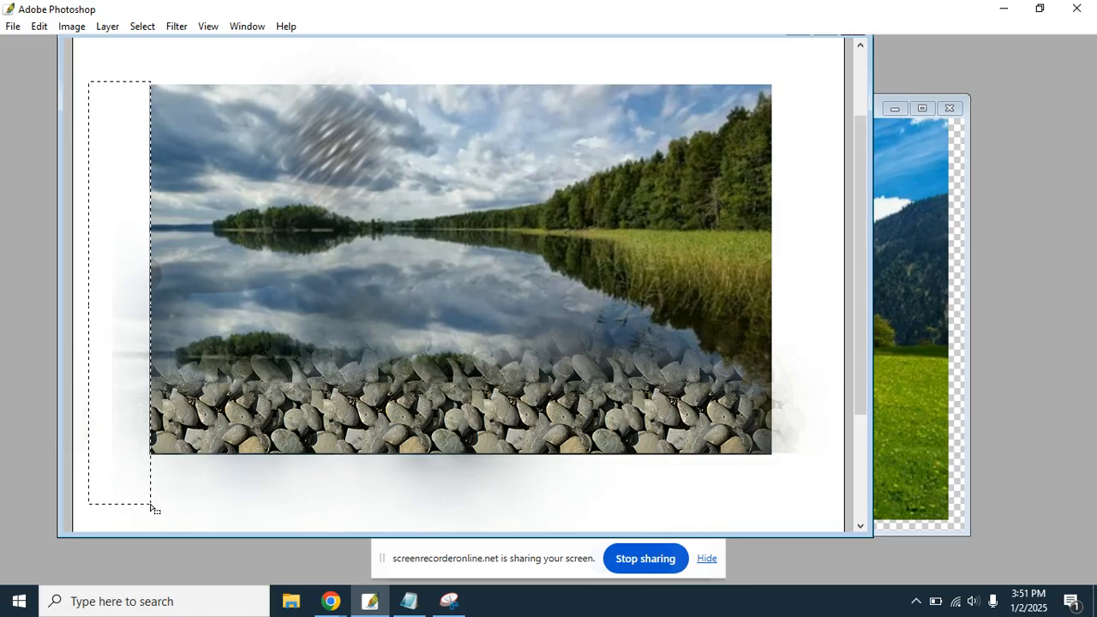
{"action": "key", "text": "ctrl+d"}
{"action": "key", "text": "Tab"}
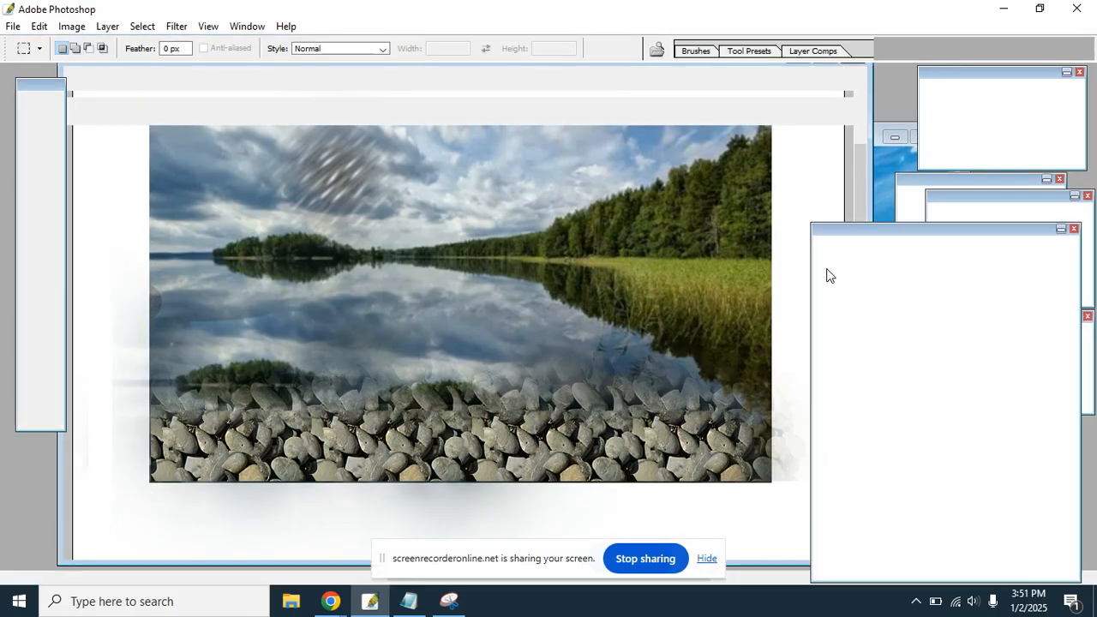
Trim the faded upper edge of the pebble strip on Layer 2 with the Eraser tool.
{"action": "left_click", "coordinate": [31, 213]}
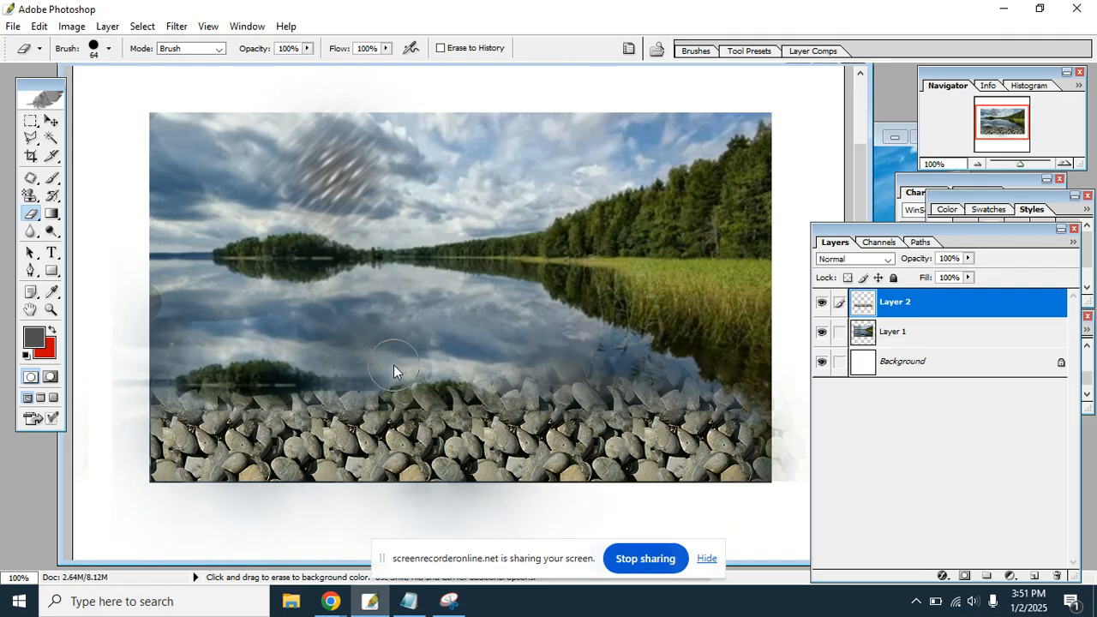
{"action": "mouse_move", "coordinate": [578, 382]}
{"action": "left_mouse_down"}
{"action": "mouse_move", "coordinate": [728, 387]}
{"action": "mouse_move", "coordinate": [196, 397]}
{"action": "mouse_move", "coordinate": [399, 418]}
{"action": "left_mouse_up"}
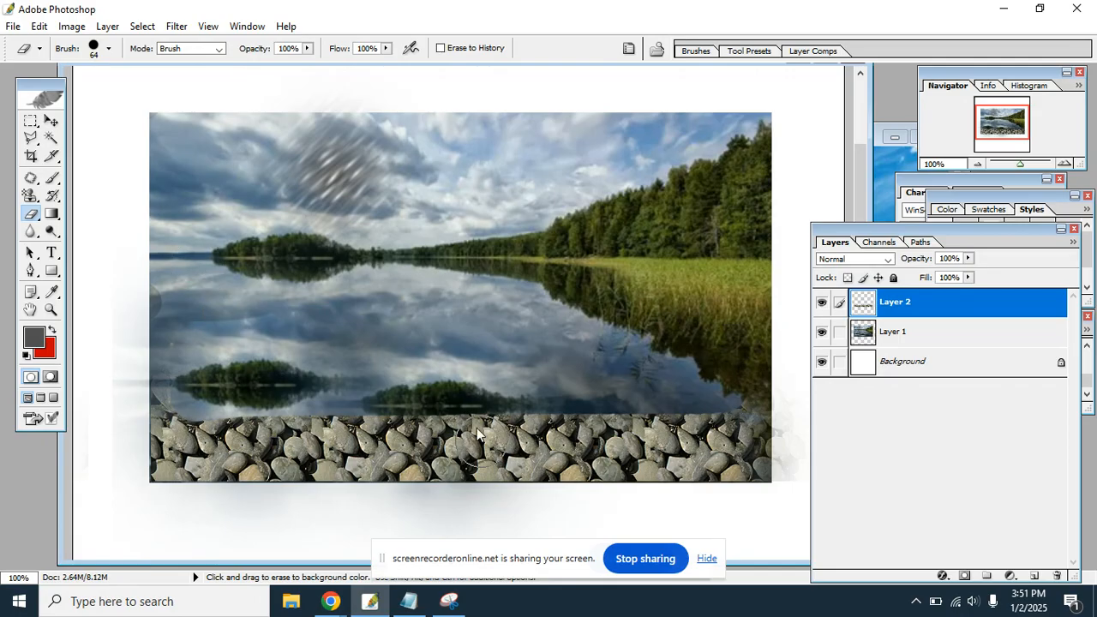
{"action": "left_click_drag", "start_coordinate": [525, 394], "coordinate": [248, 400]}
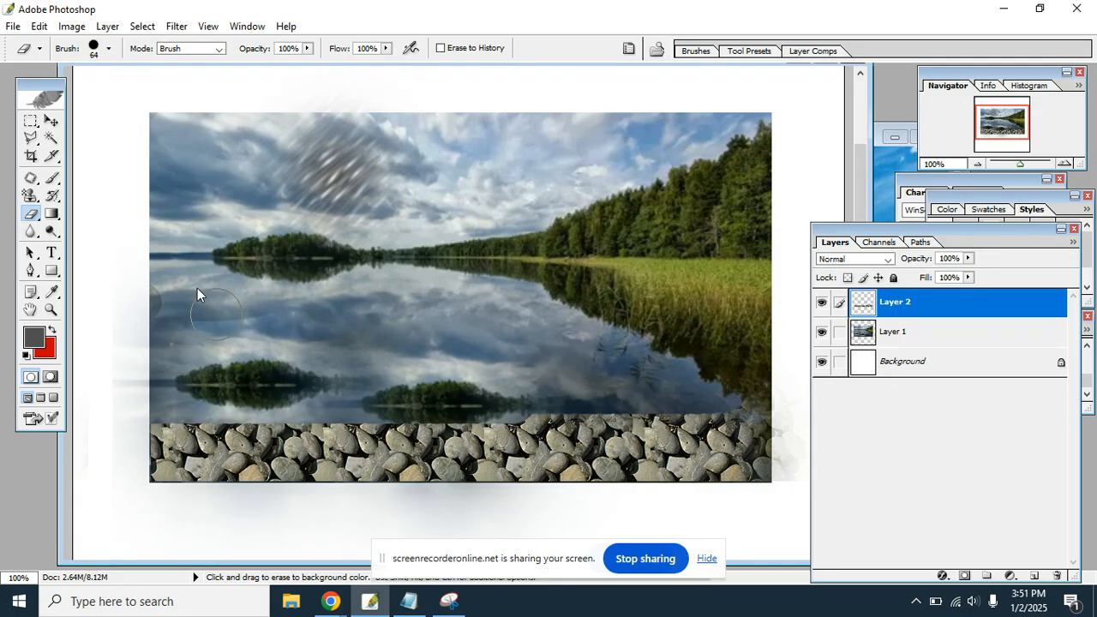
Switch to the Background Eraser tool.
{"action": "left_click_drag", "start_coordinate": [30, 195], "coordinate": [122, 214]}
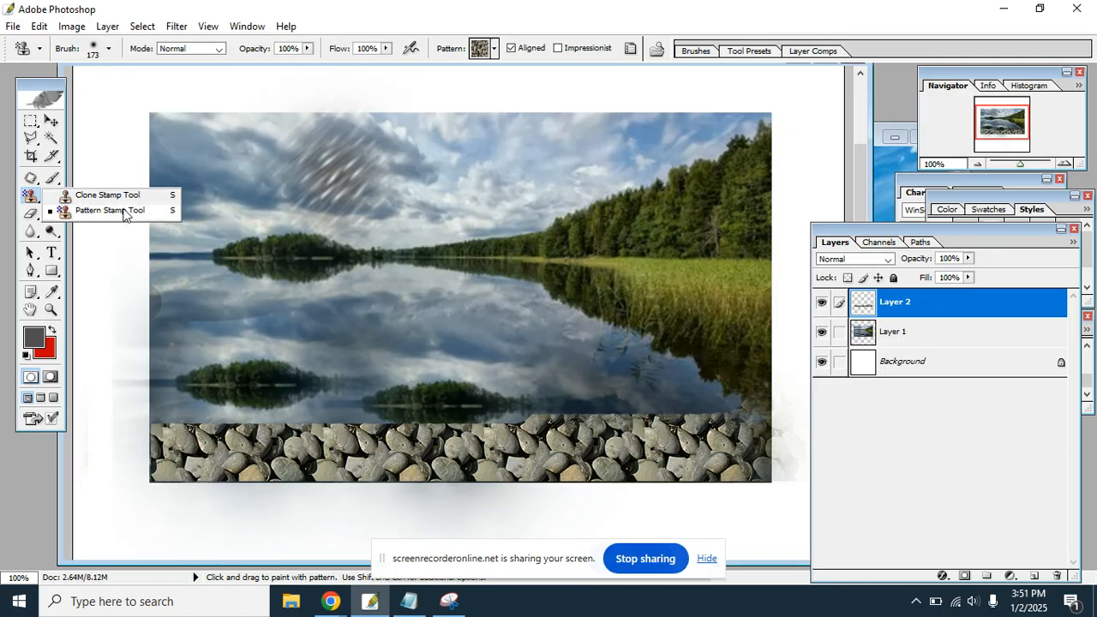
{"action": "left_click", "coordinate": [166, 212]}
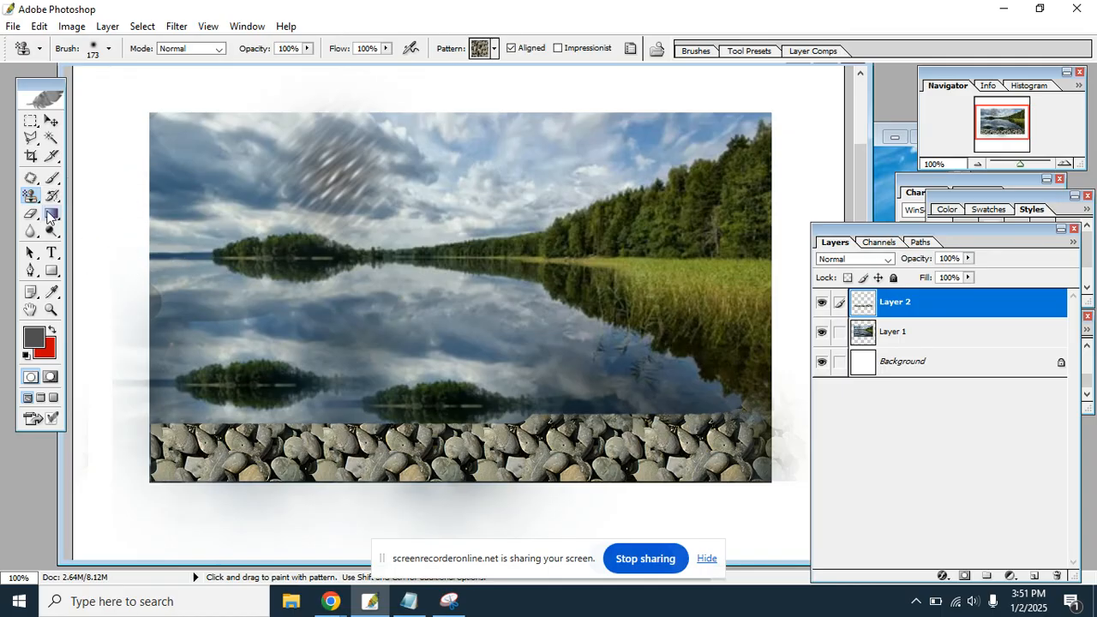
{"action": "left_click_drag", "start_coordinate": [34, 220], "coordinate": [81, 219]}
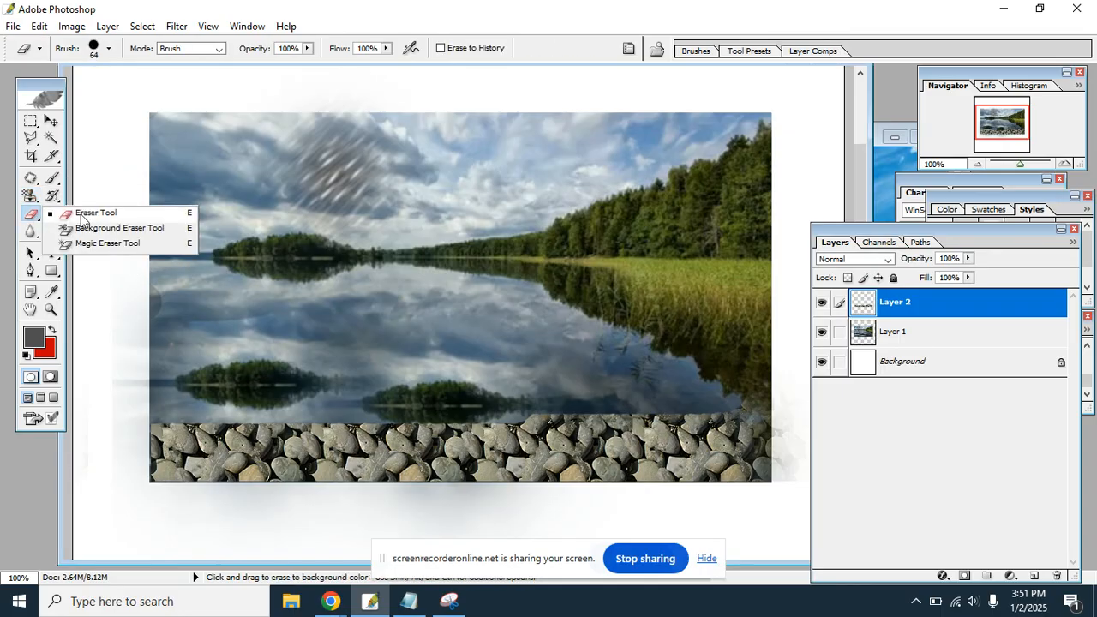
{"action": "left_click", "coordinate": [150, 230]}
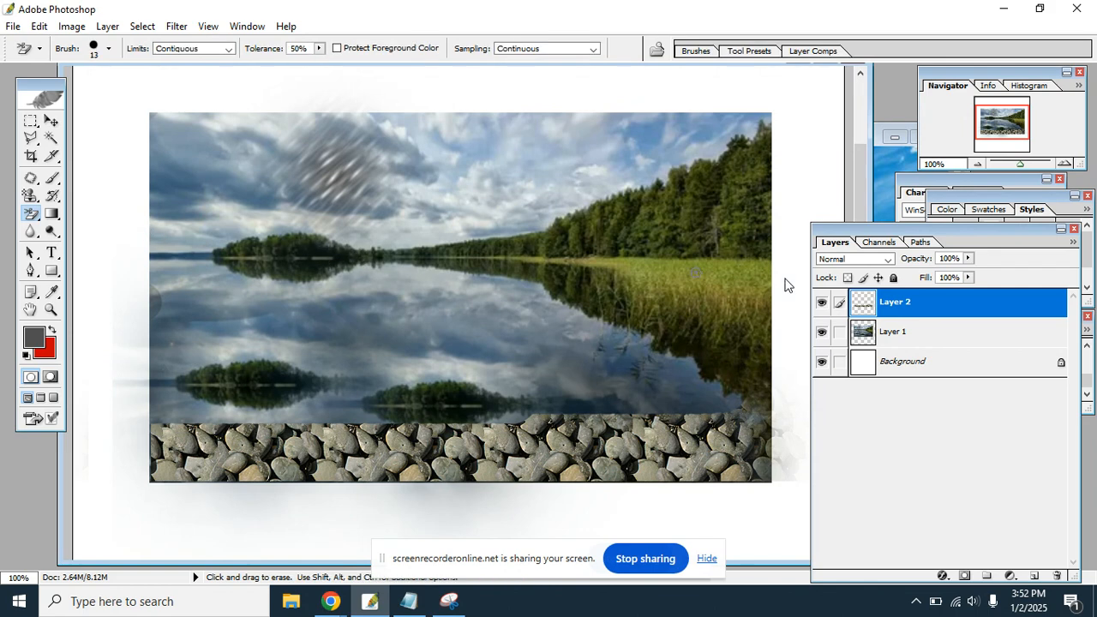
Try Background Eraser strokes on the trees, sky and water of Layer 1, undoing them.
{"action": "left_click", "coordinate": [939, 341]}
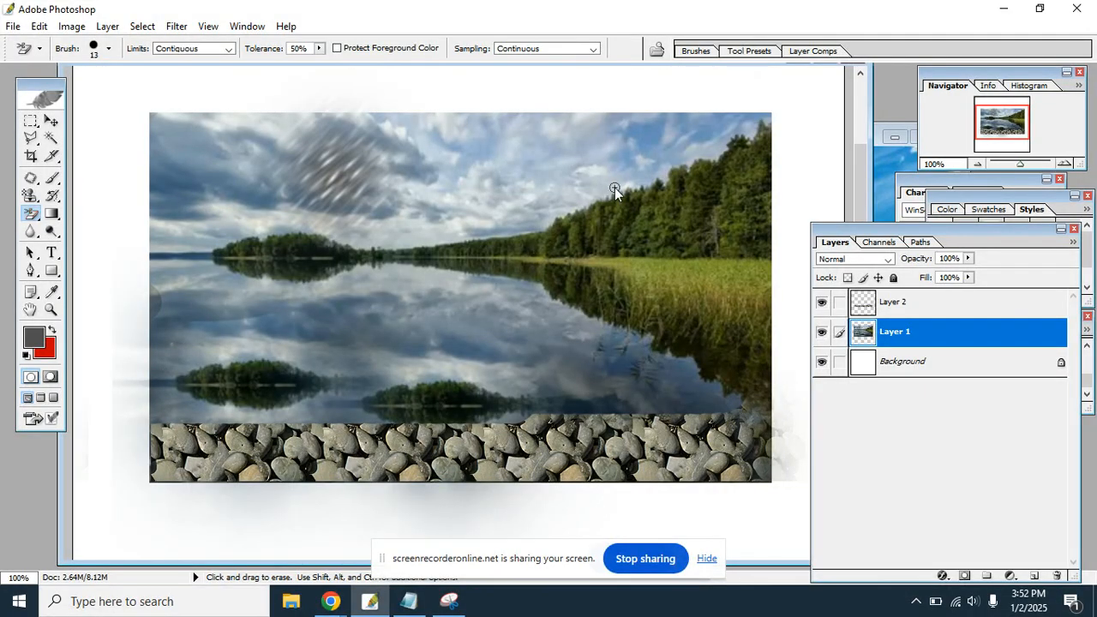
{"action": "left_click_drag", "start_coordinate": [632, 209], "coordinate": [602, 219]}
{"action": "key", "text": "ctrl"}
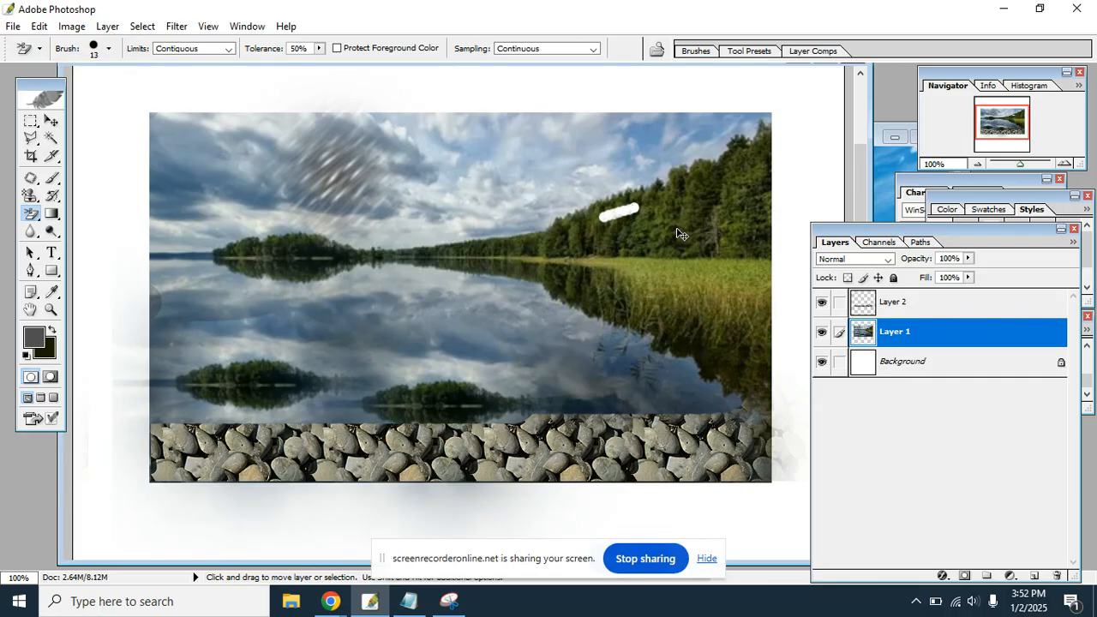
{"action": "key", "text": "ctrl+z"}
{"action": "left_click", "coordinate": [502, 156]}
{"action": "key", "text": "ctrl+z"}
{"action": "mouse_move", "coordinate": [471, 300]}
{"action": "left_mouse_down"}
{"action": "mouse_move", "coordinate": [312, 301]}
{"action": "mouse_move", "coordinate": [439, 277]}
{"action": "mouse_move", "coordinate": [336, 295]}
{"action": "mouse_move", "coordinate": [466, 301]}
{"action": "mouse_move", "coordinate": [362, 299]}
{"action": "mouse_move", "coordinate": [406, 300]}
{"action": "left_mouse_up"}
{"action": "key", "text": "ctrl+z"}
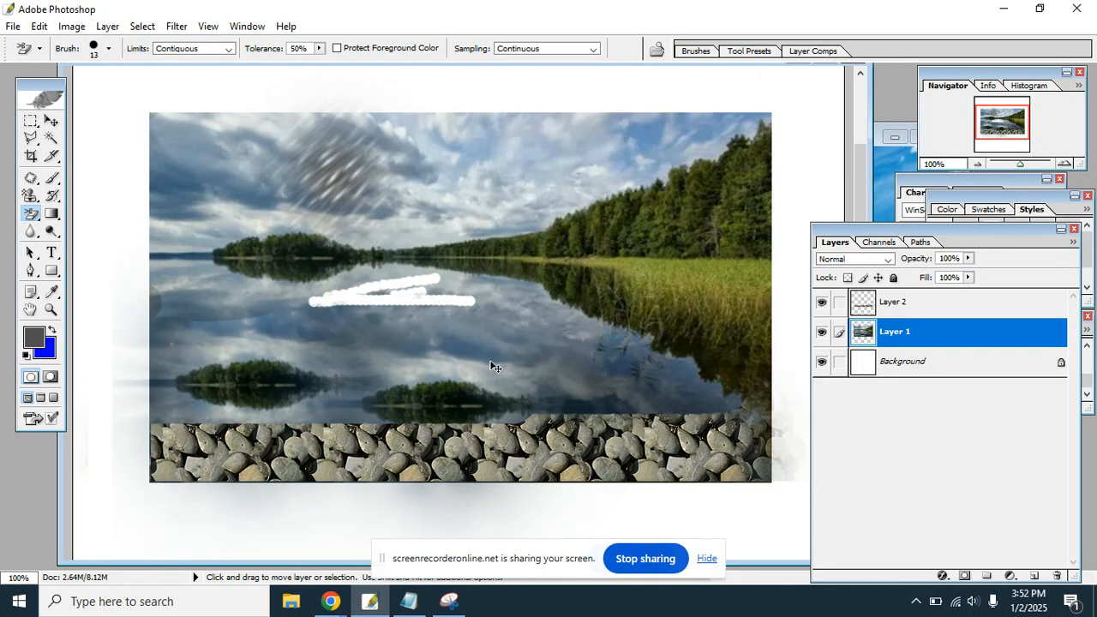
{"action": "key", "text": "ctrl+alt+z"}
{"action": "key", "text": "ctrl+alt+z"}
Erase parts of the pebble strip's upper area on Layer 2 with the Background Eraser.
{"action": "left_click", "coordinate": [896, 305]}
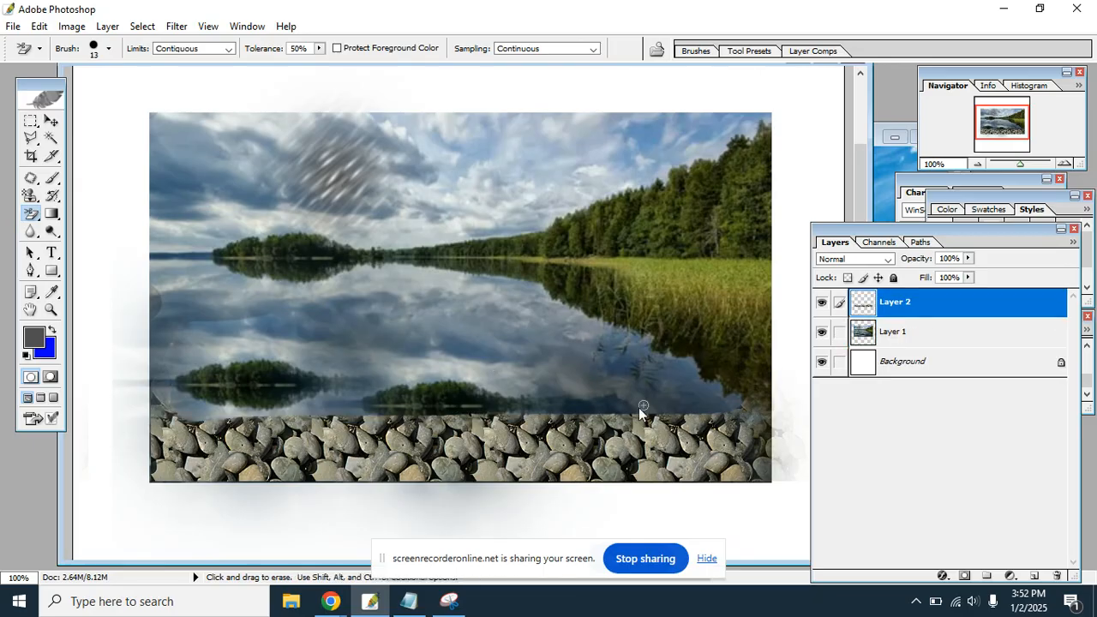
{"action": "mouse_move", "coordinate": [578, 440]}
{"action": "left_mouse_down"}
{"action": "mouse_move", "coordinate": [355, 450]}
{"action": "mouse_move", "coordinate": [687, 437]}
{"action": "mouse_move", "coordinate": [327, 436]}
{"action": "left_mouse_up"}
{"action": "mouse_move", "coordinate": [215, 426]}
{"action": "left_mouse_down"}
{"action": "mouse_move", "coordinate": [205, 424]}
{"action": "mouse_move", "coordinate": [741, 413]}
{"action": "mouse_move", "coordinate": [504, 428]}
{"action": "mouse_move", "coordinate": [199, 426]}
{"action": "left_mouse_up"}
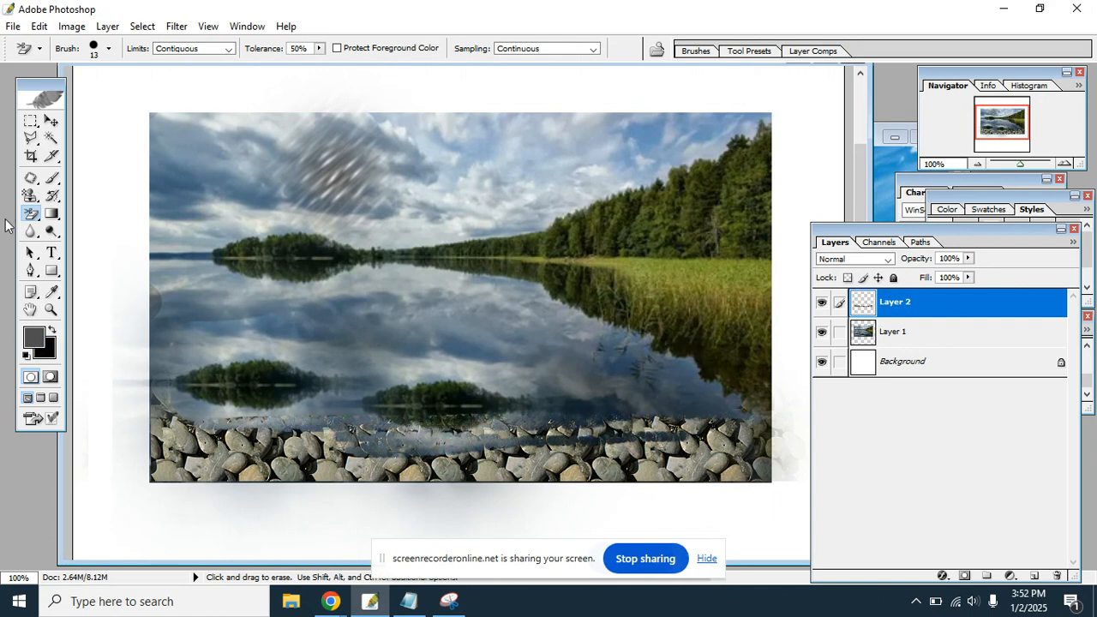
Switch from the Background Eraser to the Magic Eraser tool.
{"action": "left_click", "coordinate": [32, 214]}
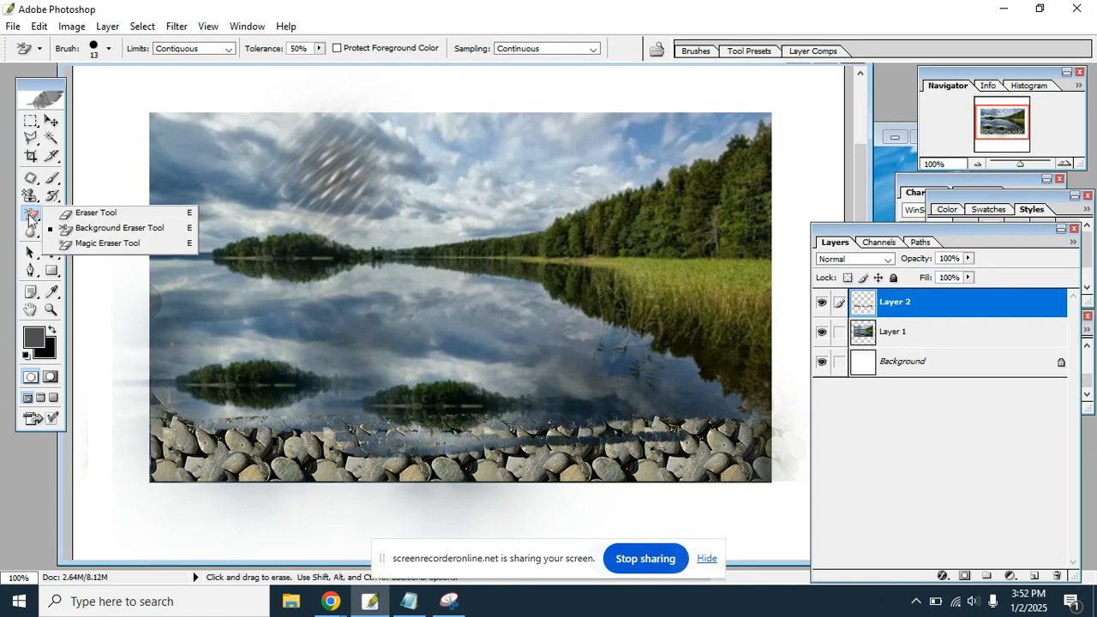
{"action": "left_click", "coordinate": [161, 248]}
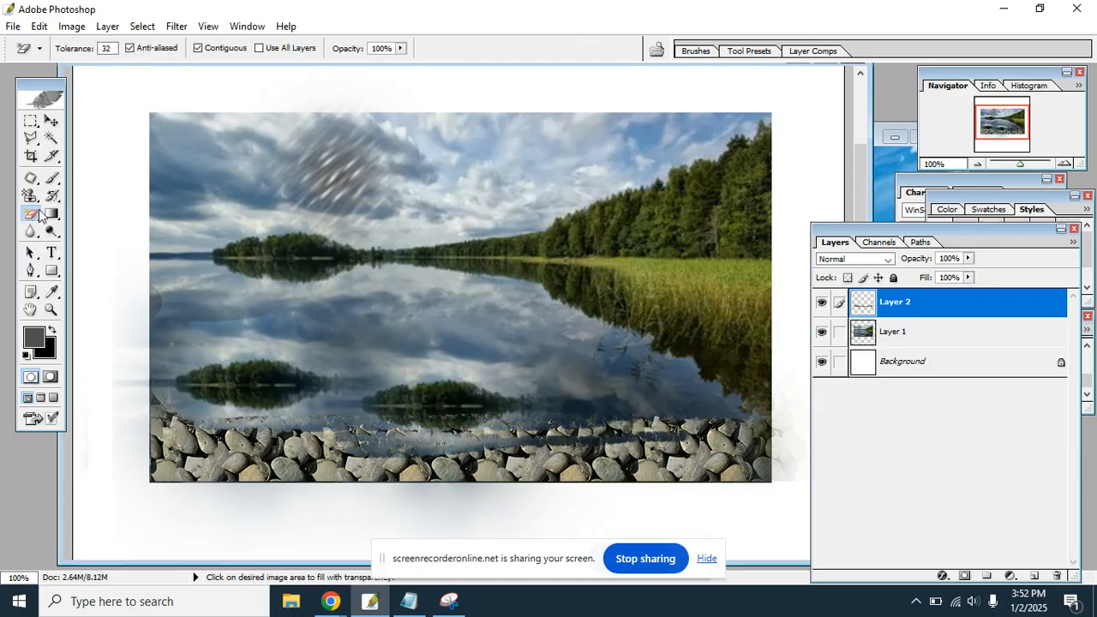
{"action": "left_click", "coordinate": [32, 214]}
{"action": "left_click", "coordinate": [99, 243]}
Try a Magic Wand selection on the cloudy sky while Layer 2 is active.
{"action": "left_click", "coordinate": [53, 139]}
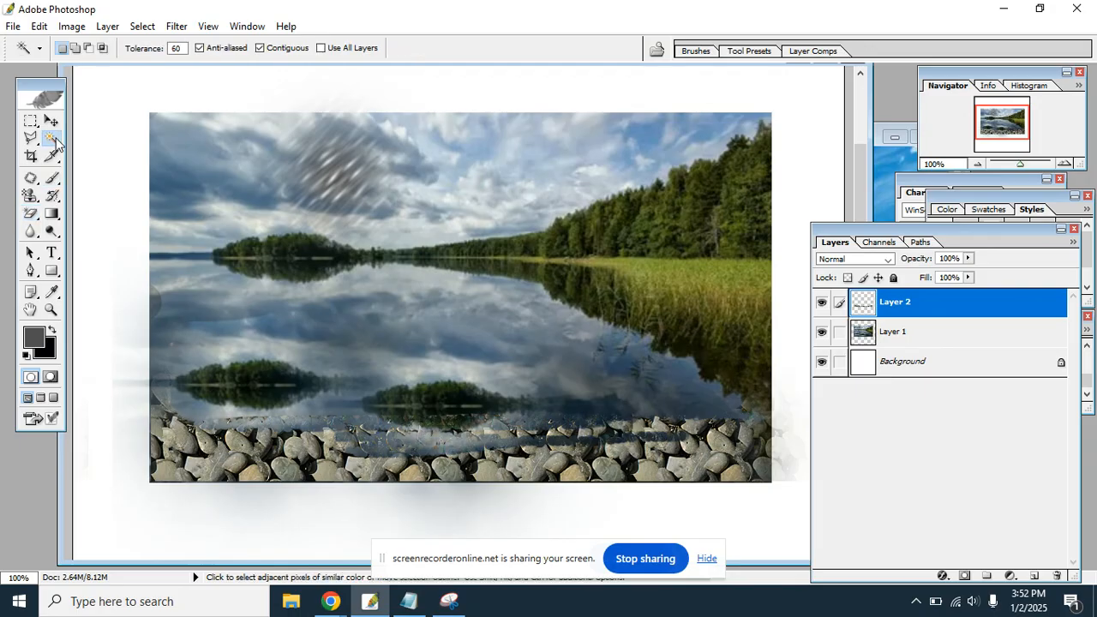
{"action": "left_click", "coordinate": [437, 170]}
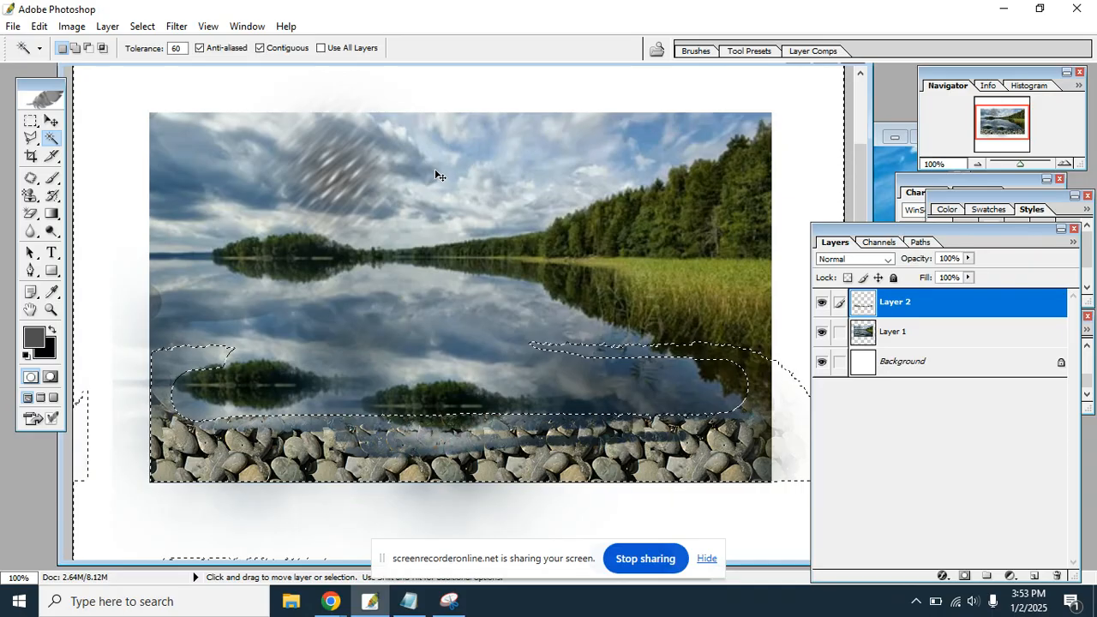
Erase the bright clouds and the main darker sky areas from Layer 1 with the Magic Eraser.
{"action": "left_click", "coordinate": [933, 339]}
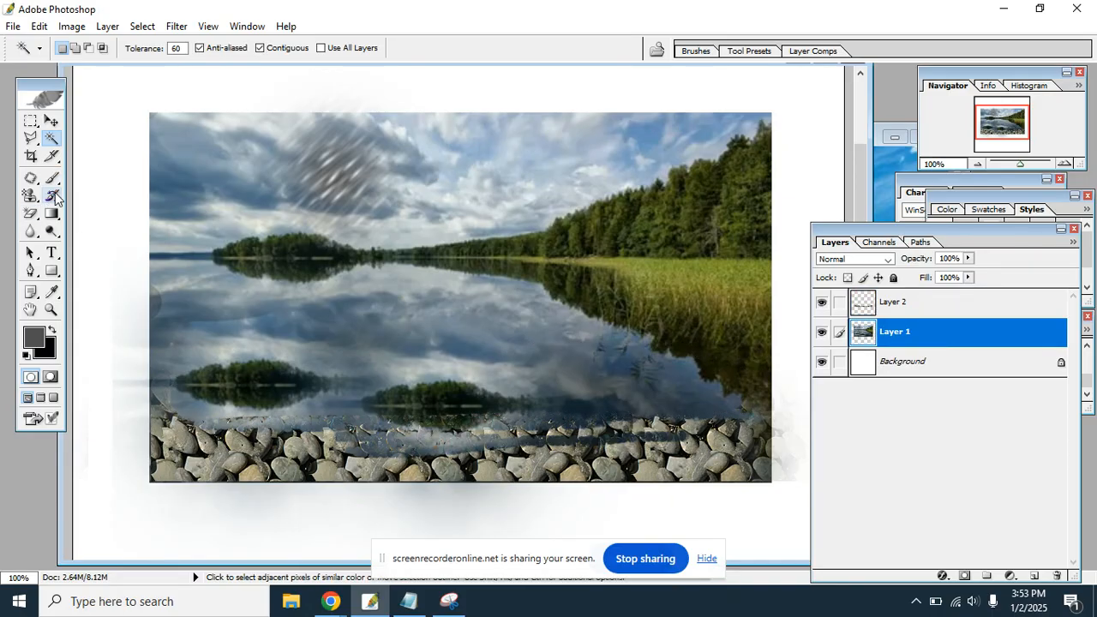
{"action": "left_click", "coordinate": [39, 221]}
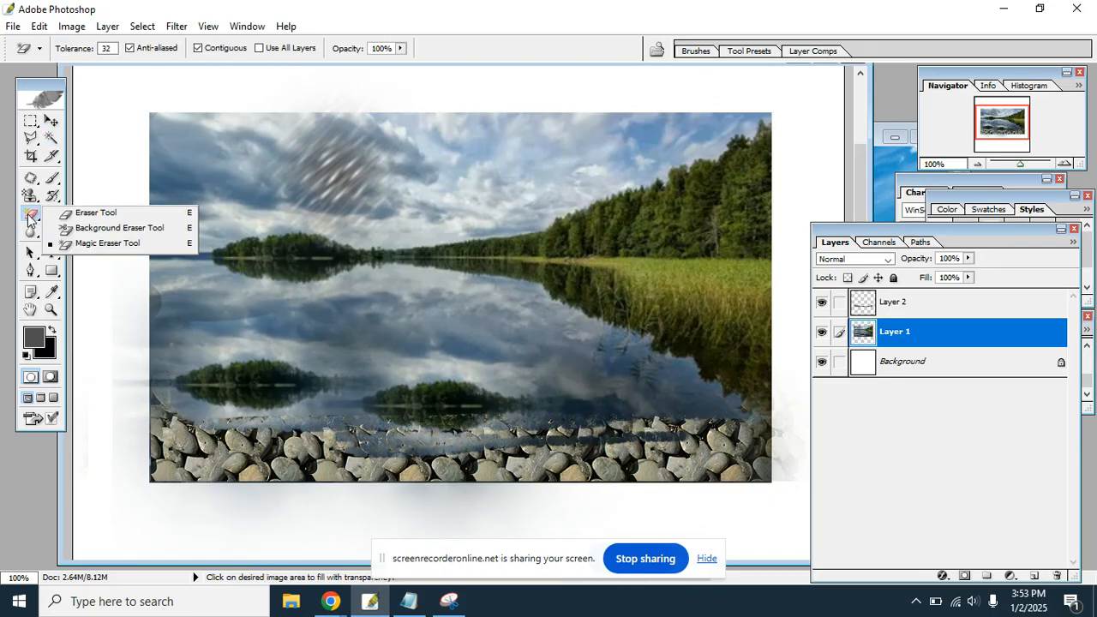
{"action": "left_click", "coordinate": [100, 244]}
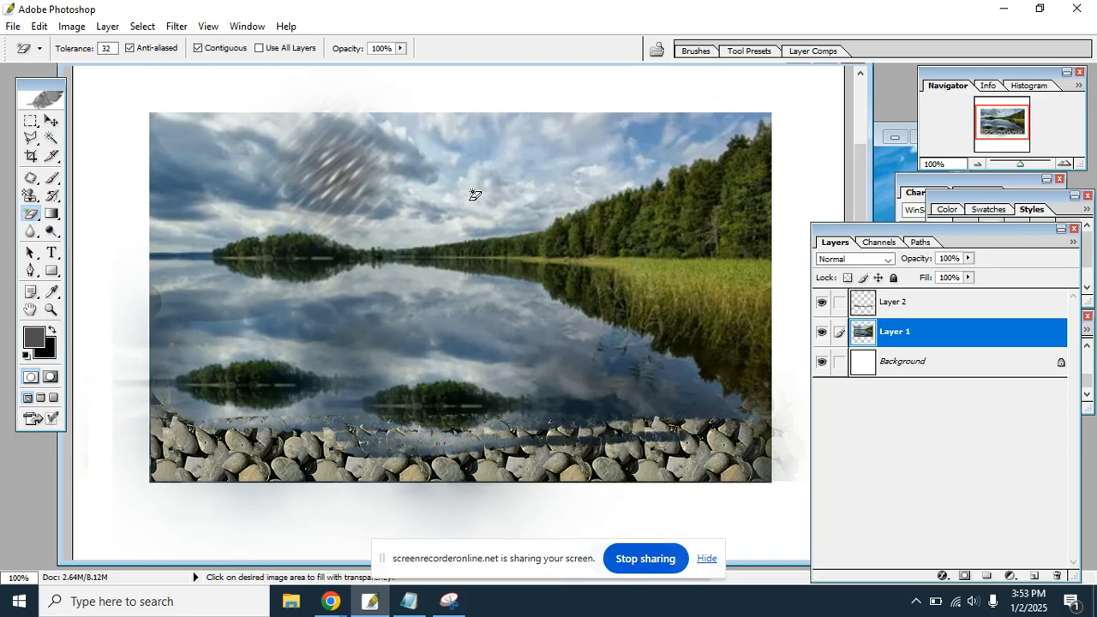
{"action": "left_click", "coordinate": [473, 195]}
{"action": "left_click", "coordinate": [458, 167]}
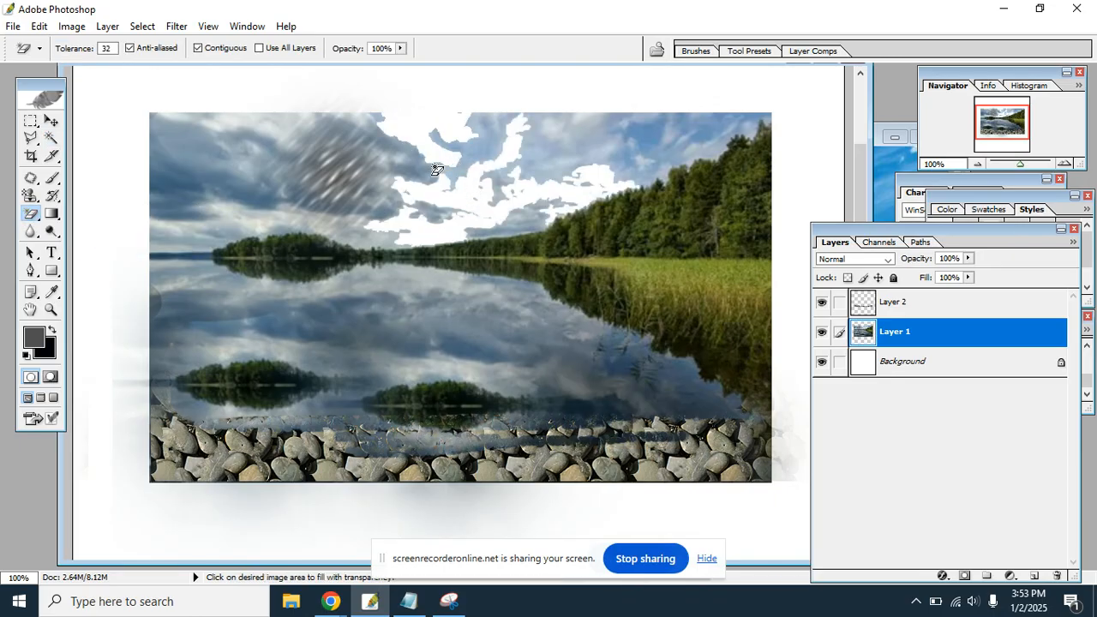
{"action": "left_click", "coordinate": [352, 179]}
{"action": "left_click", "coordinate": [196, 178]}
{"action": "left_click", "coordinate": [484, 142]}
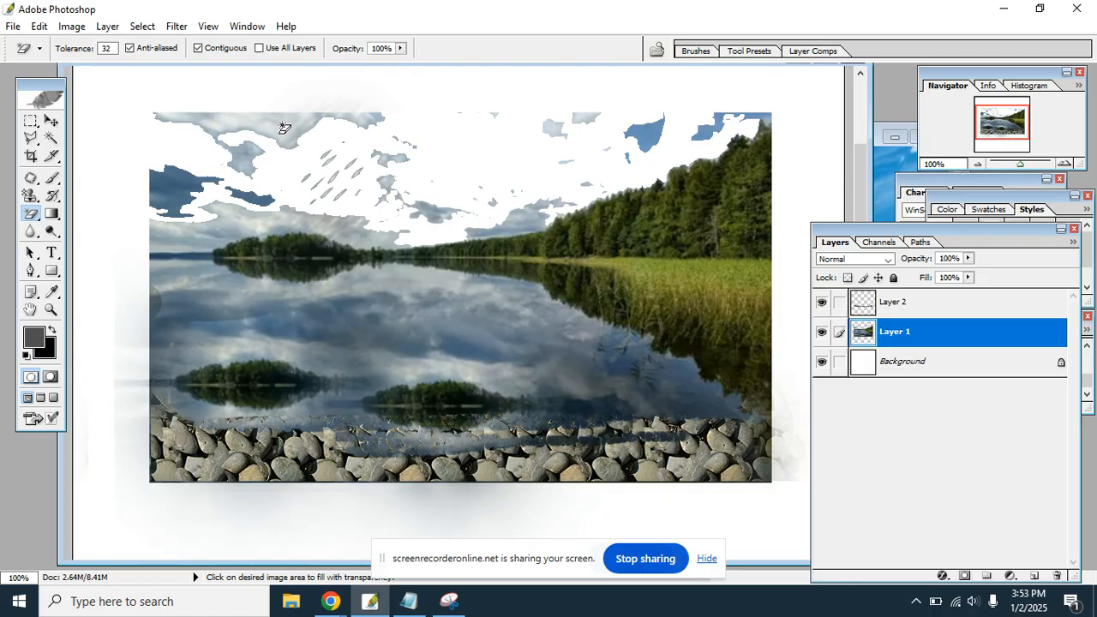
Erase the remaining large cloud and blue sky patches above the island and the tree line on Layer 1.
{"action": "left_click", "coordinate": [214, 133]}
{"action": "left_click", "coordinate": [245, 155]}
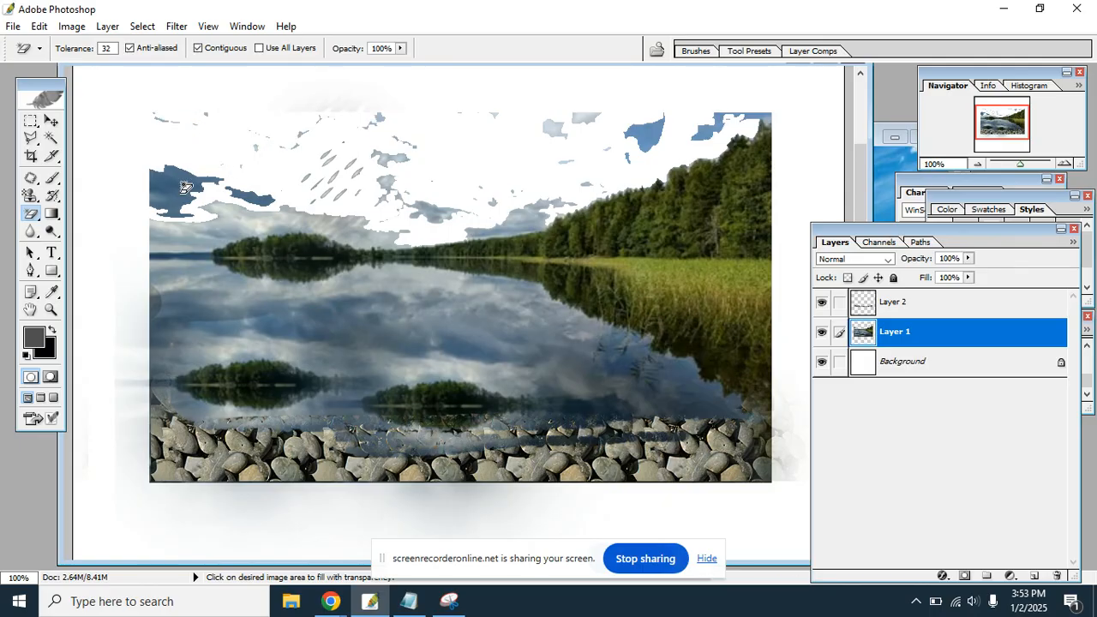
{"action": "left_click", "coordinate": [185, 189]}
{"action": "left_click", "coordinate": [191, 239]}
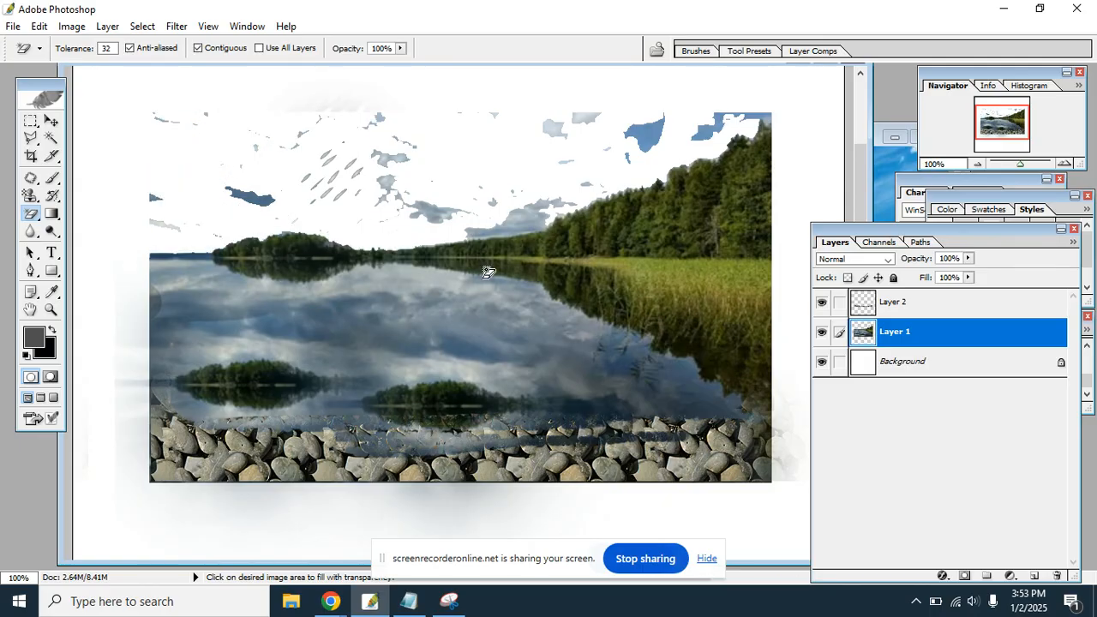
{"action": "left_click", "coordinate": [655, 139]}
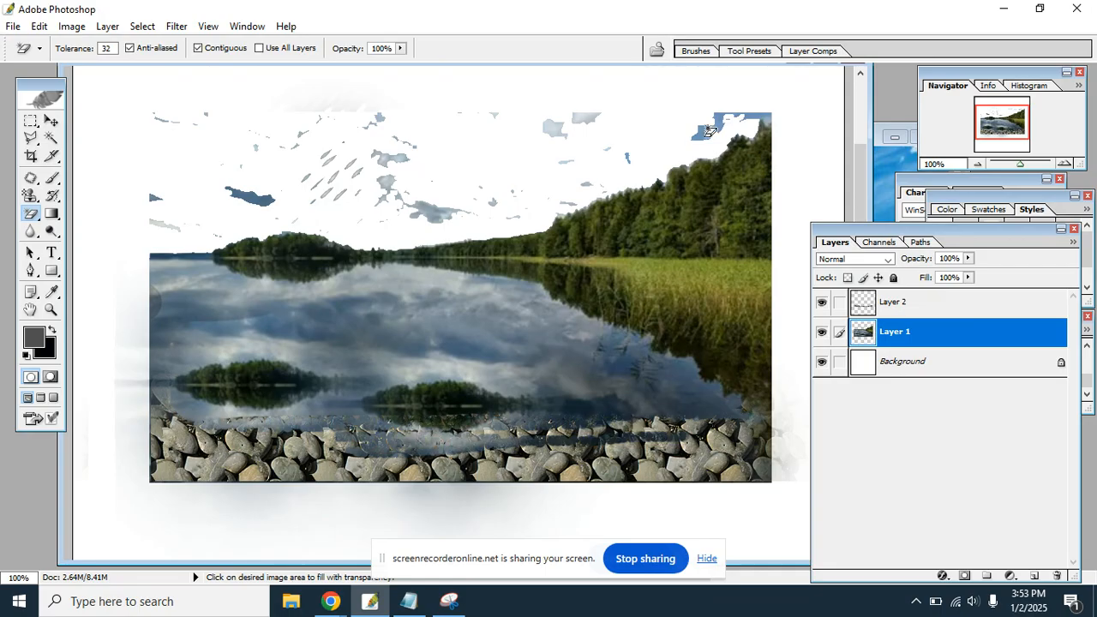
{"action": "left_click", "coordinate": [712, 135]}
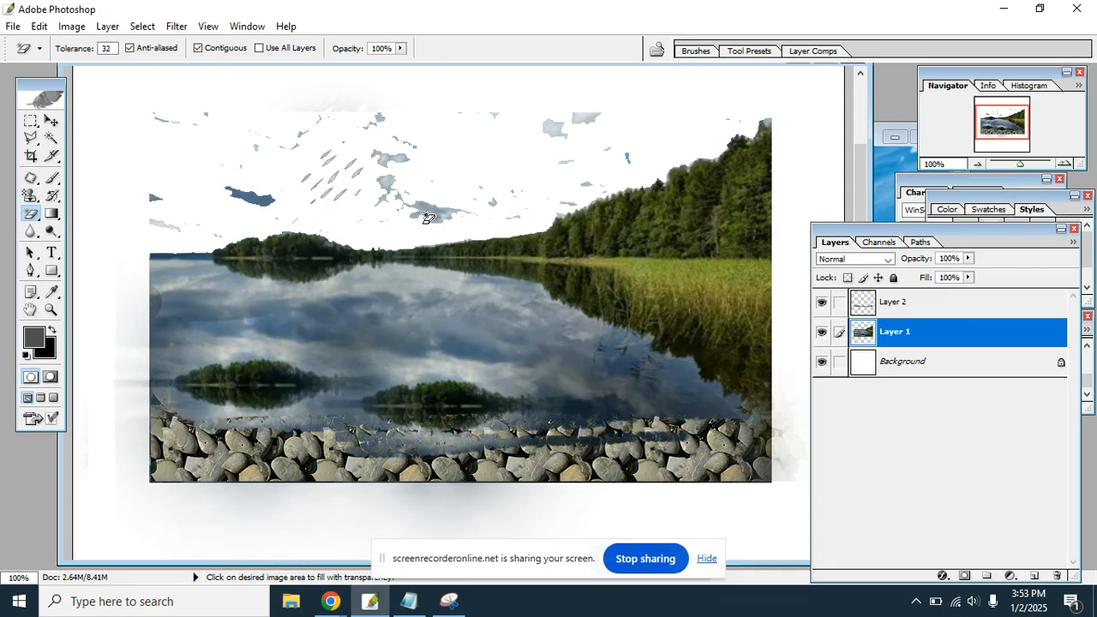
Delete the leftover sky fragments on Layer 1 using rectangular selections over the upper sky area.
{"action": "left_click", "coordinate": [31, 121]}
{"action": "left_click_drag", "start_coordinate": [174, 127], "coordinate": [330, 170]}
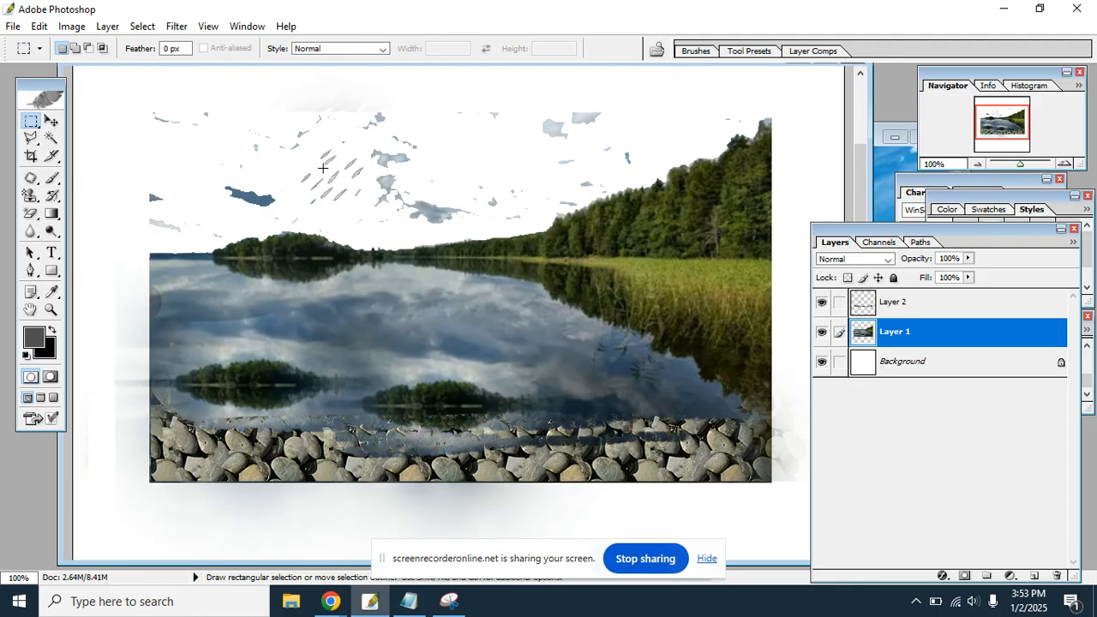
{"action": "left_click_drag", "start_coordinate": [139, 89], "coordinate": [464, 214]}
{"action": "key", "text": "Delete"}
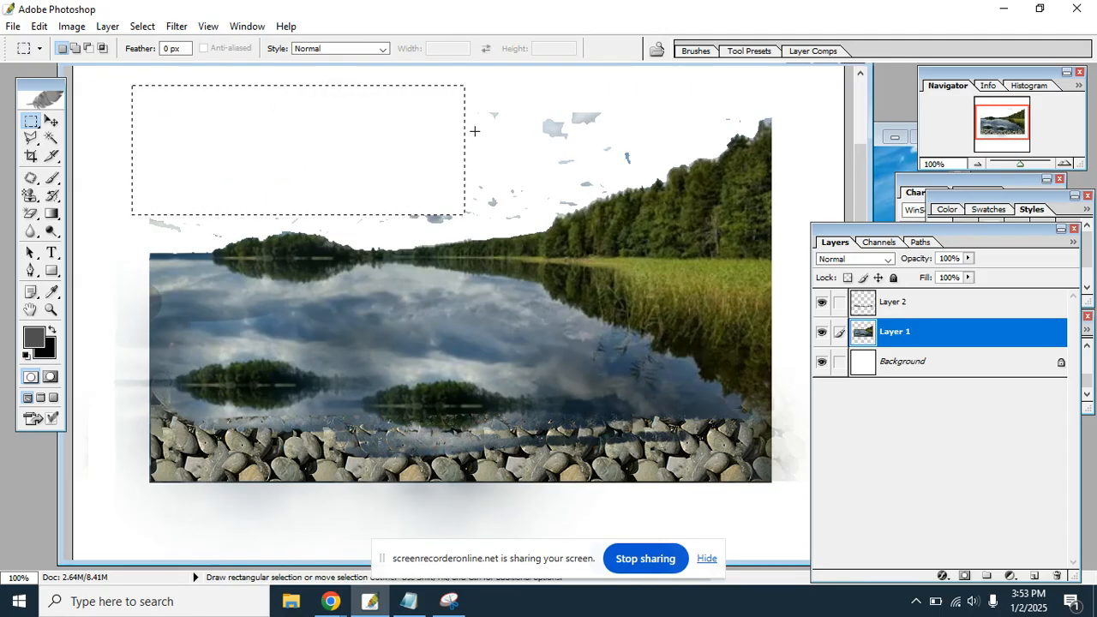
{"action": "left_click_drag", "start_coordinate": [493, 95], "coordinate": [606, 165]}
{"action": "key", "text": "Delete"}
Add a new empty layer directly above the Background.
{"action": "left_click", "coordinate": [944, 375]}
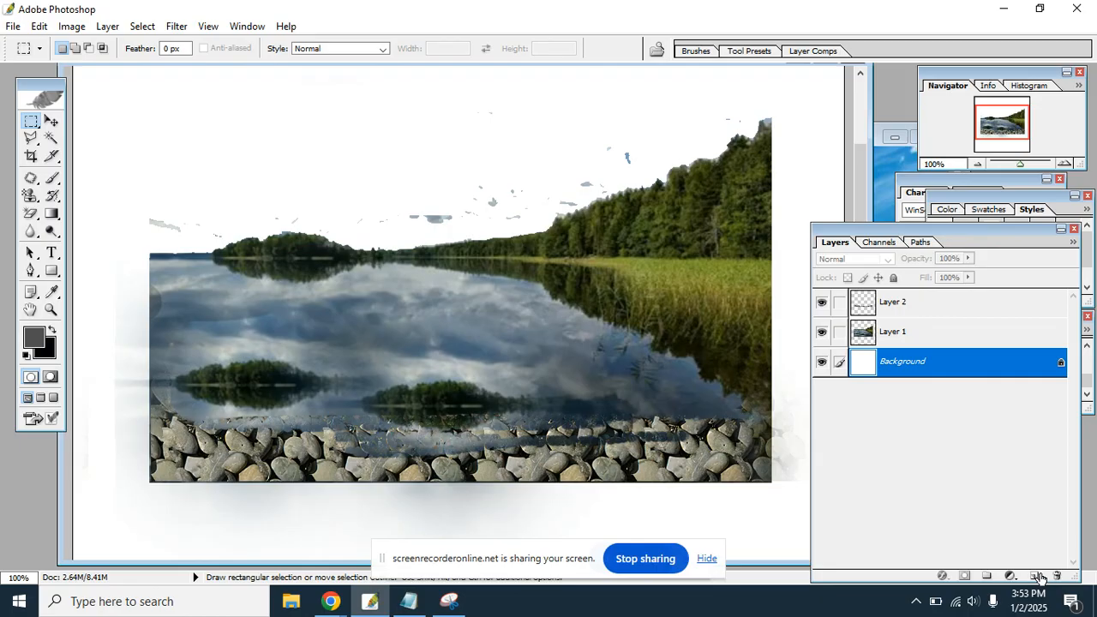
{"action": "left_click", "coordinate": [1034, 576]}
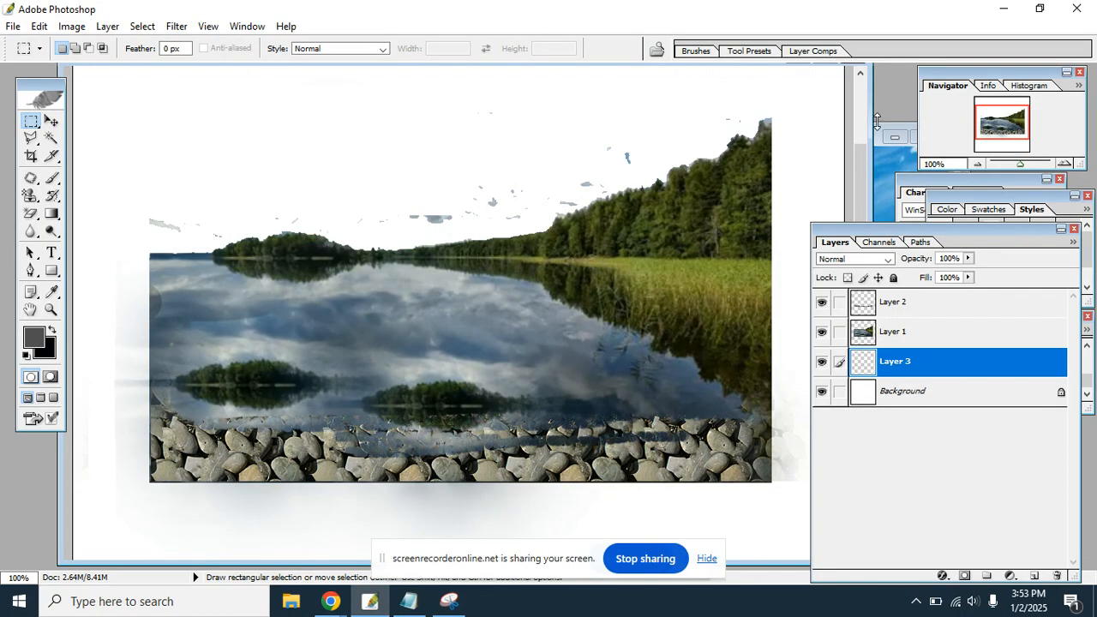
Bring the nature 2.PNG document forward and copy a wide rectangular strip of its cloudy blue sky.
{"action": "left_click", "coordinate": [881, 137]}
{"action": "left_click_drag", "start_coordinate": [730, 136], "coordinate": [450, 134]}
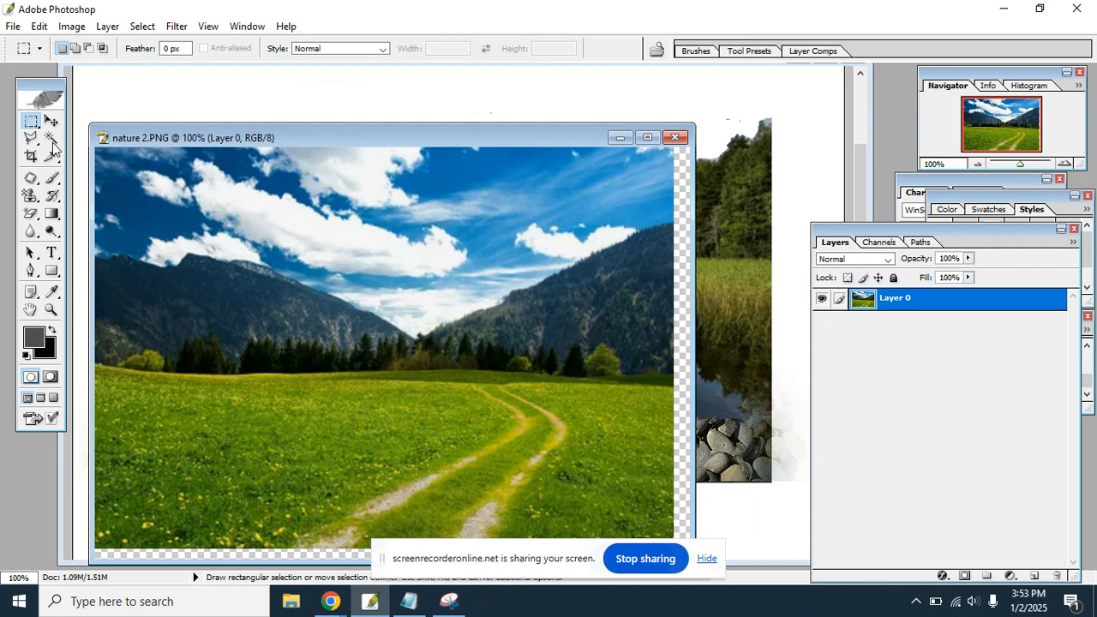
{"action": "left_click_drag", "start_coordinate": [107, 151], "coordinate": [650, 234]}
{"action": "key", "text": "ctrl+c"}
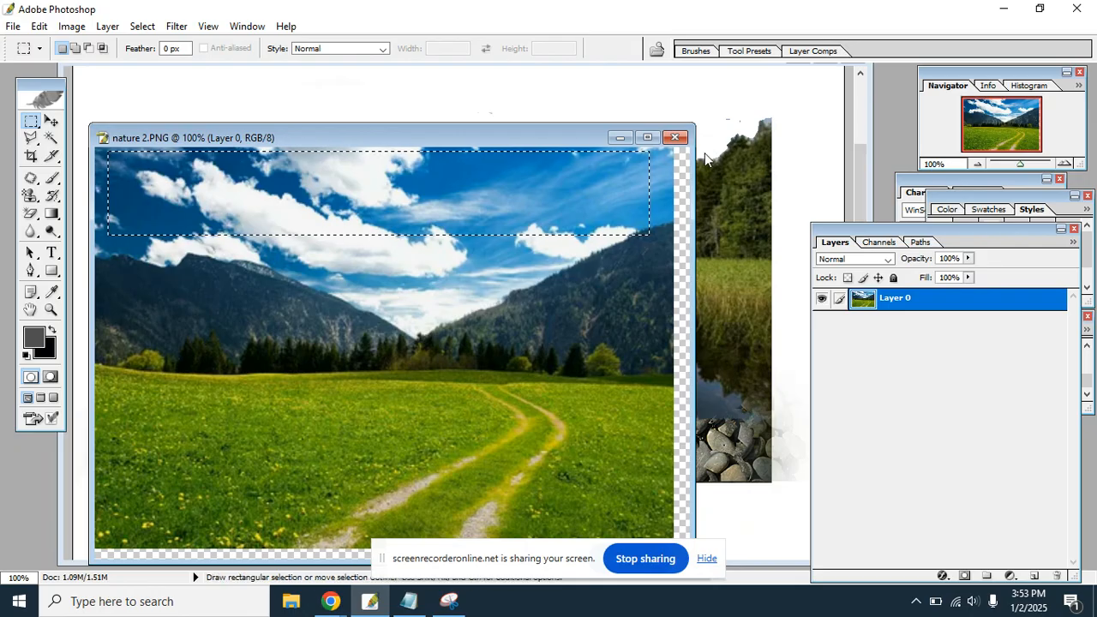
Return to the river document and replace the empty Layer 3 with a new layer directly above the Background.
{"action": "left_click", "coordinate": [749, 134]}
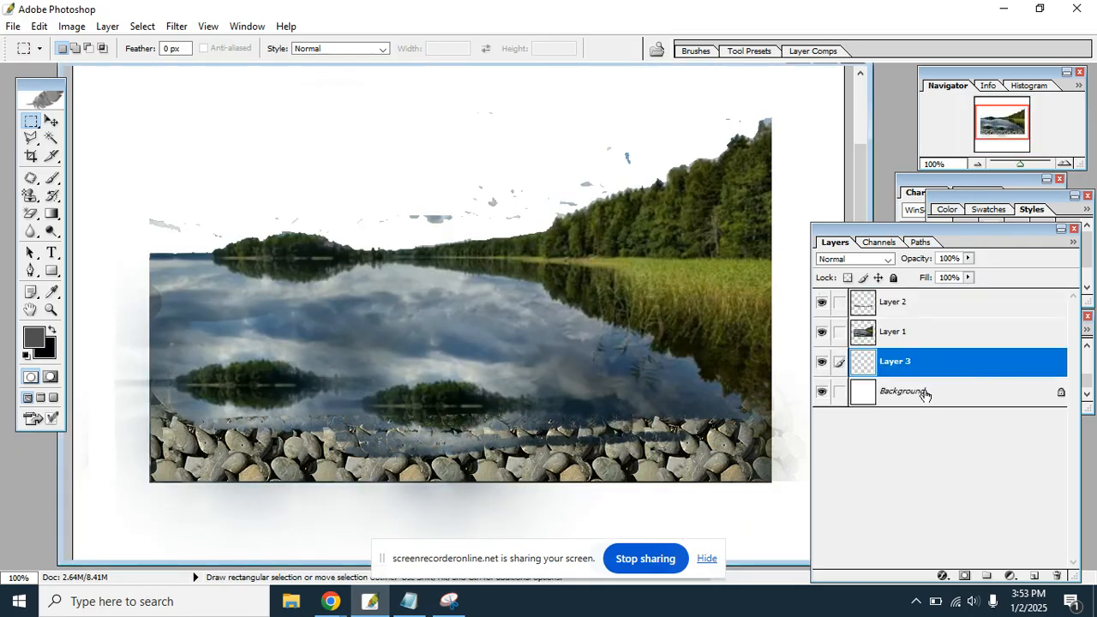
{"action": "left_click", "coordinate": [925, 393]}
{"action": "left_click", "coordinate": [921, 366]}
{"action": "left_click", "coordinate": [919, 333]}
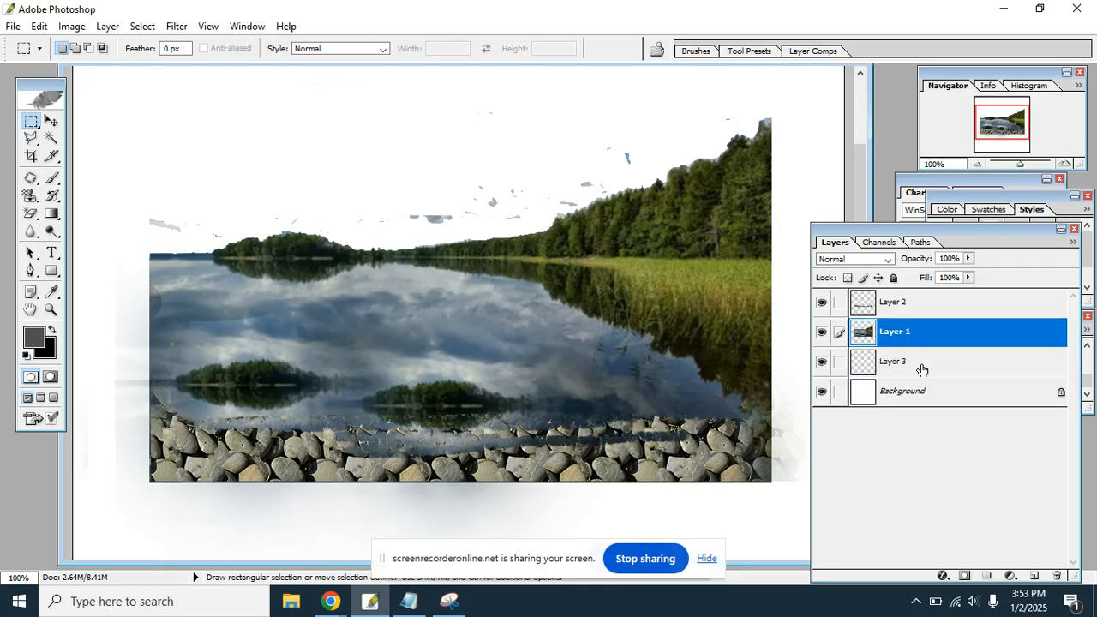
{"action": "left_click", "coordinate": [921, 366]}
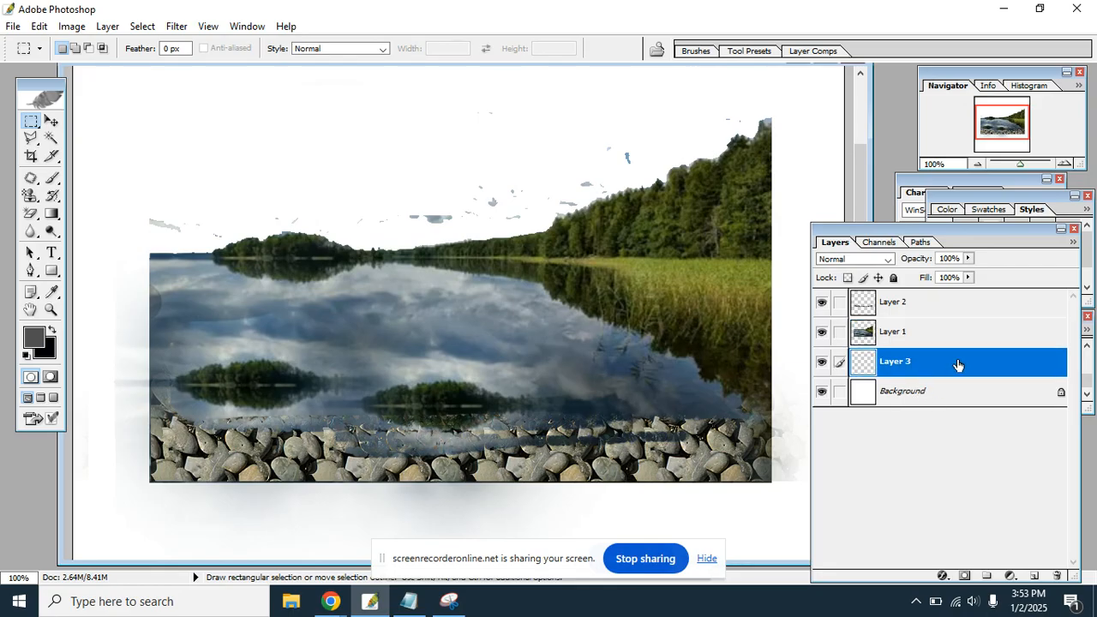
{"action": "left_click_drag", "start_coordinate": [957, 364], "coordinate": [1057, 576]}
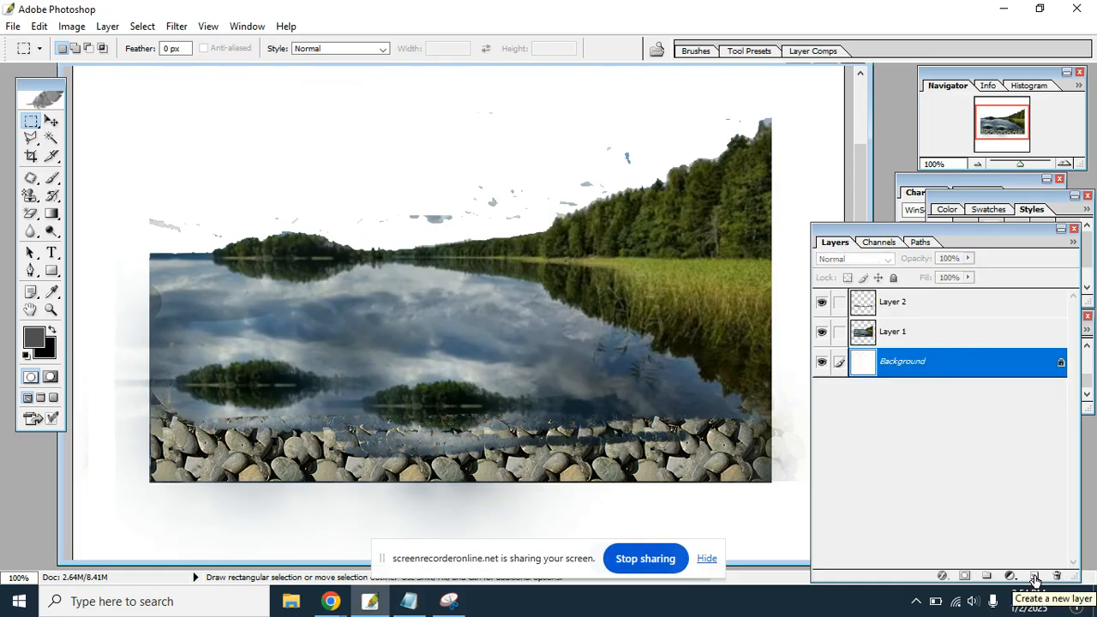
{"action": "left_click", "coordinate": [1034, 575]}
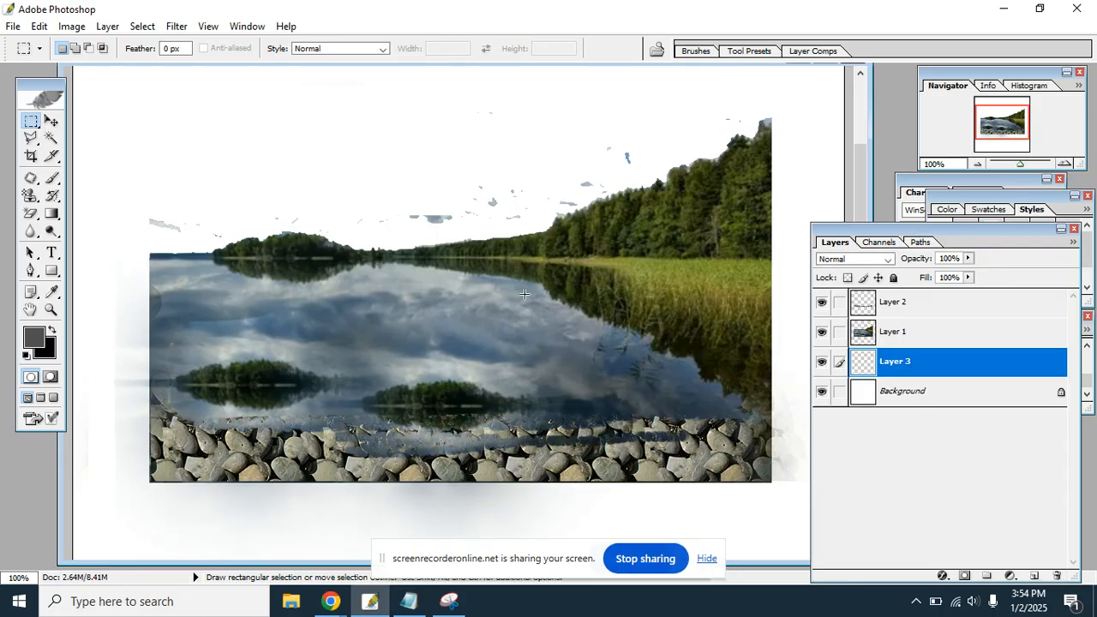
Paste the copied sky strip onto Layer 3 and move it up behind the island and tree line.
{"action": "key", "text": "ctrl+shift+alt+e"}
{"action": "left_click", "coordinate": [51, 121]}
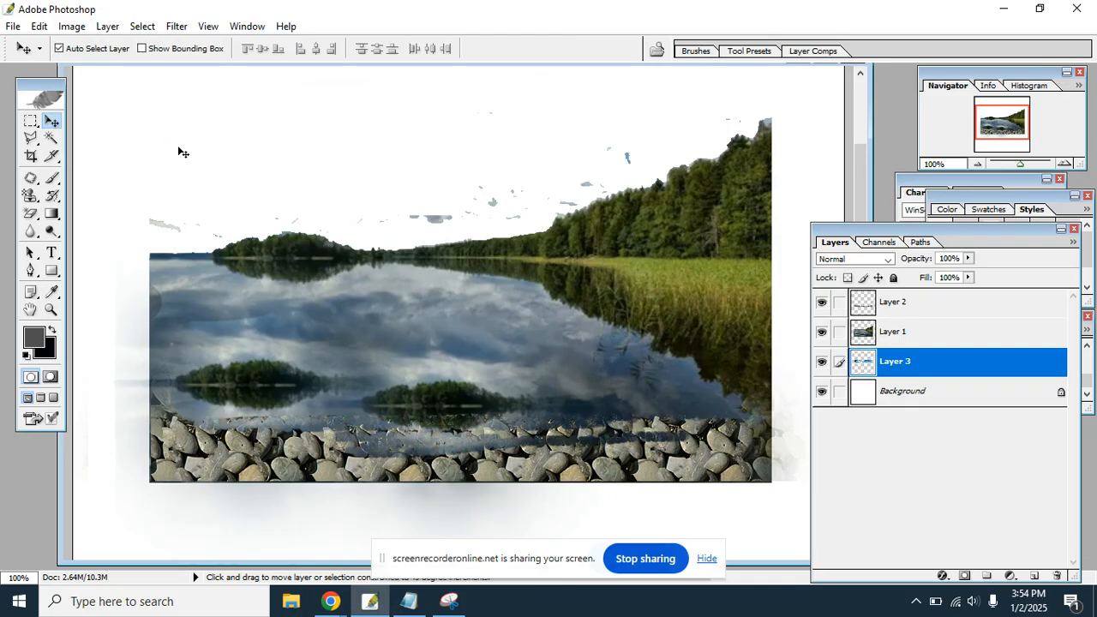
{"action": "key", "text": "shift+Up"}
{"action": "key", "text": "shift+Up"}
{"action": "key", "text": "shift+Up"}
{"action": "key", "text": "shift+Up"}
{"action": "key", "text": "shift+Up"}
{"action": "key", "text": "shift+Up"}
{"action": "key", "text": "shift+Up"}
{"action": "key", "text": "shift+Up"}
{"action": "key", "text": "shift+Up"}
{"action": "key", "text": "shift+Up"}
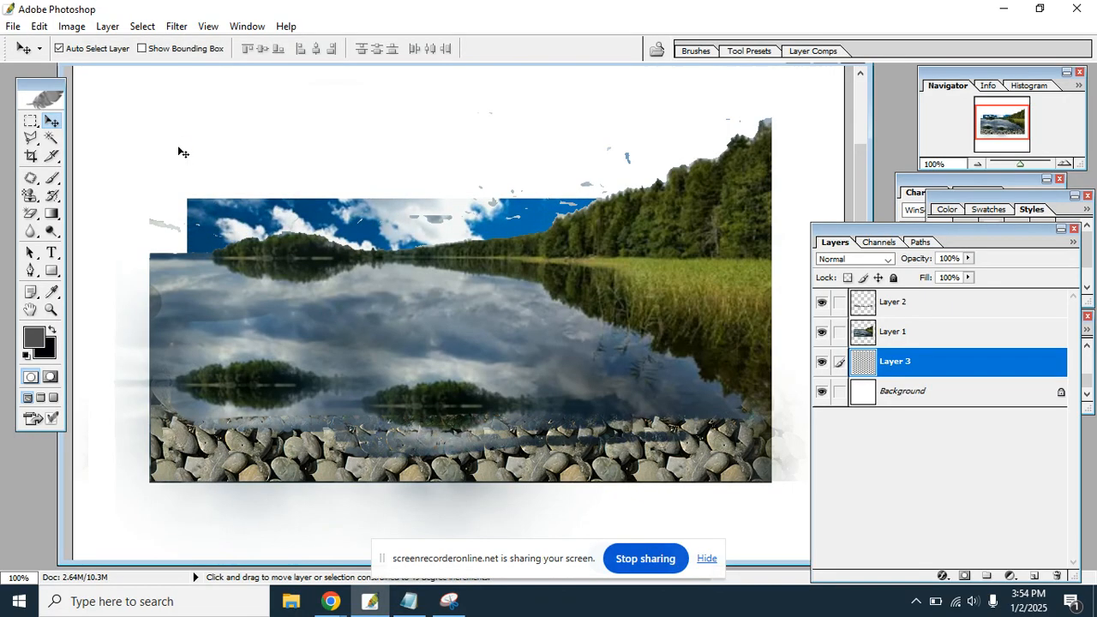
{"action": "key", "text": "shift+Up"}
Scale the sky strip to about 118% width and 187% height, and shift it slightly down to meet the horizon.
{"action": "key", "text": "ctrl+t"}
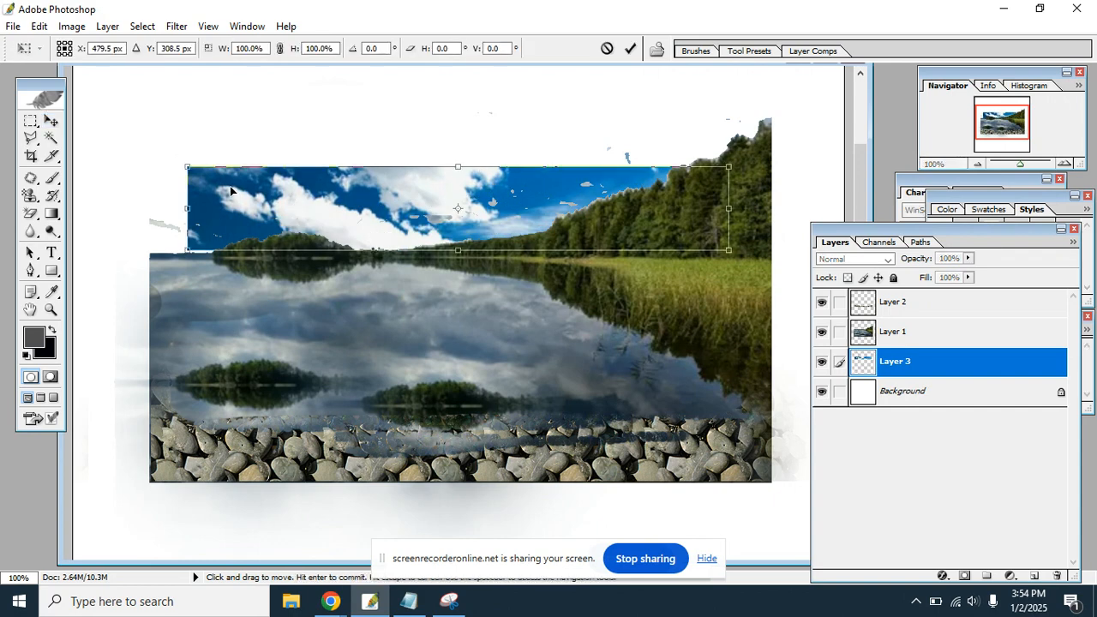
{"action": "left_click_drag", "start_coordinate": [186, 166], "coordinate": [133, 108]}
{"action": "left_click_drag", "start_coordinate": [730, 105], "coordinate": [773, 90]}
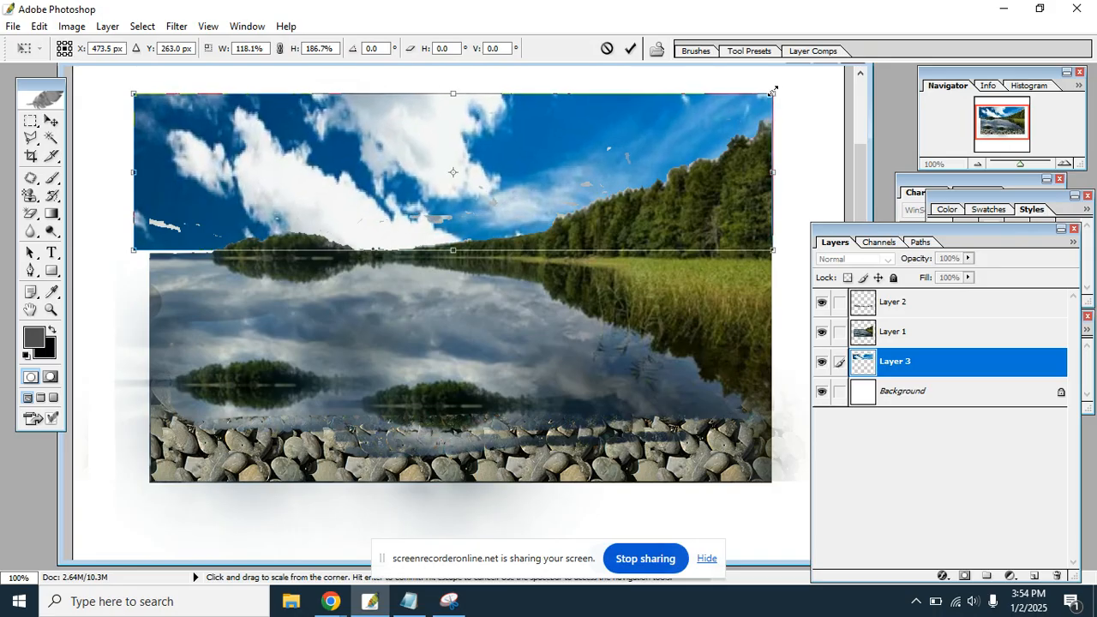
{"action": "key", "text": "Return"}
{"action": "left_click_drag", "start_coordinate": [426, 135], "coordinate": [427, 145]}
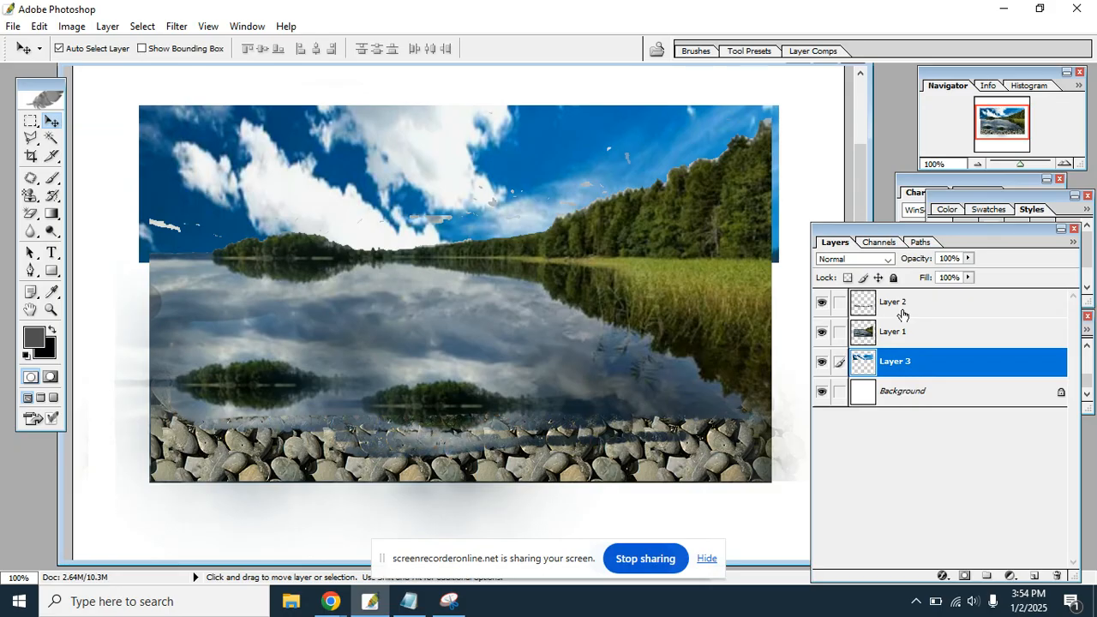
Trim the sky strip's overhang beyond both side edges of the river photo on Layer 3, and clear the selection.
{"action": "scroll", "coordinate": [479, 199], "scroll_direction": "up", "scroll_amount": 2}
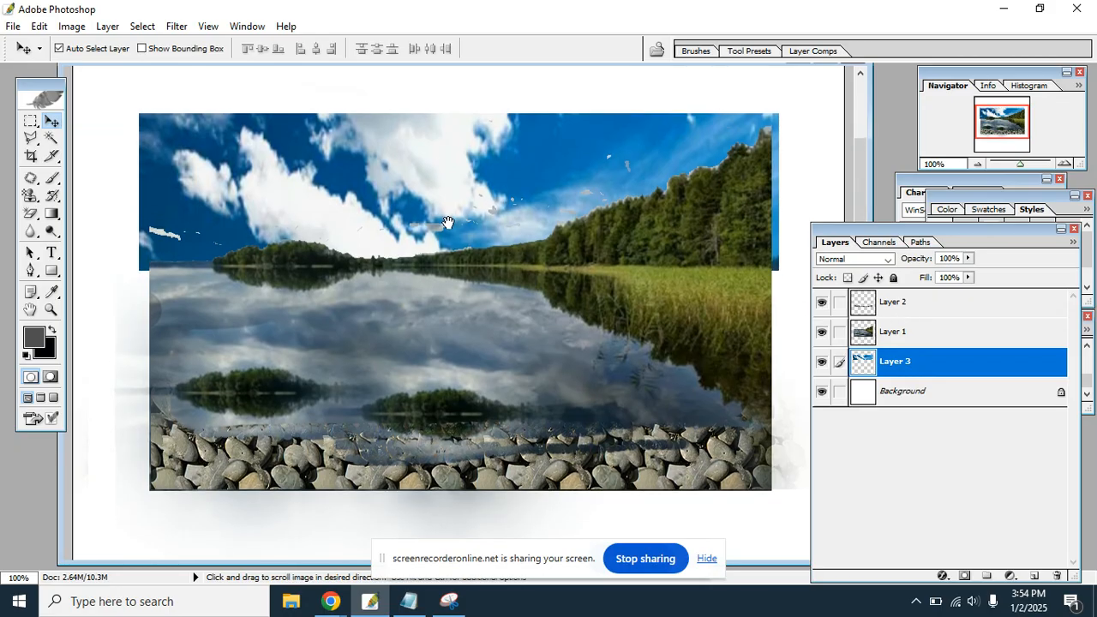
{"action": "left_click", "coordinate": [30, 121]}
{"action": "left_click_drag", "start_coordinate": [112, 91], "coordinate": [160, 494]}
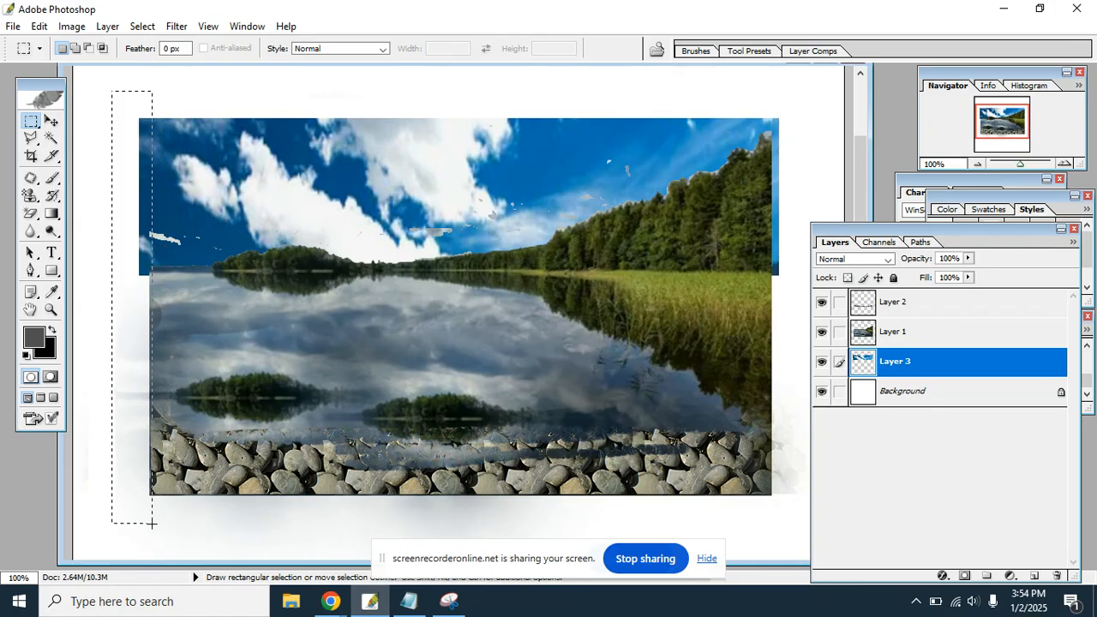
{"action": "left_click", "coordinate": [150, 531]}
{"action": "left_click_drag", "start_coordinate": [112, 90], "coordinate": [150, 525]}
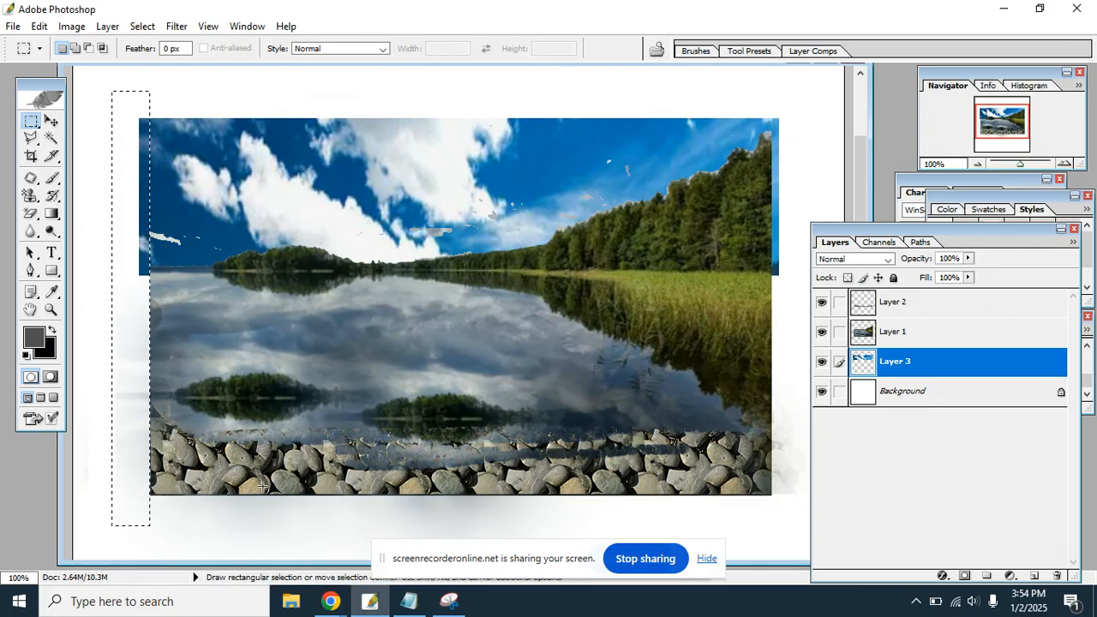
{"action": "key", "text": "Delete"}
{"action": "mouse_move", "coordinate": [819, 100]}
{"action": "left_mouse_down"}
{"action": "mouse_move", "coordinate": [744, 373]}
{"action": "mouse_move", "coordinate": [772, 533]}
{"action": "left_mouse_up"}
{"action": "key", "text": "Delete"}
{"action": "left_click", "coordinate": [681, 108]}
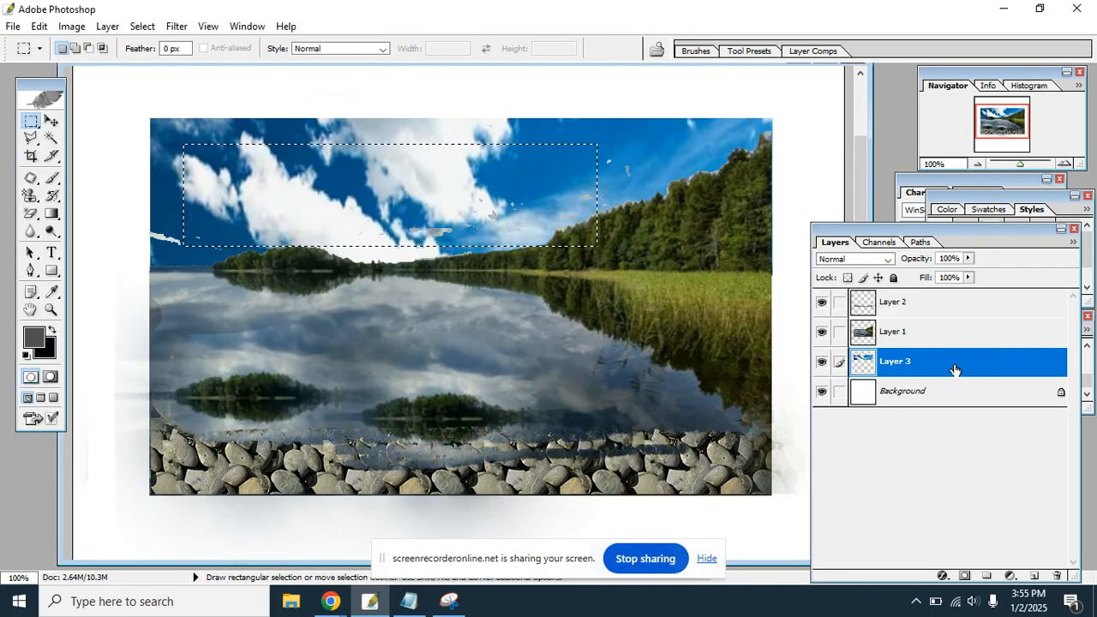
Hide Layer 2 and Layer 1 to examine the replacement sky on its own.
{"action": "left_click", "coordinate": [958, 330]}
{"action": "left_click", "coordinate": [986, 303]}
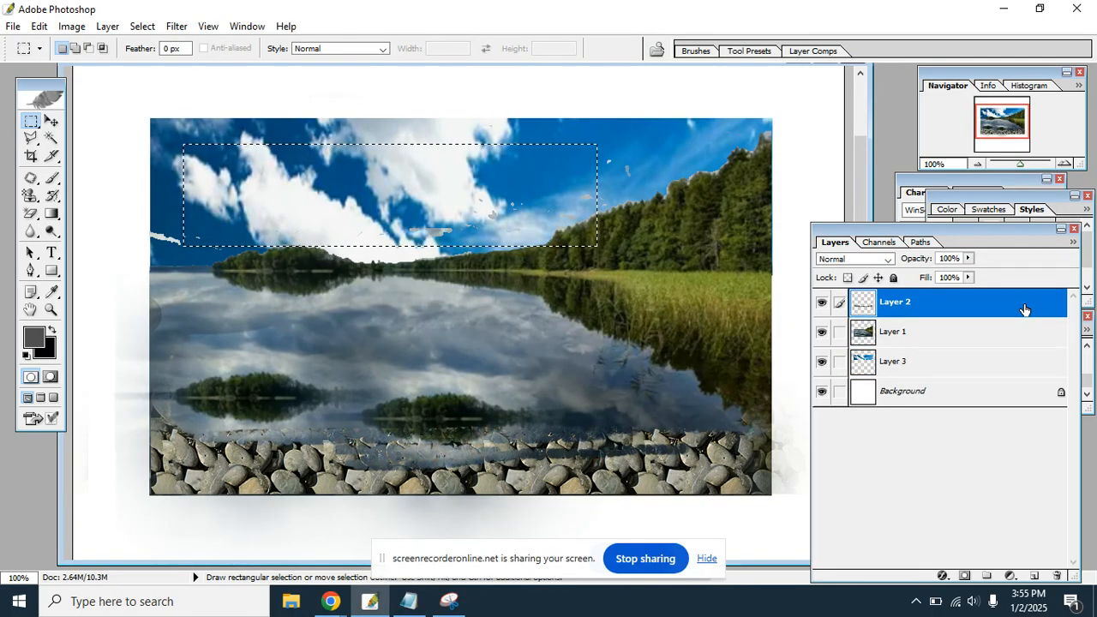
{"action": "left_click", "coordinate": [821, 302]}
{"action": "left_click", "coordinate": [821, 331]}
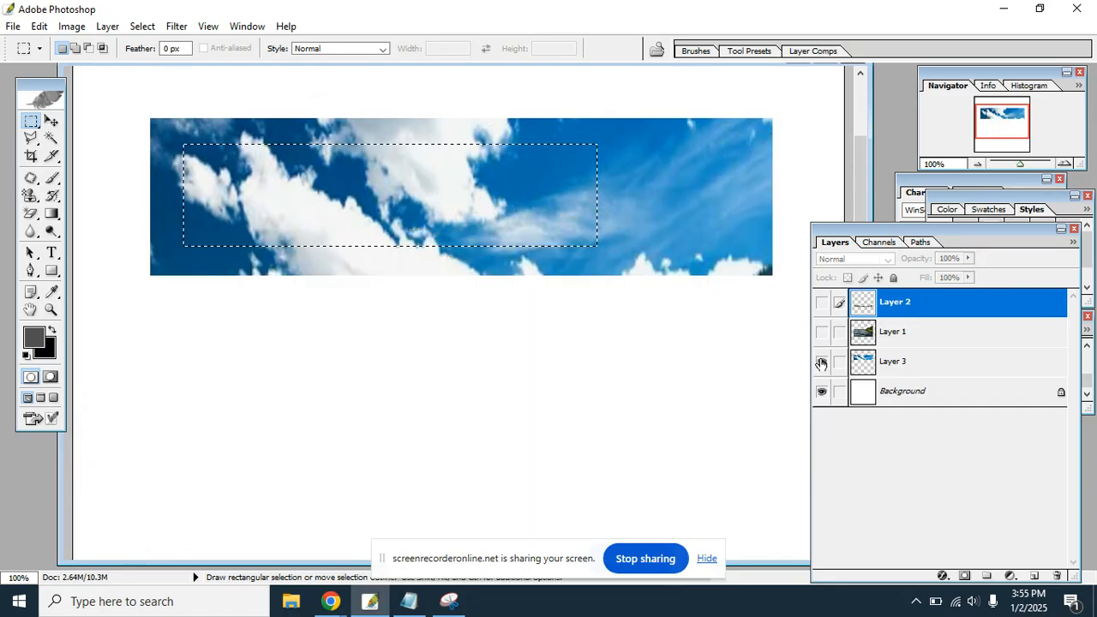
Hide Layer 3 and add a new empty layer at the top of the stack for painting with the Gradient tool.
{"action": "left_click", "coordinate": [820, 367]}
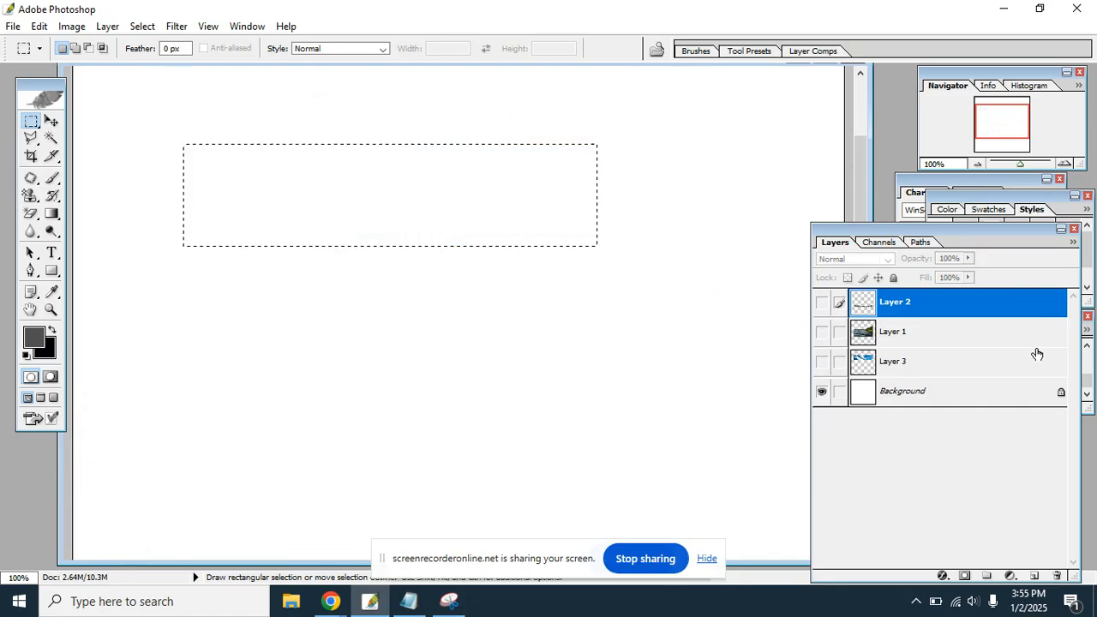
{"action": "left_click", "coordinate": [1033, 575]}
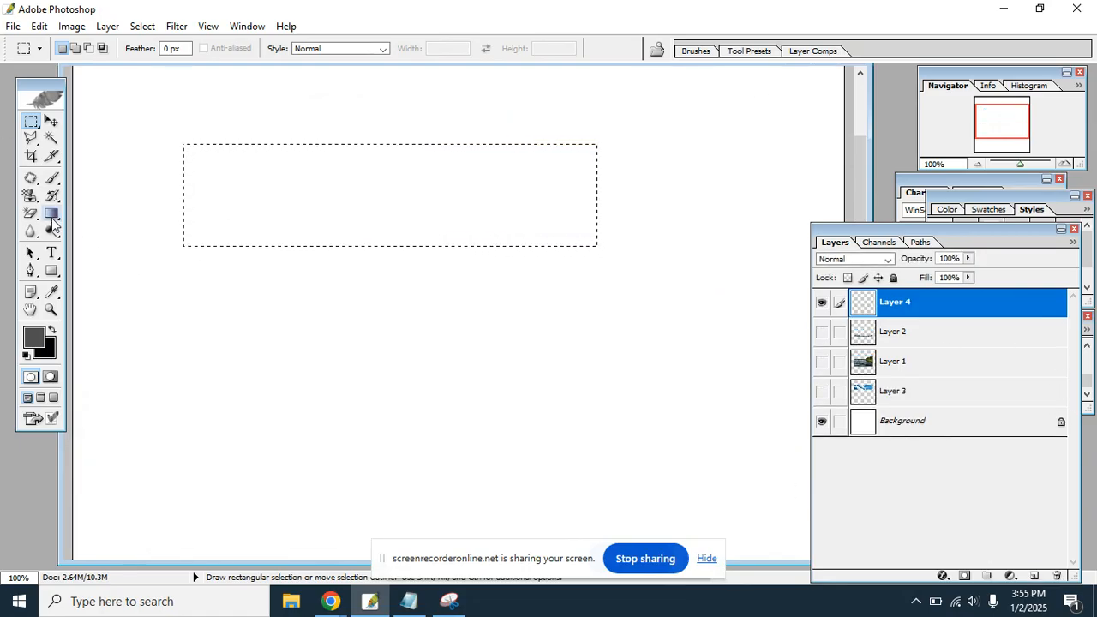
{"action": "left_click", "coordinate": [51, 214]}
{"action": "left_click", "coordinate": [108, 214]}
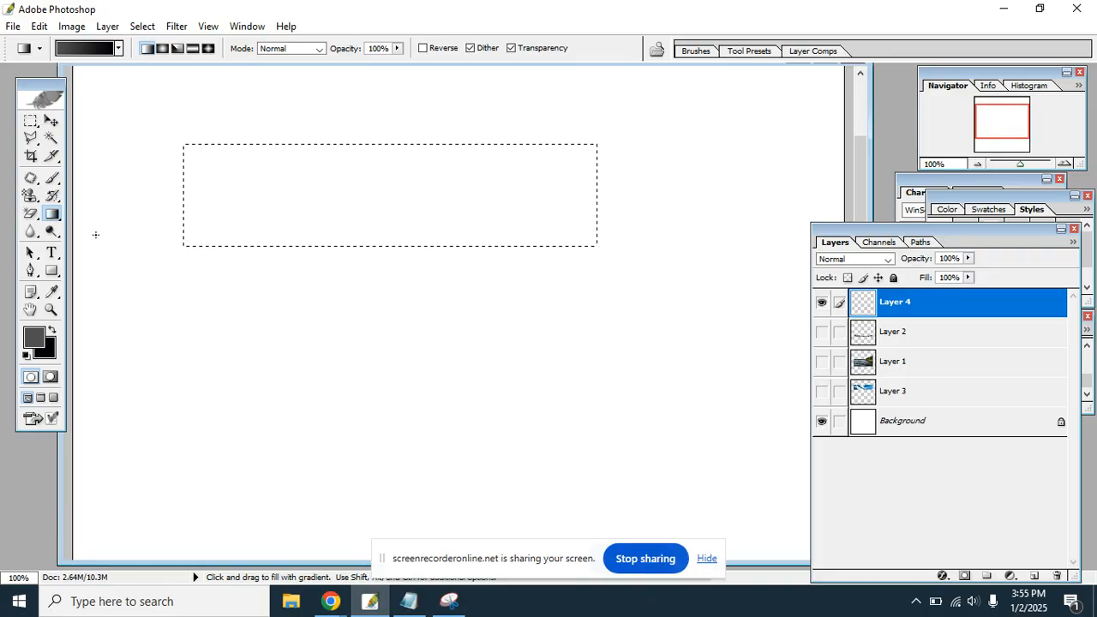
Try the blue, red and yellow gradient preset, and settle on the foreground-to-background preset.
{"action": "left_click", "coordinate": [119, 49]}
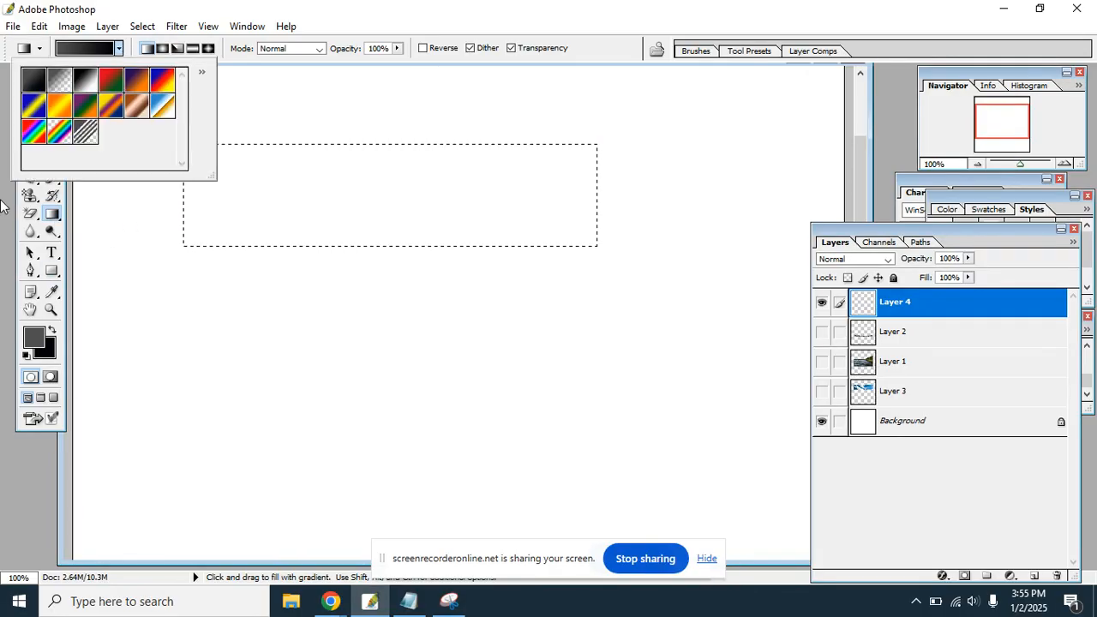
{"action": "left_click", "coordinate": [165, 82]}
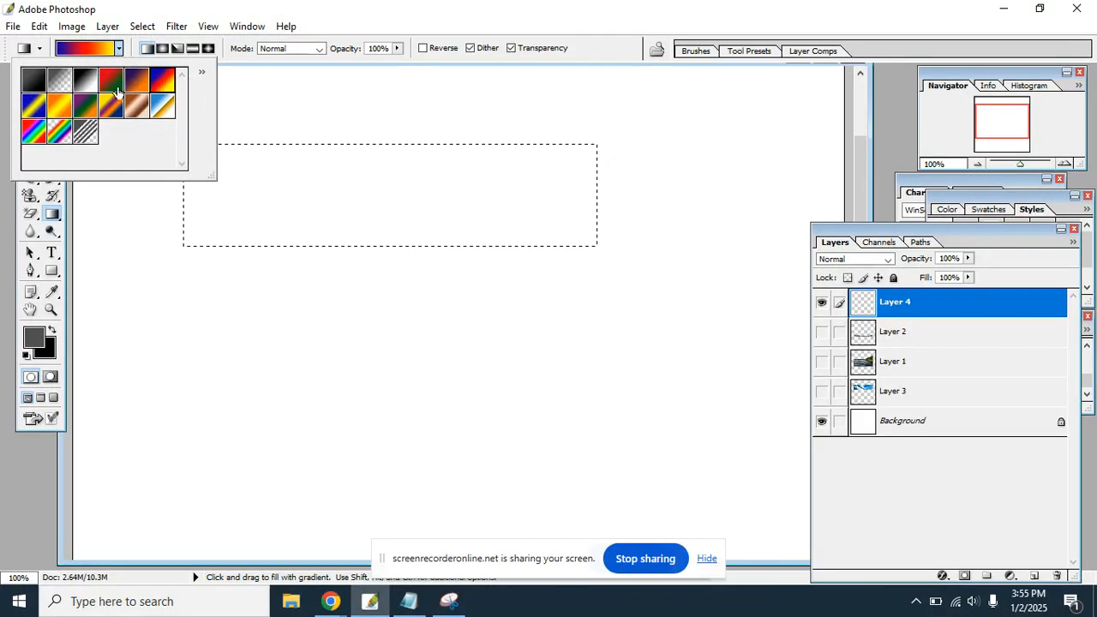
{"action": "left_click", "coordinate": [436, 30]}
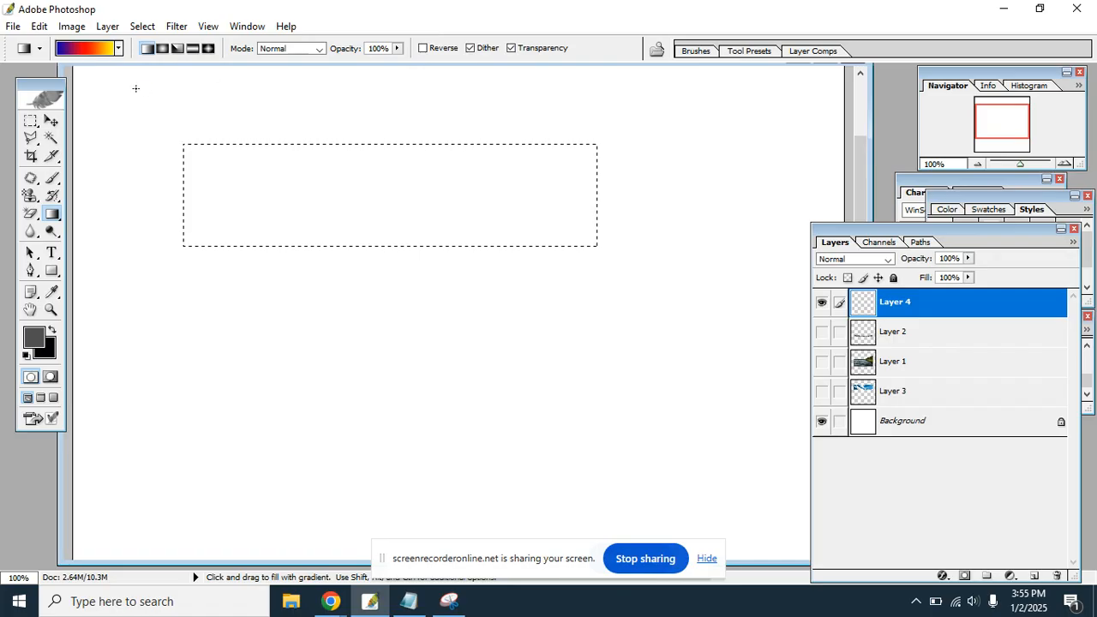
{"action": "left_click", "coordinate": [118, 48]}
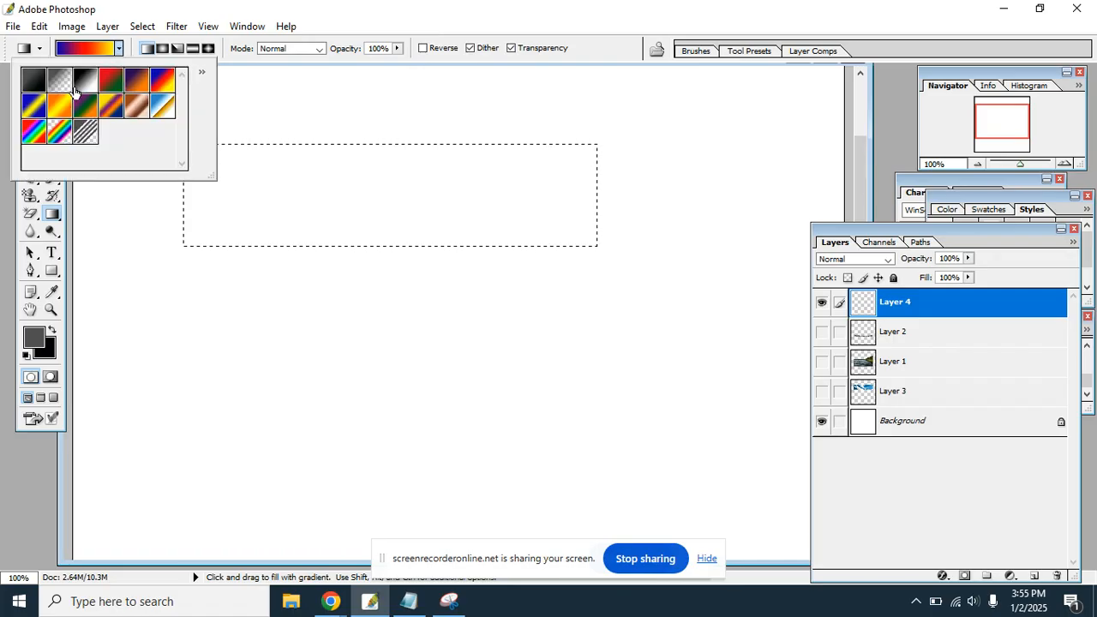
{"action": "left_click", "coordinate": [60, 81]}
{"action": "left_click", "coordinate": [36, 83]}
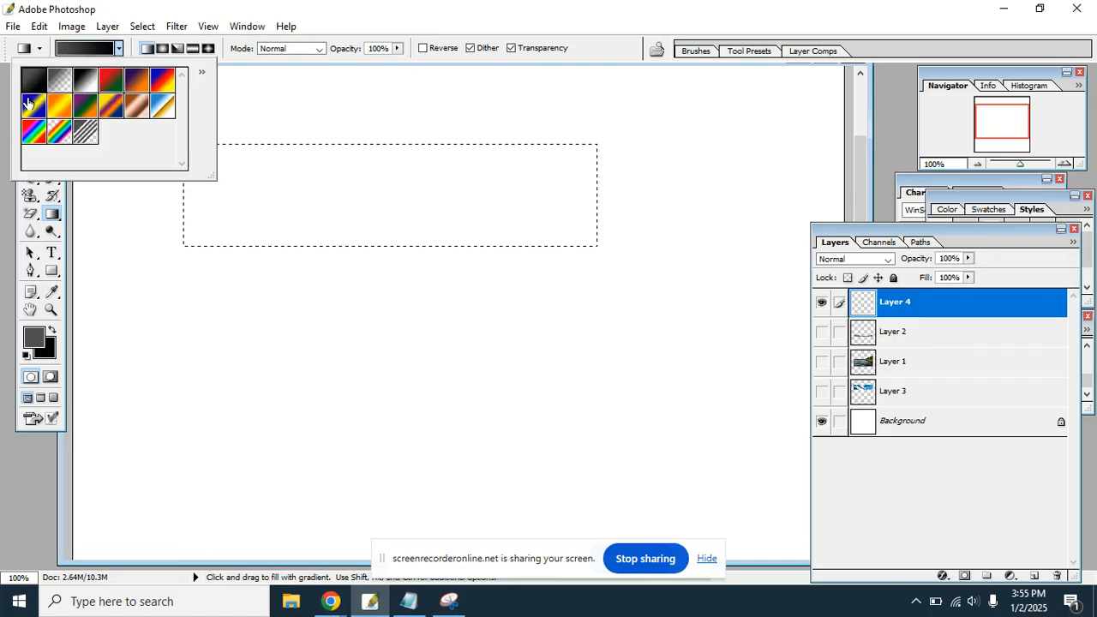
Set the foreground color to a bright, fully saturated blue.
{"action": "left_click", "coordinate": [38, 344]}
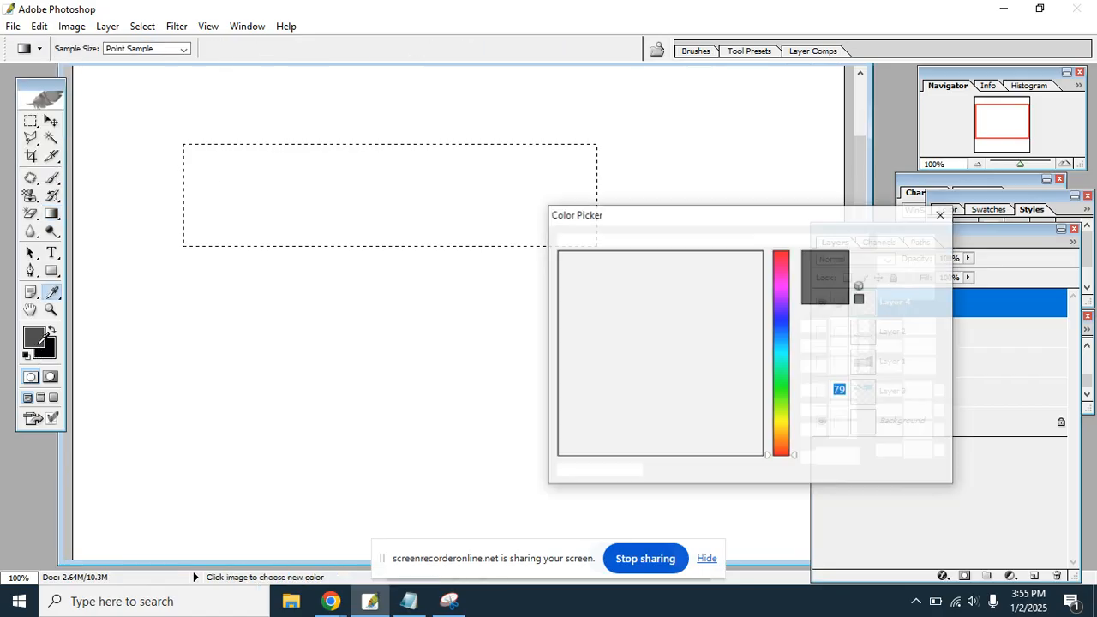
{"action": "left_click_drag", "start_coordinate": [779, 293], "coordinate": [780, 335]}
{"action": "left_click", "coordinate": [742, 249]}
{"action": "left_click", "coordinate": [905, 241]}
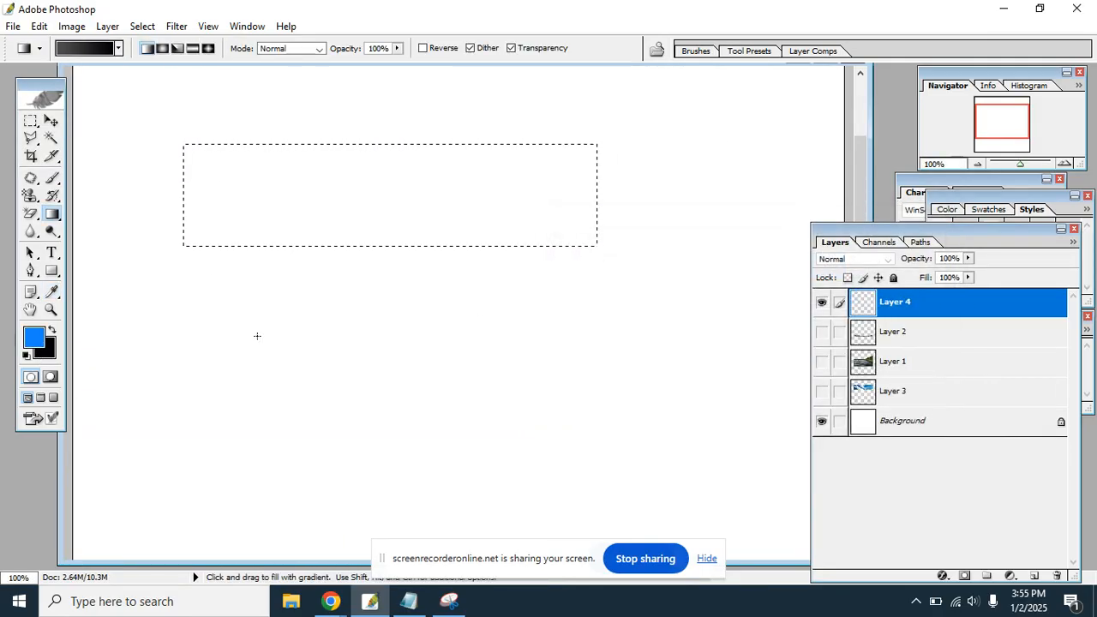
Set the background color to a bright turquoise.
{"action": "left_click", "coordinate": [48, 349]}
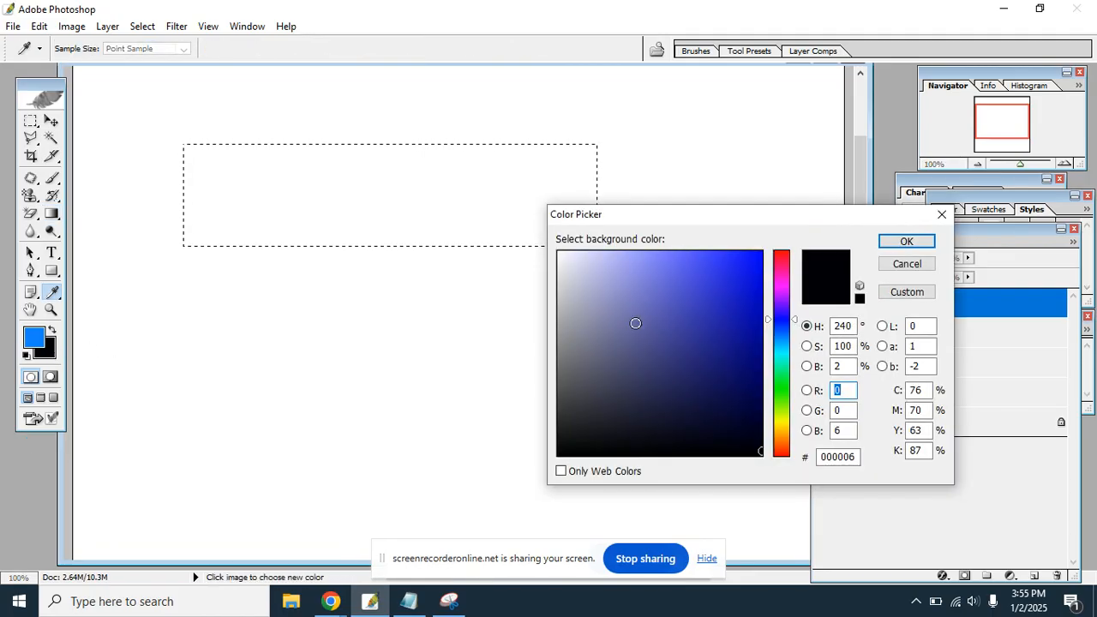
{"action": "left_click_drag", "start_coordinate": [649, 307], "coordinate": [699, 283]}
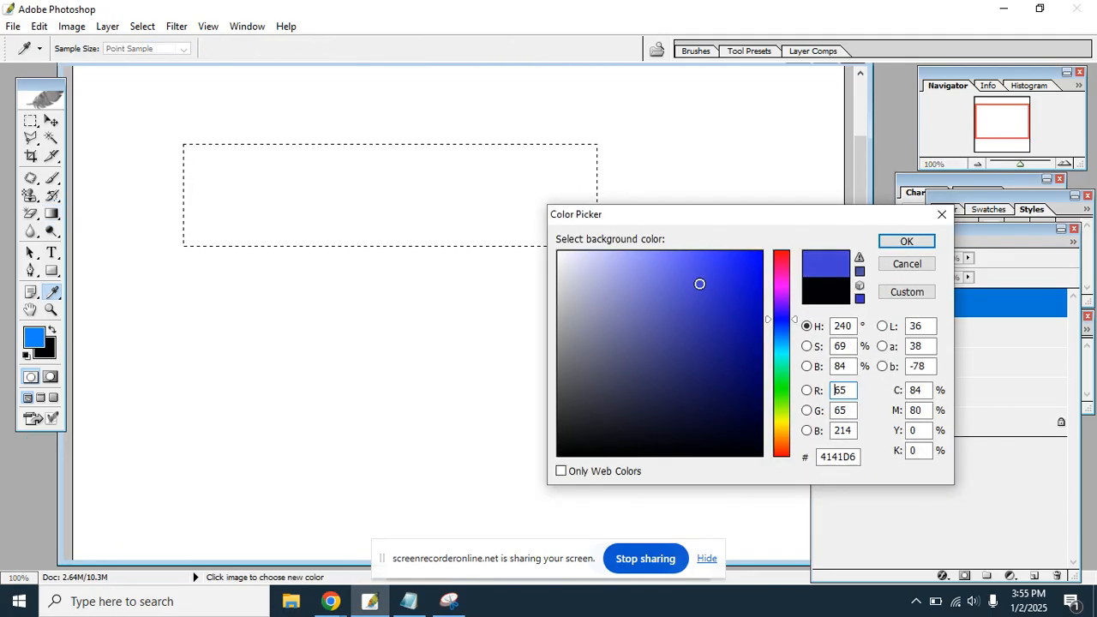
{"action": "left_click", "coordinate": [780, 360]}
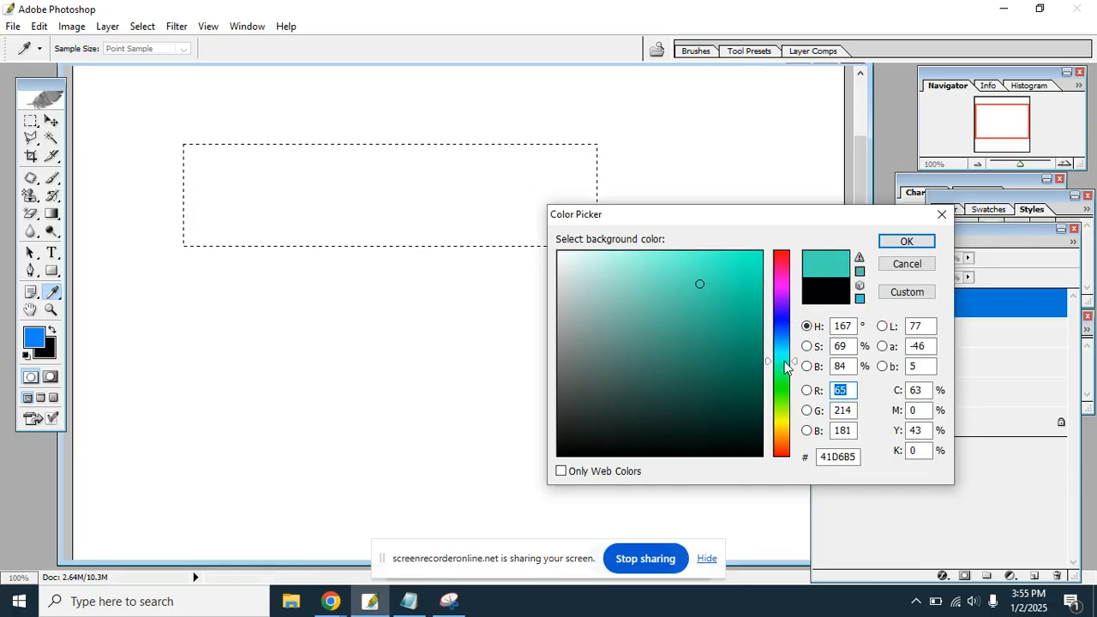
{"action": "left_click", "coordinate": [712, 283]}
{"action": "left_click", "coordinate": [723, 262]}
{"action": "left_click", "coordinate": [896, 245]}
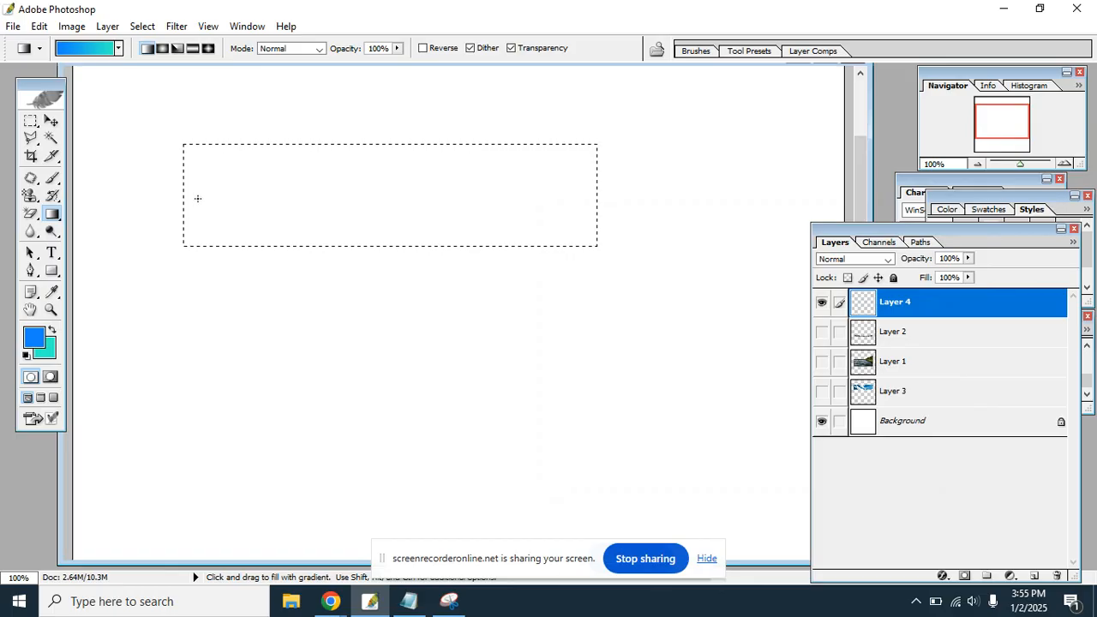
Fill the rectangular selection with a linear gradient from blue at its right side to turquoise at its left, and cut the fill away.
{"action": "left_click_drag", "start_coordinate": [51, 214], "coordinate": [141, 204]}
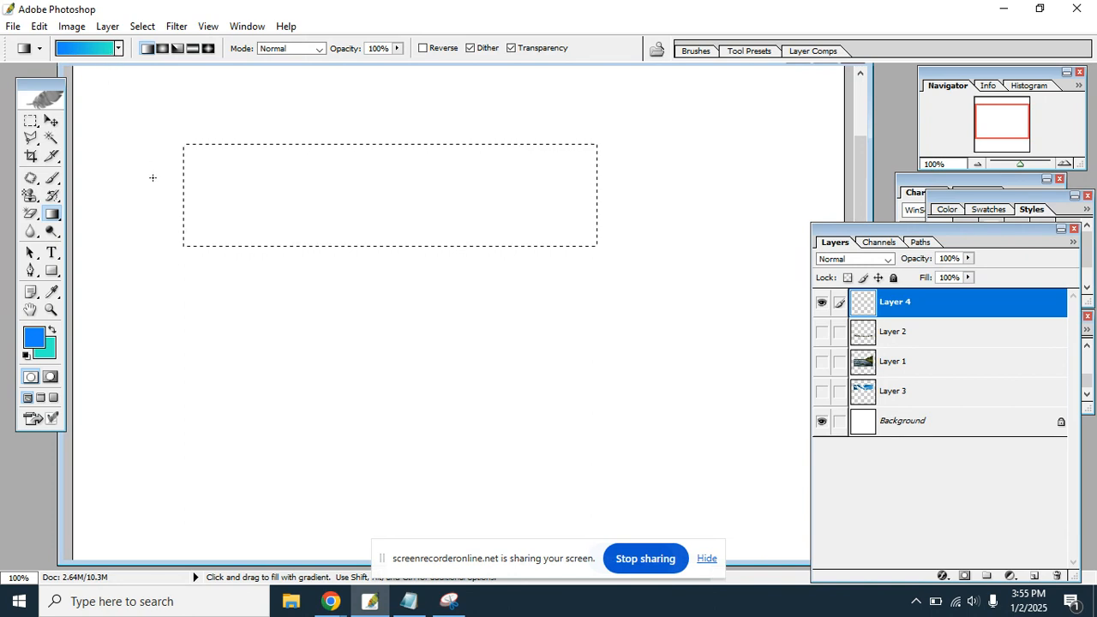
{"action": "left_click_drag", "start_coordinate": [477, 190], "coordinate": [296, 185]}
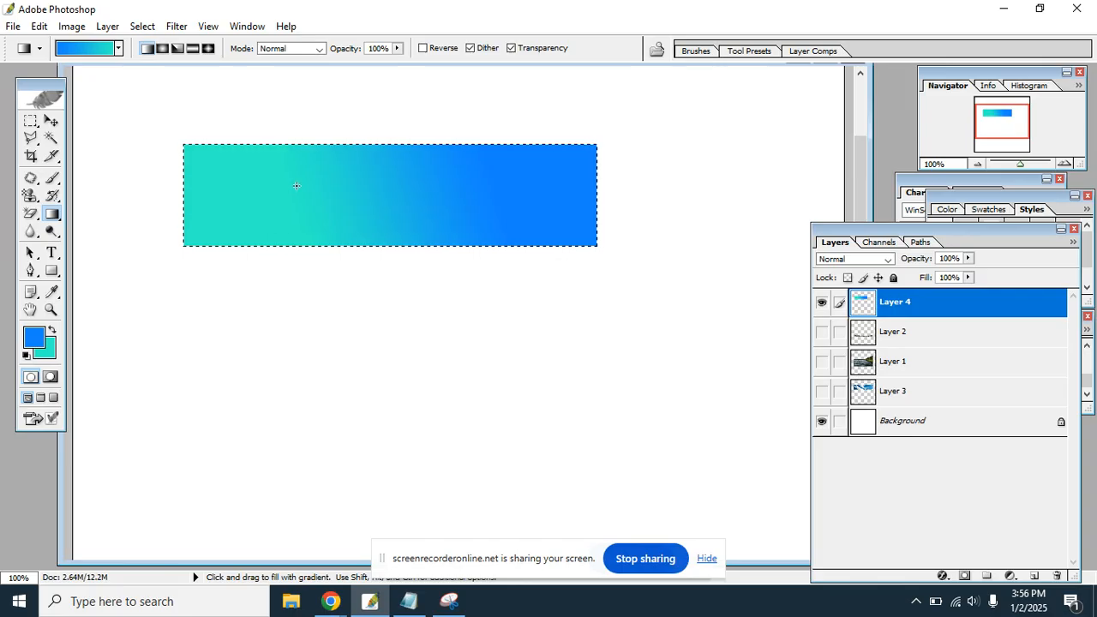
{"action": "key", "text": "ctrl+x"}
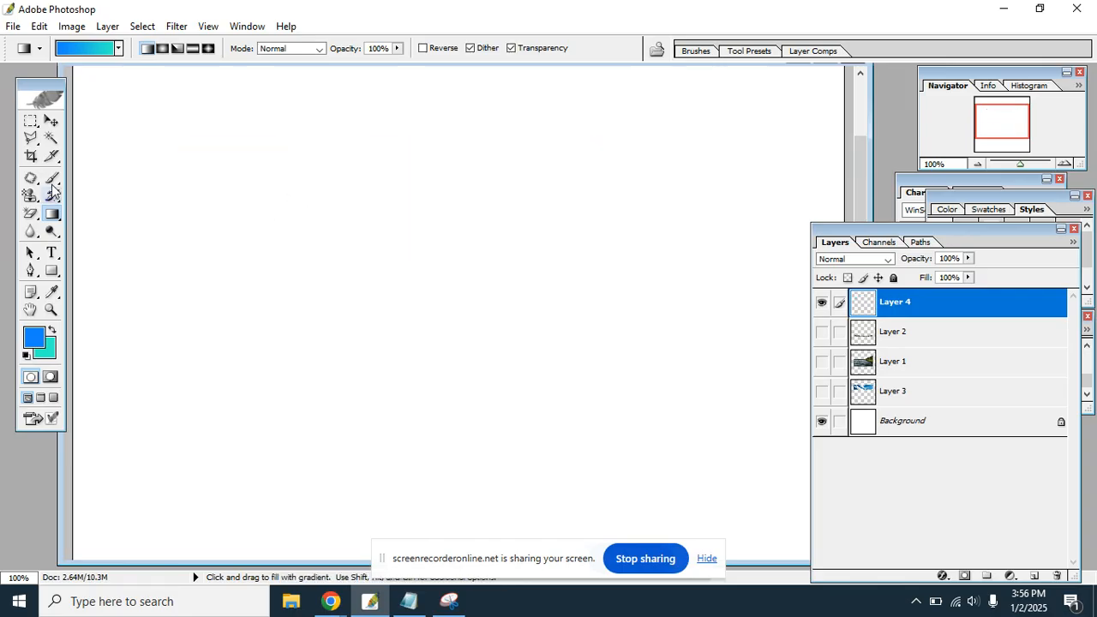
Add the text "GRADIENT" in blue at 30 pt in the upper left part of the canvas.
{"action": "left_click", "coordinate": [51, 252]}
{"action": "left_click", "coordinate": [219, 211]}
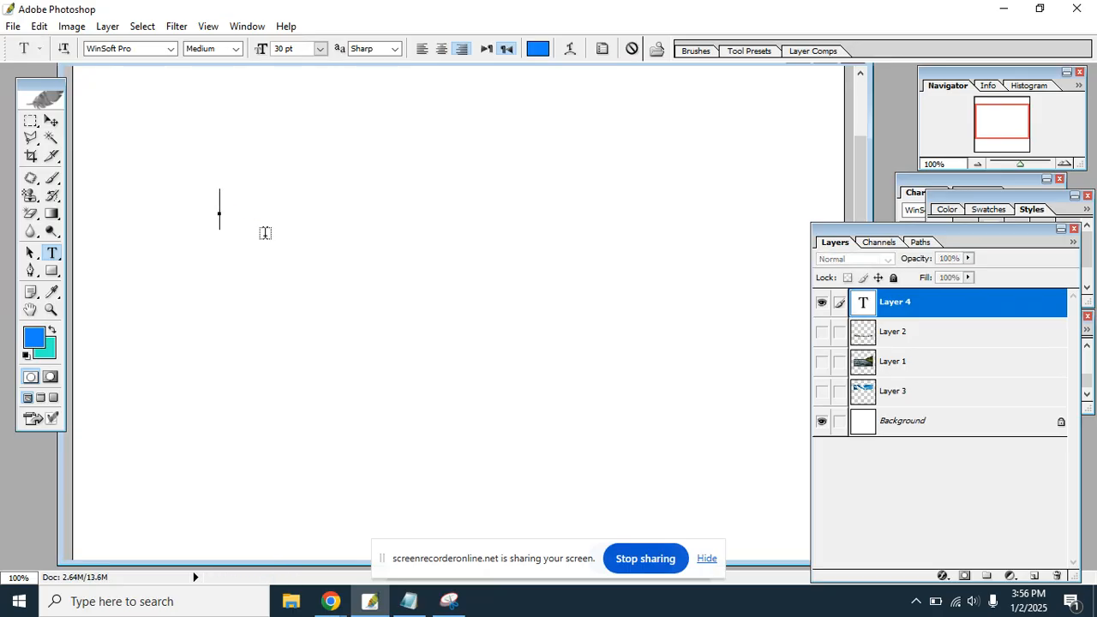
{"action": "type", "text": "GRA"}
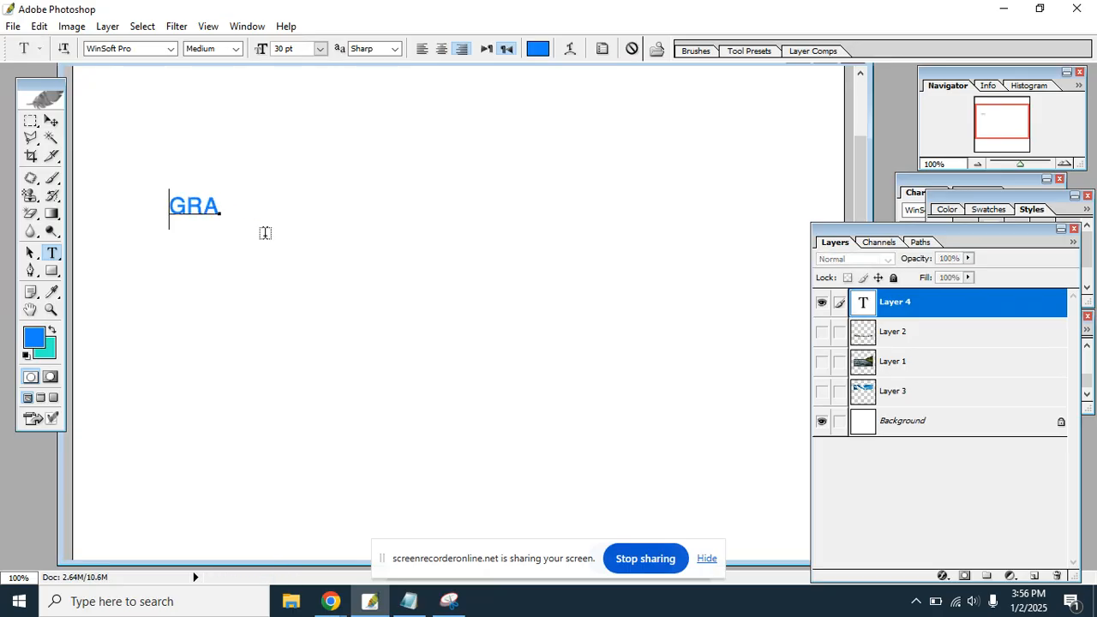
{"action": "type", "text": "DIENT"}
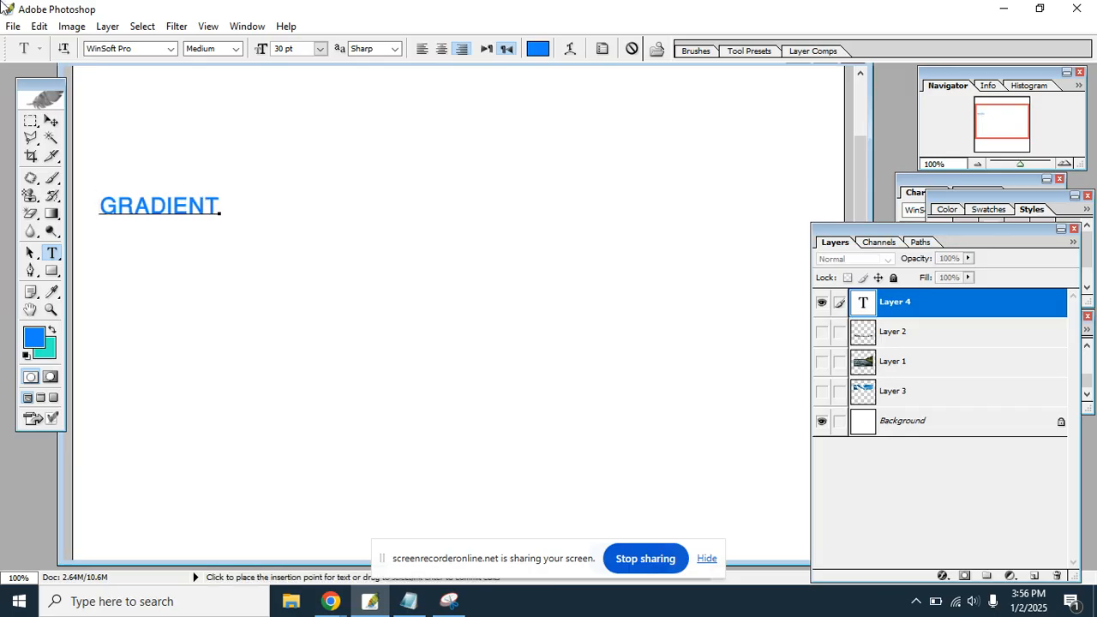
{"action": "left_click", "coordinate": [51, 121]}
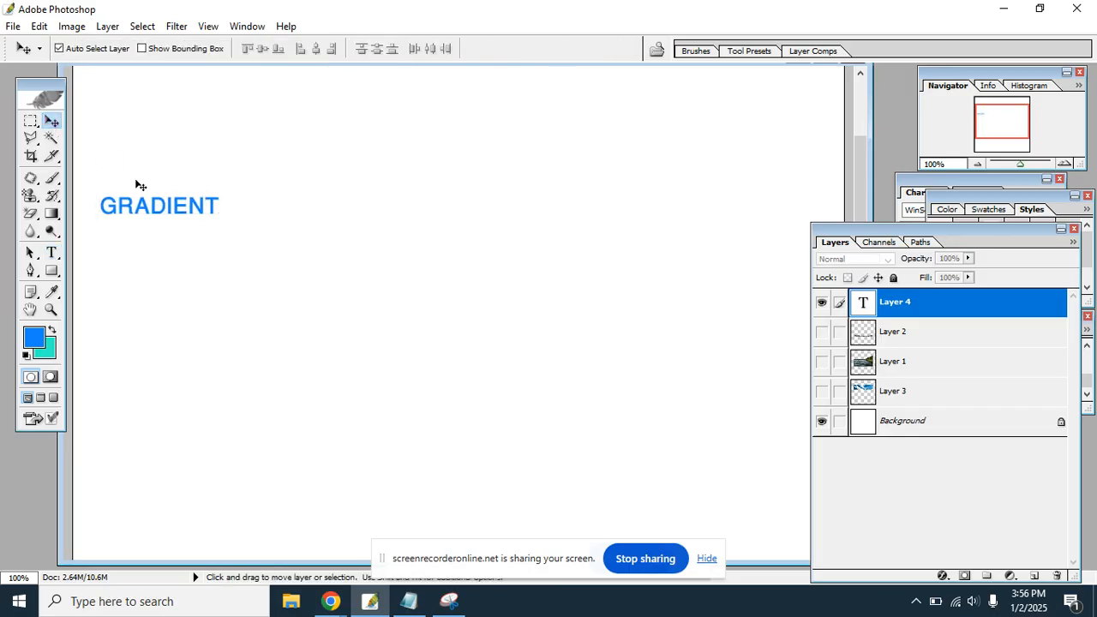
Scale the GRADIENT text proportionally to about 429% and place it across the middle of the canvas's upper half.
{"action": "key", "text": "ctrl+t"}
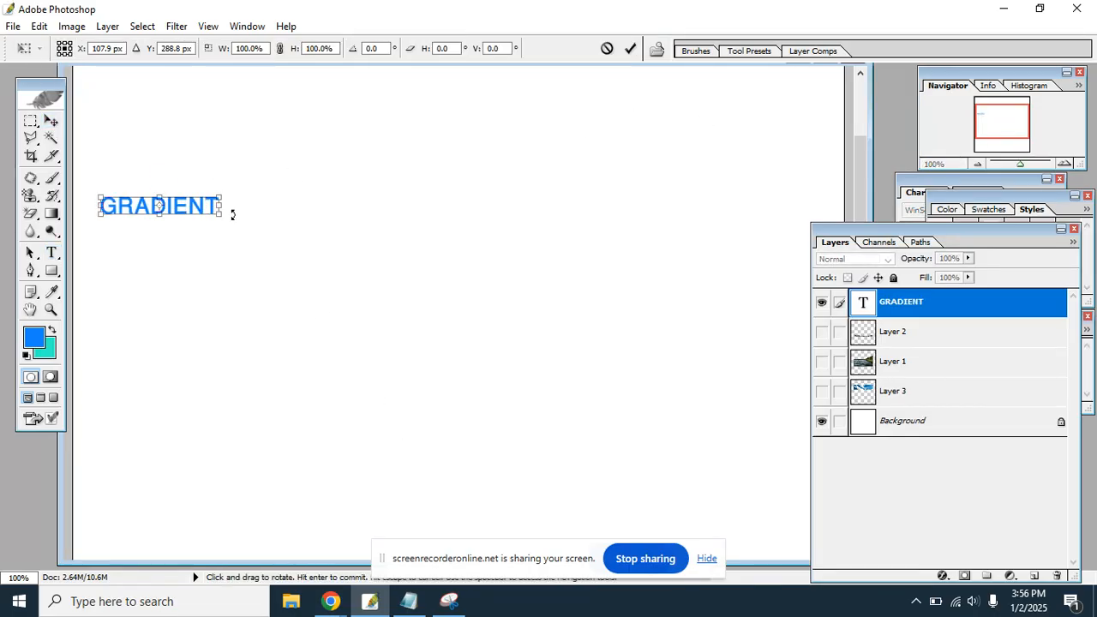
{"action": "left_click_drag", "start_coordinate": [223, 218], "coordinate": [321, 245]}
{"action": "left_click_drag", "start_coordinate": [245, 178], "coordinate": [517, 211]}
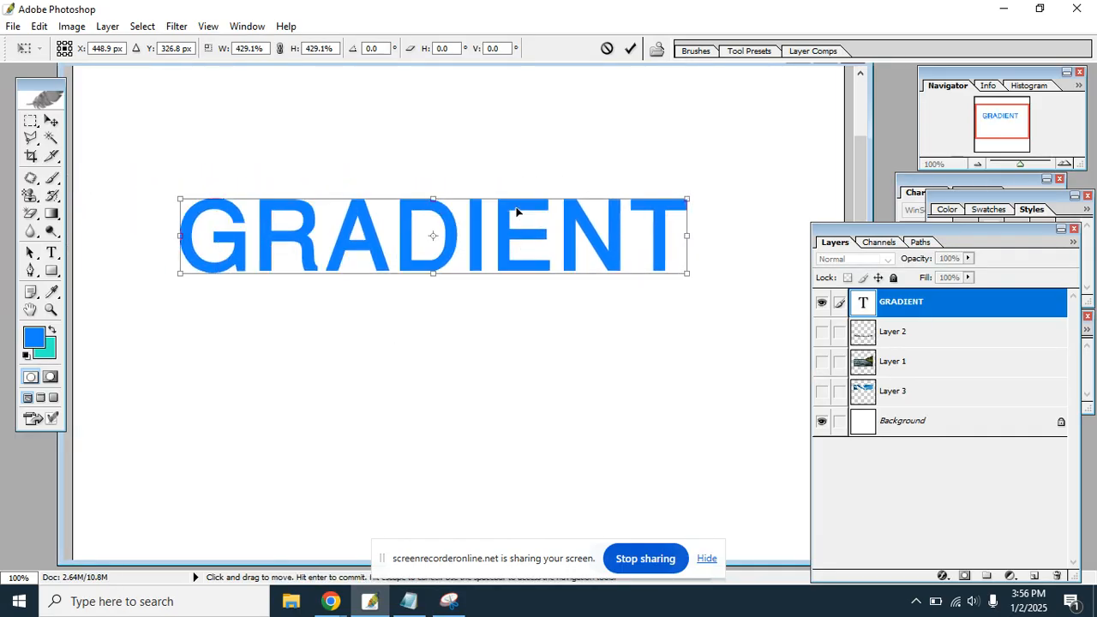
{"action": "key", "text": "Return"}
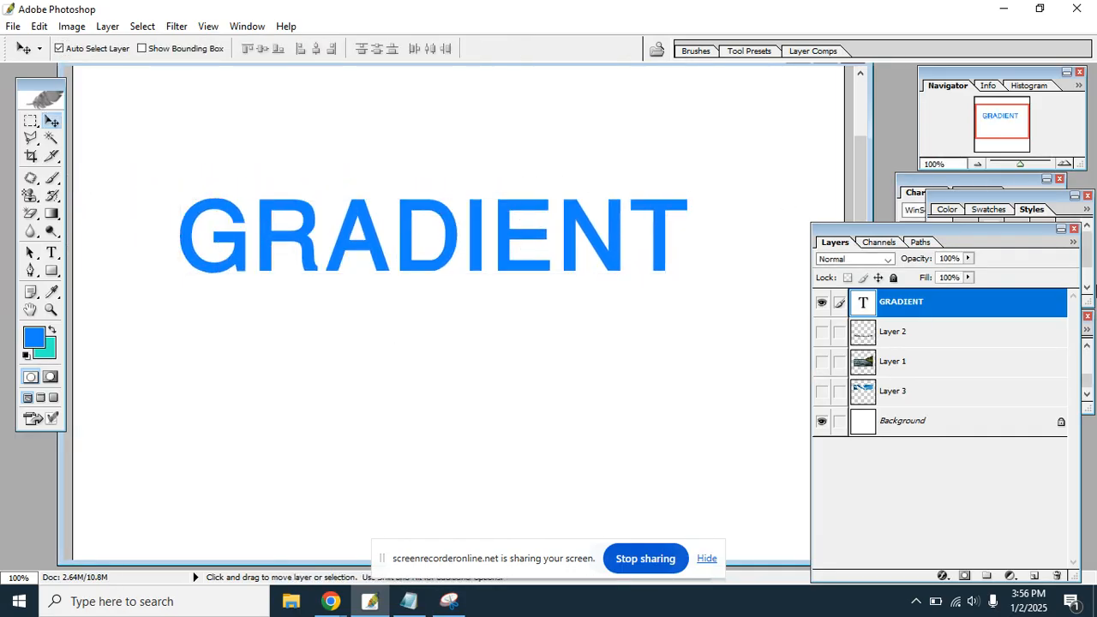
Select the outlines of the GRADIENT letters and fill them with a diagonal blue-to-turquoise gradient on a new layer.
{"action": "left_click", "coordinate": [979, 302], "text": "ctrl"}
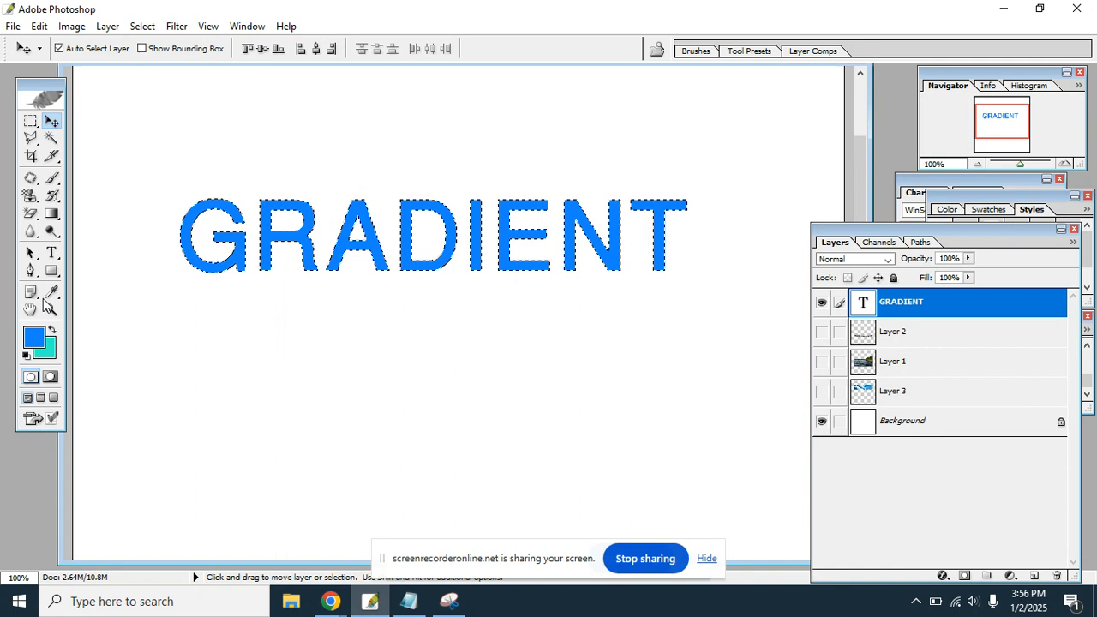
{"action": "left_click", "coordinate": [52, 213]}
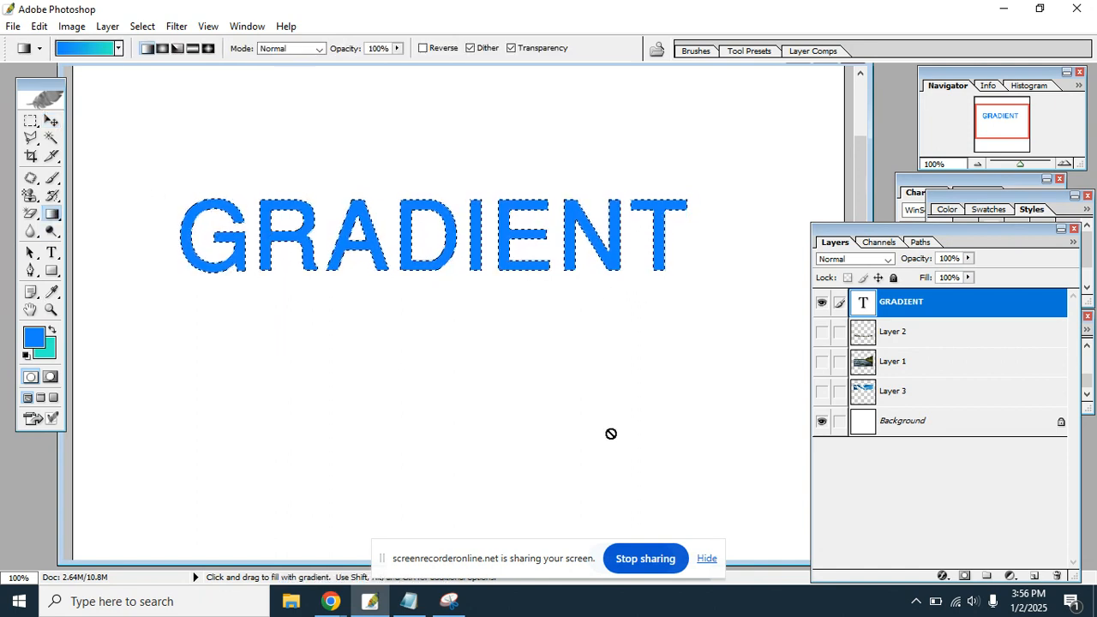
{"action": "left_click", "coordinate": [1034, 575]}
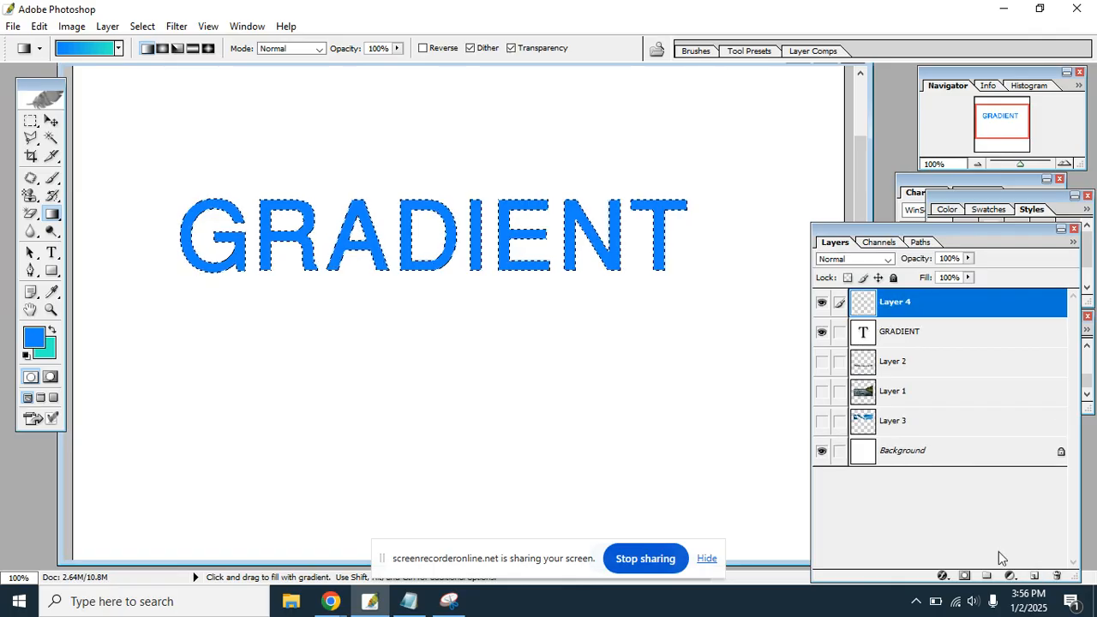
{"action": "left_click_drag", "start_coordinate": [154, 173], "coordinate": [659, 384]}
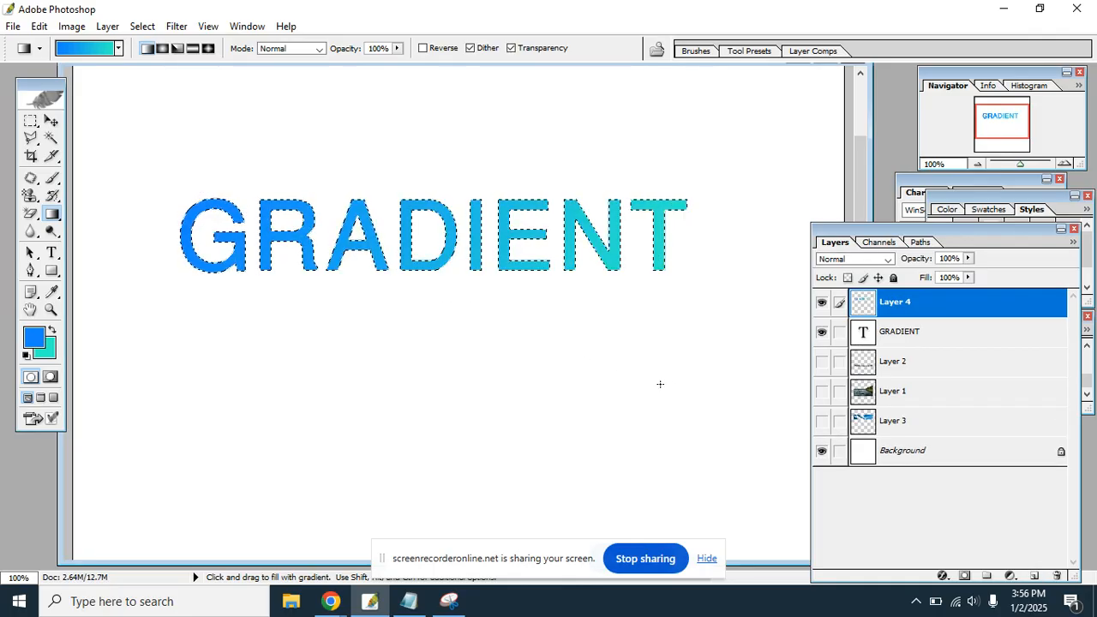
Hide the original GRADIENT text layer and move the gradient-filled lettering up near the top of the canvas.
{"action": "left_click", "coordinate": [821, 333]}
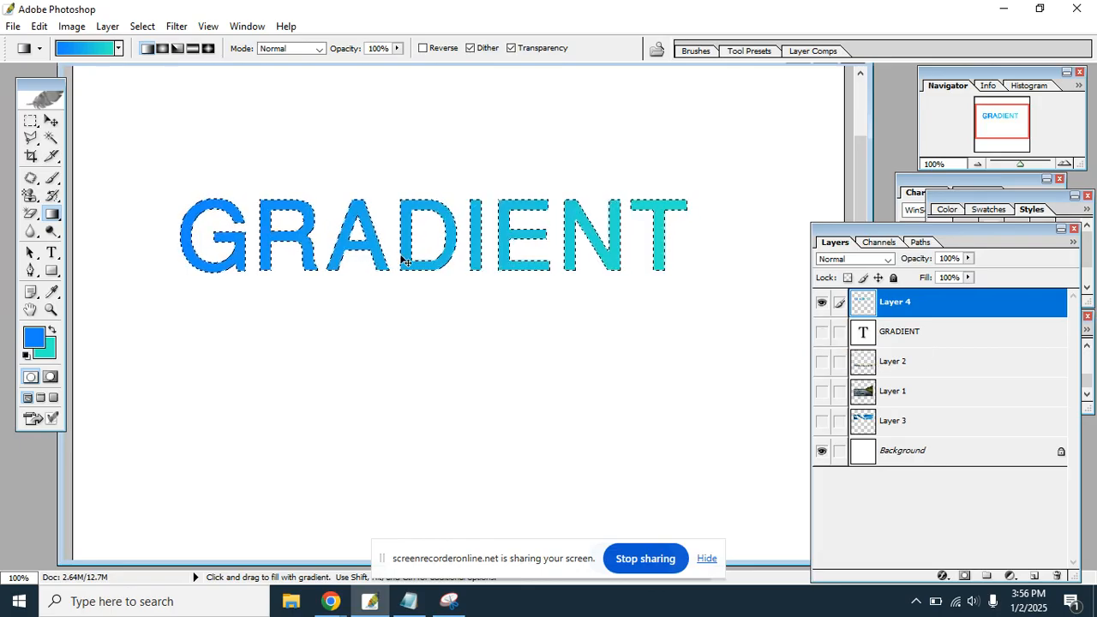
{"action": "left_click", "coordinate": [51, 121]}
{"action": "left_click_drag", "start_coordinate": [245, 215], "coordinate": [241, 147]}
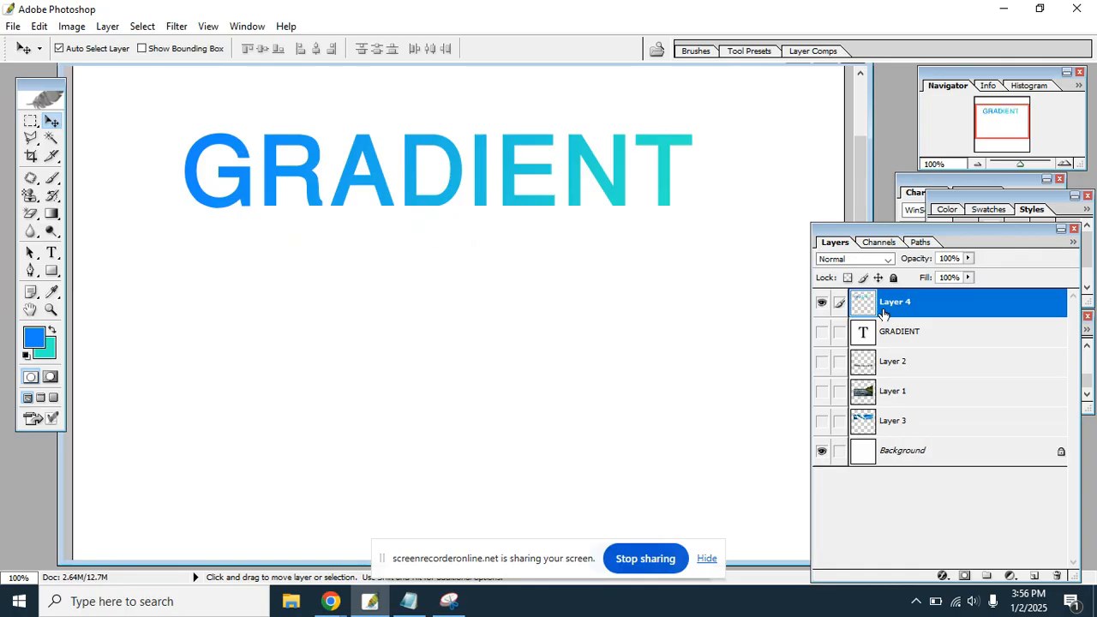
Select the letter outlines of the GRADIENT text layer again, keep that layer hidden, and add a new layer on top.
{"action": "left_click", "coordinate": [822, 333]}
{"action": "left_click", "coordinate": [905, 337], "text": "ctrl"}
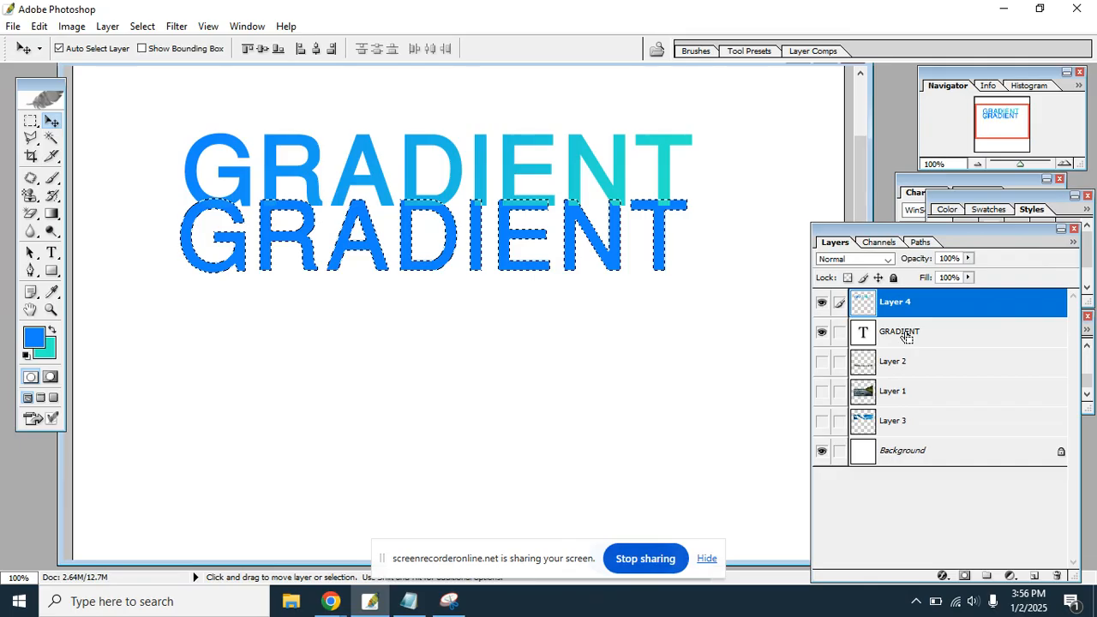
{"action": "left_click", "coordinate": [822, 335]}
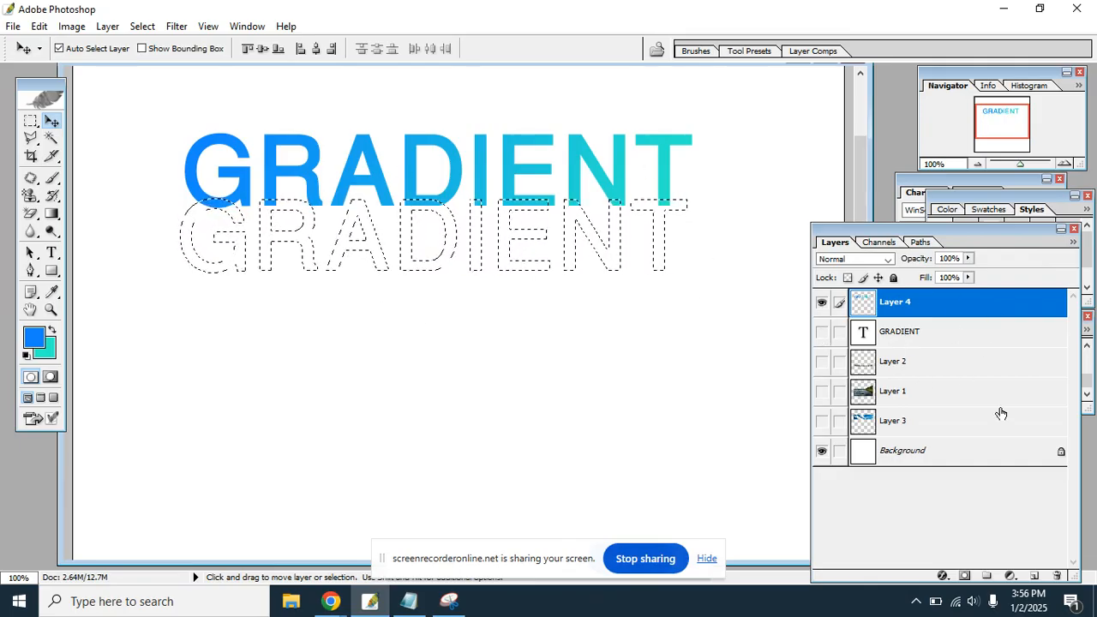
{"action": "left_click", "coordinate": [1034, 575]}
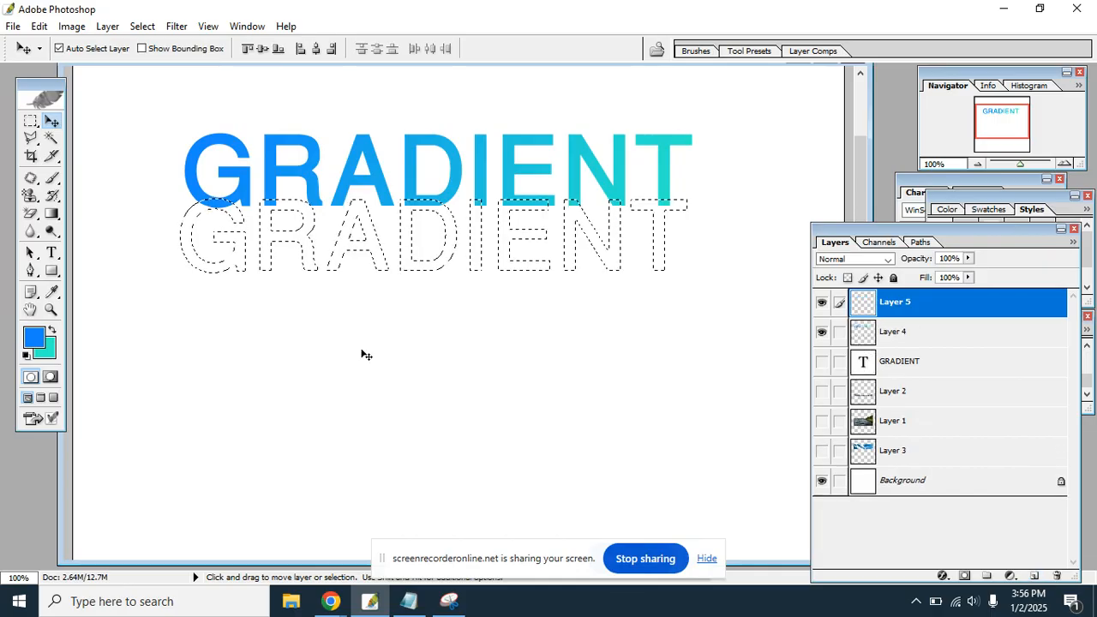
Set the foreground color to bright red F90000.
{"action": "left_click", "coordinate": [34, 339]}
{"action": "left_click_drag", "start_coordinate": [783, 347], "coordinate": [787, 252]}
{"action": "left_click", "coordinate": [759, 255]}
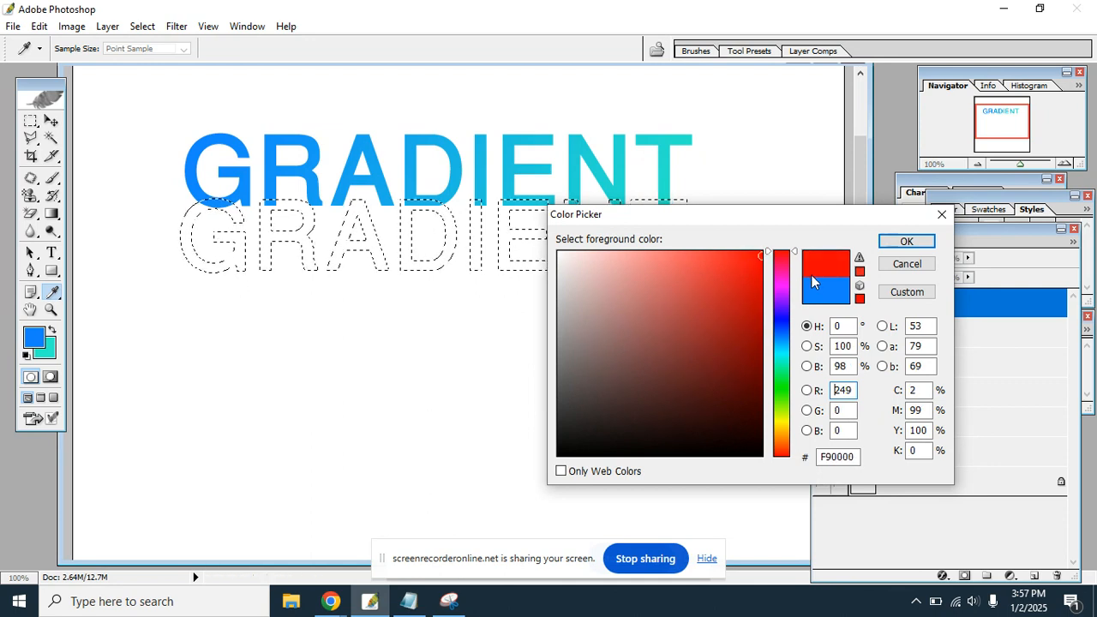
{"action": "key", "text": "Return"}
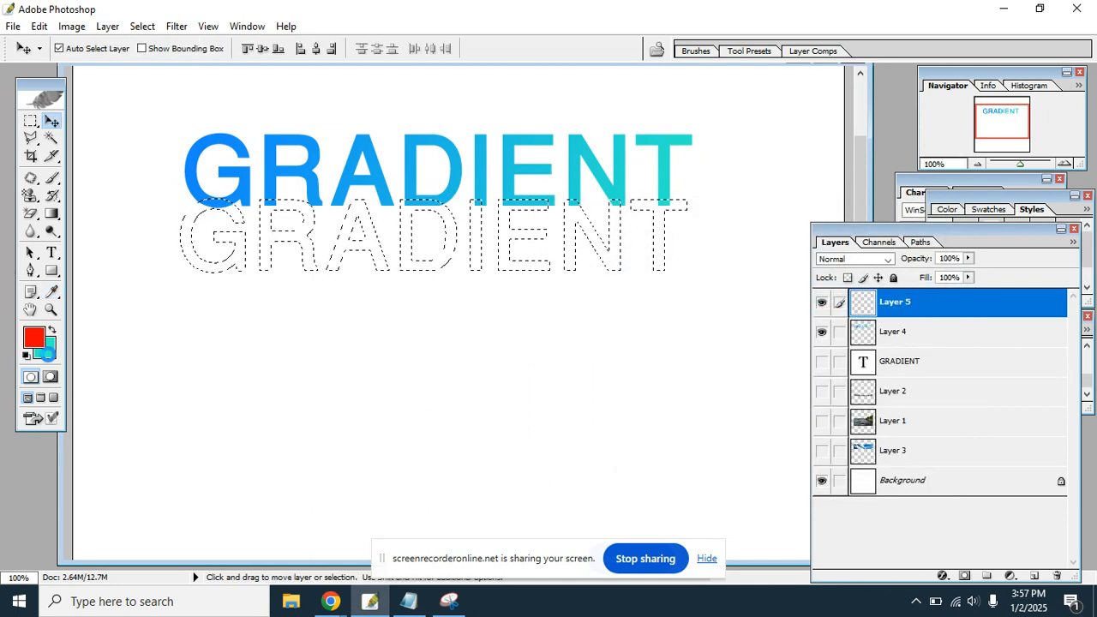
Set the background color to bright magenta-pink.
{"action": "left_click", "coordinate": [48, 351]}
{"action": "left_click_drag", "start_coordinate": [781, 281], "coordinate": [781, 280]}
{"action": "left_click", "coordinate": [741, 282]}
{"action": "left_click", "coordinate": [744, 254]}
{"action": "left_click", "coordinate": [905, 241]}
{"action": "key", "text": "v"}
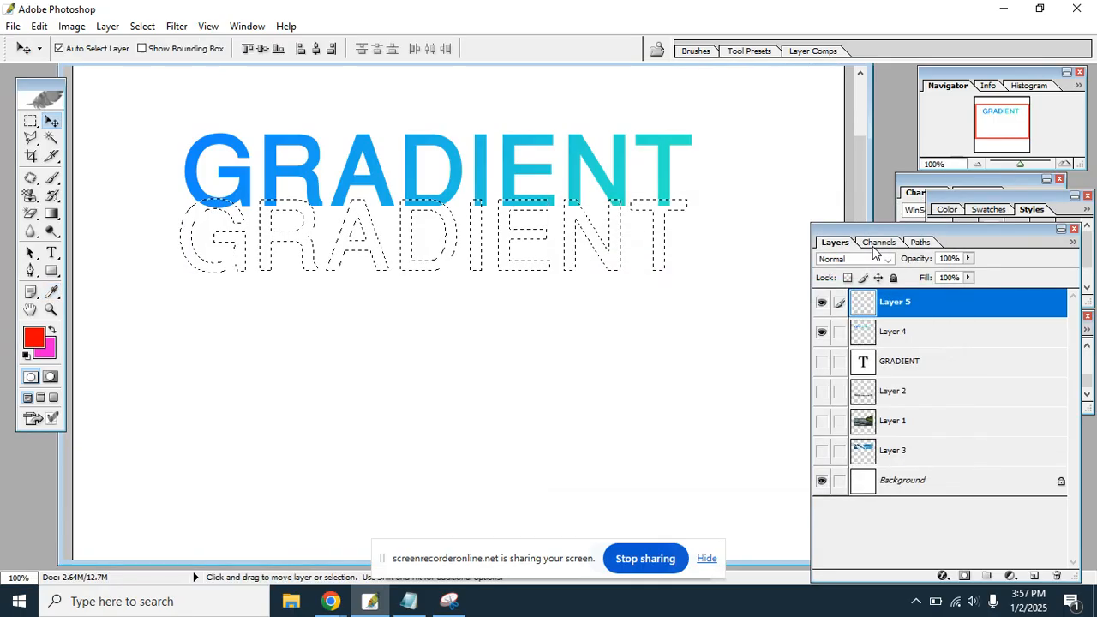
Fill the selected GRADIENT letter outlines on the new layer with a red-to-pink linear gradient running along the word, and deselect.
{"action": "left_click", "coordinate": [51, 213]}
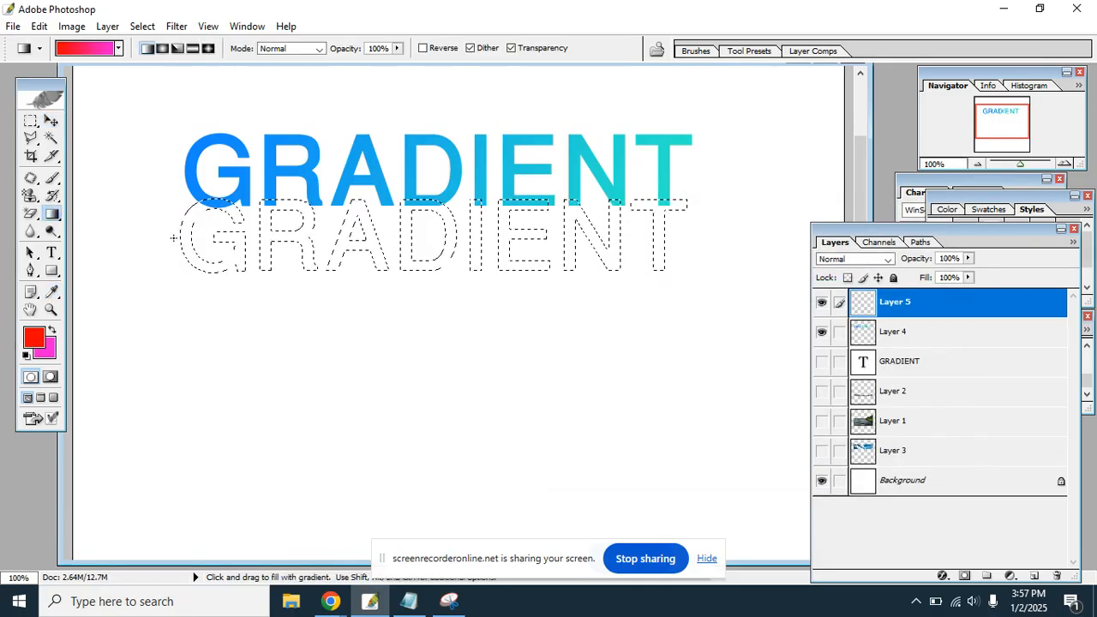
{"action": "left_click_drag", "start_coordinate": [115, 223], "coordinate": [541, 241]}
{"action": "key", "text": "ctrl+d"}
Move the blue and red gradient words up and toward the canvas's left side, with the red one just below the blue one.
{"action": "left_click", "coordinate": [51, 121]}
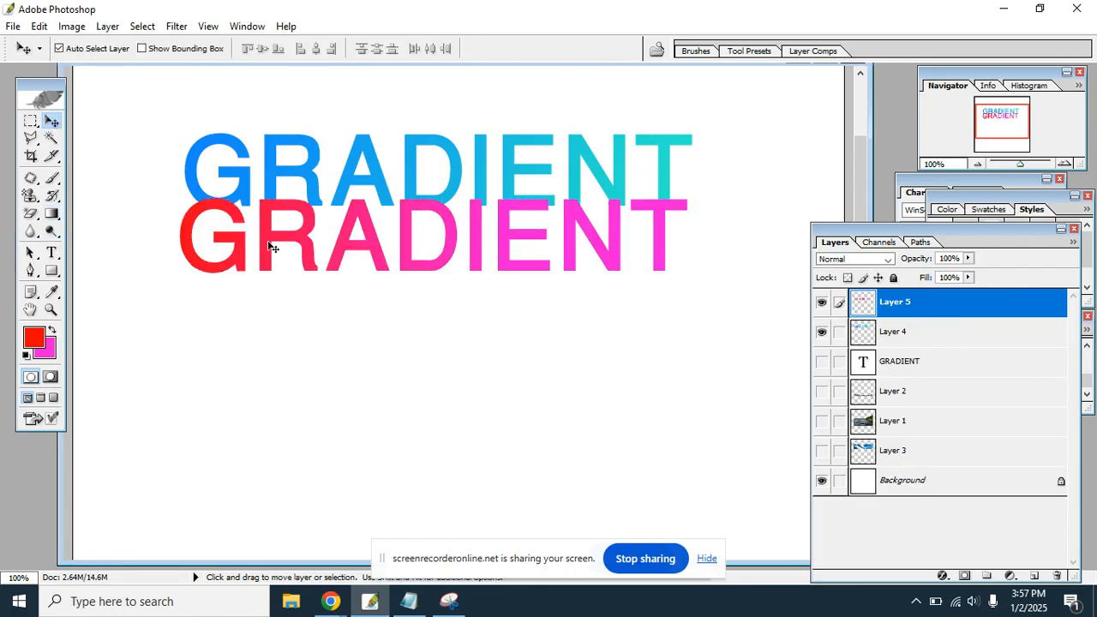
{"action": "left_click_drag", "start_coordinate": [239, 223], "coordinate": [242, 250]}
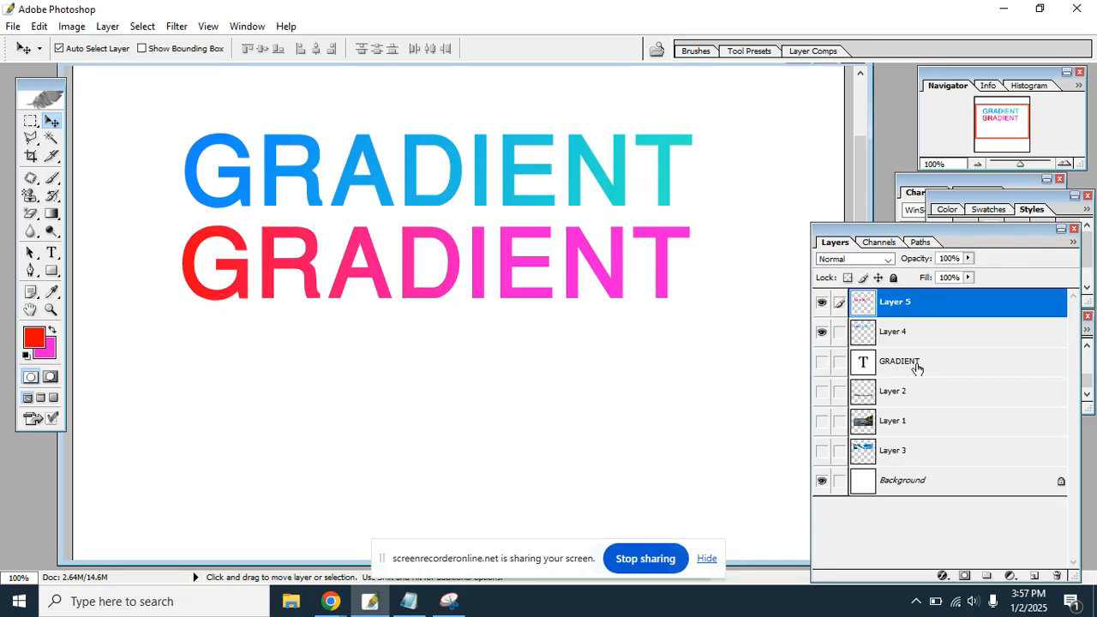
{"action": "left_click_drag", "start_coordinate": [596, 171], "coordinate": [569, 143]}
{"action": "left_click_drag", "start_coordinate": [604, 260], "coordinate": [557, 232]}
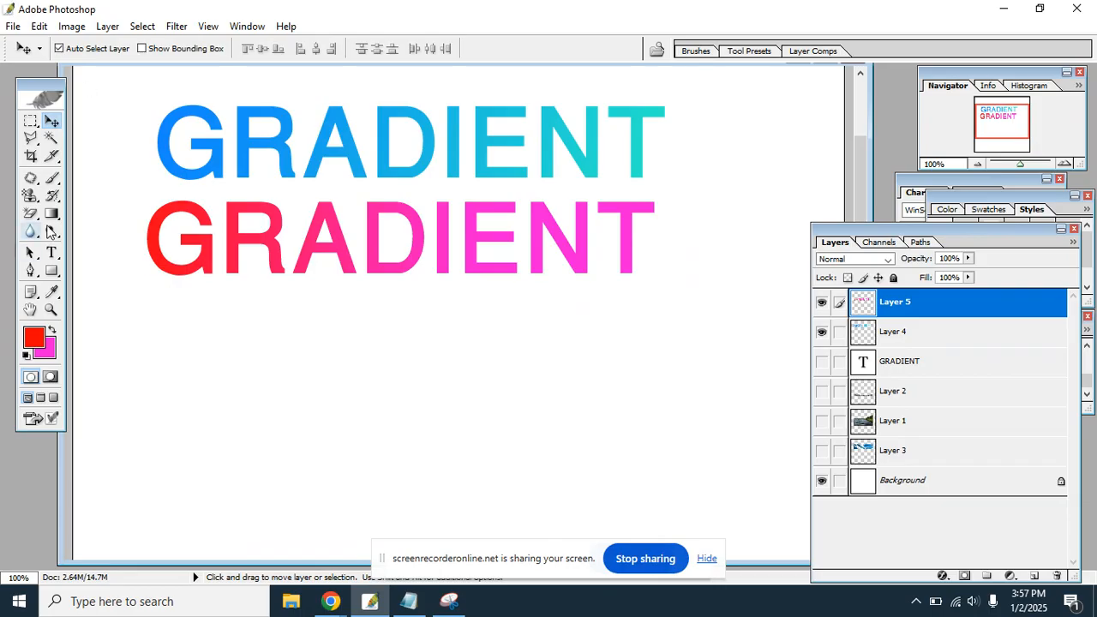
Choose the Paint Bucket Tool for filling, and draw a wide rectangular selection below the lettering with a new layer on top.
{"action": "left_click_drag", "start_coordinate": [51, 213], "coordinate": [109, 219]}
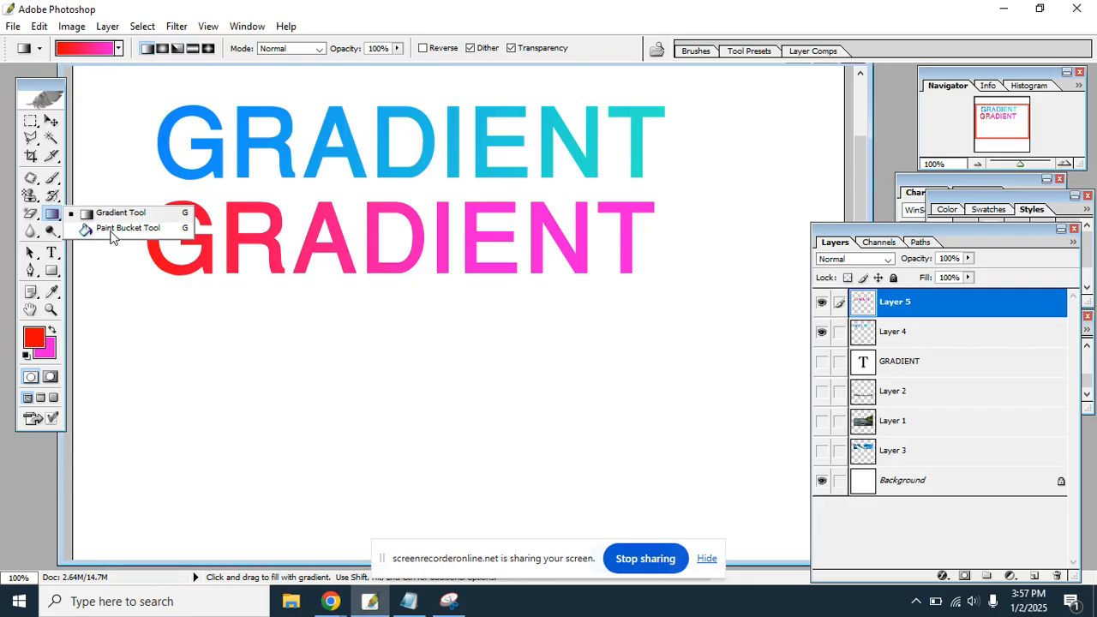
{"action": "left_click", "coordinate": [120, 228]}
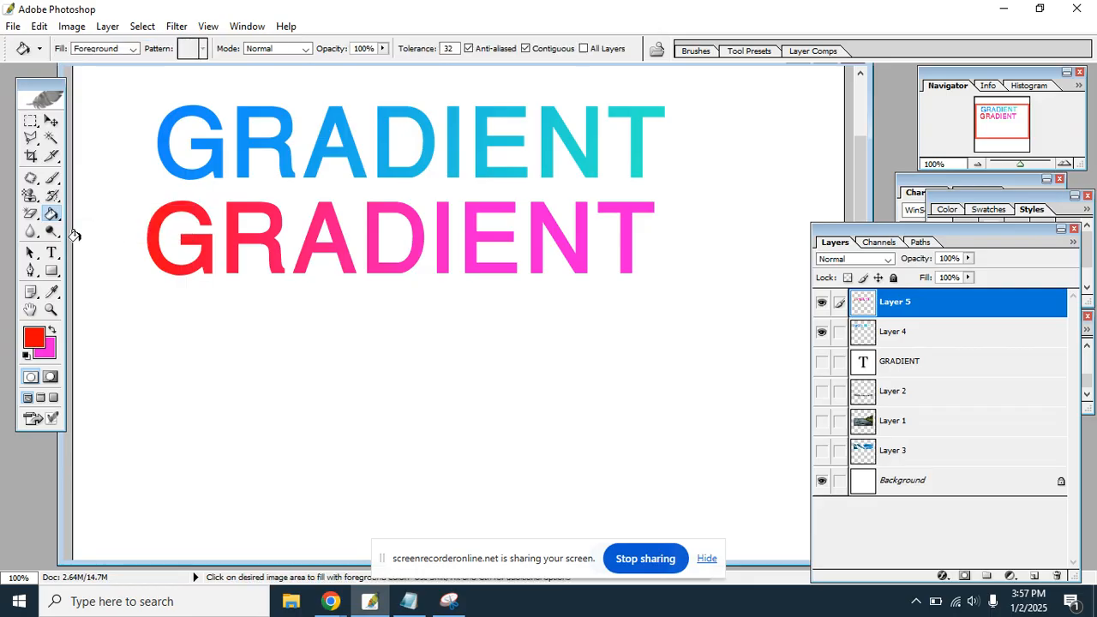
{"action": "left_click", "coordinate": [30, 120]}
{"action": "left_click_drag", "start_coordinate": [182, 312], "coordinate": [662, 390]}
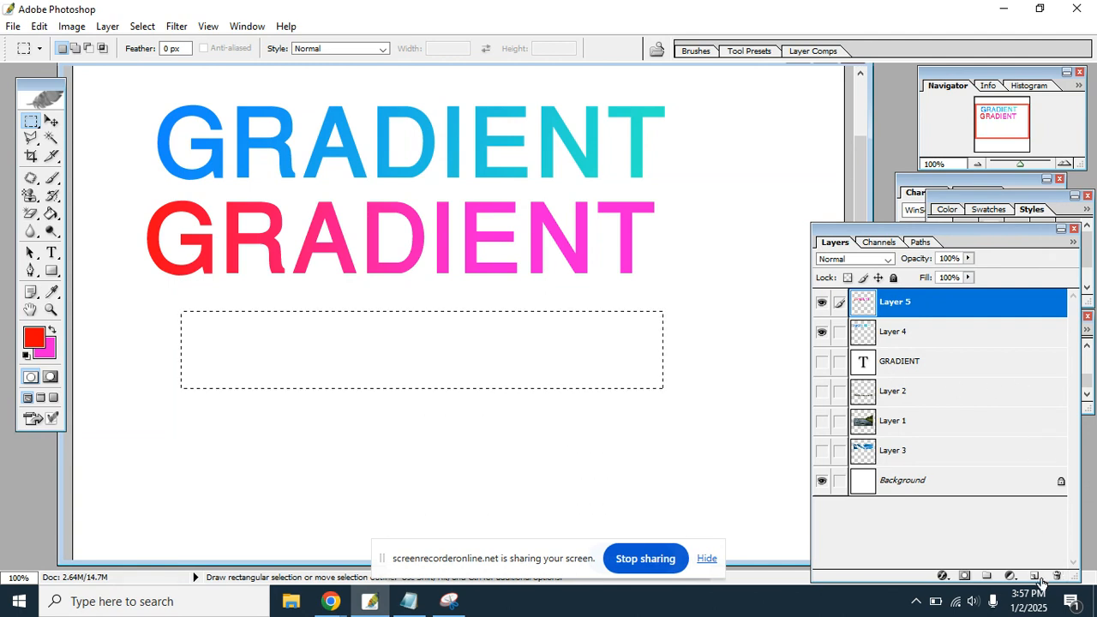
{"action": "left_click", "coordinate": [1034, 574]}
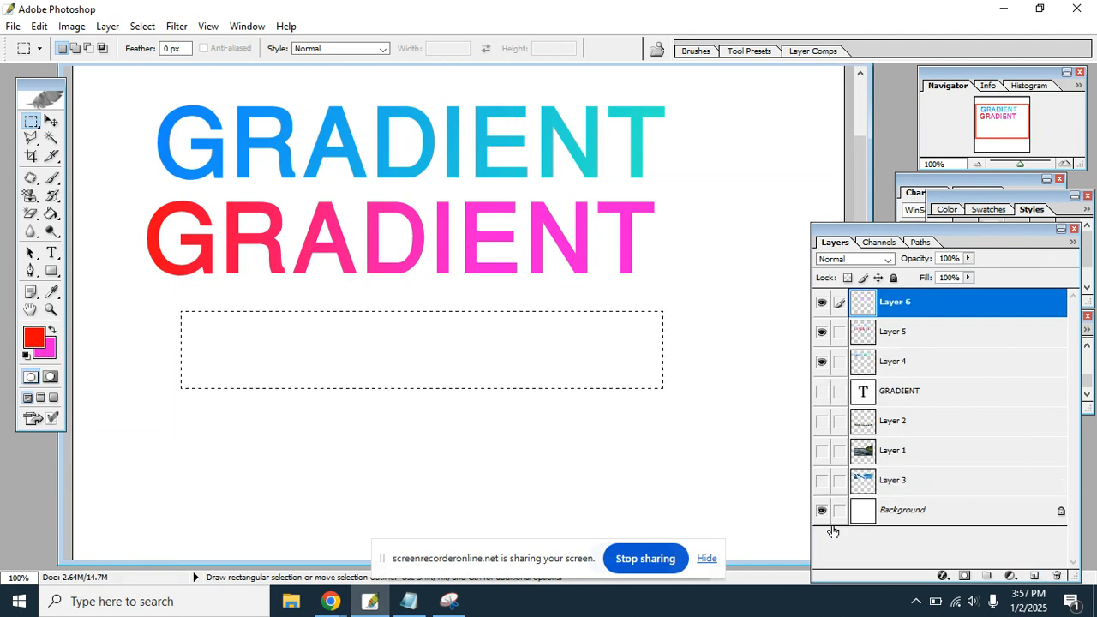
Try filling the rectangular selection with the red foreground color using the Paint Bucket, and undo the fill.
{"action": "left_click", "coordinate": [53, 216]}
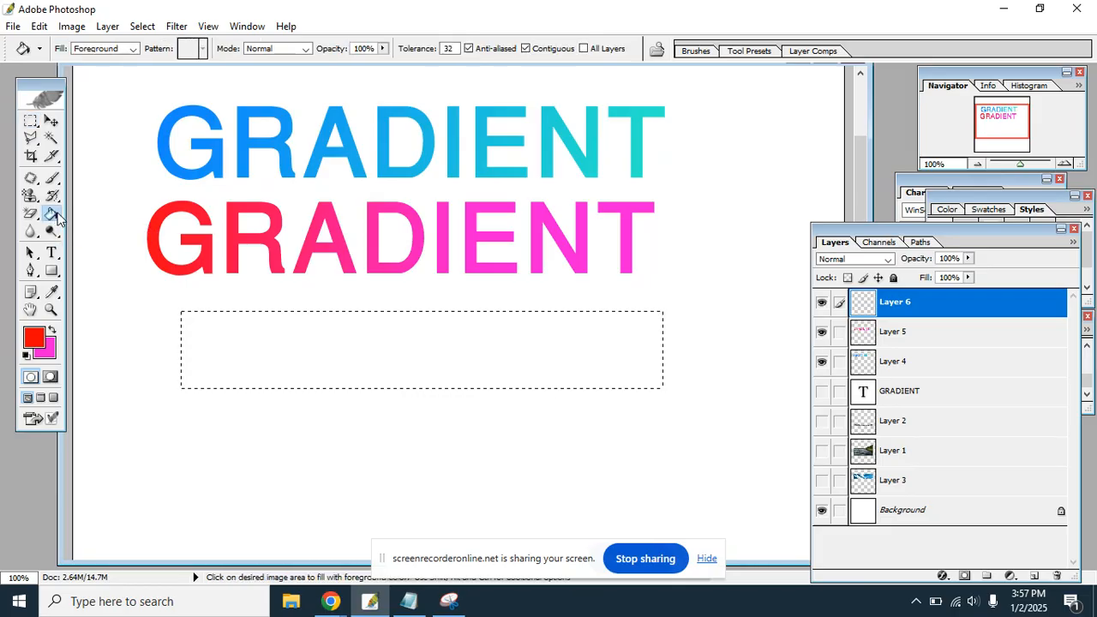
{"action": "left_click", "coordinate": [281, 347]}
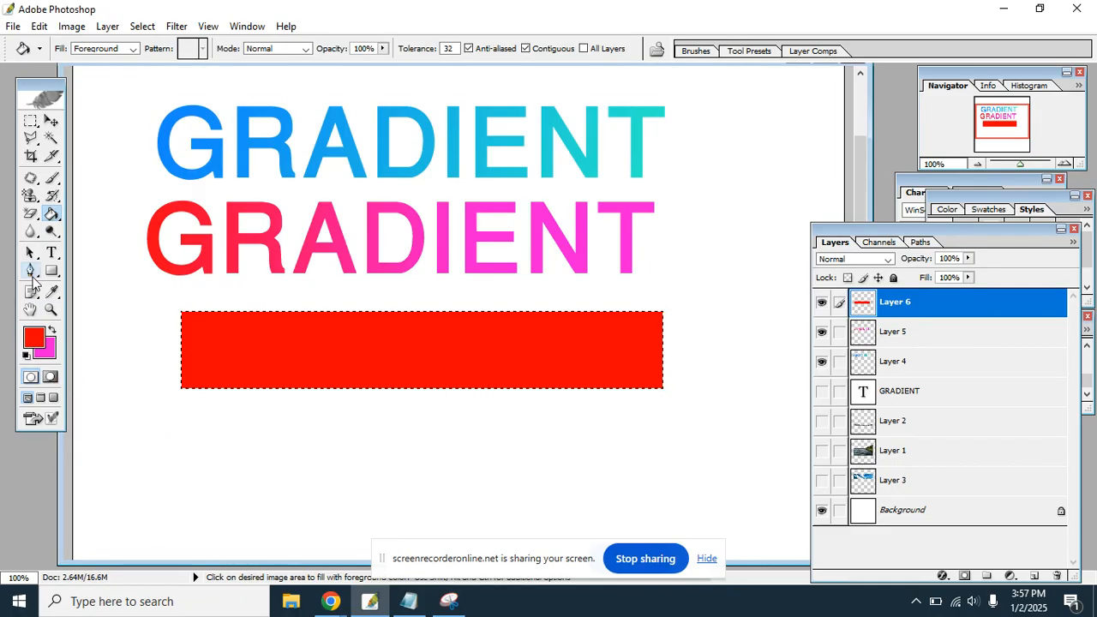
{"action": "left_click", "coordinate": [52, 213]}
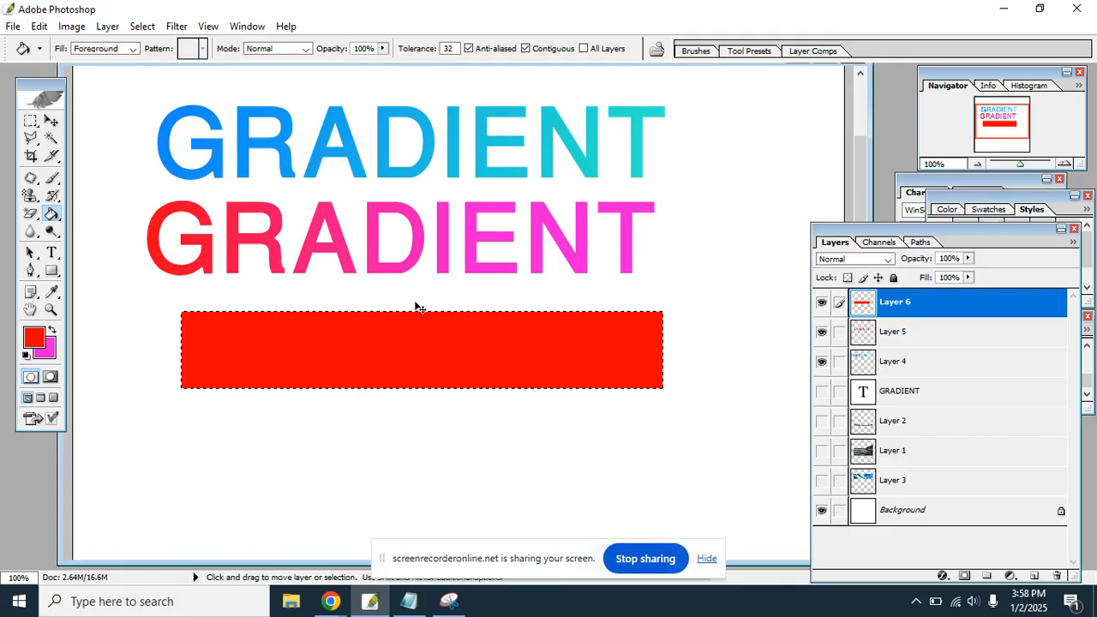
{"action": "key", "text": "ctrl+z"}
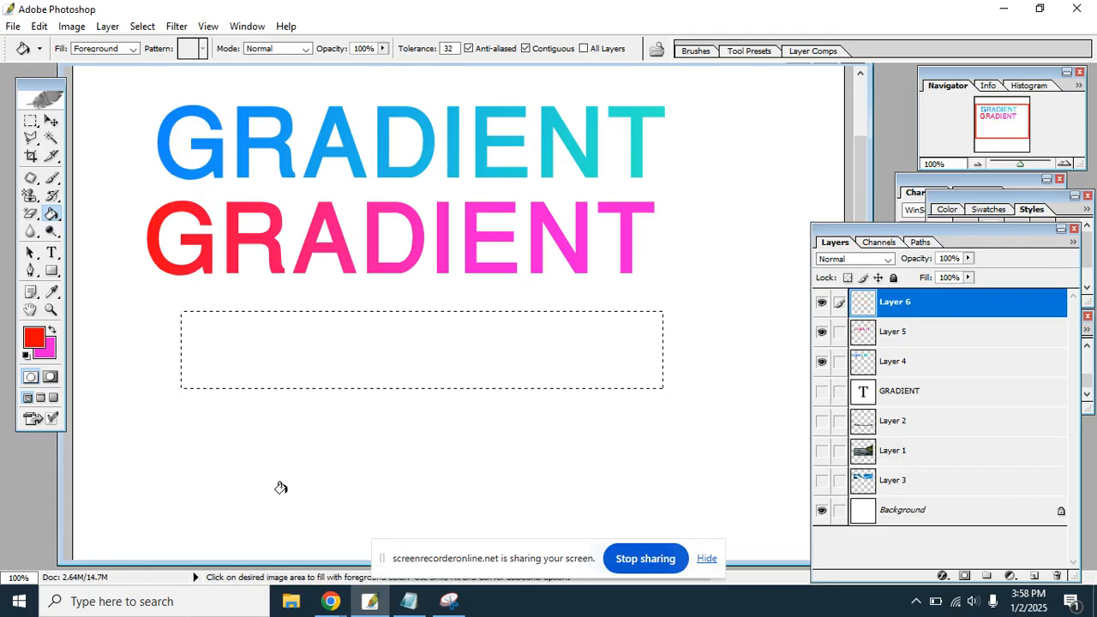
Switch to Chrome, close the boat image preview, stop presenting in the Google Meet call, and open the online screen recorder page.
{"action": "left_click", "coordinate": [328, 603]}
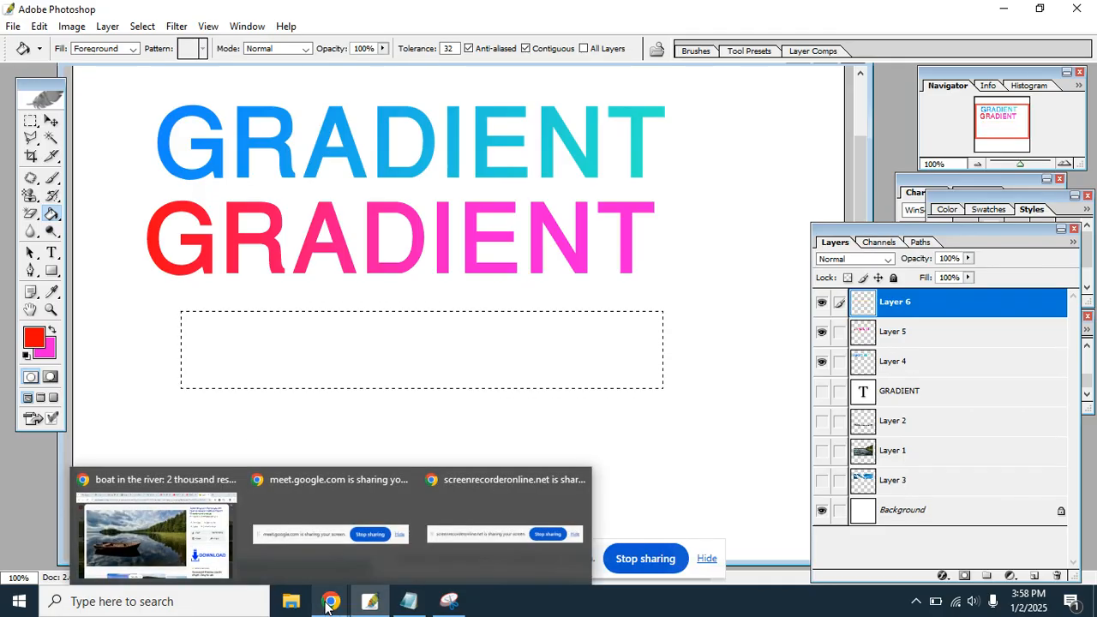
{"action": "left_click", "coordinate": [196, 482]}
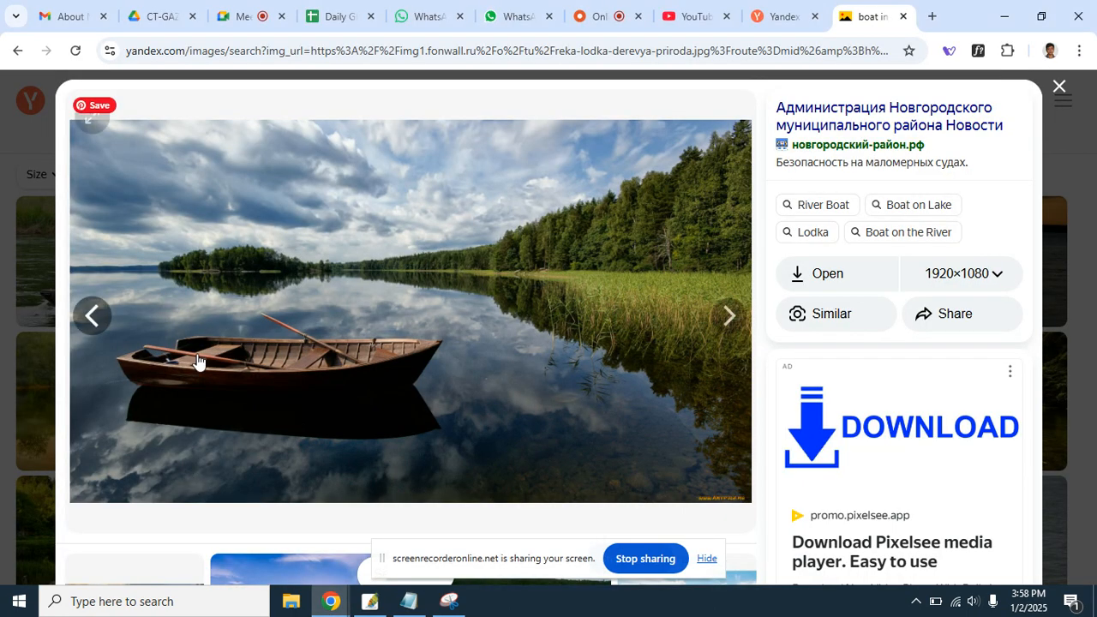
{"action": "left_click", "coordinate": [1058, 87]}
{"action": "left_click", "coordinate": [238, 17]}
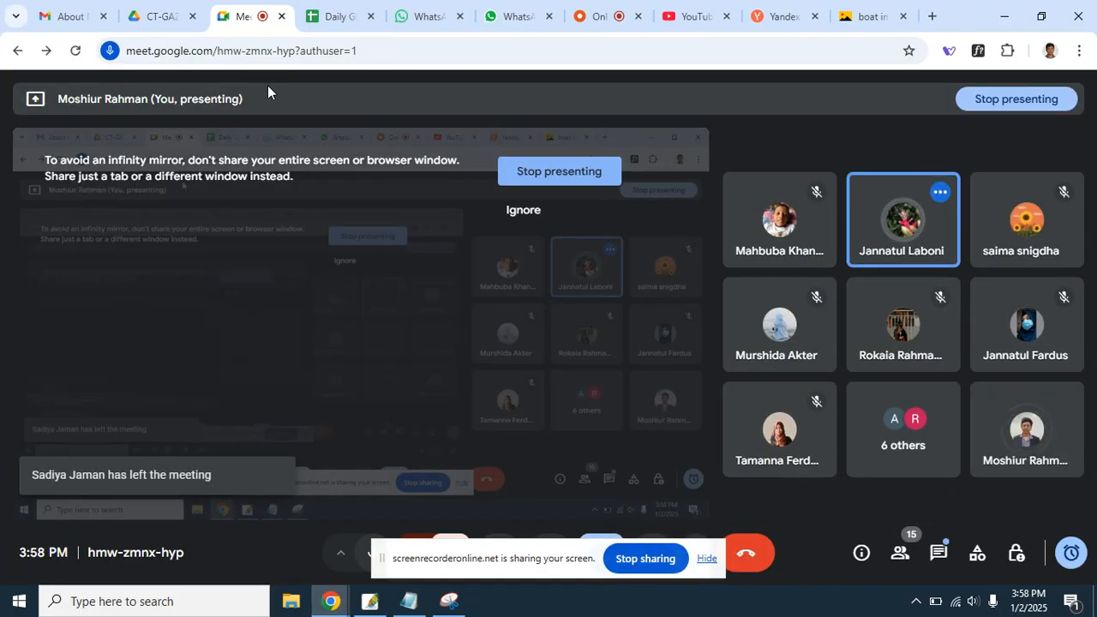
{"action": "left_click", "coordinate": [367, 602]}
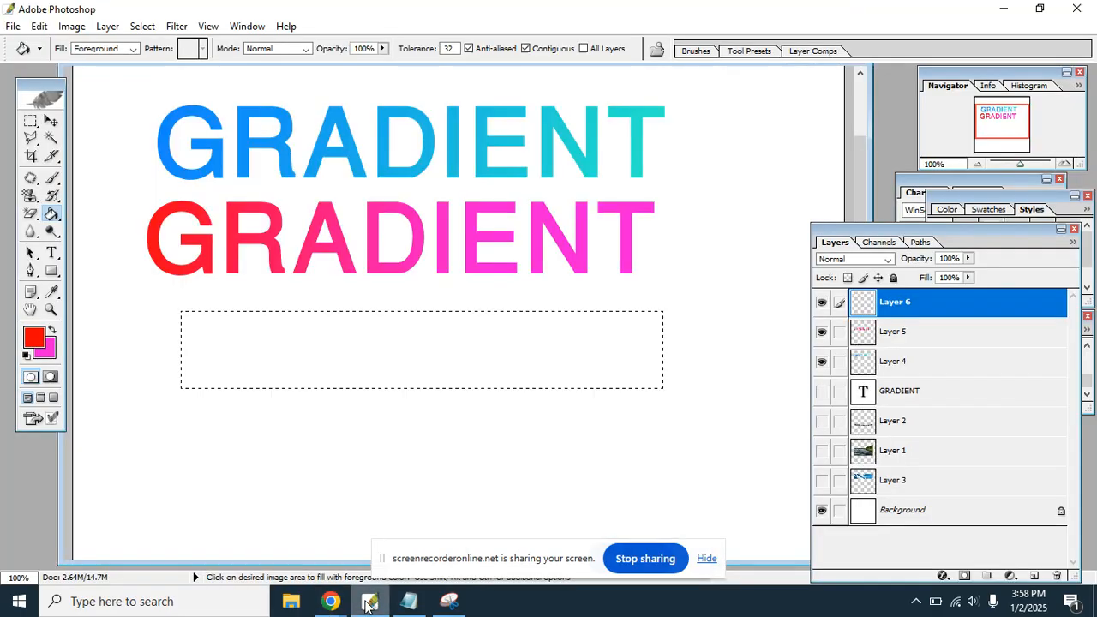
{"action": "left_click", "coordinate": [367, 602]}
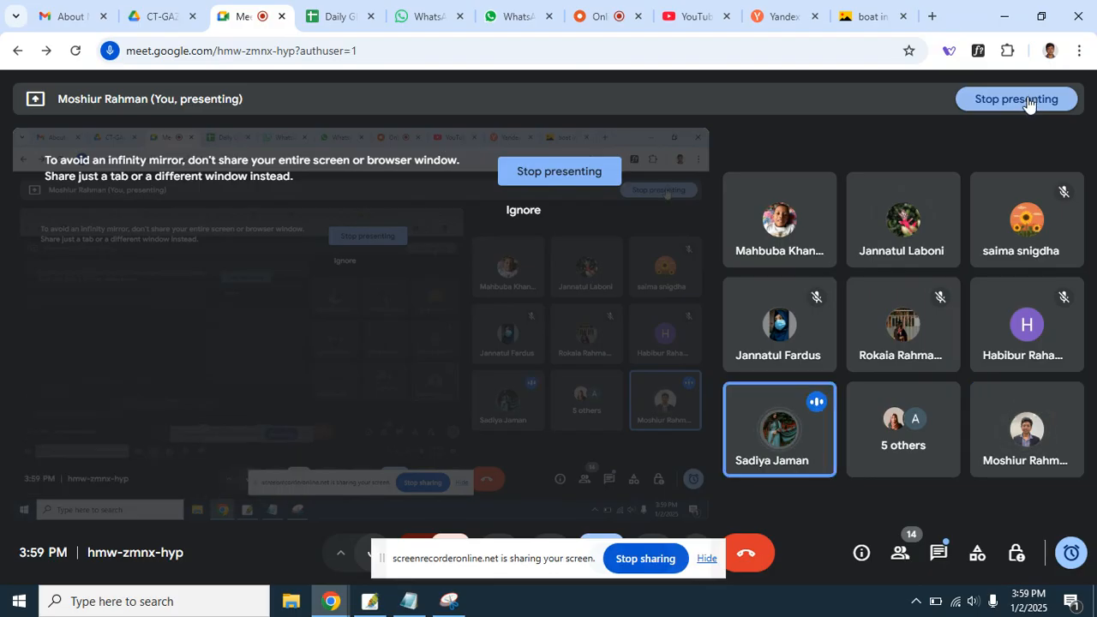
{"action": "left_click", "coordinate": [1026, 100]}
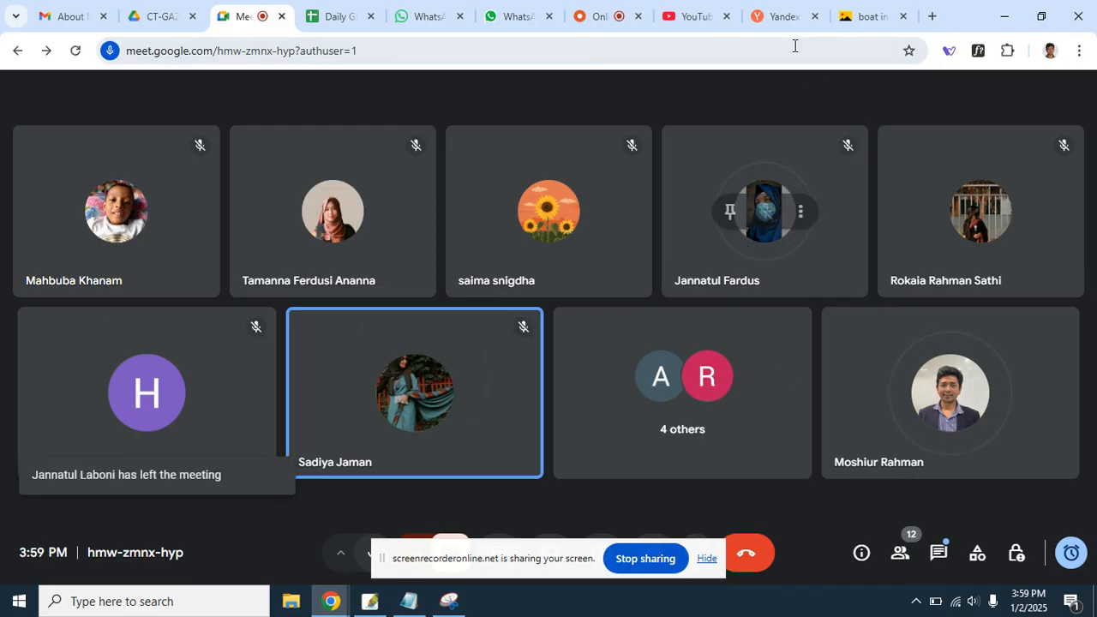
{"action": "left_click", "coordinate": [591, 19]}
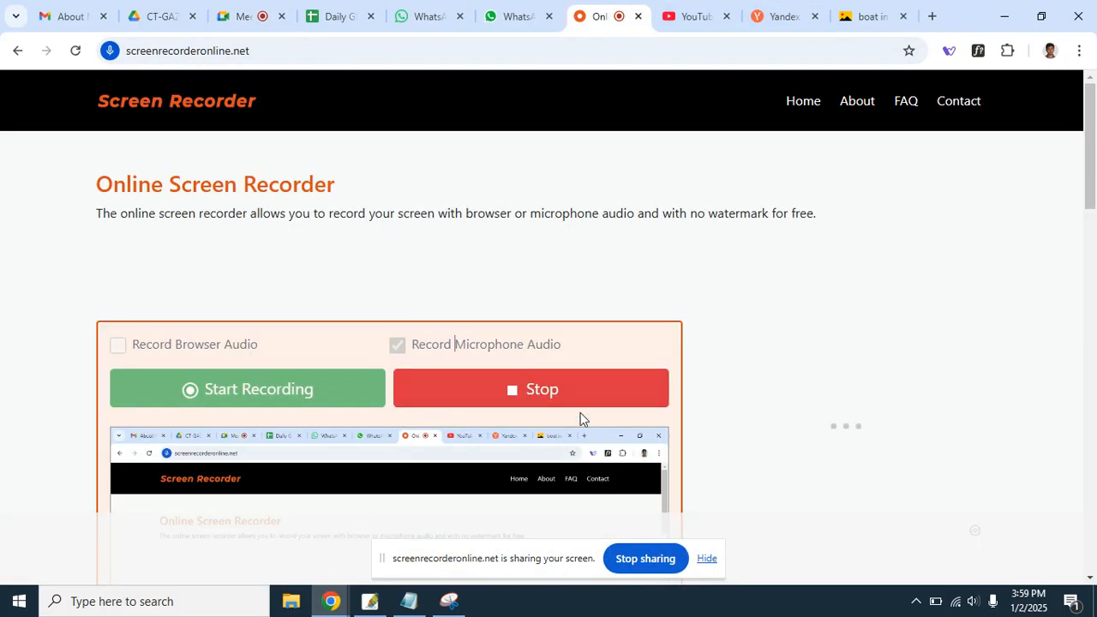